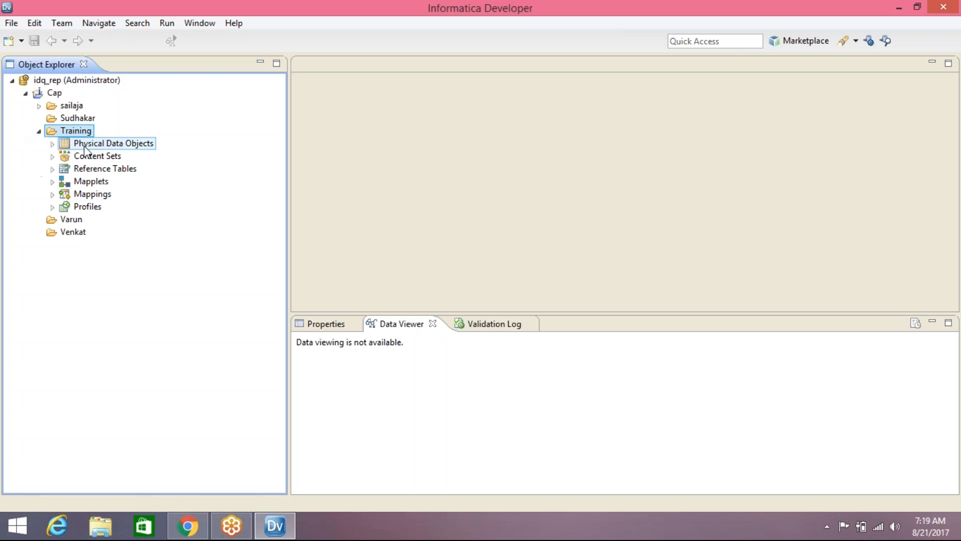
Open the All_cust_modify physical data object from the Training folder.
{"action": "double_click", "coordinate": [85, 146]}
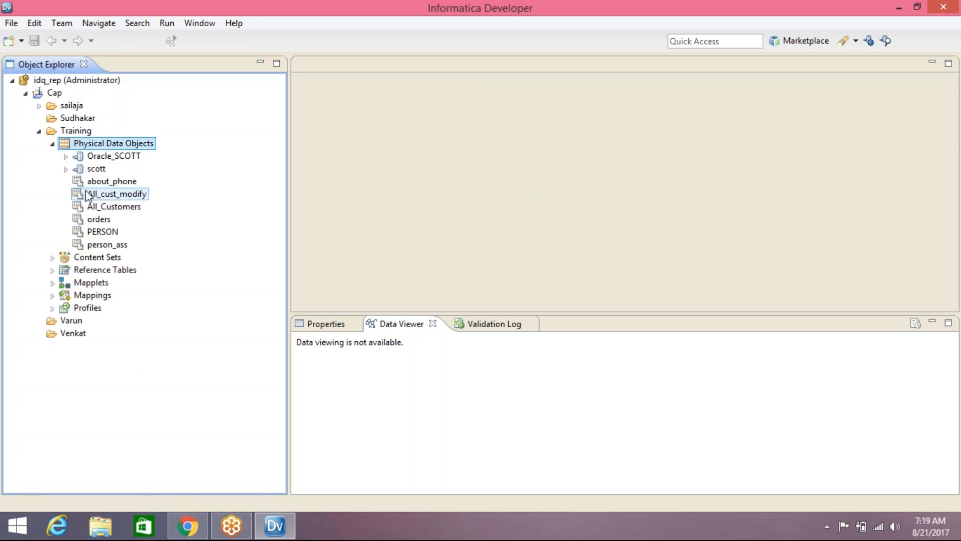
{"action": "left_click", "coordinate": [127, 213]}
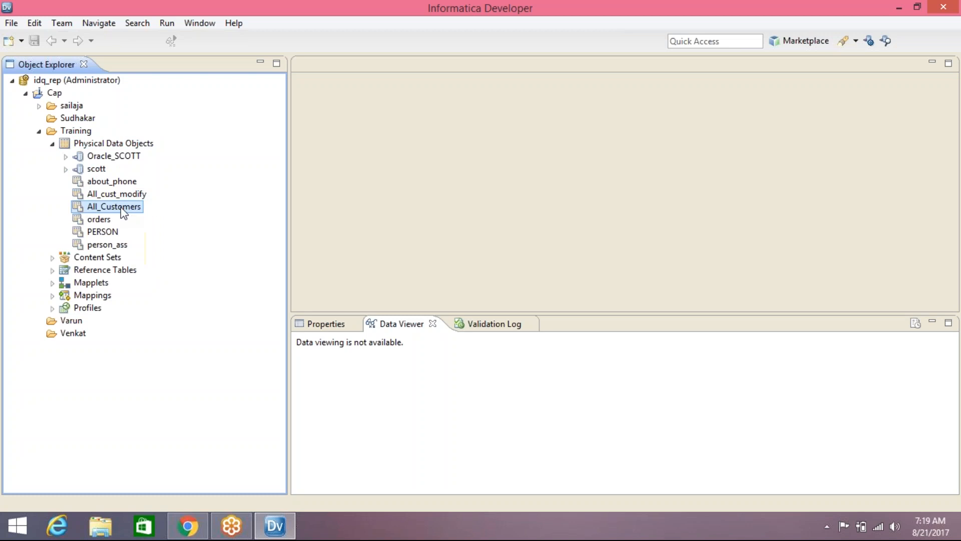
{"action": "left_click", "coordinate": [129, 195]}
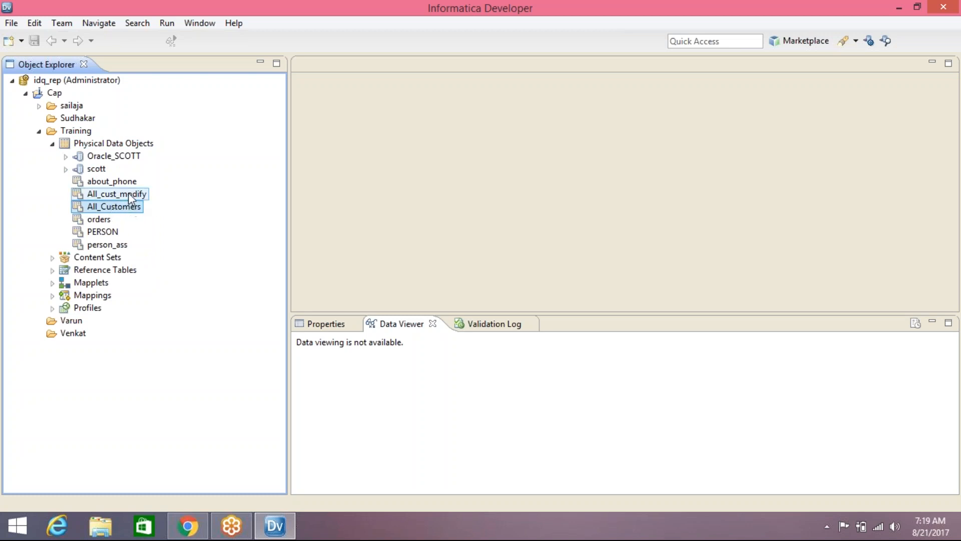
{"action": "right_click", "coordinate": [128, 192]}
{"action": "left_click", "coordinate": [163, 209]}
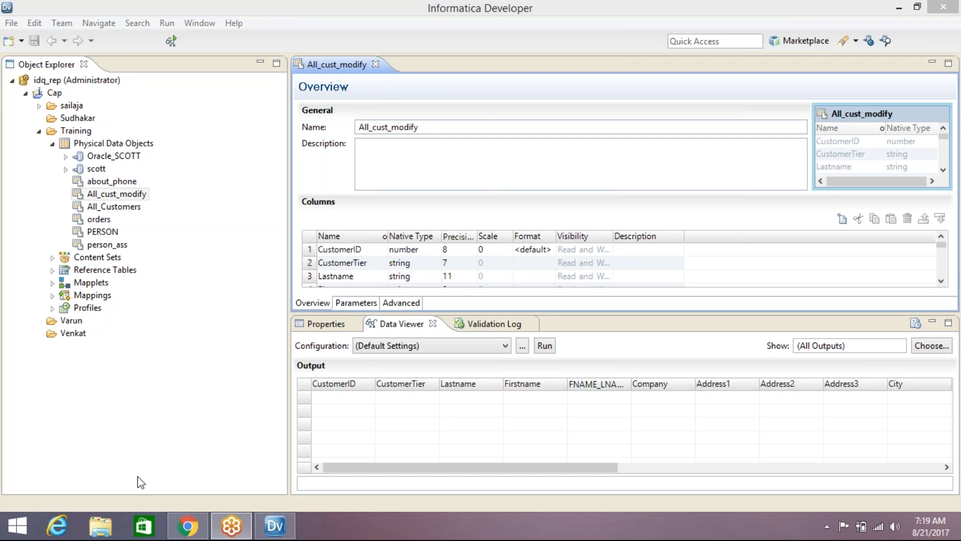
Open Notepad and move its window below the column list of All_cust_modify.
{"action": "left_click", "coordinate": [13, 532]}
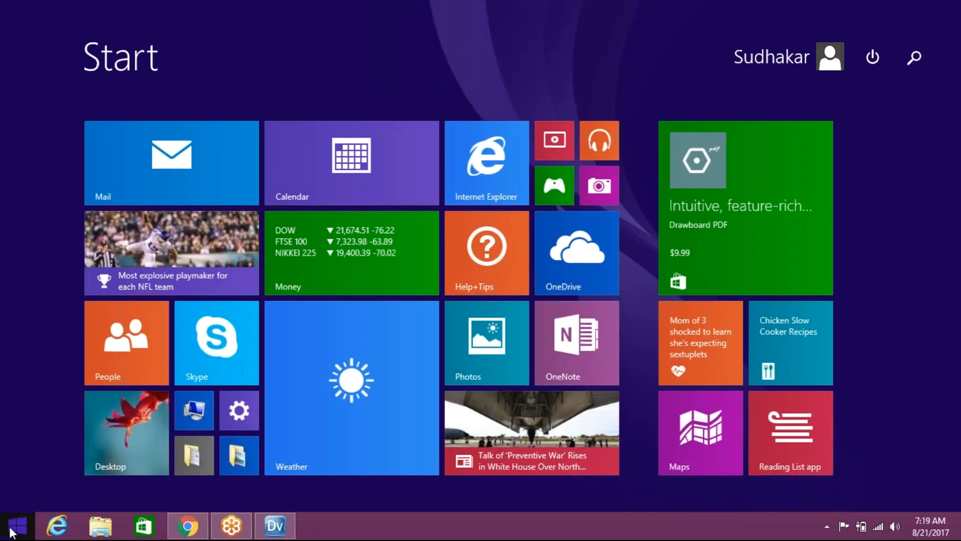
{"action": "type", "text": "notepad"}
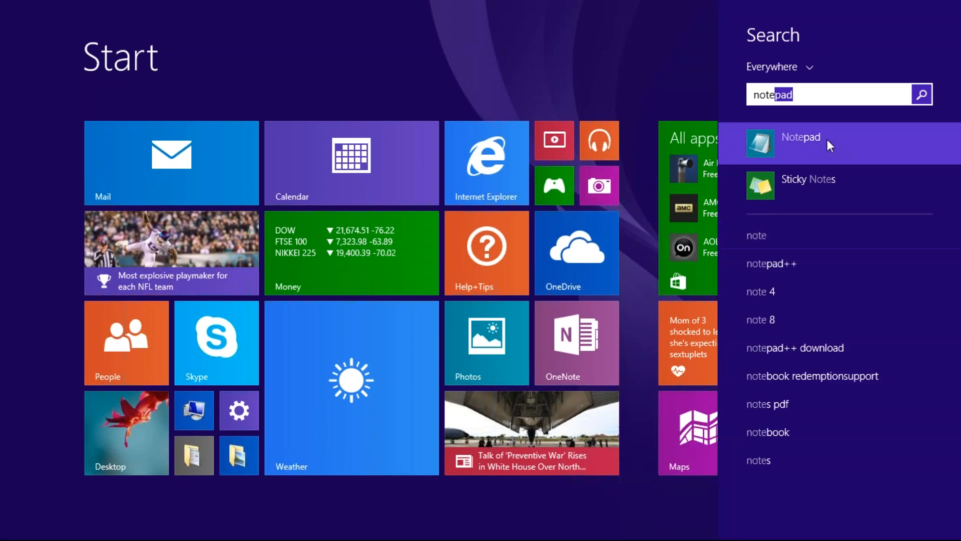
{"action": "left_click", "coordinate": [827, 139]}
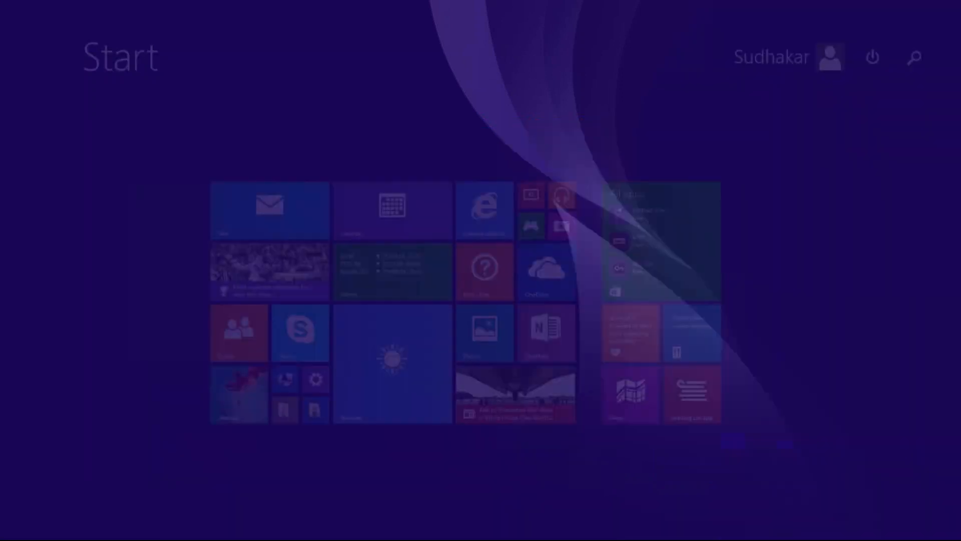
{"action": "left_click_drag", "start_coordinate": [468, 39], "coordinate": [546, 412]}
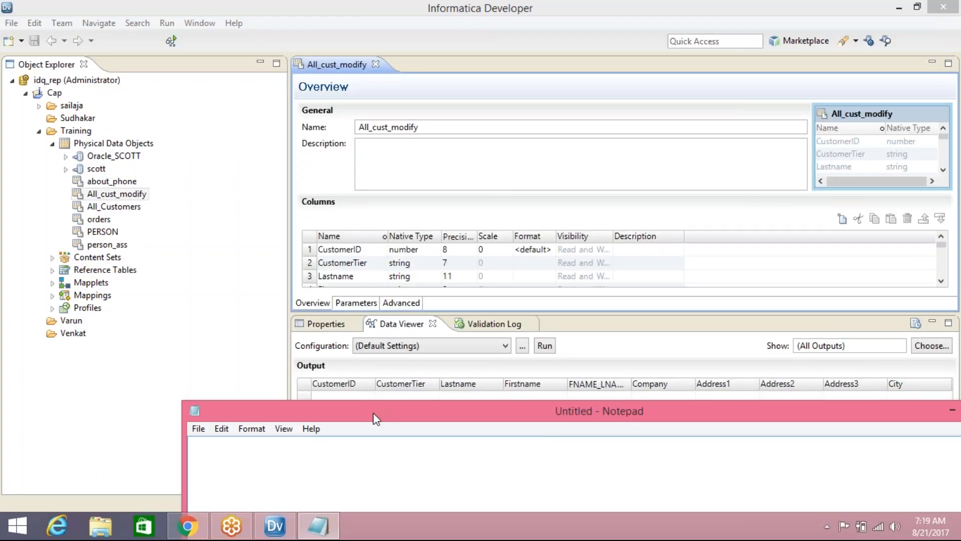
Write the first rule in Notepad as "1) Cust_id should be digits and 8 length".
{"action": "type", "text": "1) Cust"}
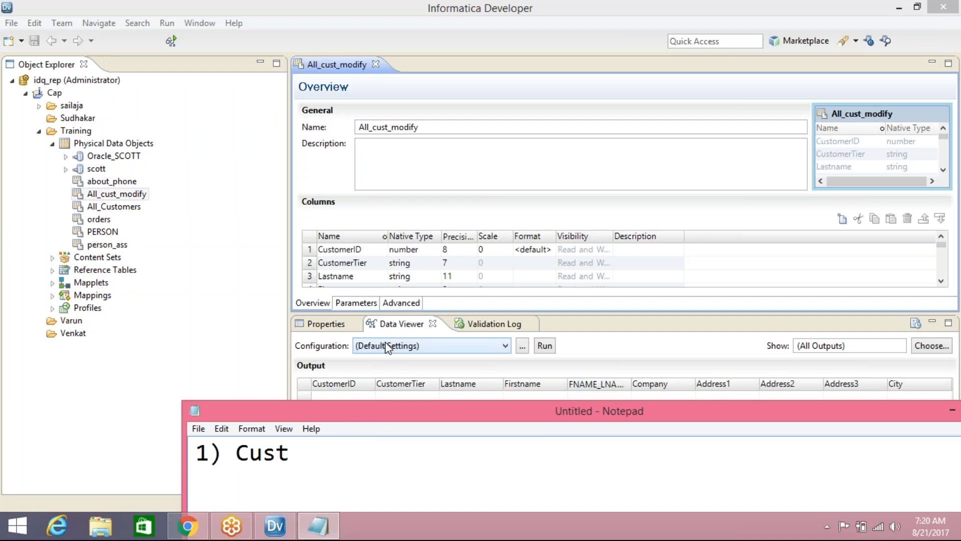
{"action": "type", "text": "_id shou"}
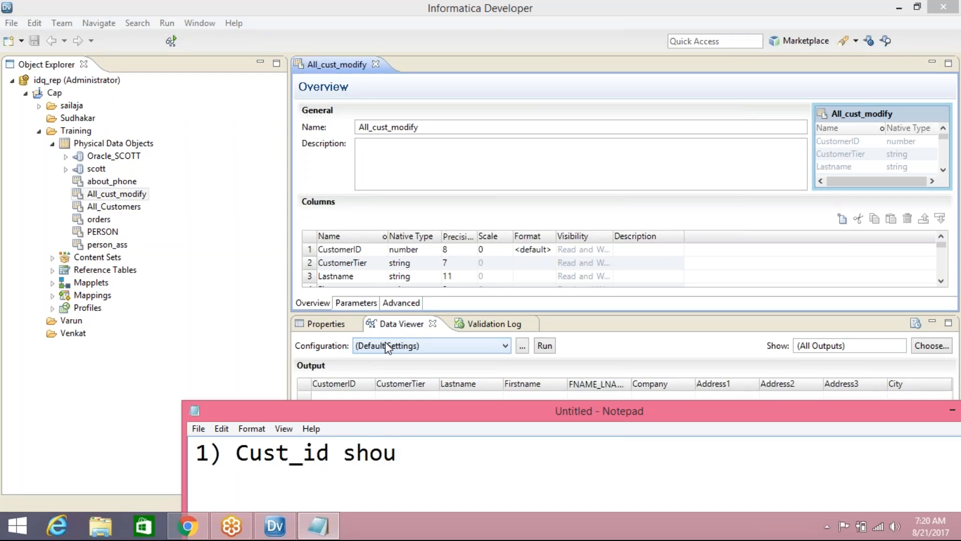
{"action": "type", "text": "ld be "}
{"action": "type", "text": "number"}
{"action": "key", "text": "BackSpace"}
{"action": "key", "text": "BackSpace"}
{"action": "key", "text": "BackSpace"}
{"action": "key", "text": "BackSpace"}
{"action": "key", "text": "BackSpace"}
{"action": "key", "text": "BackSpace"}
{"action": "type", "text": "di"}
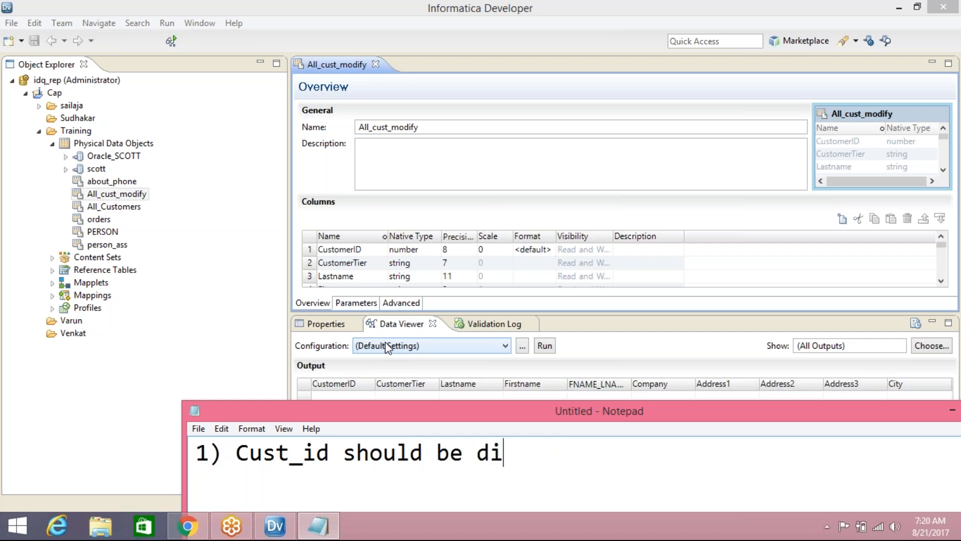
{"action": "type", "text": "gits and "}
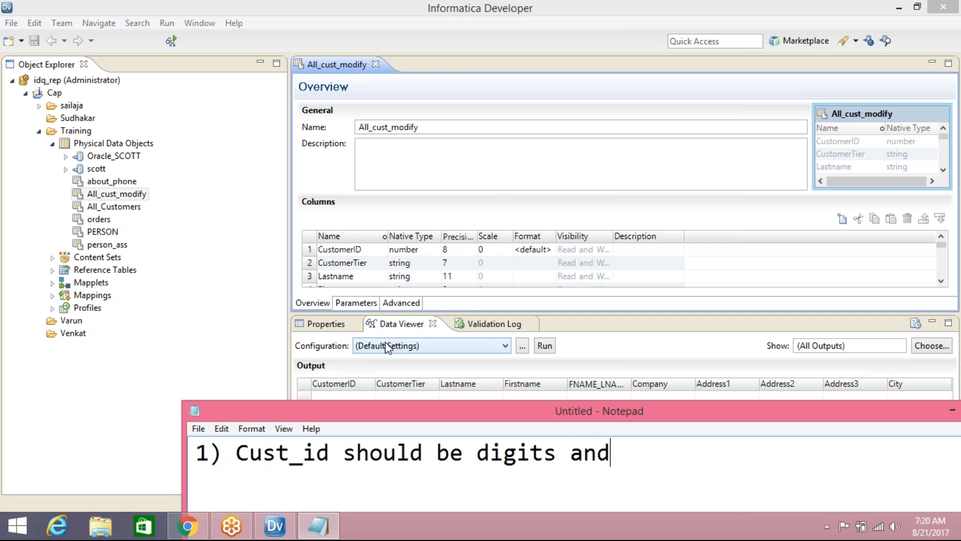
{"action": "type", "text": "8 length"}
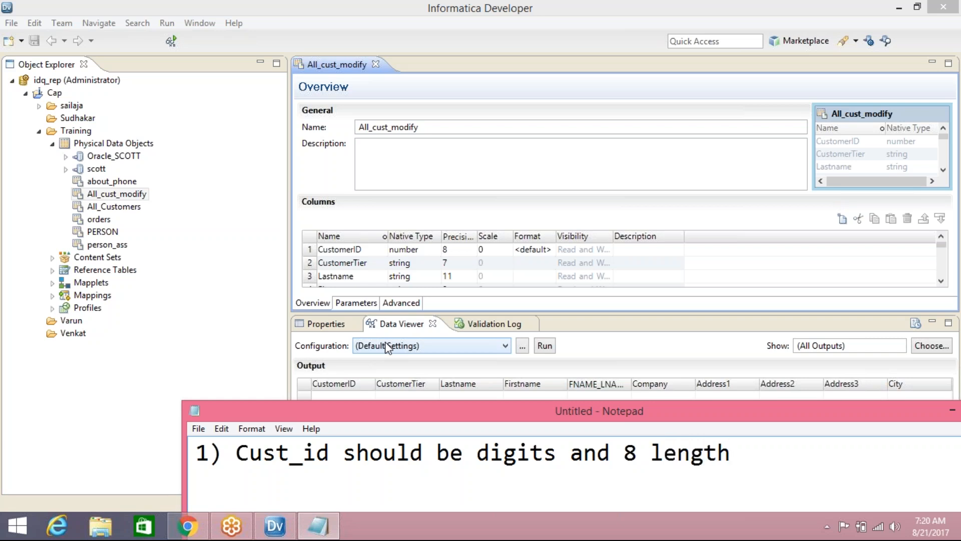
Check the name columns of All_cust_modify and write rule "2) FNAMe and LNAME concated with _ so it needs to split it as" in Notepad.
{"action": "key", "text": "Return"}
{"action": "type", "text": "2)"}
{"action": "left_click", "coordinate": [941, 281]}
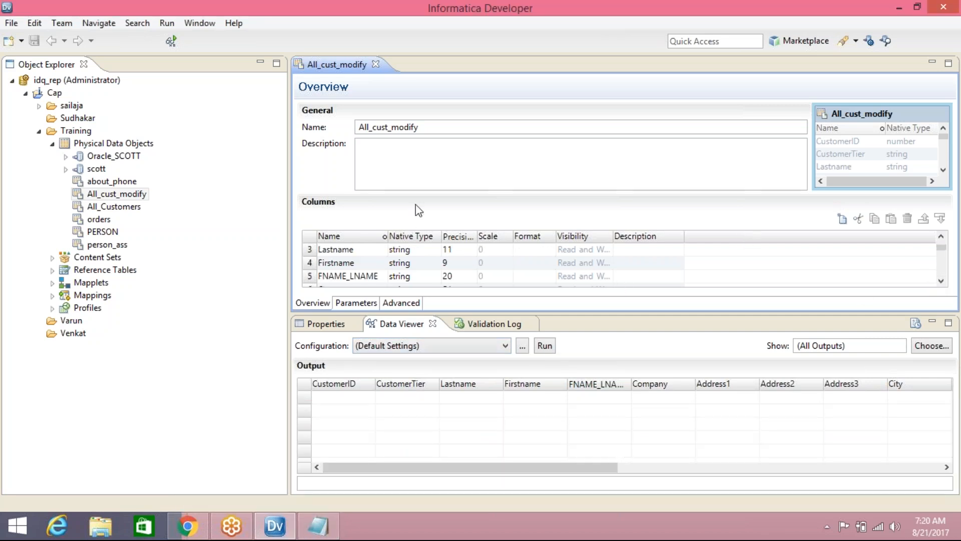
{"action": "left_click", "coordinate": [318, 525]}
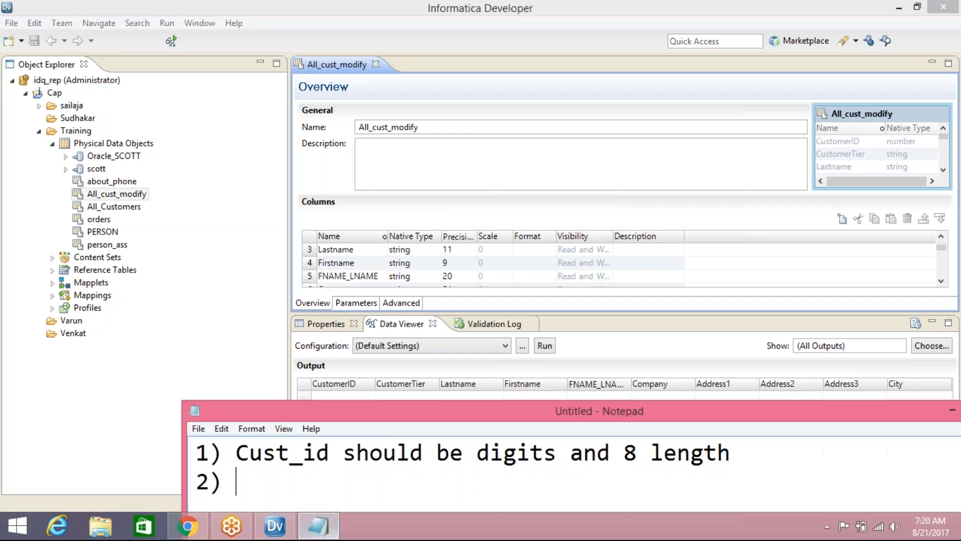
{"action": "left_click_drag", "start_coordinate": [330, 467], "coordinate": [333, 285]}
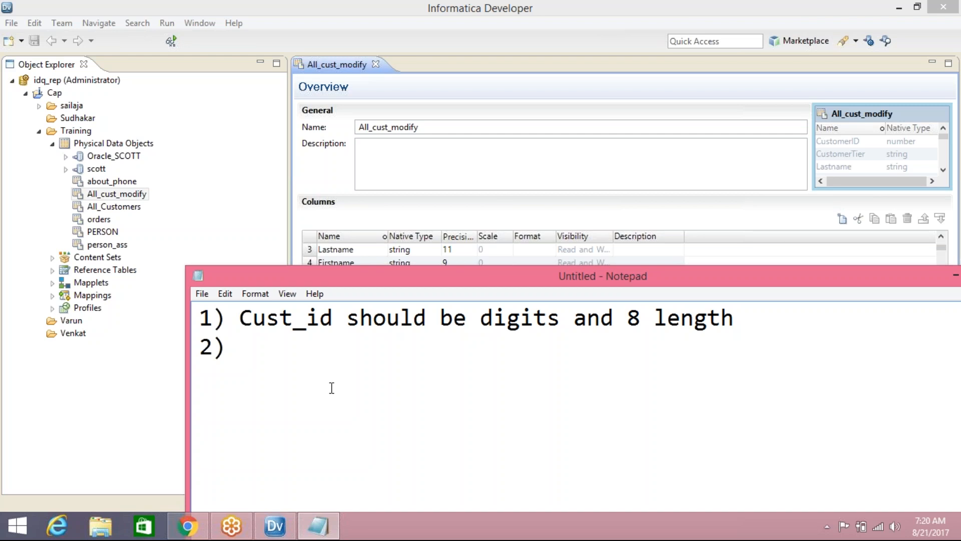
{"action": "type", "text": "FNAMR"}
{"action": "key", "text": "BackSpace"}
{"action": "type", "text": "e and "}
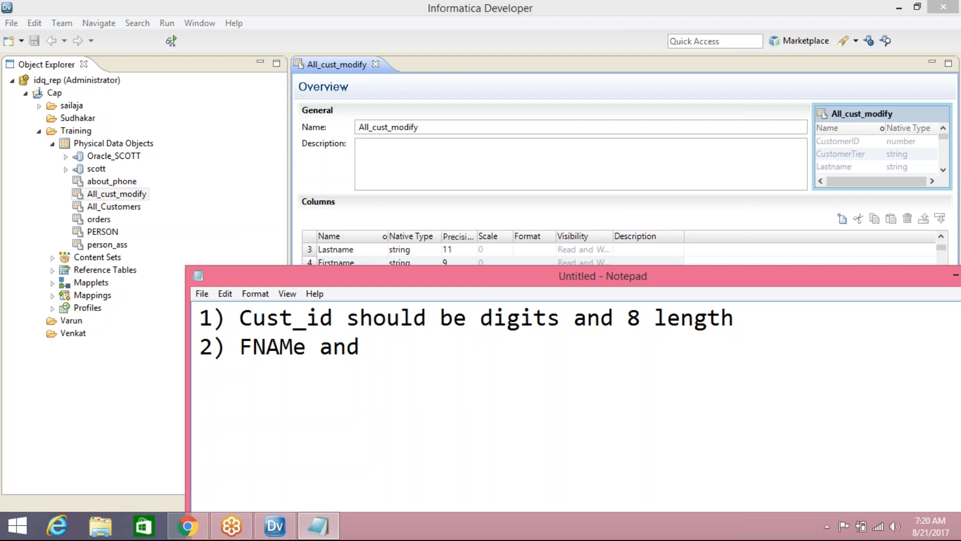
{"action": "type", "text": "LNAME concated with "}
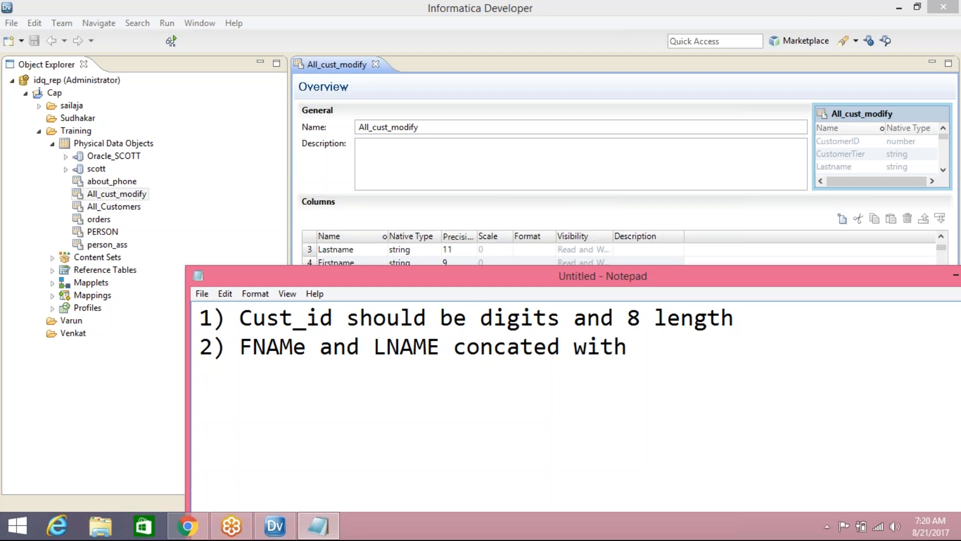
{"action": "type", "text": "_ so it"}
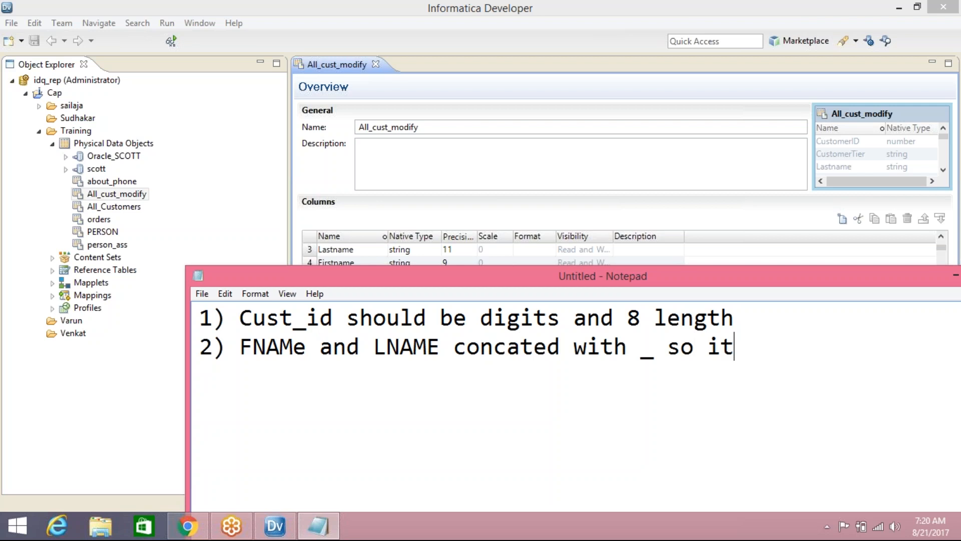
{"action": "type", "text": " needs to "}
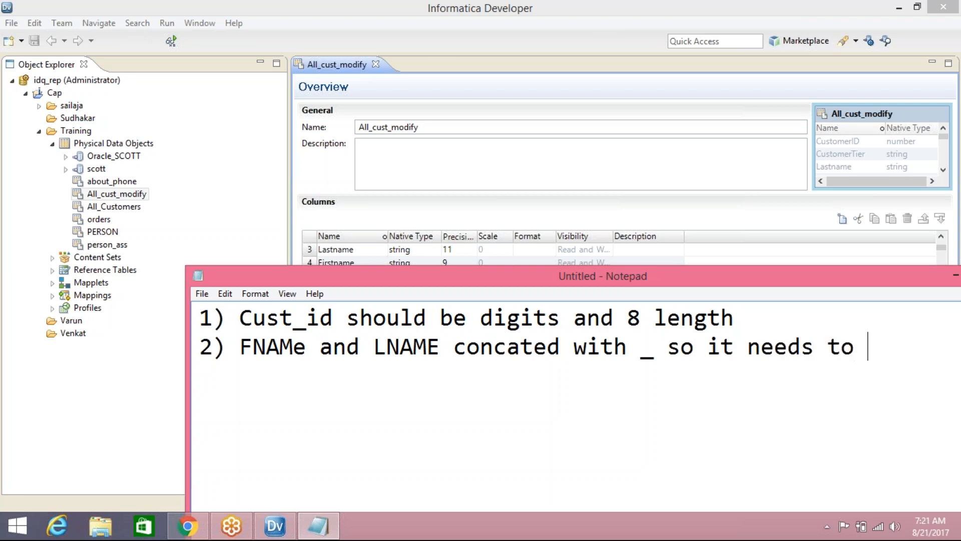
{"action": "type", "text": "split "}
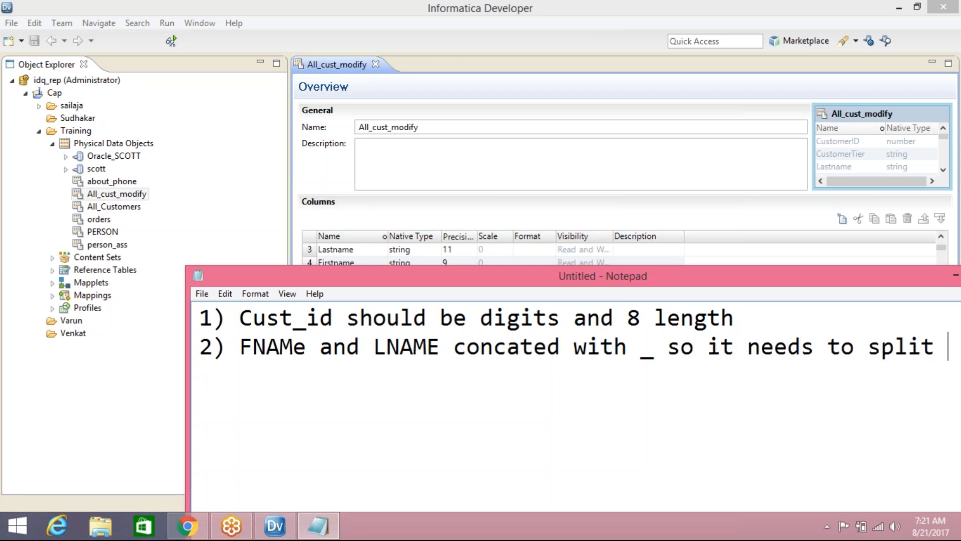
{"action": "type", "text": "it a"}
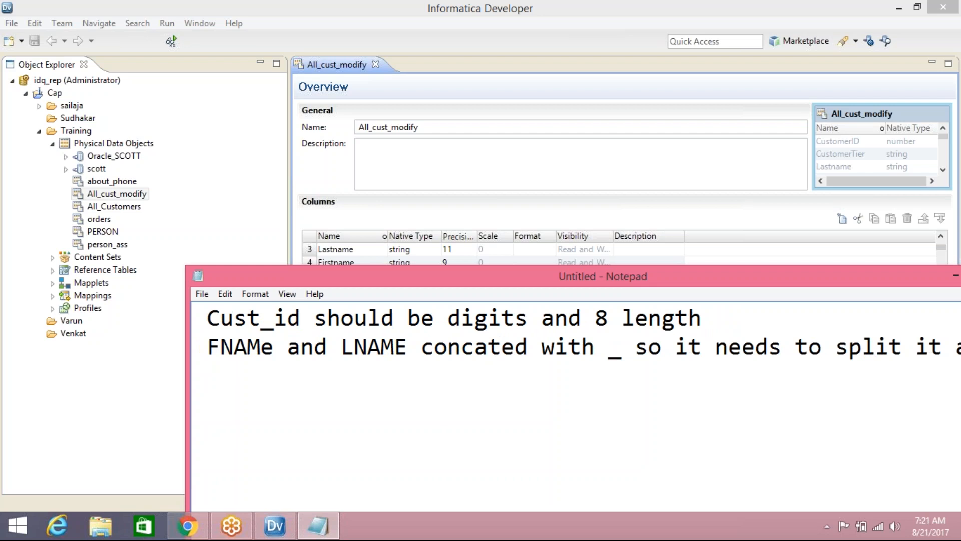
Finish the second rule on a new line with "fname and lname".
{"action": "key", "text": "Return"}
{"action": "type", "text": "f"}
{"action": "key", "text": "BackSpace"}
{"action": "type", "text": "namr"}
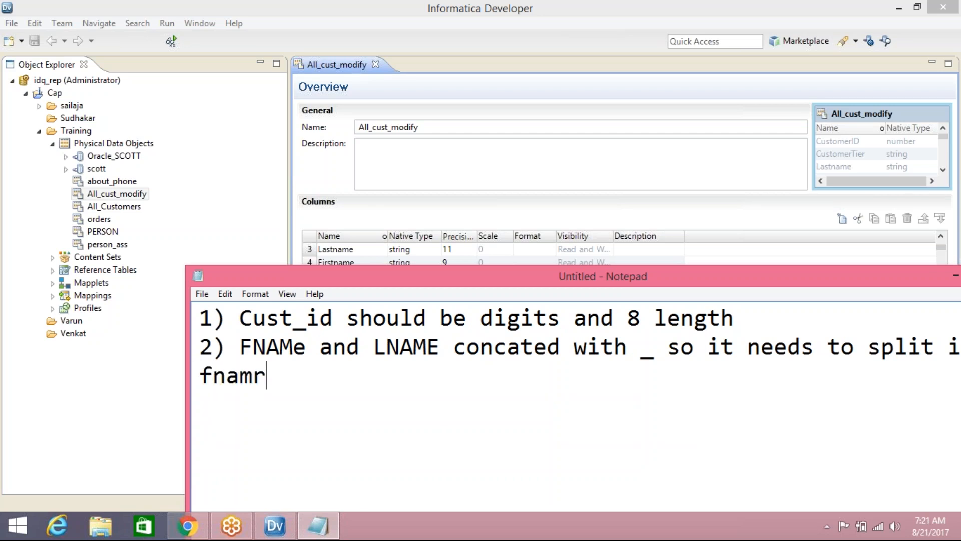
{"action": "key", "text": "BackSpace"}
{"action": "type", "text": "e and lname"}
{"action": "key", "text": "Return"}
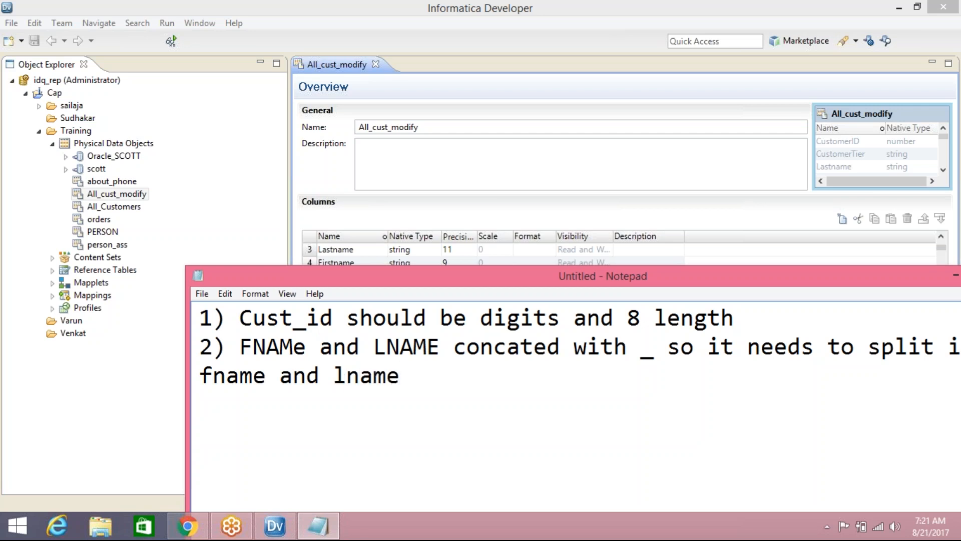
Number a third rule in Notepad and check the first columns of All_cust_modify in Informatica Developer.
{"action": "type", "text": "3)"}
{"action": "left_click_drag", "start_coordinate": [395, 280], "coordinate": [392, 380]}
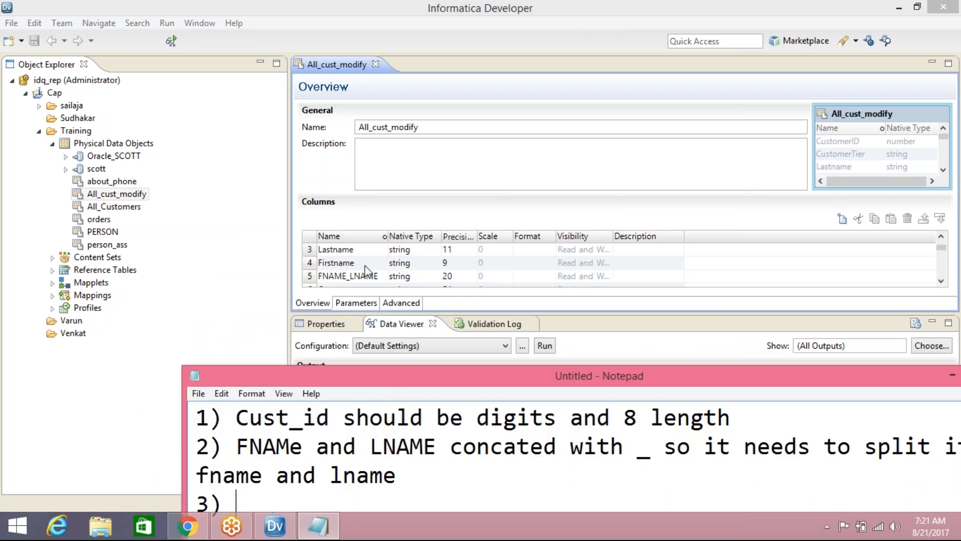
{"action": "left_click", "coordinate": [351, 249]}
{"action": "scroll", "coordinate": [356, 260], "scroll_direction": "up", "scroll_amount": 2}
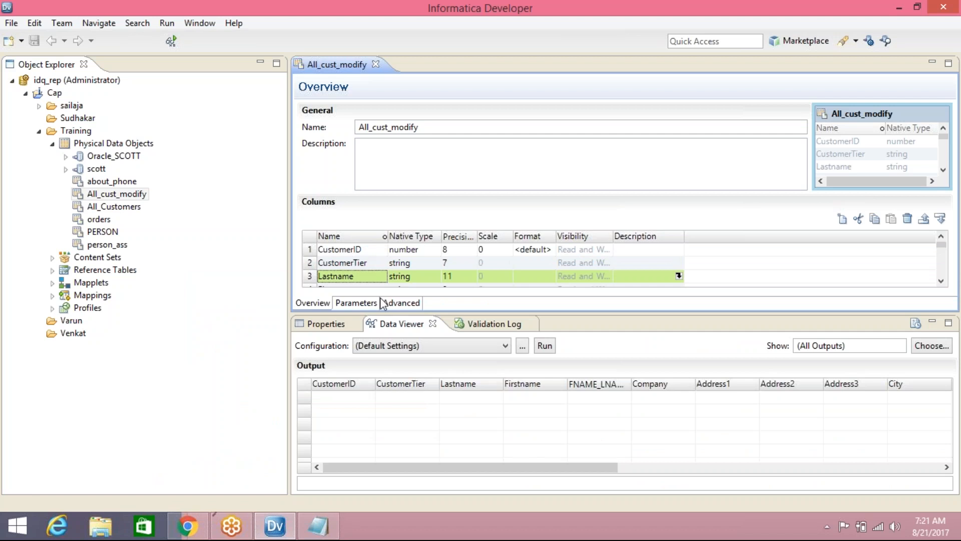
Write the third rule in Notepad as "cust_tier having invalid values so need to replace with valid values".
{"action": "left_click", "coordinate": [319, 526]}
{"action": "left_click_drag", "start_coordinate": [428, 381], "coordinate": [402, 70]}
{"action": "type", "text": "cust_tier having invalid "}
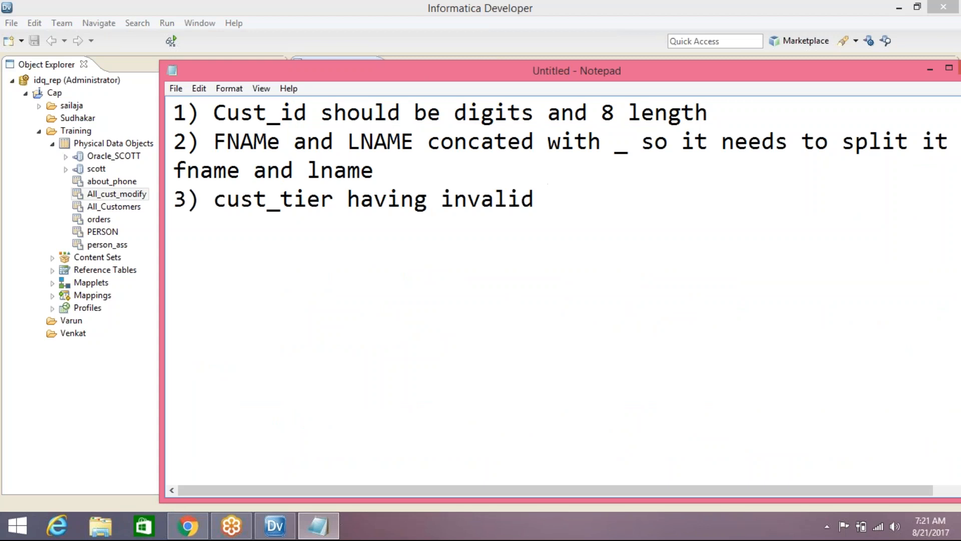
{"action": "type", "text": "value"}
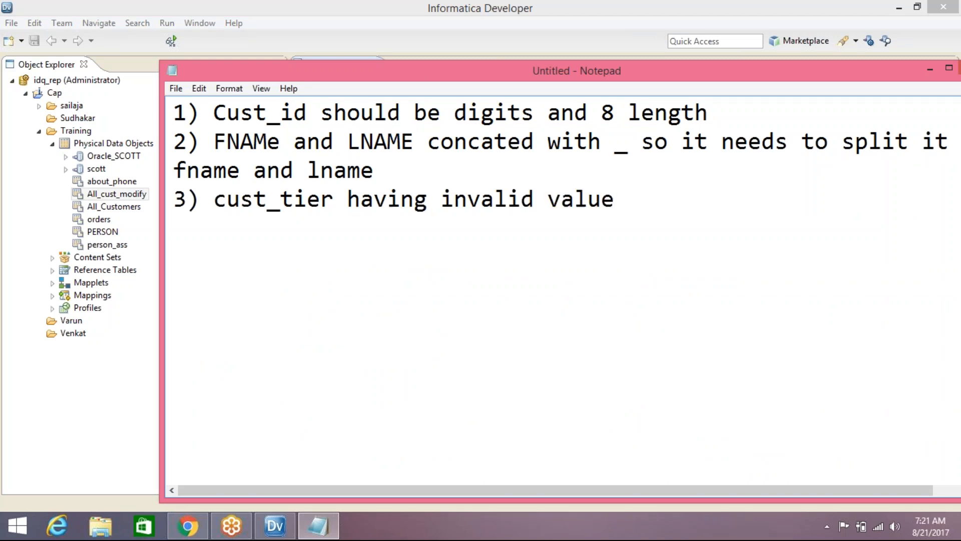
{"action": "type", "text": "s so n"}
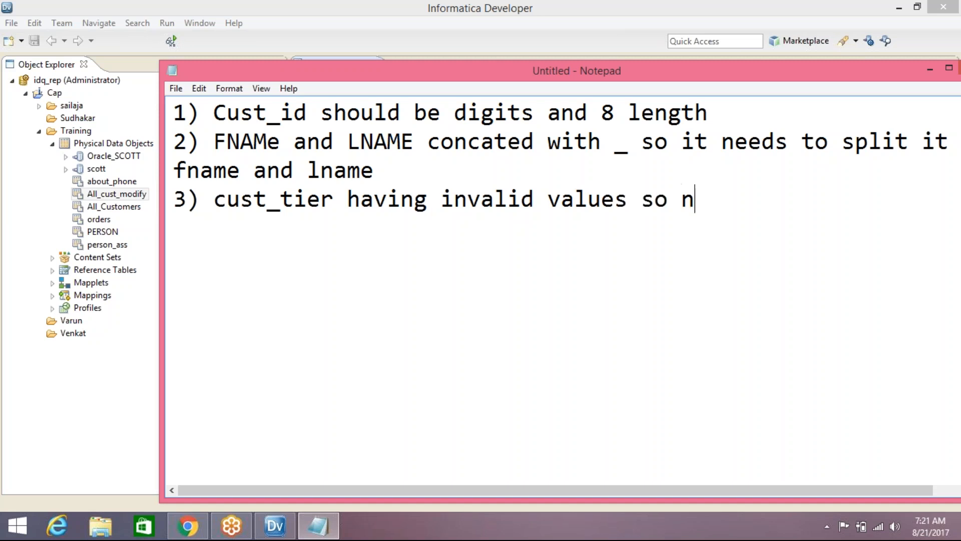
{"action": "type", "text": "eed to "}
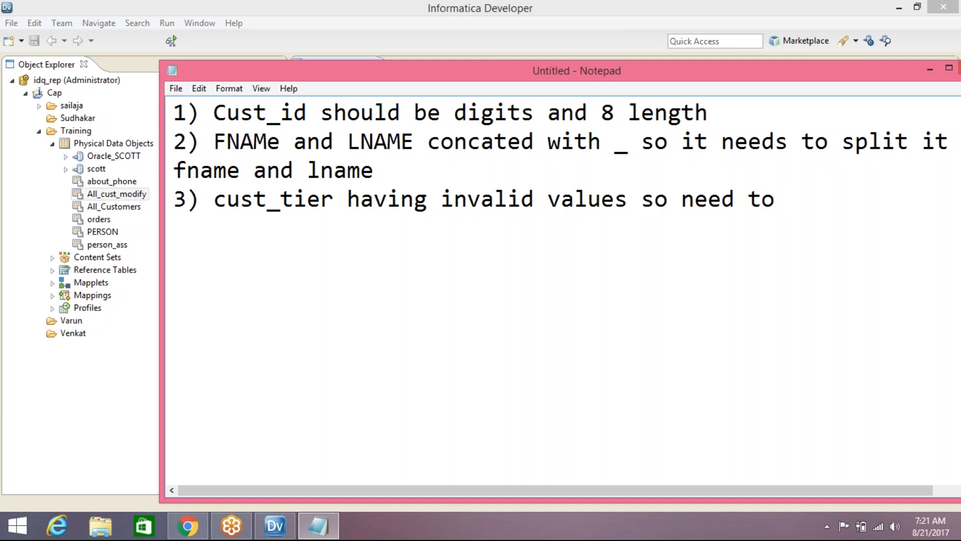
{"action": "type", "text": "replac"}
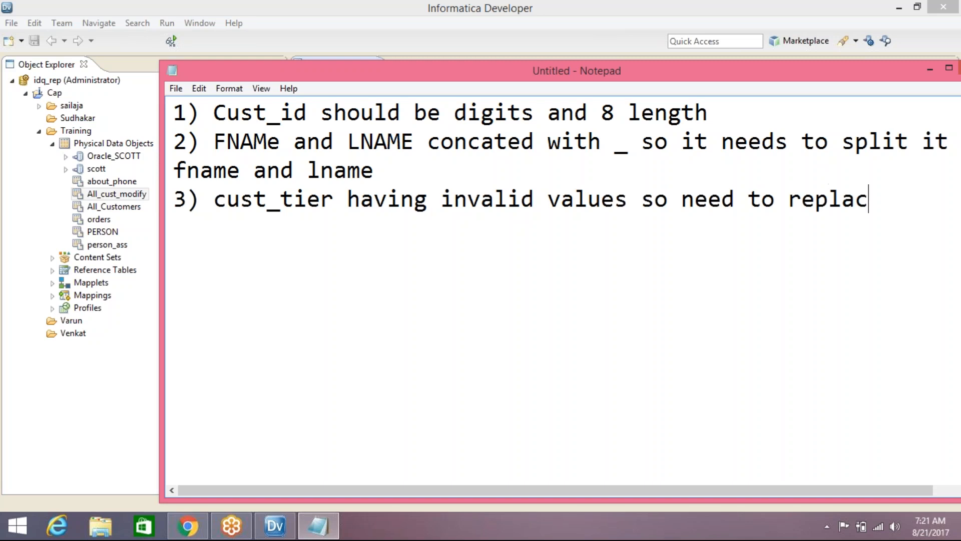
{"action": "type", "text": "e with va"}
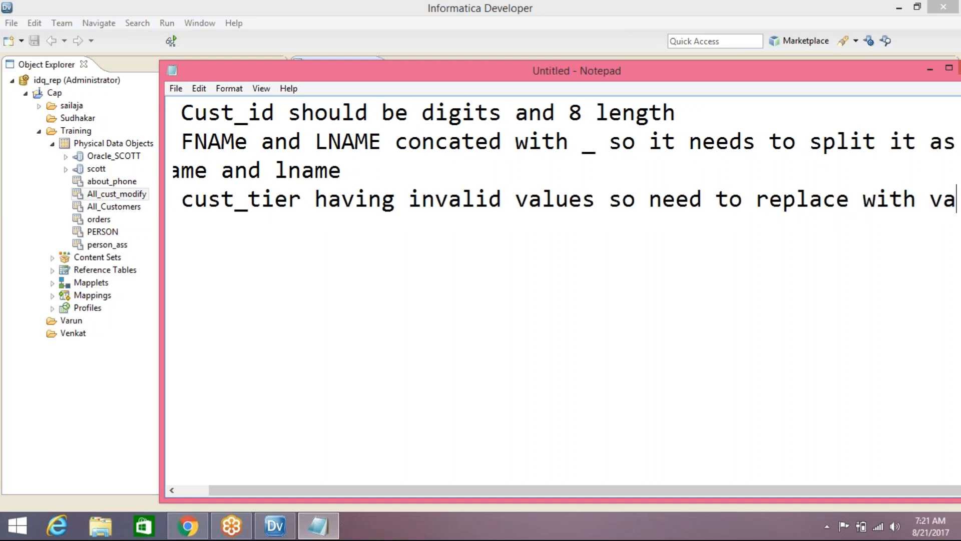
{"action": "type", "text": "lid values"}
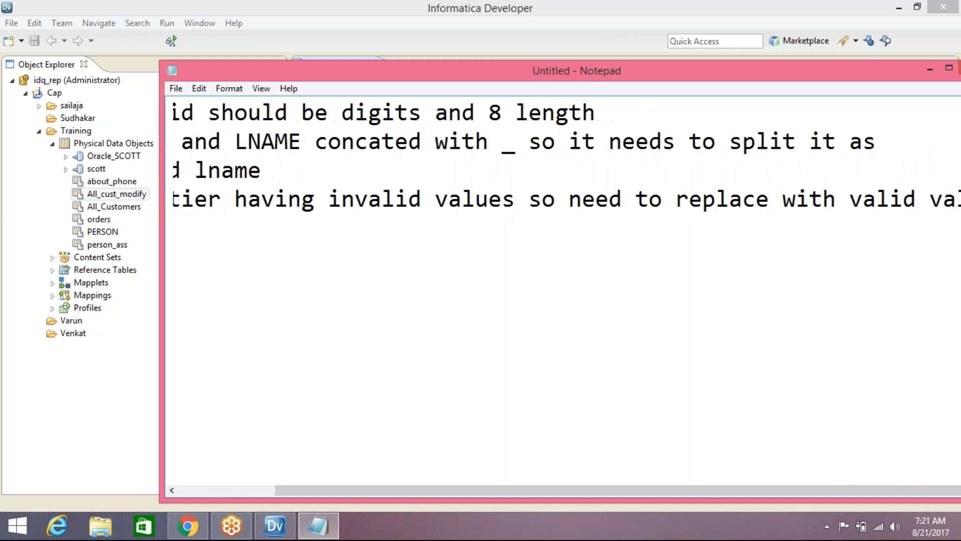
{"action": "key", "text": "Return"}
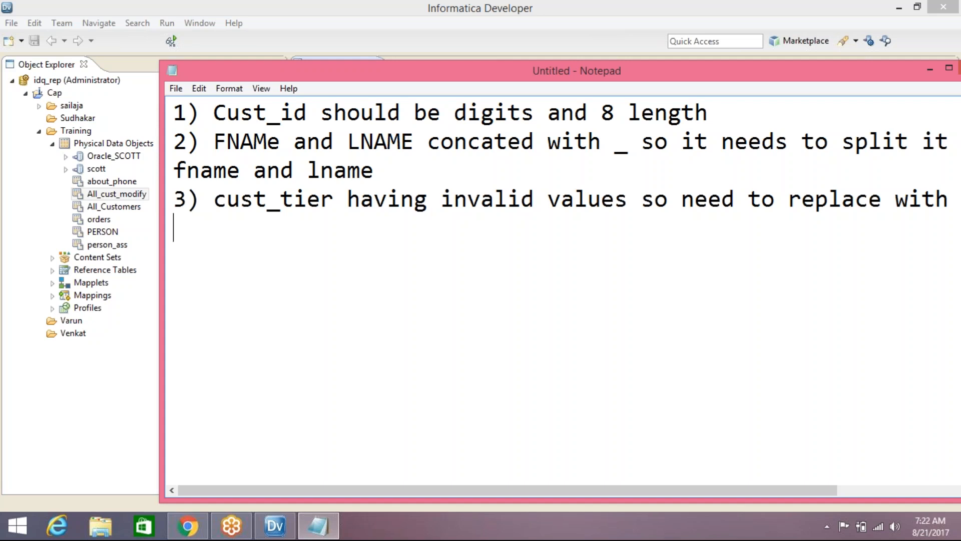
Number a fourth rule "4)" in Notepad and run the data preview of All_cust_modify in Informatica Developer.
{"action": "type", "text": "4"}
{"action": "key", "text": "alt+Tab"}
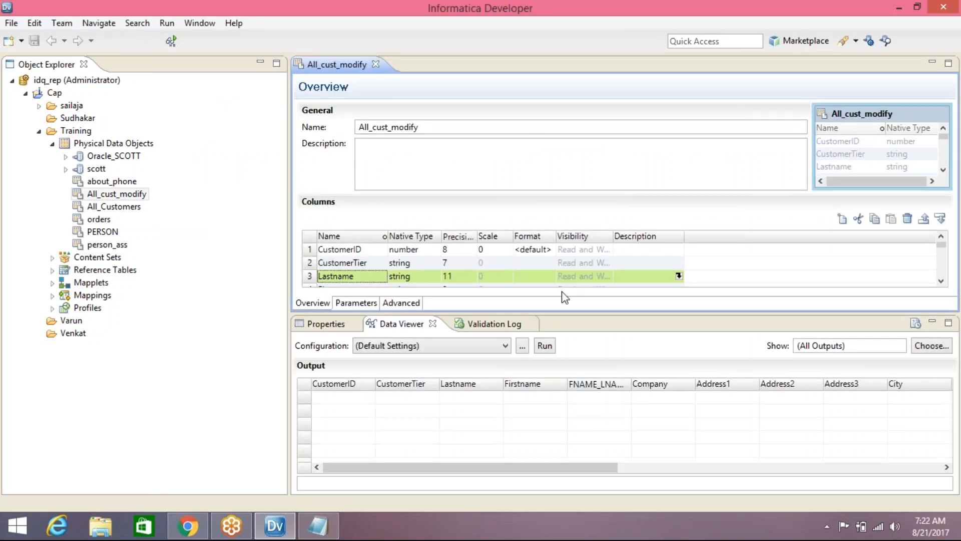
{"action": "left_click", "coordinate": [550, 349]}
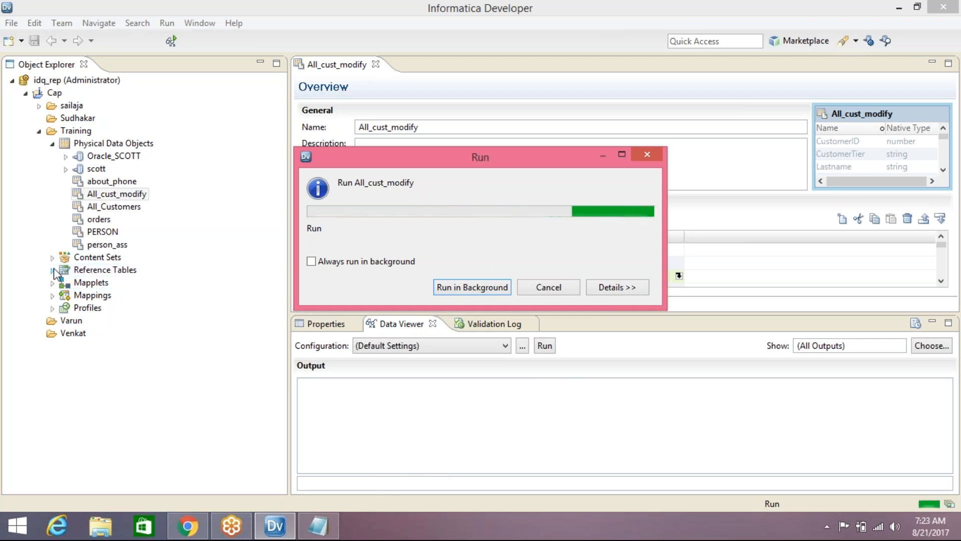
Expand the Mapplets folder of the Training project and enlarge the Data Viewer output area.
{"action": "left_click", "coordinate": [52, 283]}
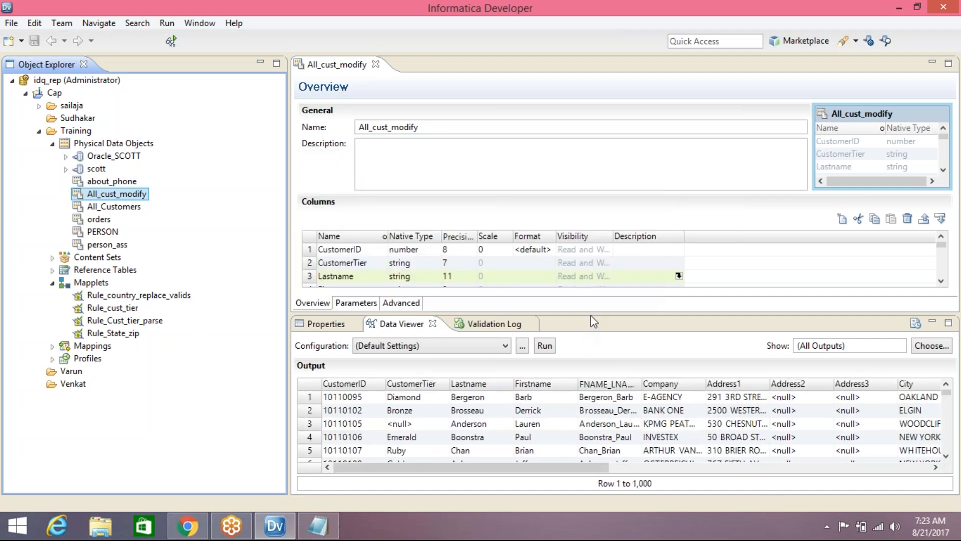
{"action": "left_click_drag", "start_coordinate": [591, 314], "coordinate": [601, 163]}
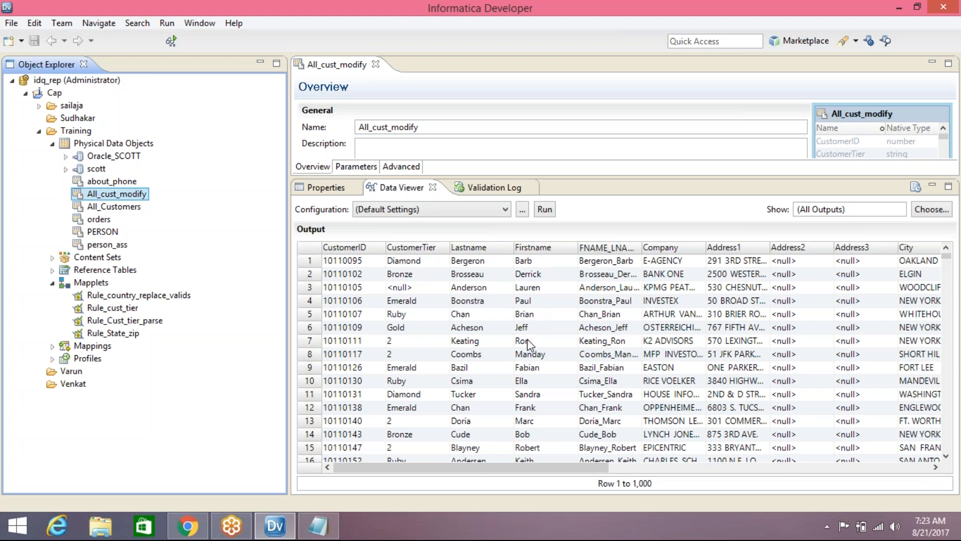
Widen the FNAME_LNAME, Company, Address1 and City columns of the data preview to show their full values.
{"action": "double_click", "coordinate": [639, 246]}
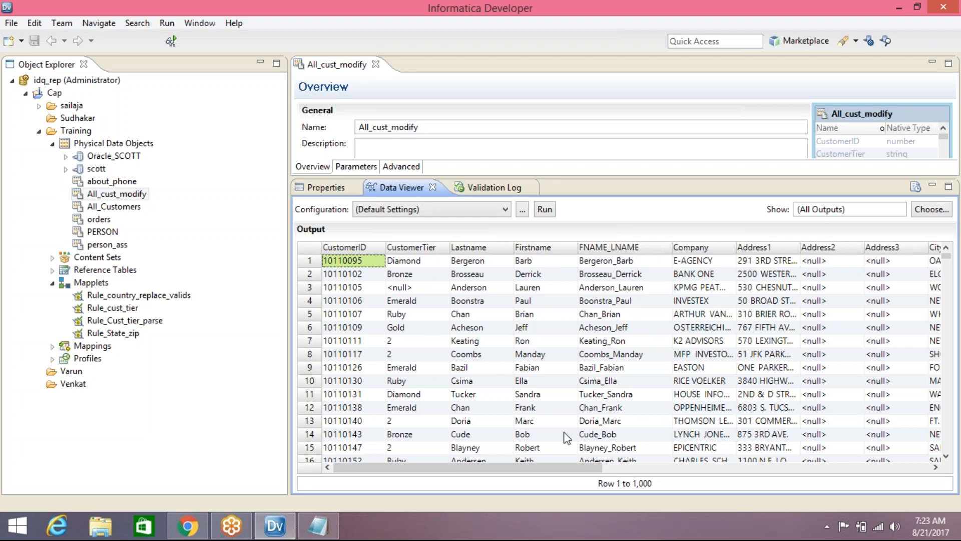
{"action": "left_click_drag", "start_coordinate": [577, 467], "coordinate": [691, 465]}
{"action": "left_click_drag", "start_coordinate": [435, 247], "coordinate": [489, 248]}
{"action": "left_click_drag", "start_coordinate": [505, 466], "coordinate": [560, 469]}
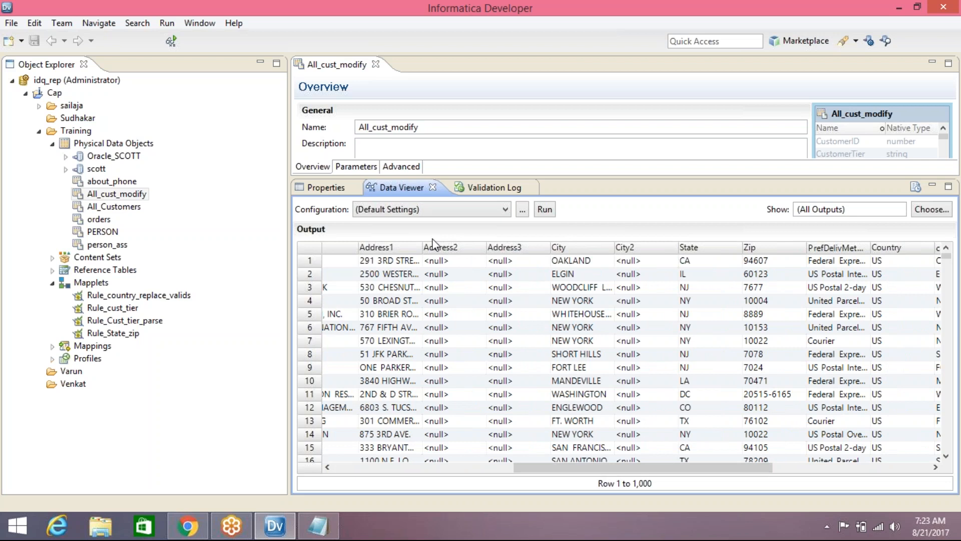
{"action": "left_click_drag", "start_coordinate": [420, 247], "coordinate": [466, 390]}
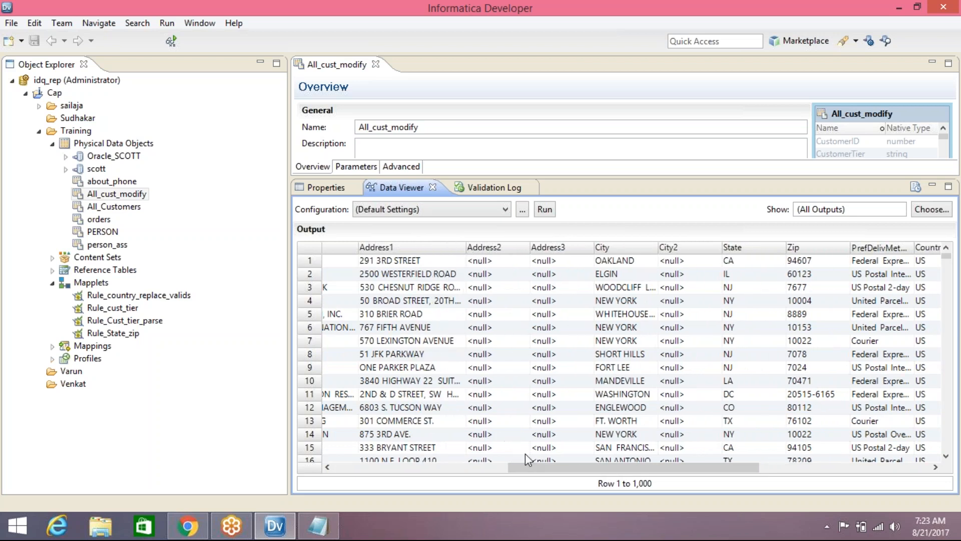
{"action": "left_click_drag", "start_coordinate": [531, 469], "coordinate": [601, 465]}
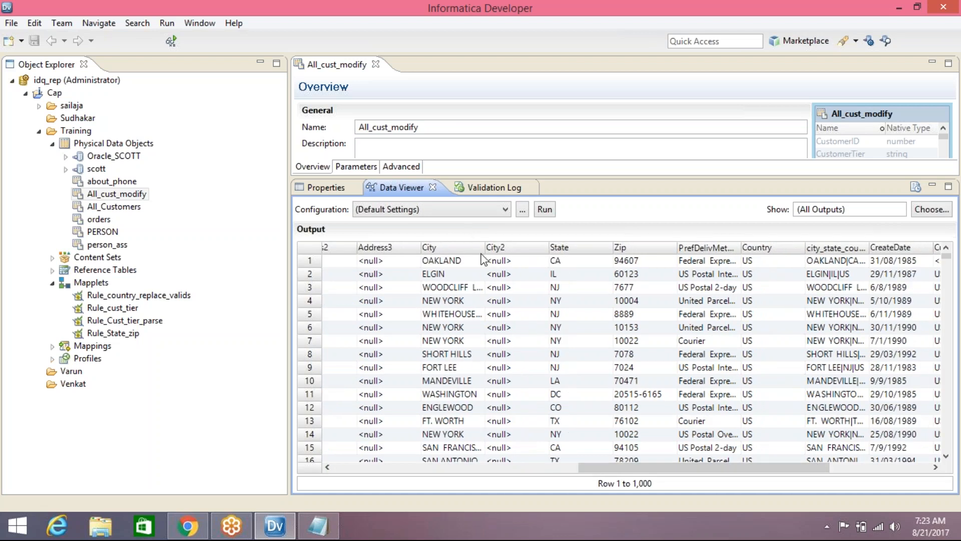
{"action": "left_click_drag", "start_coordinate": [485, 247], "coordinate": [524, 248]}
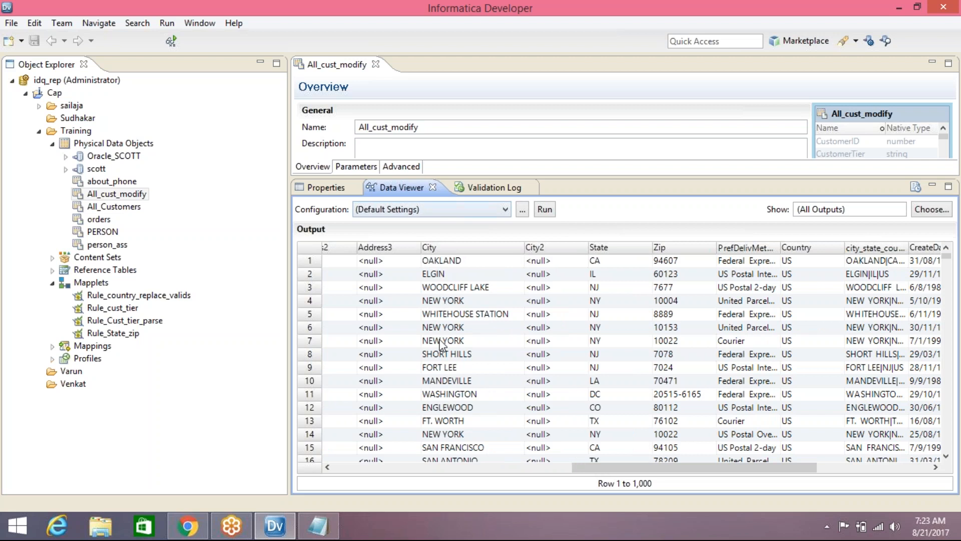
Examine the City values across the first rows of the All_cust_modify data preview.
{"action": "scroll", "coordinate": [453, 359], "scroll_direction": "down", "scroll_amount": 1}
{"action": "scroll", "coordinate": [452, 359], "scroll_direction": "down", "scroll_amount": 2}
{"action": "scroll", "coordinate": [439, 383], "scroll_direction": "up", "scroll_amount": 2}
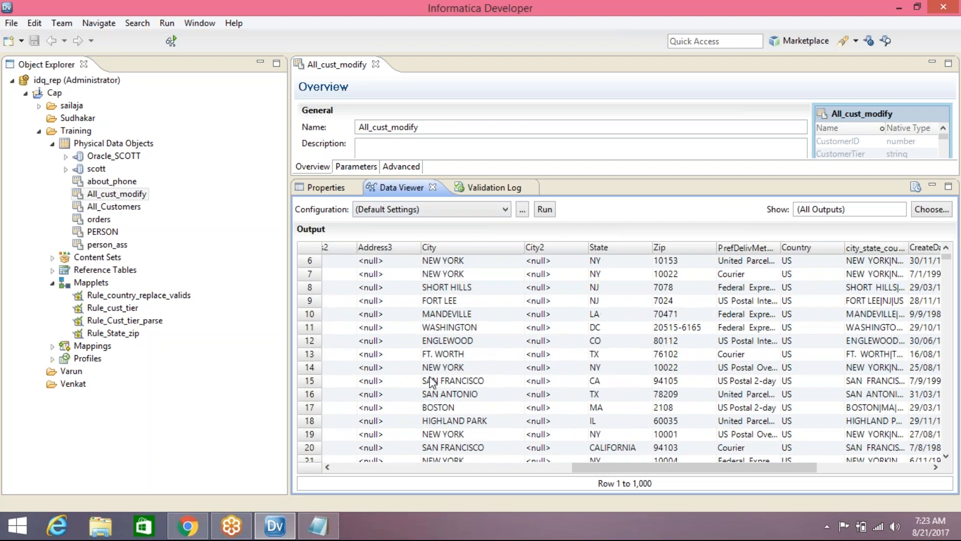
{"action": "scroll", "coordinate": [446, 331], "scroll_direction": "down", "scroll_amount": 1}
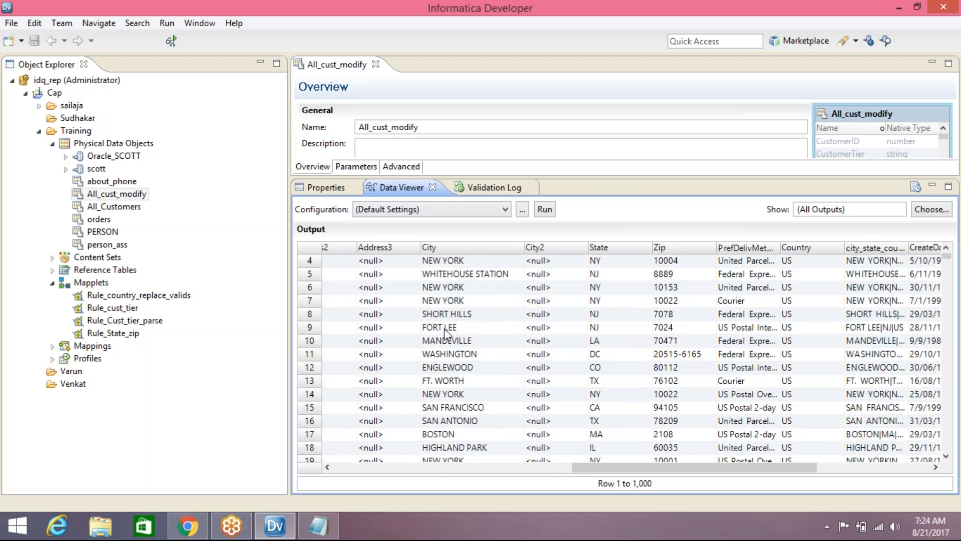
{"action": "scroll", "coordinate": [439, 336], "scroll_direction": "down", "scroll_amount": 8}
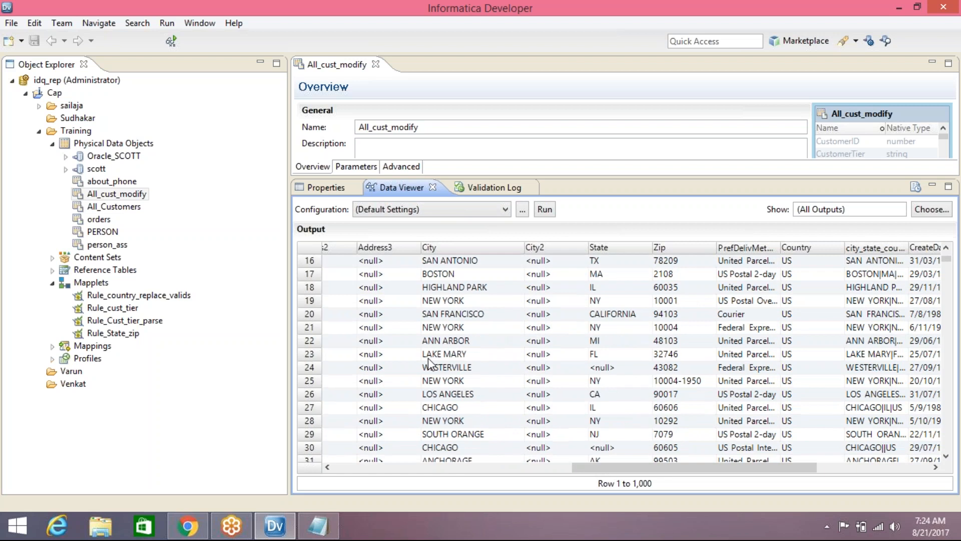
{"action": "scroll", "coordinate": [419, 380], "scroll_direction": "down", "scroll_amount": 5}
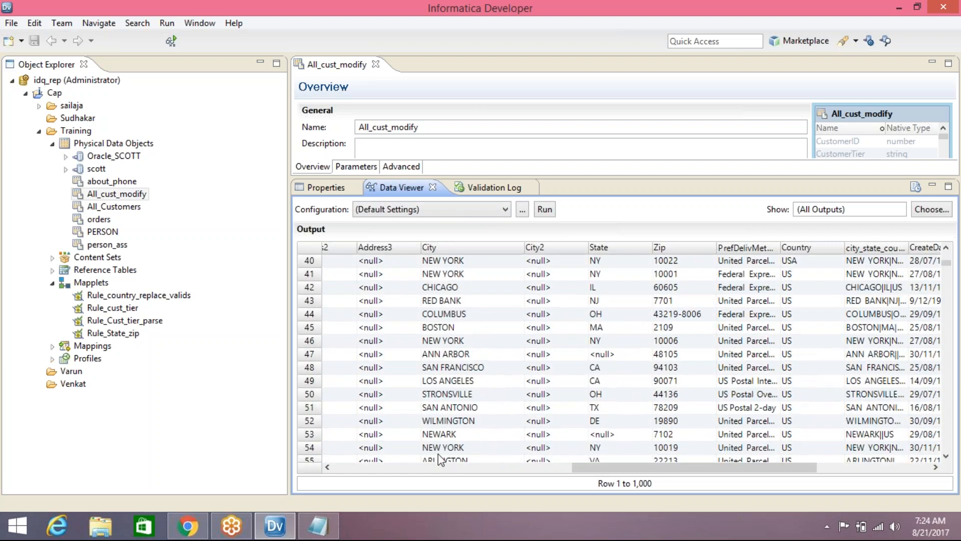
{"action": "scroll", "coordinate": [446, 380], "scroll_direction": "down", "scroll_amount": 4}
{"action": "scroll", "coordinate": [437, 325], "scroll_direction": "up", "scroll_amount": 4}
{"action": "scroll", "coordinate": [437, 326], "scroll_direction": "up", "scroll_amount": 11}
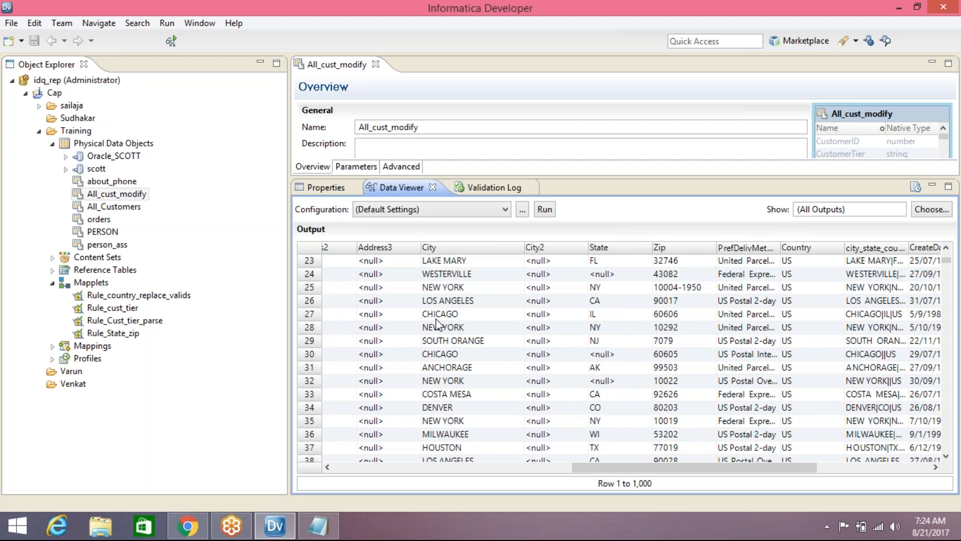
{"action": "scroll", "coordinate": [441, 323], "scroll_direction": "up", "scroll_amount": 3}
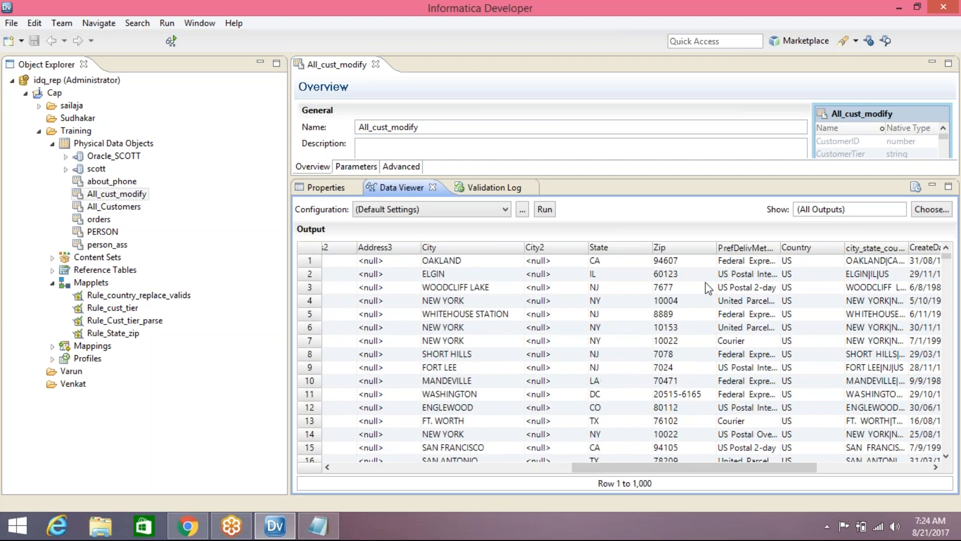
Check the State values in the preview and write the fourth rule in Notepad as "state wants to pass only 2 lenth car" with "ex:NW" below.
{"action": "scroll", "coordinate": [621, 313], "scroll_direction": "down", "scroll_amount": 5}
{"action": "scroll", "coordinate": [613, 304], "scroll_direction": "up", "scroll_amount": 2}
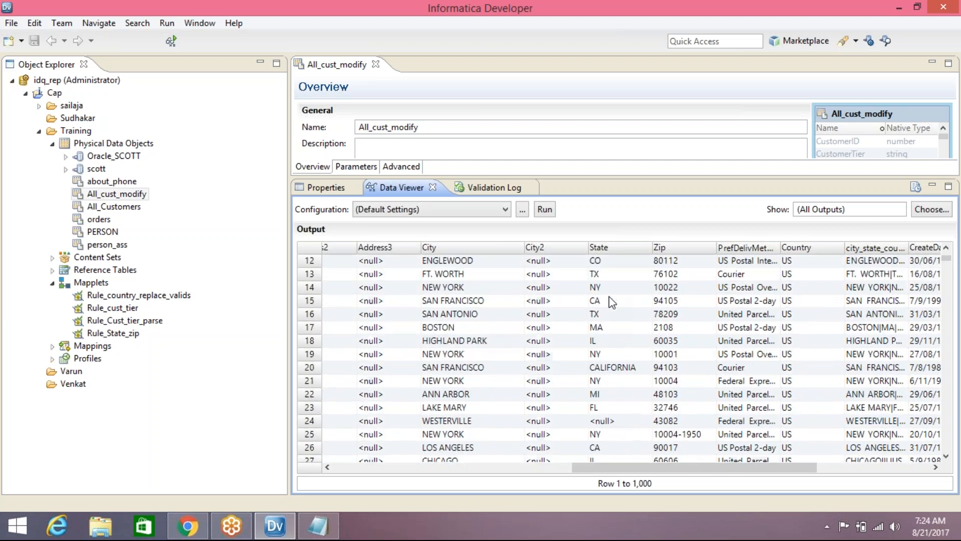
{"action": "left_click", "coordinate": [596, 356]}
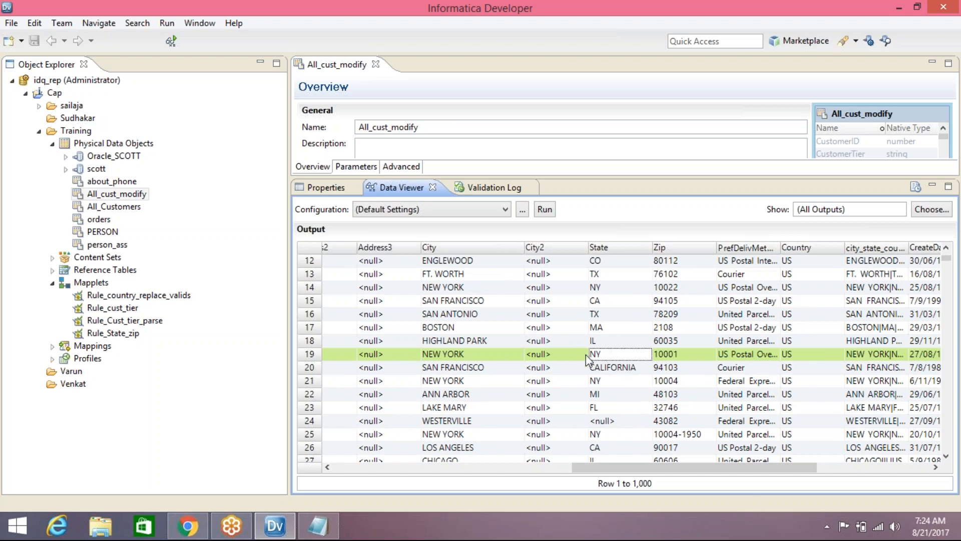
{"action": "left_click", "coordinate": [620, 370]}
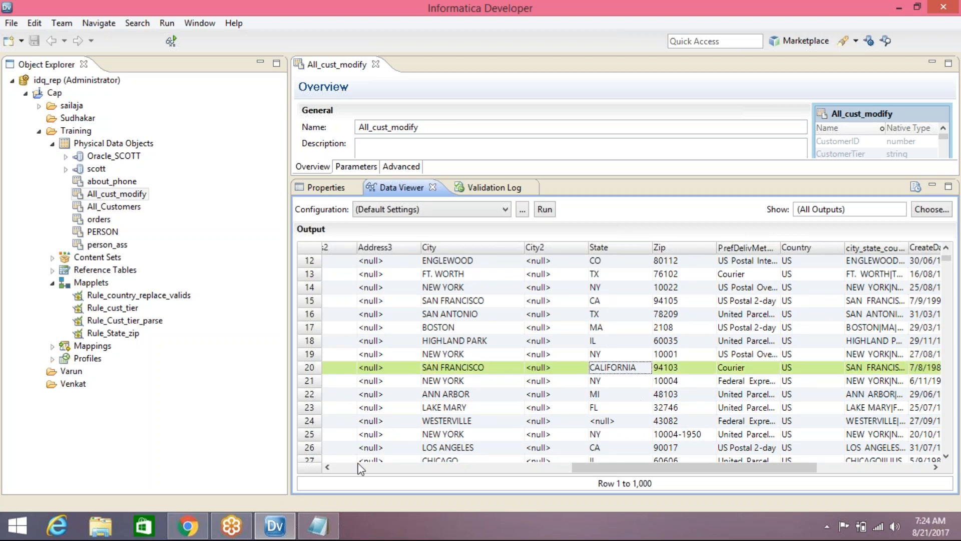
{"action": "left_click", "coordinate": [303, 533]}
{"action": "type", "text": "state wants"}
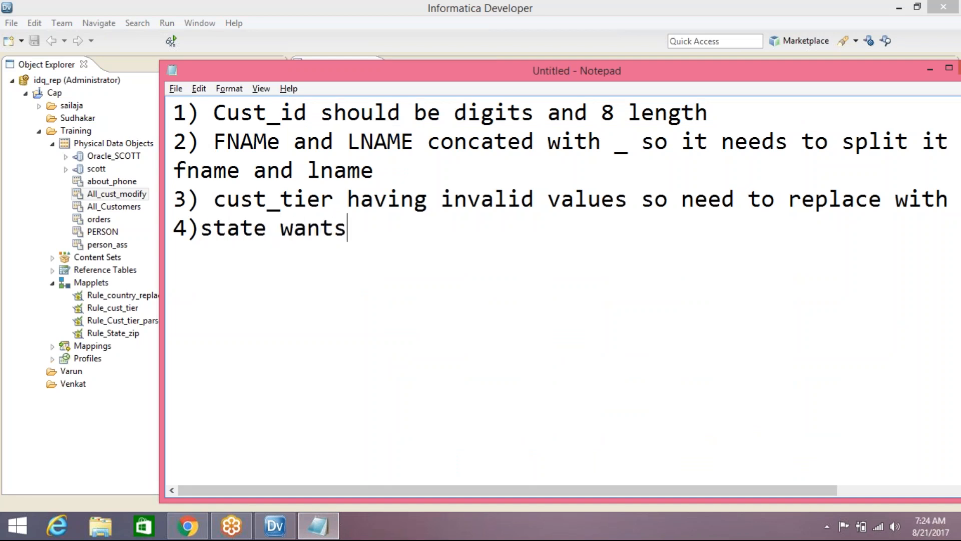
{"action": "type", "text": " to pa"}
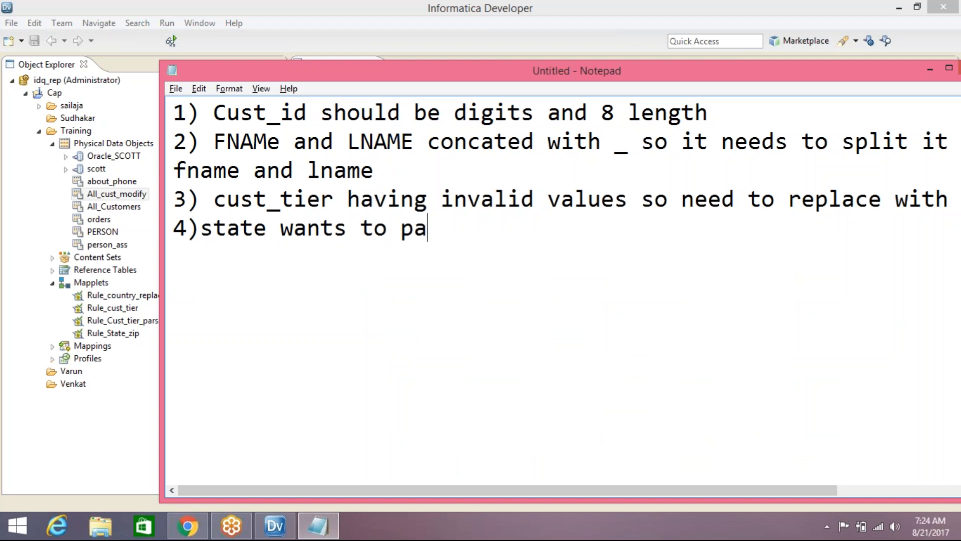
{"action": "type", "text": "ss only 2"}
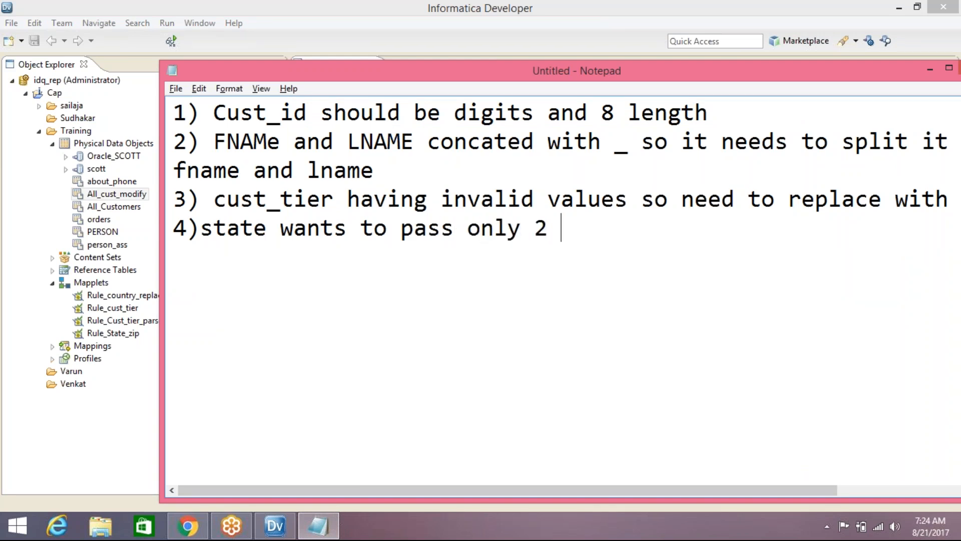
{"action": "type", "text": " lenth car "}
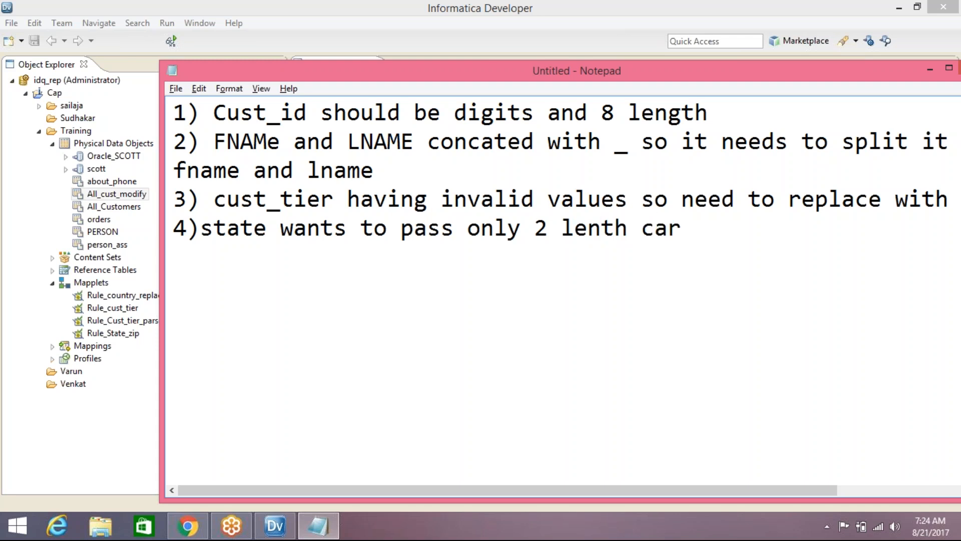
{"action": "type", "text": "ex:NW"}
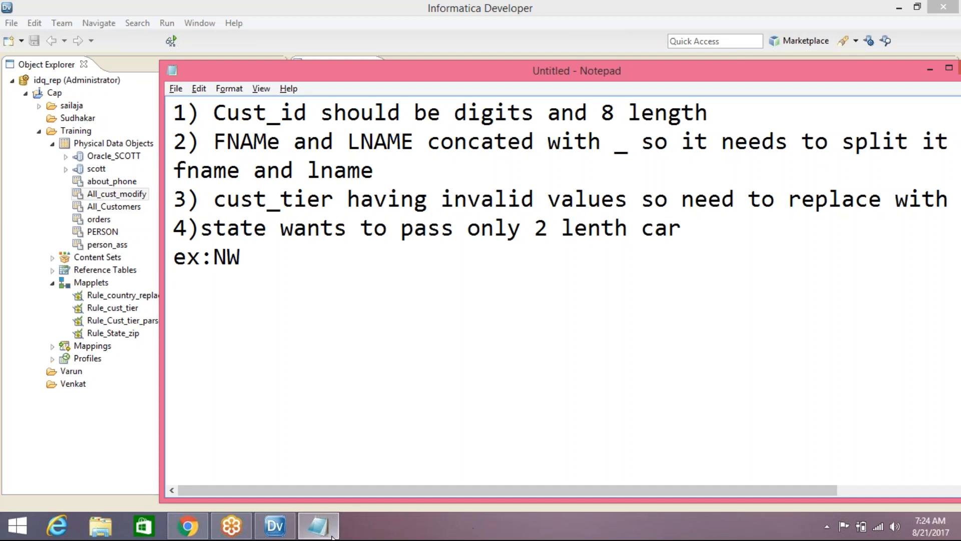
Check the Zip values in the preview and write the fifth rule in Notepad as "5) zip pass only 5 lenth digits".
{"action": "left_click", "coordinate": [275, 533]}
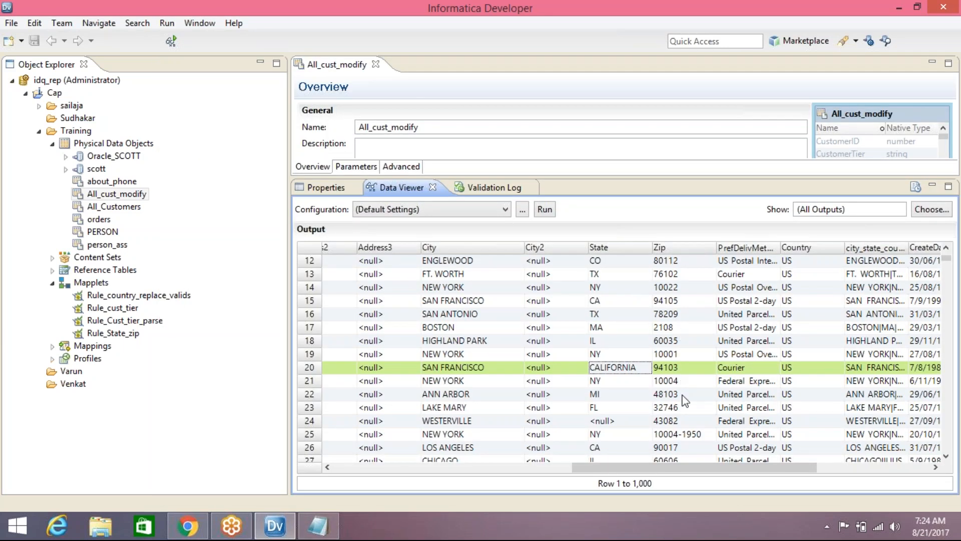
{"action": "scroll", "coordinate": [684, 326], "scroll_direction": "down", "scroll_amount": 1}
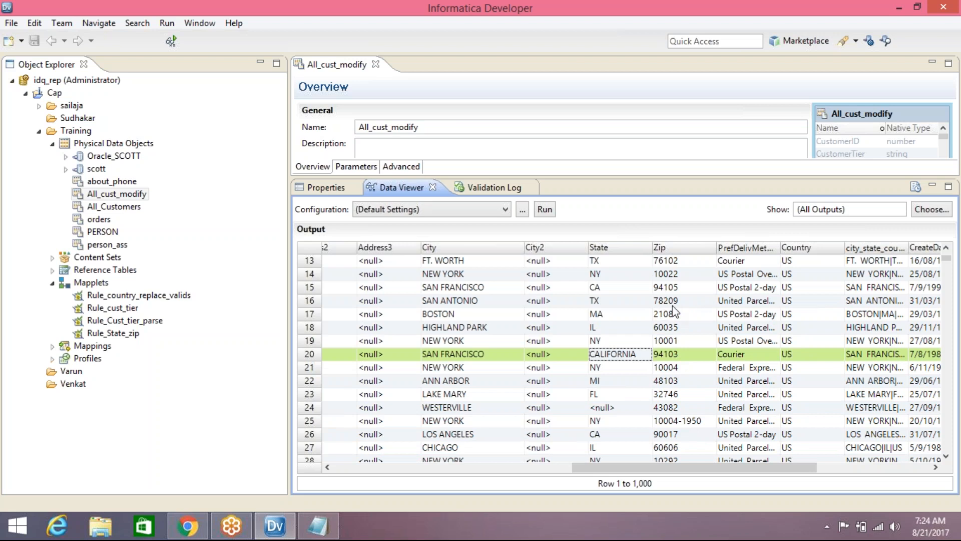
{"action": "left_click", "coordinate": [319, 525]}
{"action": "key", "text": "Return"}
{"action": "type", "text": "5) z"}
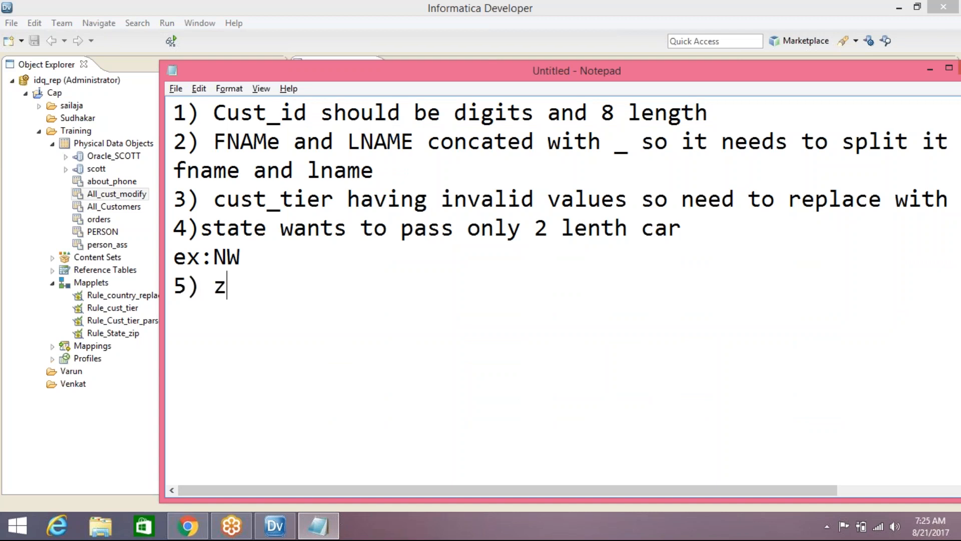
{"action": "type", "text": "ip pass onl"}
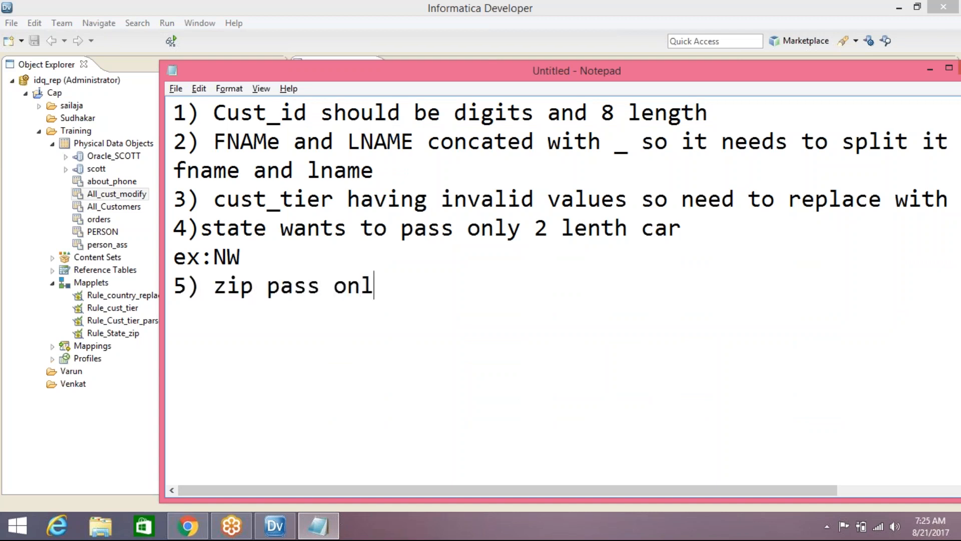
{"action": "type", "text": "y 5 l"}
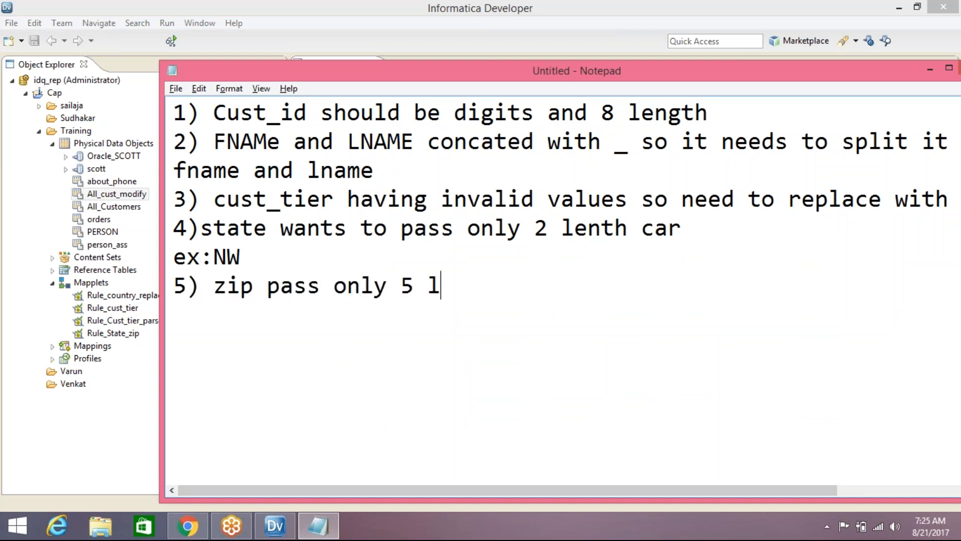
{"action": "key", "text": "BackSpace"}
{"action": "type", "text": "lenth digits"}
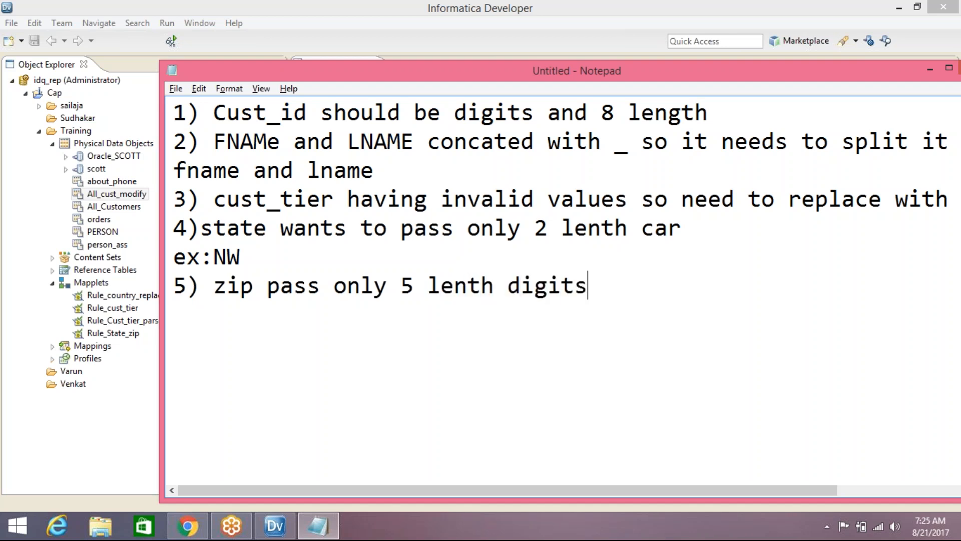
{"action": "scroll", "coordinate": [481, 335], "scroll_direction": "right", "scroll_amount": 3}
{"action": "scroll", "coordinate": [311, 488], "scroll_direction": "left", "scroll_amount": 3}
Return to Informatica Developer and widen the city_state_country and PrefDelivMethod columns of the data preview to show their full values.
{"action": "left_click", "coordinate": [282, 535]}
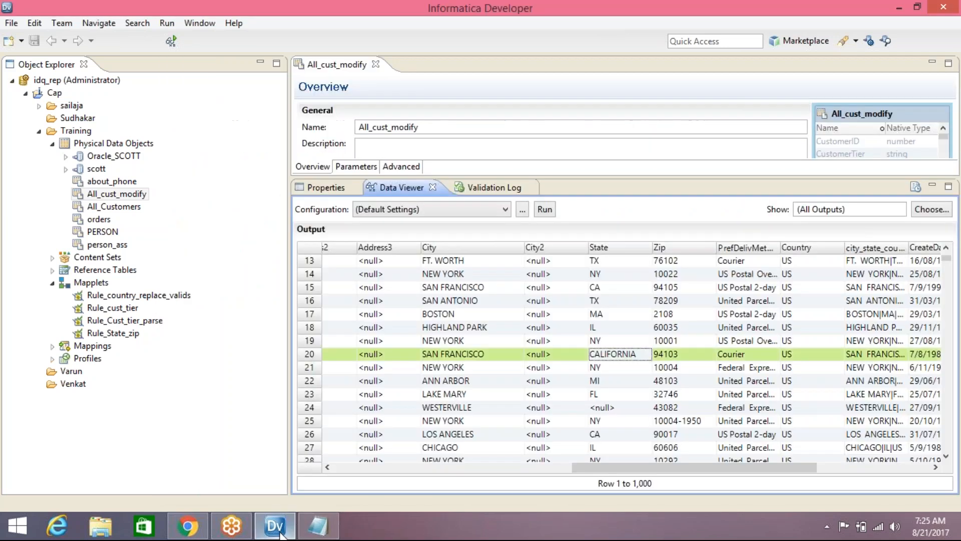
{"action": "left_click_drag", "start_coordinate": [620, 471], "coordinate": [715, 469]}
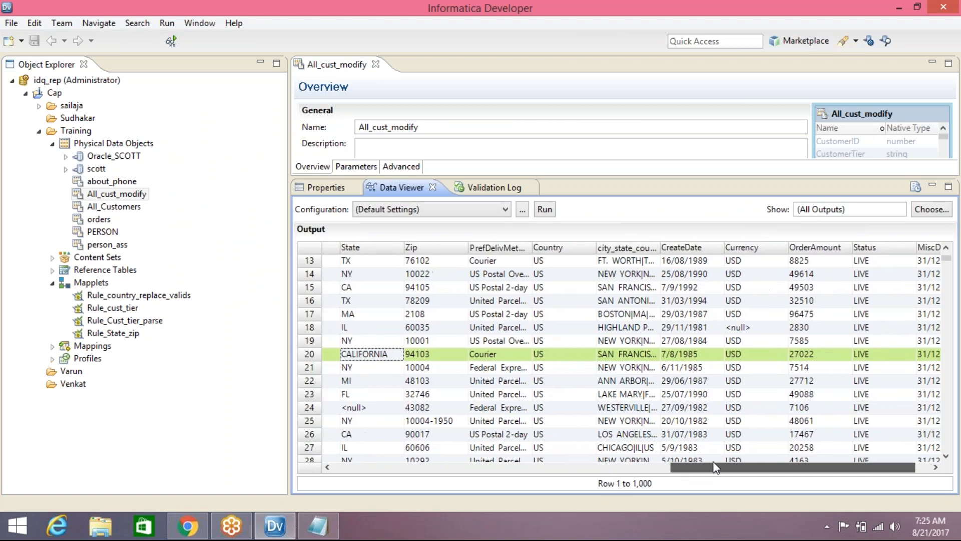
{"action": "left_click_drag", "start_coordinate": [661, 245], "coordinate": [734, 245]}
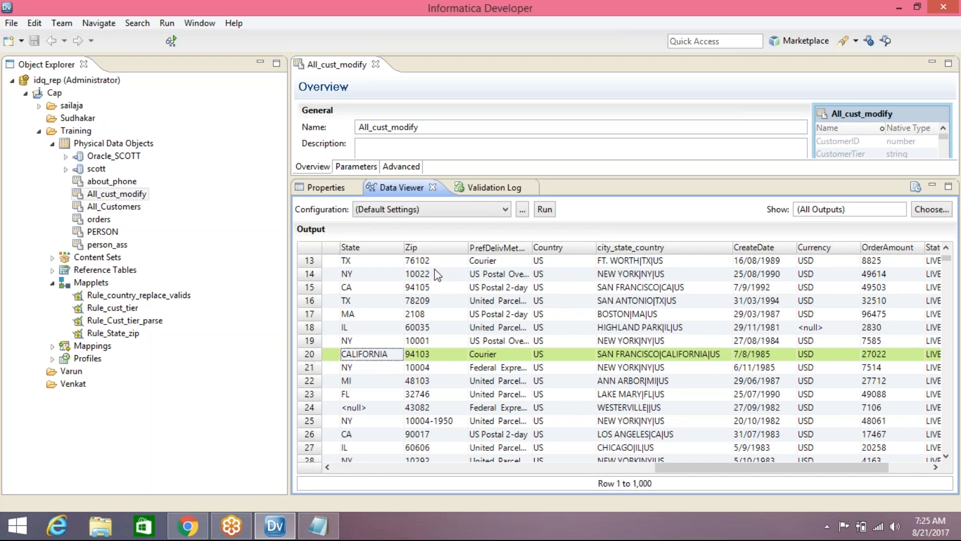
{"action": "left_click_drag", "start_coordinate": [531, 247], "coordinate": [560, 247]}
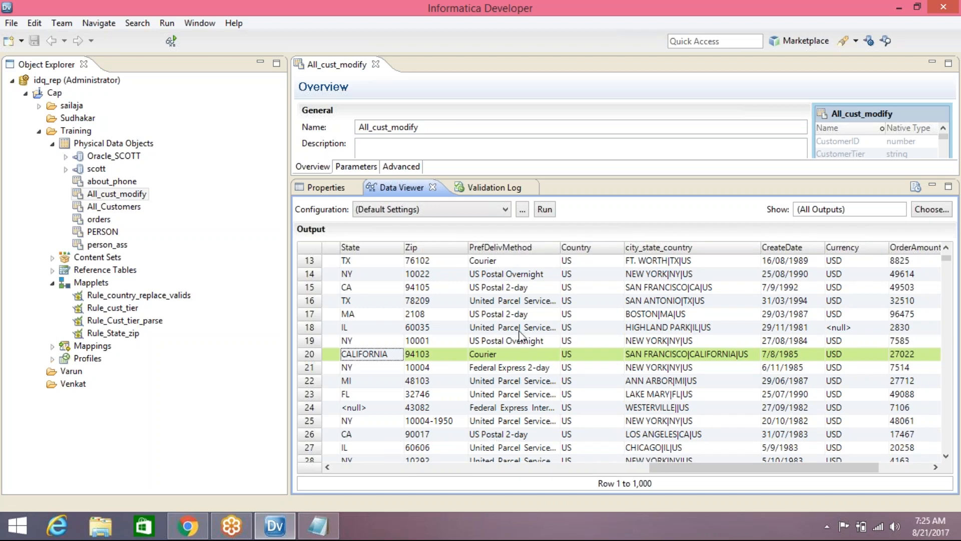
Sort the preview rows by Country and examine the country values through to the last rows.
{"action": "left_click", "coordinate": [585, 250]}
{"action": "left_click", "coordinate": [585, 248]}
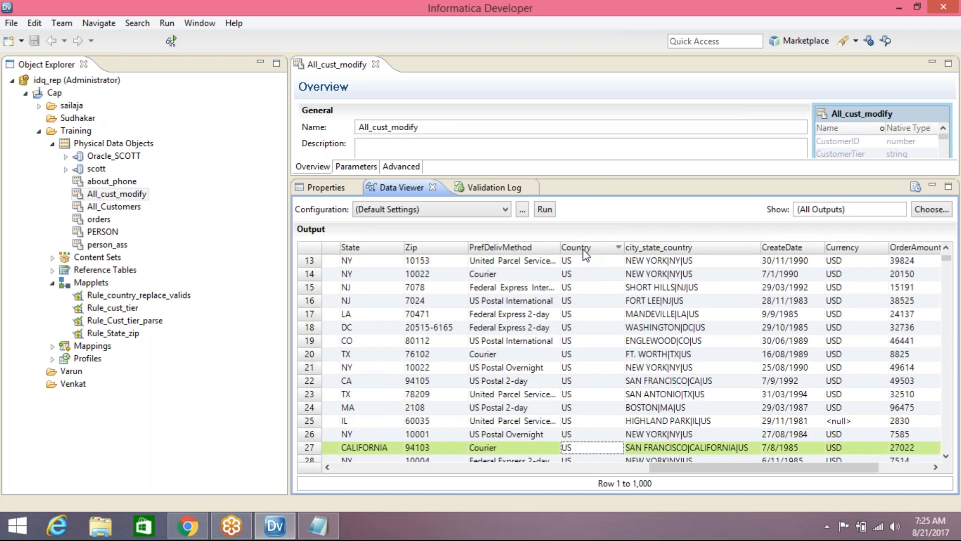
{"action": "scroll", "coordinate": [509, 375], "scroll_direction": "down", "scroll_amount": 11}
{"action": "scroll", "coordinate": [544, 363], "scroll_direction": "down", "scroll_amount": 17}
{"action": "scroll", "coordinate": [548, 379], "scroll_direction": "down", "scroll_amount": 8}
{"action": "left_click", "coordinate": [950, 293]}
{"action": "left_click_drag", "start_coordinate": [949, 293], "coordinate": [954, 452]}
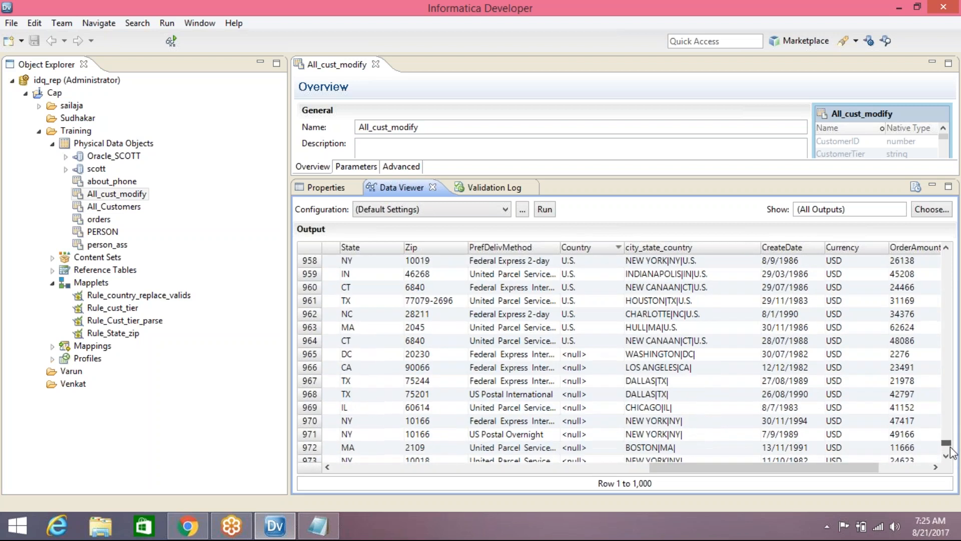
Sort the preview by city_state_country and write the sixth Notepad rule as "6) city state and county is concatinating need to split it as individual.".
{"action": "left_click", "coordinate": [580, 288]}
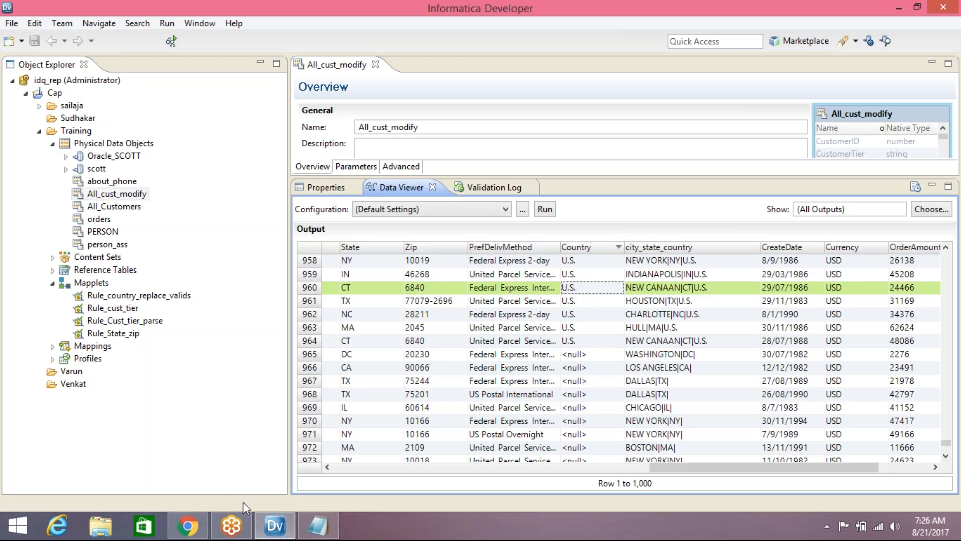
{"action": "left_click", "coordinate": [646, 251]}
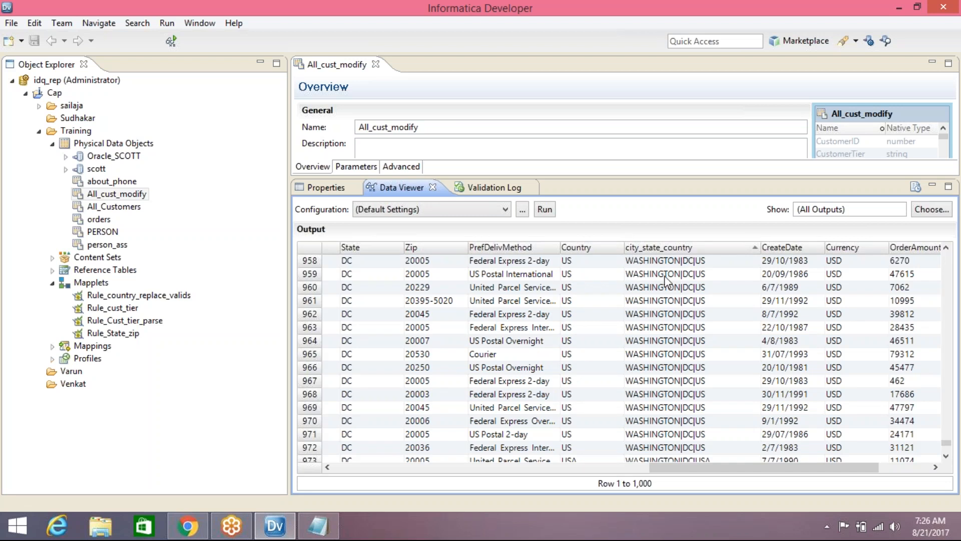
{"action": "mouse_move", "coordinate": [321, 530]}
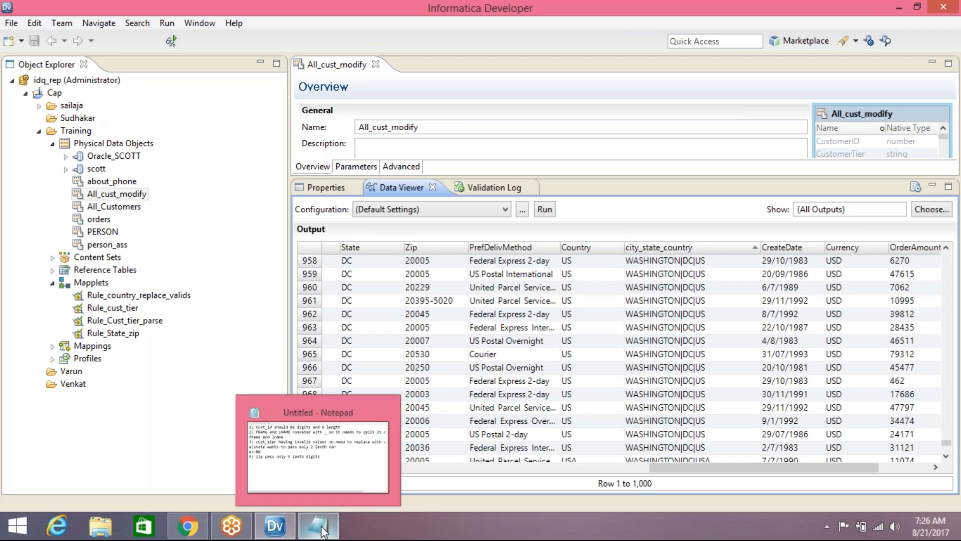
{"action": "left_click", "coordinate": [321, 531]}
{"action": "type", "text": "6"}
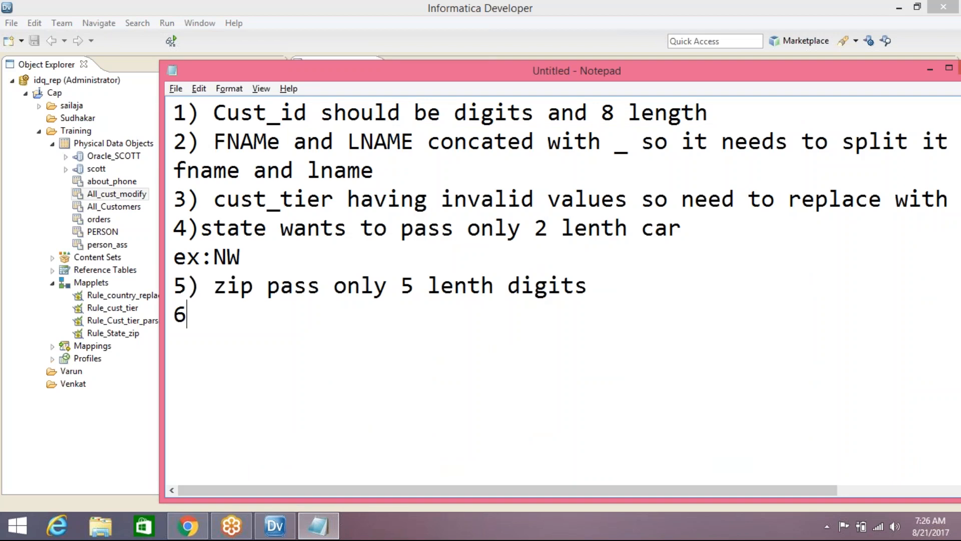
{"action": "type", "text": ") city stae"}
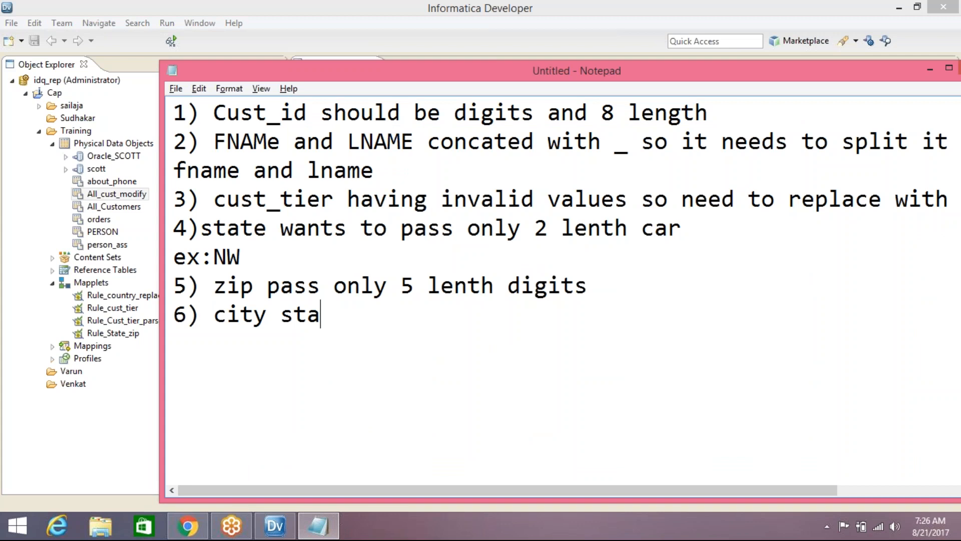
{"action": "key", "text": "BackSpace"}
{"action": "key", "text": "BackSpace"}
{"action": "type", "text": "te and county is concatinatin"}
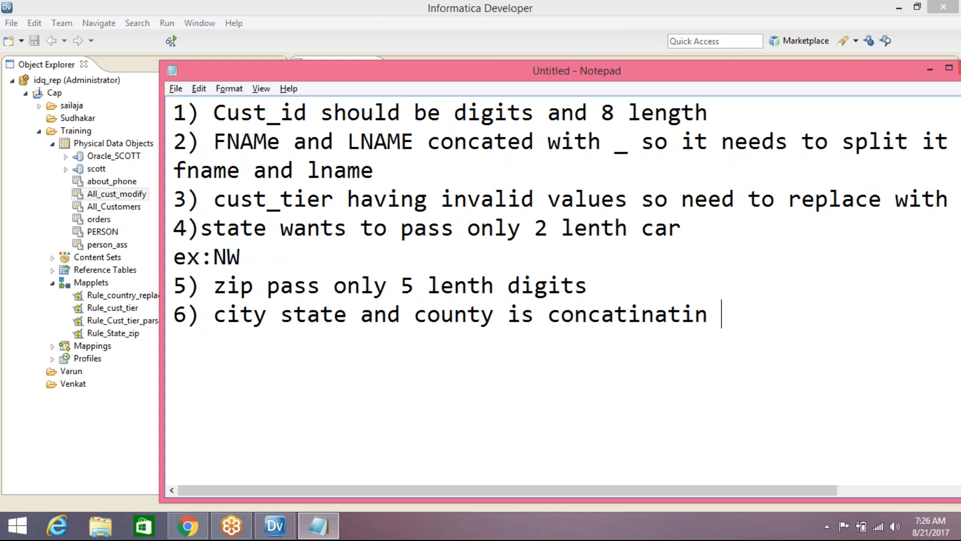
{"action": "key", "text": "BackSpace"}
{"action": "type", "text": "ng need to split it as"}
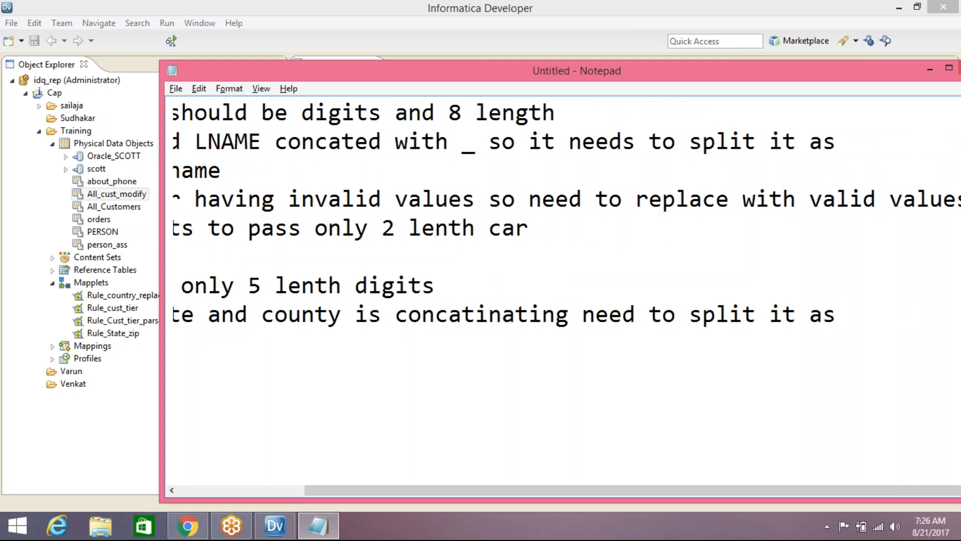
{"action": "key", "text": "Return"}
{"action": "type", "text": "in"}
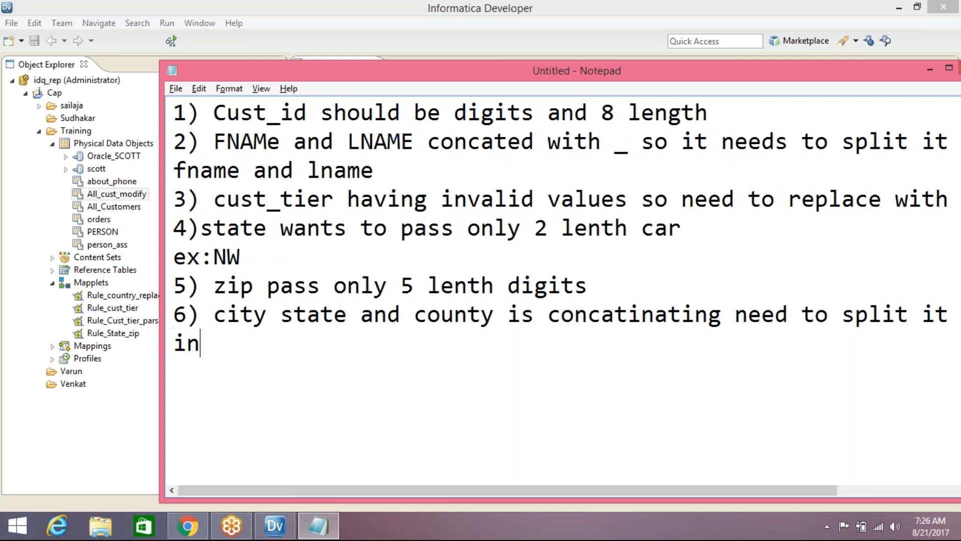
{"action": "type", "text": "dividual"}
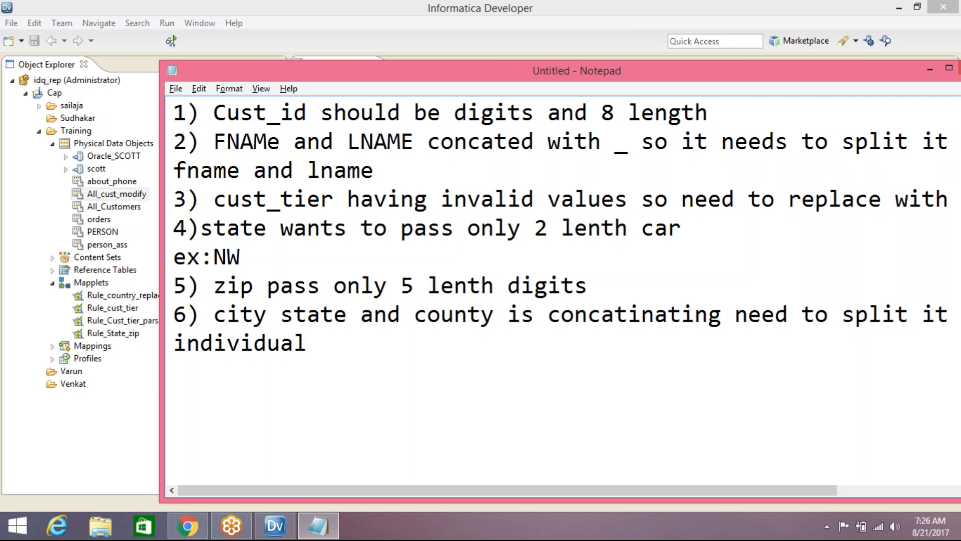
{"action": "type", "text": "."}
Return to Informatica Developer and examine the CreateDate, Currency, OrderAmount, Status and MiscDate columns of the data preview.
{"action": "left_click_drag", "start_coordinate": [725, 77], "coordinate": [641, 77]}
{"action": "left_click", "coordinate": [842, 73]}
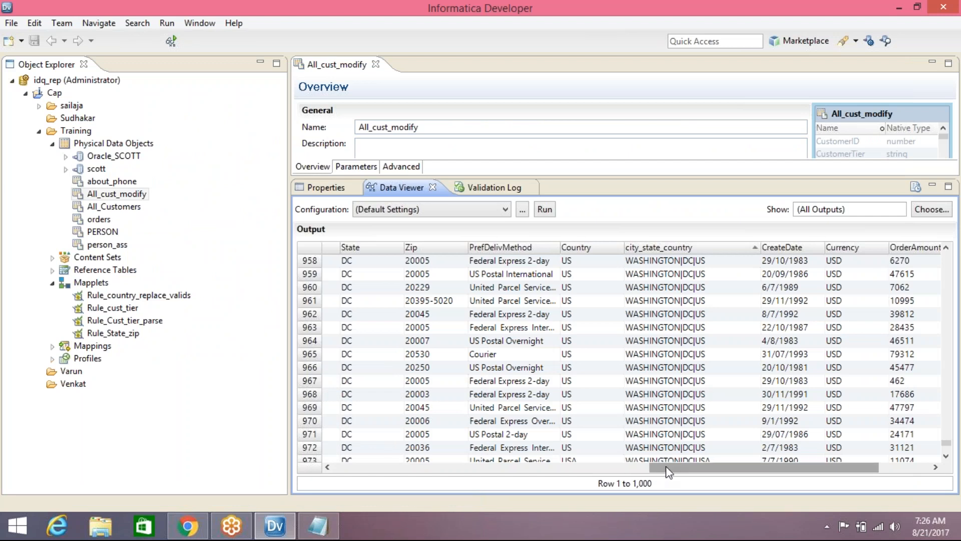
{"action": "left_click_drag", "start_coordinate": [669, 472], "coordinate": [719, 473]}
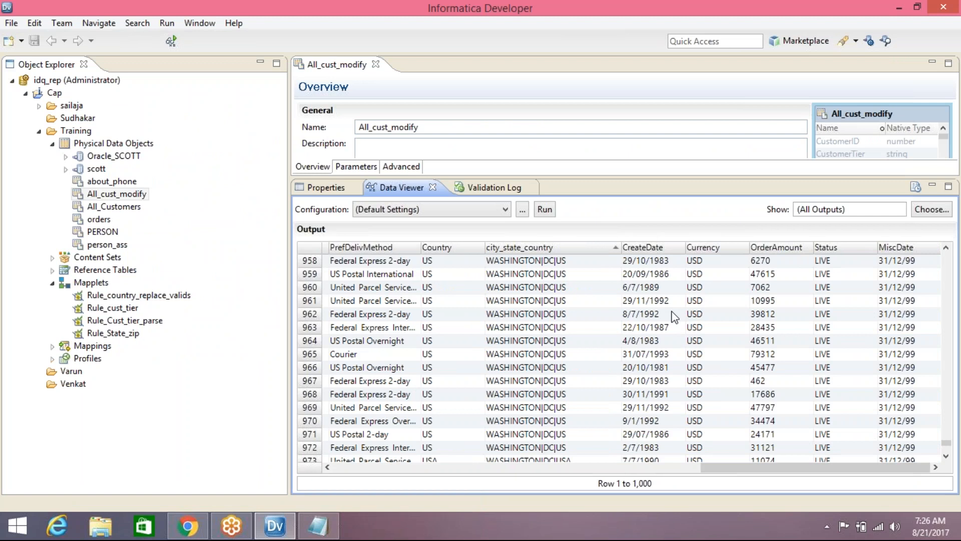
{"action": "scroll", "coordinate": [730, 291], "scroll_direction": "down", "scroll_amount": 2}
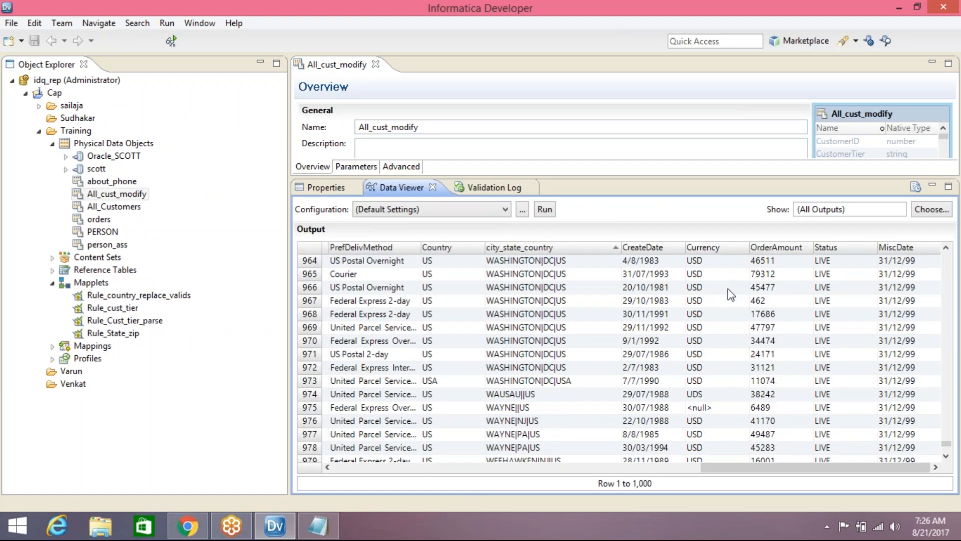
{"action": "scroll", "coordinate": [726, 306], "scroll_direction": "up", "scroll_amount": 3}
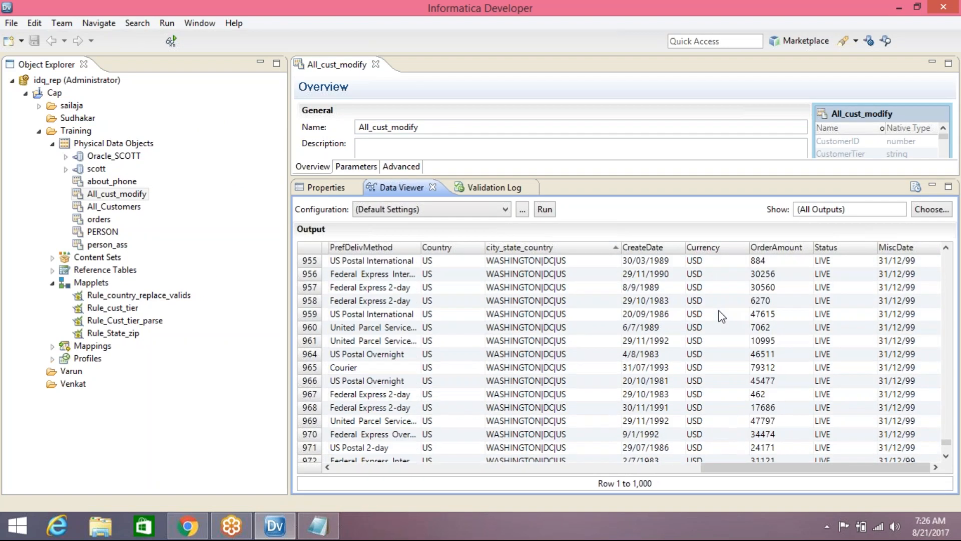
{"action": "scroll", "coordinate": [722, 315], "scroll_direction": "up", "scroll_amount": 2}
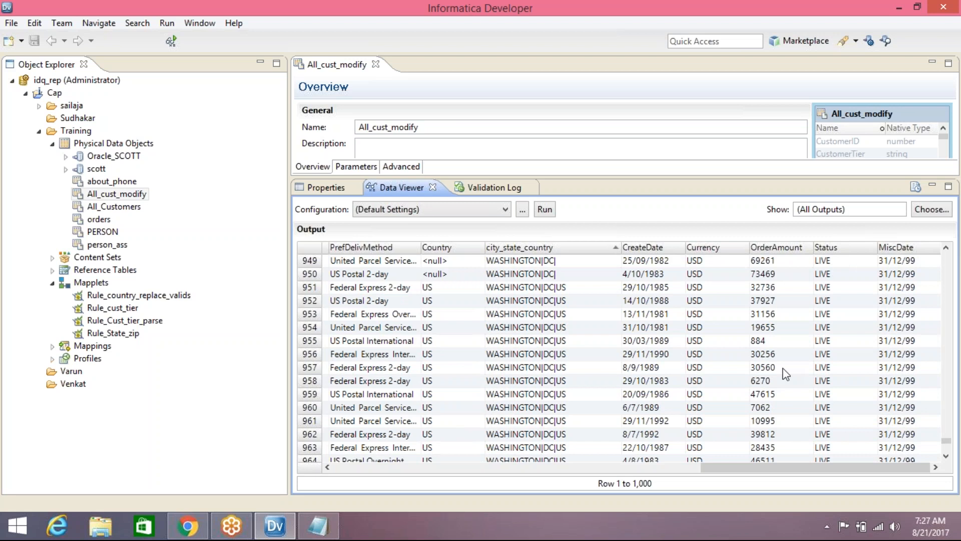
Write the seventh rule in Notepad as "7) cust_id is null then reject the record and load it reject section." below a blank line.
{"action": "left_click", "coordinate": [319, 526]}
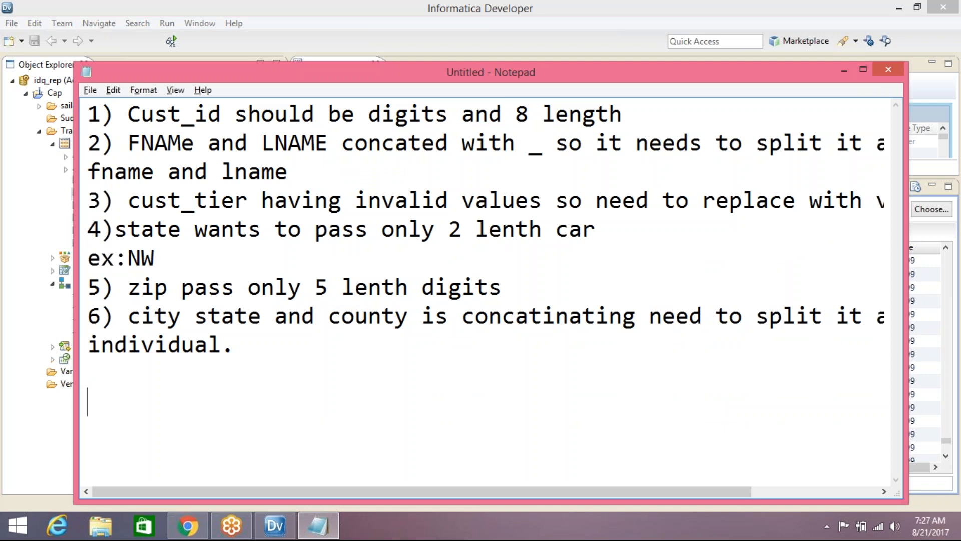
{"action": "type", "text": "7) cust)"}
{"action": "key", "text": "BackSpace"}
{"action": "type", "text": "_id is null then reject the record"}
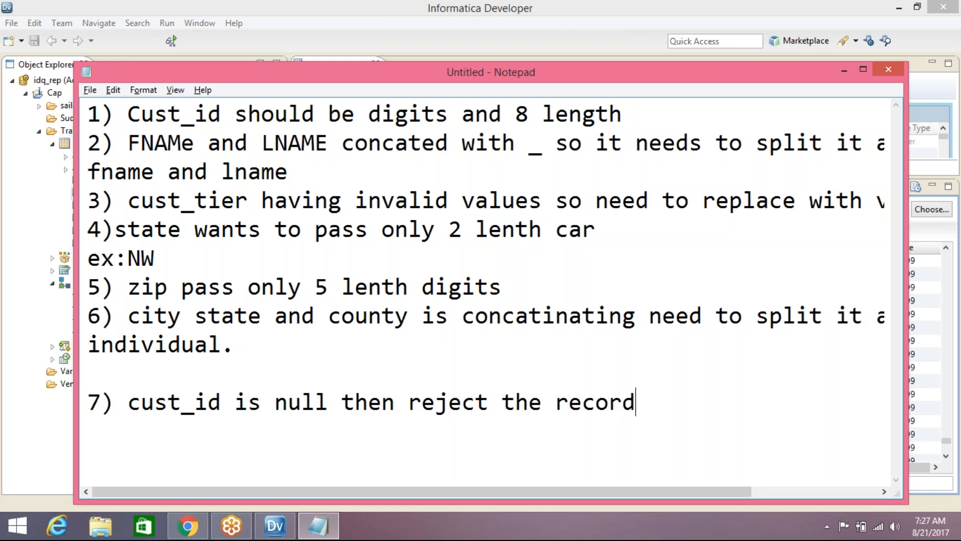
{"action": "type", "text": " and "}
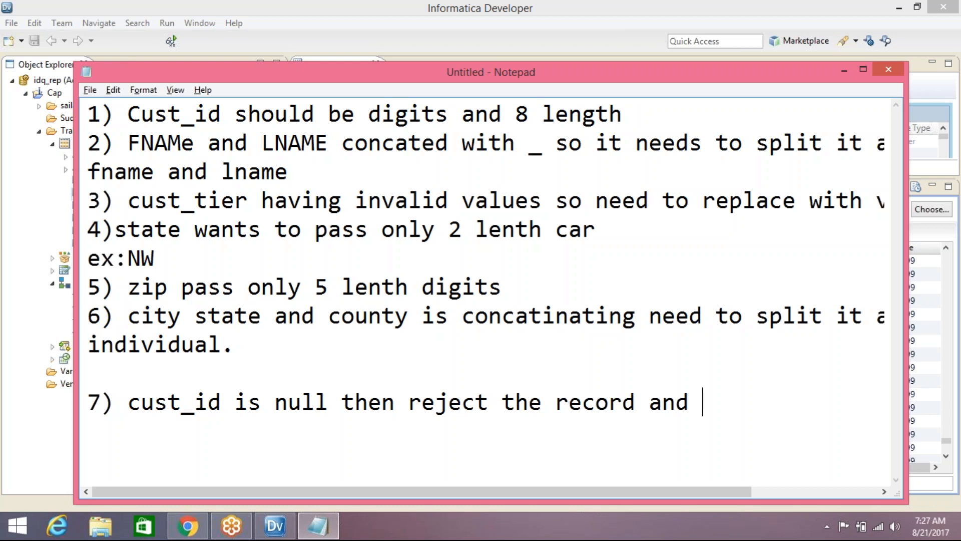
{"action": "type", "text": "load it "}
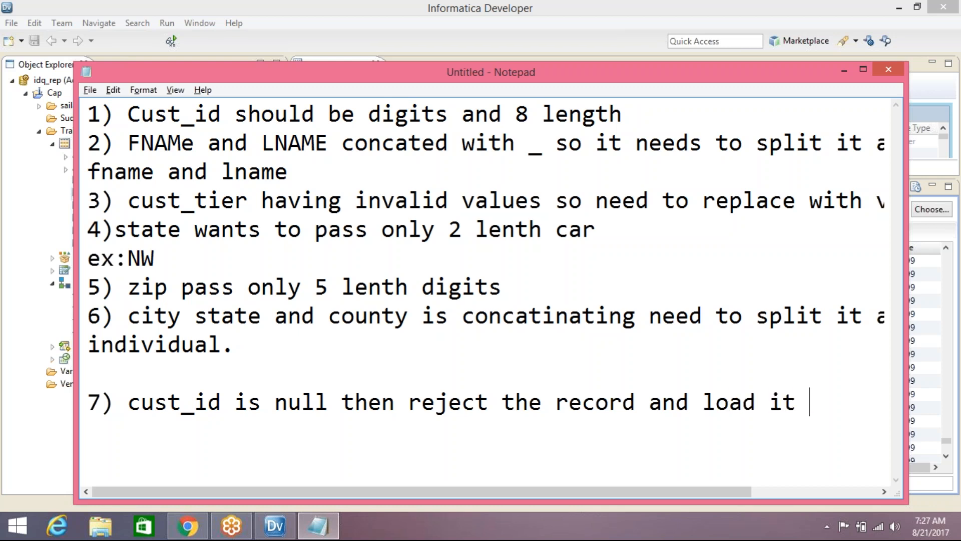
{"action": "type", "text": "rej"}
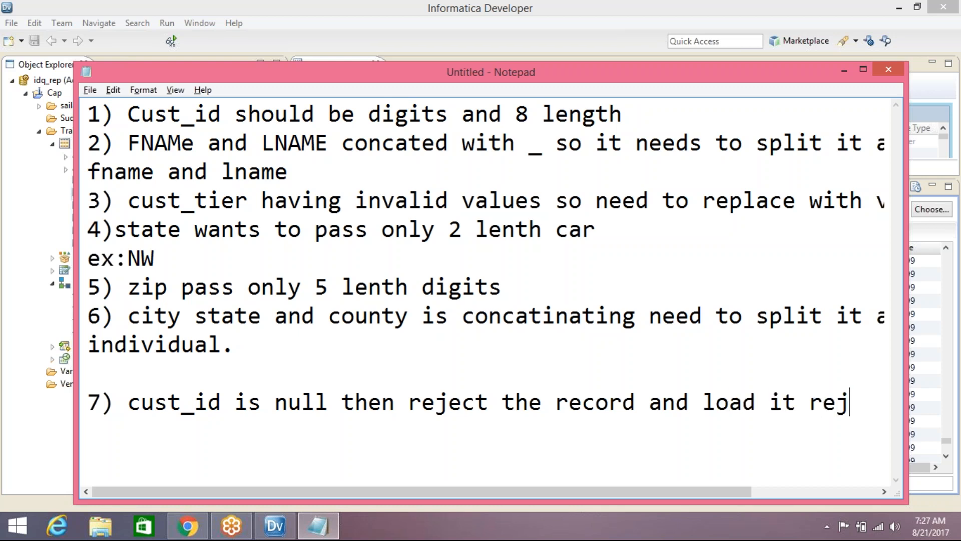
{"action": "type", "text": "ect se"}
{"action": "key", "text": "BackSpace"}
{"action": "key", "text": "BackSpace"}
{"action": "key", "text": "BackSpace"}
{"action": "key", "text": "Return"}
{"action": "type", "text": "section. "}
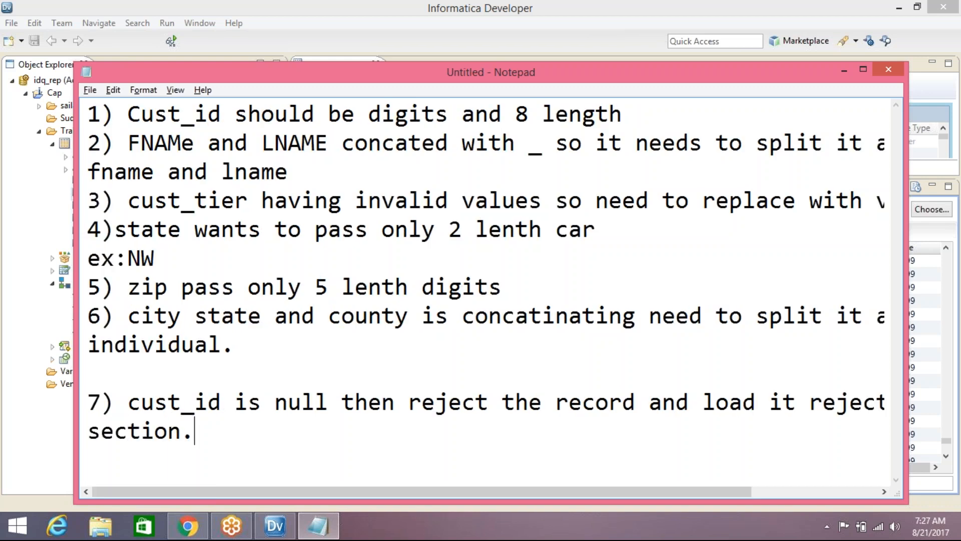
Add the eighth rule on a new line as "8) city state and country null then reject".
{"action": "type", "text": "8) city"}
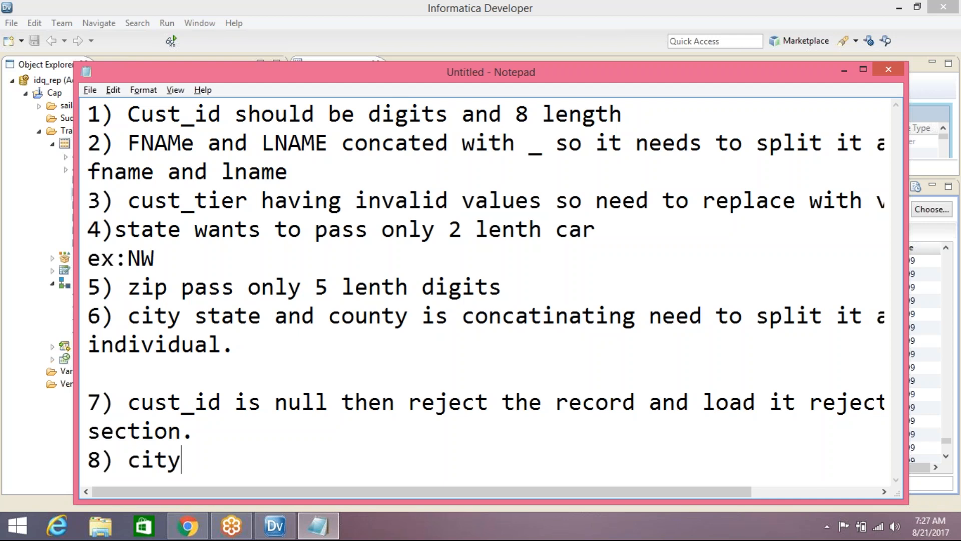
{"action": "type", "text": "state and country "}
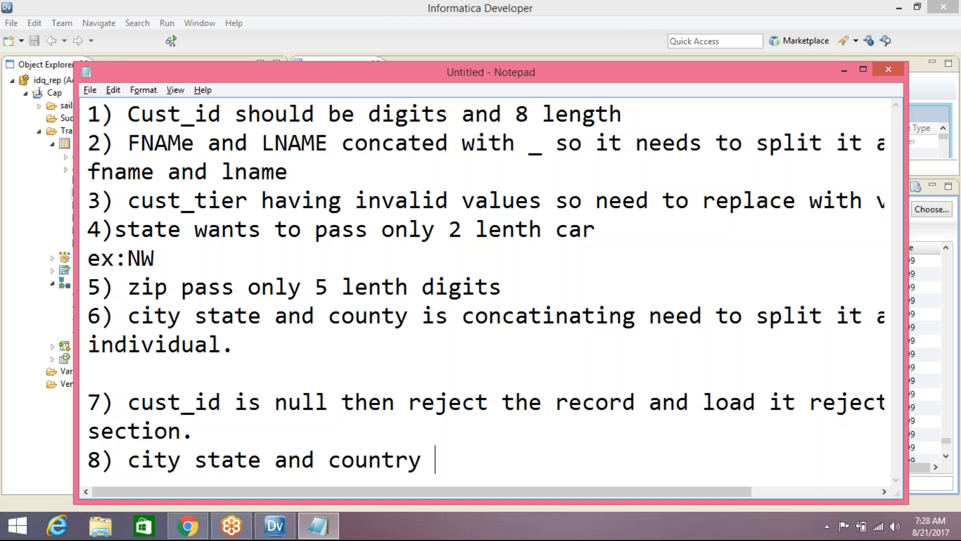
{"action": "type", "text": "null then reject"}
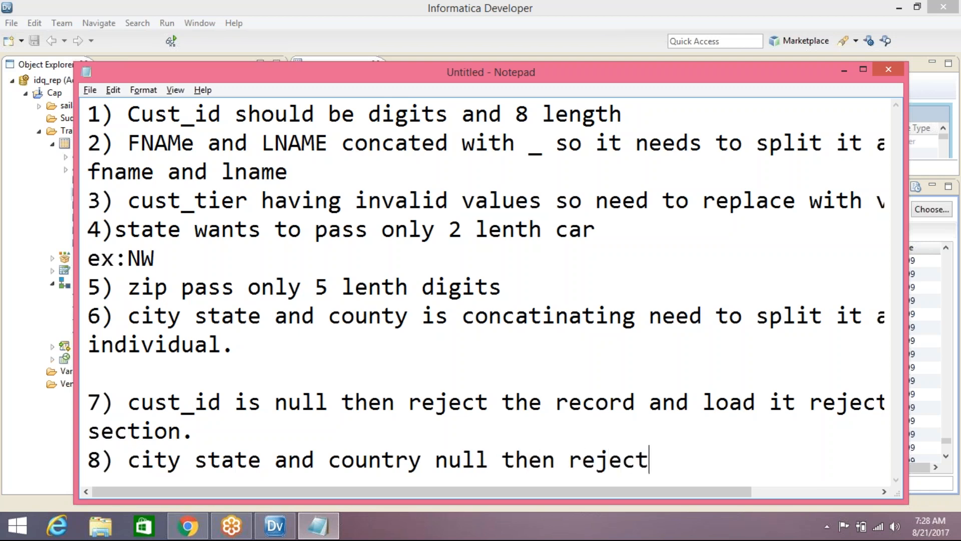
Add the ninth rule as "9) in the above attributes any one of null then send it review section." and maximize the Notepad window.
{"action": "key", "text": "Return"}
{"action": "type", "text": "9) "}
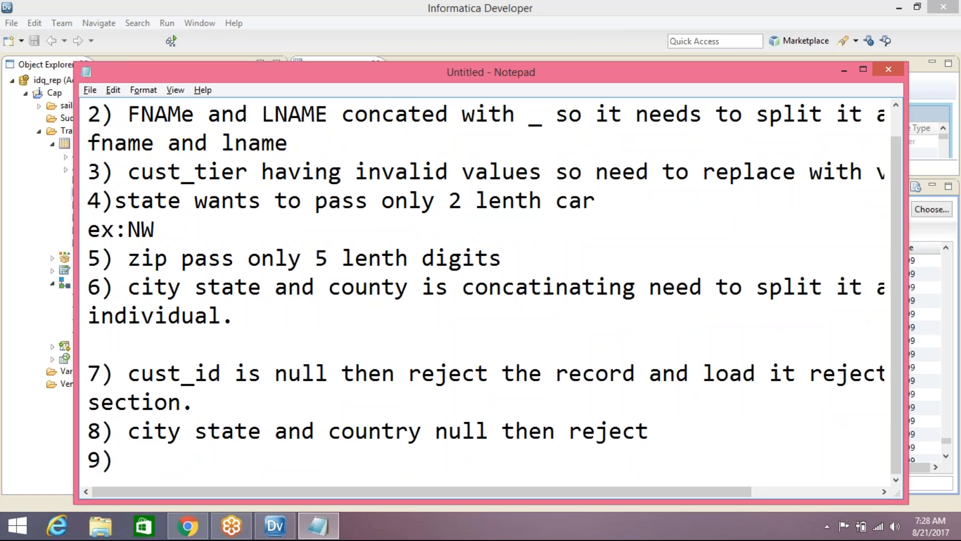
{"action": "type", "text": "above attribute"}
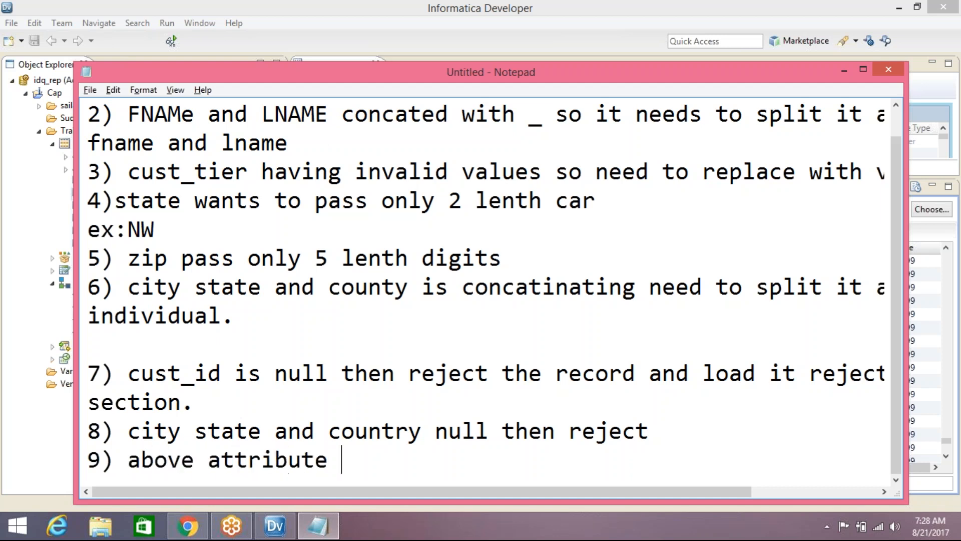
{"action": "left_click", "coordinate": [132, 459]}
{"action": "type", "text": "in the"}
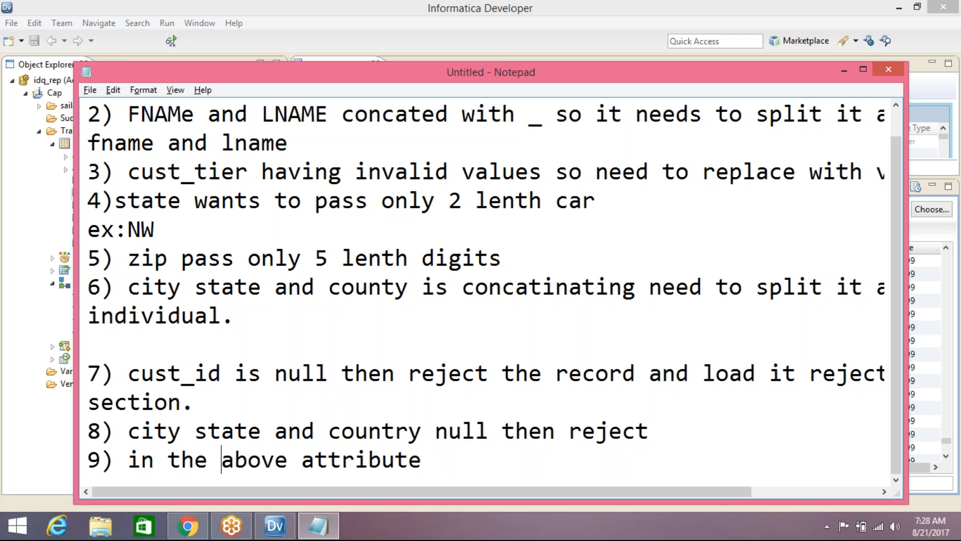
{"action": "left_click", "coordinate": [435, 461]}
{"action": "type", "text": "s any one o"}
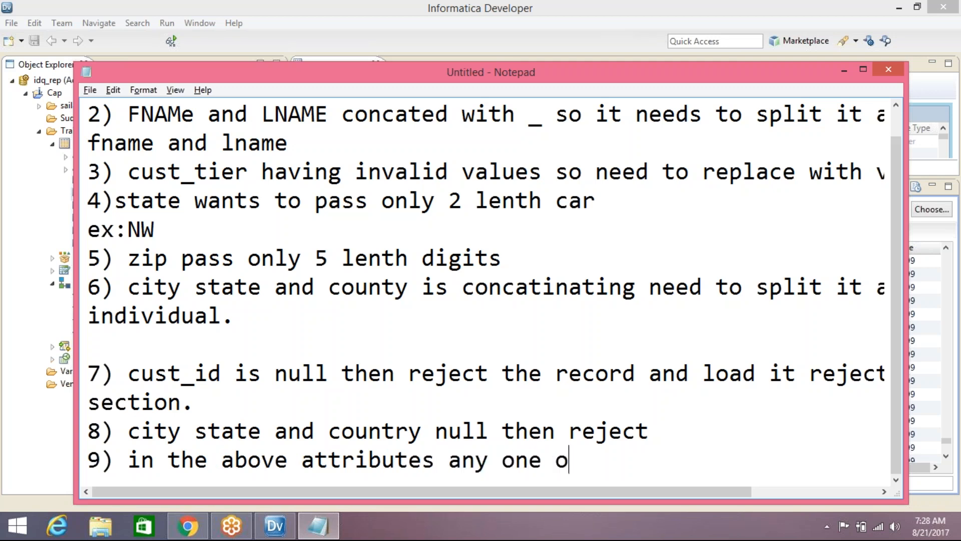
{"action": "type", "text": "f null then"}
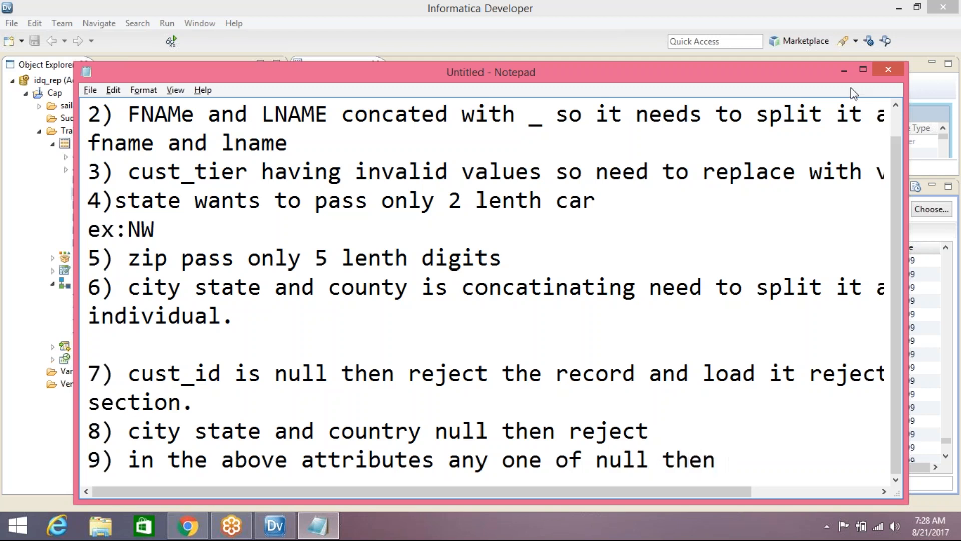
{"action": "left_click", "coordinate": [866, 70]}
{"action": "type", "text": "sen"}
{"action": "type", "text": "d it "}
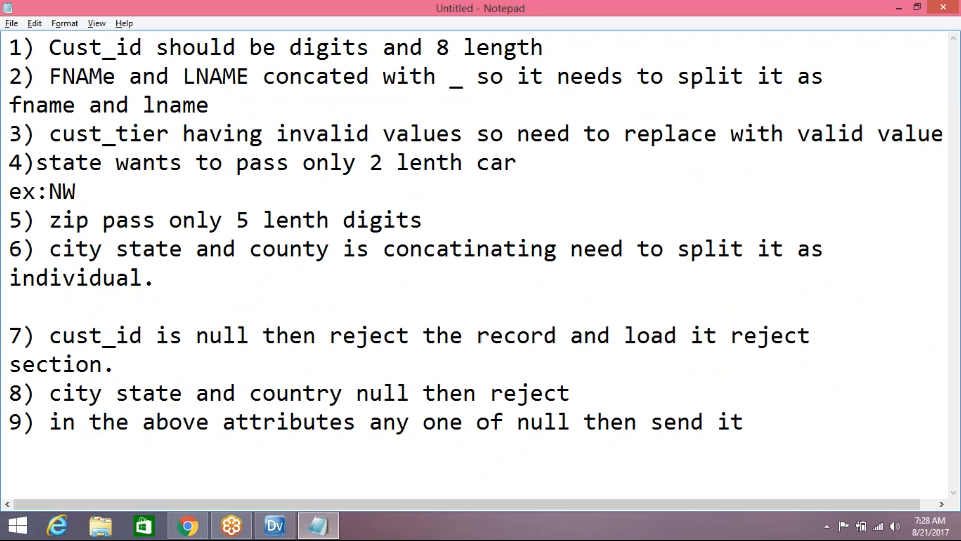
{"action": "type", "text": "review sectio"}
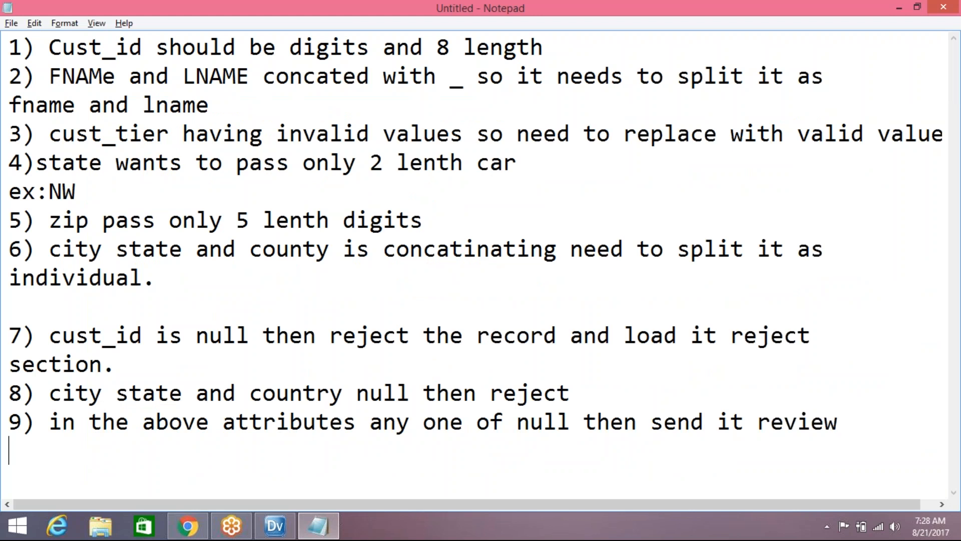
{"action": "type", "text": "n."}
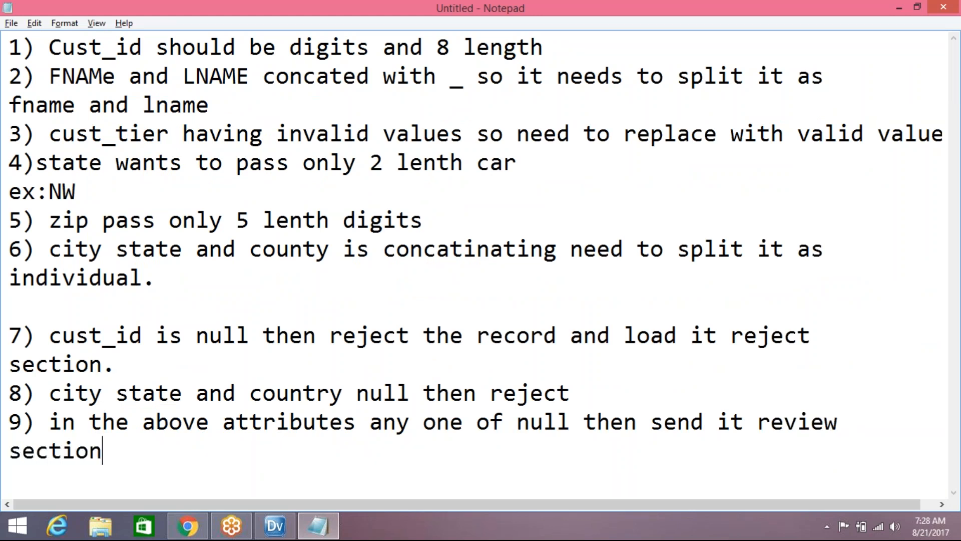
Add the tenth rule on a new line as "10) if not meet 7,8,9 then send to match".
{"action": "key", "text": "Return"}
{"action": "type", "text": "10)"}
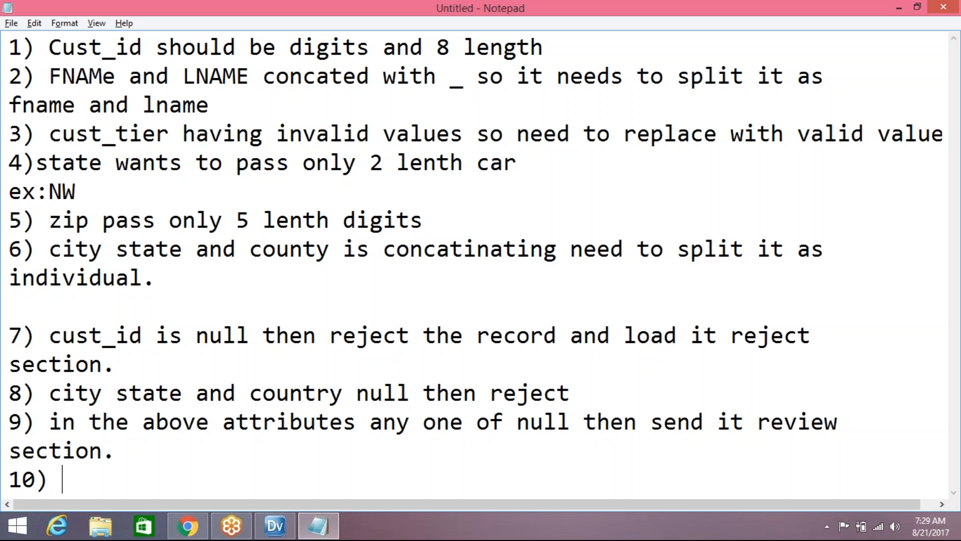
{"action": "type", "text": "all"}
{"action": "key", "text": "BackSpace"}
{"action": "key", "text": "BackSpace"}
{"action": "key", "text": "BackSpace"}
{"action": "type", "text": "if not "}
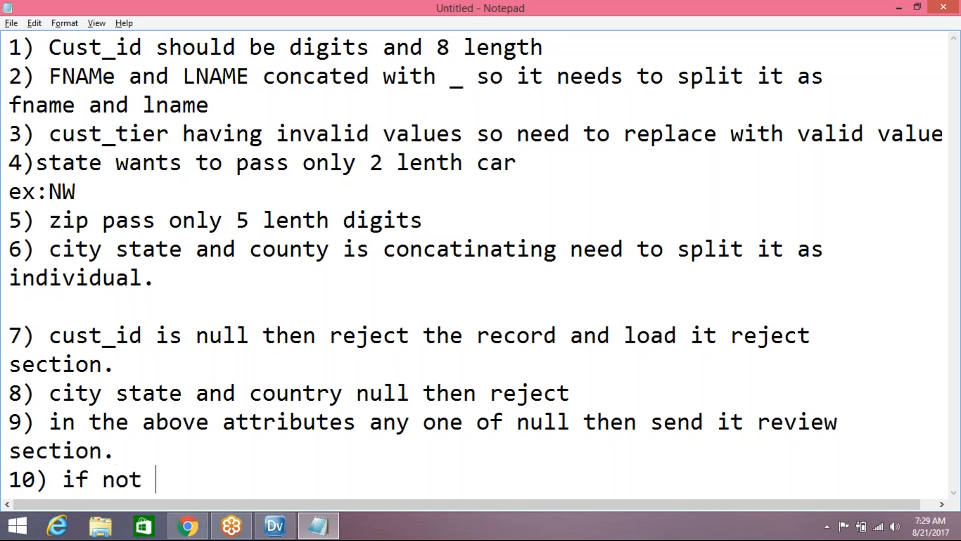
{"action": "type", "text": "meet "}
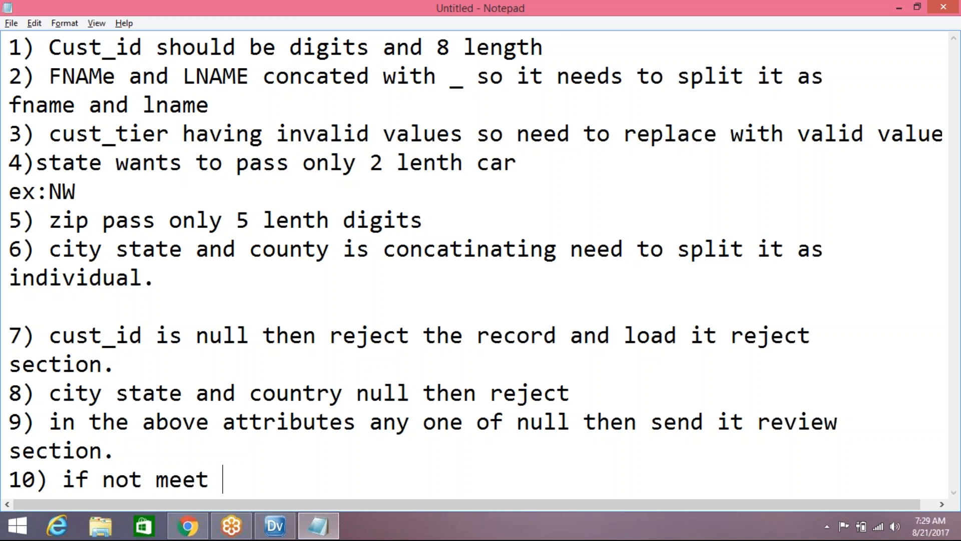
{"action": "type", "text": "7,8,9"}
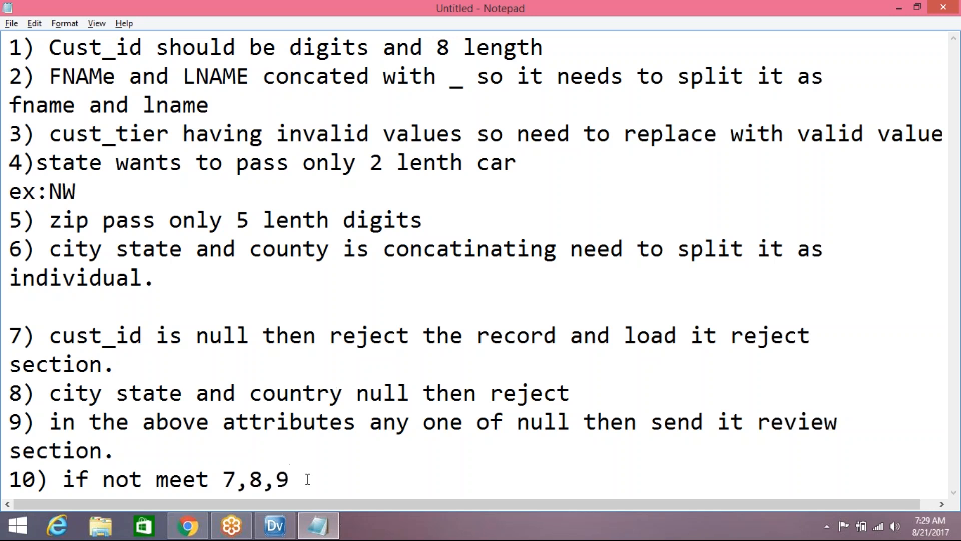
{"action": "type", "text": "then send to "}
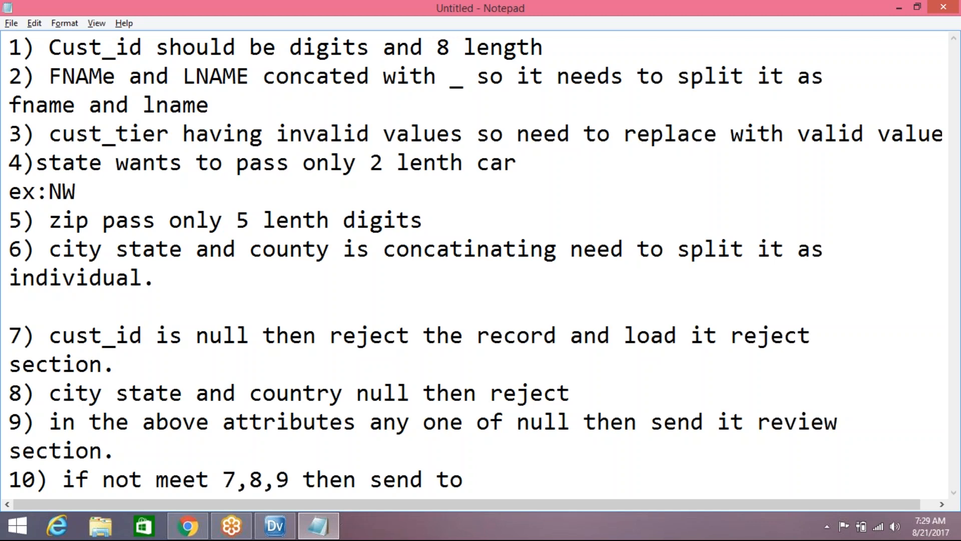
{"action": "type", "text": "match"}
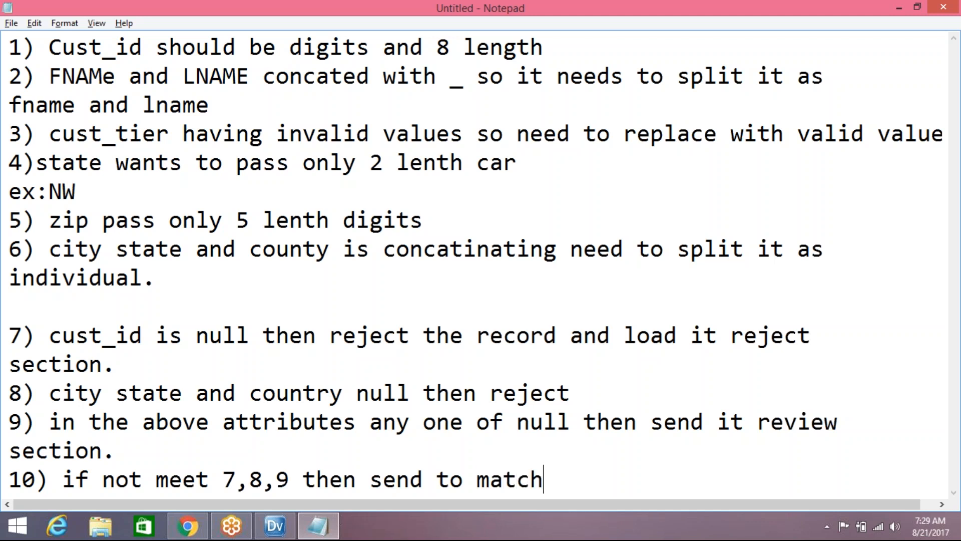
Add the eleventh rule on a new line as "11) fname,lname,city,state are take it for matching".
{"action": "key", "text": "Return"}
{"action": "type", "text": "11)"}
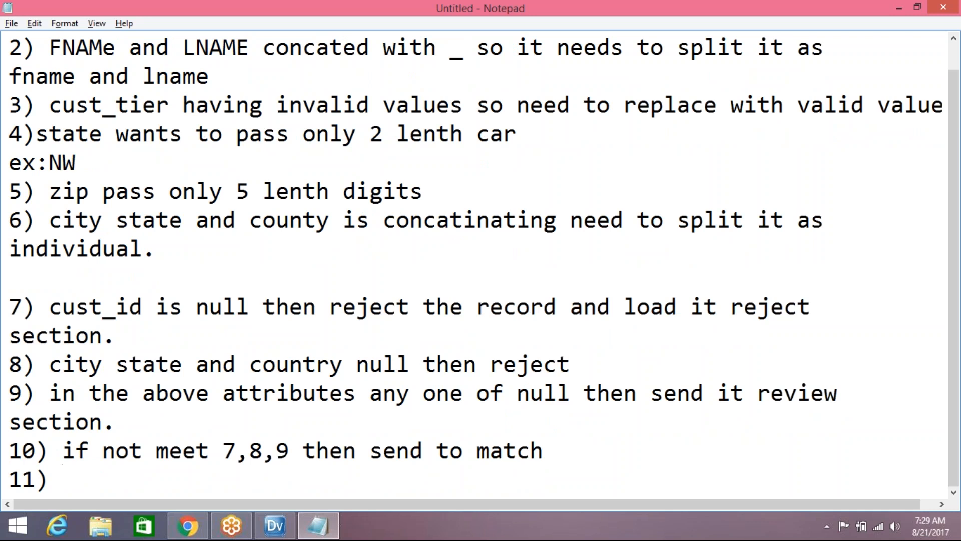
{"action": "type", "text": " fnam"}
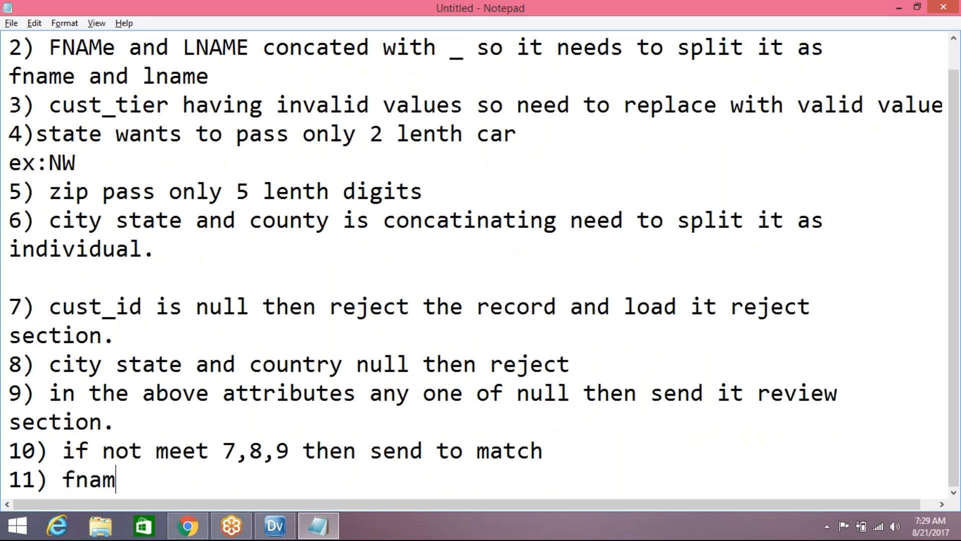
{"action": "type", "text": "e,lname"}
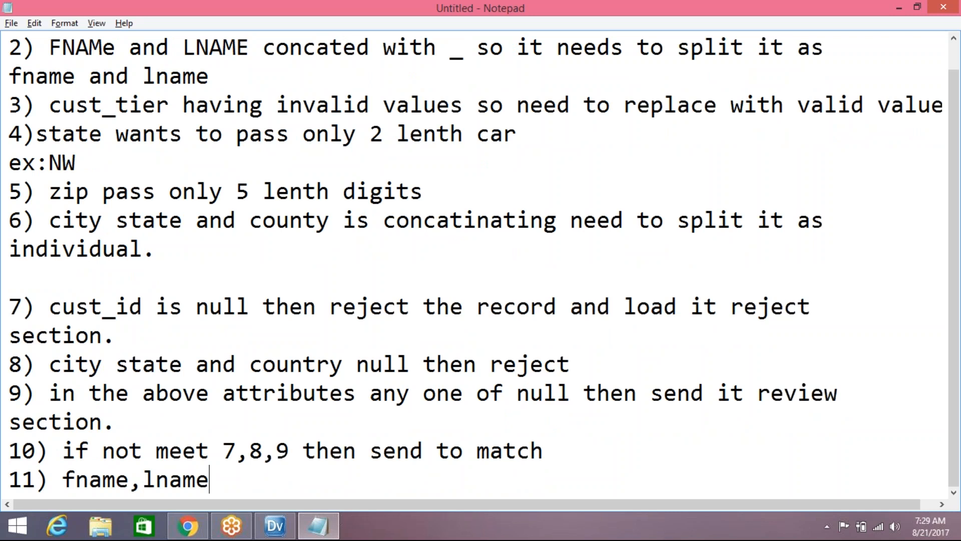
{"action": "type", "text": ",city"}
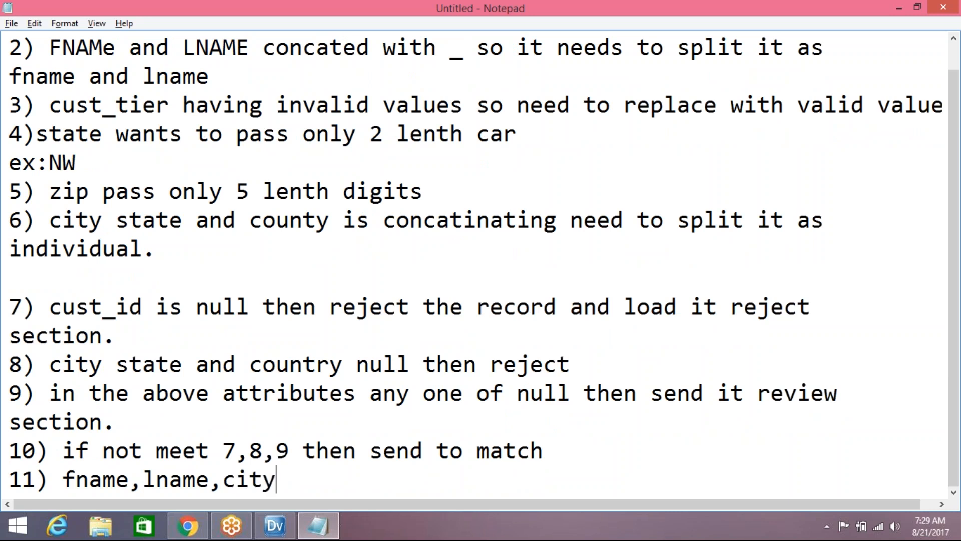
{"action": "type", "text": ",stat"}
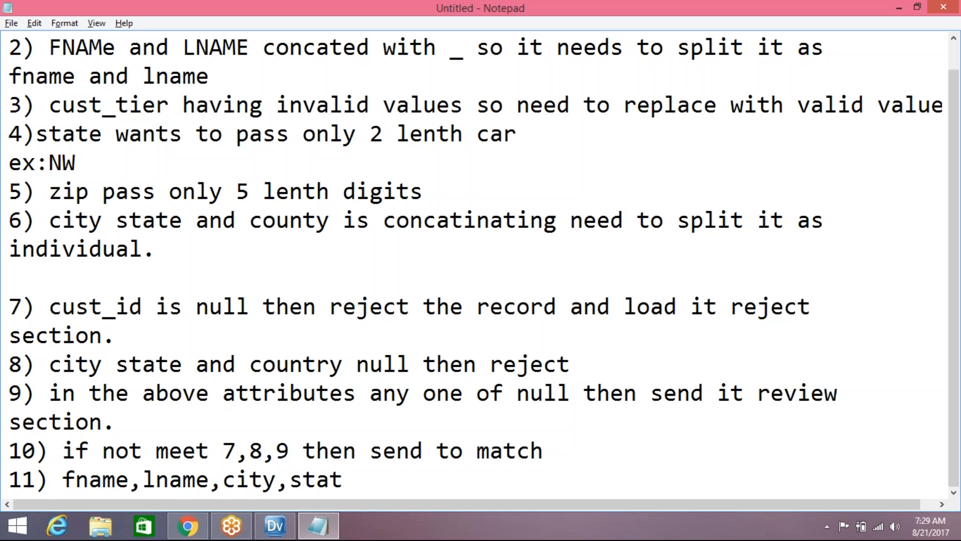
{"action": "type", "text": "e"}
{"action": "type", "text": "are"}
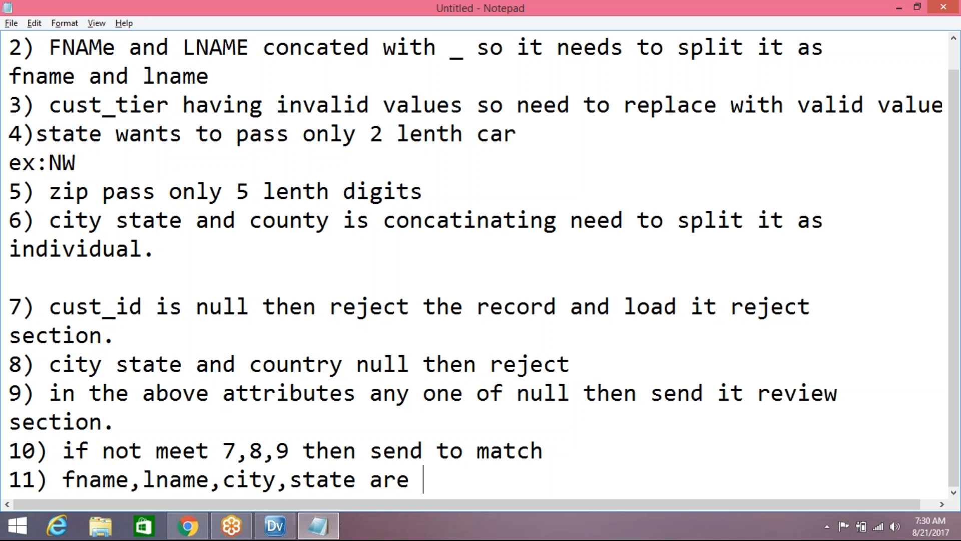
{"action": "type", "text": " take it for matching"}
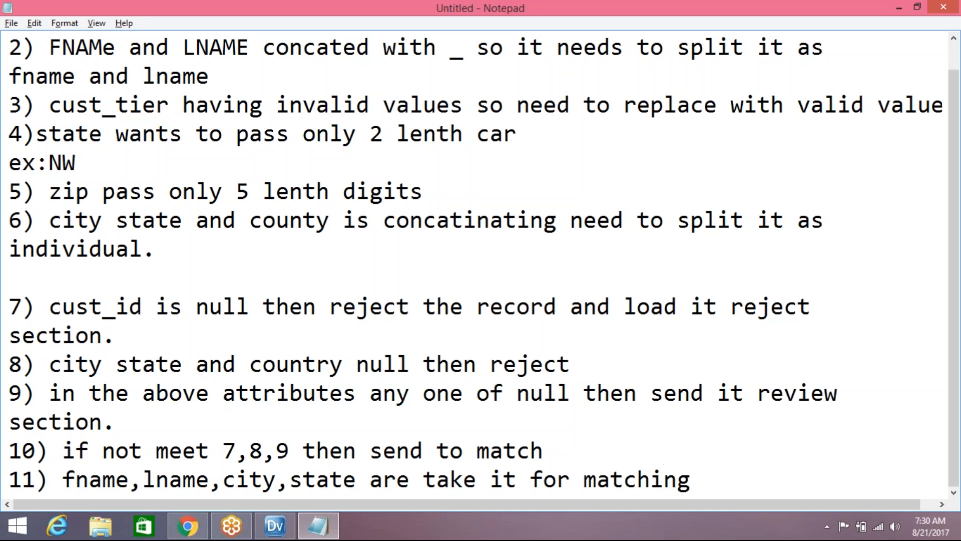
Insert the line "11) take first 3 charcters from each bellow atributes." between rule 10 and the fname,lname,city,state rule.
{"action": "key", "text": "Up"}
{"action": "key", "text": "Return"}
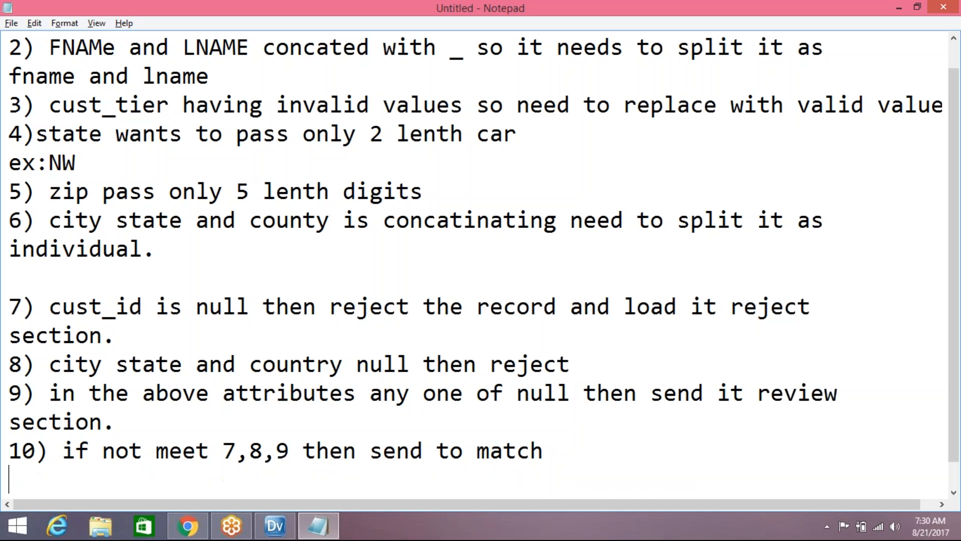
{"action": "type", "text": "11) take "}
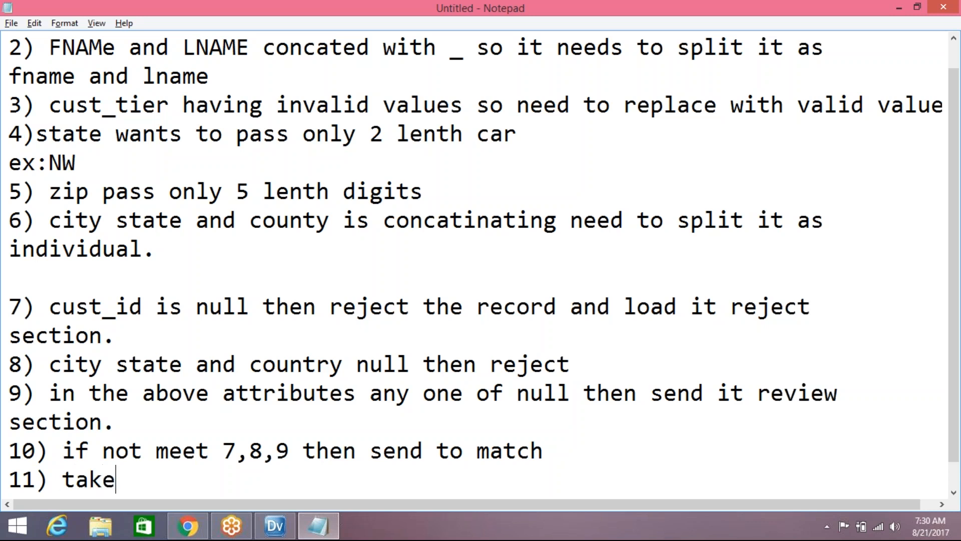
{"action": "type", "text": "forst"}
{"action": "key", "text": "BackSpace"}
{"action": "key", "text": "BackSpace"}
{"action": "key", "text": "BackSpace"}
{"action": "key", "text": "BackSpace"}
{"action": "key", "text": "BackSpace"}
{"action": "type", "text": "irst 3"}
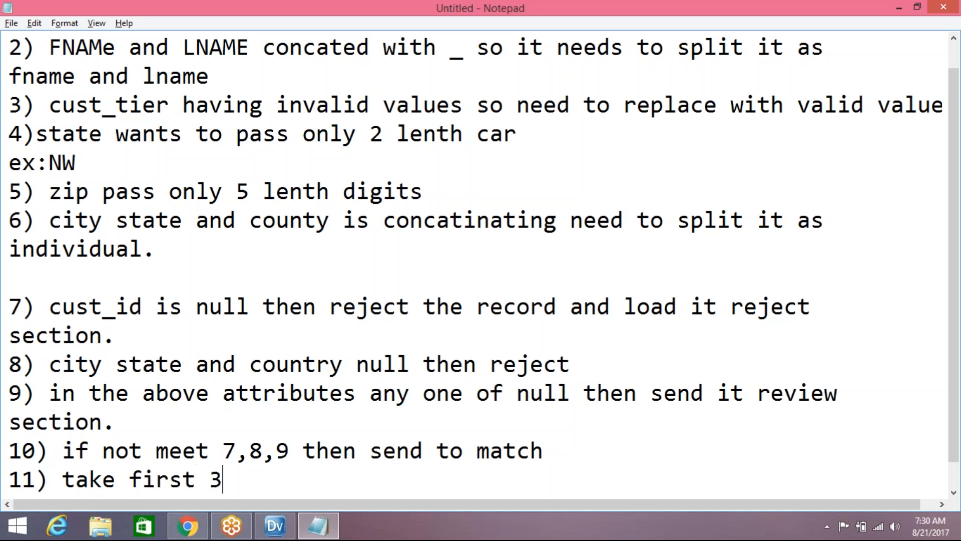
{"action": "type", "text": " charc"}
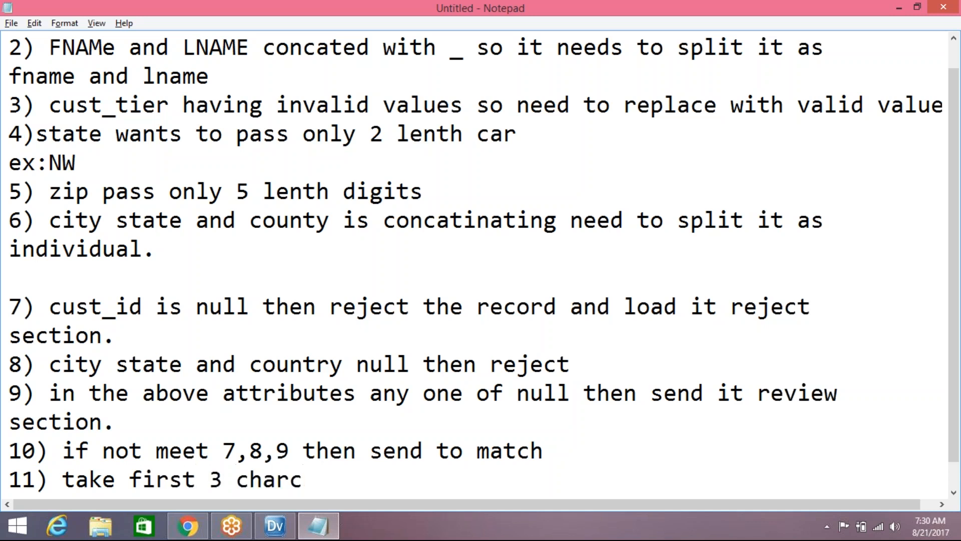
{"action": "type", "text": "ters "}
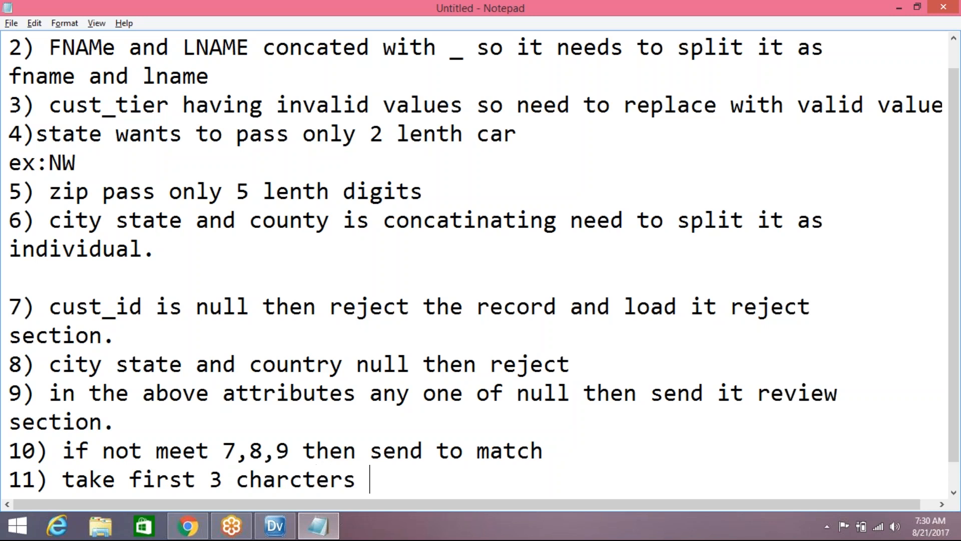
{"action": "type", "text": "from each"}
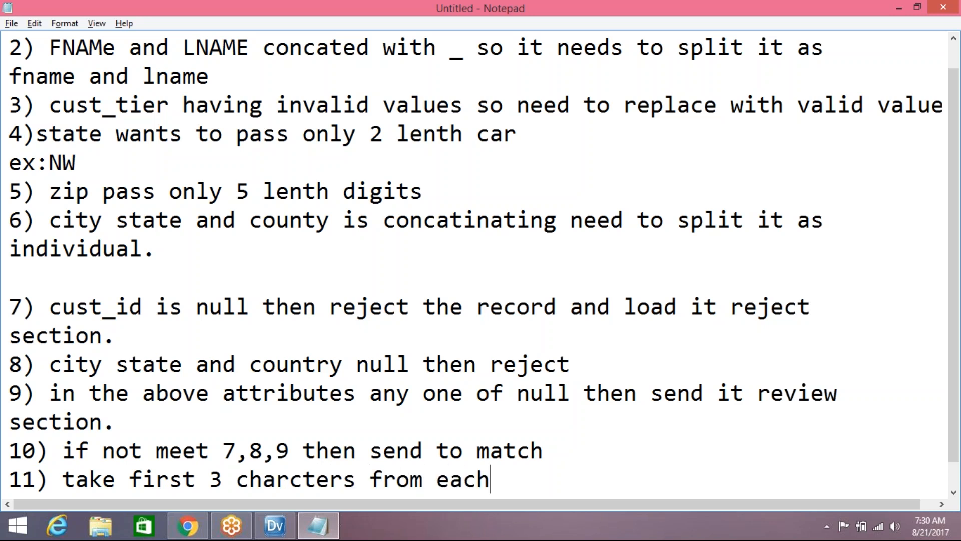
{"action": "type", "text": " bel"}
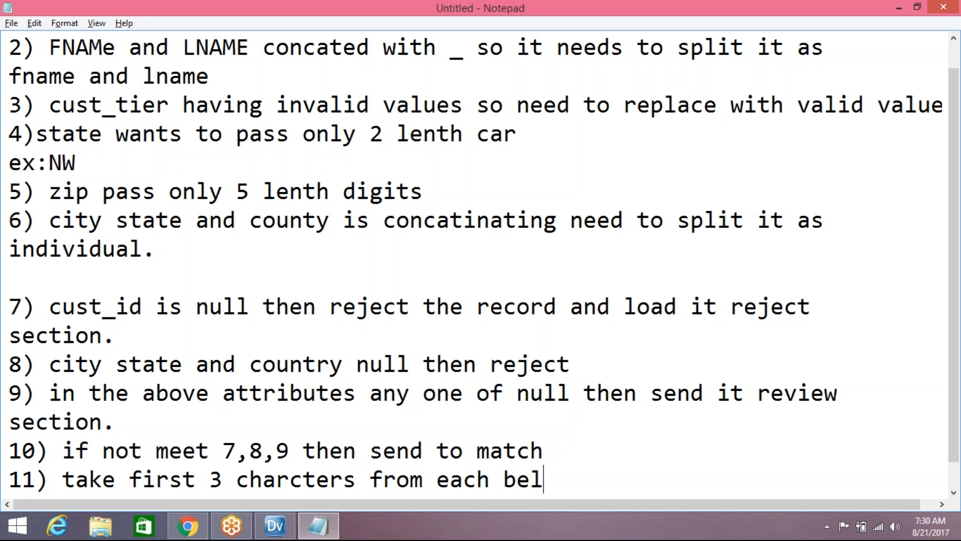
{"action": "type", "text": "low a"}
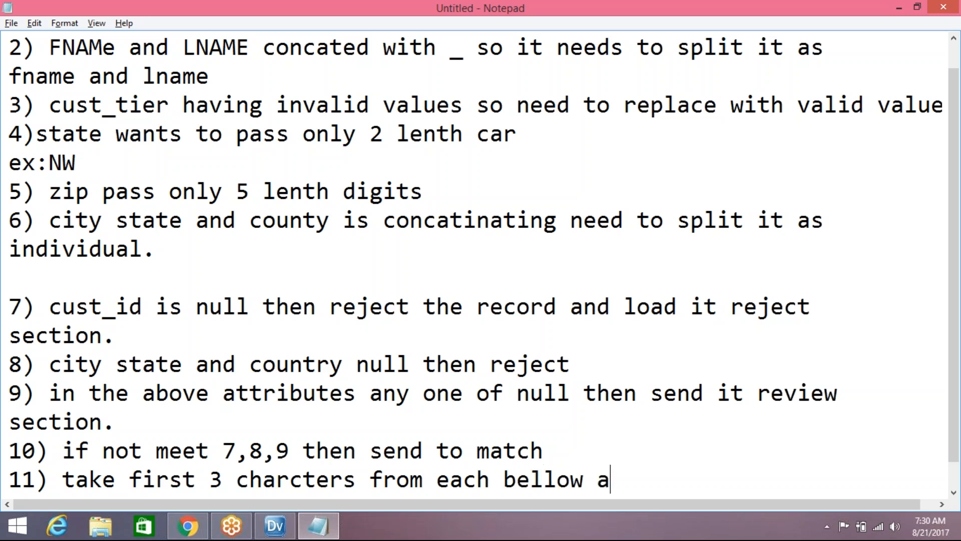
{"action": "type", "text": "tributes."}
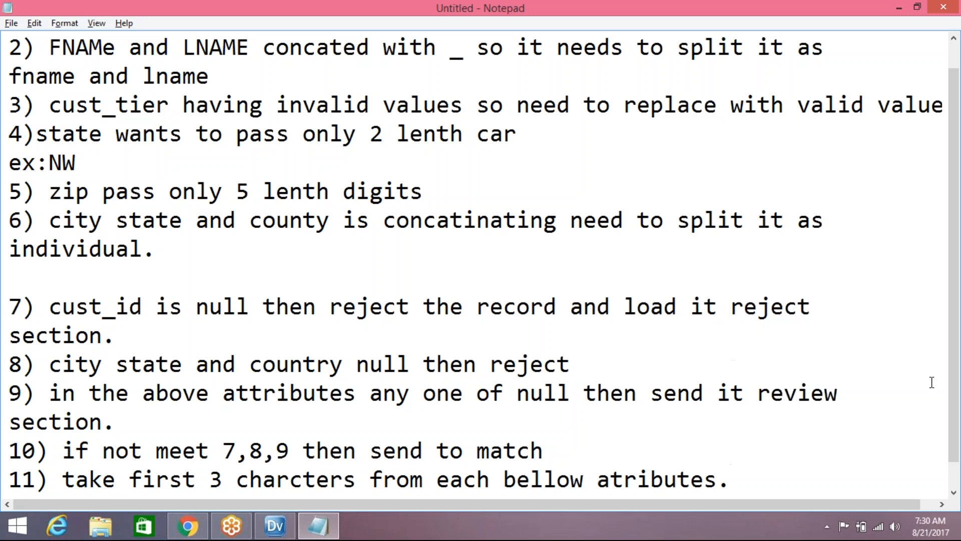
Extend the fname,lname,city,state matching rule with ". if match score" and continue it on a new line with "is 80".
{"action": "scroll", "coordinate": [956, 408], "scroll_direction": "down", "scroll_amount": 1}
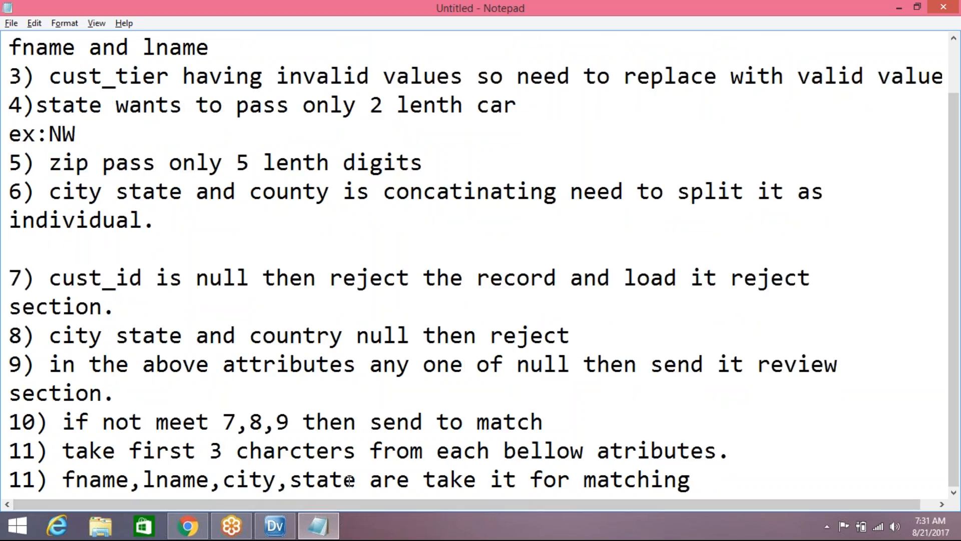
{"action": "left_click_drag", "start_coordinate": [356, 480], "coordinate": [64, 491]}
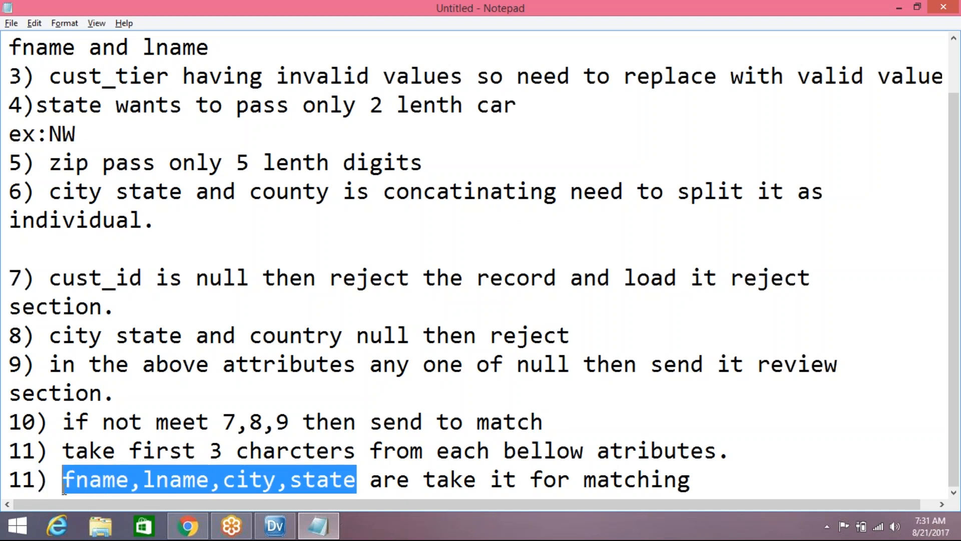
{"action": "left_click", "coordinate": [111, 479]}
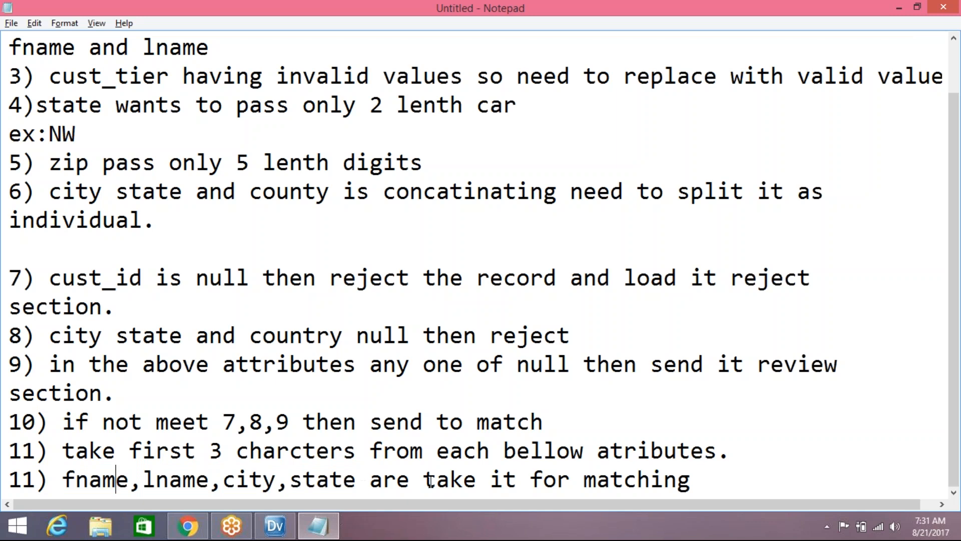
{"action": "left_click", "coordinate": [699, 481]}
{"action": "type", "text": ". if match sc"}
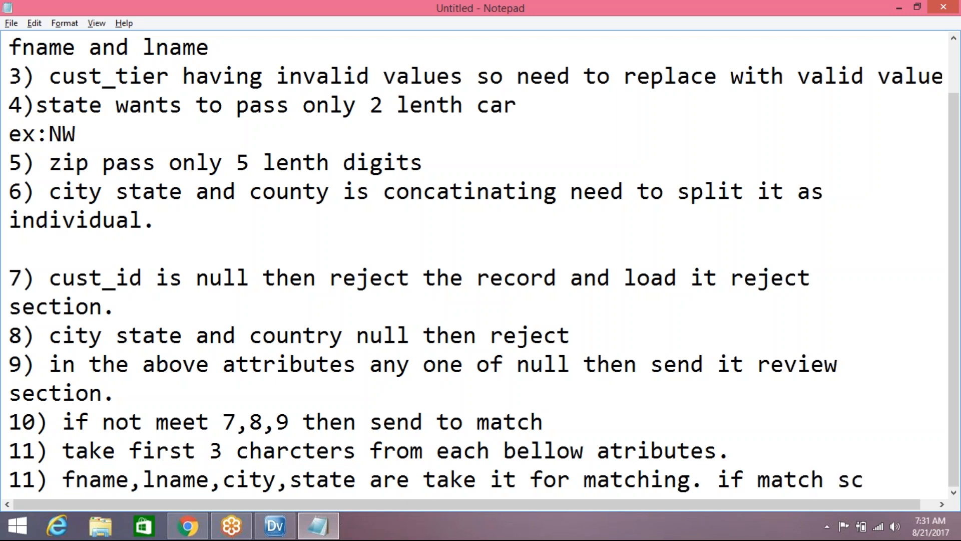
{"action": "type", "text": "ore"}
{"action": "key", "text": "Return"}
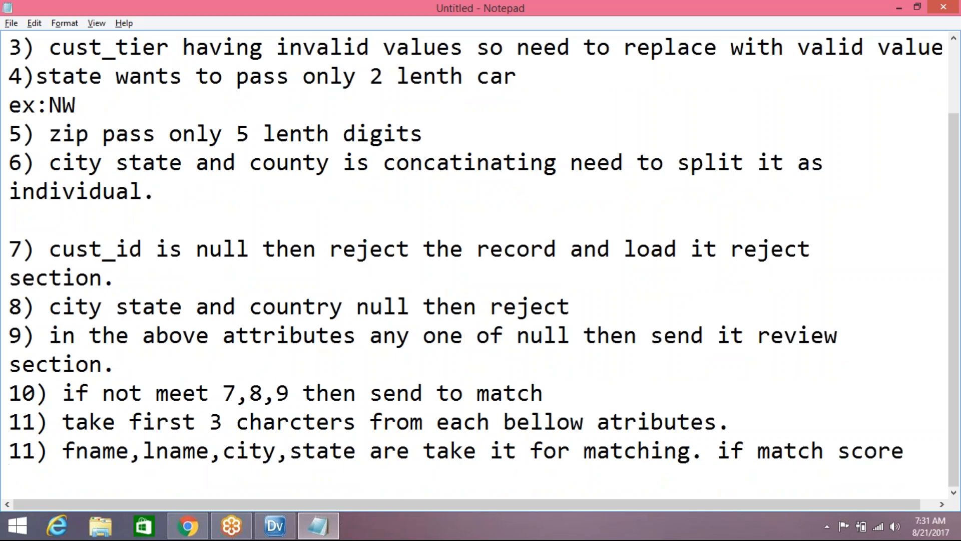
{"action": "type", "text": "8"}
{"action": "key", "text": "BackSpace"}
{"action": "type", "text": "is 80"}
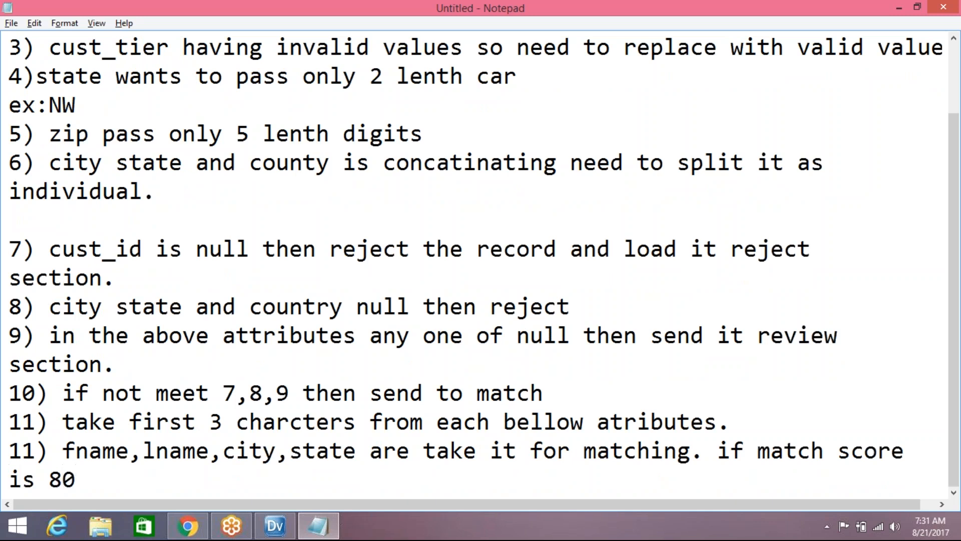
Complete the match score condition with "then send it auto consolidation and load to standard out put".
{"action": "type", "text": " then"}
{"action": "type", "text": "send i"}
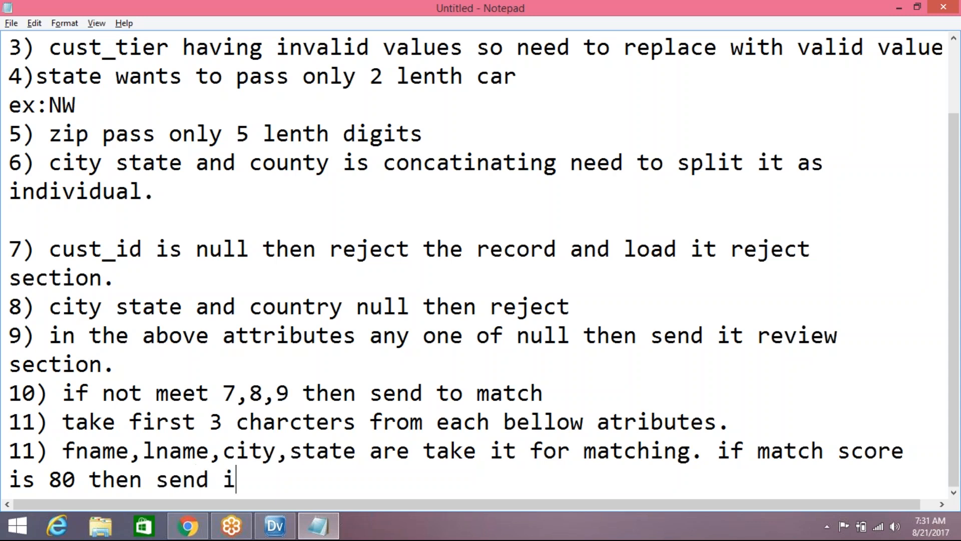
{"action": "type", "text": "t auto con"}
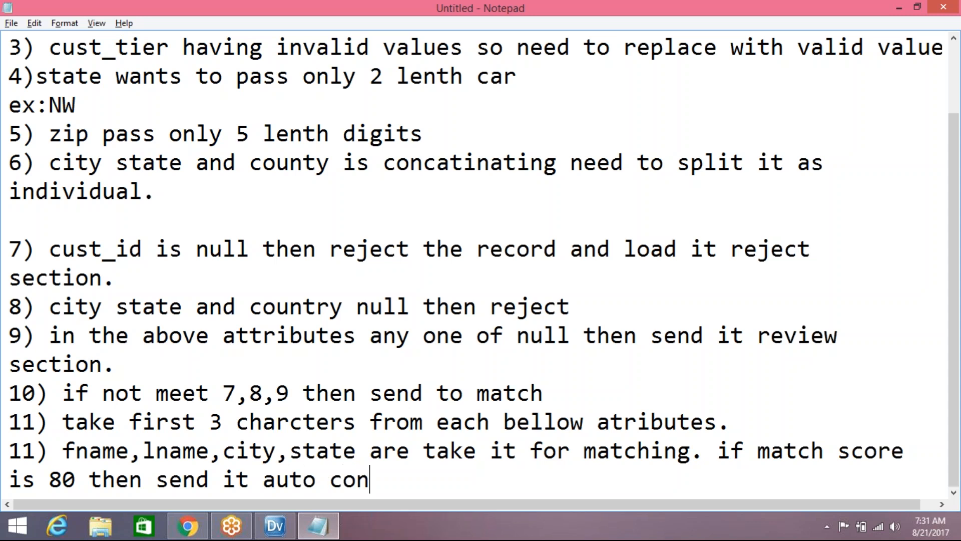
{"action": "type", "text": "solidation"}
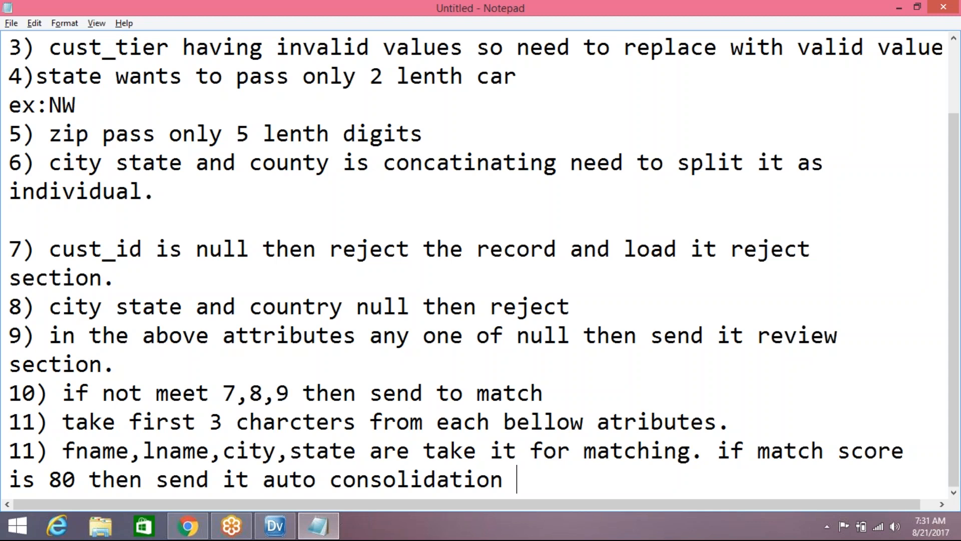
{"action": "type", "text": " and load "}
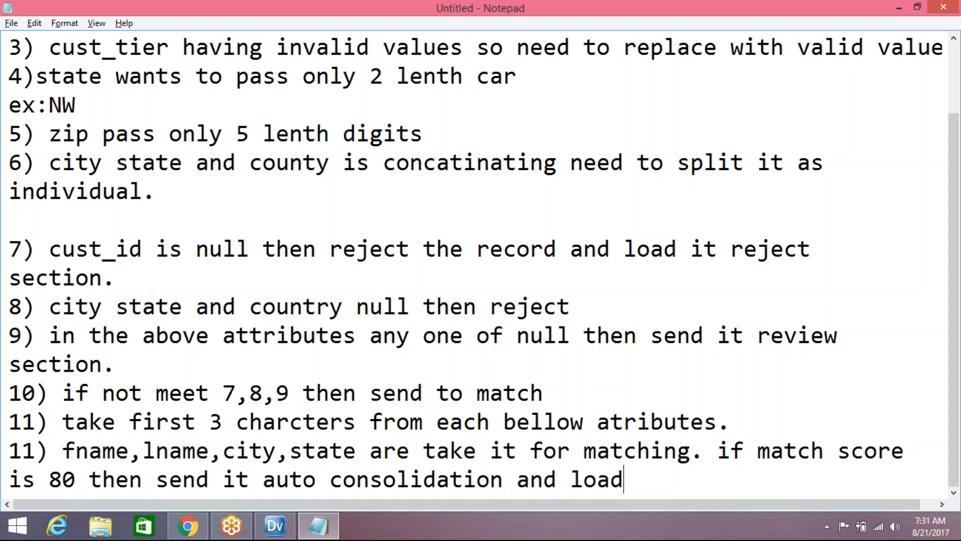
{"action": "type", "text": "to sta"}
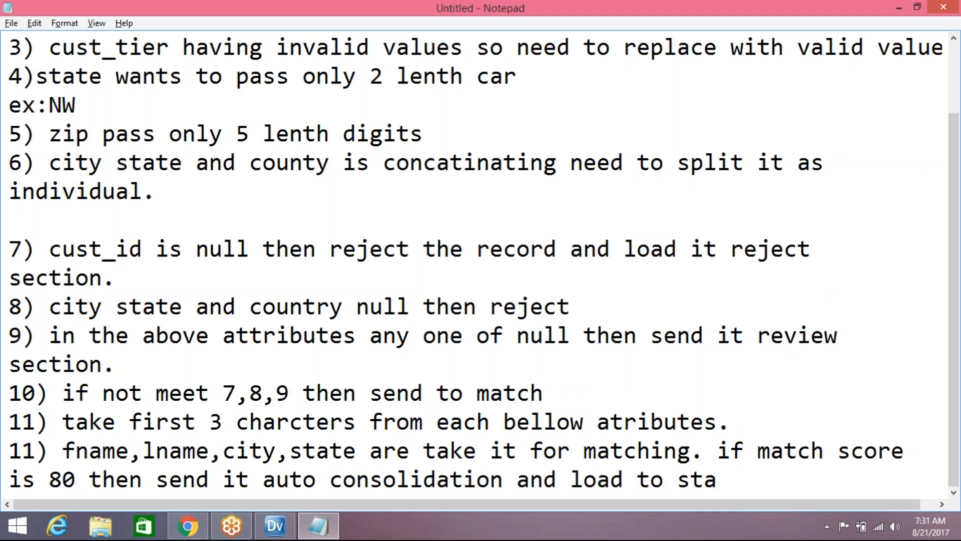
{"action": "type", "text": "ndard "}
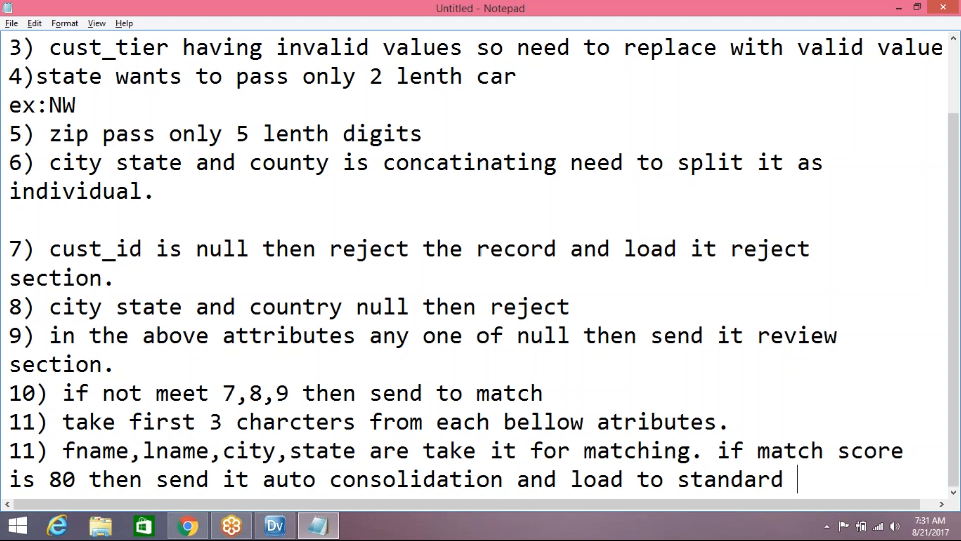
{"action": "type", "text": "out put"}
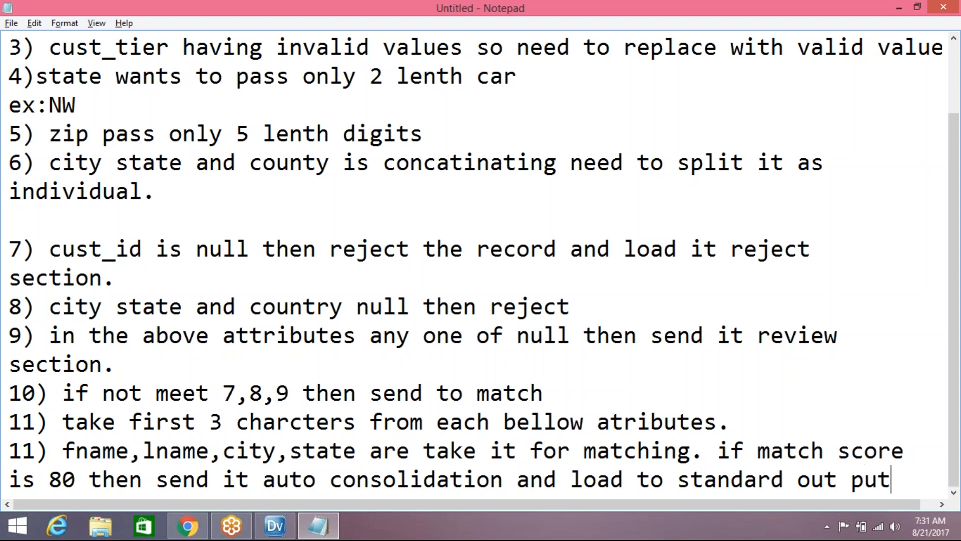
Start the twelfth rule on a new line with "12) match score between 80 and 60 send it".
{"action": "key", "text": "Return"}
{"action": "type", "text": "12"}
{"action": "type", "text": ") "}
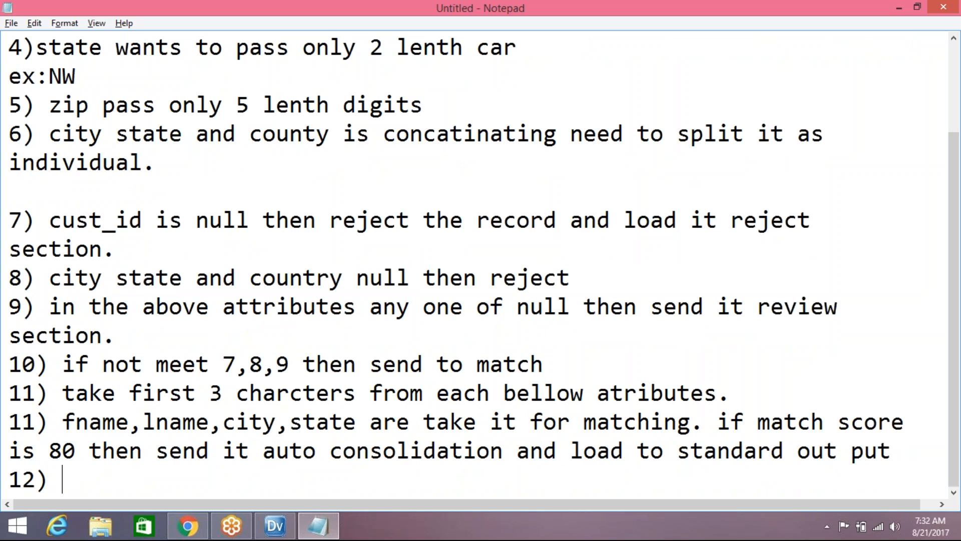
{"action": "type", "text": "matc"}
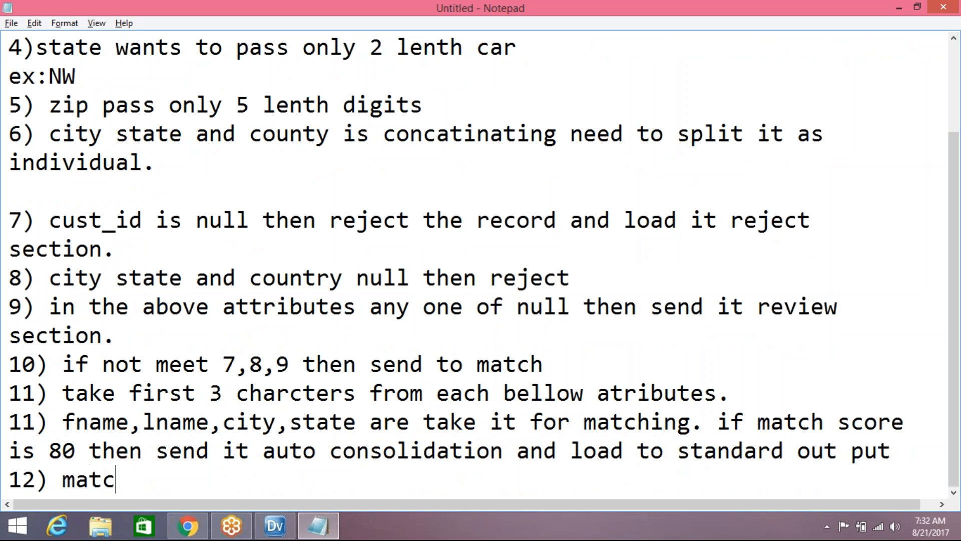
{"action": "type", "text": "h score"}
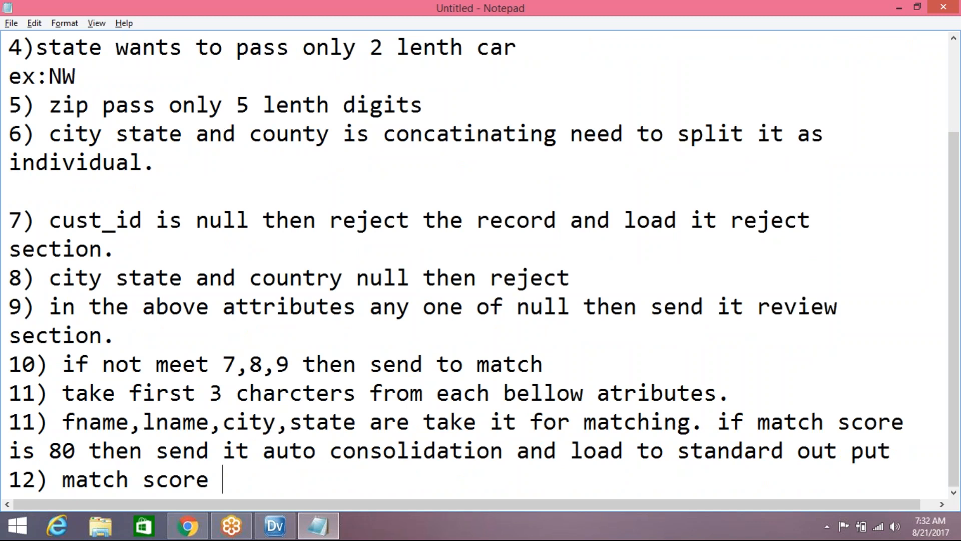
{"action": "type", "text": " between 80 and "}
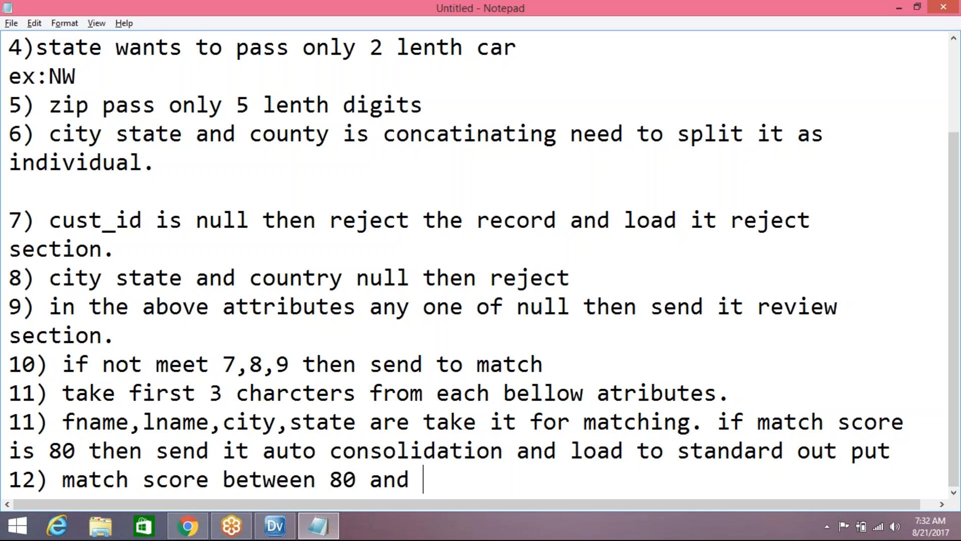
{"action": "type", "text": "60 send it "}
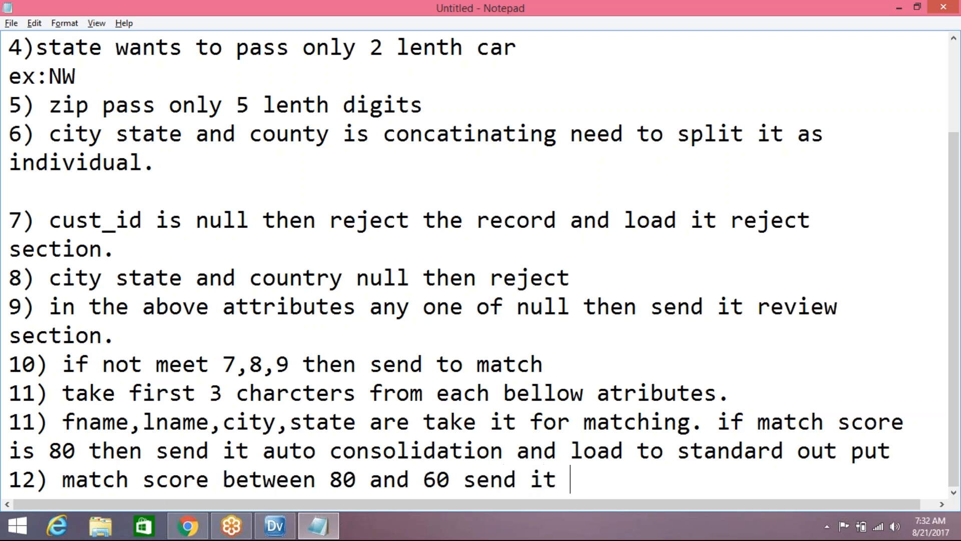
Complete the twelfth rule with "review duplicate exception.".
{"action": "type", "text": "re"}
{"action": "key", "text": "BackSpace"}
{"action": "key", "text": "BackSpace"}
{"action": "type", "text": "d"}
{"action": "key", "text": "BackSpace"}
{"action": "type", "text": "review "}
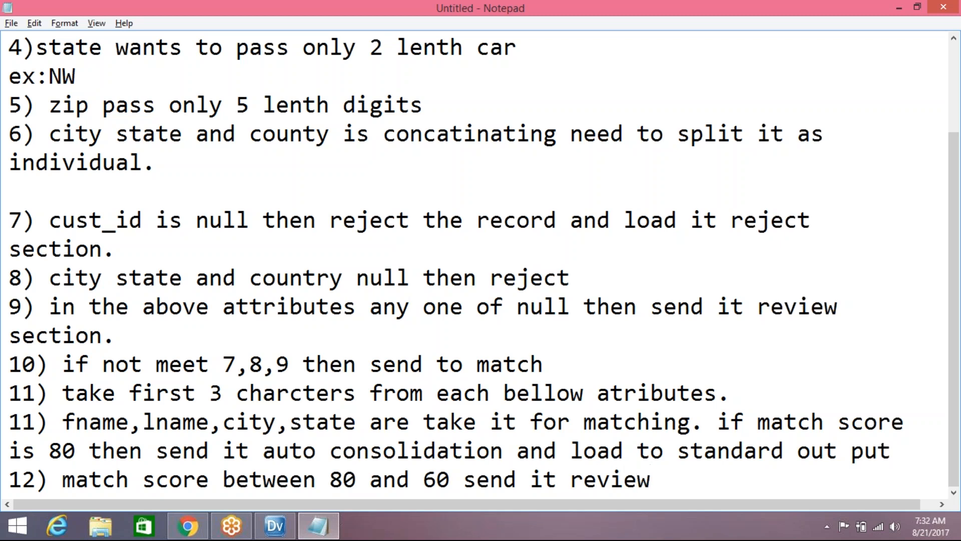
{"action": "type", "text": "duplic"}
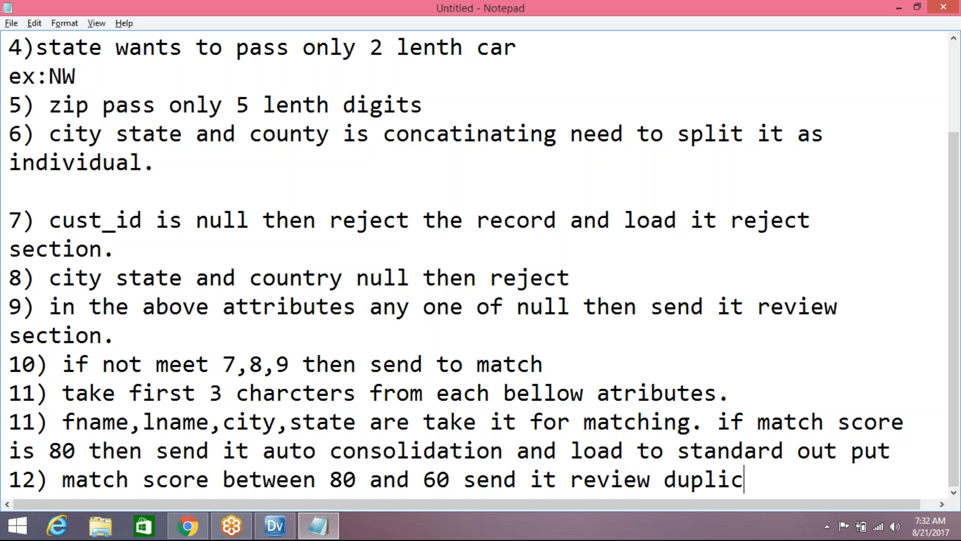
{"action": "type", "text": "ate exc"}
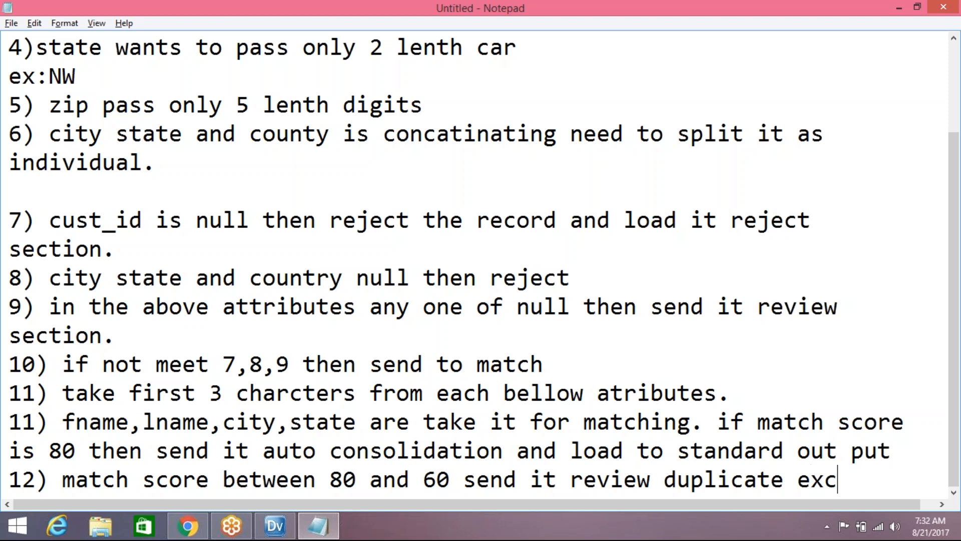
{"action": "type", "text": "eption"}
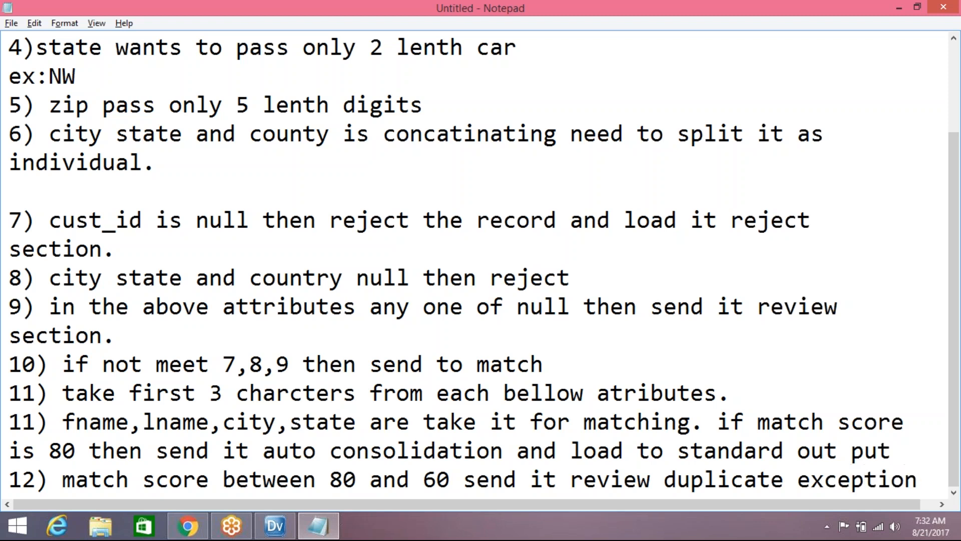
{"action": "type", "text": "."}
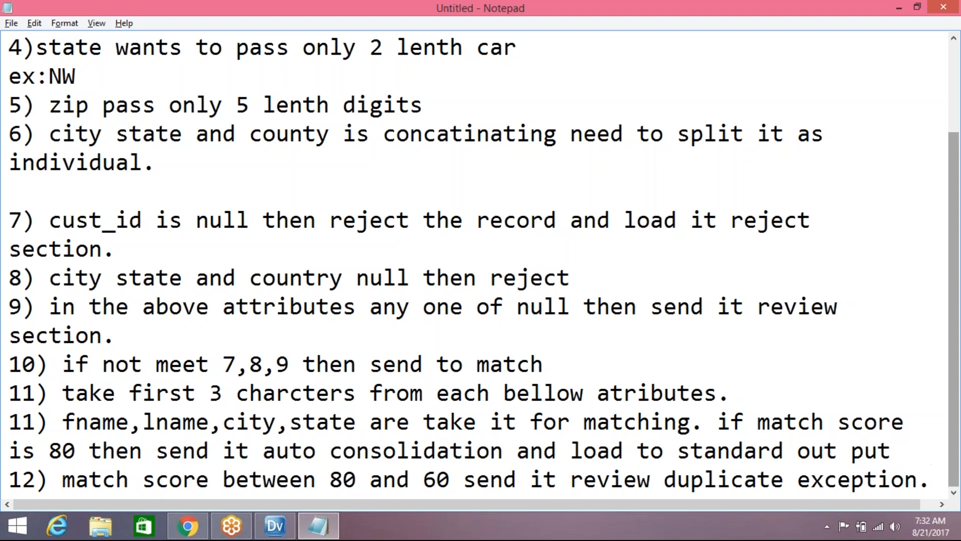
Review the complete rule list in Notepad from the first rule to the last, checking back briefly with Informatica Developer.
{"action": "left_click_drag", "start_coordinate": [954, 453], "coordinate": [938, 269]}
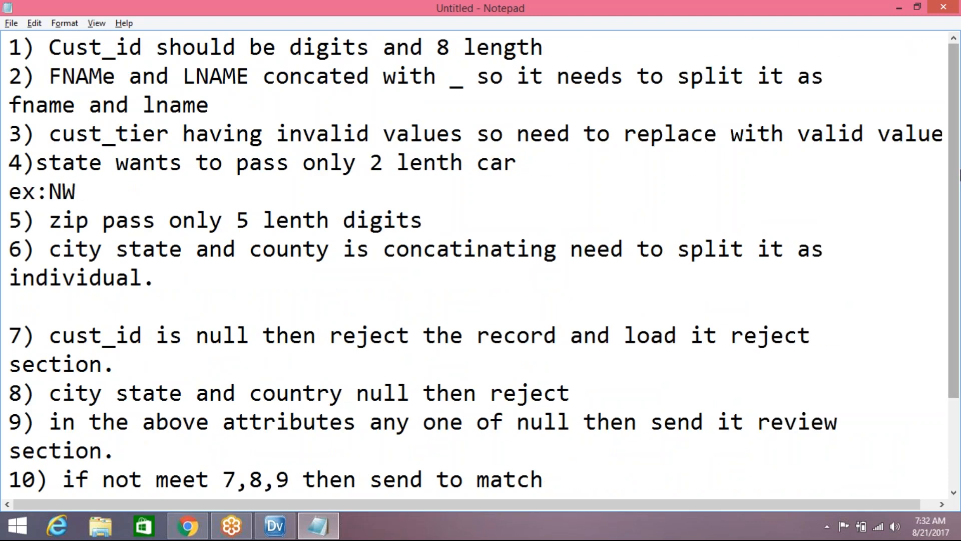
{"action": "left_click_drag", "start_coordinate": [954, 194], "coordinate": [960, 285]}
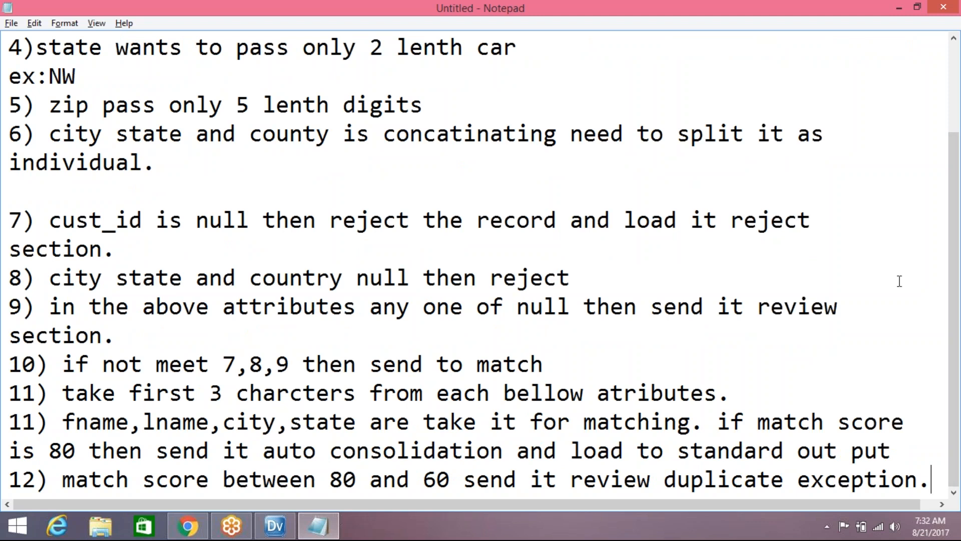
{"action": "left_click_drag", "start_coordinate": [955, 316], "coordinate": [945, 207]}
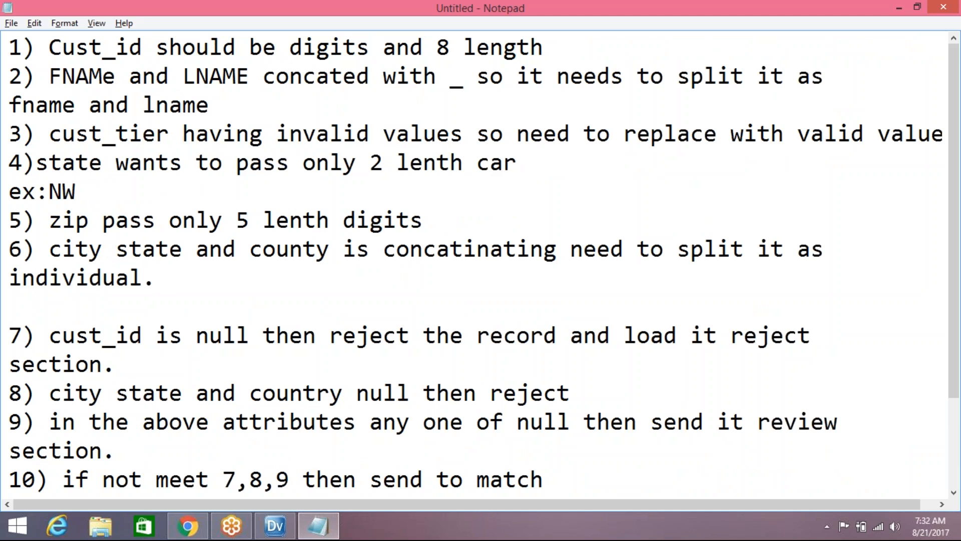
{"action": "left_click", "coordinate": [900, 9]}
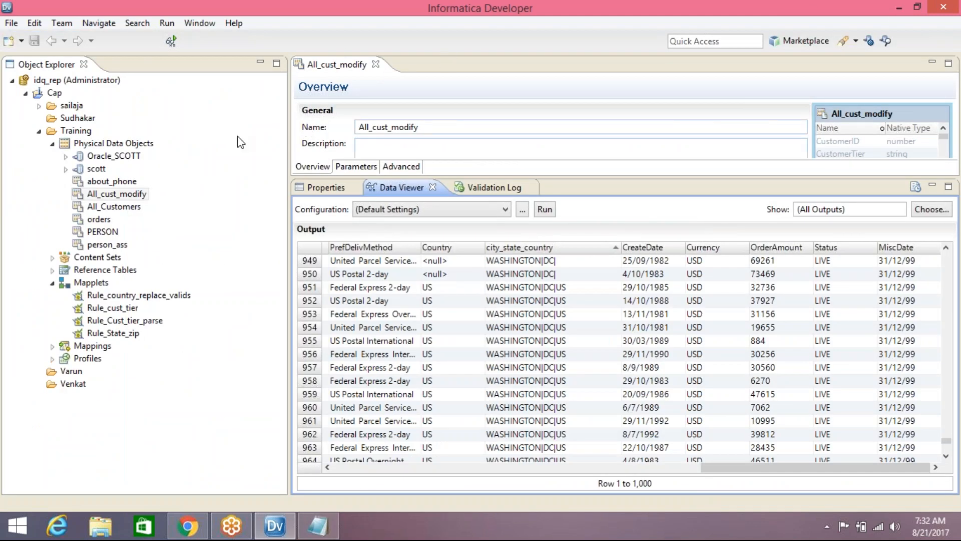
{"action": "left_click", "coordinate": [82, 130]}
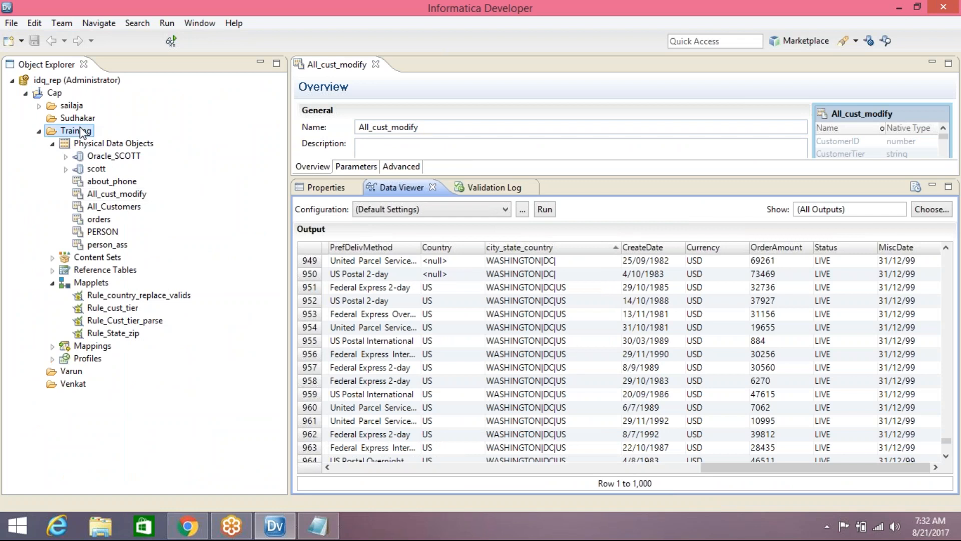
{"action": "right_click", "coordinate": [82, 131]}
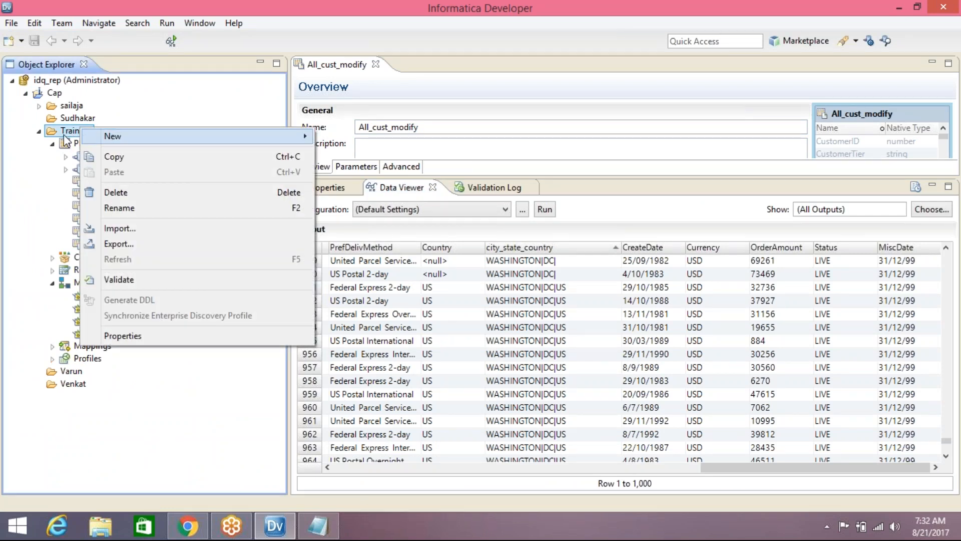
{"action": "left_click", "coordinate": [318, 526]}
{"action": "left_click", "coordinate": [318, 526]}
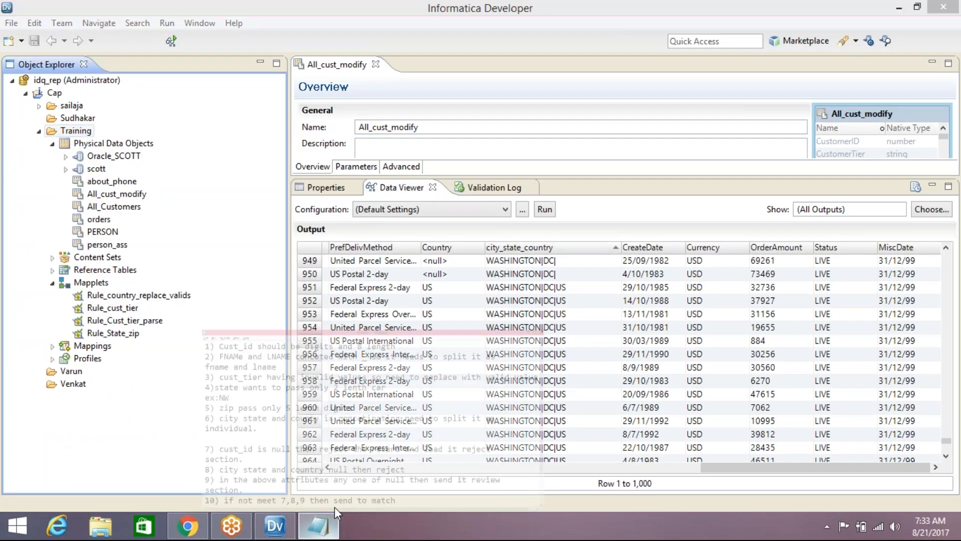
{"action": "scroll", "coordinate": [301, 236], "scroll_direction": "down", "scroll_amount": 2}
{"action": "scroll", "coordinate": [360, 322], "scroll_direction": "up", "scroll_amount": 2}
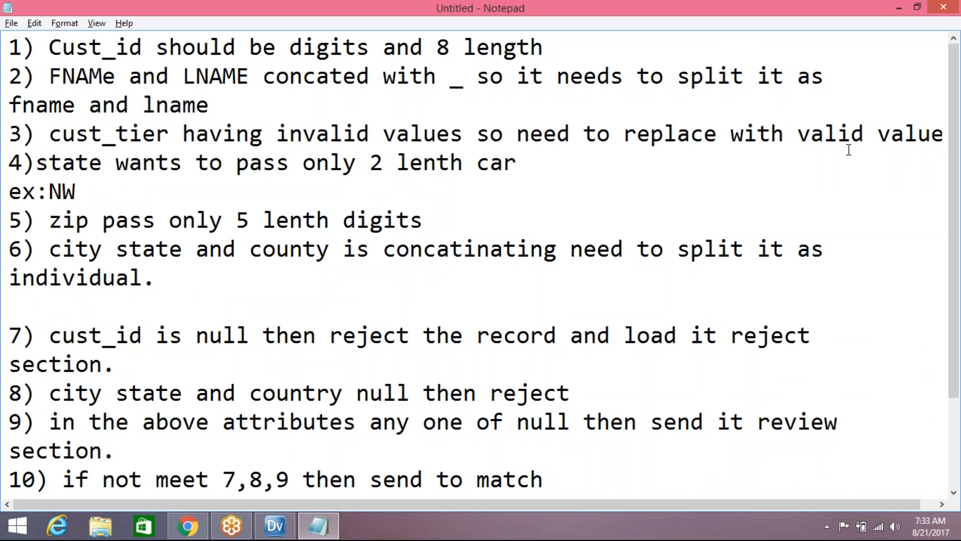
Switch to Informatica Developer and create a mapping named M_all_cust_standardisation in the Training folder.
{"action": "left_click", "coordinate": [899, 8]}
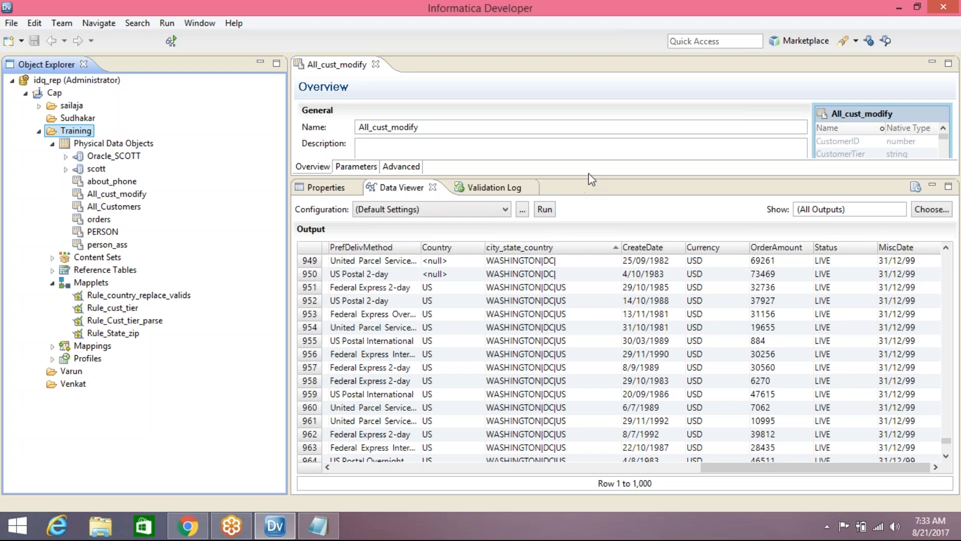
{"action": "left_click_drag", "start_coordinate": [592, 176], "coordinate": [571, 345]}
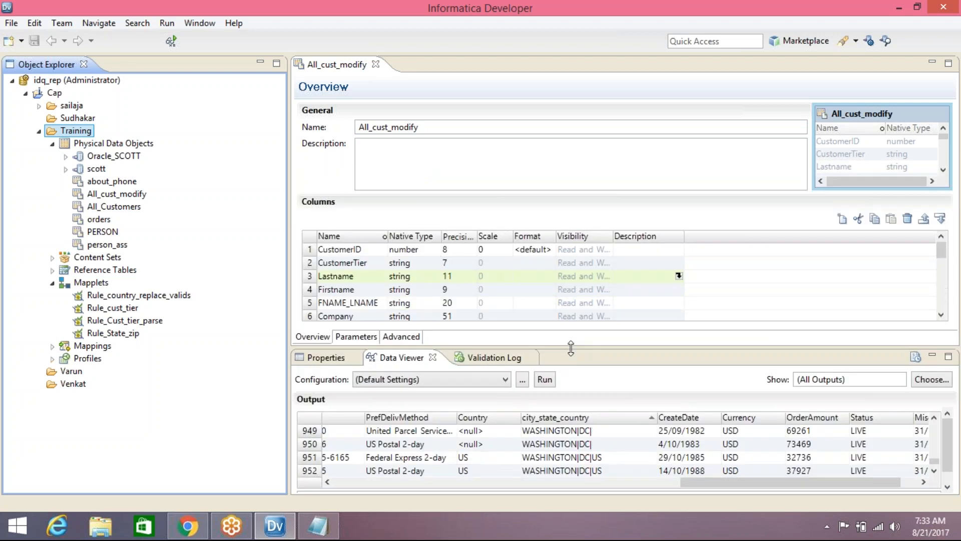
{"action": "left_click", "coordinate": [53, 283]}
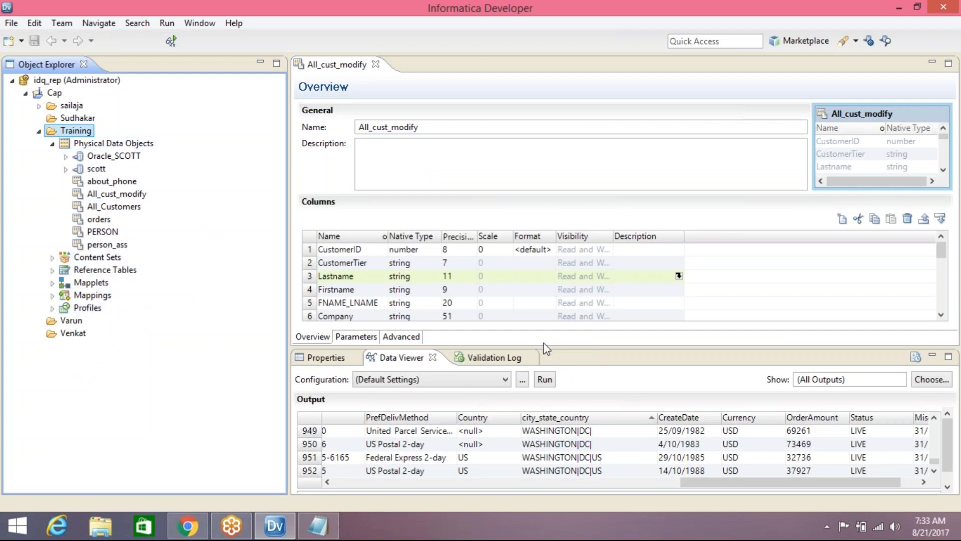
{"action": "left_click_drag", "start_coordinate": [551, 347], "coordinate": [554, 242]}
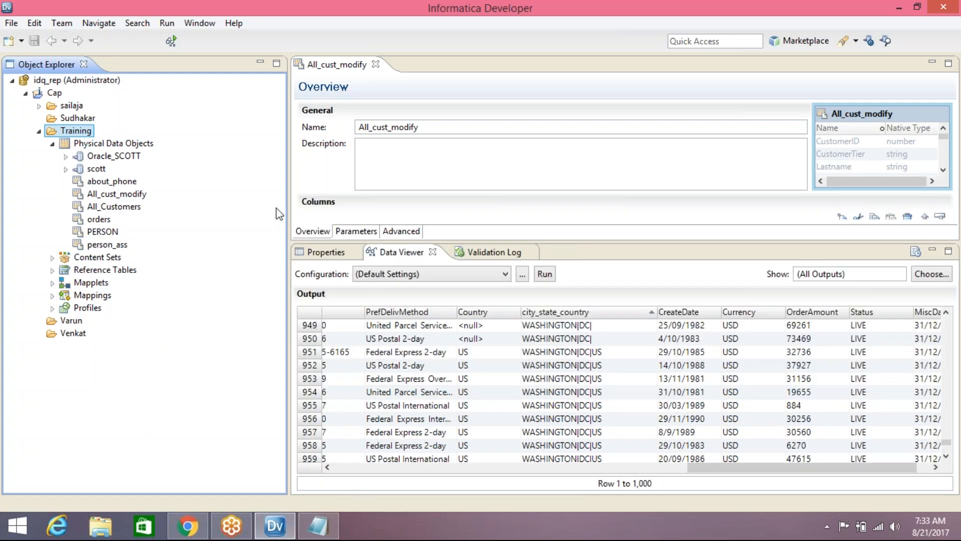
{"action": "right_click", "coordinate": [75, 132]}
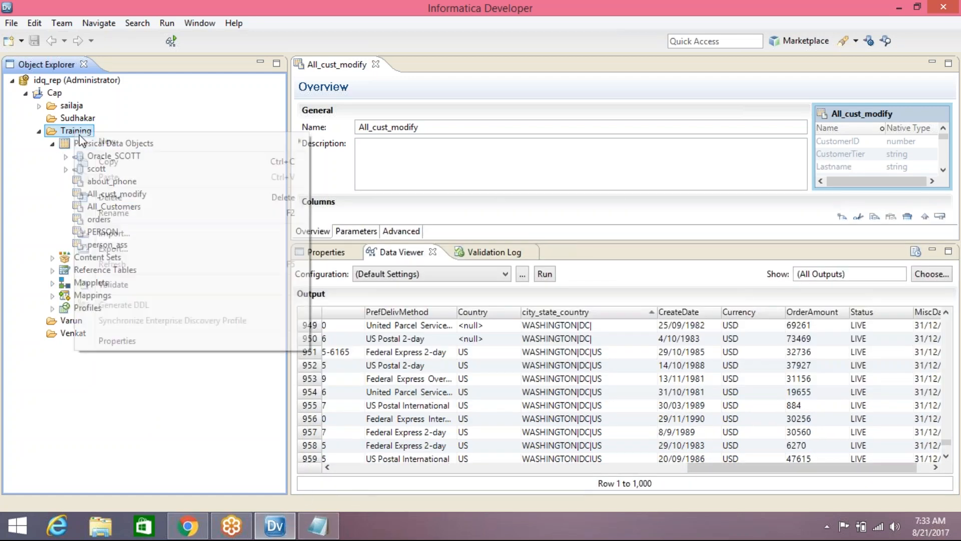
{"action": "mouse_move", "coordinate": [130, 141]}
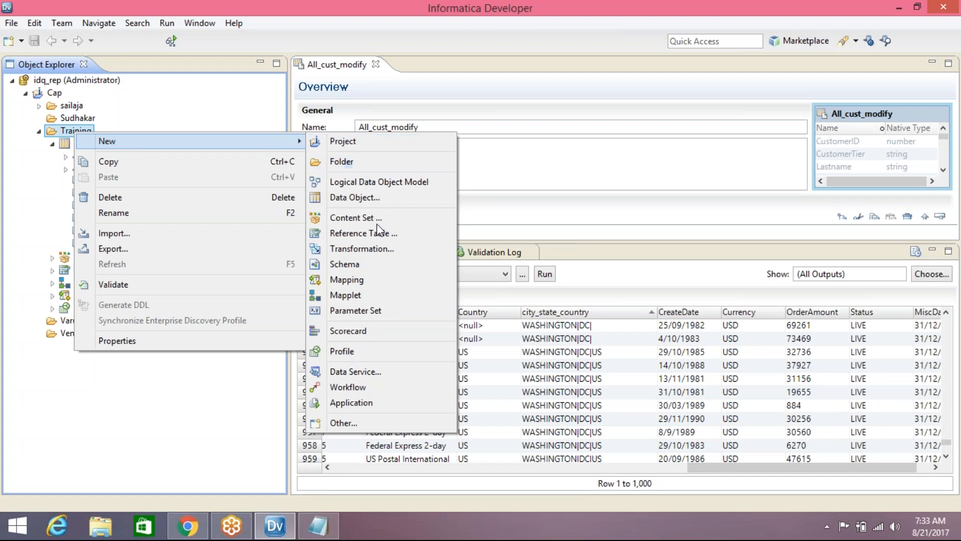
{"action": "left_click", "coordinate": [375, 279]}
{"action": "type", "text": "M_all_cust_standar"}
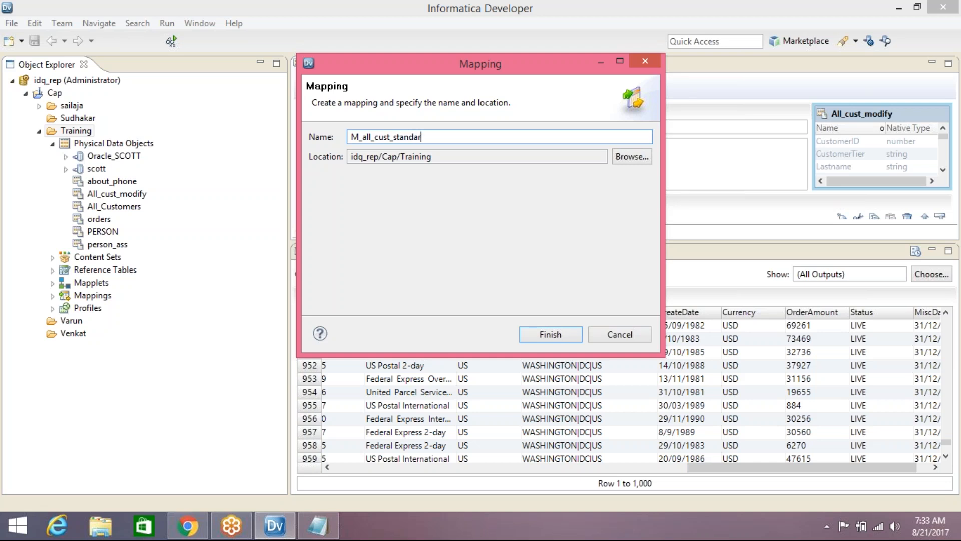
{"action": "type", "text": "sation"}
{"action": "left_click", "coordinate": [562, 333]}
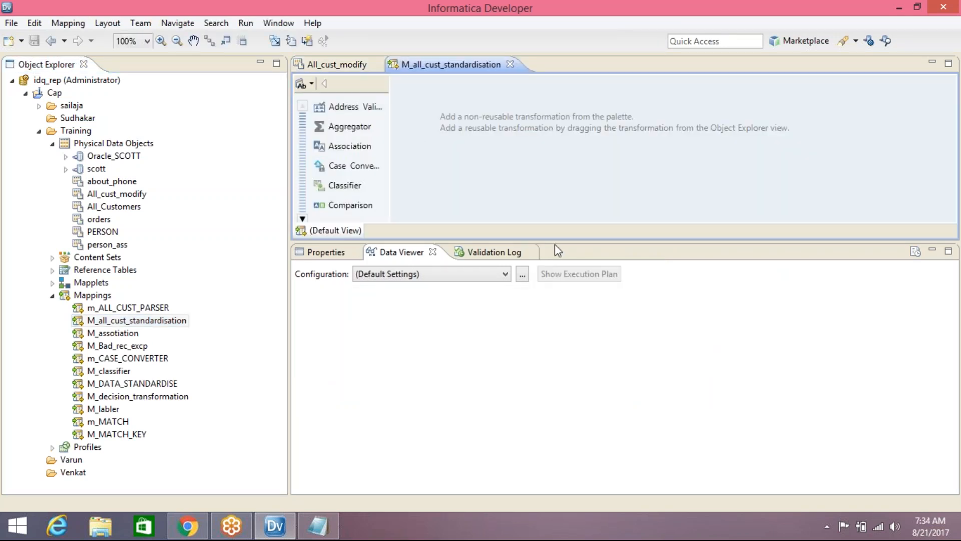
Add the All_cust_modify physical data object to the mapping with Read access as an independent data object.
{"action": "left_click_drag", "start_coordinate": [563, 245], "coordinate": [556, 344]}
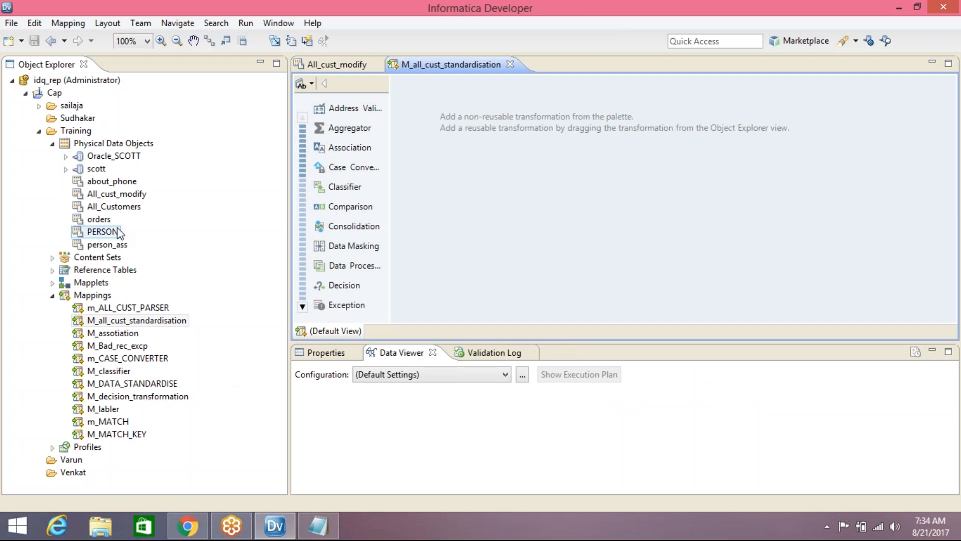
{"action": "left_click", "coordinate": [116, 195]}
{"action": "left_click_drag", "start_coordinate": [105, 201], "coordinate": [587, 130]}
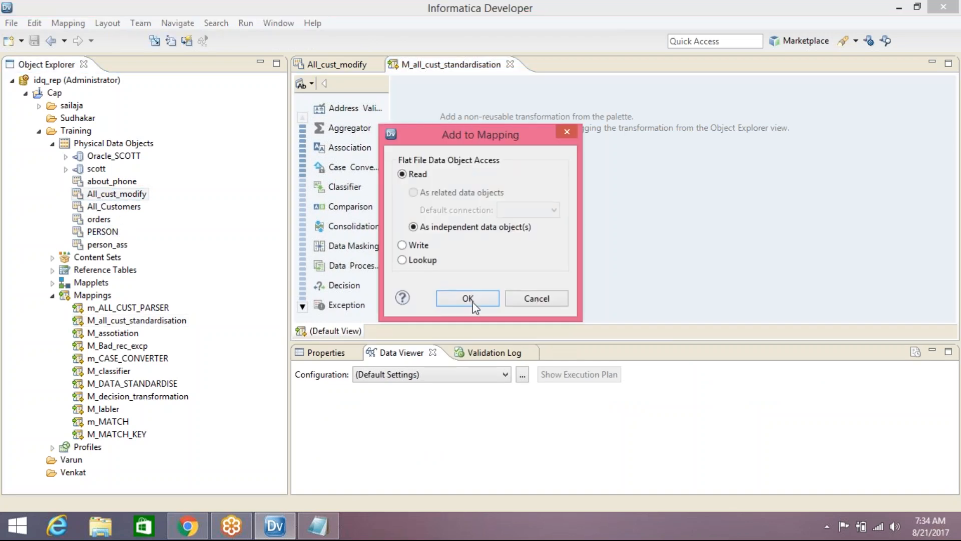
{"action": "left_click", "coordinate": [473, 303]}
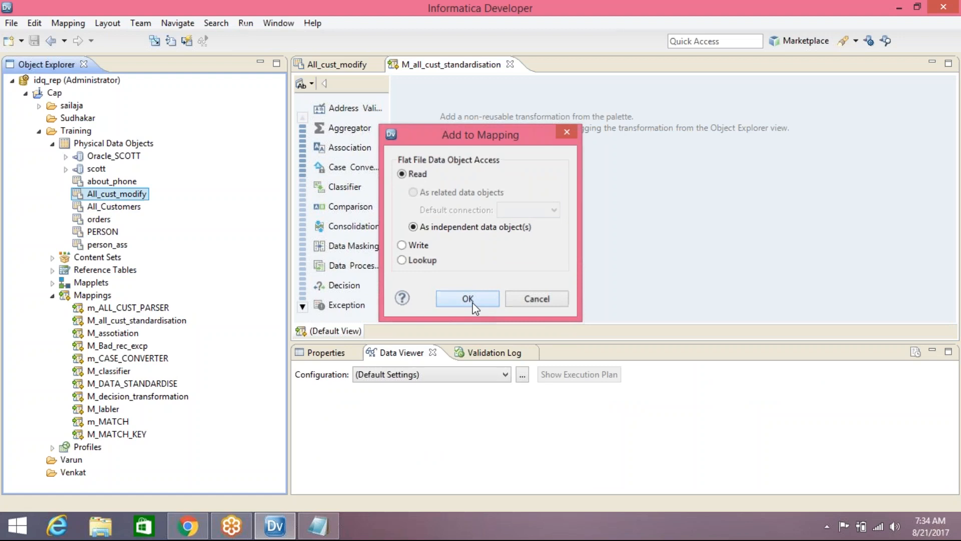
Maximize the mapping editor, then move Read_All_cust_modify and enlarge it to show most ports plus the precision and scale columns.
{"action": "double_click", "coordinate": [632, 65]}
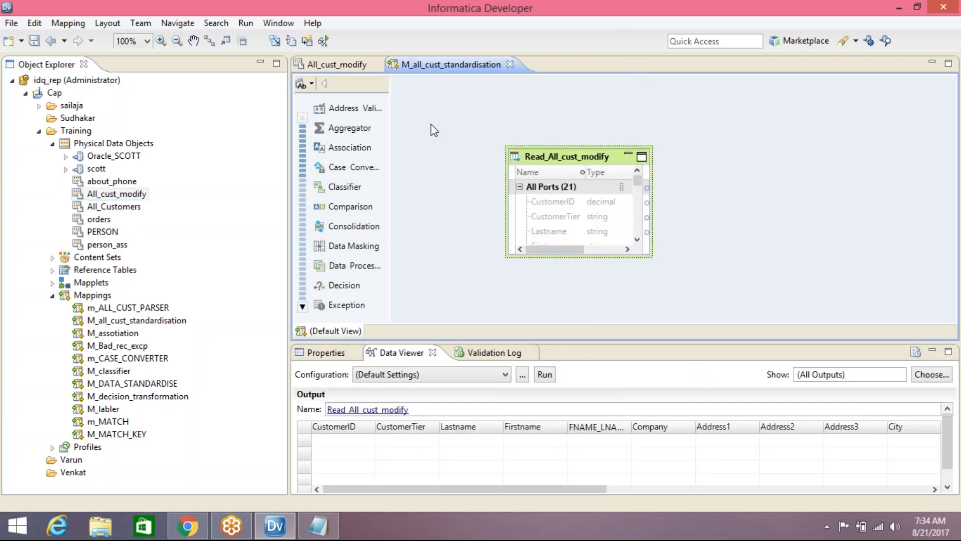
{"action": "left_click_drag", "start_coordinate": [314, 153], "coordinate": [245, 136]}
{"action": "left_click_drag", "start_coordinate": [236, 237], "coordinate": [231, 430]}
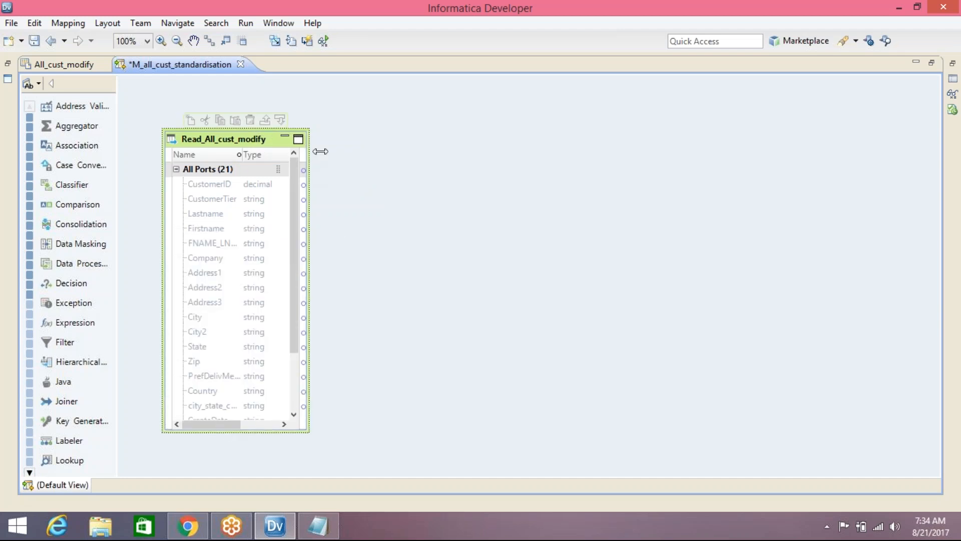
{"action": "left_click_drag", "start_coordinate": [309, 146], "coordinate": [393, 152]}
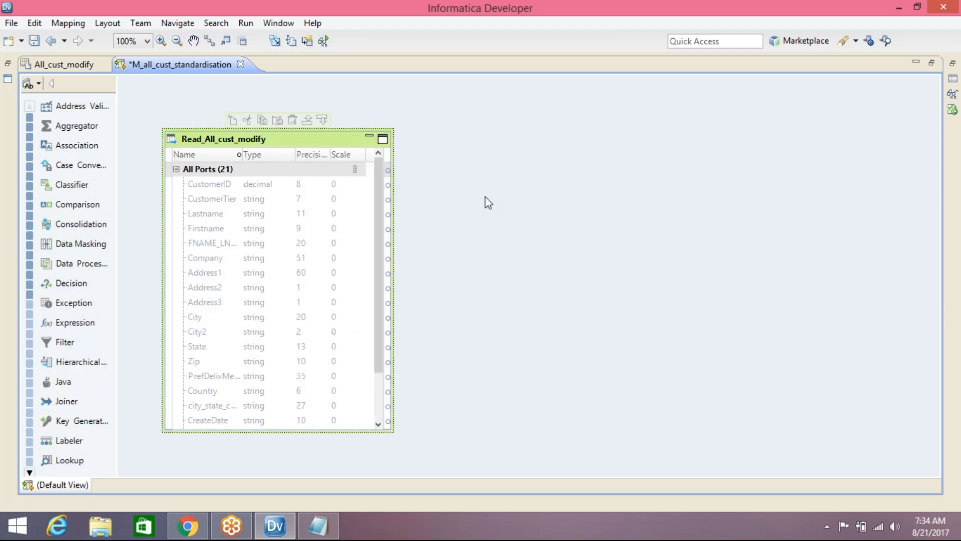
Add a Parser transformation of type Token Parser to the mapping, checking back briefly with the rule list in Notepad.
{"action": "left_click", "coordinate": [326, 528]}
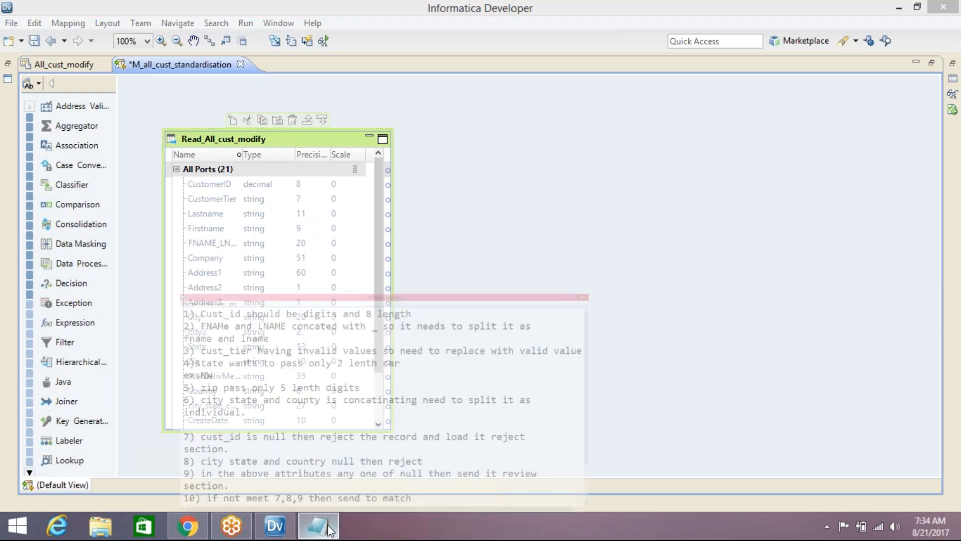
{"action": "right_click", "coordinate": [486, 176]}
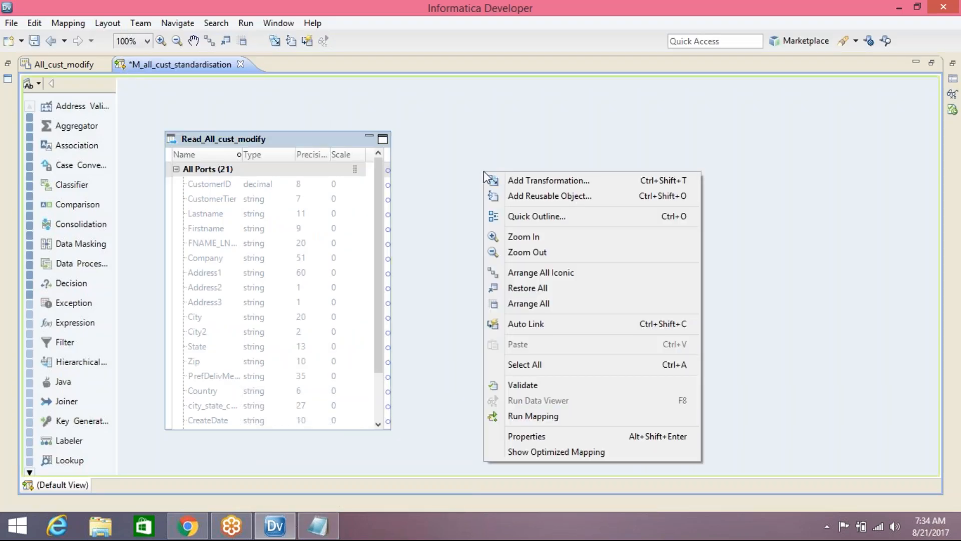
{"action": "left_click", "coordinate": [541, 184]}
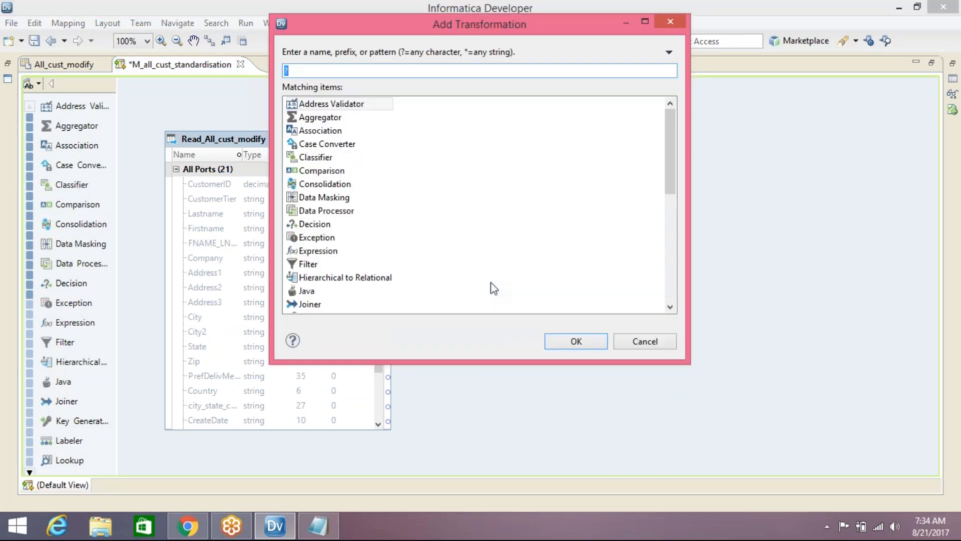
{"action": "type", "text": "pa"}
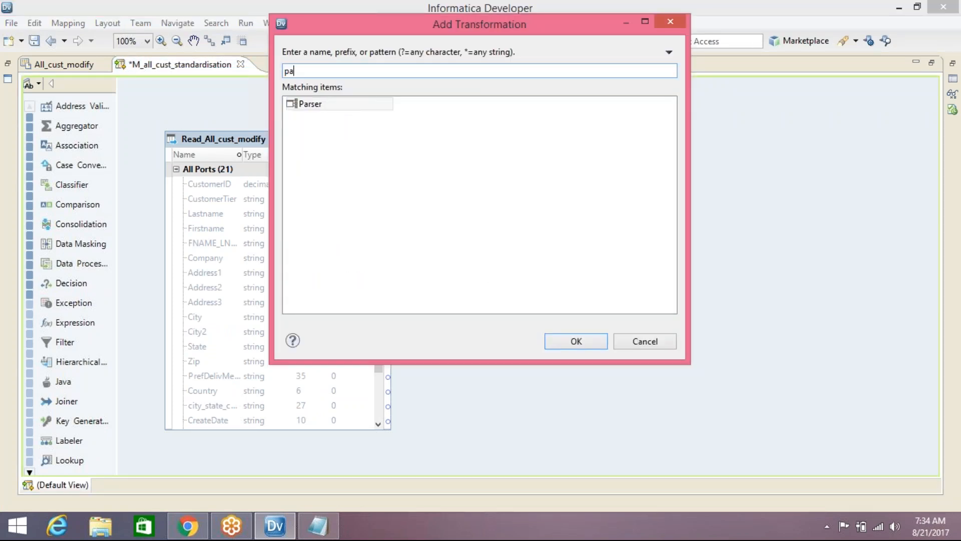
{"action": "left_click", "coordinate": [343, 104]}
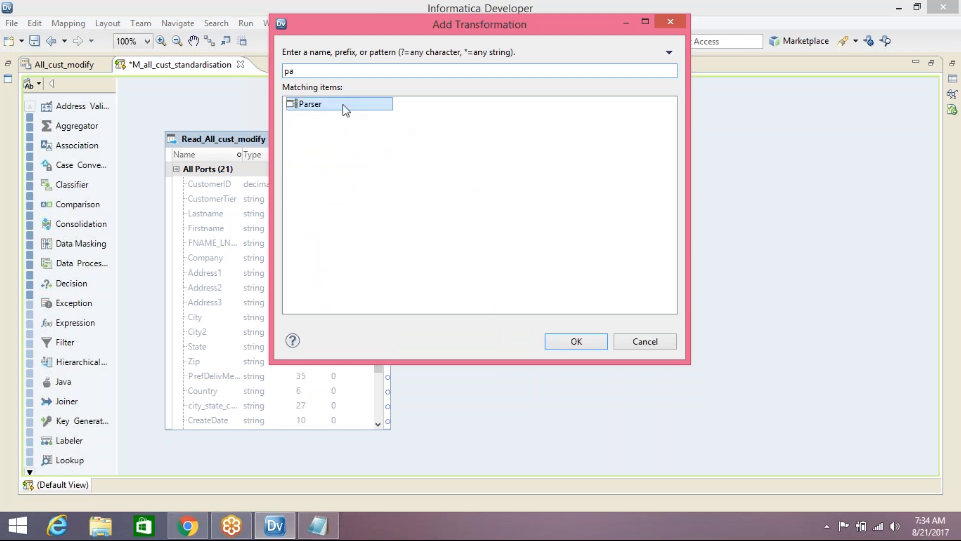
{"action": "left_click", "coordinate": [576, 340]}
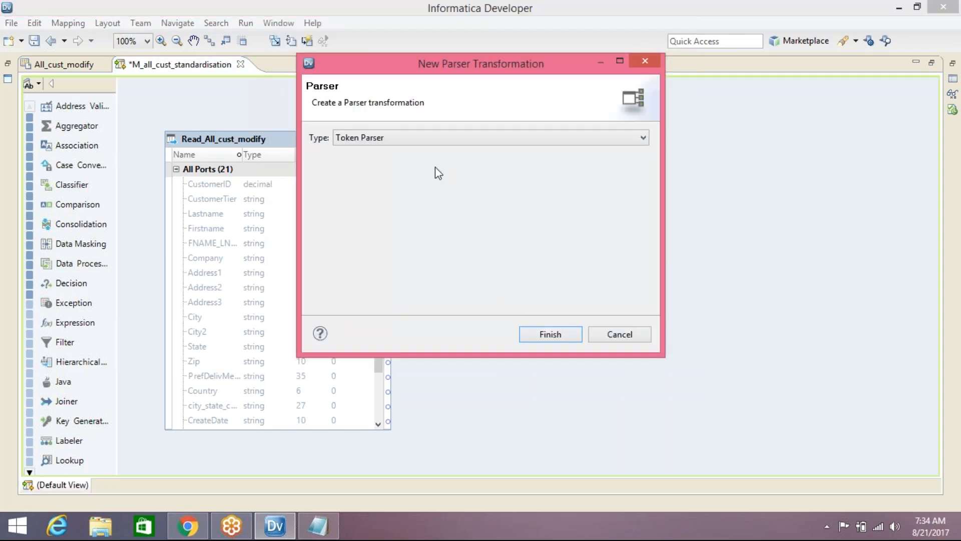
{"action": "left_click", "coordinate": [448, 137]}
{"action": "left_click", "coordinate": [448, 137]}
{"action": "left_click", "coordinate": [551, 335]}
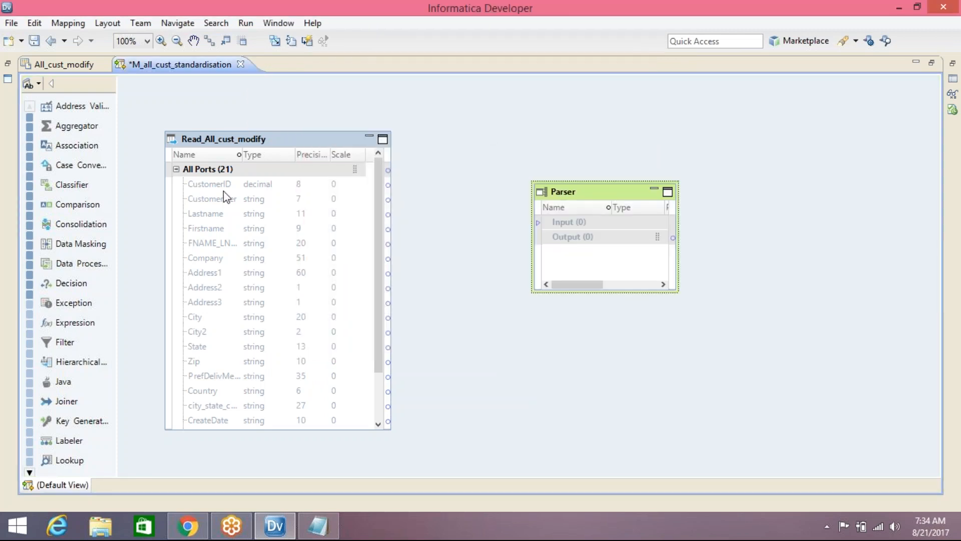
Link the CustomerID port of Read_All_cust_modify to the Parser's input and move the Parser higher on the canvas.
{"action": "left_click", "coordinate": [199, 184]}
{"action": "left_click_drag", "start_coordinate": [388, 256], "coordinate": [580, 251]}
{"action": "left_click_drag", "start_coordinate": [610, 194], "coordinate": [611, 124]}
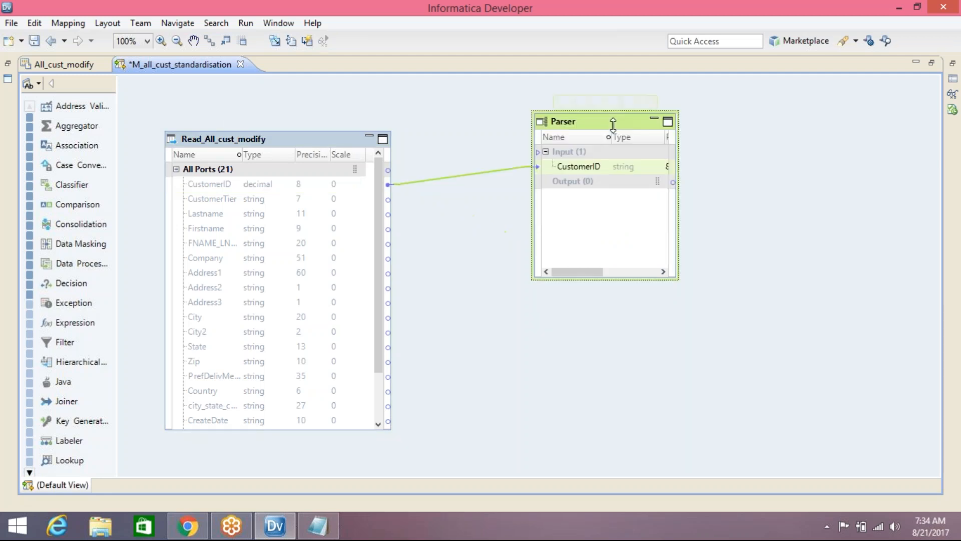
Start a new strategy for the Parser, named Parser_cust_id, with CustomerID as its input.
{"action": "left_click", "coordinate": [953, 81]}
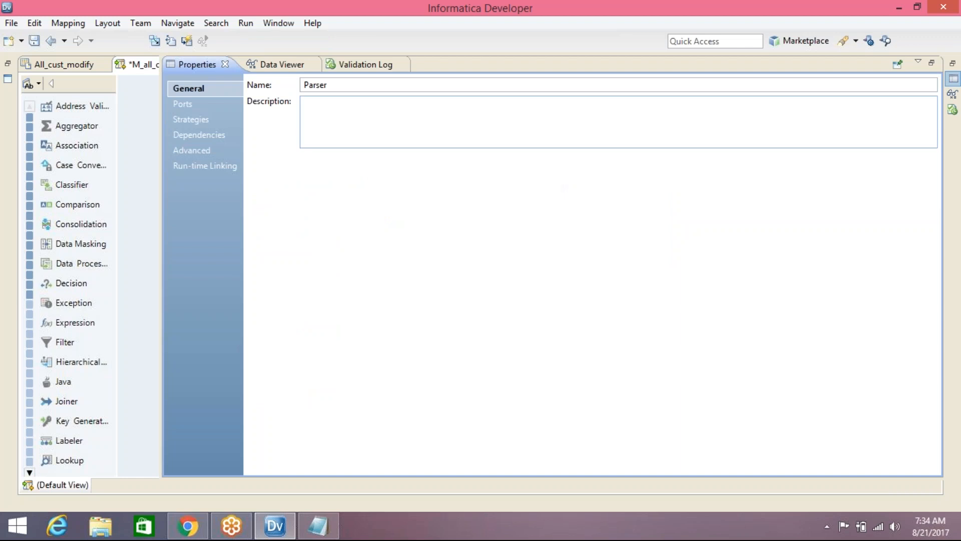
{"action": "left_click", "coordinate": [205, 104]}
{"action": "left_click", "coordinate": [211, 118]}
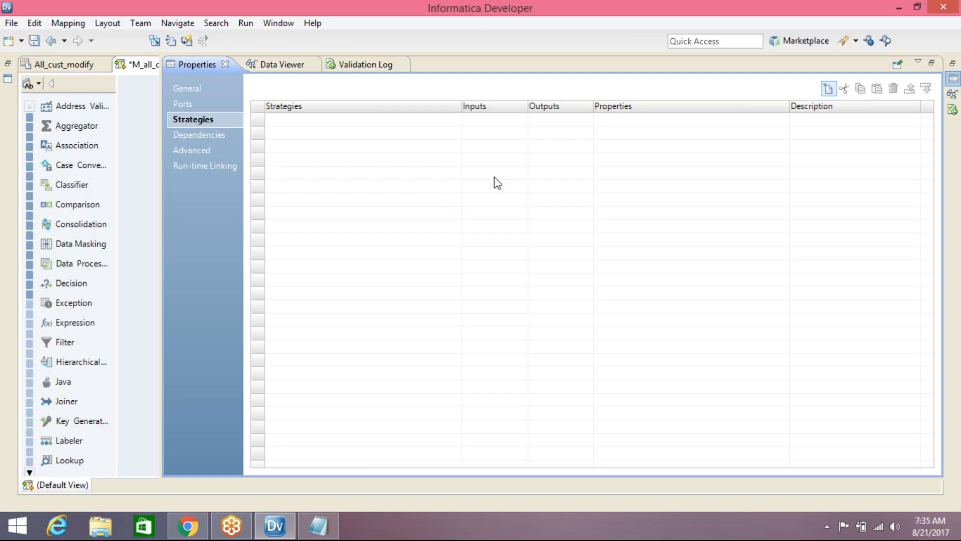
{"action": "left_click", "coordinate": [829, 89]}
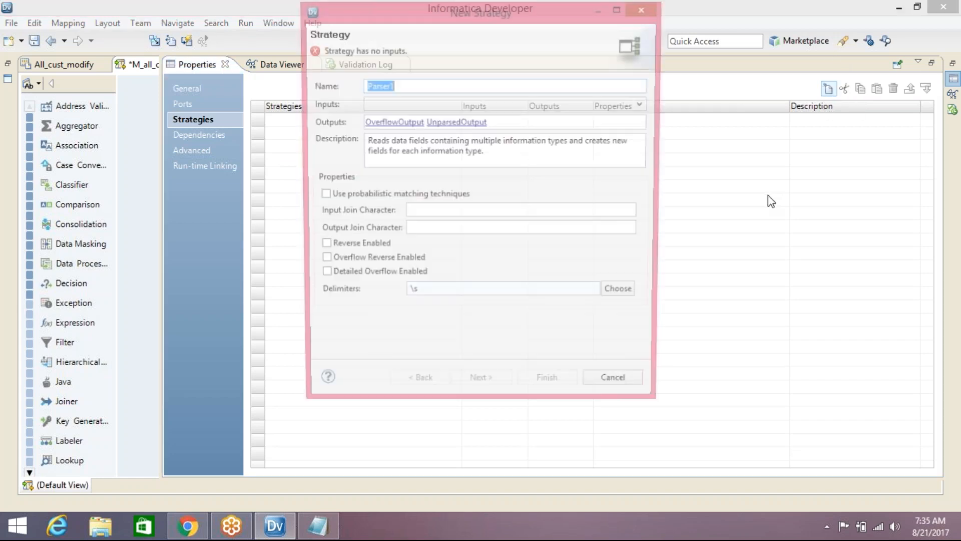
{"action": "left_click", "coordinate": [529, 87]}
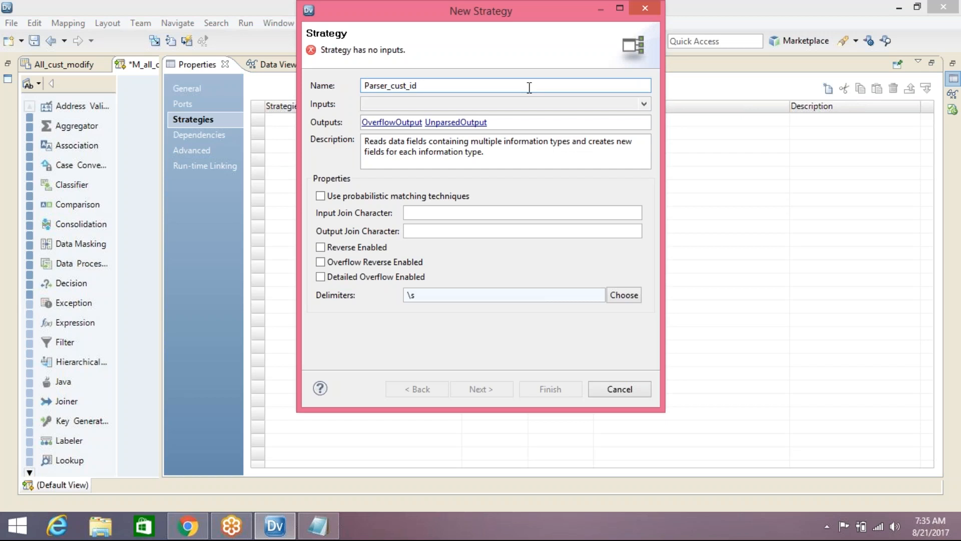
{"action": "left_click", "coordinate": [548, 108]}
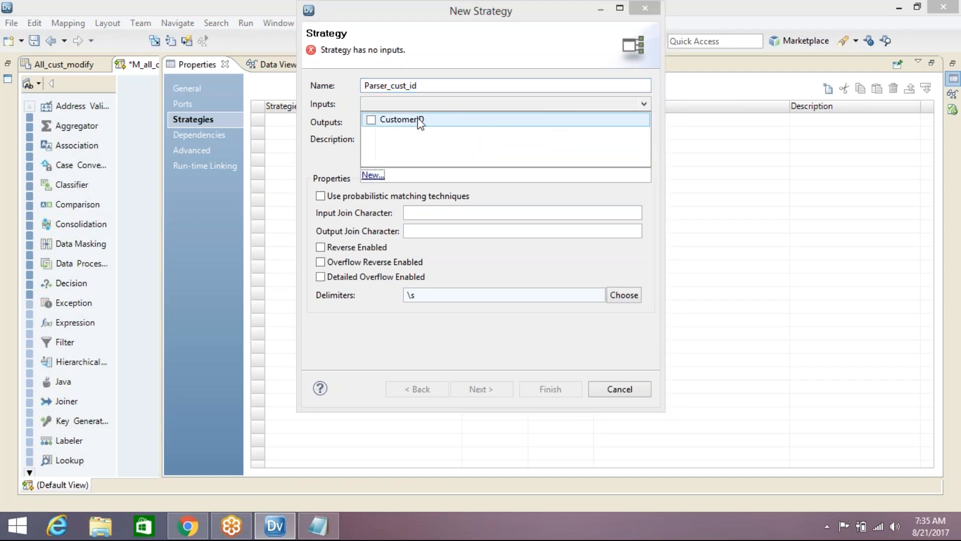
{"action": "left_click", "coordinate": [371, 121]}
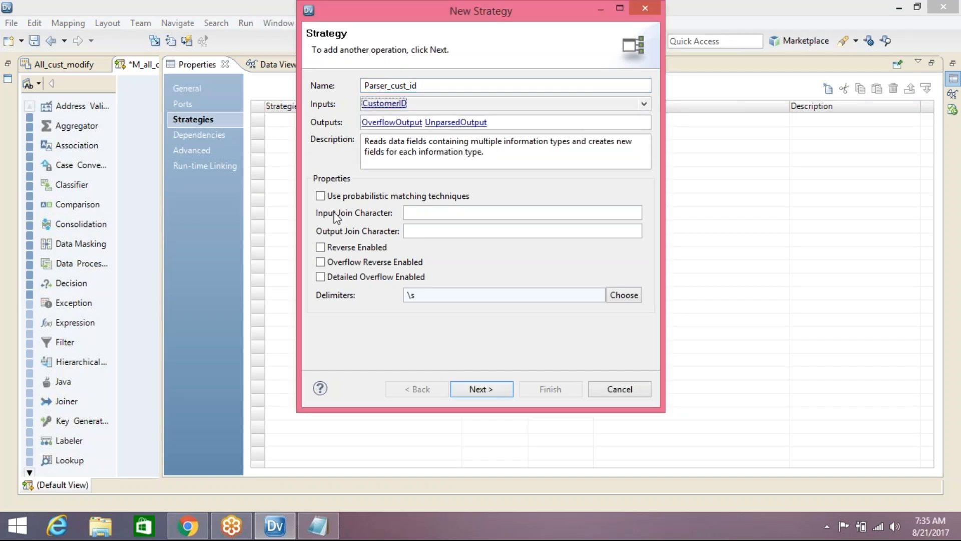
Add a Parse using Token Set operation that uses a regular expression, and start a new expression named regex_cust_id.
{"action": "left_click", "coordinate": [486, 390]}
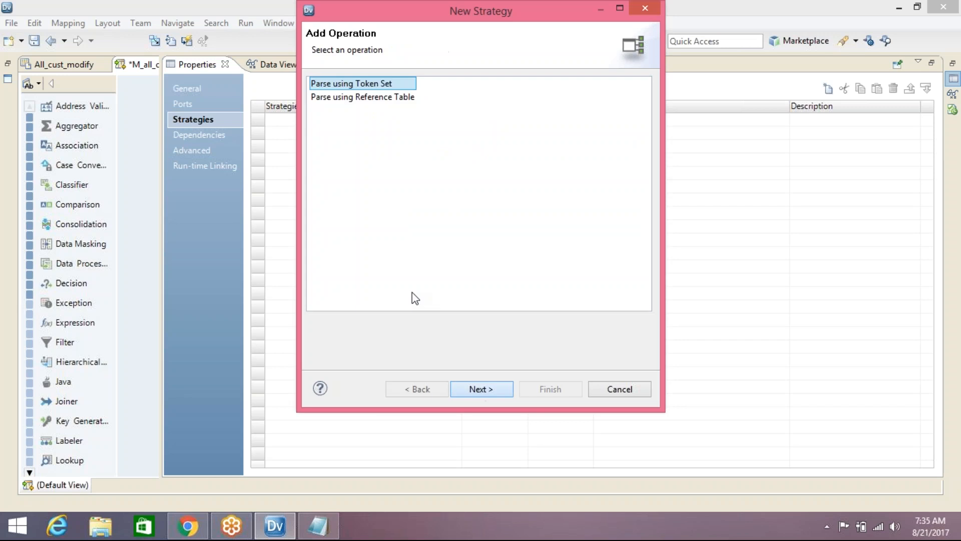
{"action": "left_click", "coordinate": [486, 389]}
{"action": "left_click", "coordinate": [326, 162]}
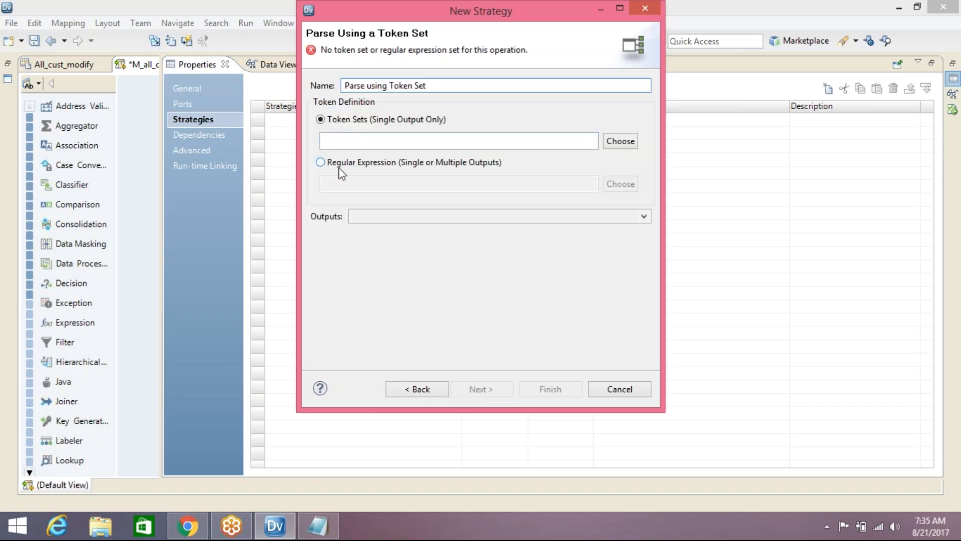
{"action": "left_click", "coordinate": [612, 184]}
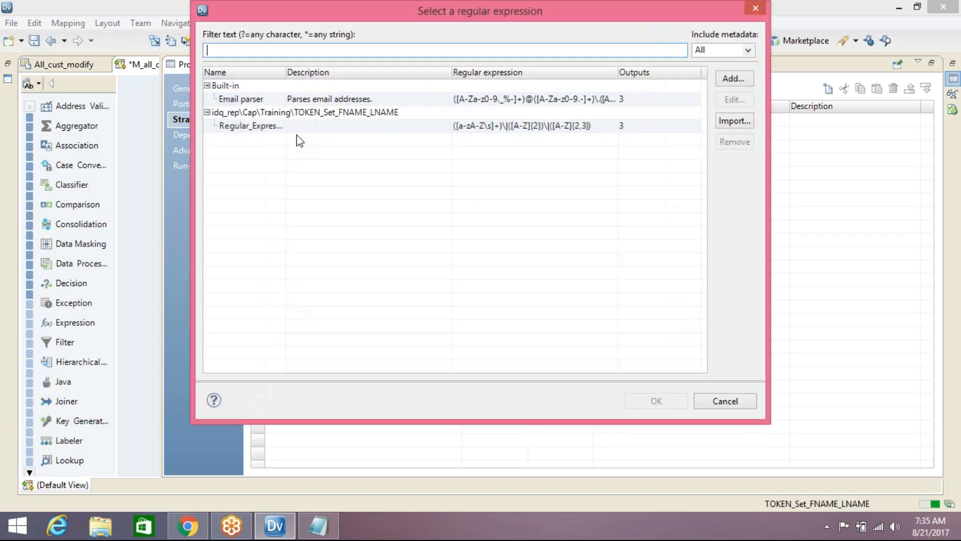
{"action": "left_click", "coordinate": [734, 80]}
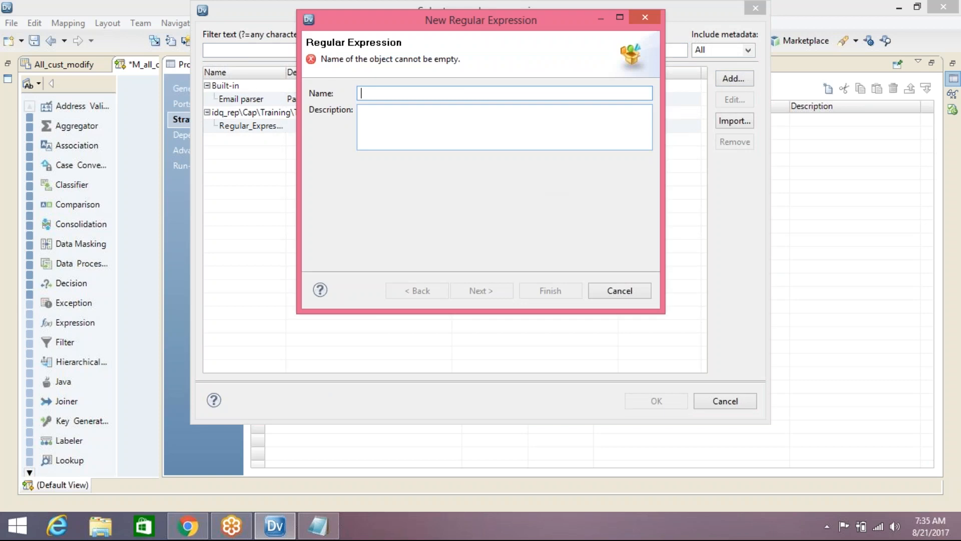
{"action": "type", "text": "cus"}
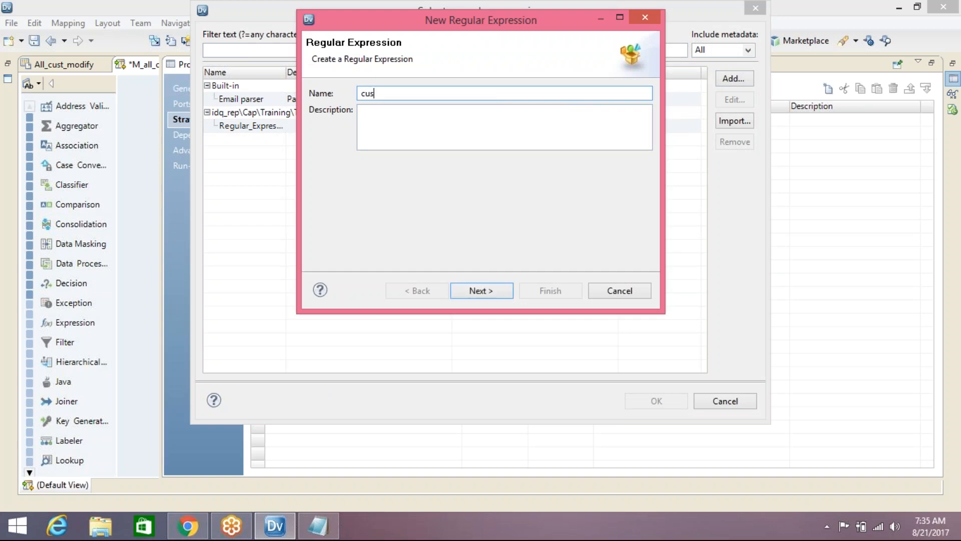
{"action": "key", "text": "BackSpace"}
{"action": "key", "text": "BackSpace"}
{"action": "type", "text": "reg"}
{"action": "left_click", "coordinate": [505, 292]}
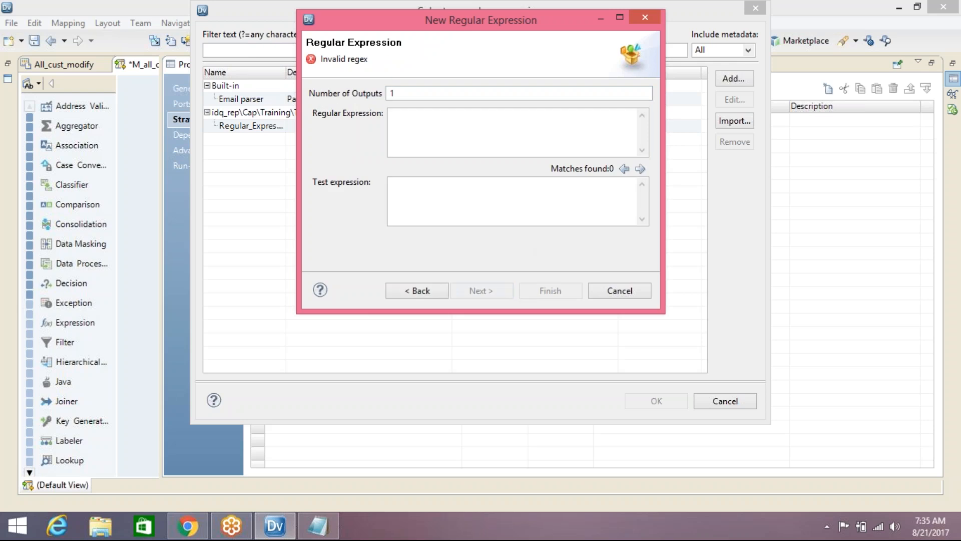
Define regex_cust_id as \d{8} with 1 output and choose it as the operation's regular expression.
{"action": "left_click", "coordinate": [414, 93]}
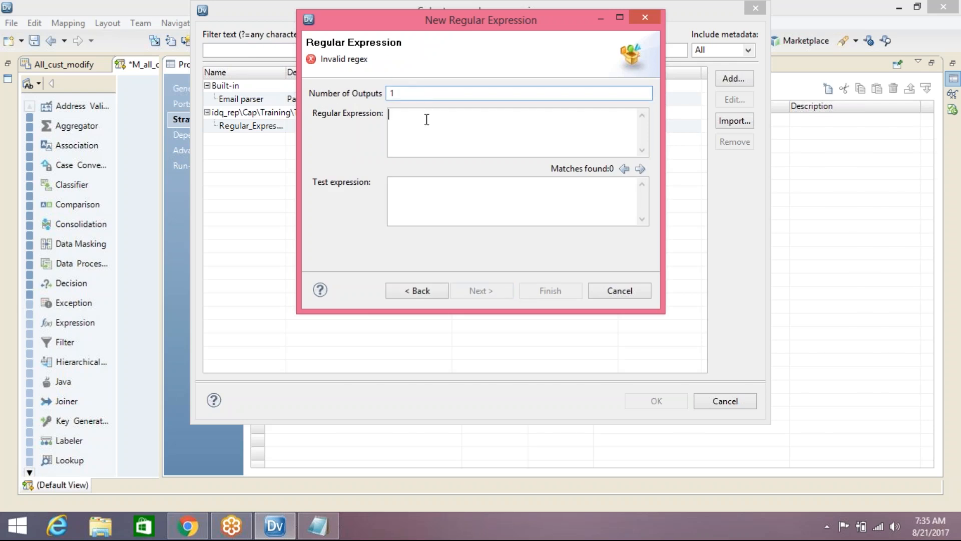
{"action": "type", "text": "\\d"}
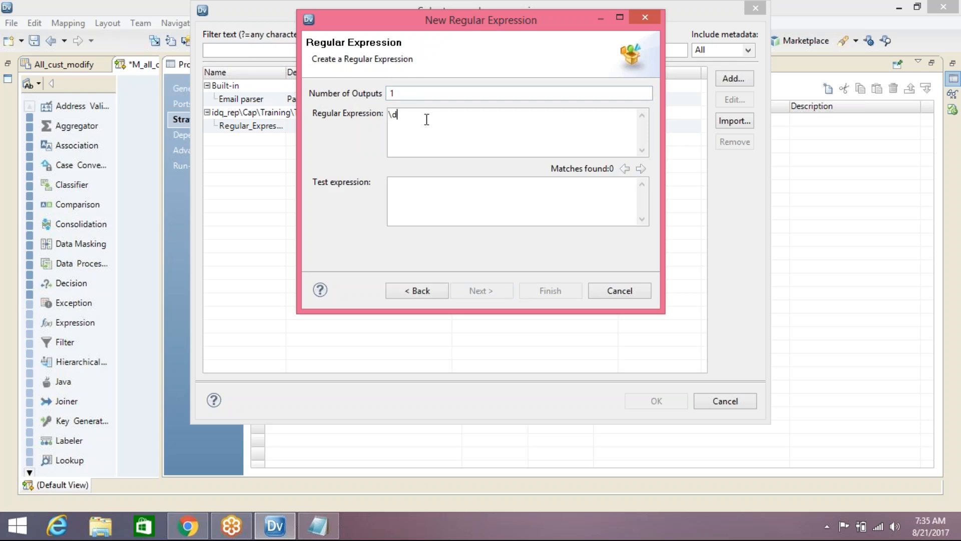
{"action": "type", "text": "("}
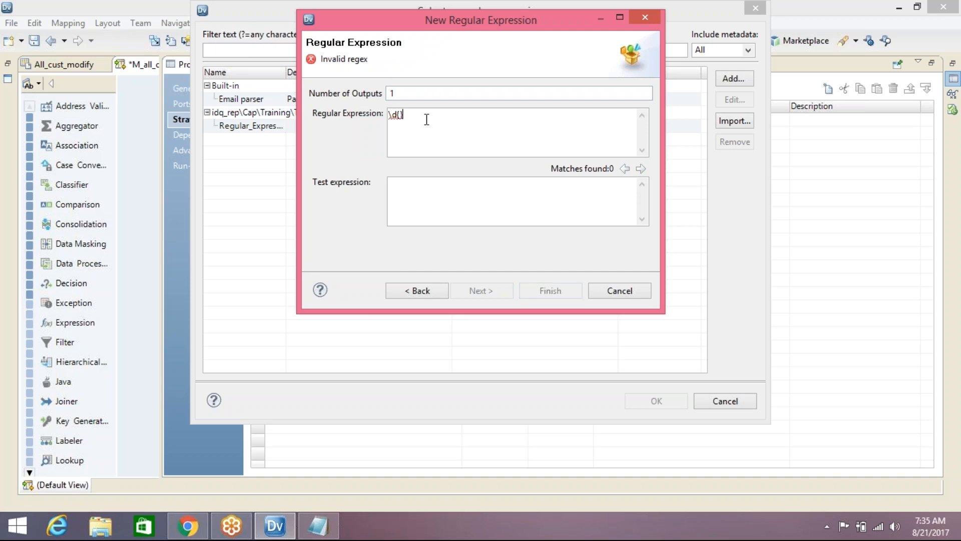
{"action": "type", "text": "8"}
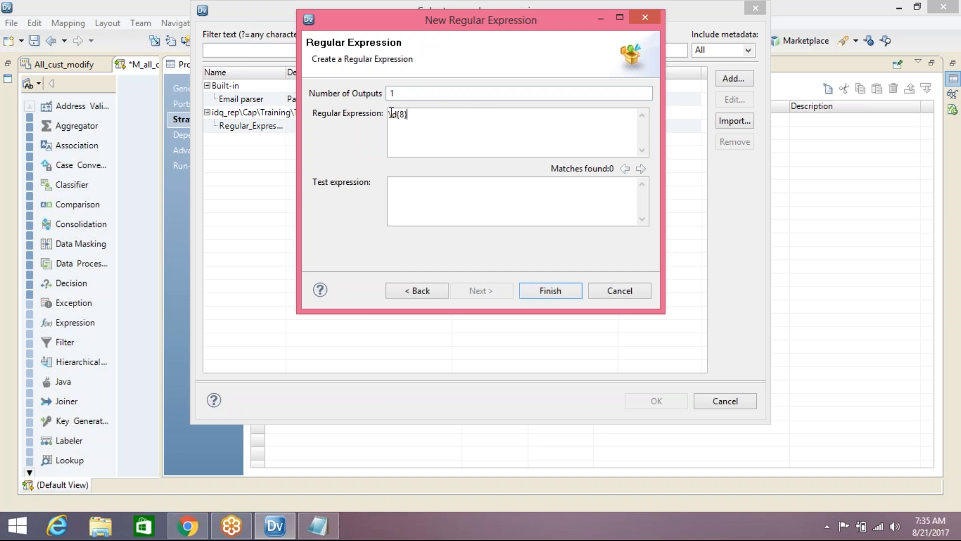
{"action": "left_click", "coordinate": [437, 118]}
{"action": "left_click", "coordinate": [438, 190]}
{"action": "left_click", "coordinate": [561, 291]}
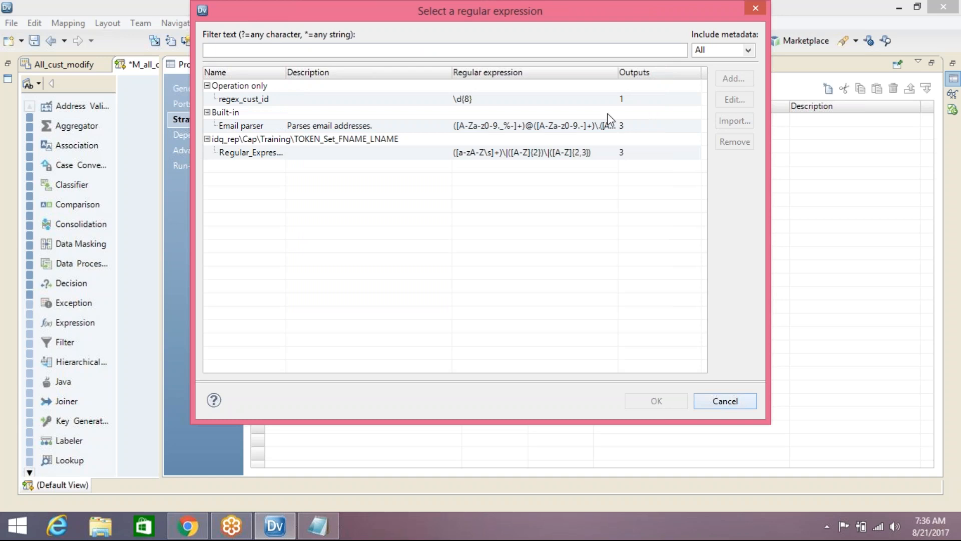
{"action": "left_click", "coordinate": [324, 101]}
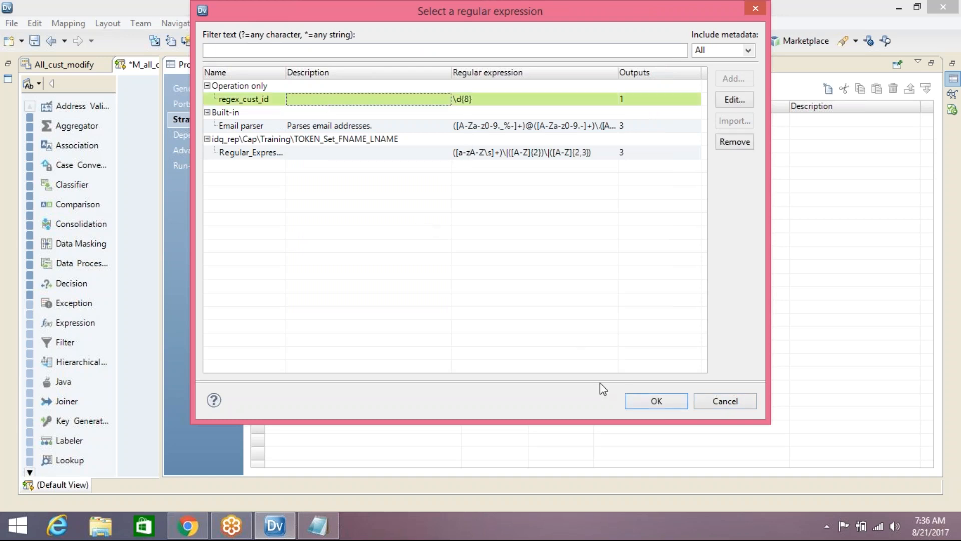
{"action": "left_click", "coordinate": [654, 400]}
Create the operation output O_cust_id, finish the Parser_cust_id strategy and save the mapping.
{"action": "left_click", "coordinate": [379, 221]}
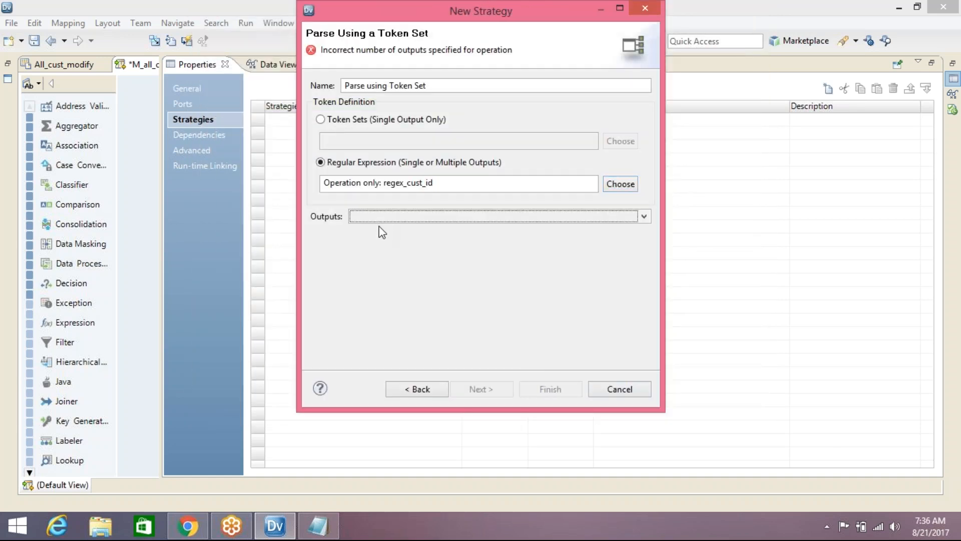
{"action": "left_click", "coordinate": [641, 215]}
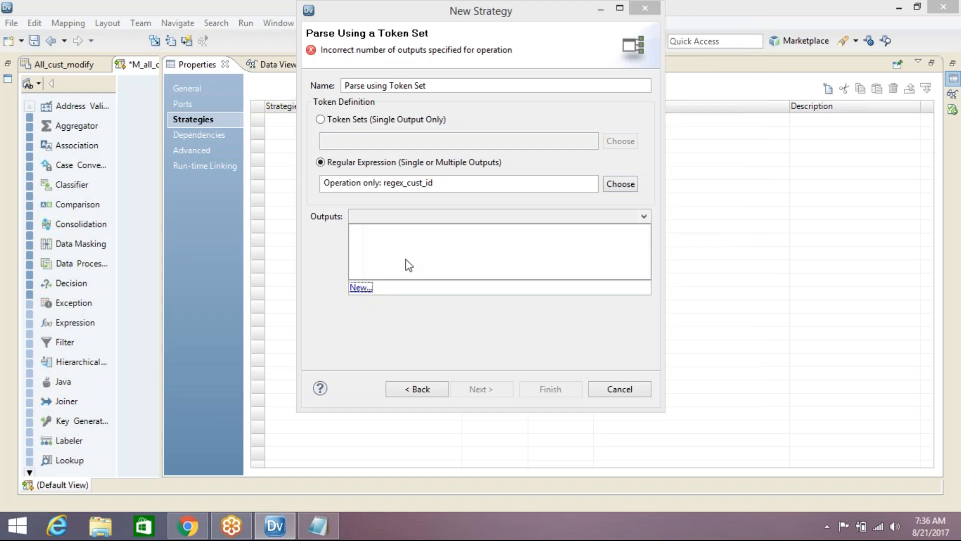
{"action": "left_click", "coordinate": [361, 289]}
{"action": "left_click", "coordinate": [367, 290]}
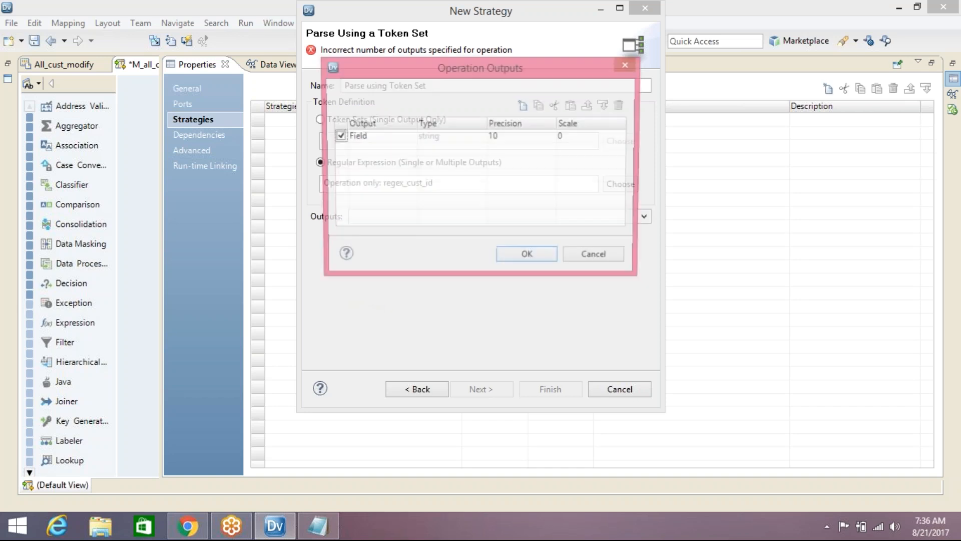
{"action": "left_click", "coordinate": [392, 140]}
{"action": "type", "text": "O_cust_id"}
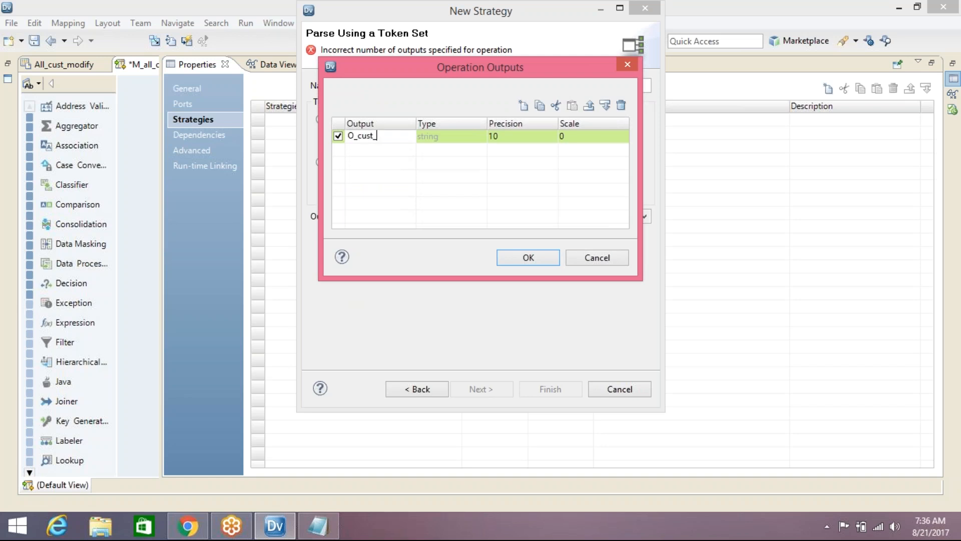
{"action": "left_click", "coordinate": [526, 257]}
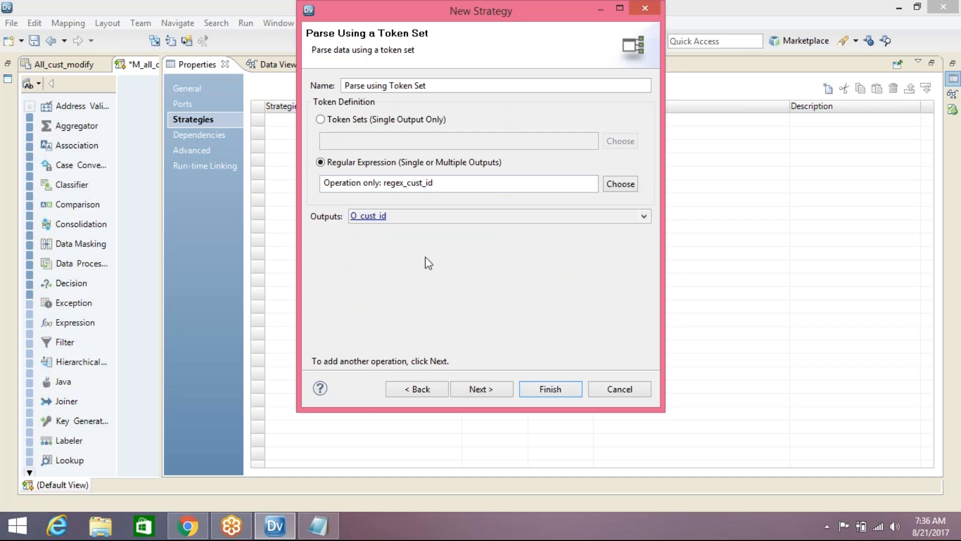
{"action": "left_click", "coordinate": [545, 391]}
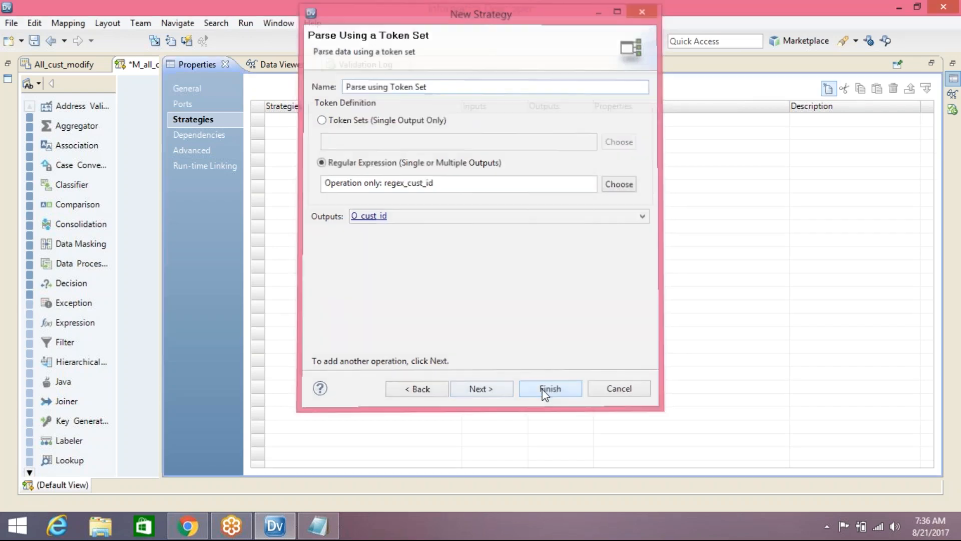
{"action": "left_click", "coordinate": [34, 40]}
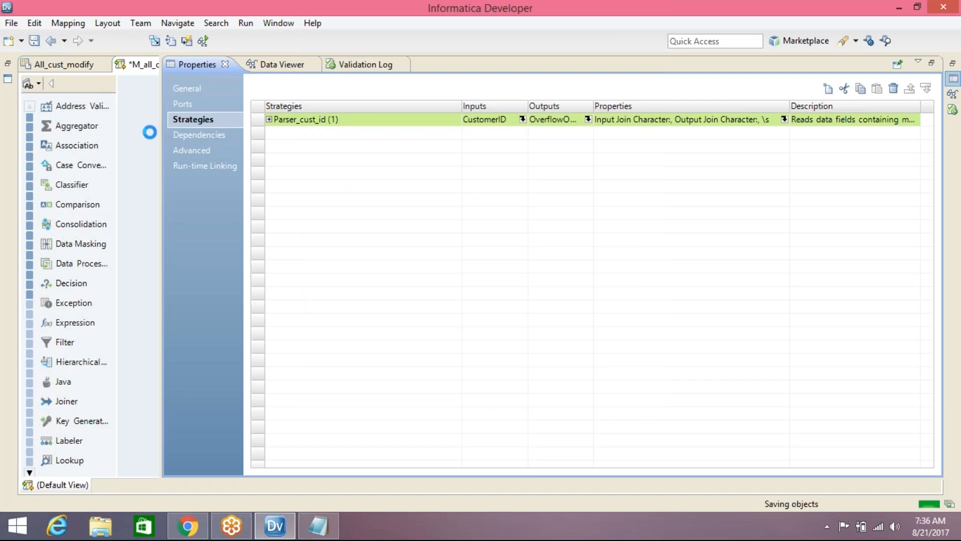
Add an Expression transformation to the mapping canvas beside the Parser.
{"action": "left_click", "coordinate": [150, 133]}
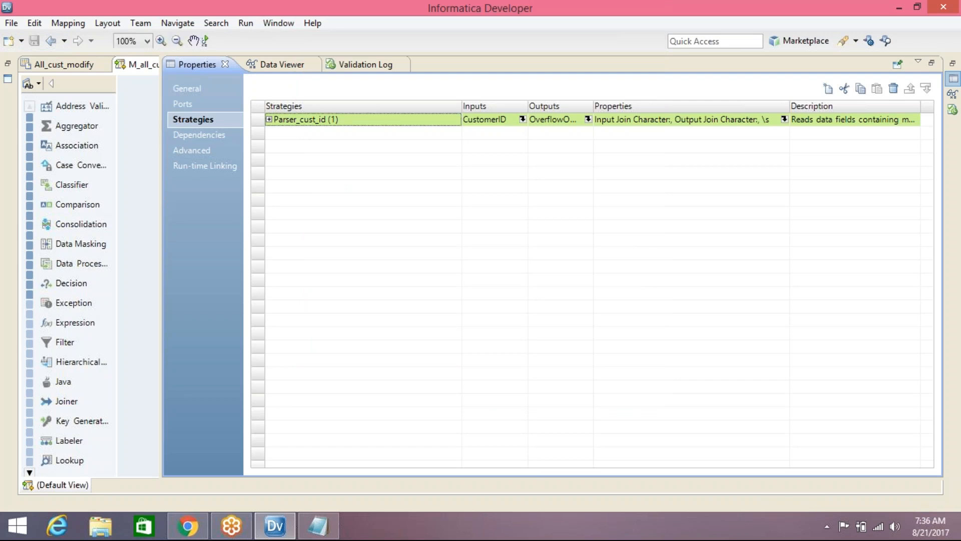
{"action": "right_click", "coordinate": [711, 116]}
{"action": "left_click", "coordinate": [738, 124]}
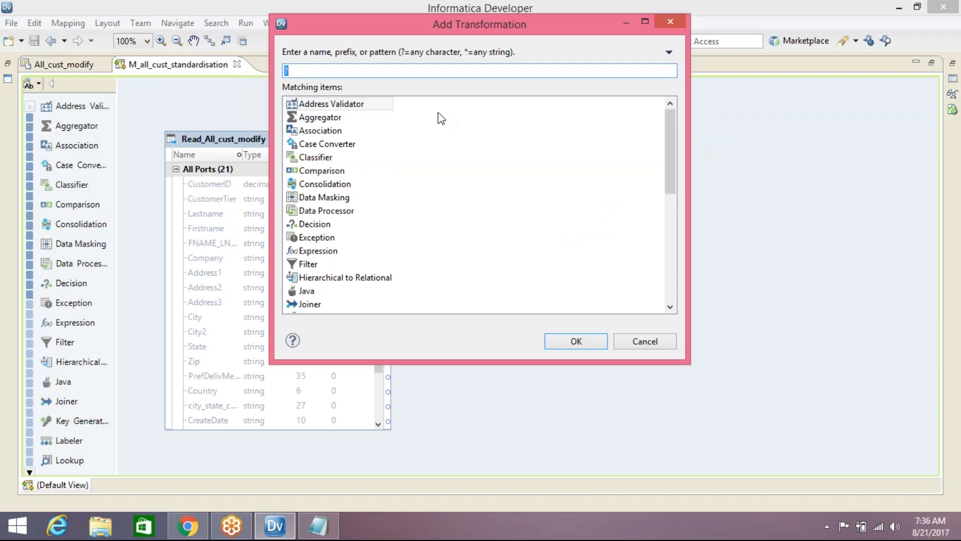
{"action": "type", "text": "ex"}
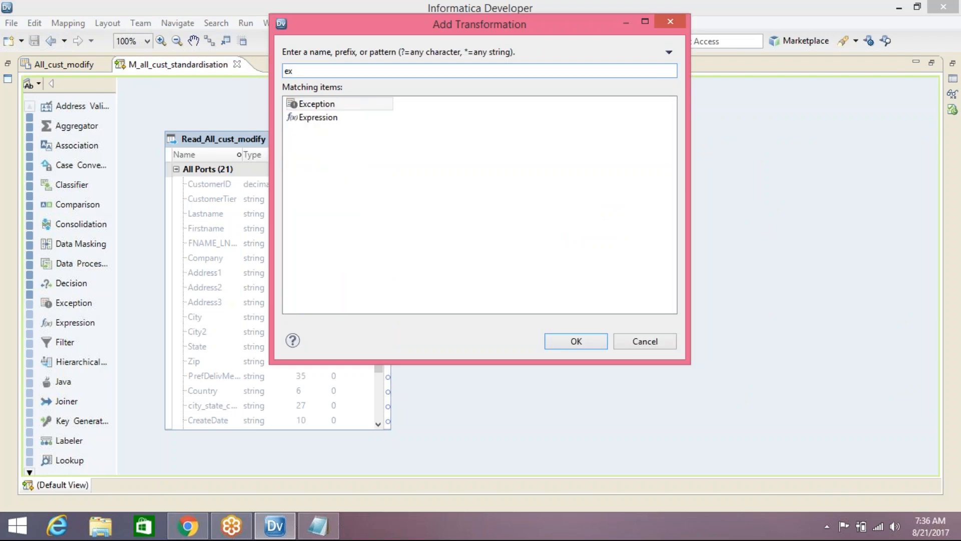
{"action": "left_click", "coordinate": [320, 118]}
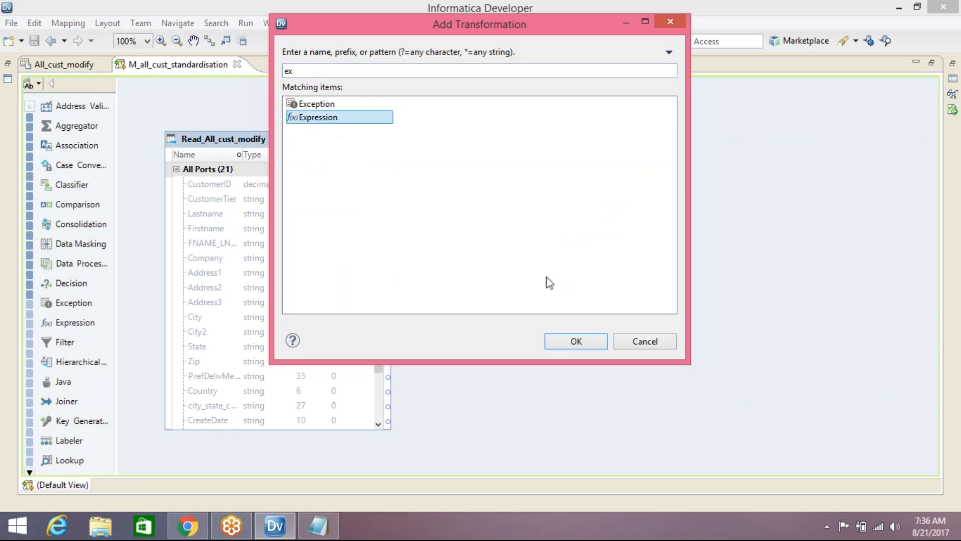
{"action": "left_click", "coordinate": [575, 341]}
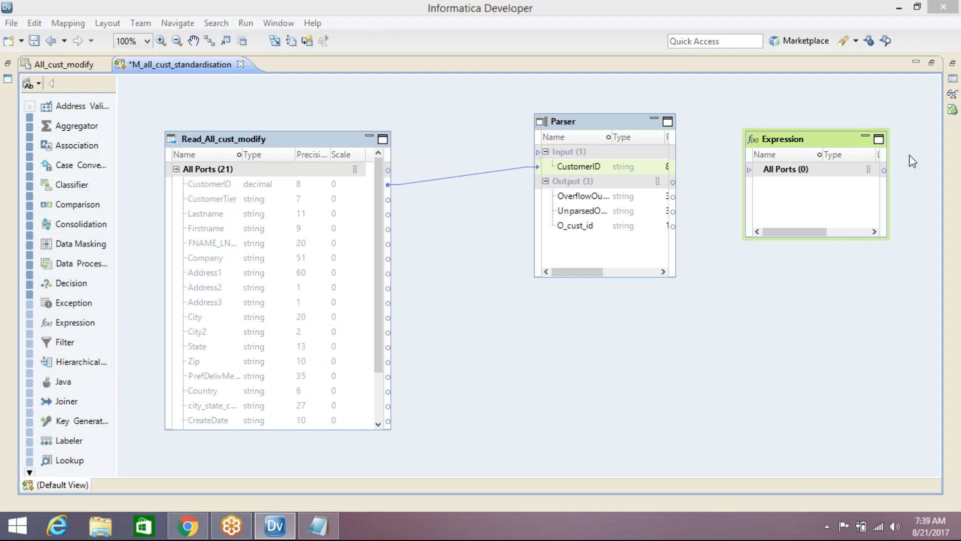
Enlarge the Parser, link its O_cust_id output into the Expression and save the mapping.
{"action": "left_click", "coordinate": [934, 40]}
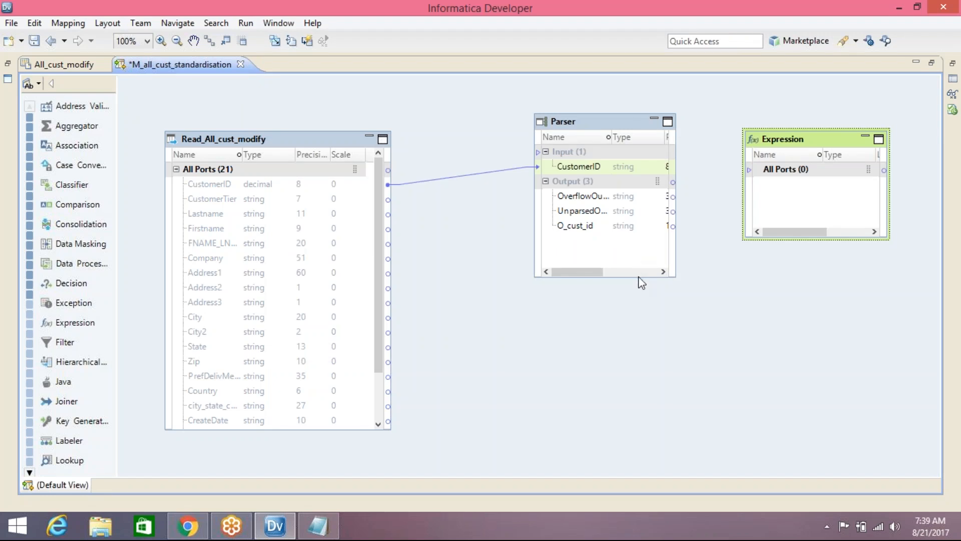
{"action": "left_click_drag", "start_coordinate": [643, 290], "coordinate": [644, 396]}
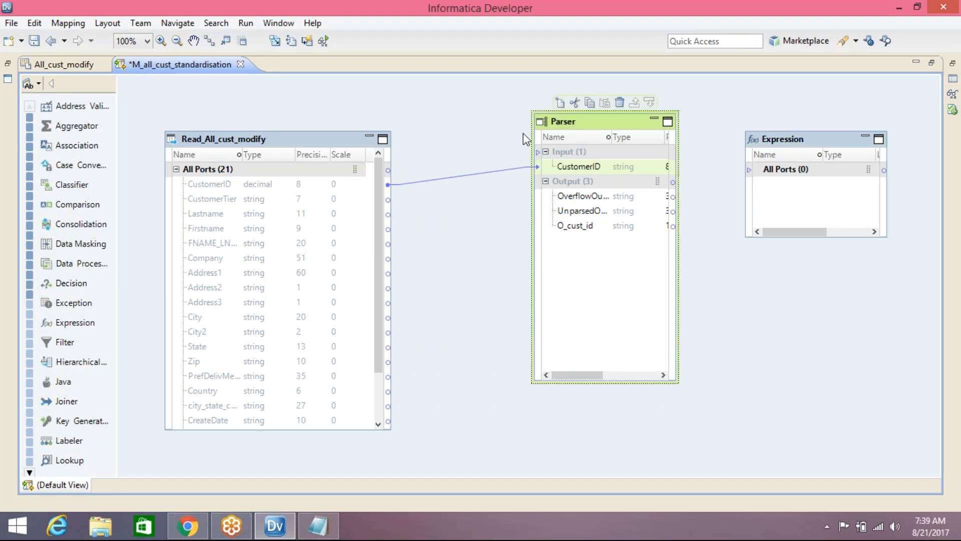
{"action": "left_click_drag", "start_coordinate": [531, 133], "coordinate": [487, 126]}
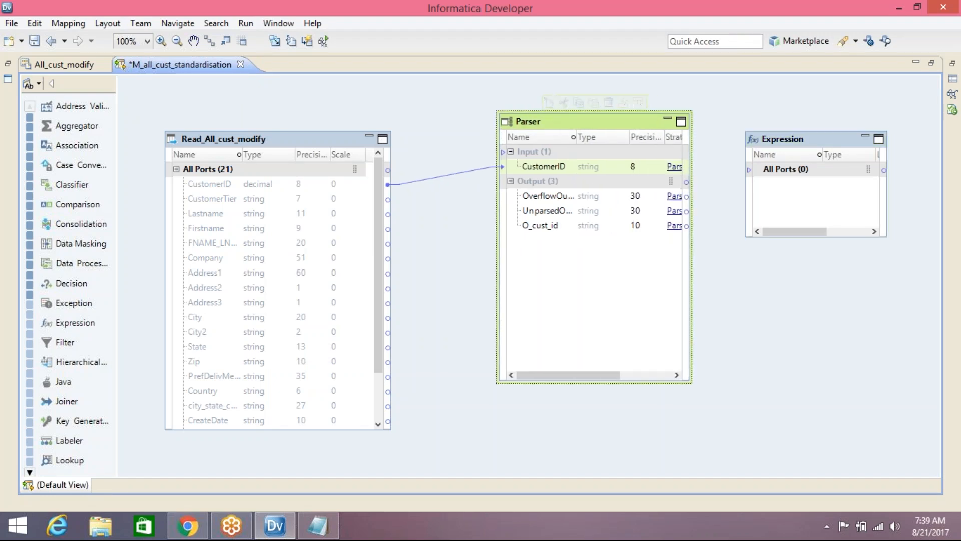
{"action": "left_click", "coordinate": [540, 226]}
{"action": "left_click_drag", "start_coordinate": [537, 230], "coordinate": [776, 197]}
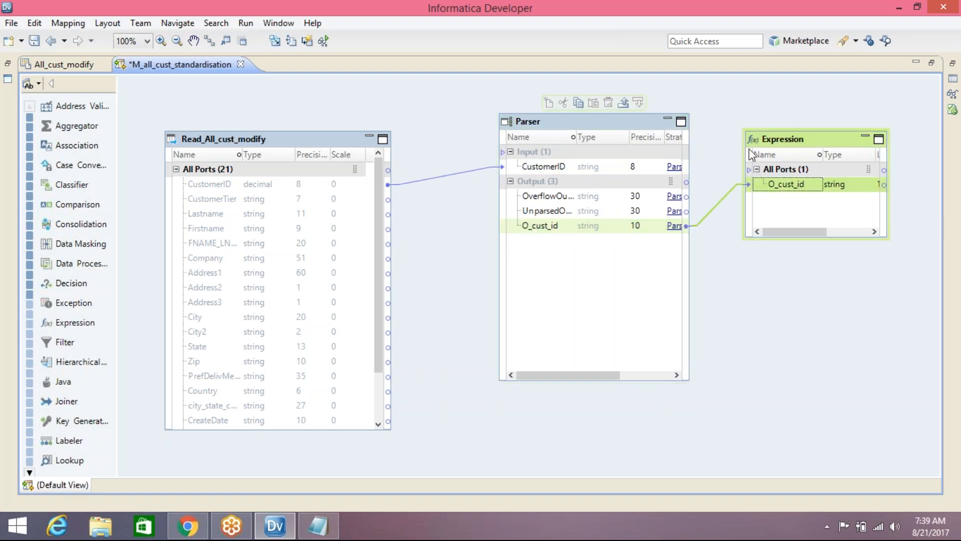
{"action": "key", "text": "ctrl+s"}
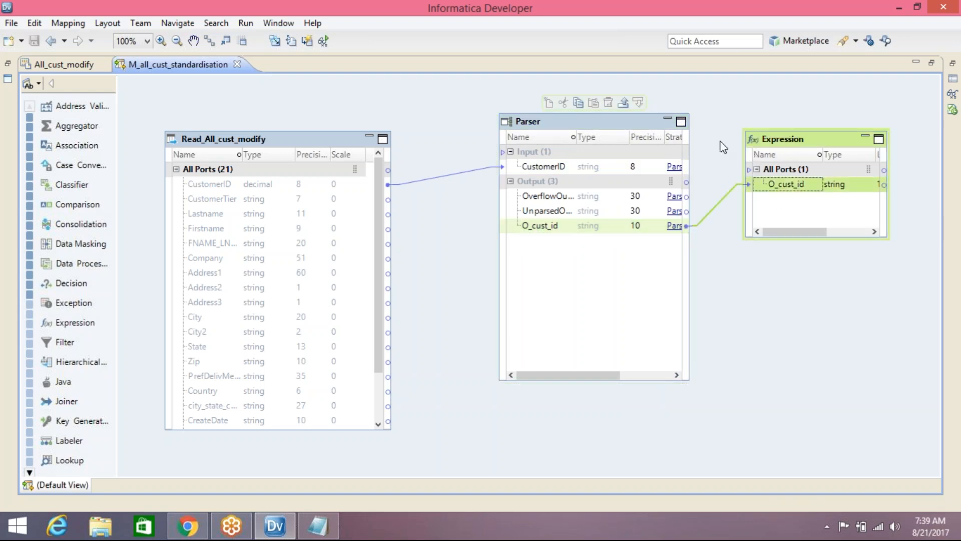
Preview the Expression's data to check the parsed customer IDs, then return to the mapping.
{"action": "right_click", "coordinate": [790, 145]}
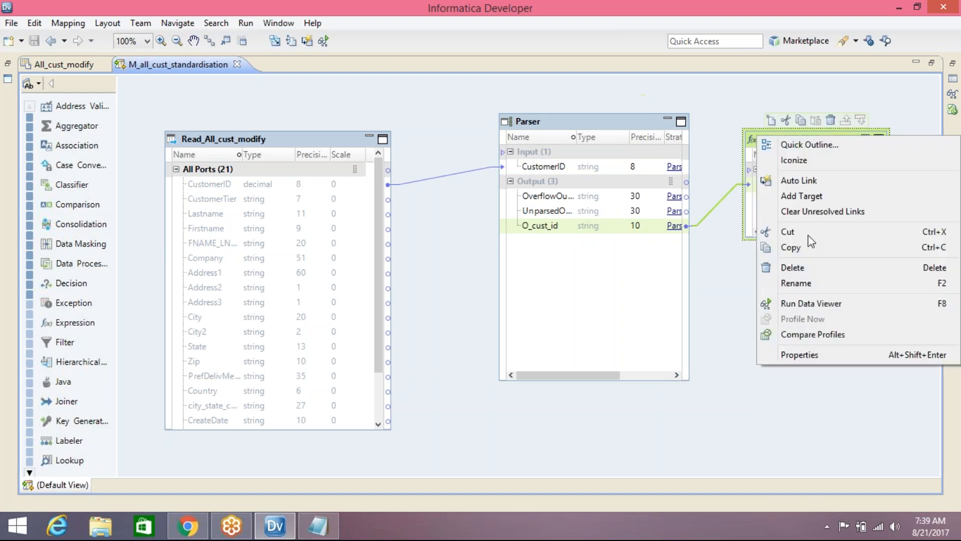
{"action": "left_click", "coordinate": [810, 304]}
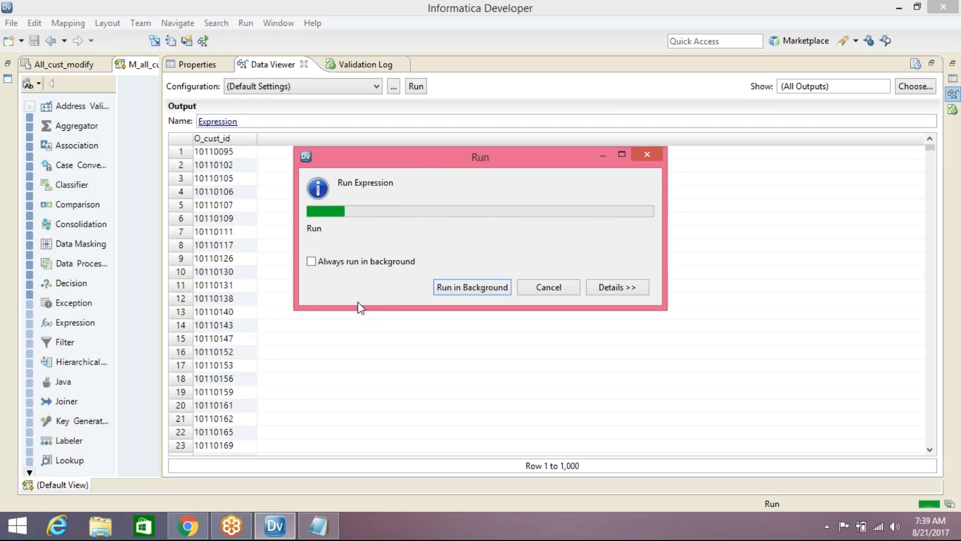
{"action": "left_click", "coordinate": [145, 144]}
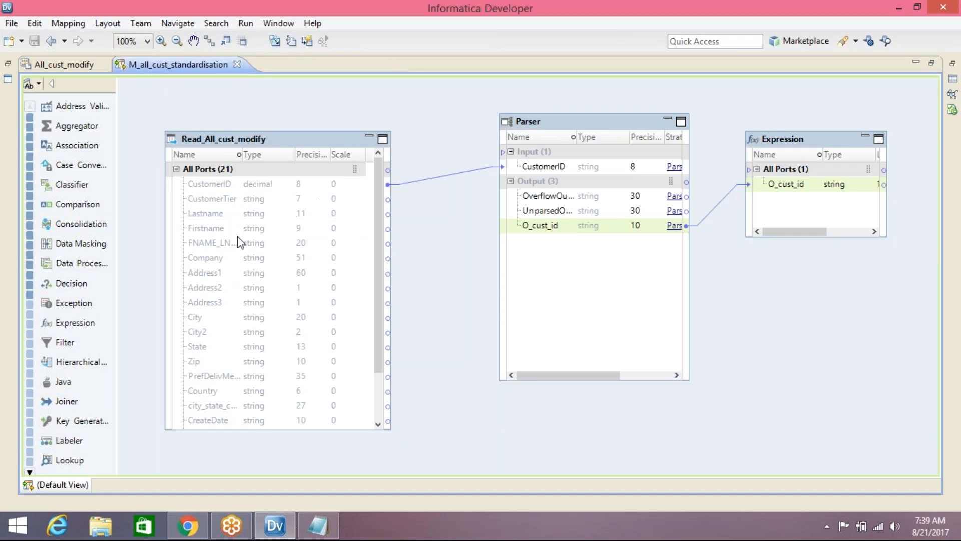
Reduce the Parser to an icon and add the Rule_cust_tier mapplet to the mapping.
{"action": "left_click", "coordinate": [232, 202]}
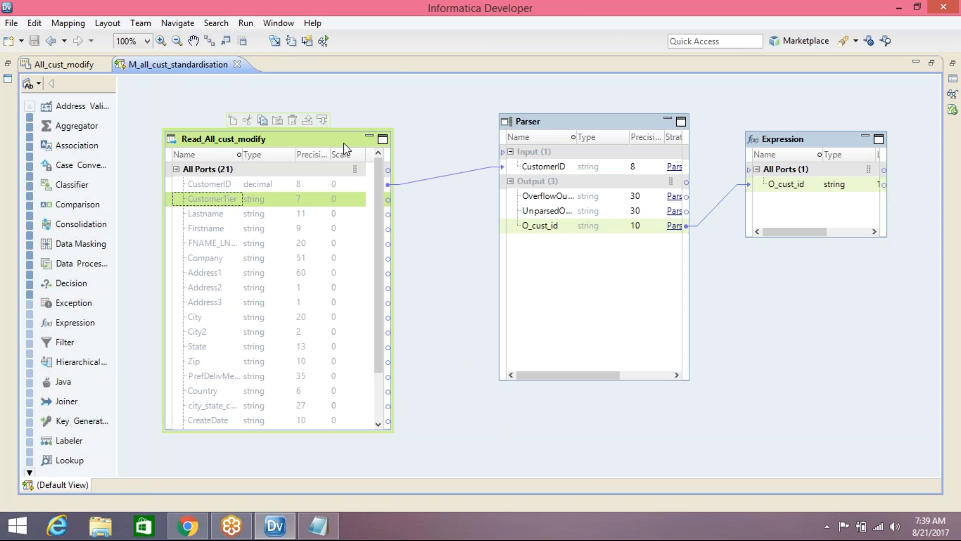
{"action": "double_click", "coordinate": [531, 65]}
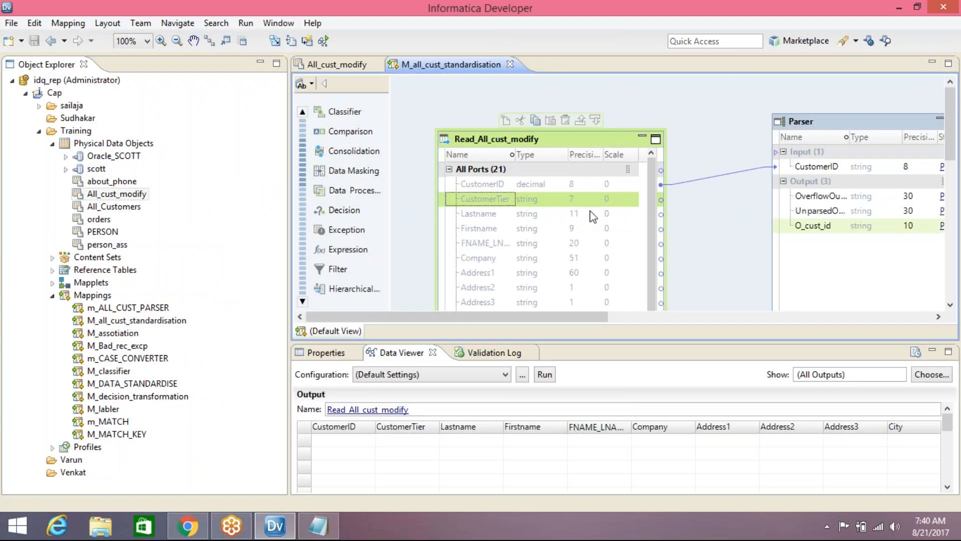
{"action": "left_click", "coordinate": [940, 118]}
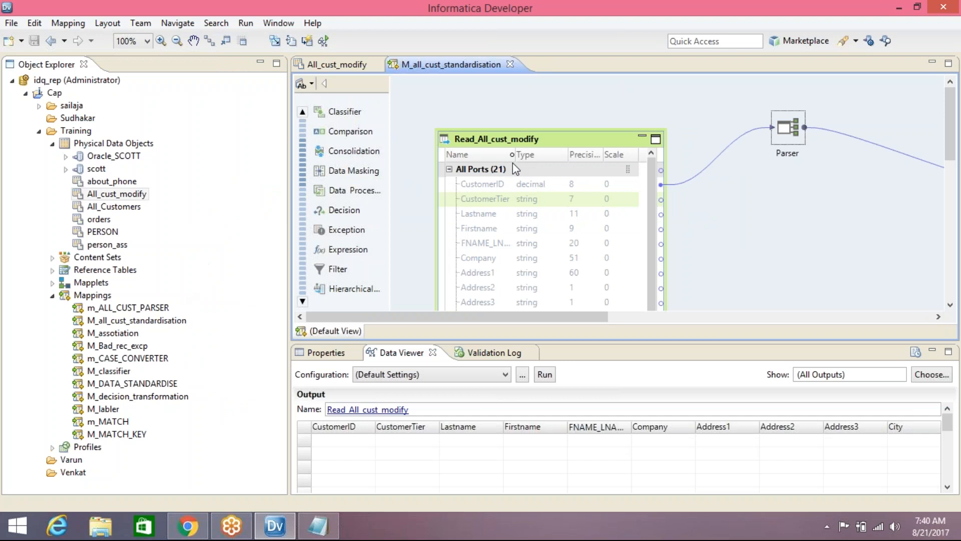
{"action": "left_click", "coordinate": [520, 198]}
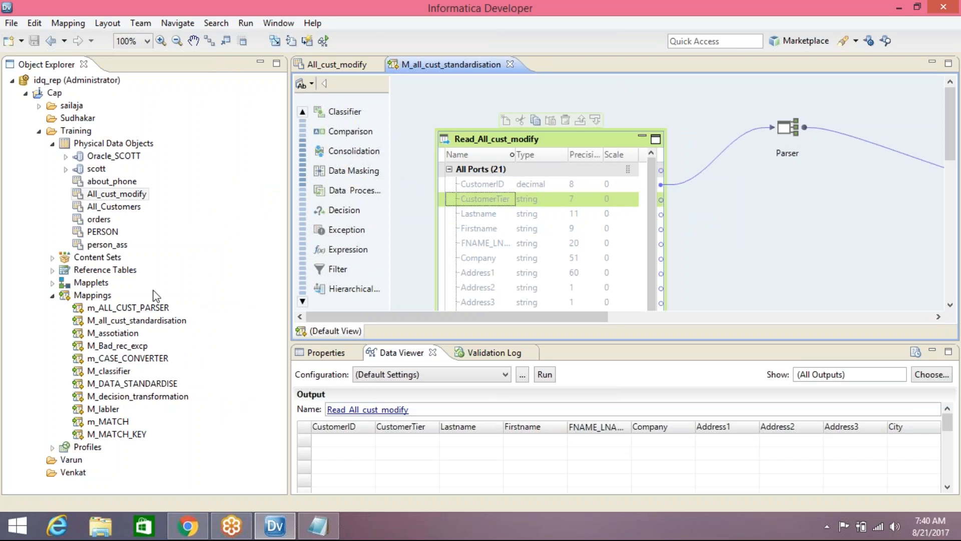
{"action": "left_click", "coordinate": [52, 283]}
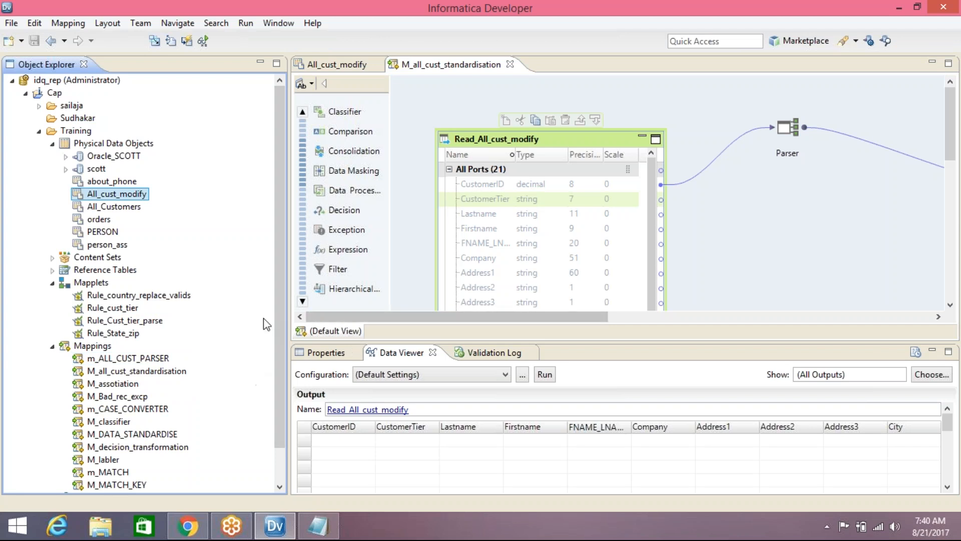
{"action": "left_click", "coordinate": [117, 308]}
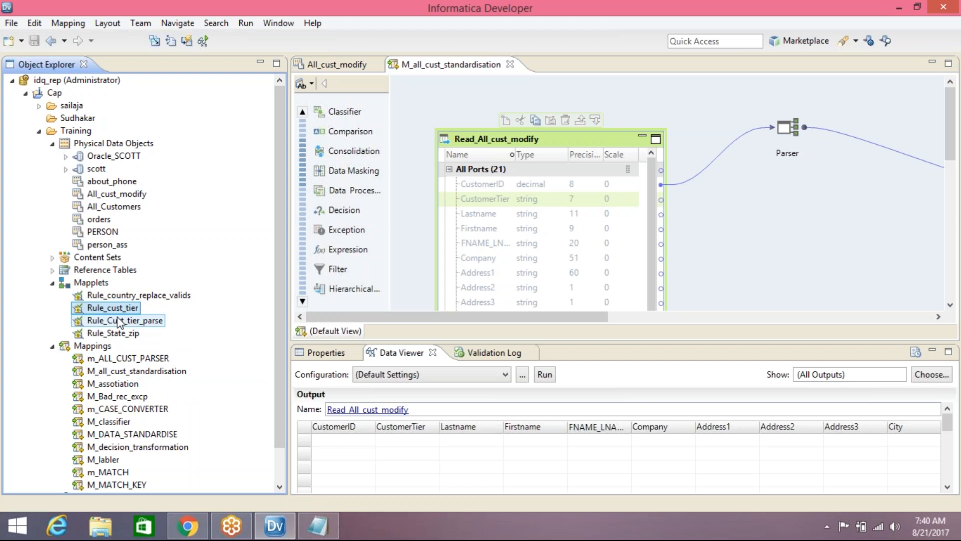
{"action": "left_click_drag", "start_coordinate": [111, 309], "coordinate": [662, 199]}
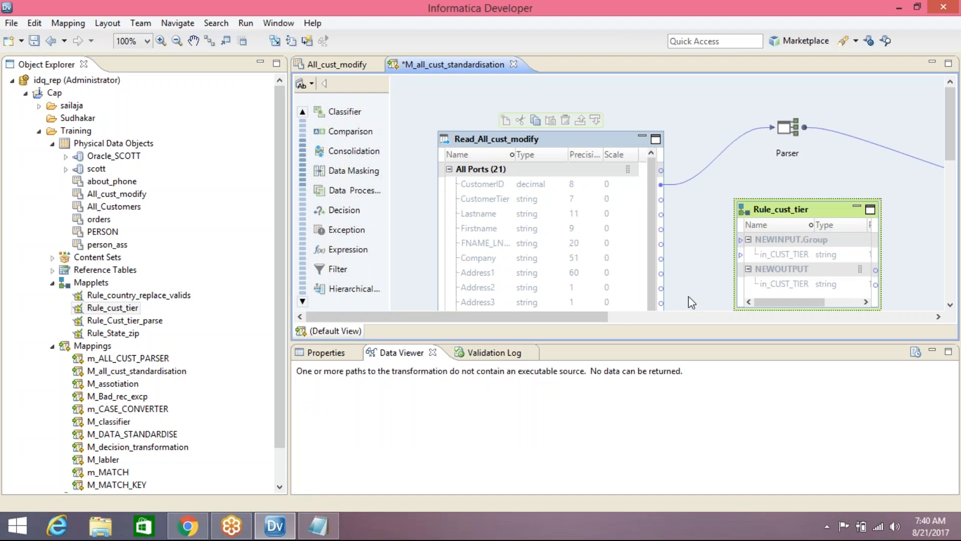
Link CustomerTier to Rule_cust_tier's in_CUST_TIER input, pass the rule's in_CUST_TIER output to the Expression and save the mapping.
{"action": "left_click_drag", "start_coordinate": [482, 199], "coordinate": [740, 254]}
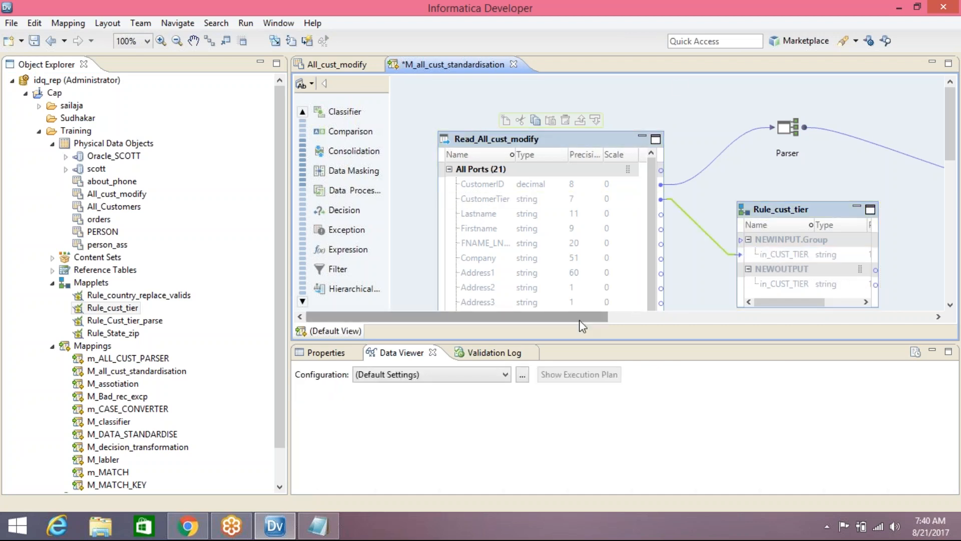
{"action": "double_click", "coordinate": [684, 68]}
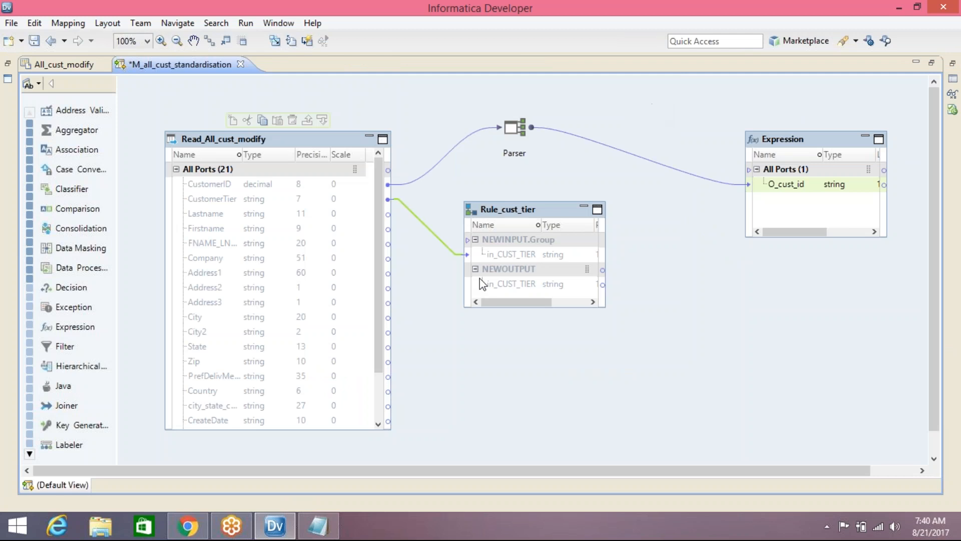
{"action": "left_click_drag", "start_coordinate": [518, 290], "coordinate": [791, 220]}
{"action": "key", "text": "ctrl+s"}
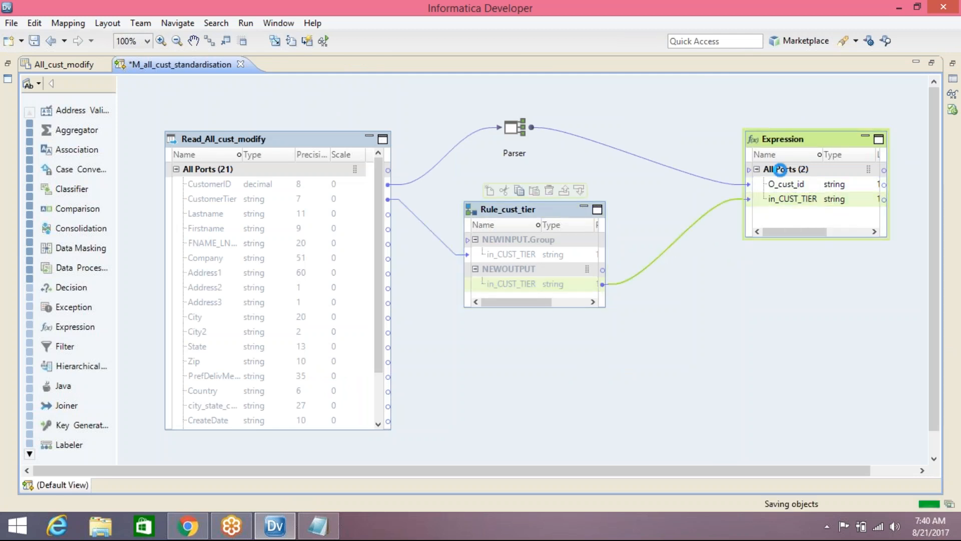
Preview the Expression's data and sort it by in_CUST_TIER in both directions to examine the customer tier values.
{"action": "right_click", "coordinate": [794, 170]}
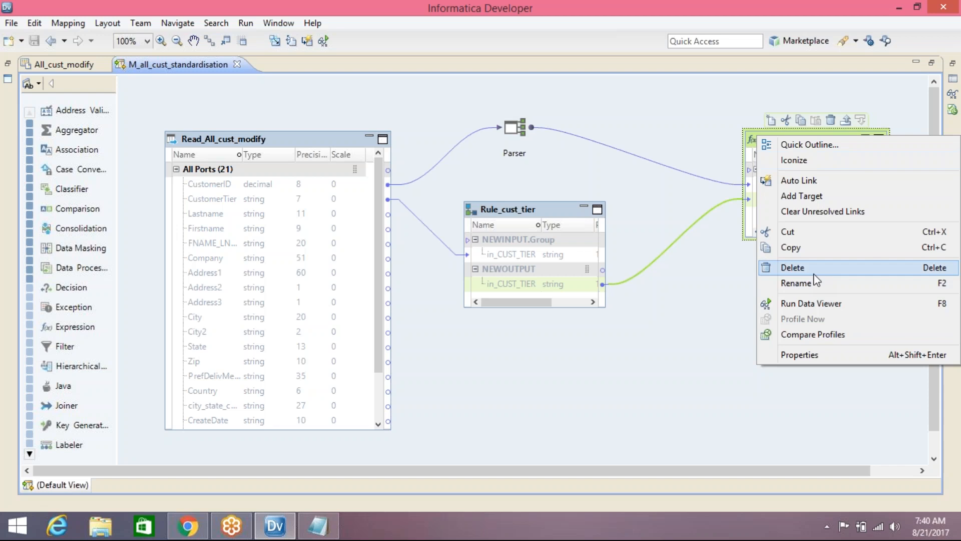
{"action": "left_click", "coordinate": [811, 303]}
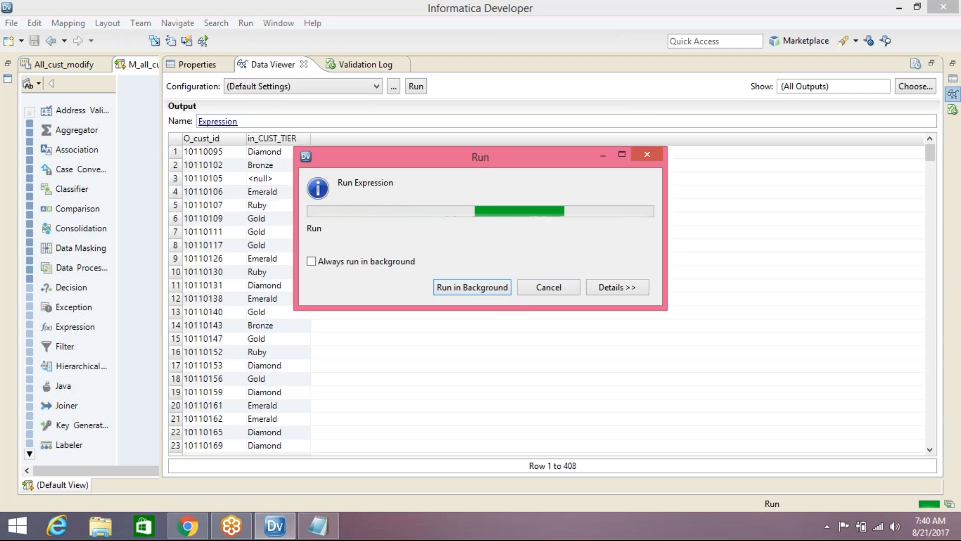
{"action": "left_click", "coordinate": [280, 139]}
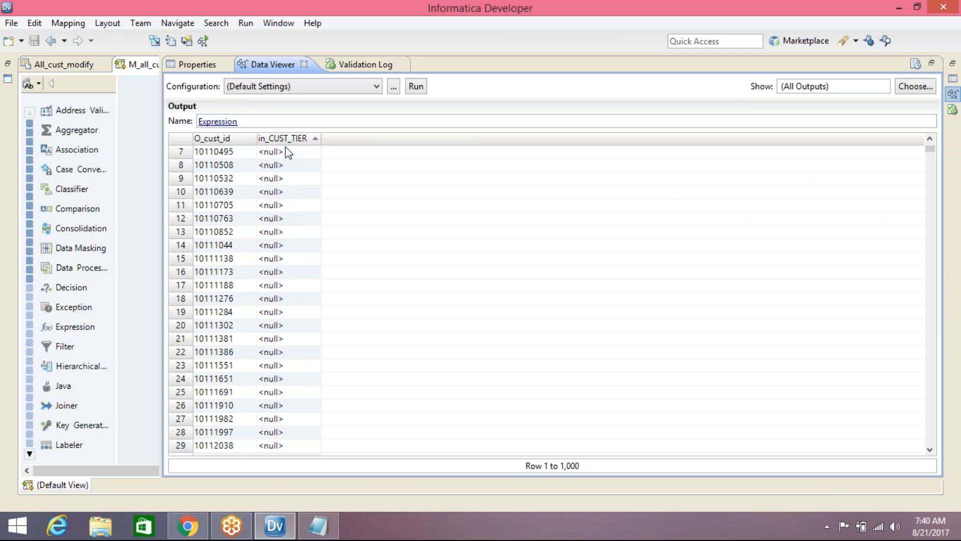
{"action": "left_click", "coordinate": [285, 139]}
{"action": "scroll", "coordinate": [318, 307], "scroll_direction": "down", "scroll_amount": 5}
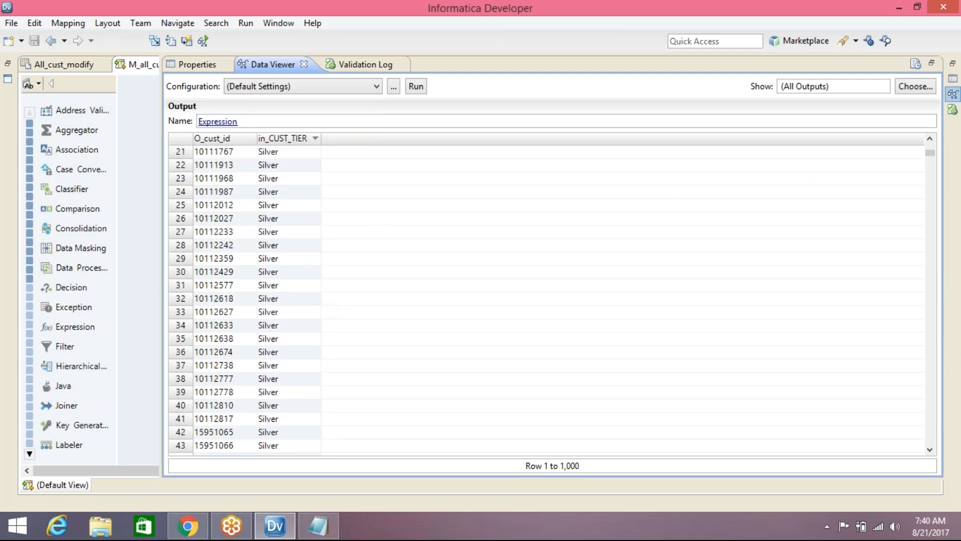
{"action": "left_click_drag", "start_coordinate": [931, 154], "coordinate": [930, 390]}
{"action": "left_click", "coordinate": [141, 132]}
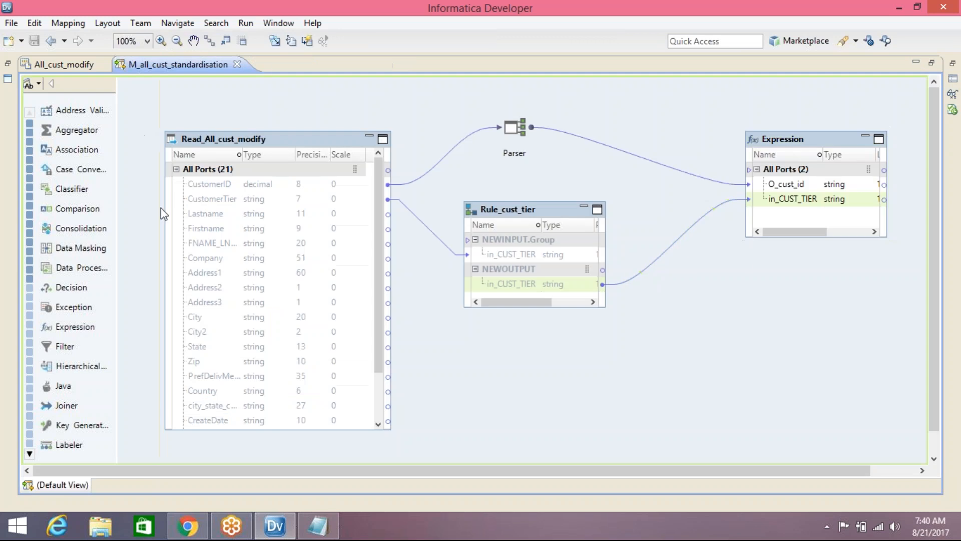
Reduce Rule_cust_tier to an icon, and widen and lengthen the Expression to make room for more ports.
{"action": "left_click", "coordinate": [584, 211]}
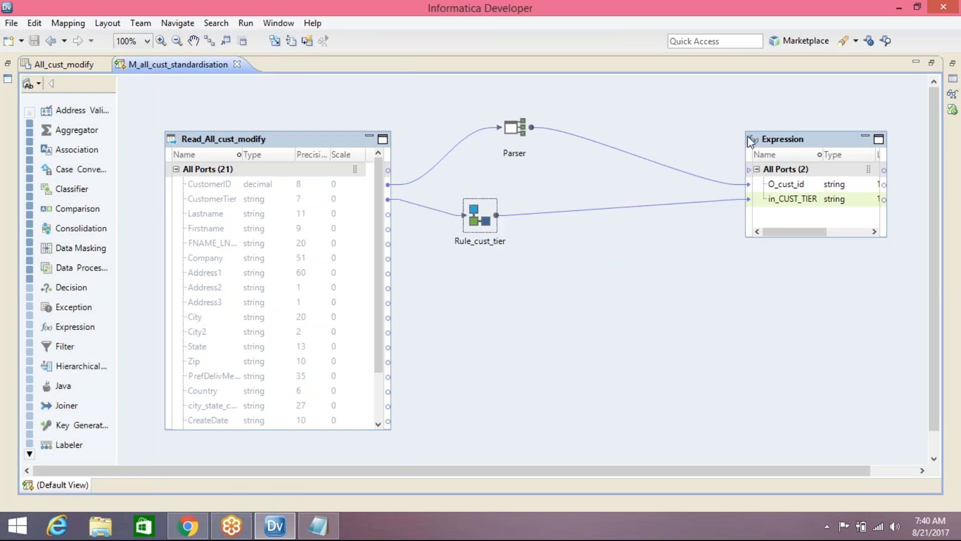
{"action": "left_click_drag", "start_coordinate": [747, 137], "coordinate": [737, 99]}
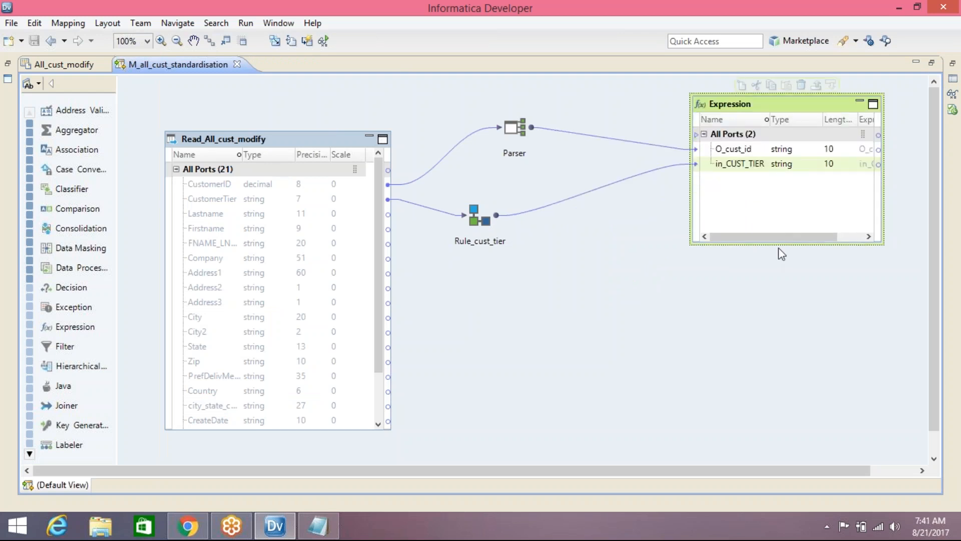
{"action": "left_click_drag", "start_coordinate": [784, 242], "coordinate": [781, 356]}
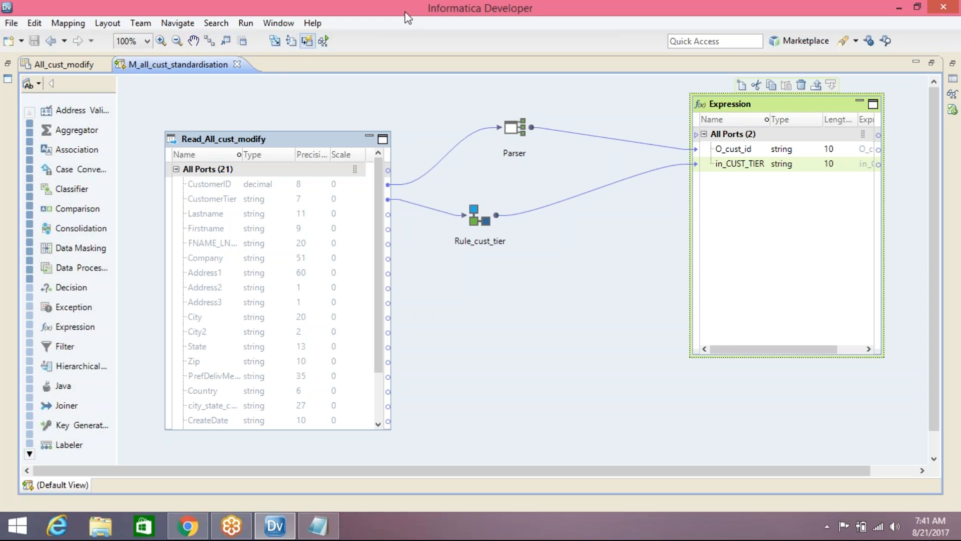
Restore the Parser to full view and link the source's FNAME_LNA... port to it as a new input.
{"action": "left_click", "coordinate": [224, 215]}
{"action": "left_click", "coordinate": [205, 244]}
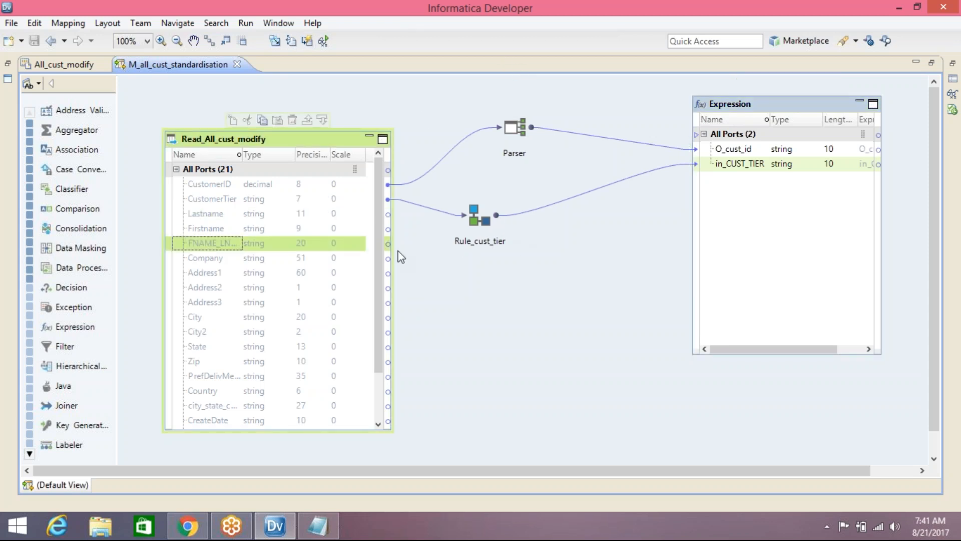
{"action": "double_click", "coordinate": [515, 127]}
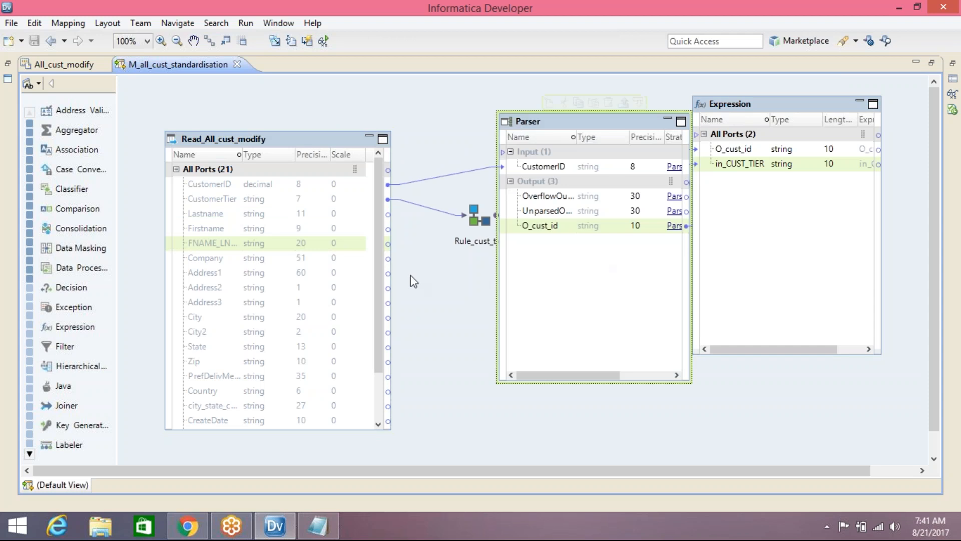
{"action": "left_click", "coordinate": [202, 245]}
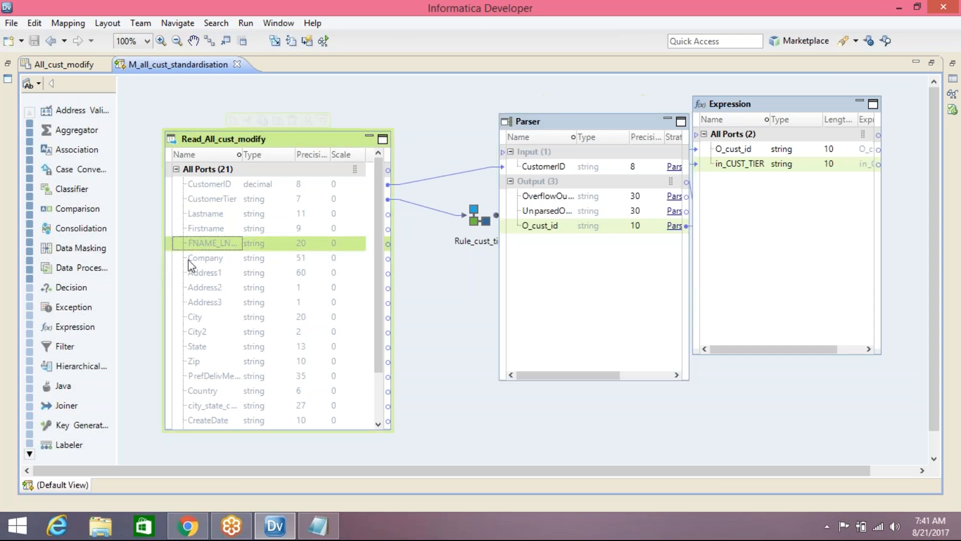
{"action": "left_click_drag", "start_coordinate": [197, 244], "coordinate": [539, 169]}
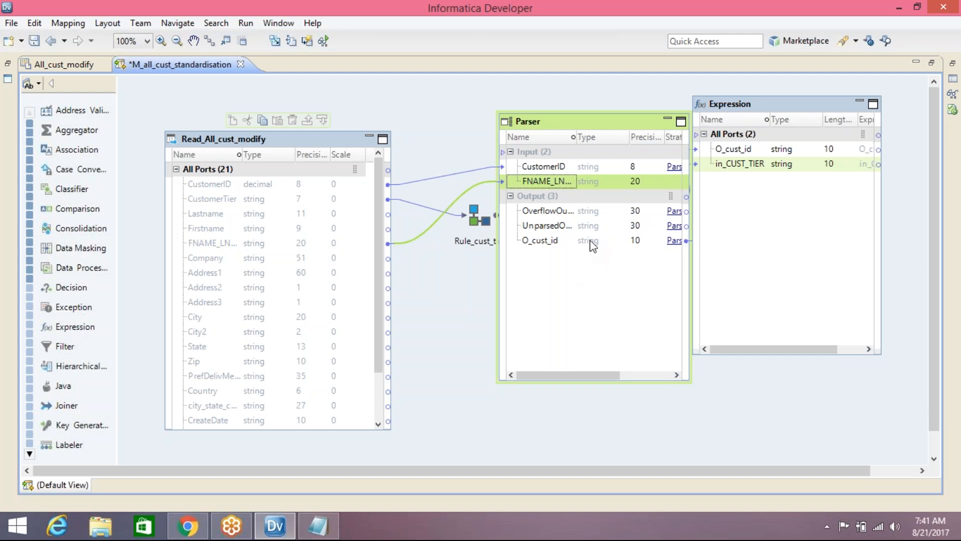
Add a strategy named Parser_fname_lname to the Parser, with FNAME_LNAME as its input.
{"action": "left_click", "coordinate": [609, 125]}
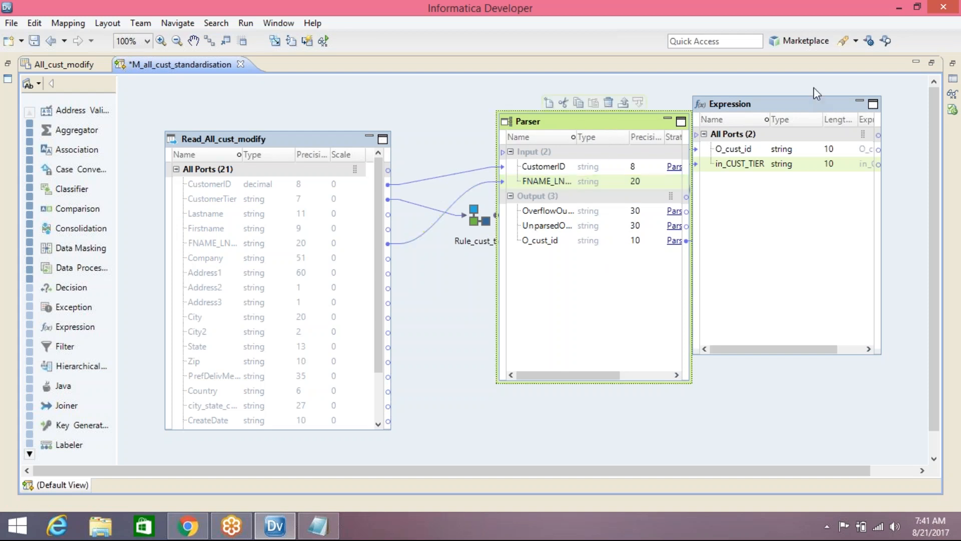
{"action": "left_click", "coordinate": [953, 78]}
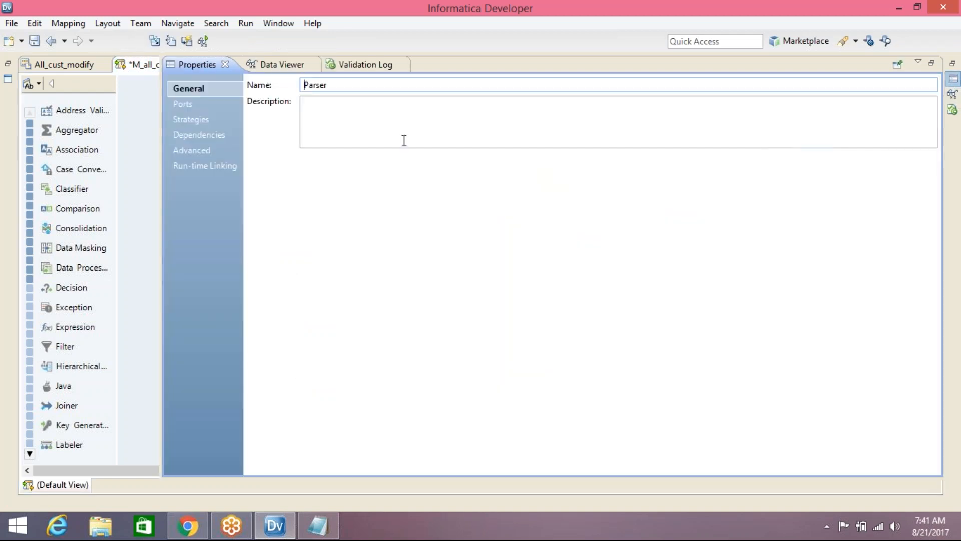
{"action": "left_click", "coordinate": [196, 119]}
{"action": "left_click", "coordinate": [828, 90]}
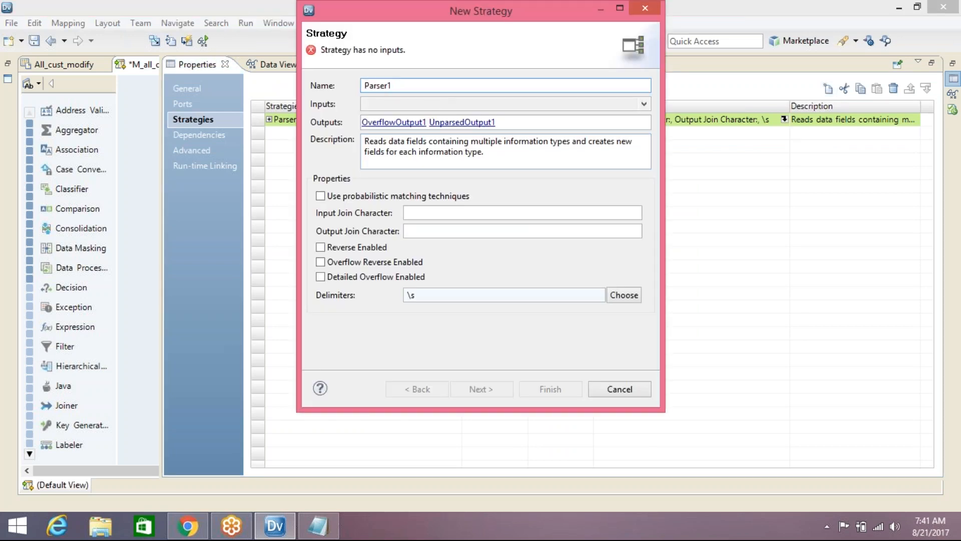
{"action": "key", "text": "BackSpace"}
{"action": "type", "text": "_fname_lname"}
{"action": "left_click", "coordinate": [435, 104]}
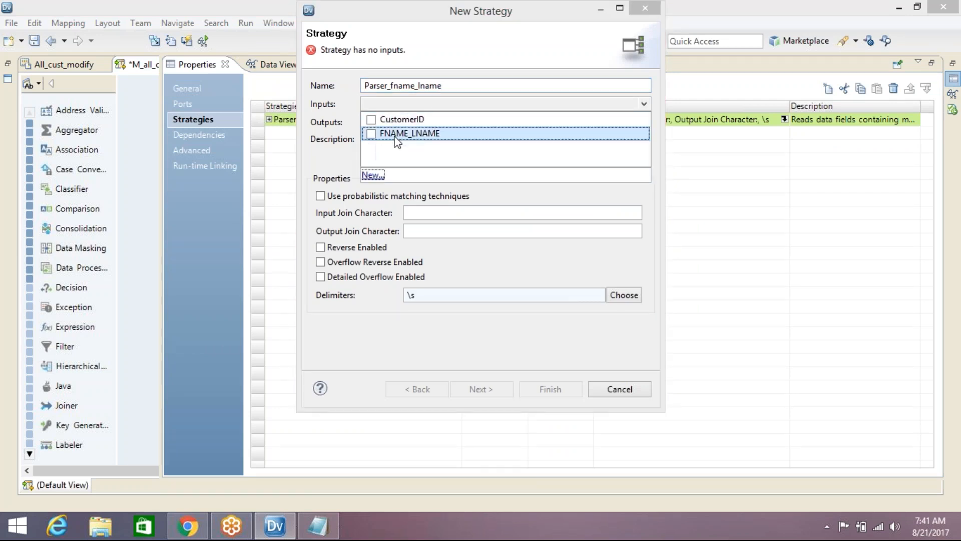
{"action": "left_click", "coordinate": [371, 134]}
{"action": "left_click", "coordinate": [354, 143]}
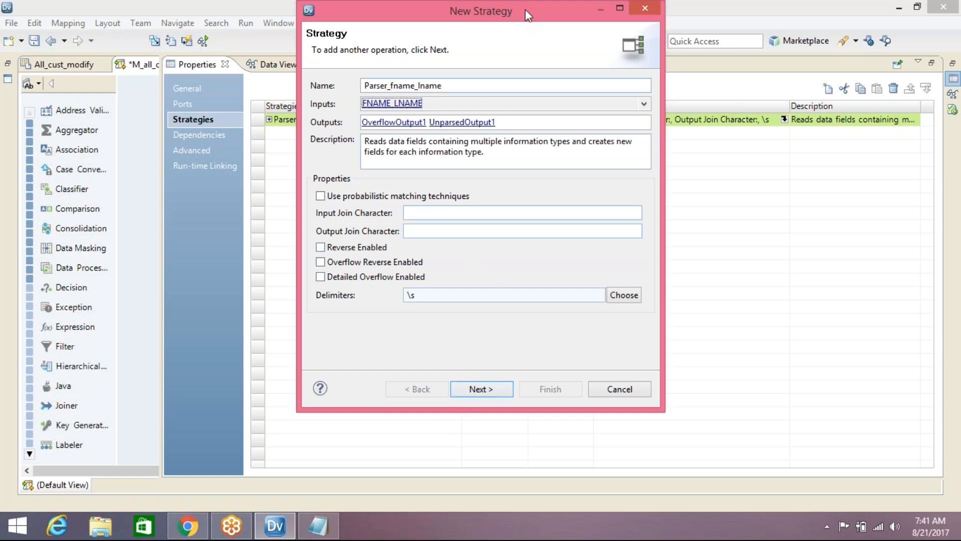
{"action": "left_click_drag", "start_coordinate": [524, 14], "coordinate": [536, 26]}
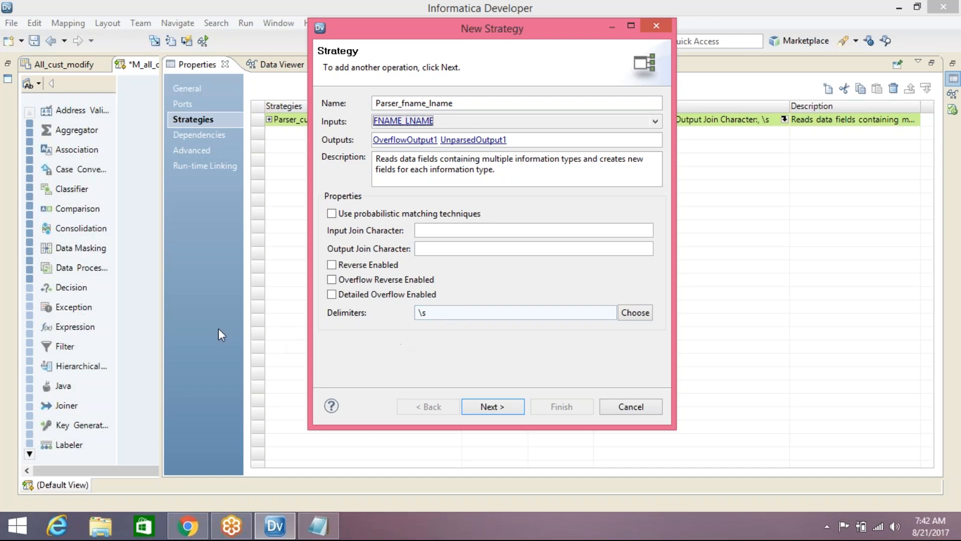
Add a Parse using Token Set operation to the new strategy, with its token defined by a regular expression.
{"action": "left_click", "coordinate": [491, 407]}
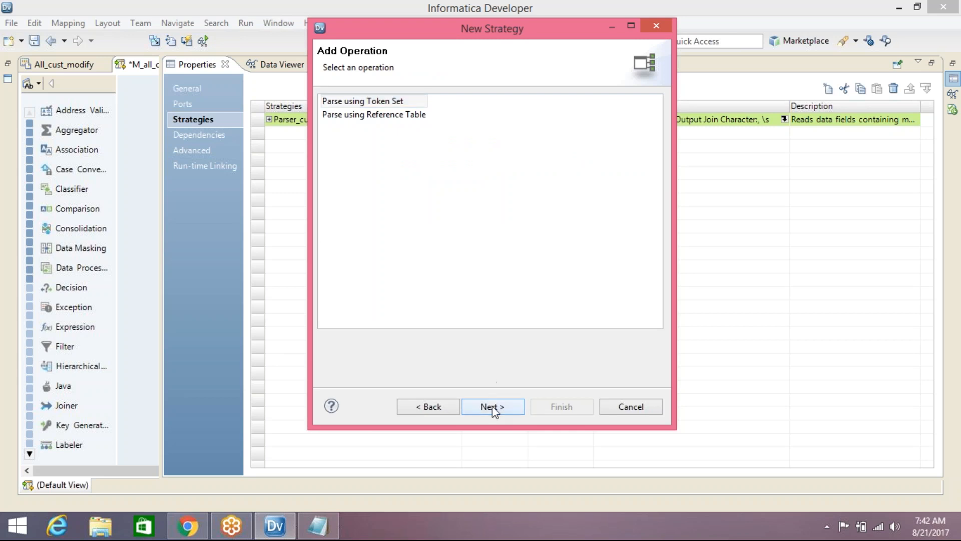
{"action": "left_click", "coordinate": [491, 406]}
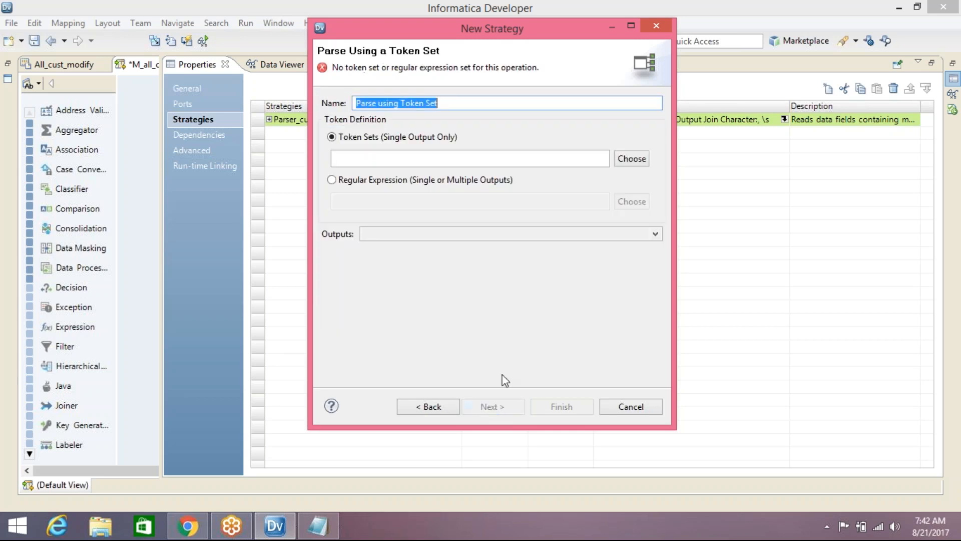
{"action": "left_click", "coordinate": [358, 179]}
{"action": "left_click", "coordinate": [370, 200]}
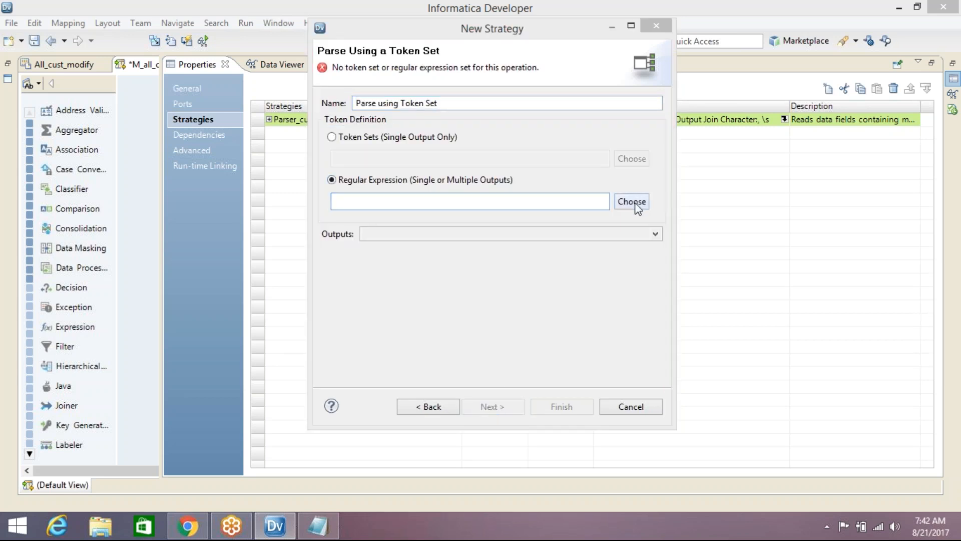
Start a new regular expression for the operation and name it regex_fname_lname.
{"action": "left_click", "coordinate": [633, 202]}
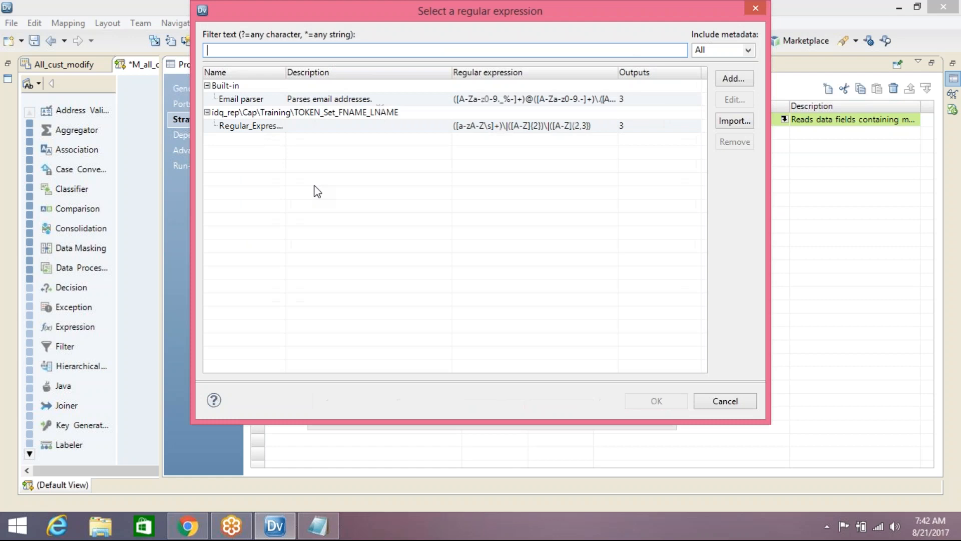
{"action": "left_click", "coordinate": [732, 79]}
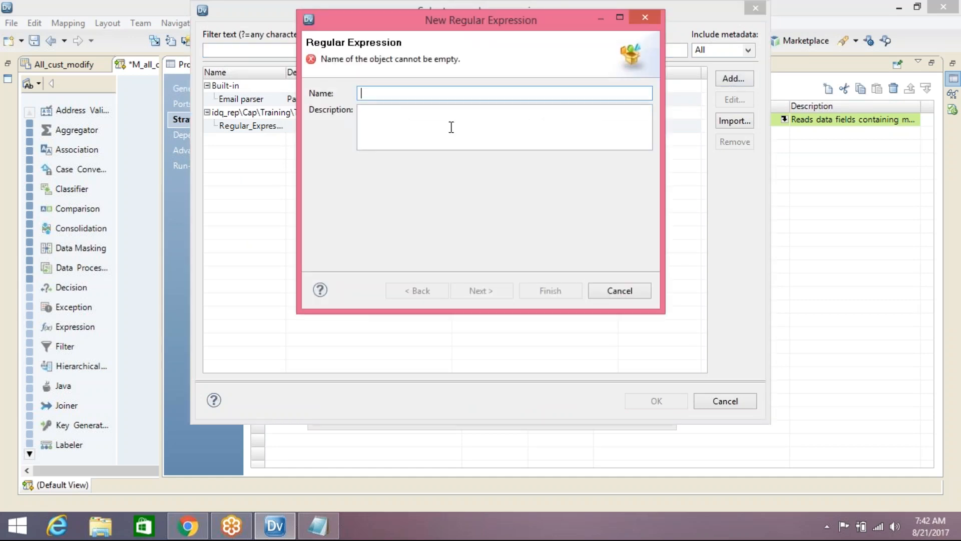
{"action": "type", "text": "re"}
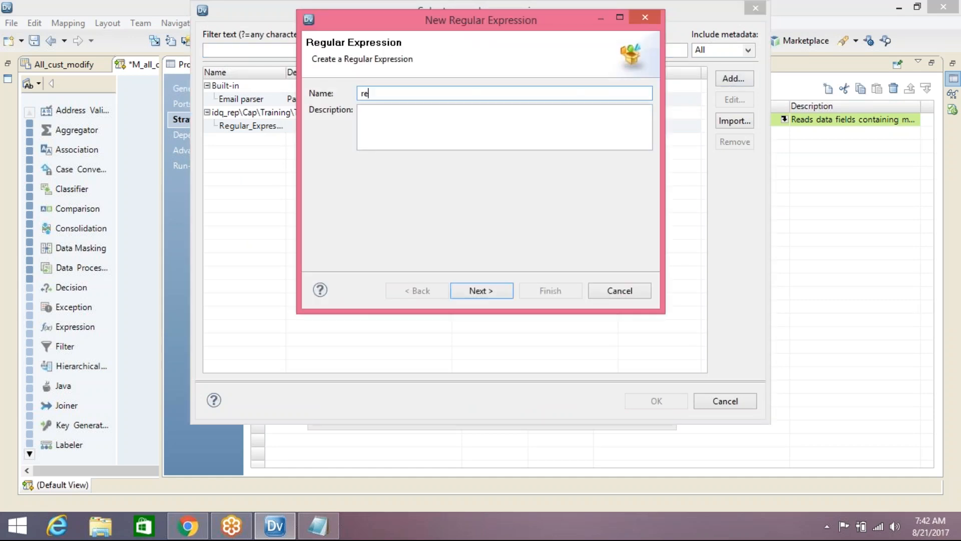
{"action": "type", "text": "gex_fname_lname"}
{"action": "left_click", "coordinate": [475, 292]}
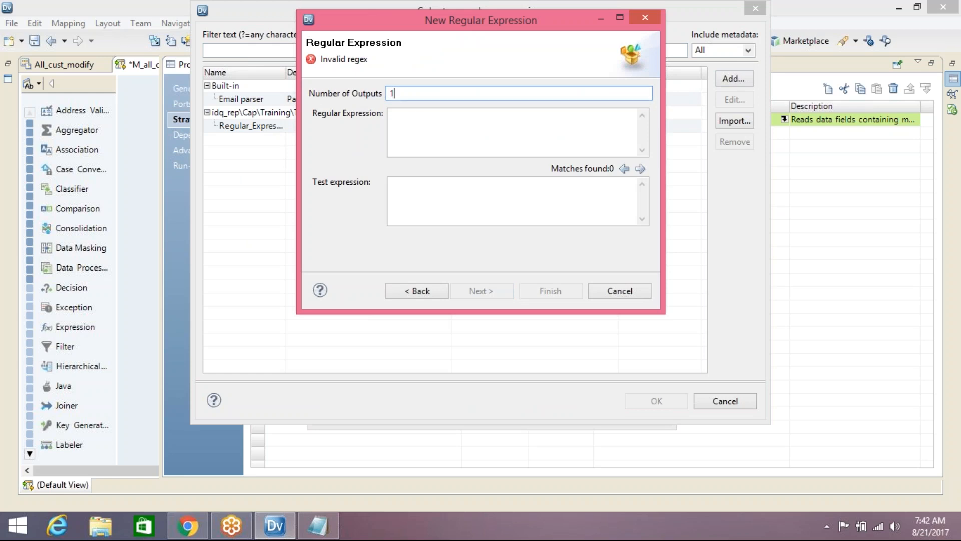
Give the regular expression 2 outputs and the pattern \w_\w, and assign it to the token set operation.
{"action": "key", "text": "BackSpace"}
{"action": "type", "text": "2"}
{"action": "left_click", "coordinate": [403, 133]}
{"action": "type", "text": "\\w"}
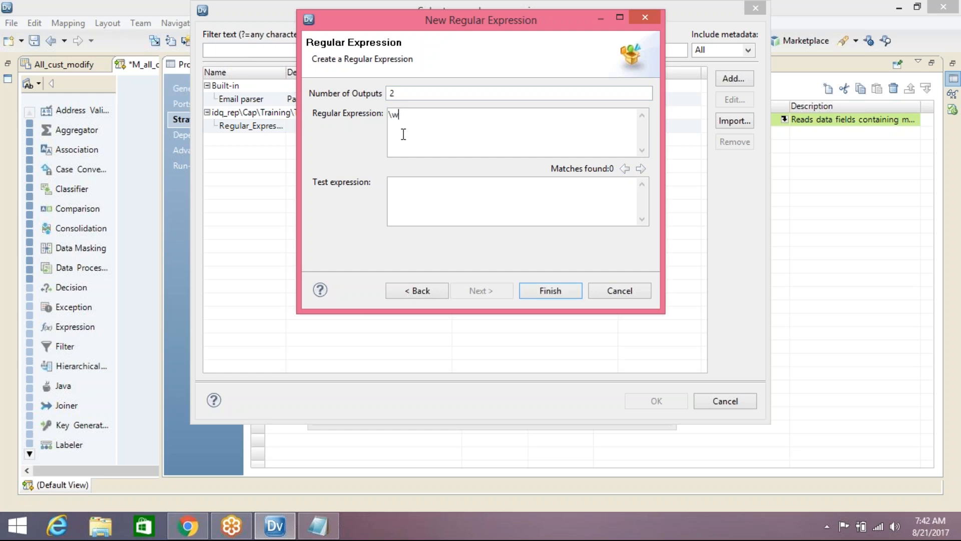
{"action": "type", "text": "_\\"}
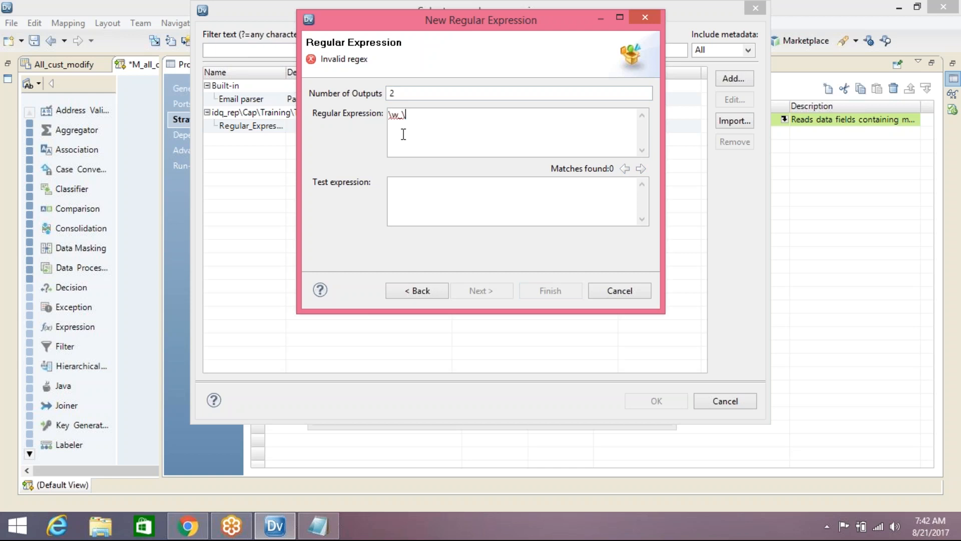
{"action": "type", "text": "w"}
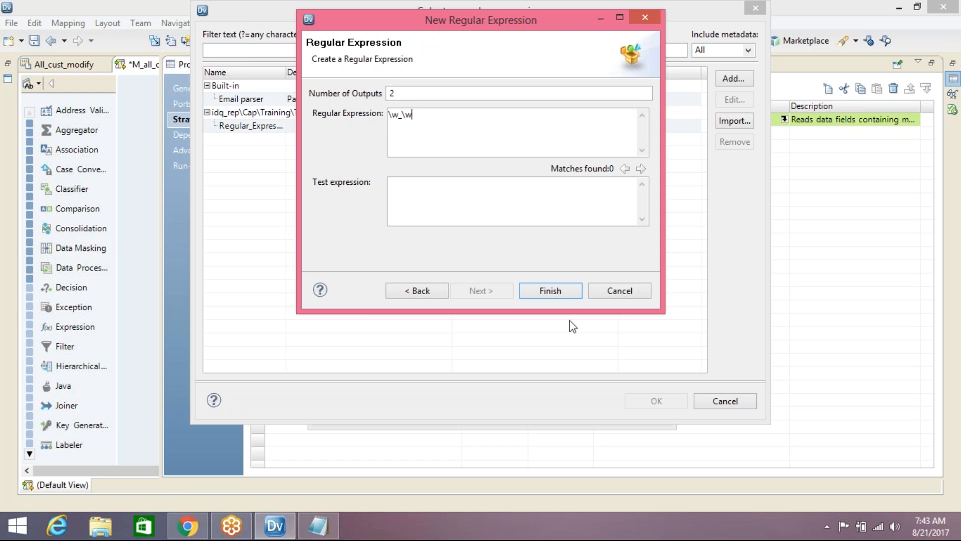
{"action": "left_click", "coordinate": [554, 292]}
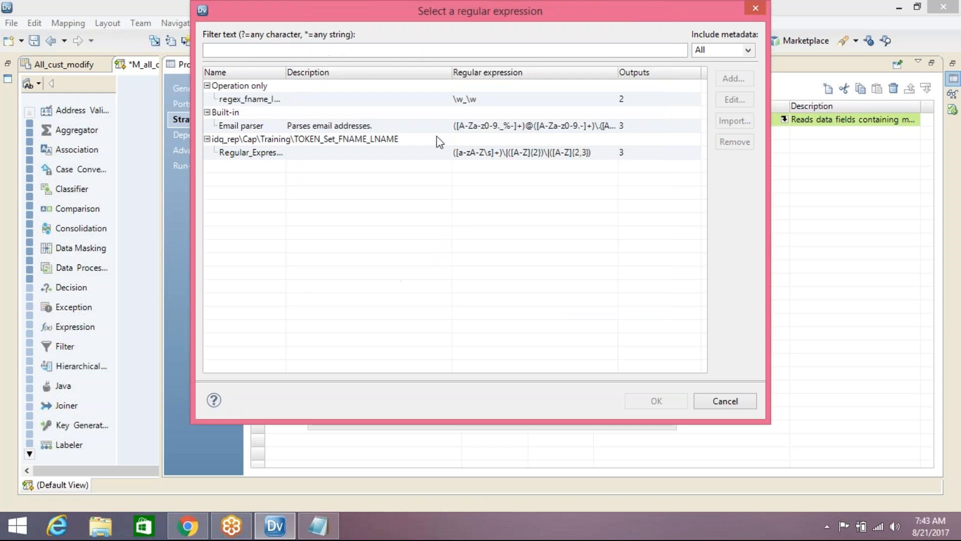
{"action": "left_click", "coordinate": [277, 99]}
{"action": "left_click", "coordinate": [660, 403]}
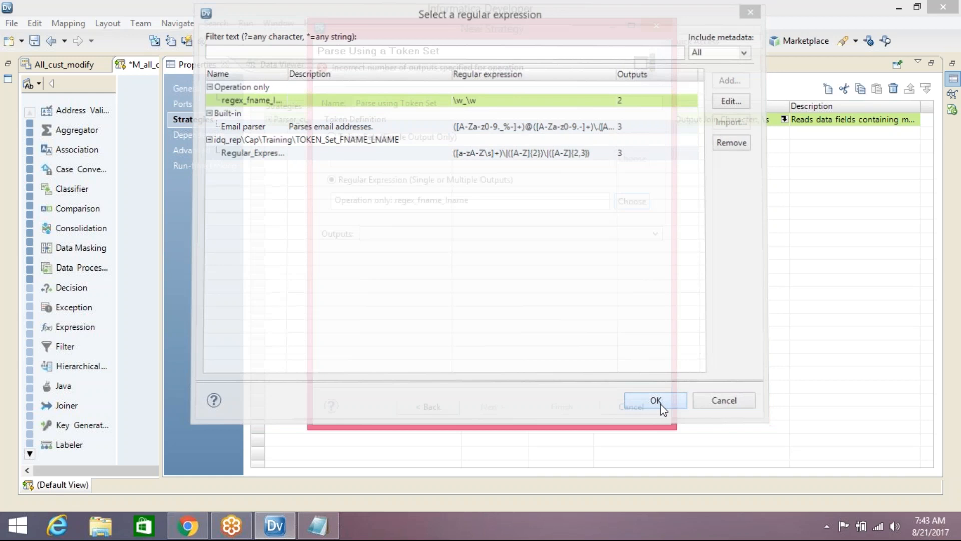
Create the operation outputs fname and lname, finish the Parser_fname_lname strategy and save the mapping.
{"action": "left_click", "coordinate": [386, 235]}
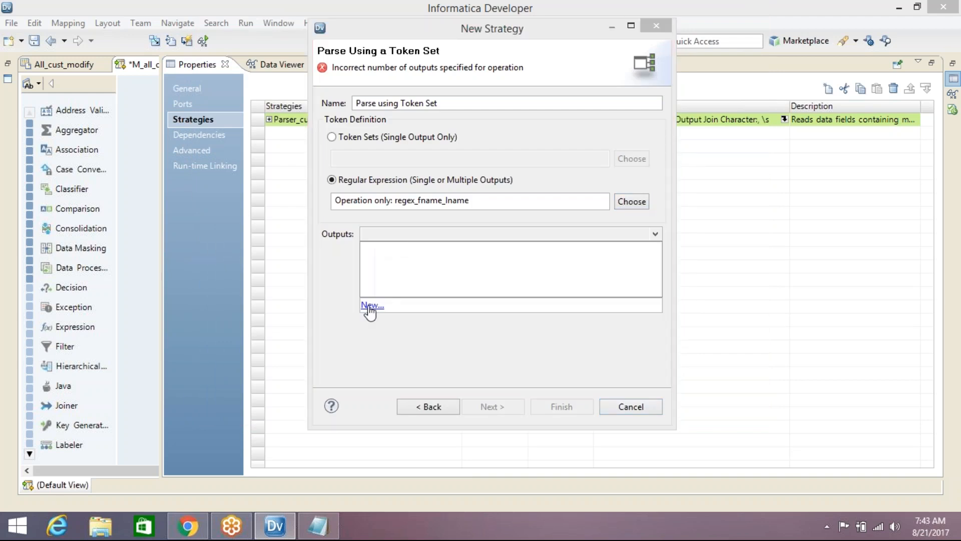
{"action": "left_click", "coordinate": [372, 305]}
{"action": "left_click", "coordinate": [390, 155]}
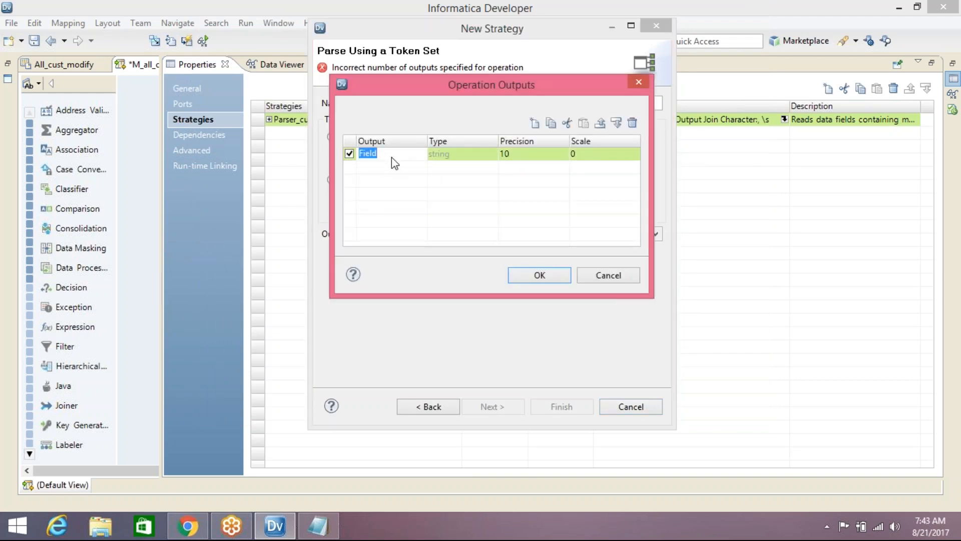
{"action": "type", "text": "fname"}
{"action": "left_click", "coordinate": [536, 125]}
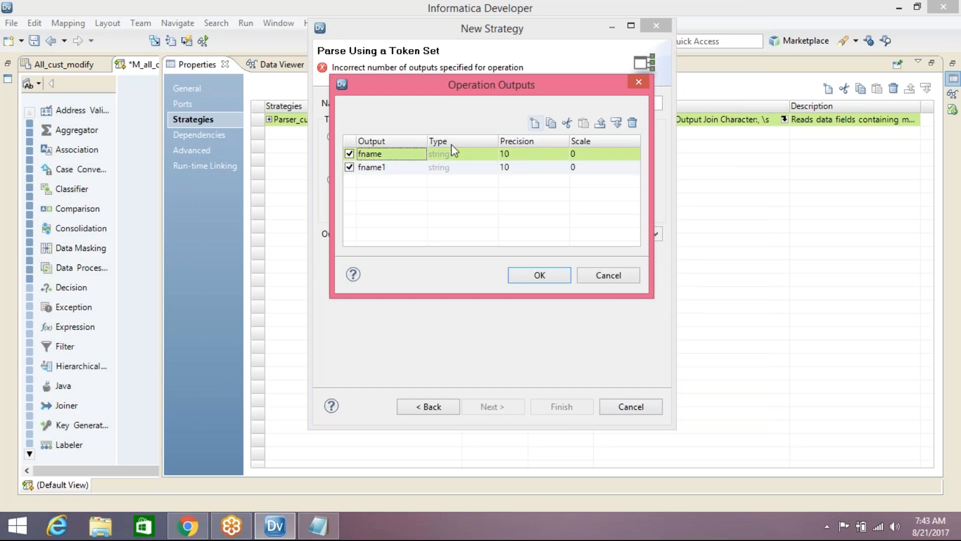
{"action": "left_click", "coordinate": [409, 167]}
{"action": "type", "text": "lname"}
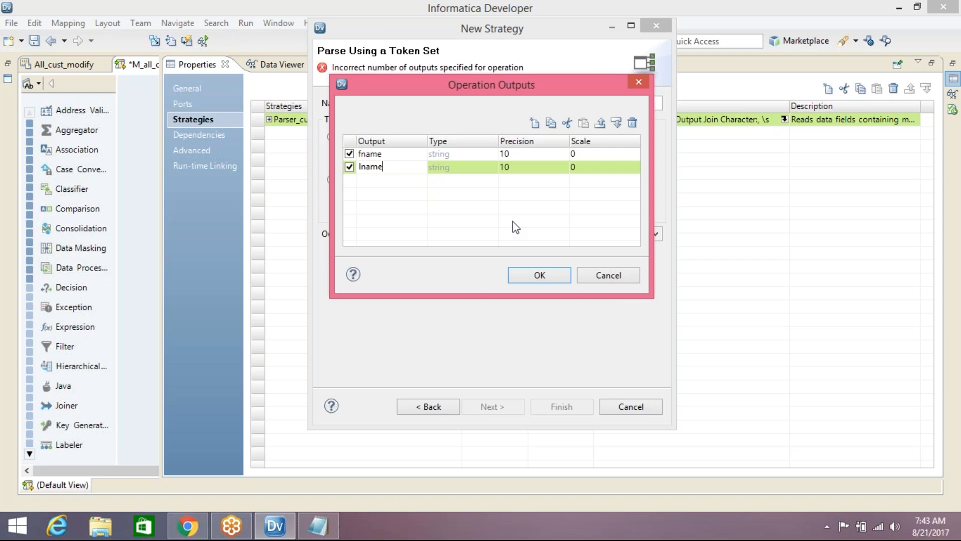
{"action": "left_click", "coordinate": [539, 275]}
{"action": "left_click", "coordinate": [553, 409]}
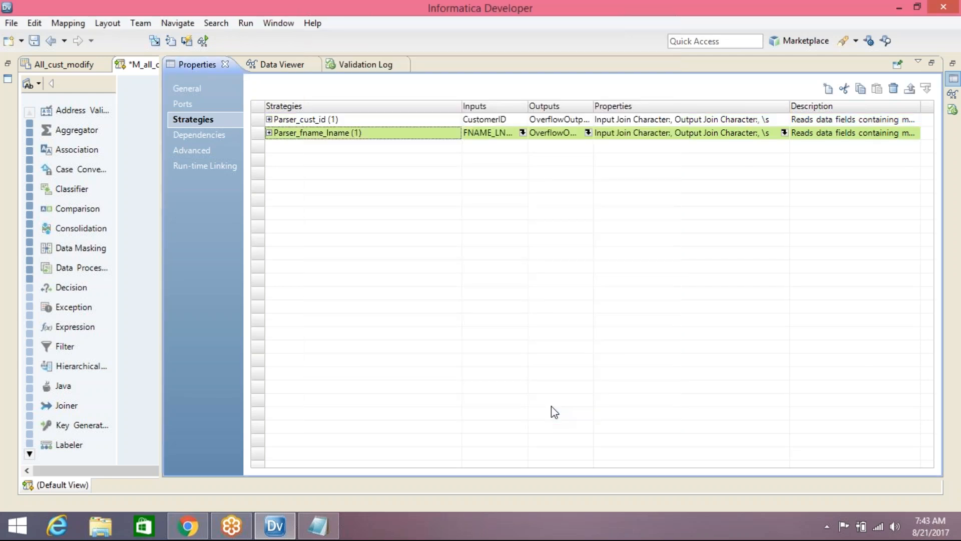
{"action": "left_click", "coordinate": [34, 41]}
Move the Parser away from the Expression, link its fname and lname outputs into the Expression as new ports, and save the mapping.
{"action": "left_click", "coordinate": [153, 134]}
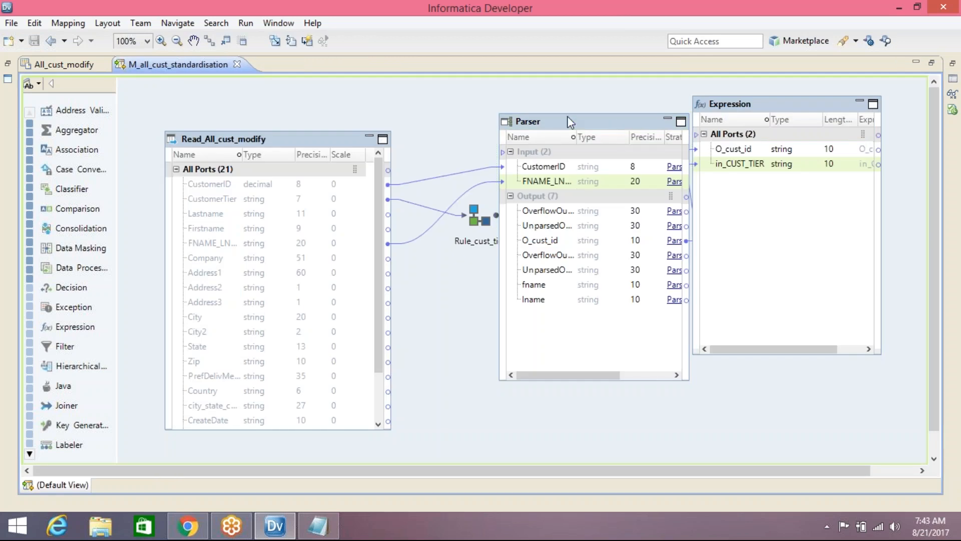
{"action": "left_click_drag", "start_coordinate": [567, 116], "coordinate": [514, 116]}
{"action": "left_click", "coordinate": [482, 291]}
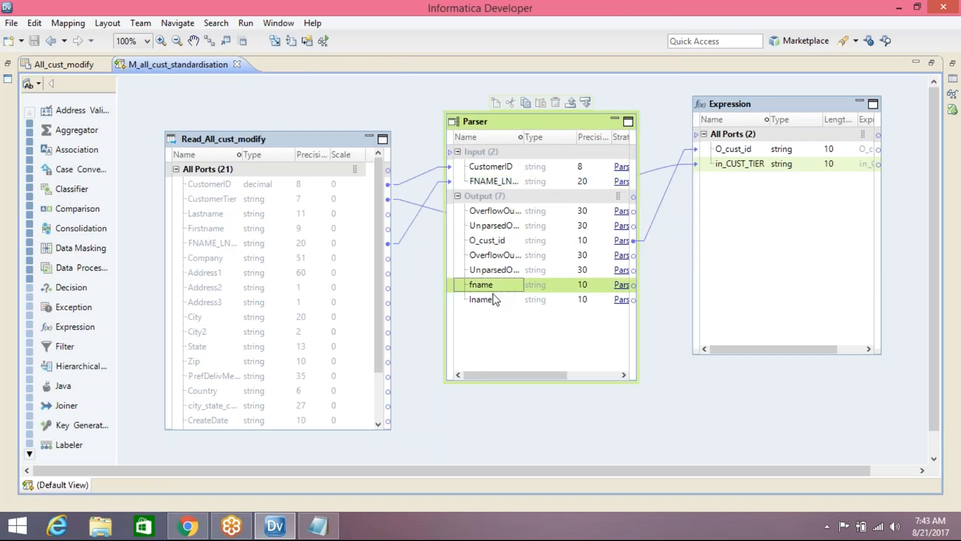
{"action": "left_click_drag", "start_coordinate": [486, 284], "coordinate": [711, 210]}
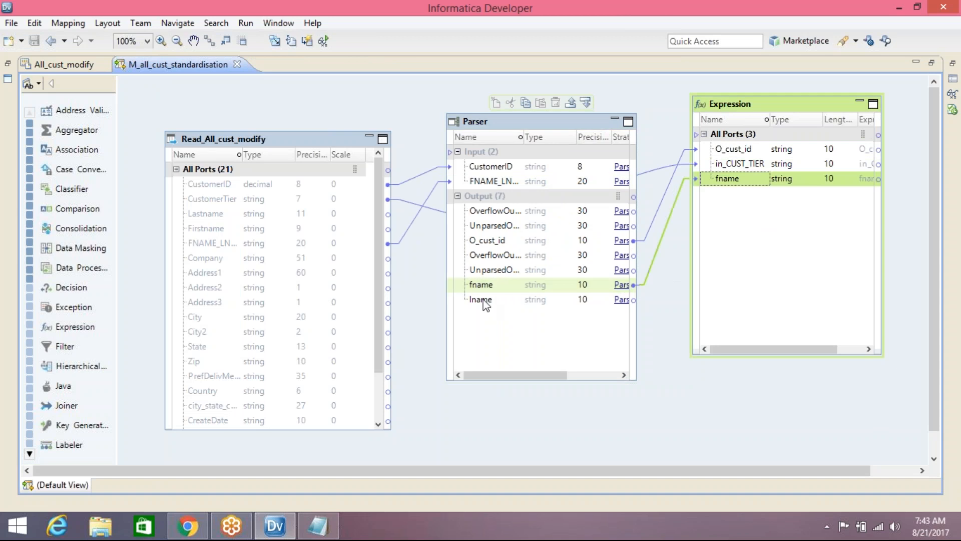
{"action": "left_click_drag", "start_coordinate": [488, 300], "coordinate": [735, 239]}
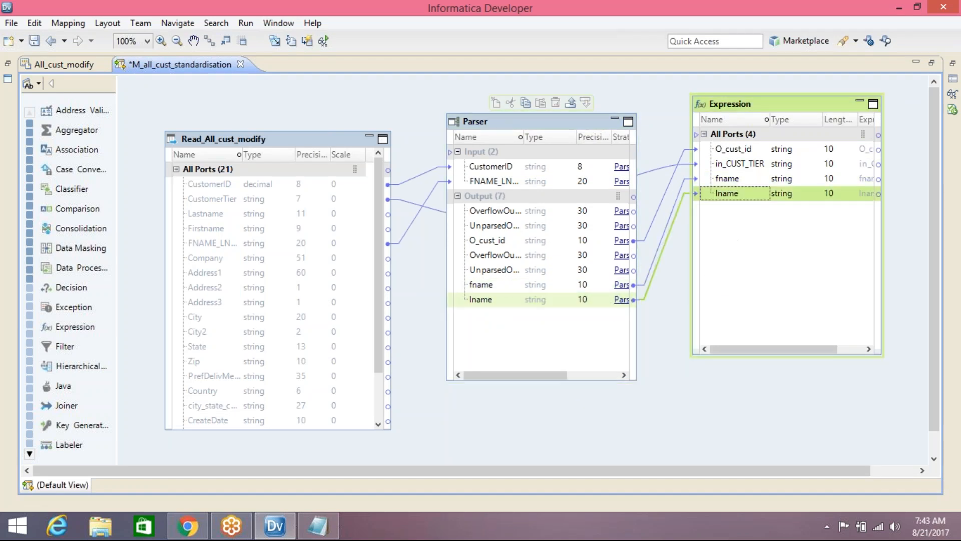
{"action": "key", "text": "ctrl+s"}
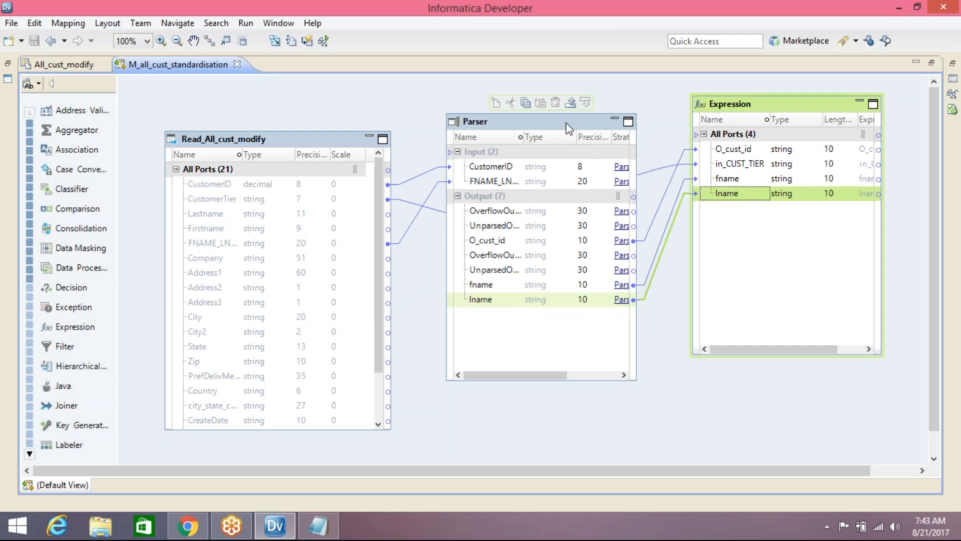
Preview the Expression's data to examine the parsed fname and lname values.
{"action": "right_click", "coordinate": [775, 103]}
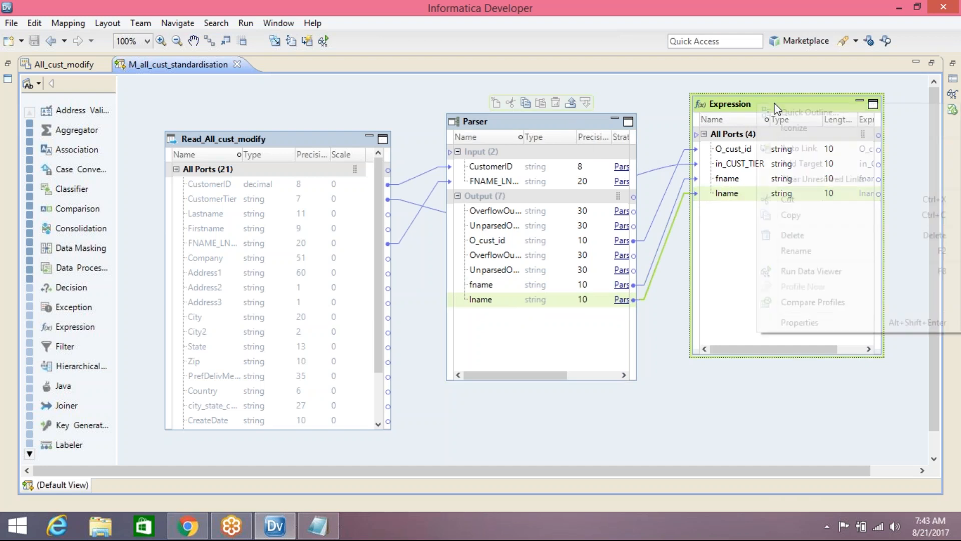
{"action": "left_click", "coordinate": [828, 271]}
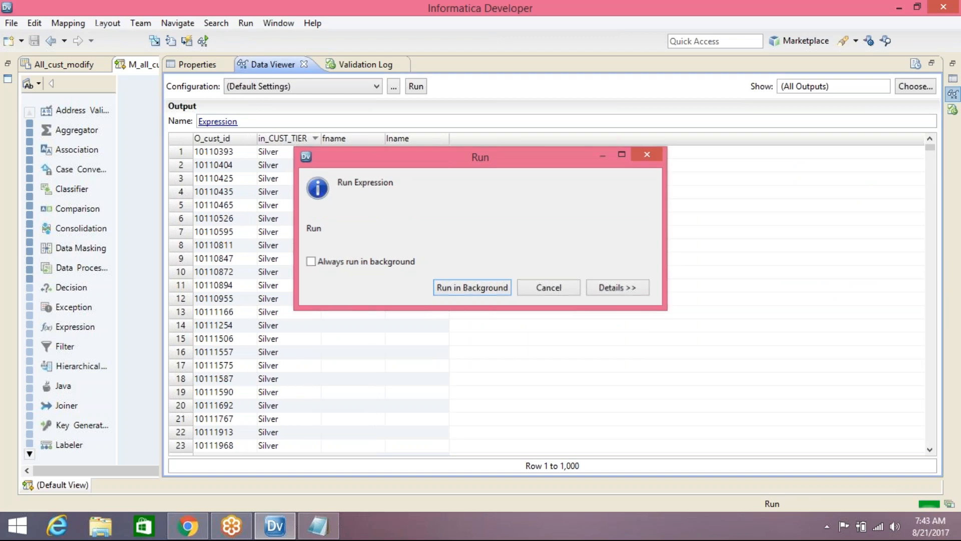
{"action": "left_click", "coordinate": [161, 125]}
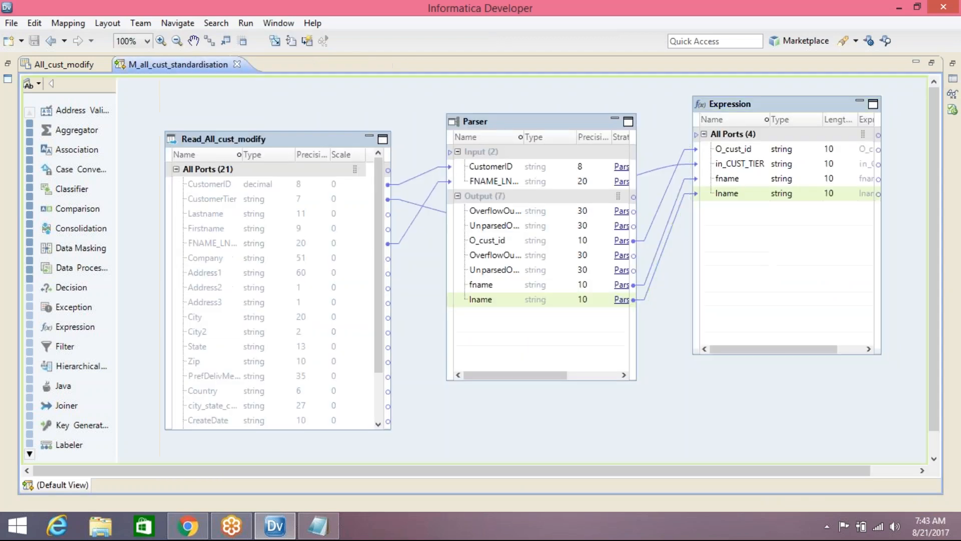
Open the properties of the token set operation in the Parser's Parser_fname_lname strategy.
{"action": "left_click", "coordinate": [554, 122]}
{"action": "right_click", "coordinate": [554, 122]}
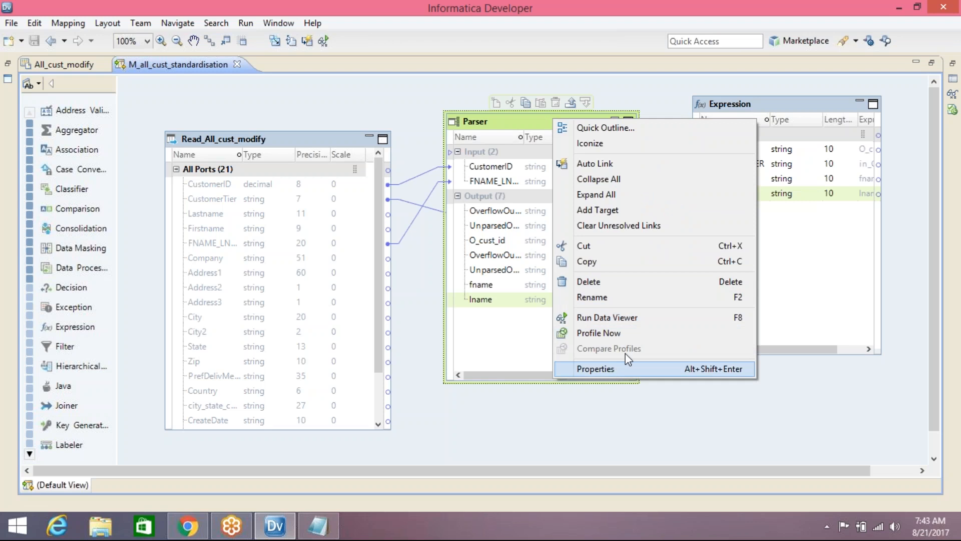
{"action": "left_click", "coordinate": [498, 300]}
{"action": "left_click", "coordinate": [495, 270]}
{"action": "double_click", "coordinate": [541, 128]}
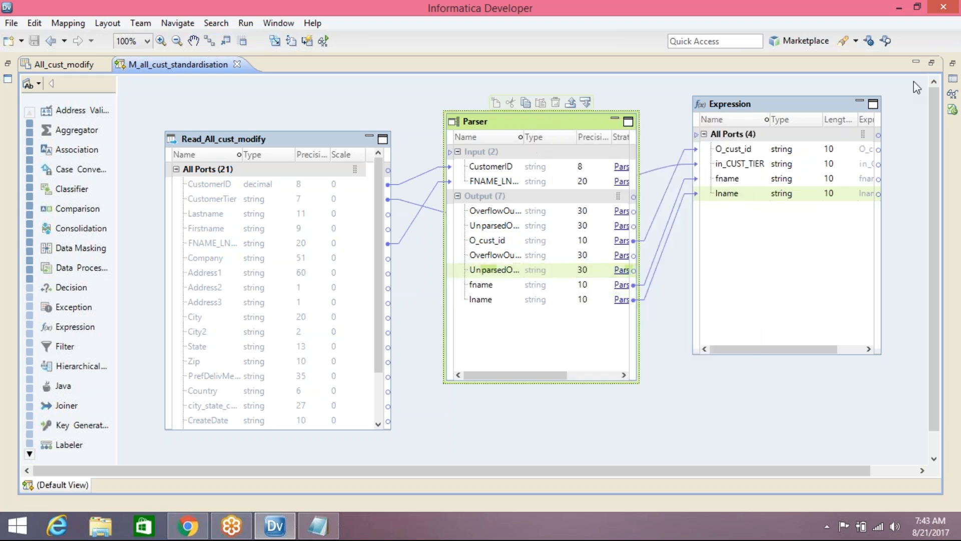
{"action": "left_click", "coordinate": [210, 119]}
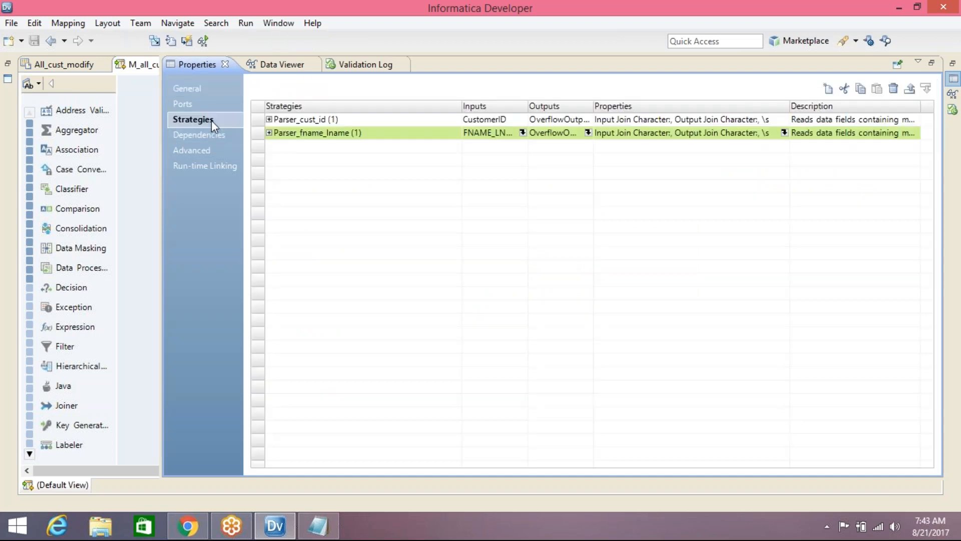
{"action": "left_click", "coordinate": [269, 133]}
{"action": "left_click", "coordinate": [783, 149]}
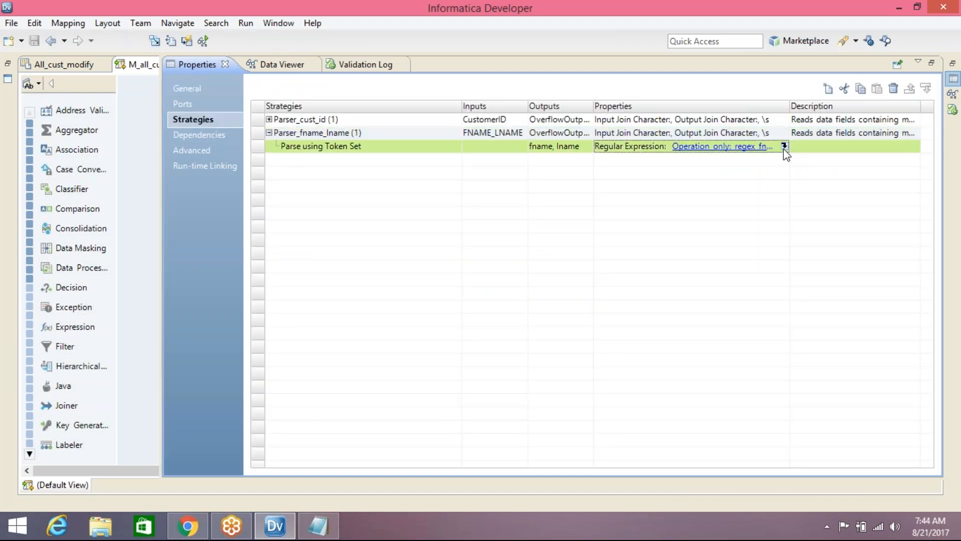
{"action": "left_click", "coordinate": [784, 147]}
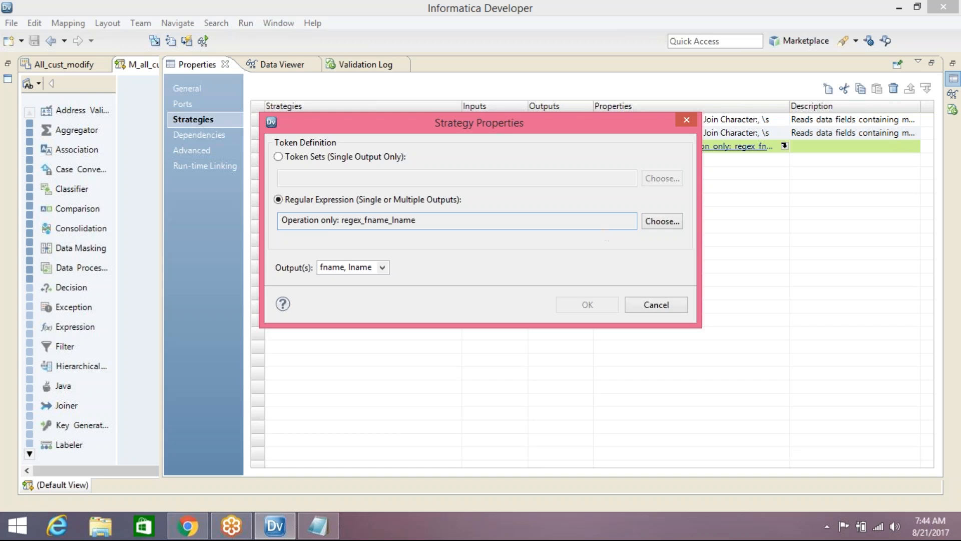
Change the pattern of the regex_fname_lname regular expression to (\w)_(\w), grouping each name part in parentheses.
{"action": "left_click", "coordinate": [663, 221]}
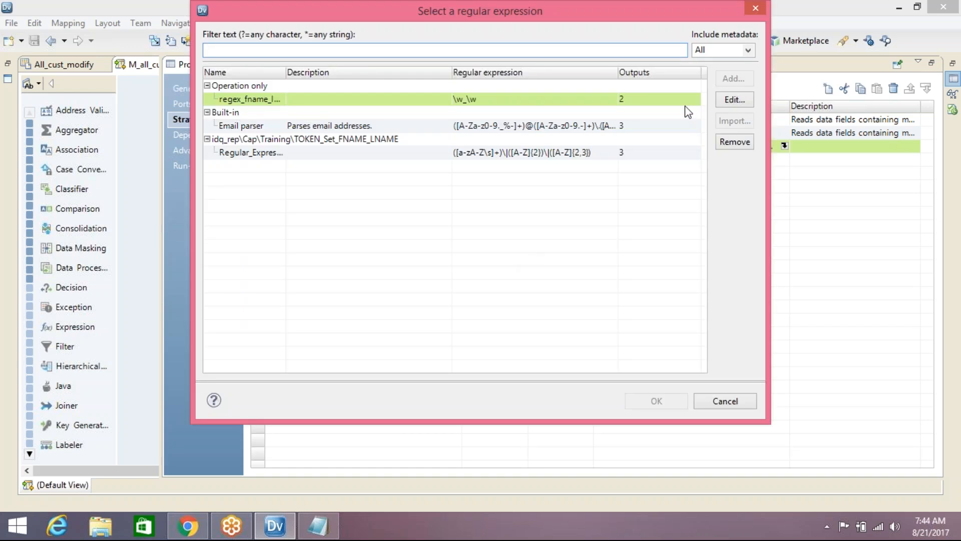
{"action": "left_click", "coordinate": [736, 101]}
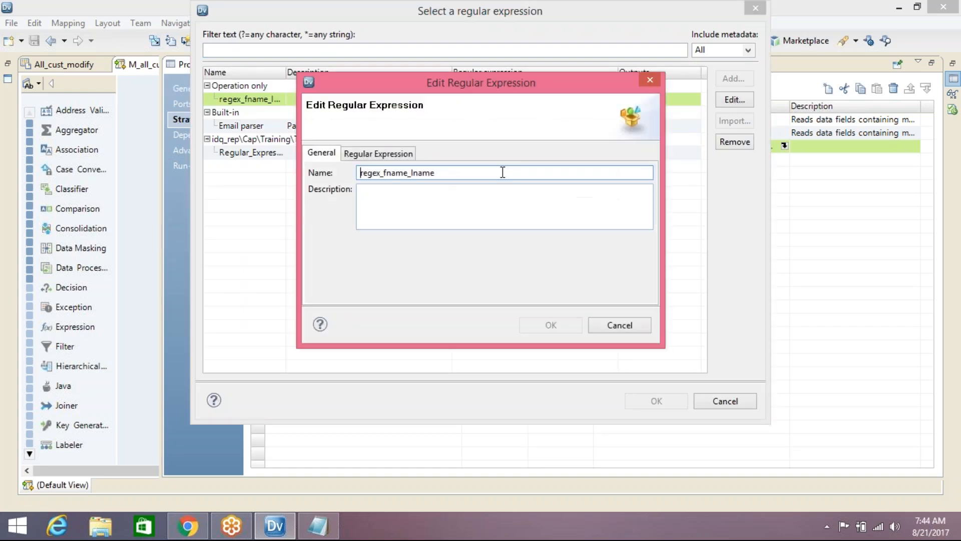
{"action": "left_click", "coordinate": [359, 155]}
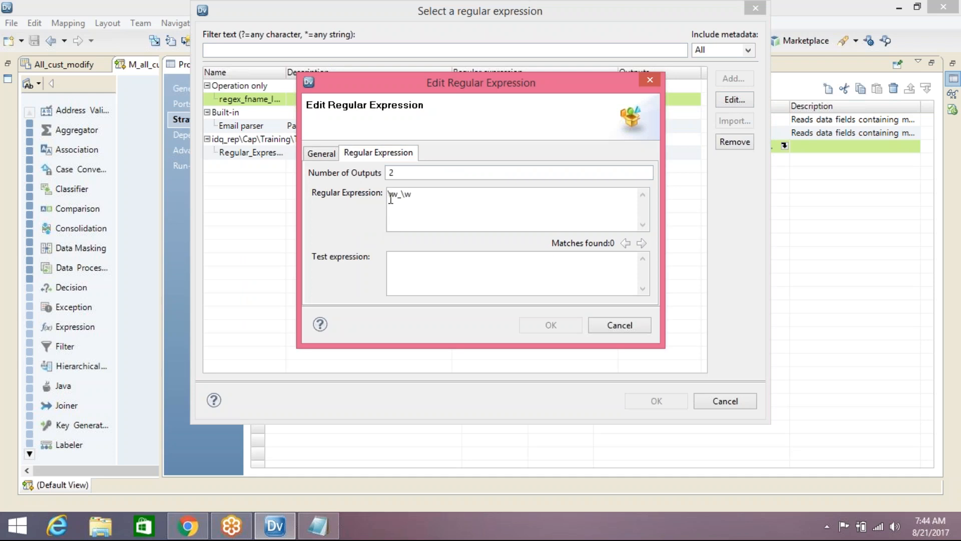
{"action": "type", "text": "("}
{"action": "key", "text": "Right"}
{"action": "key", "text": "Right"}
{"action": "type", "text": ")_("}
{"action": "key", "text": "Right"}
{"action": "key", "text": "Right"}
{"action": "type", "text": ")"}
{"action": "left_click", "coordinate": [557, 326]}
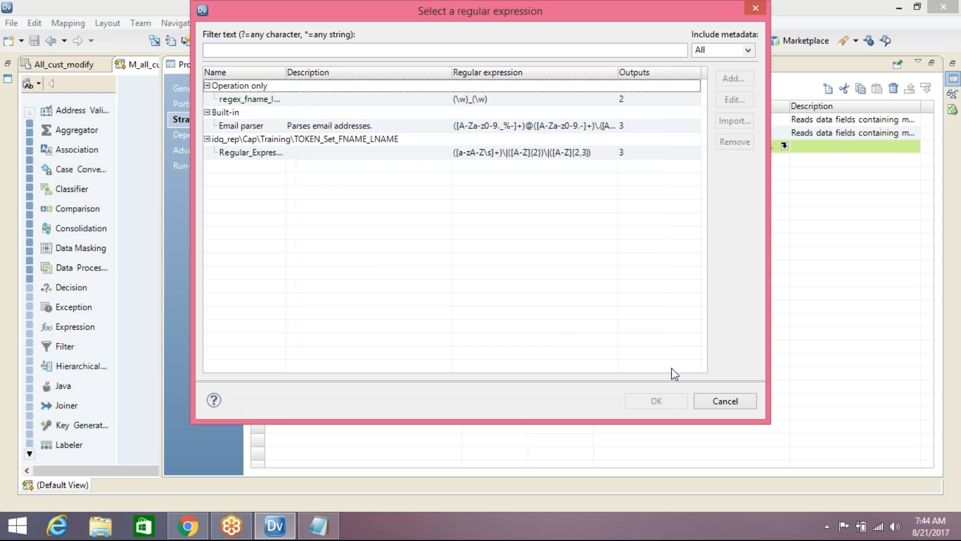
Assign the edited regex_fname_lname expression to the token set operation and save the mapping.
{"action": "left_click", "coordinate": [310, 99]}
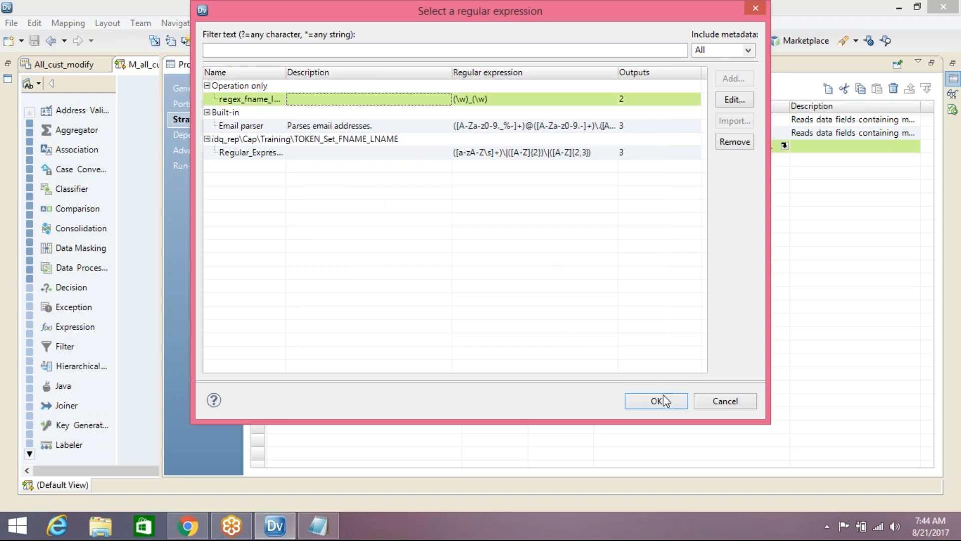
{"action": "left_click", "coordinate": [668, 405]}
{"action": "left_click", "coordinate": [603, 304]}
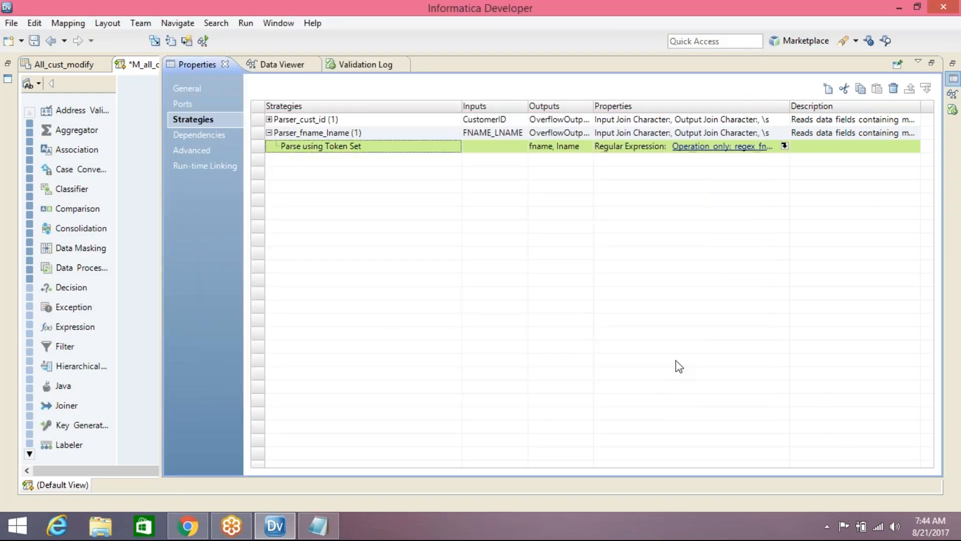
{"action": "left_click", "coordinate": [35, 41]}
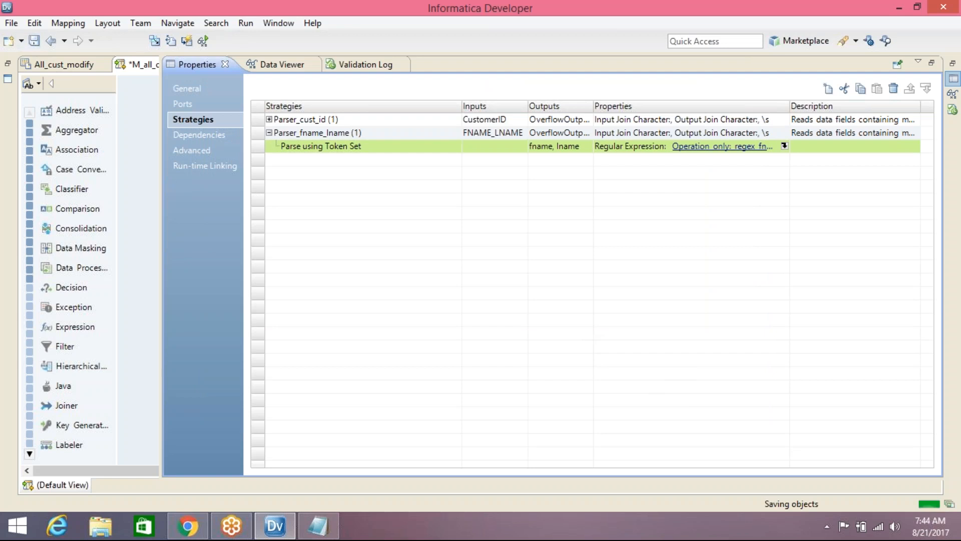
Preview the Parser's output data, widening the UnparsedOutput1 column to examine the unparsed names beside fname and lname.
{"action": "left_click", "coordinate": [158, 160]}
{"action": "left_click", "coordinate": [551, 122]}
{"action": "right_click", "coordinate": [570, 123]}
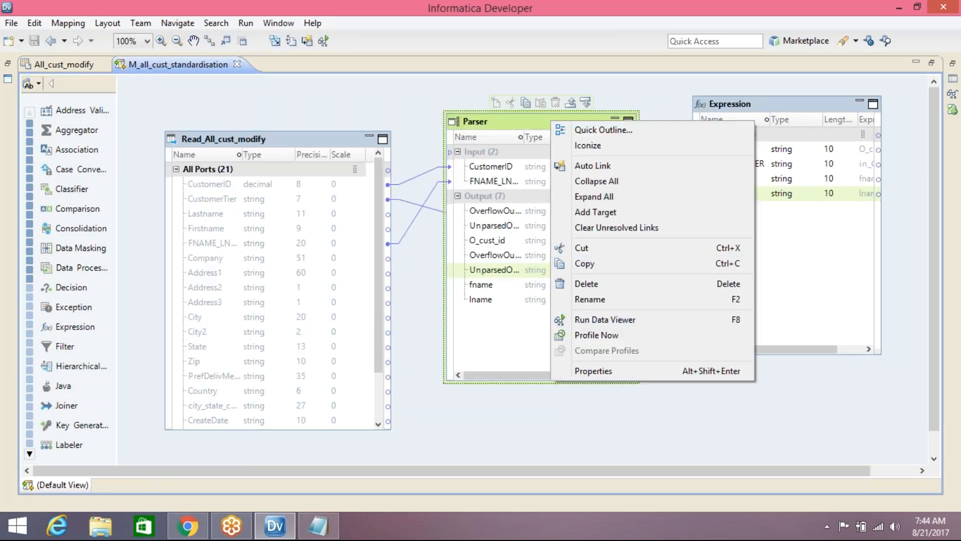
{"action": "left_click", "coordinate": [627, 319]}
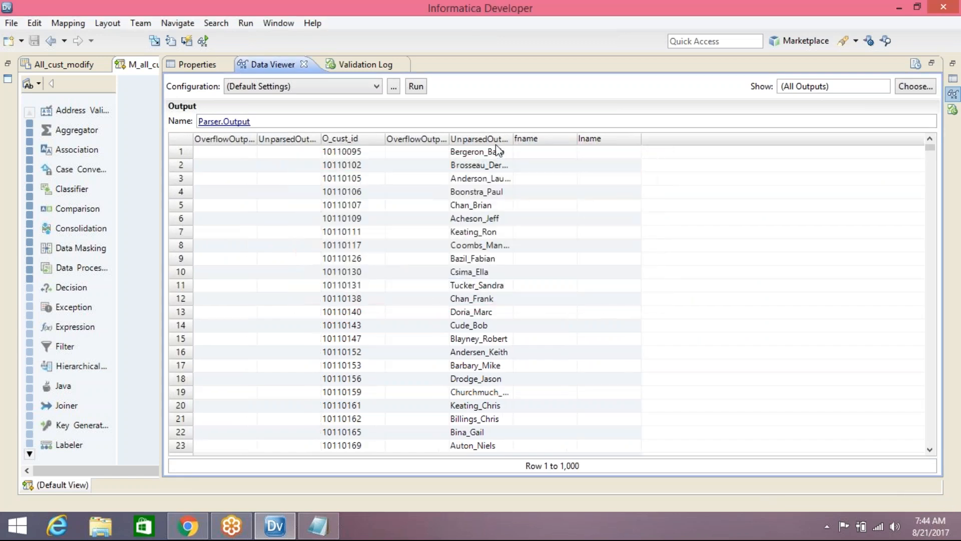
{"action": "left_click_drag", "start_coordinate": [513, 138], "coordinate": [575, 143]}
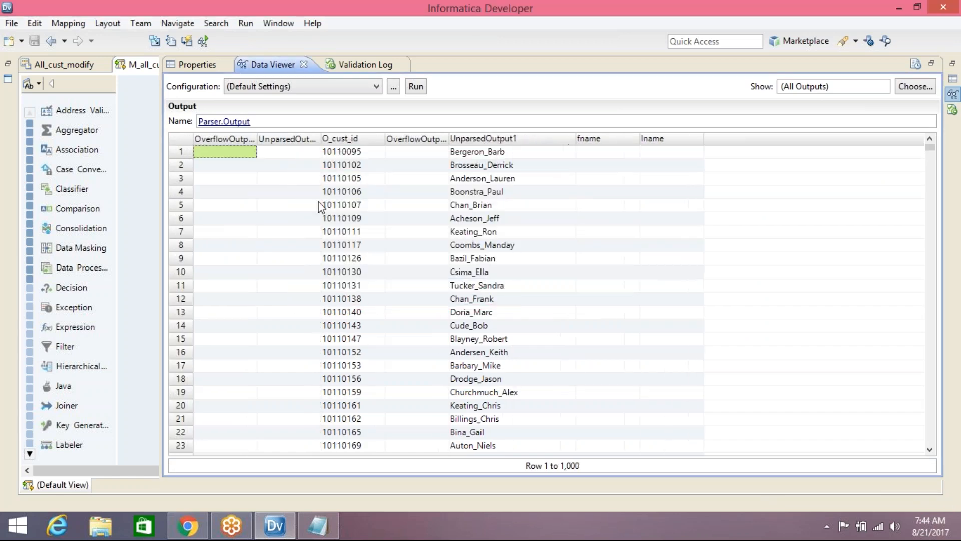
{"action": "left_click", "coordinate": [145, 161]}
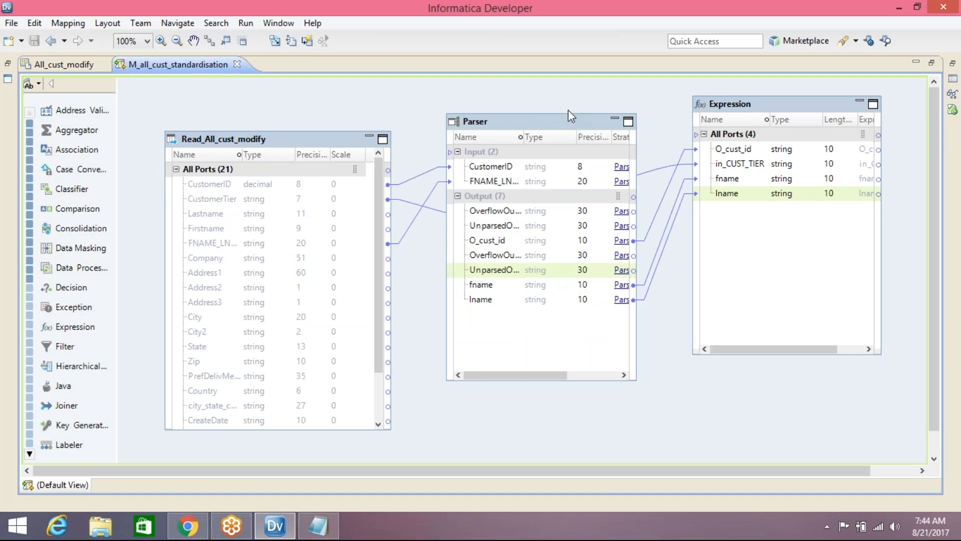
Escape the underscore in the token set operation's regex_fname_lname expression, making the pattern (\w)\_(\w).
{"action": "left_click", "coordinate": [569, 124]}
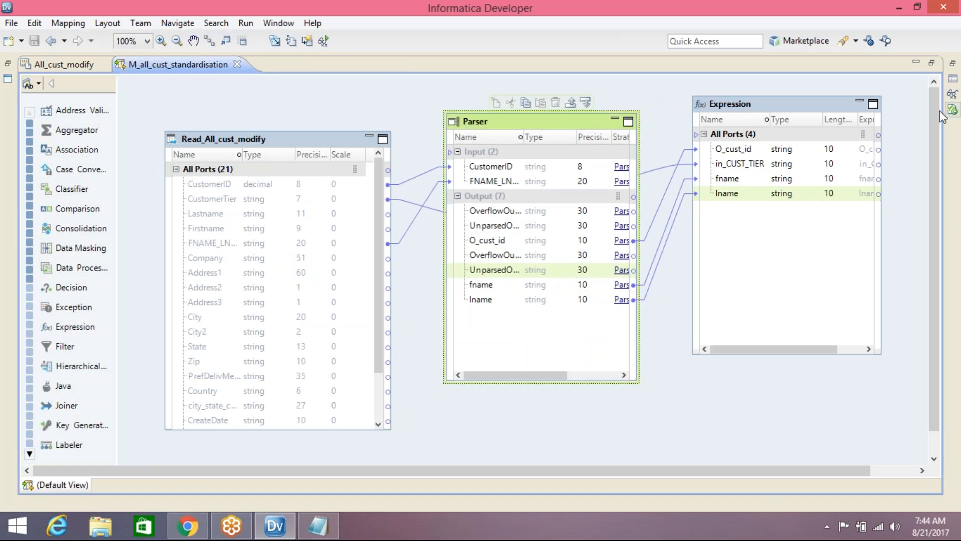
{"action": "left_click", "coordinate": [953, 79]}
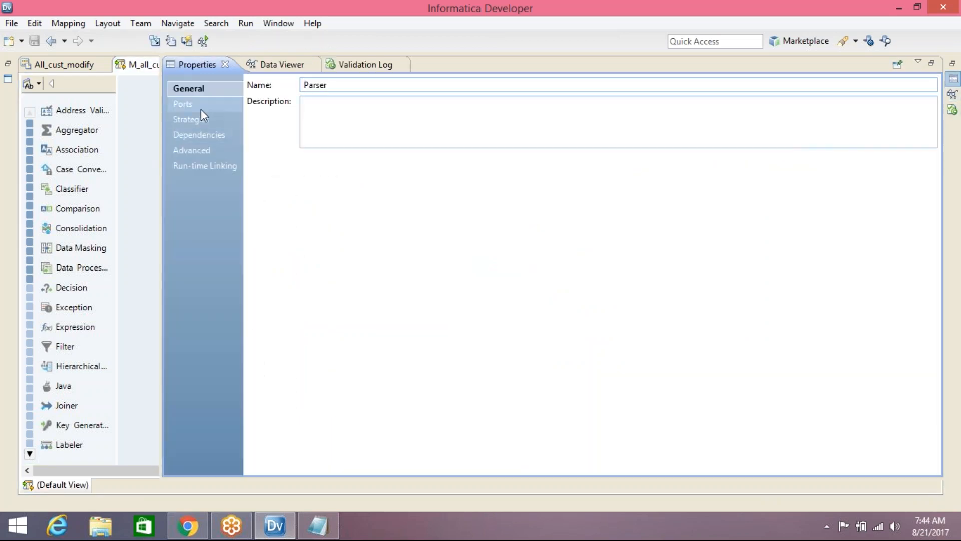
{"action": "left_click", "coordinate": [200, 108]}
{"action": "left_click", "coordinate": [191, 119]}
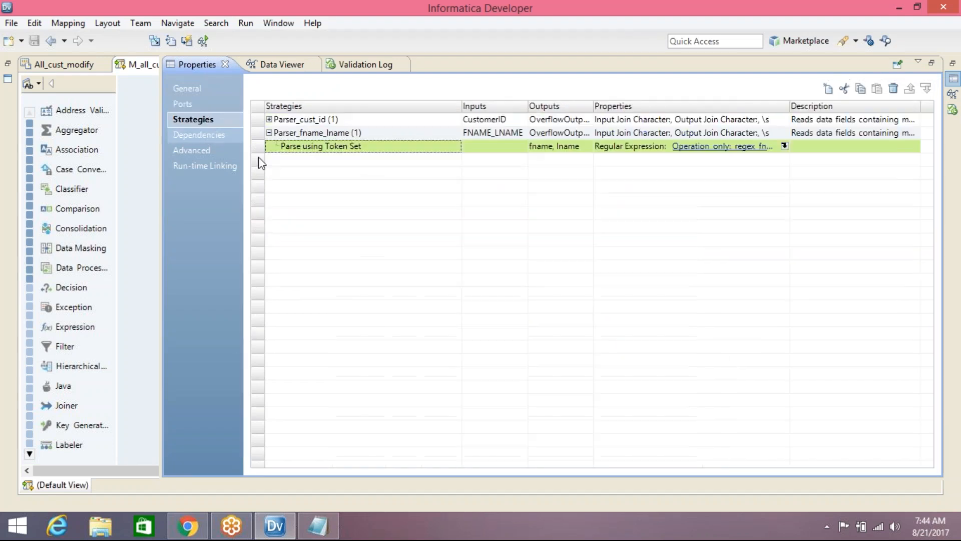
{"action": "left_click", "coordinate": [785, 145]}
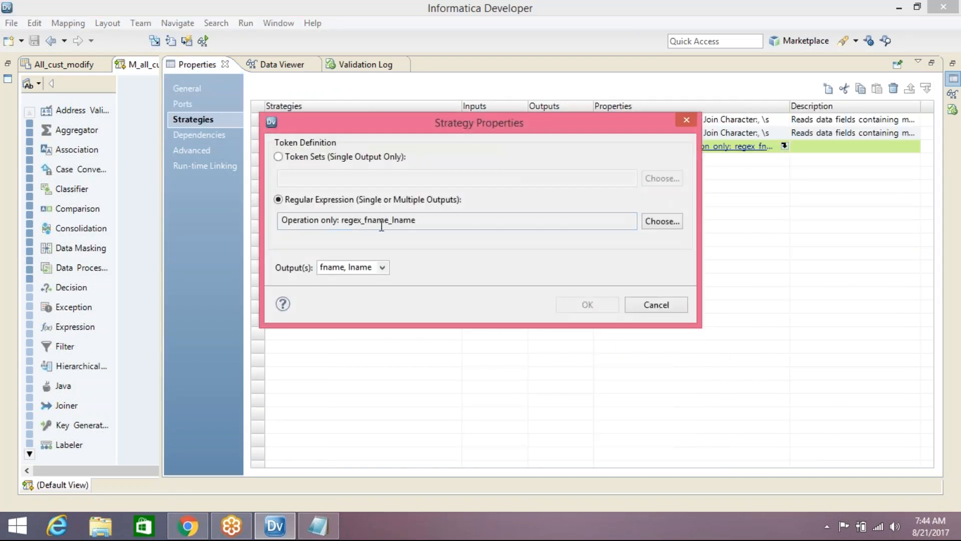
{"action": "left_click", "coordinate": [662, 220]}
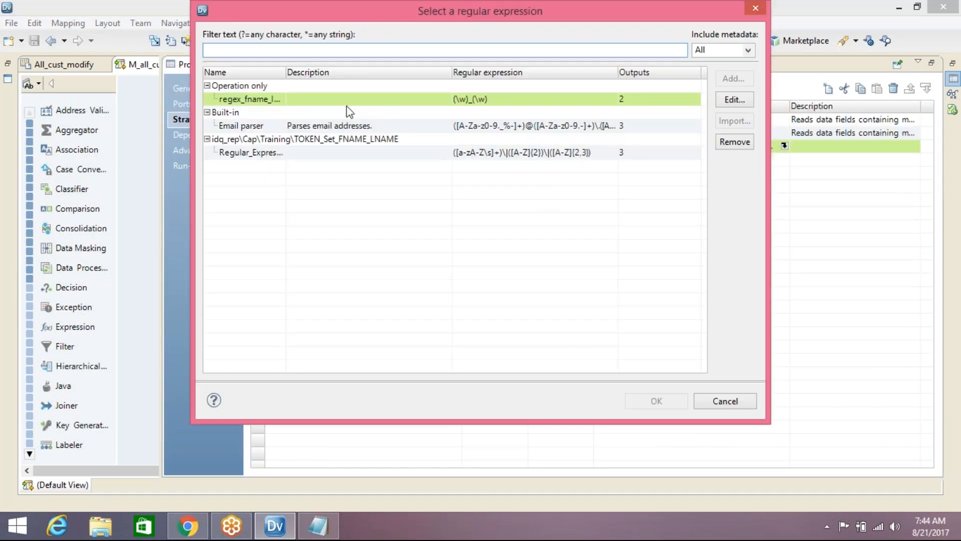
{"action": "left_click", "coordinate": [732, 102]}
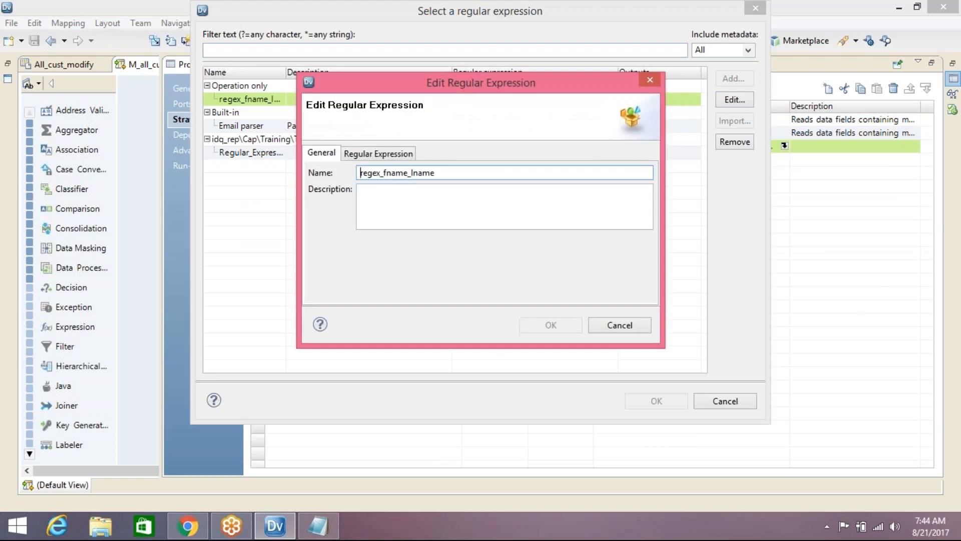
{"action": "left_click", "coordinate": [381, 154]}
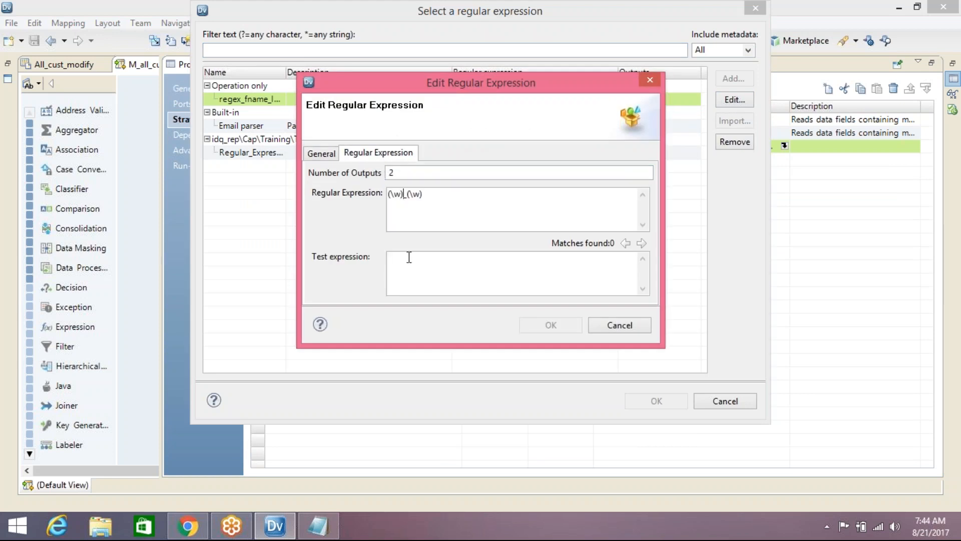
{"action": "type", "text": "\\"}
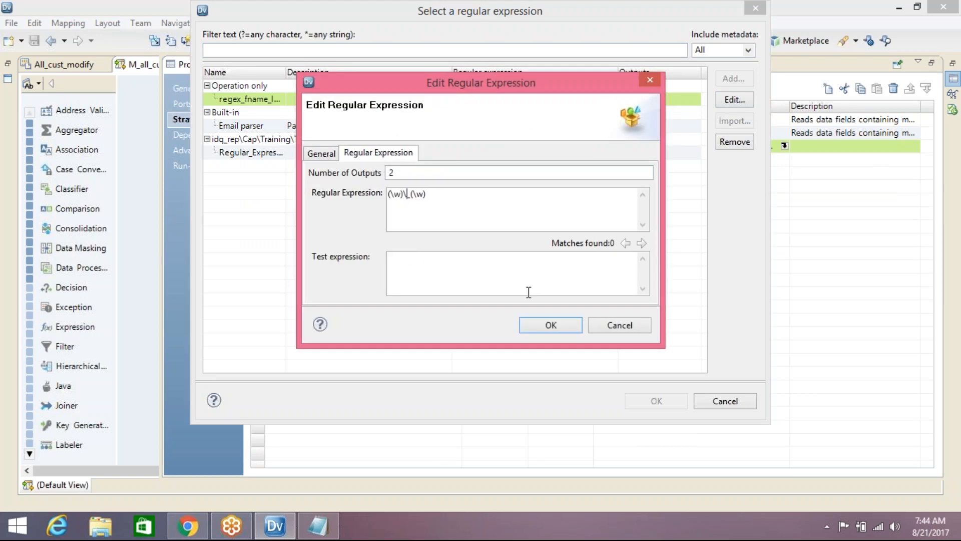
{"action": "left_click", "coordinate": [544, 324]}
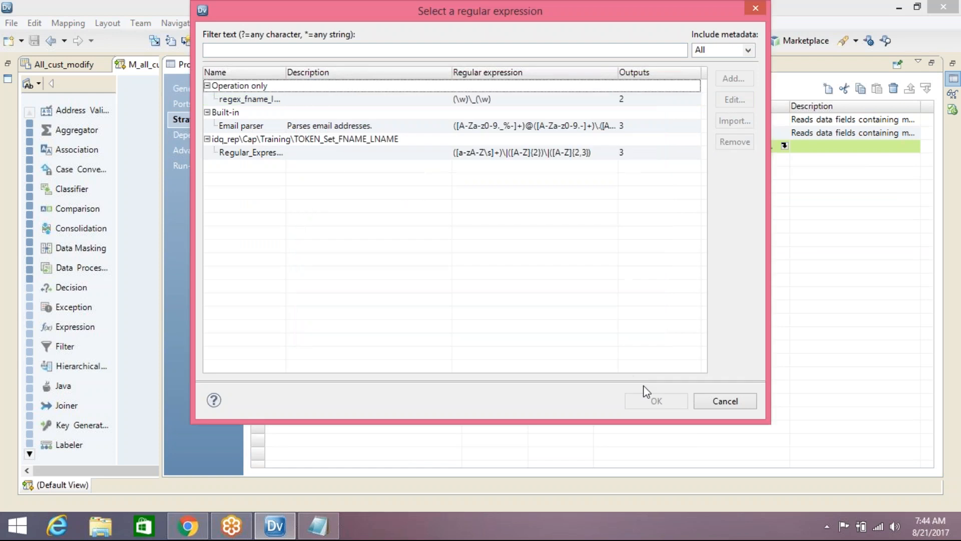
Apply the revised regex_fname_lname expression to the token set operation and save the mapping.
{"action": "left_click", "coordinate": [485, 100]}
{"action": "left_click", "coordinate": [663, 401]}
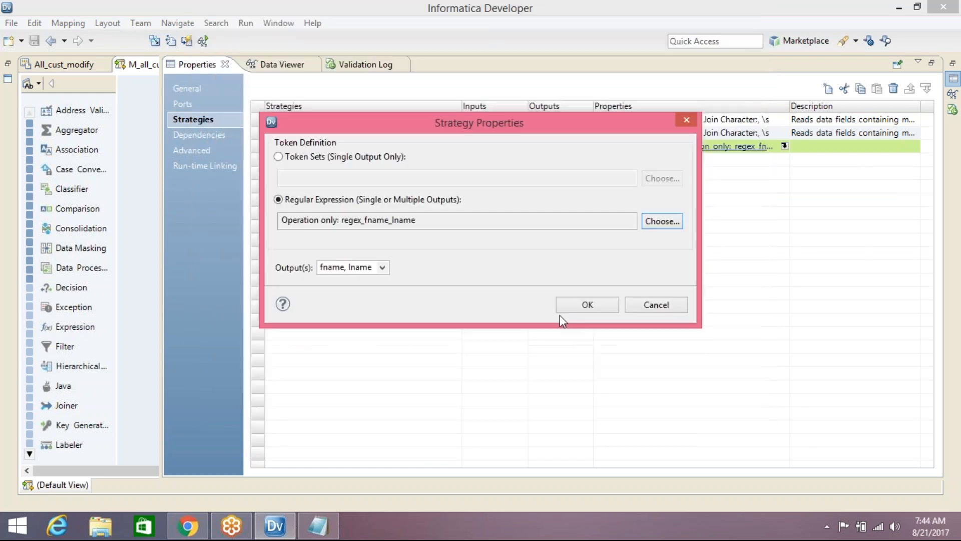
{"action": "left_click", "coordinate": [588, 304]}
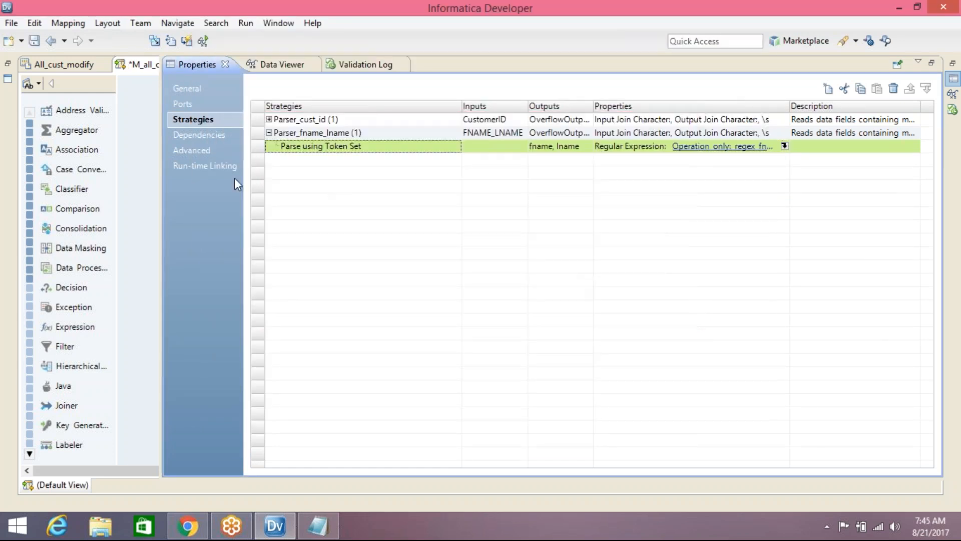
{"action": "left_click", "coordinate": [34, 40]}
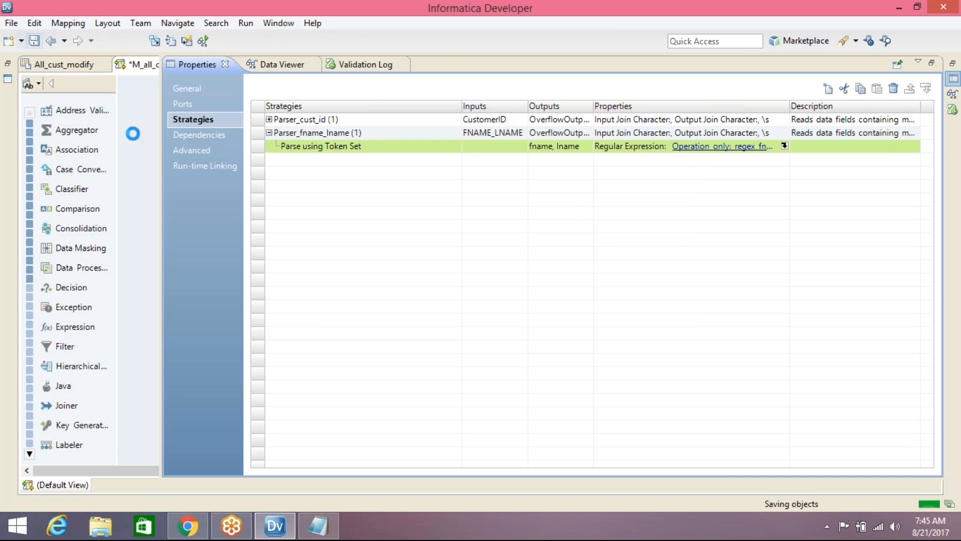
Run the data preview on the Parser again to check the fname and lname outputs.
{"action": "left_click", "coordinate": [138, 64]}
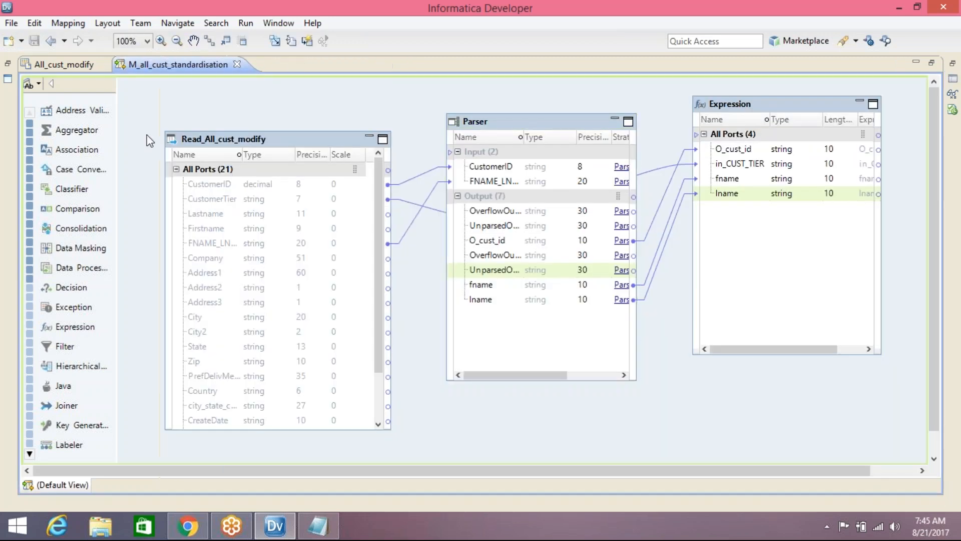
{"action": "right_click", "coordinate": [553, 125]}
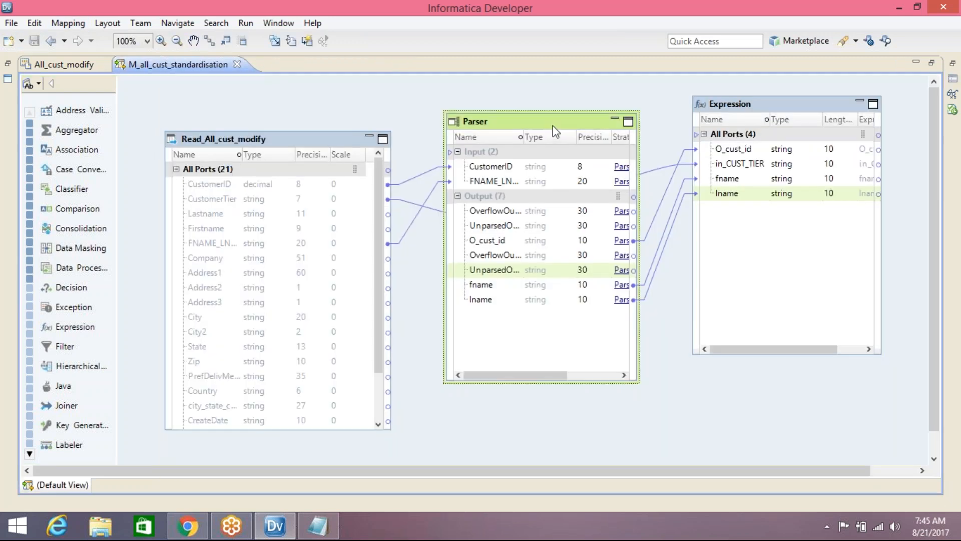
{"action": "left_click", "coordinate": [594, 325]}
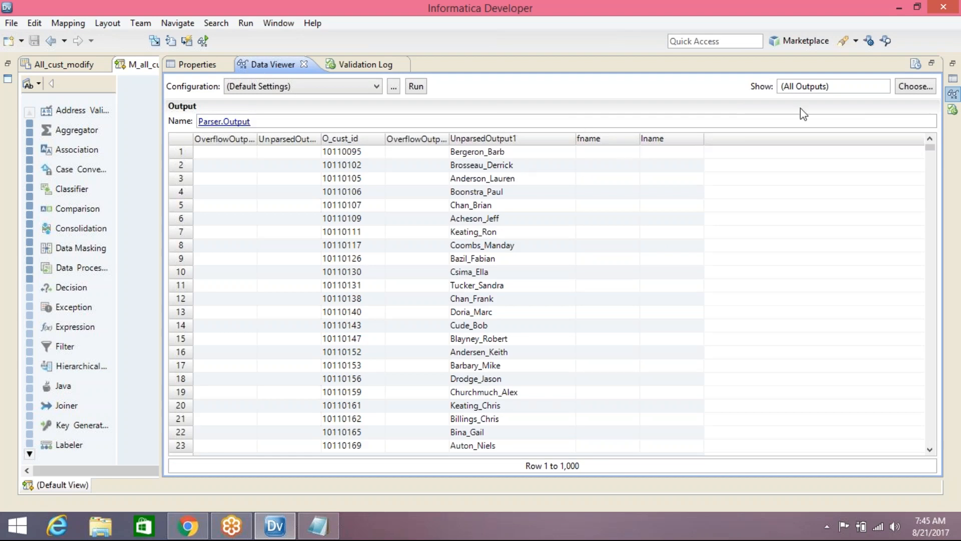
Return from the data preview to the Parser's strategies in the M_all_cust_standardisation mapping.
{"action": "left_click", "coordinate": [213, 65]}
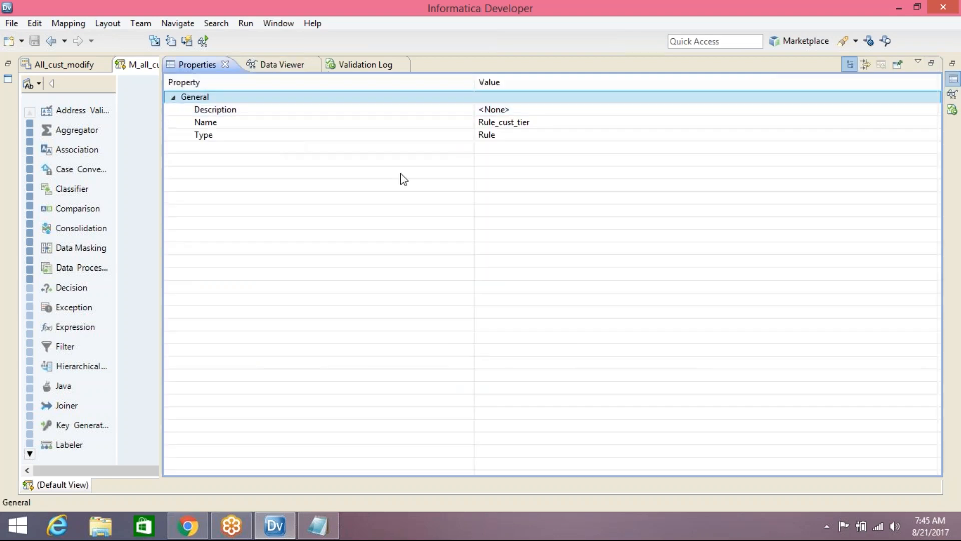
{"action": "left_click", "coordinate": [527, 122]}
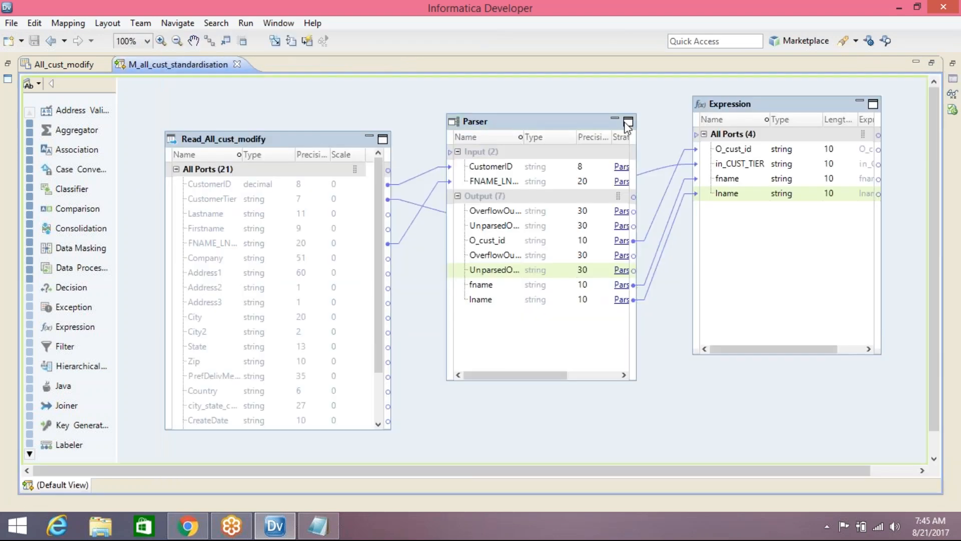
{"action": "left_click", "coordinate": [953, 80]}
{"action": "left_click", "coordinate": [220, 118]}
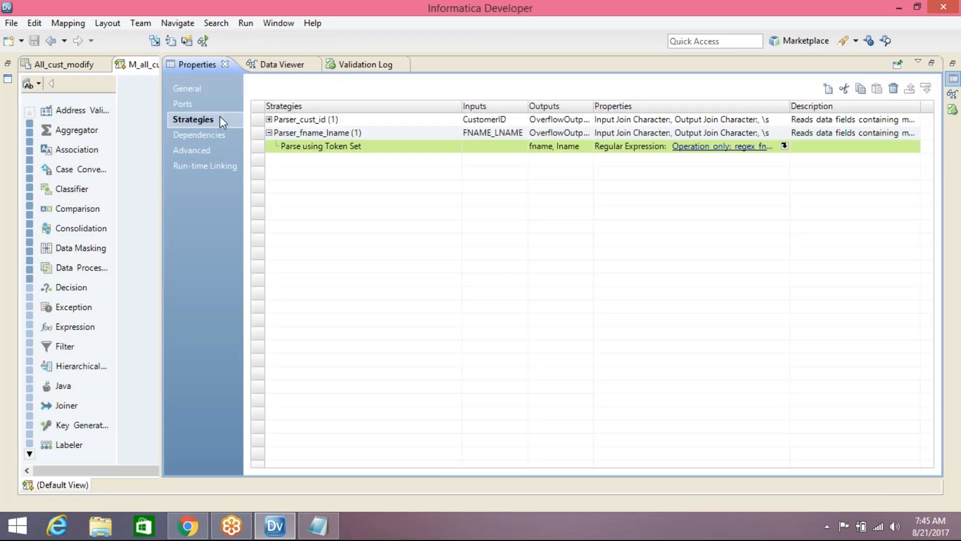
Replace the token set operation's regex_fname_lname pattern with ([a-zA-Z]+)_([a-zA-Z]+).
{"action": "left_click", "coordinate": [784, 145]}
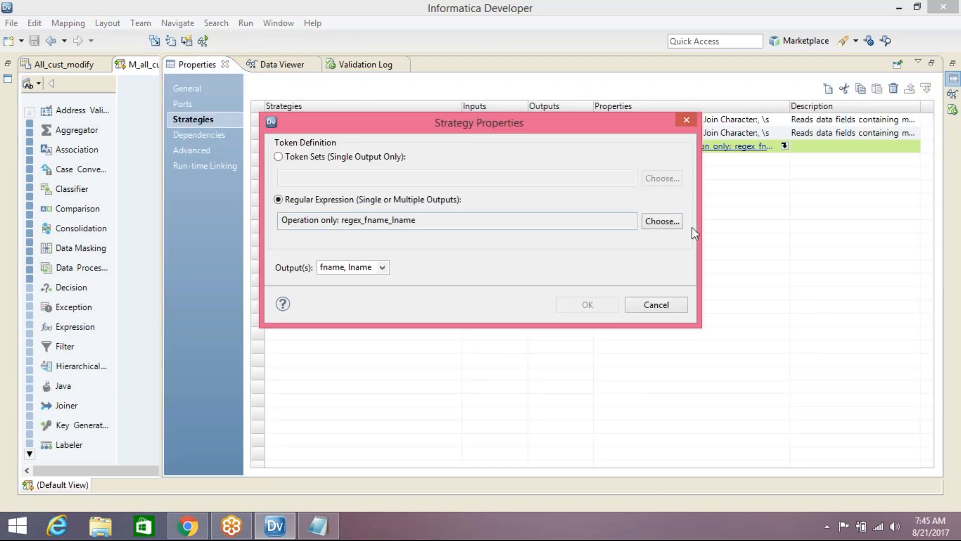
{"action": "left_click", "coordinate": [662, 221]}
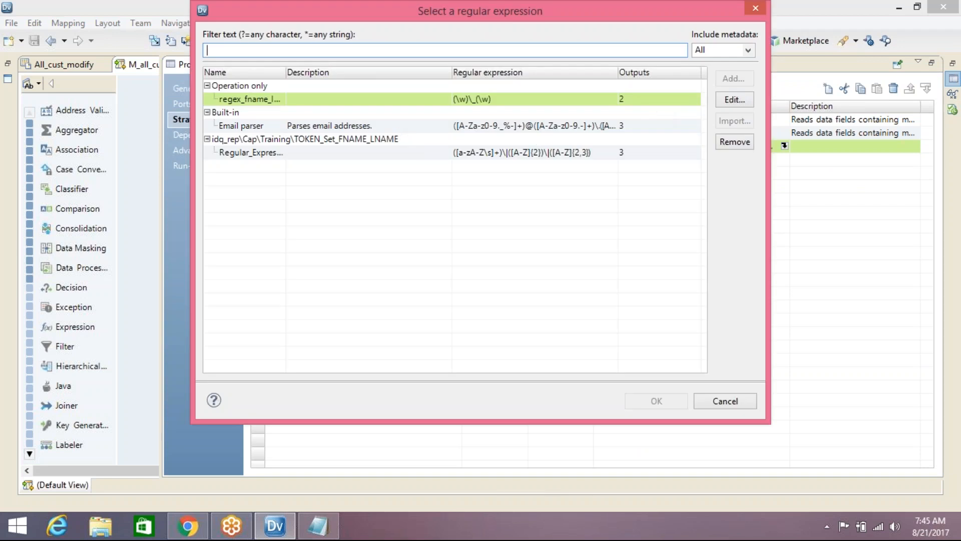
{"action": "left_click", "coordinate": [734, 99]}
{"action": "left_click", "coordinate": [395, 154]}
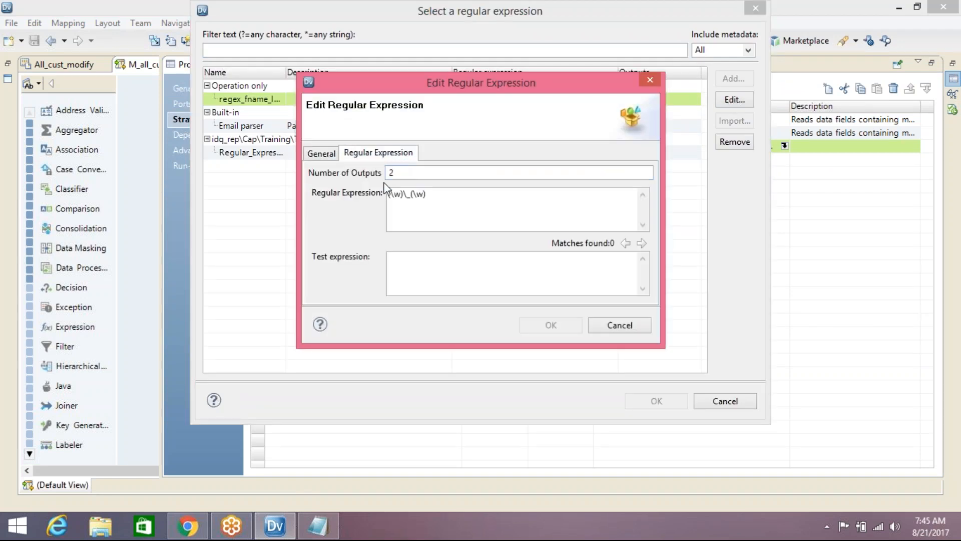
{"action": "left_click_drag", "start_coordinate": [454, 192], "coordinate": [366, 185]}
{"action": "type", "text": "()"}
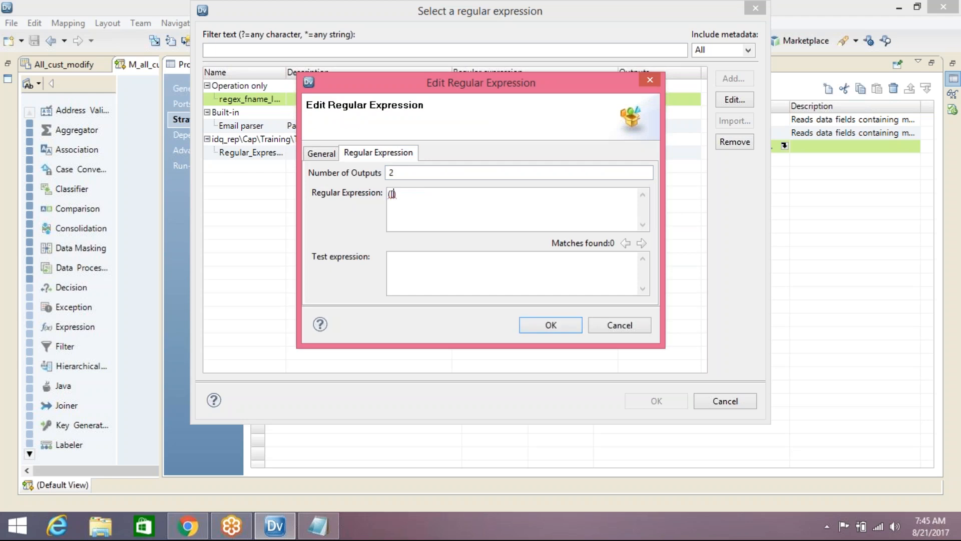
{"action": "type", "text": "[a-"}
{"action": "type", "text": "()"}
{"action": "key", "text": "BackSpace"}
{"action": "key", "text": "BackSpace"}
{"action": "left_click_drag", "start_coordinate": [431, 199], "coordinate": [376, 193]}
{"action": "key", "text": "ctrl+c"}
{"action": "left_click", "coordinate": [454, 195]}
{"action": "key", "text": "ctrl+v"}
{"action": "left_click", "coordinate": [571, 328]}
Accept the rewritten regex_fname_lname expression in the token set strategy and save the mapping.
{"action": "left_click", "coordinate": [430, 102]}
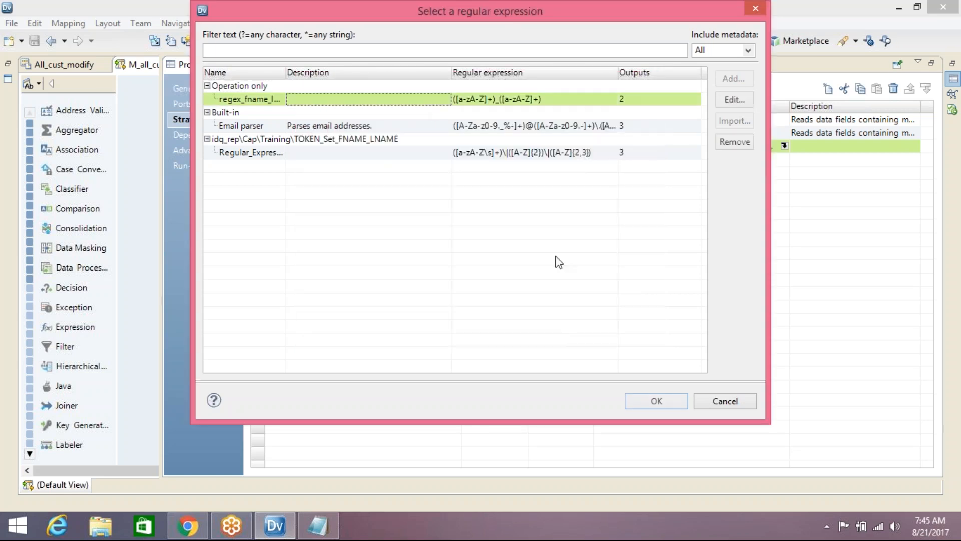
{"action": "left_click", "coordinate": [674, 402]}
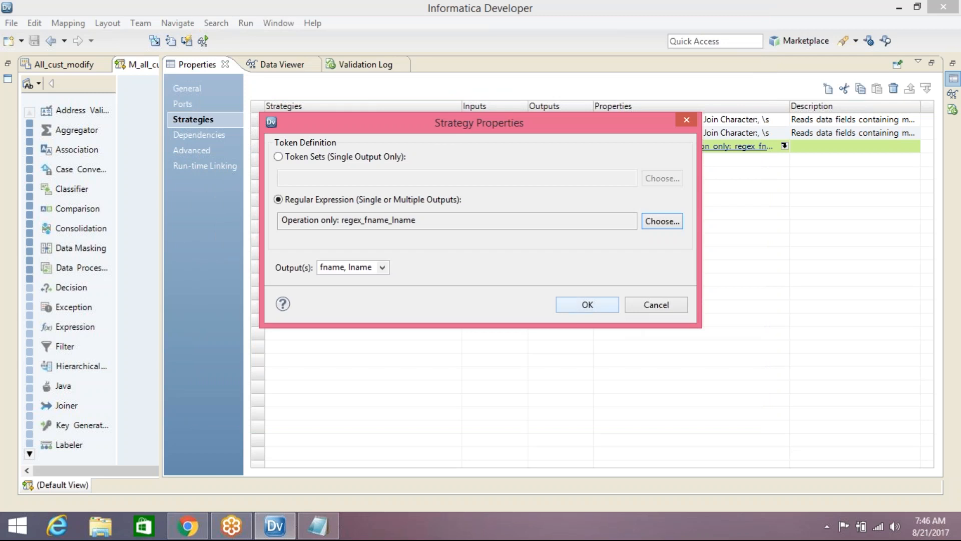
{"action": "left_click", "coordinate": [571, 306]}
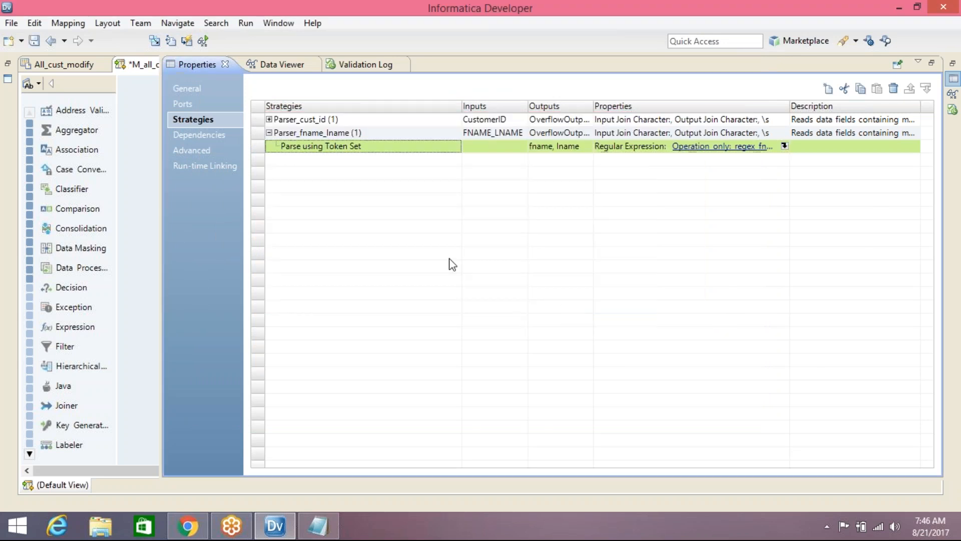
{"action": "left_click", "coordinate": [35, 40]}
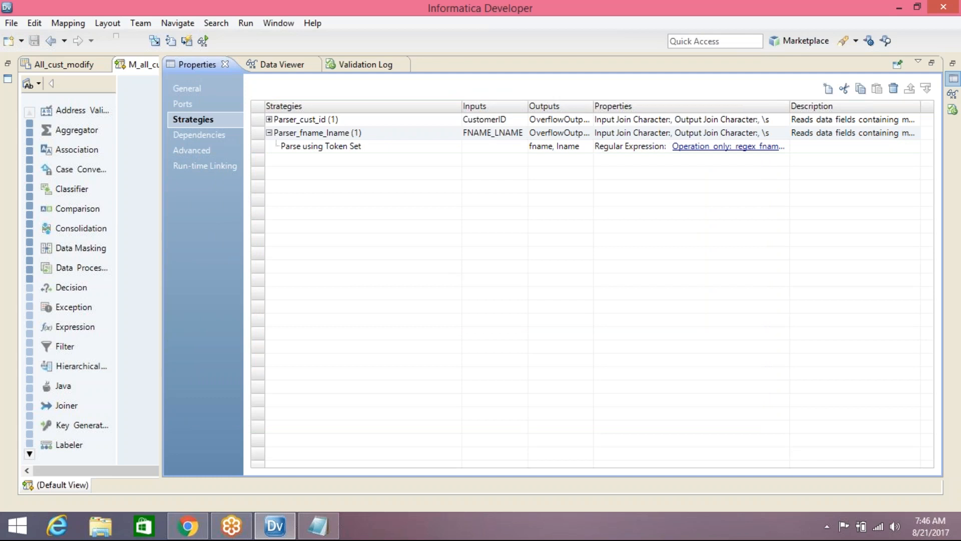
Preview the Parser's output to check how the new pattern splits names into fname and lname.
{"action": "left_click", "coordinate": [139, 115]}
{"action": "right_click", "coordinate": [534, 123]}
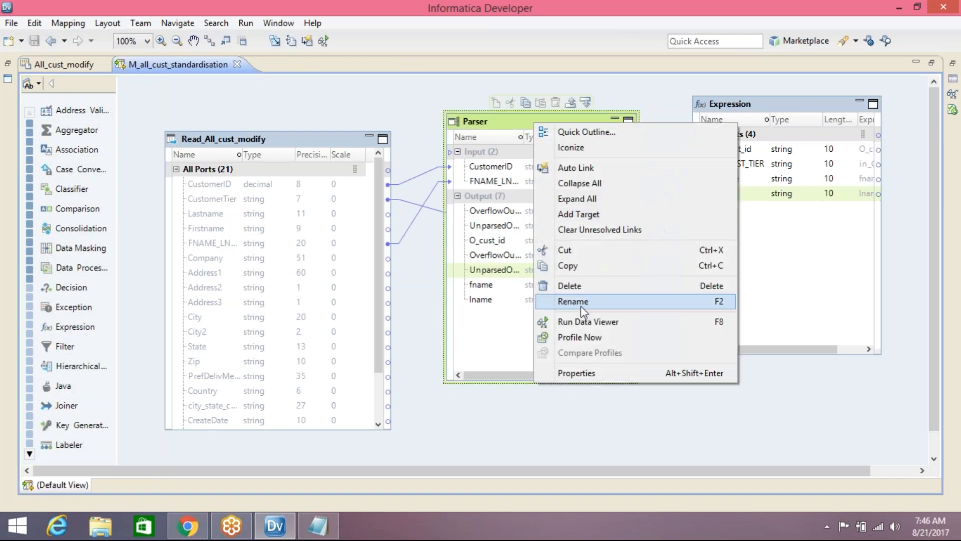
{"action": "left_click", "coordinate": [584, 321]}
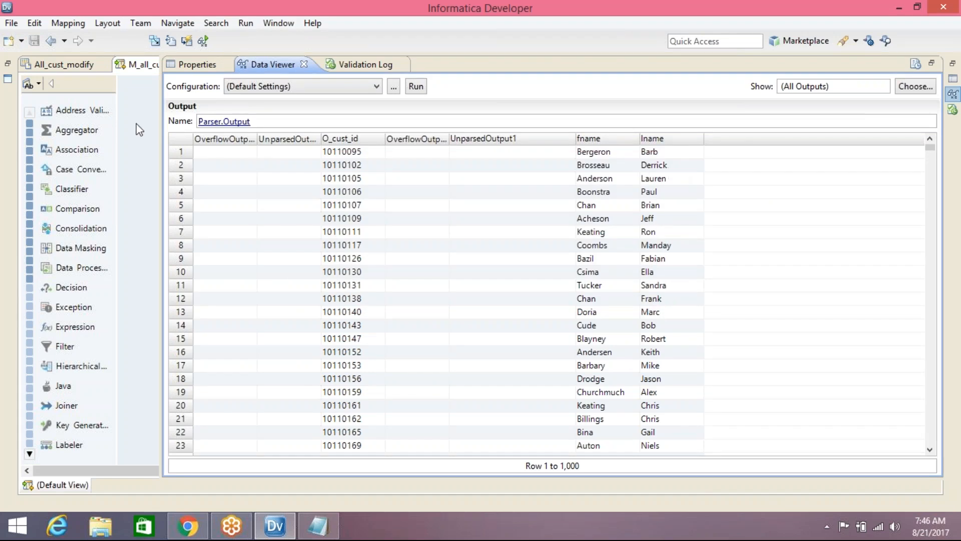
Widen the Parser transformation on the mapping canvas to expose its Strategy column.
{"action": "left_click", "coordinate": [141, 149]}
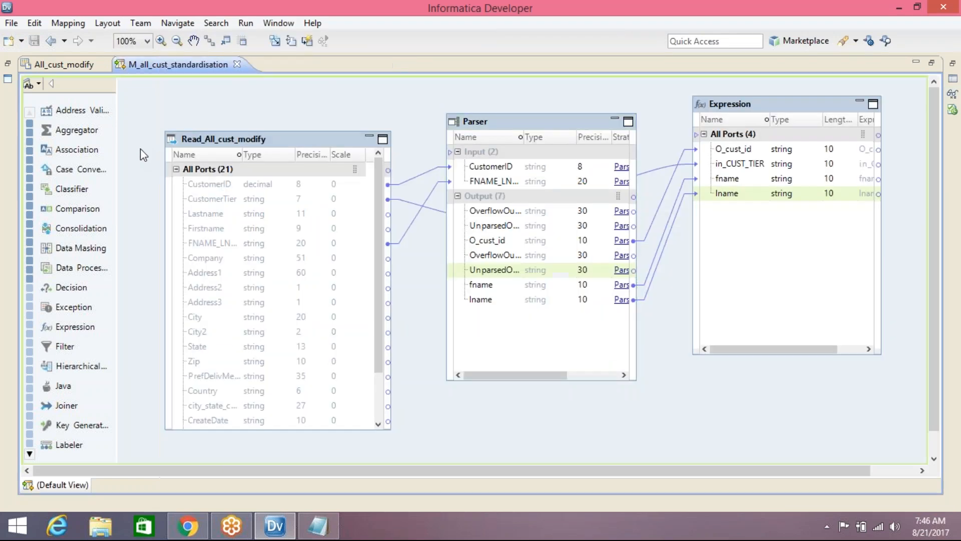
{"action": "left_click", "coordinate": [448, 122]}
{"action": "left_click_drag", "start_coordinate": [444, 120], "coordinate": [356, 105]}
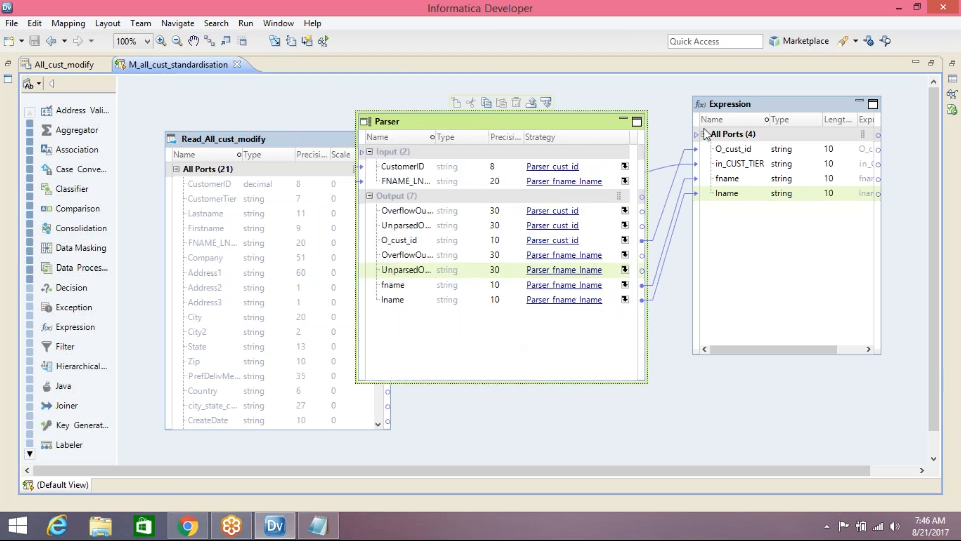
Preview the Expression transformation's data to check O_cust_id, in_CUST_TIER, fname and lname together.
{"action": "right_click", "coordinate": [753, 104]}
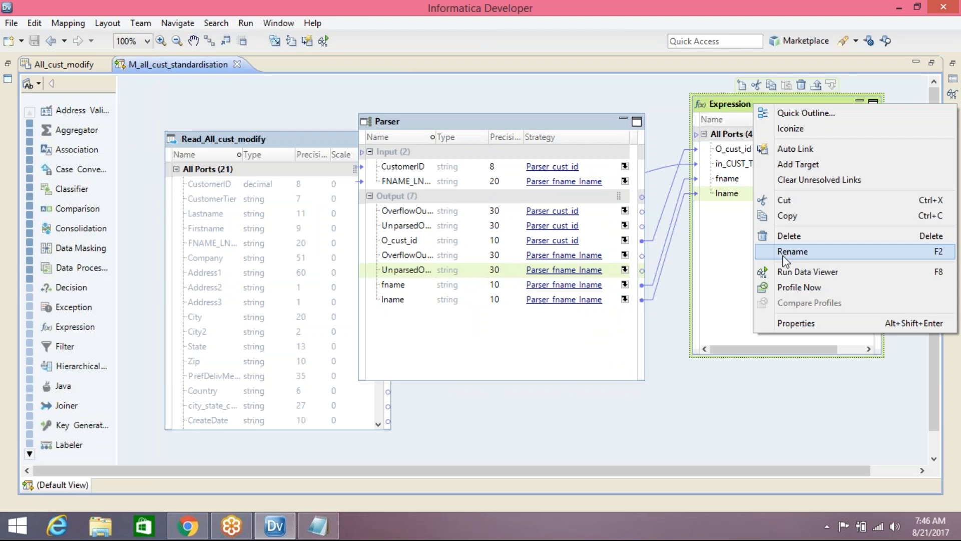
{"action": "left_click", "coordinate": [806, 271]}
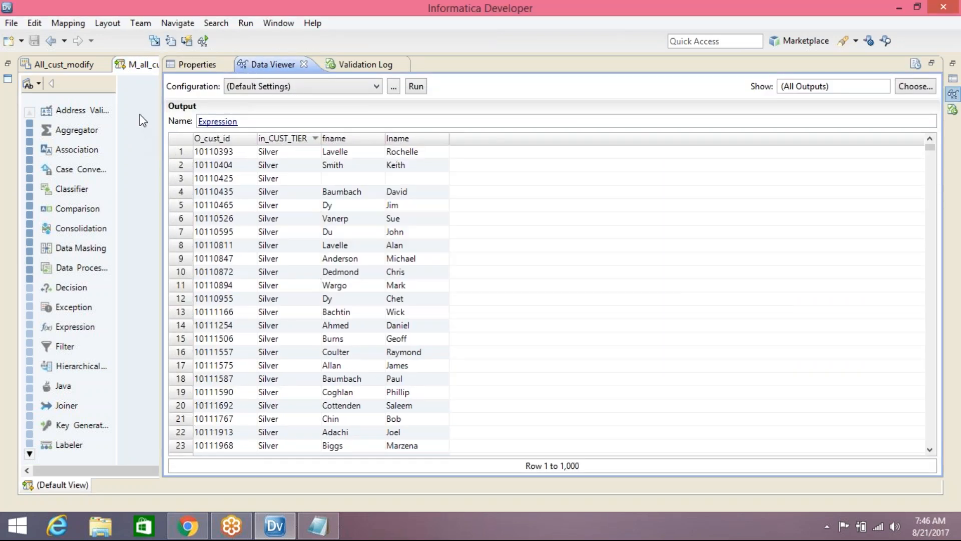
{"action": "left_click", "coordinate": [140, 119]}
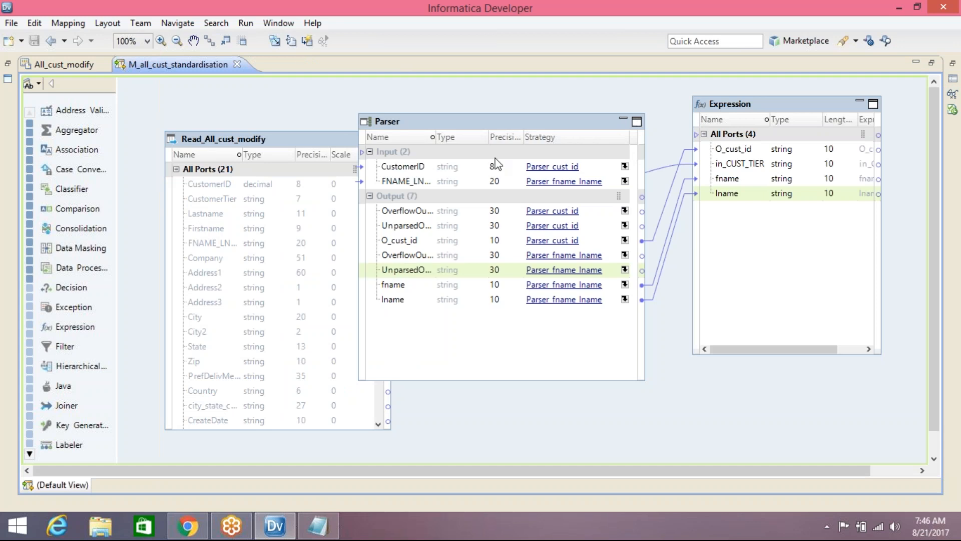
Read the state and zip length requirements in the Notepad requirements list and return to Informatica Developer.
{"action": "left_click", "coordinate": [318, 525]}
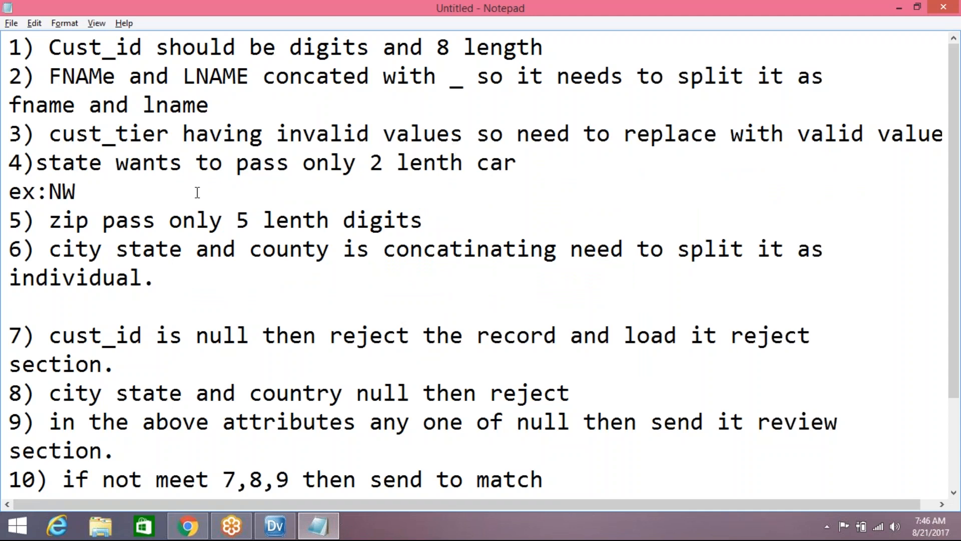
{"action": "left_click_drag", "start_coordinate": [40, 163], "coordinate": [451, 168]}
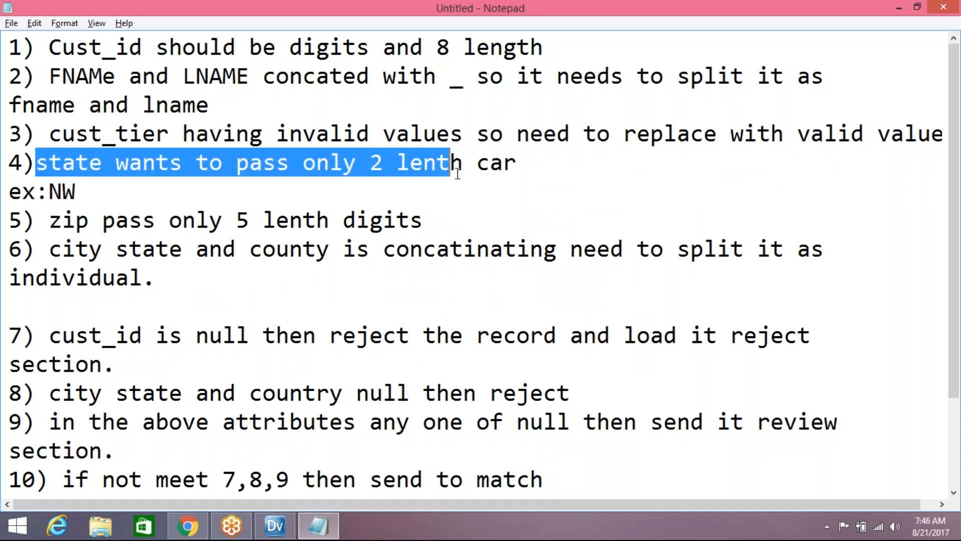
{"action": "left_click", "coordinate": [456, 171]}
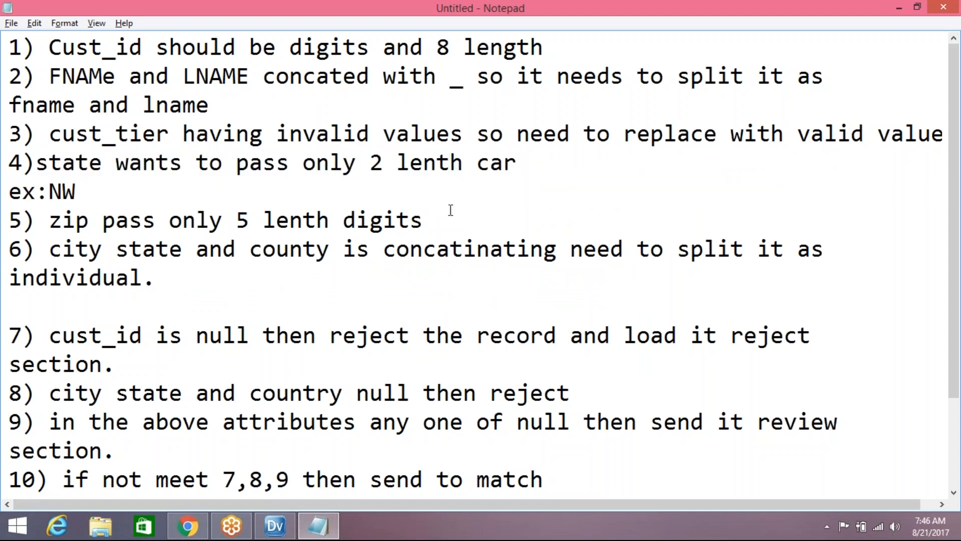
{"action": "left_click", "coordinate": [899, 9]}
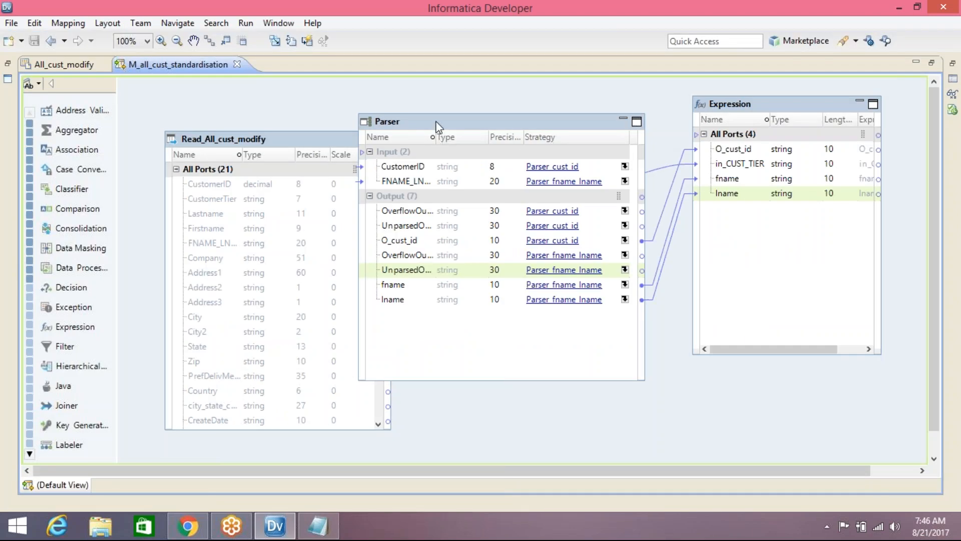
Collapse the Parser transformation to an icon to free space on the mapping canvas.
{"action": "left_click", "coordinate": [328, 143]}
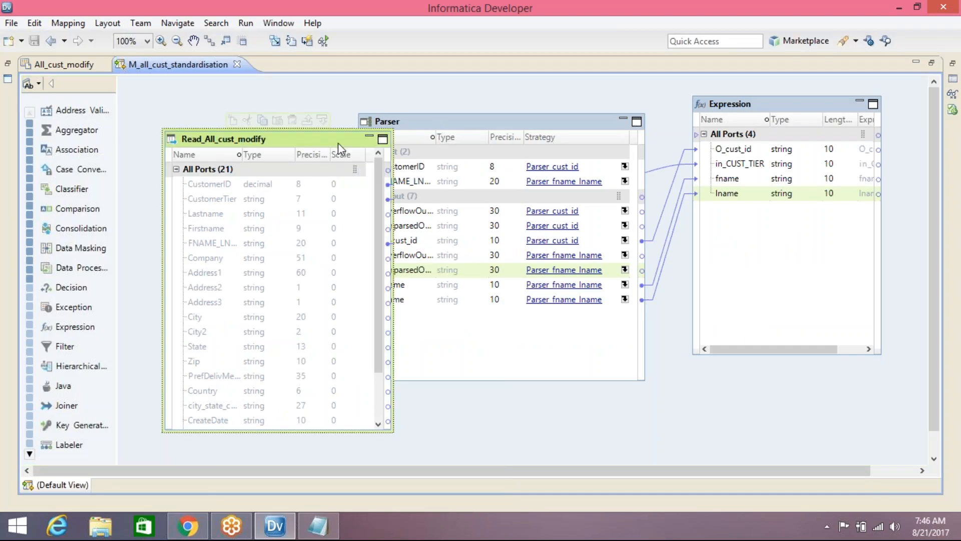
{"action": "left_click", "coordinate": [370, 139]}
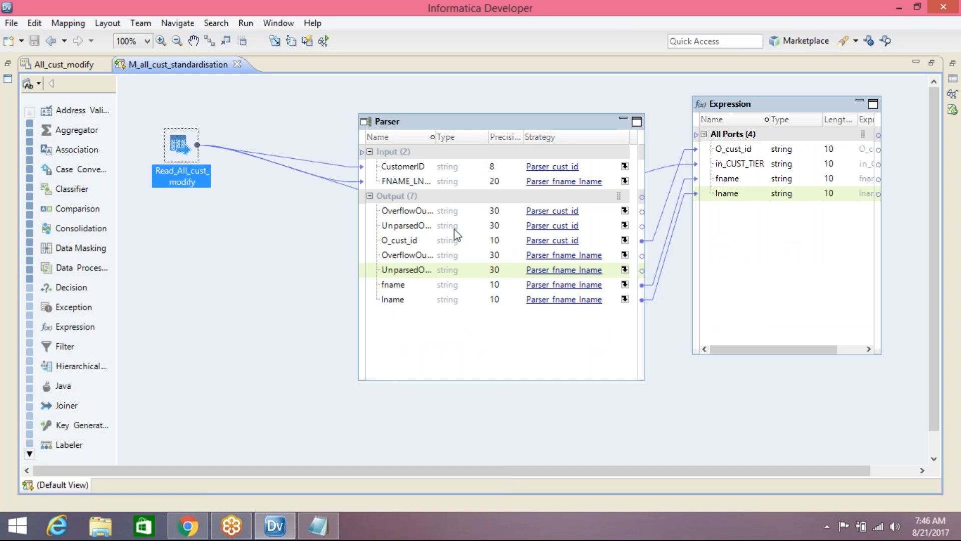
{"action": "double_click", "coordinate": [189, 150]}
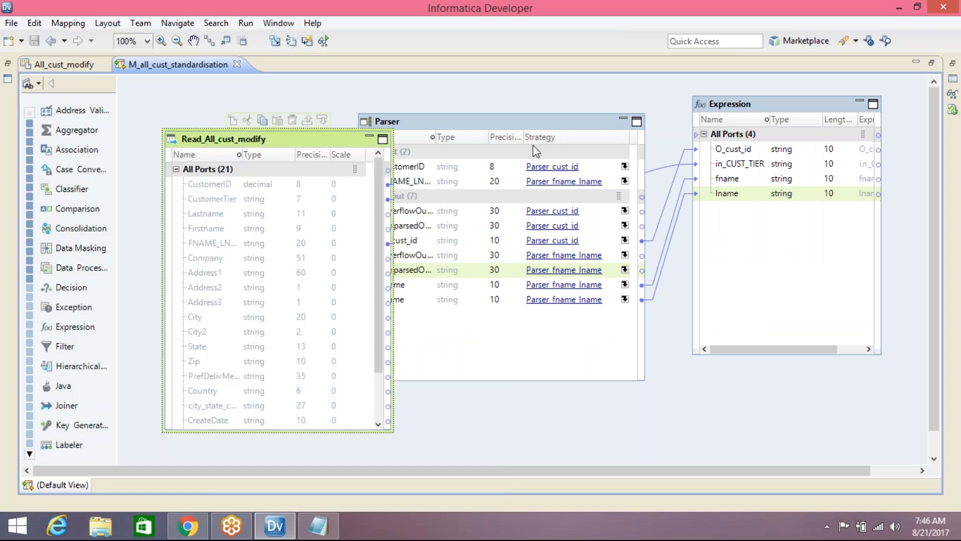
{"action": "left_click", "coordinate": [623, 122]}
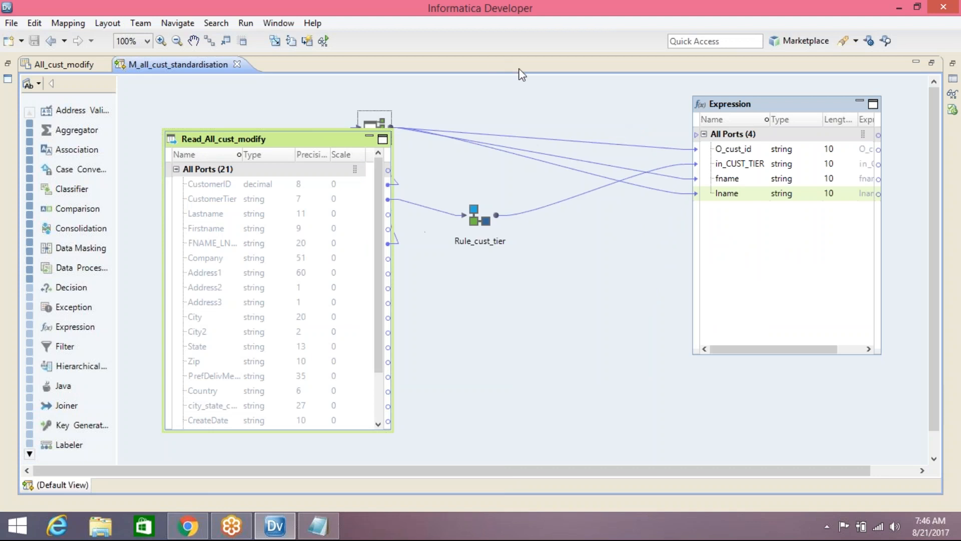
Add the Rule_State_zip mapplet from the Training folder to the mapping and enlarge the canvas again.
{"action": "double_click", "coordinate": [533, 64]}
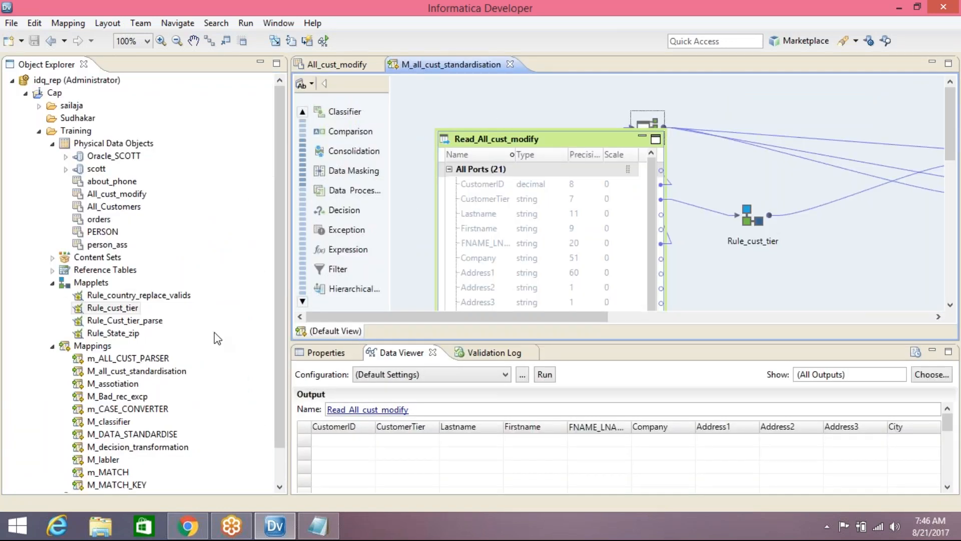
{"action": "left_click", "coordinate": [109, 333]}
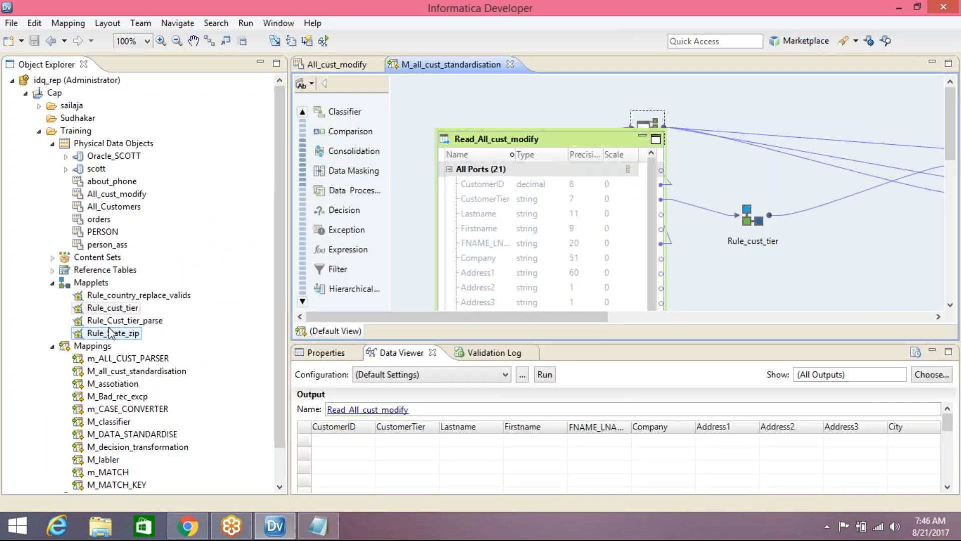
{"action": "left_click", "coordinate": [124, 335]}
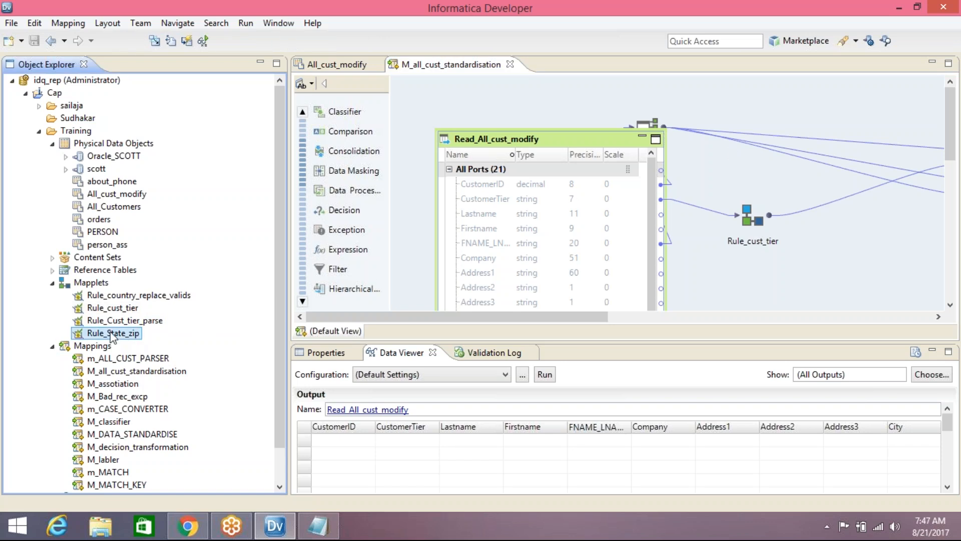
{"action": "mouse_move", "coordinate": [110, 339]}
{"action": "left_click_drag", "start_coordinate": [110, 339], "coordinate": [882, 256]}
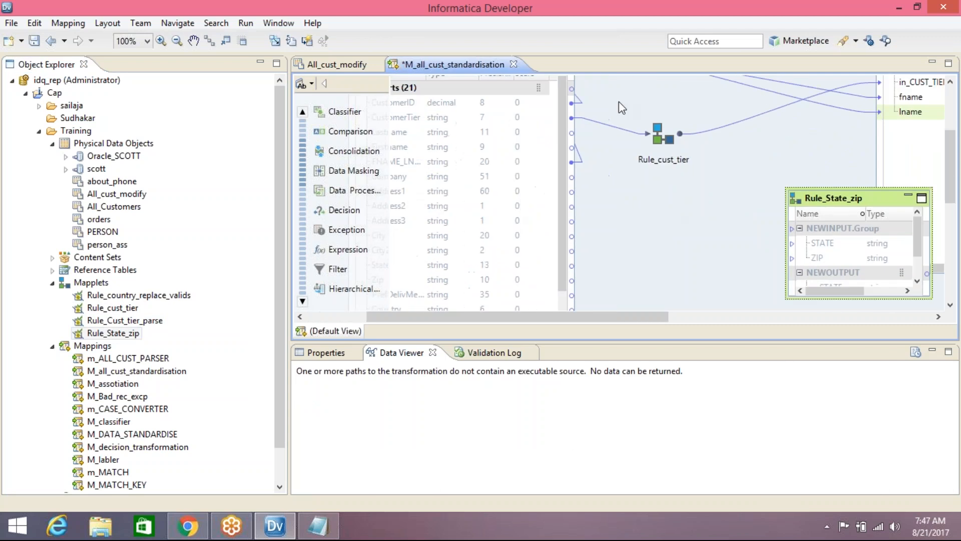
{"action": "double_click", "coordinate": [641, 63]}
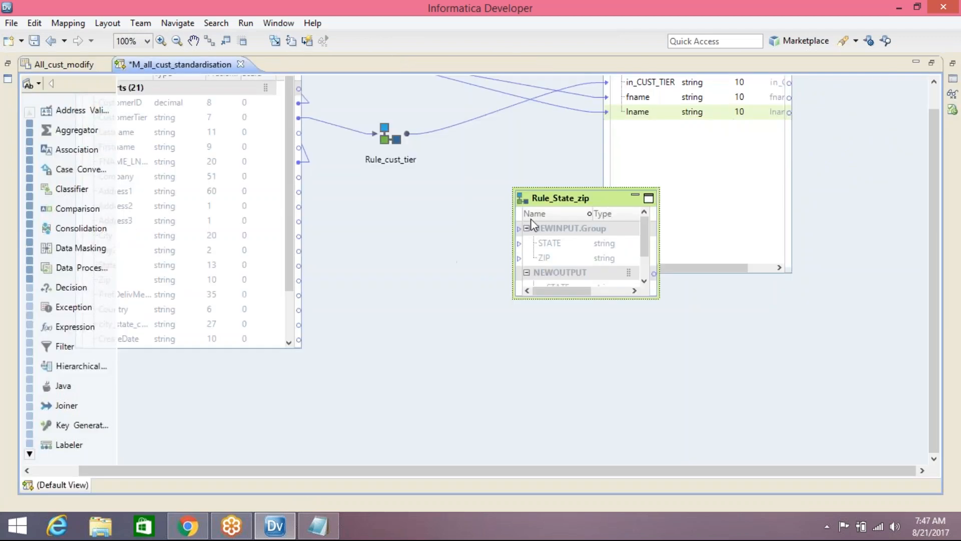
Position Rule_State_zip below Rule_cust_tier and move the Expression transformation farther away from the rules.
{"action": "left_click_drag", "start_coordinate": [556, 206], "coordinate": [485, 205]}
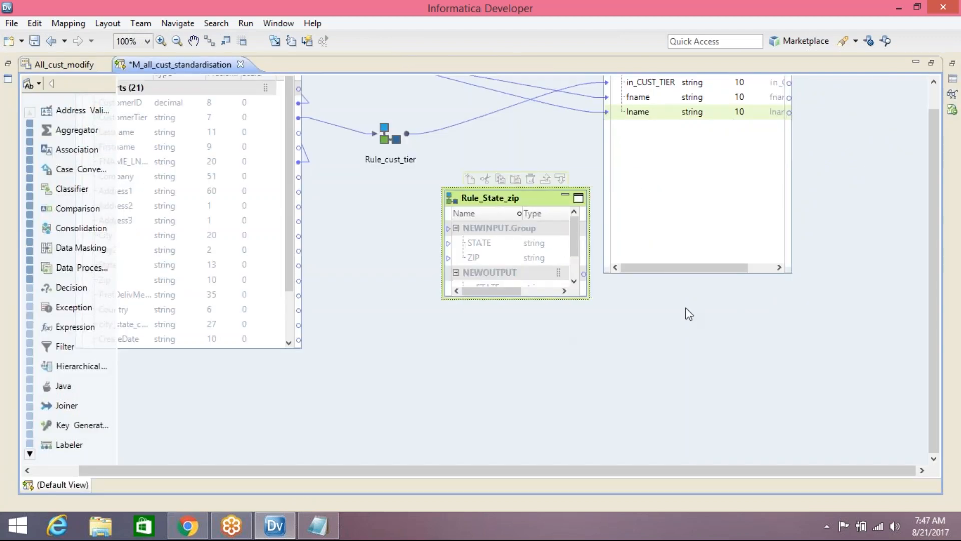
{"action": "left_click_drag", "start_coordinate": [935, 116], "coordinate": [936, 95]}
{"action": "left_click_drag", "start_coordinate": [784, 111], "coordinate": [819, 111]}
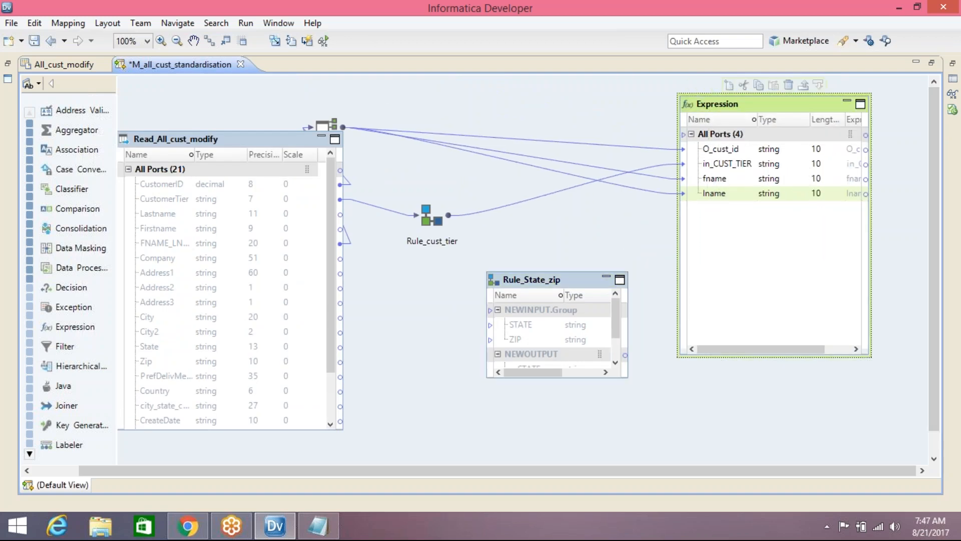
Link the State and Zip ports of Read_All_cust_modify to the STATE and ZIP inputs of Rule_State_zip.
{"action": "left_click_drag", "start_coordinate": [371, 473], "coordinate": [326, 472]}
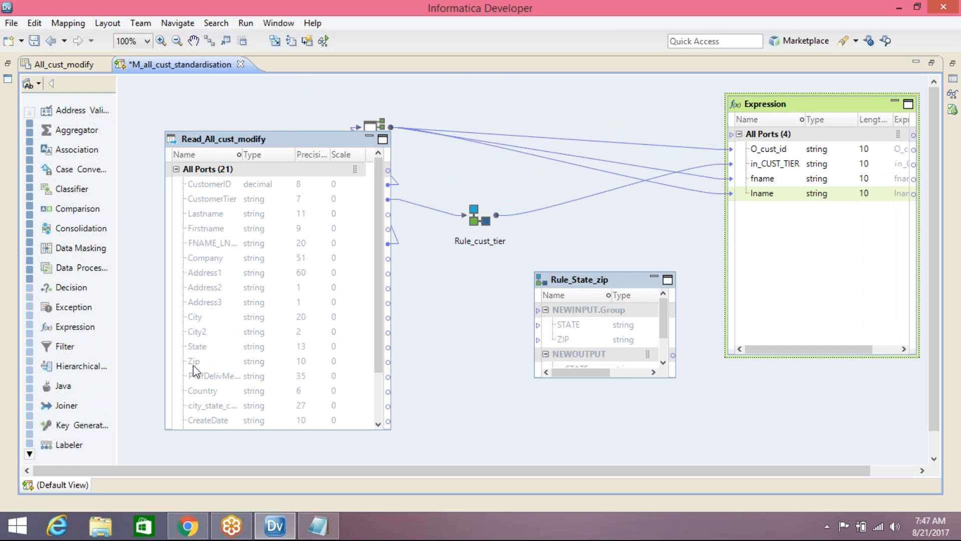
{"action": "left_click_drag", "start_coordinate": [199, 350], "coordinate": [566, 324]}
{"action": "left_click_drag", "start_coordinate": [196, 365], "coordinate": [563, 339]}
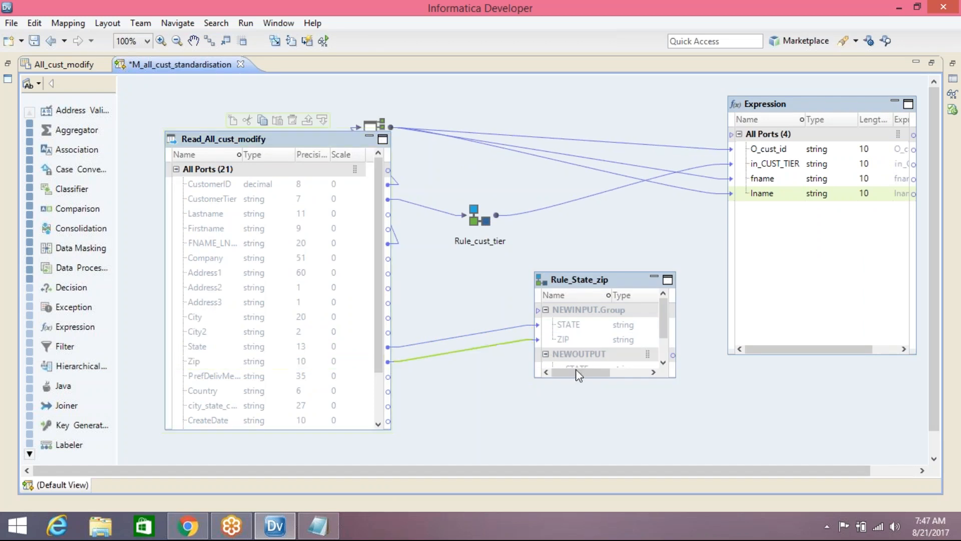
Link the o_STATE and o_ZIP outputs of Rule_State_zip into the Expression as new ports, and collapse the mapplet to an icon.
{"action": "left_click_drag", "start_coordinate": [582, 378], "coordinate": [583, 459]}
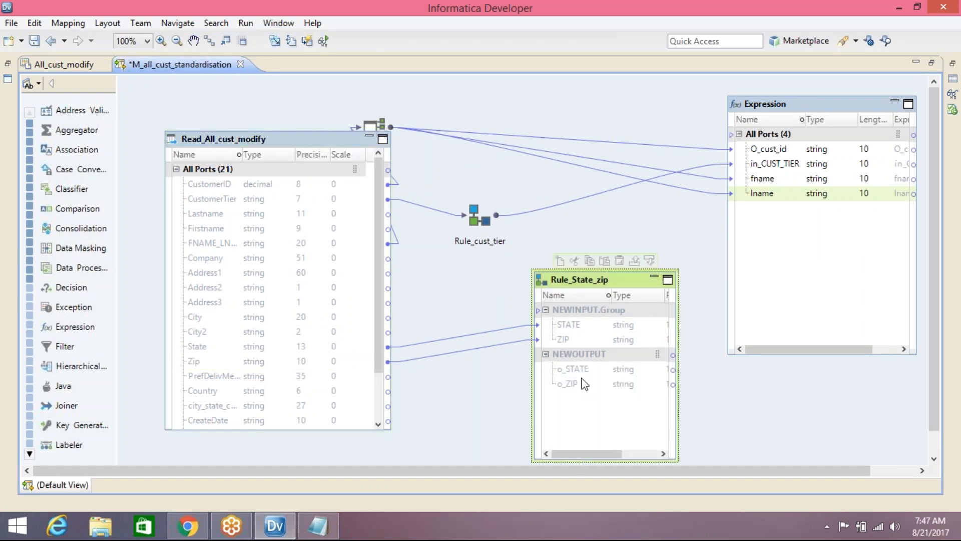
{"action": "left_click_drag", "start_coordinate": [581, 367], "coordinate": [773, 210]}
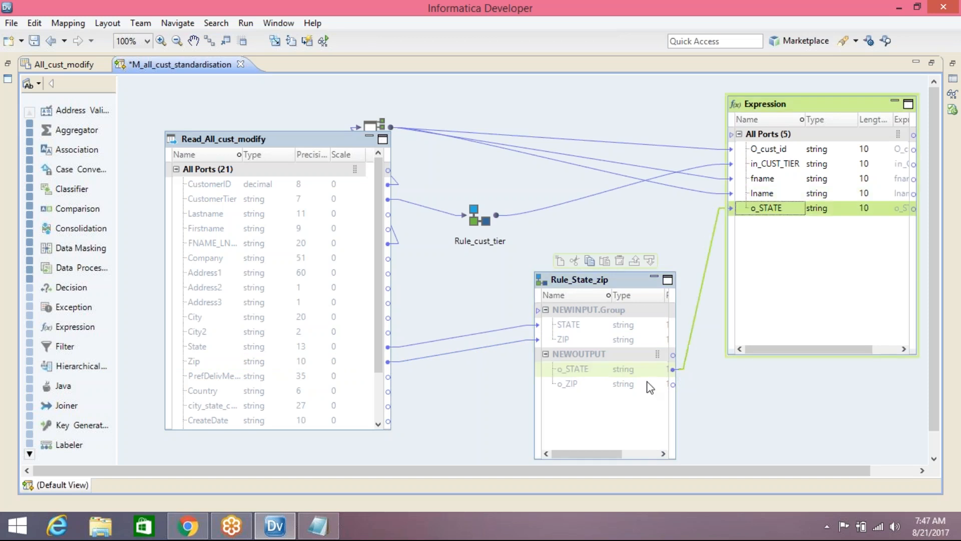
{"action": "left_click_drag", "start_coordinate": [621, 390], "coordinate": [759, 220]}
{"action": "left_click", "coordinate": [668, 279]}
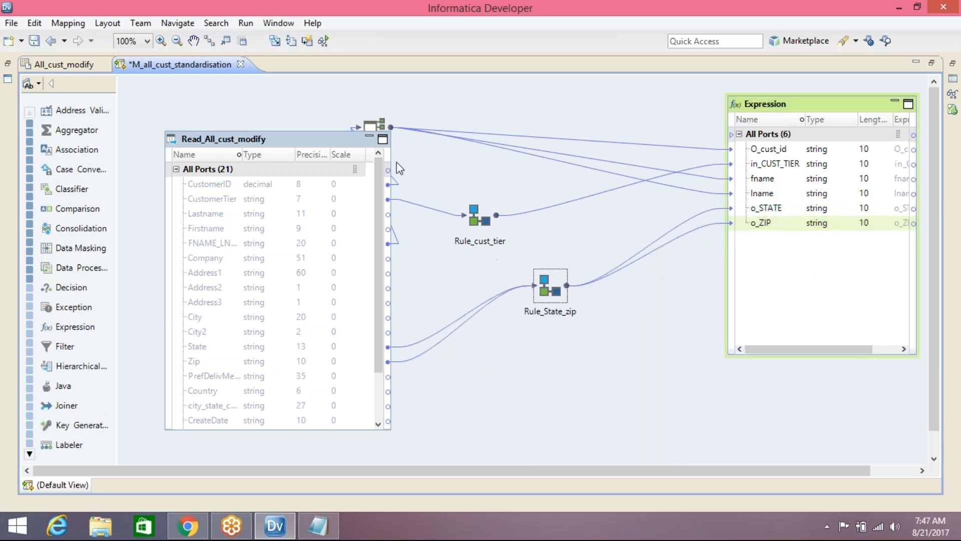
Review requirements 1 to 5 in the Notepad list and return to the mapping in Informatica Developer.
{"action": "left_click", "coordinate": [318, 526]}
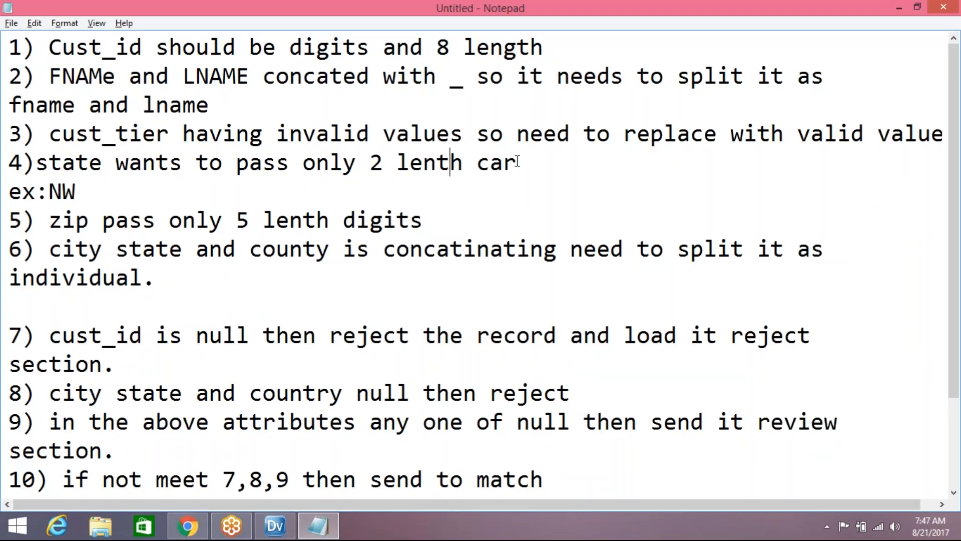
{"action": "left_click_drag", "start_coordinate": [509, 221], "coordinate": [7, 30]}
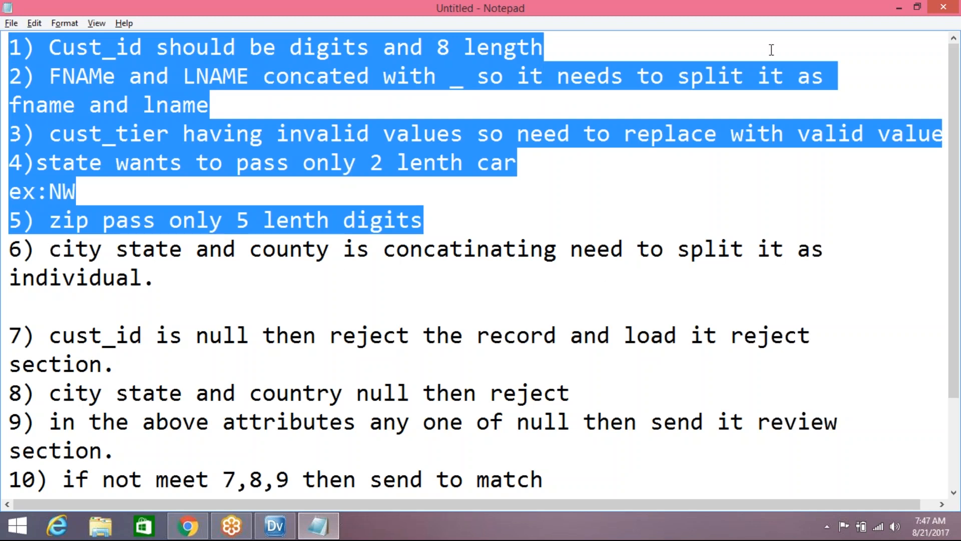
{"action": "left_click", "coordinate": [899, 7]}
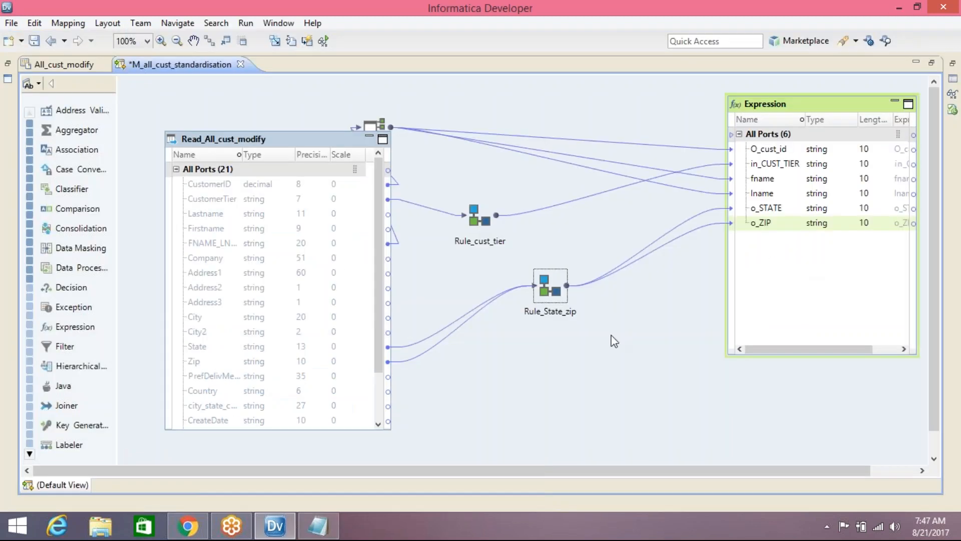
Move Read_All_cust_modify and the Parser icon apart so that the Parser sits between the source and the Expression.
{"action": "left_click_drag", "start_coordinate": [336, 139], "coordinate": [283, 122]}
{"action": "left_click_drag", "start_coordinate": [374, 127], "coordinate": [445, 145]}
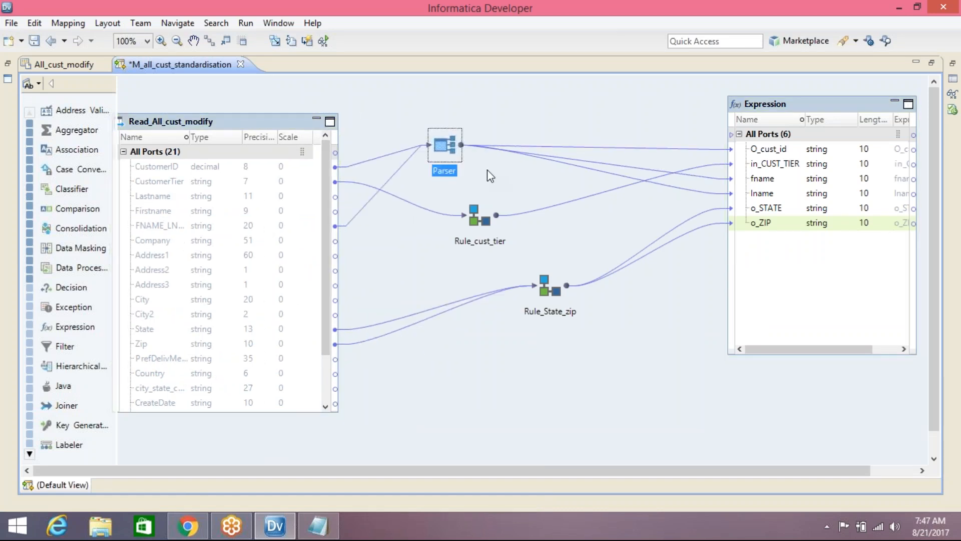
Add a second Parser transformation of type Token Parser to the mapping.
{"action": "right_click", "coordinate": [497, 356]}
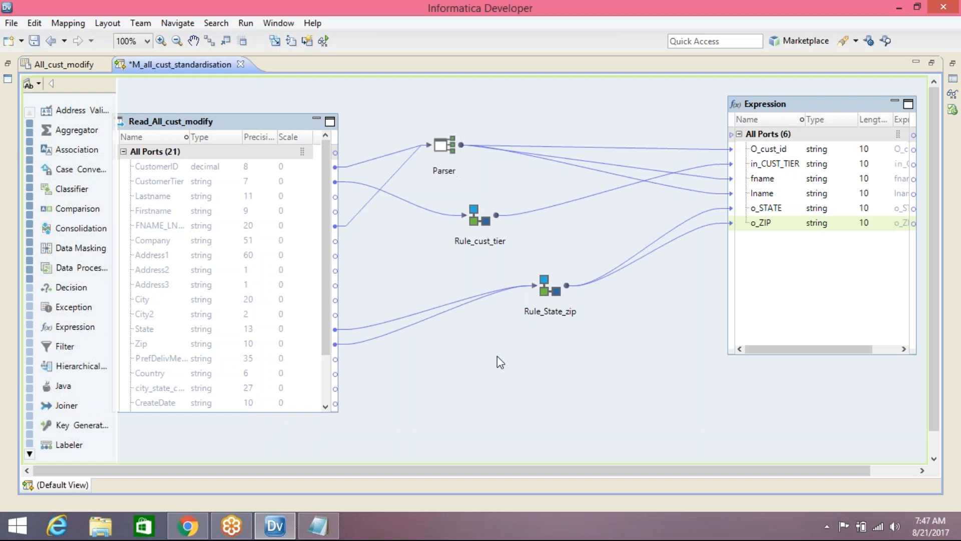
{"action": "left_click", "coordinate": [557, 59]}
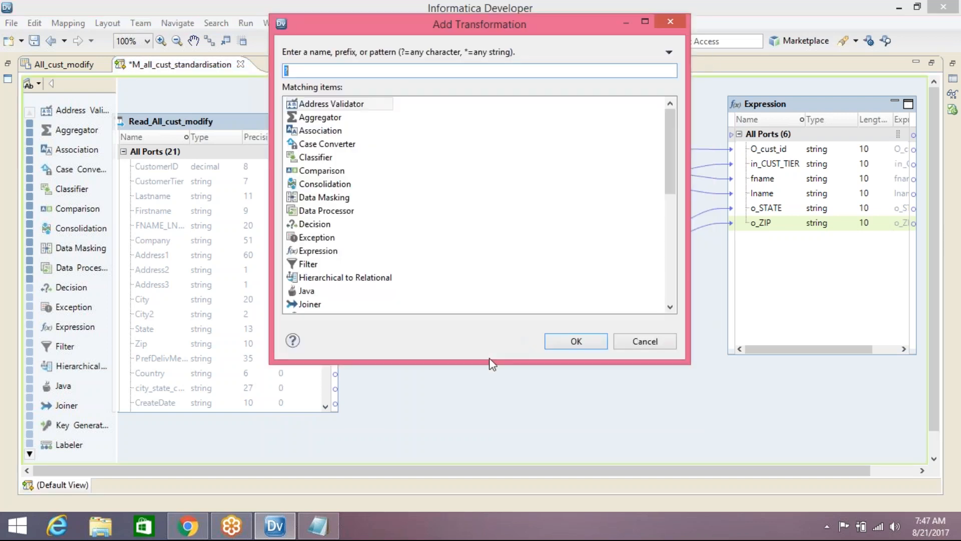
{"action": "type", "text": "PARSER"}
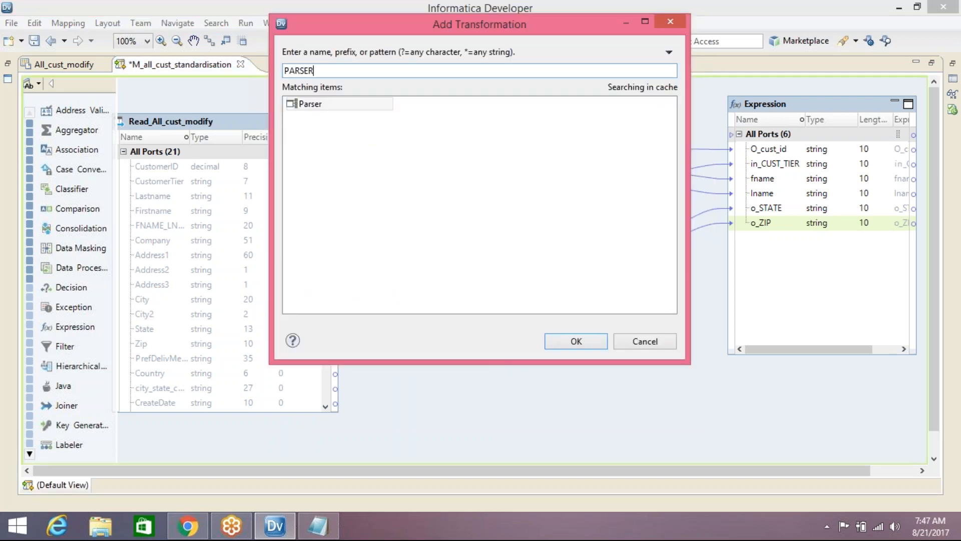
{"action": "left_click", "coordinate": [349, 102]}
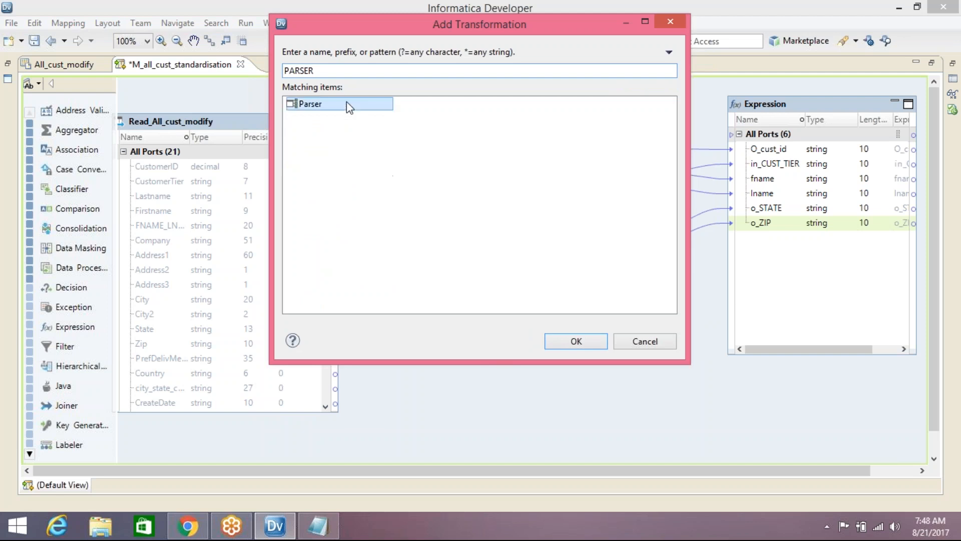
{"action": "left_click", "coordinate": [562, 341]}
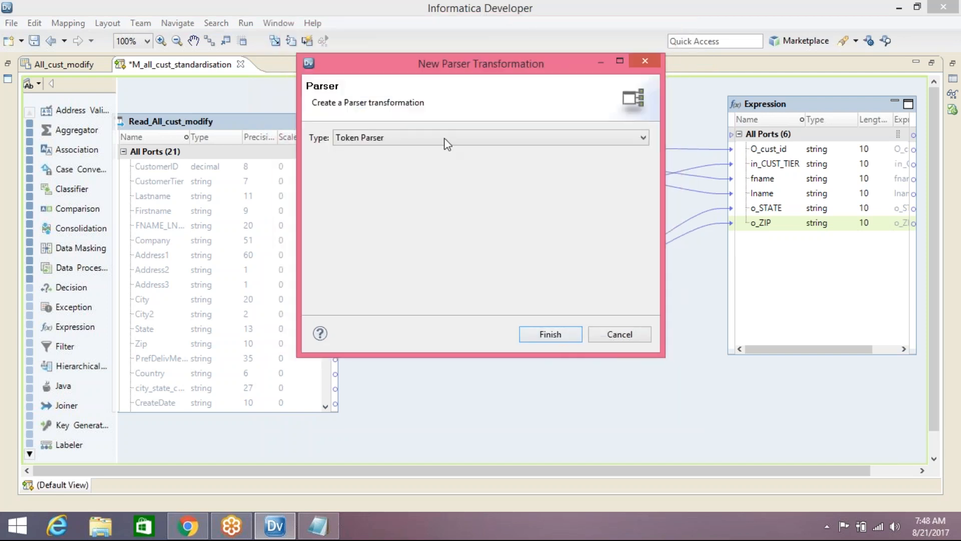
{"action": "left_click", "coordinate": [569, 334]}
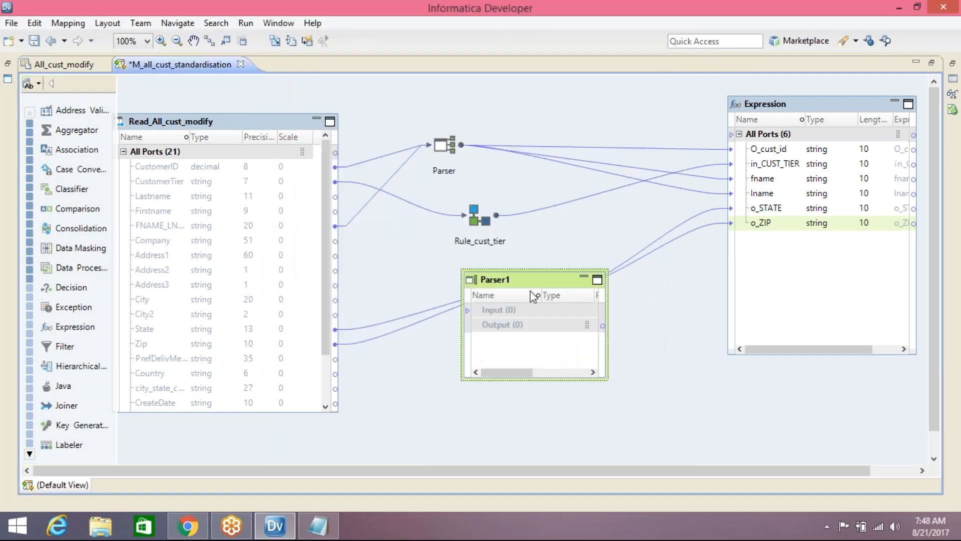
Rename the new Parser transformation Parser_CITY_STATE_COUNTRY and save the mapping.
{"action": "left_click", "coordinate": [952, 79]}
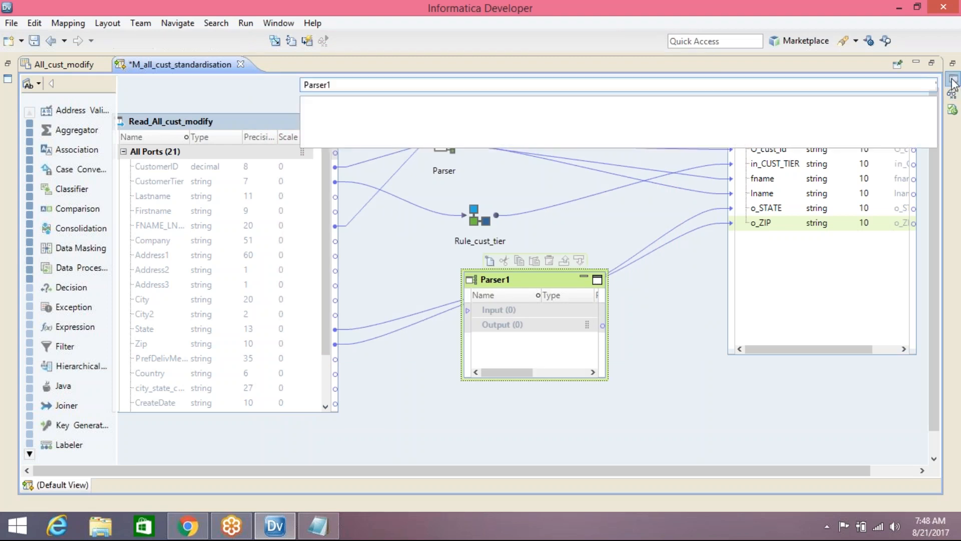
{"action": "key", "text": "BackSpace"}
{"action": "type", "text": "_CITY_STAT"}
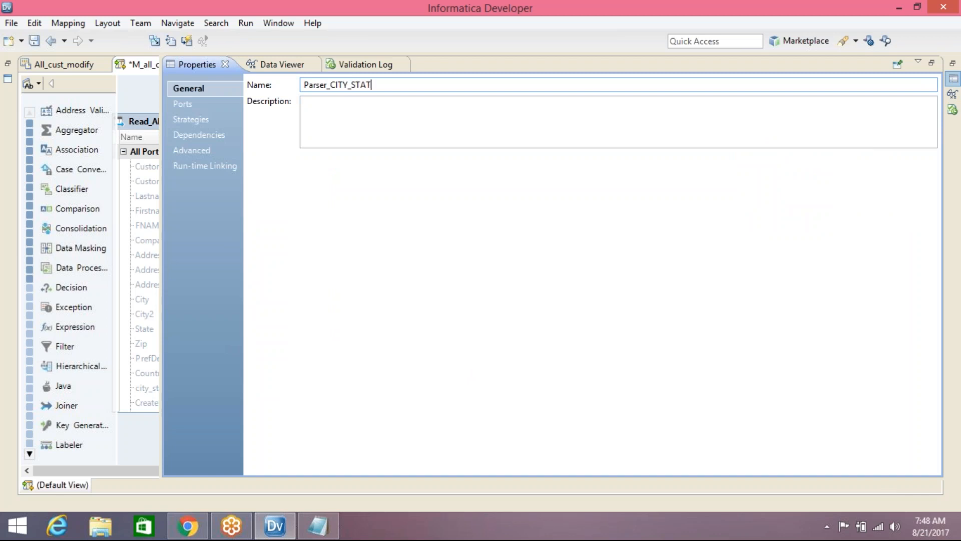
{"action": "type", "text": "E_COUNTRY"}
{"action": "key", "text": "ctrl+s"}
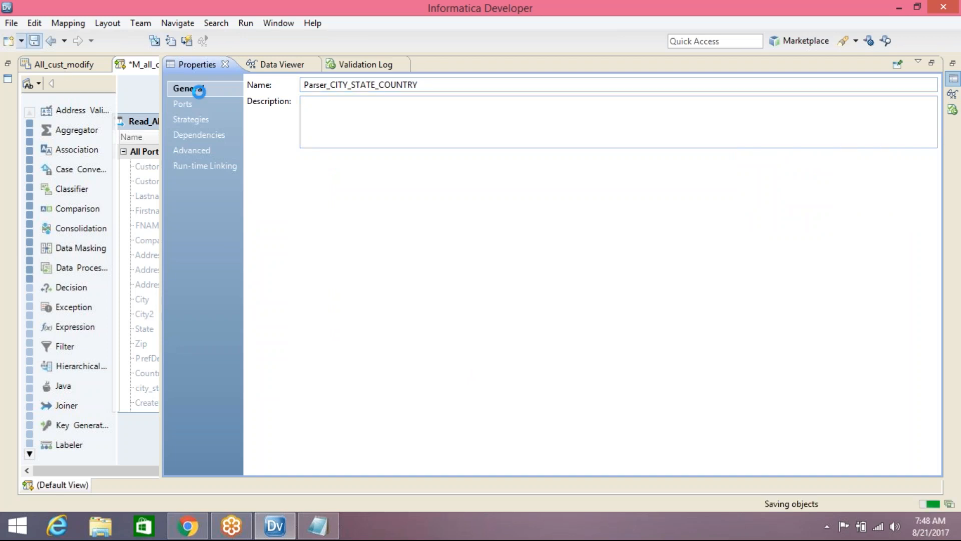
Open the strategies of the Parser_CITY_STATE_COUNTRY transformation.
{"action": "left_click", "coordinate": [203, 120]}
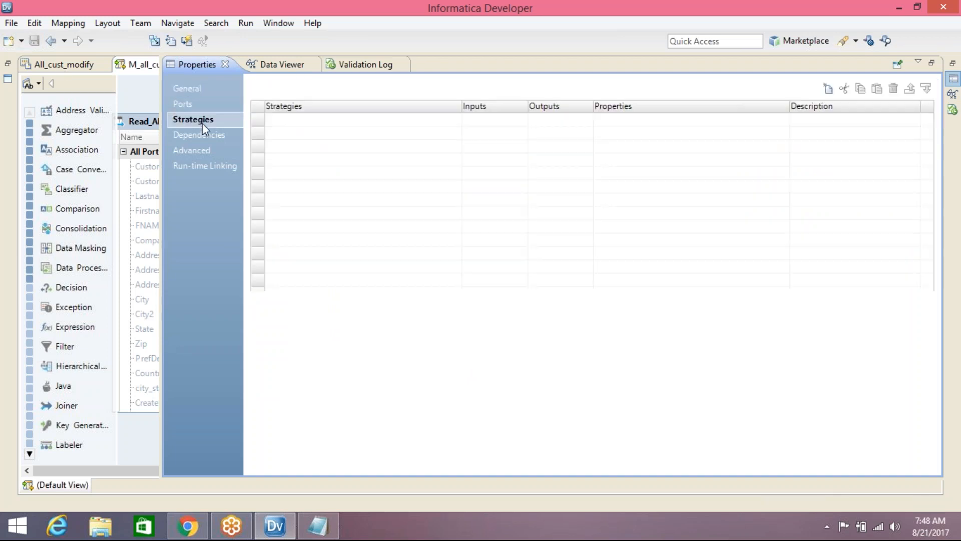
Move the Parser_CITY_STATE_COUNTRY transformation clear of the rule, link Read_All_cust_modify's city_state_country port to its input, and enlarge it upward.
{"action": "left_click", "coordinate": [144, 95]}
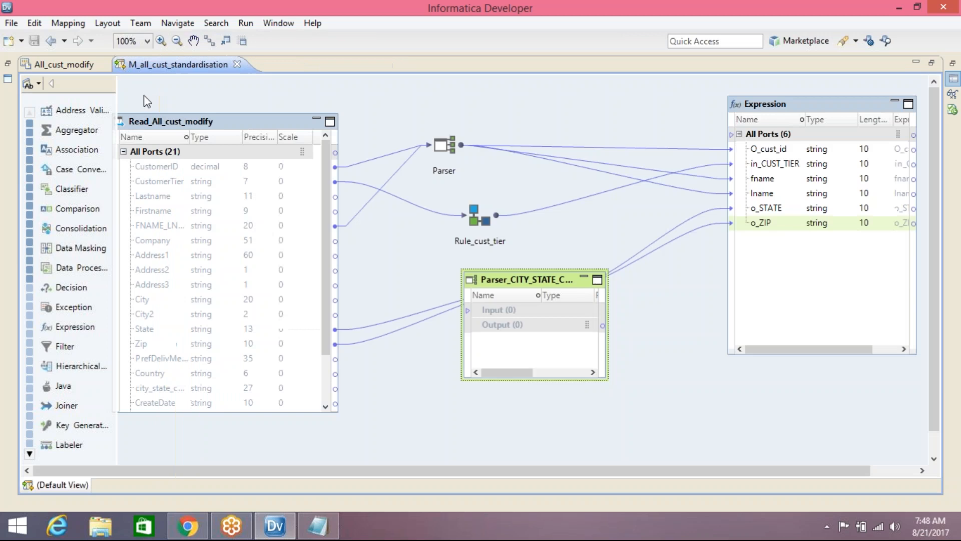
{"action": "left_click_drag", "start_coordinate": [509, 312], "coordinate": [543, 347]}
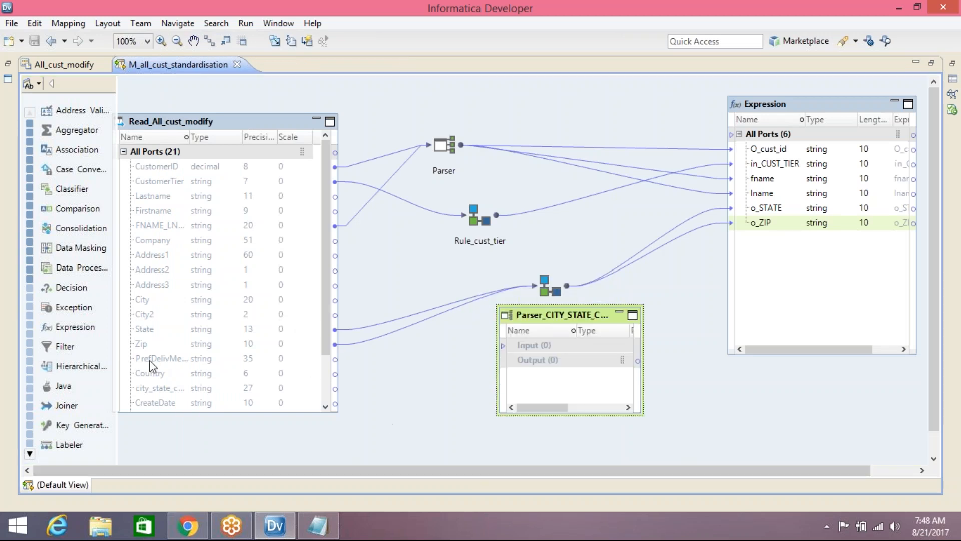
{"action": "left_click_drag", "start_coordinate": [325, 278], "coordinate": [326, 326]}
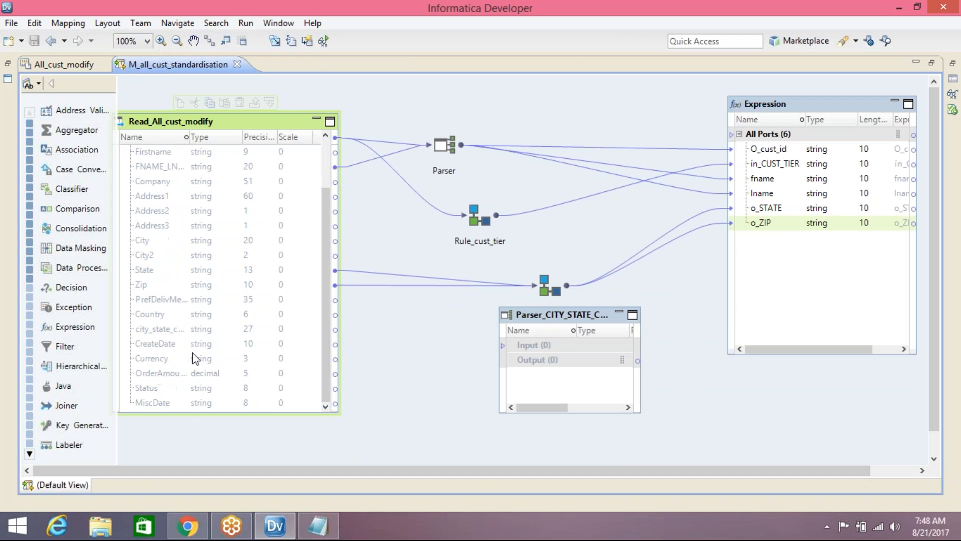
{"action": "left_click", "coordinate": [145, 333]}
{"action": "left_click_drag", "start_coordinate": [145, 333], "coordinate": [546, 363]}
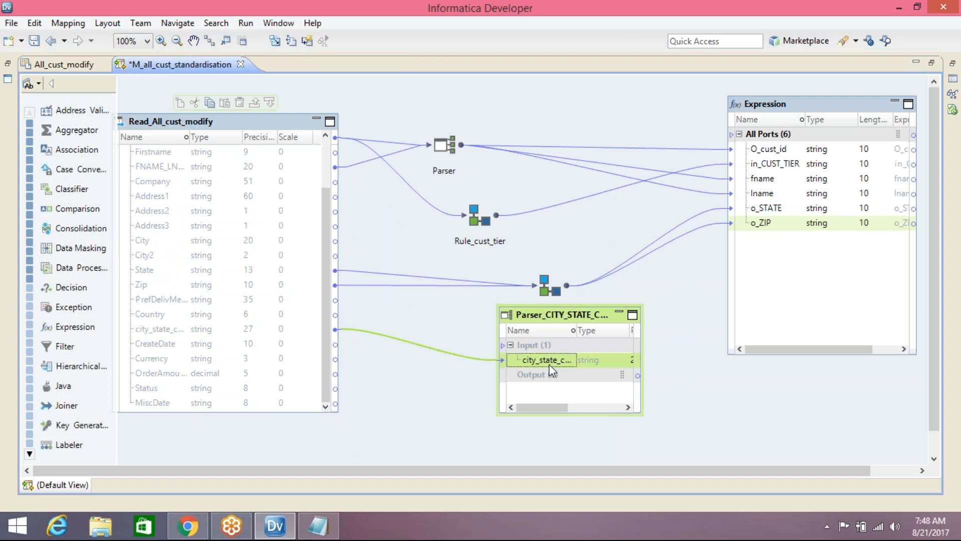
{"action": "left_click_drag", "start_coordinate": [558, 305], "coordinate": [568, 219]}
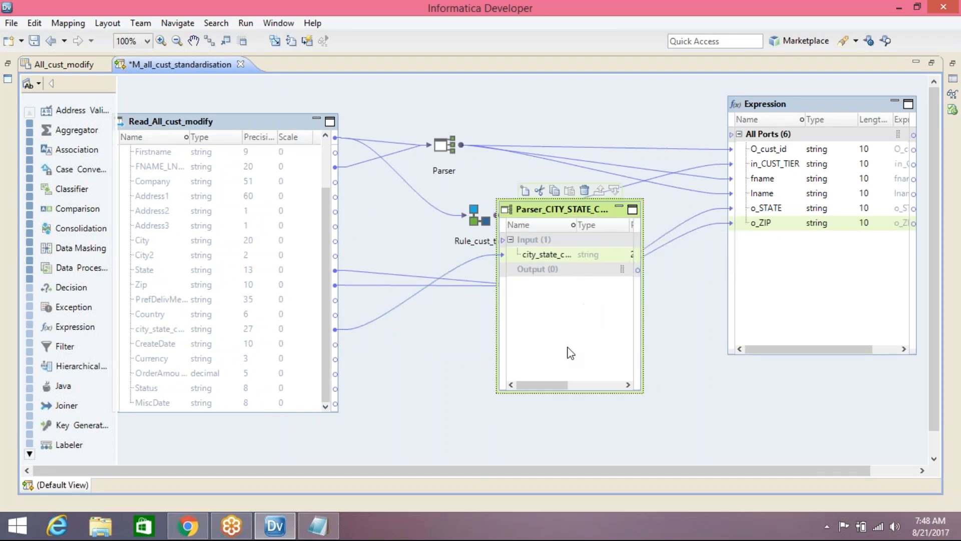
Start a new strategy for the Parser_CITY_STATE_COUNTRY transformation and name it Parser_CITY_STATE_CNTRY.
{"action": "left_click", "coordinate": [954, 79]}
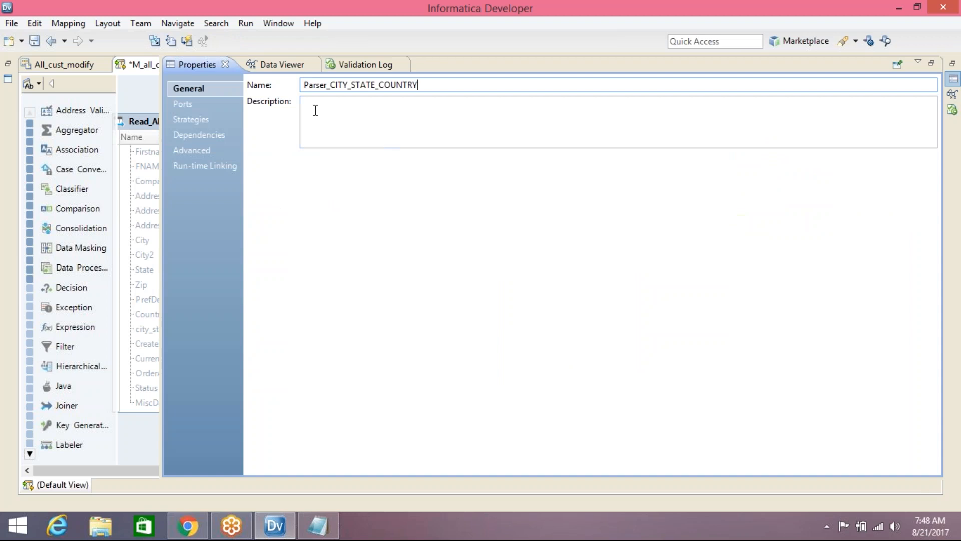
{"action": "left_click", "coordinate": [219, 107]}
{"action": "left_click", "coordinate": [212, 122]}
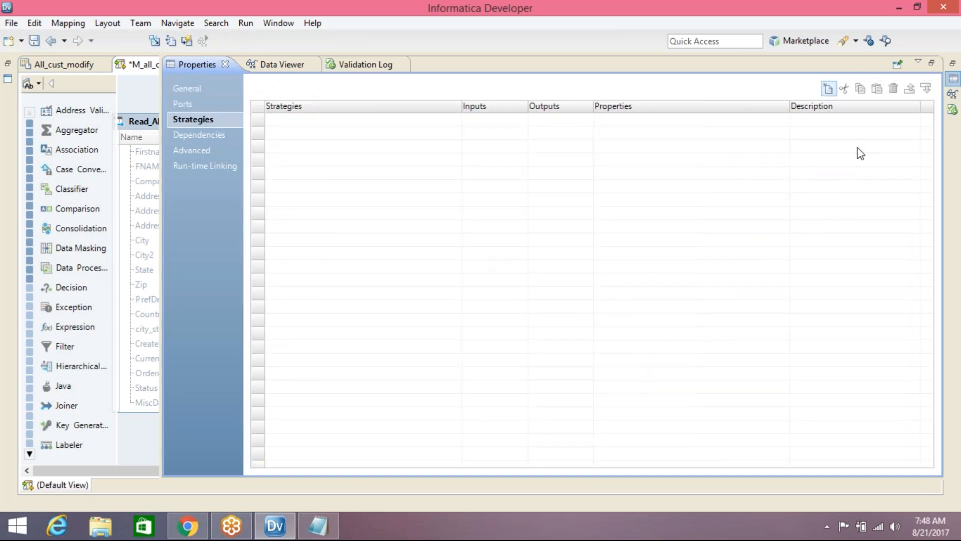
{"action": "left_click", "coordinate": [828, 89]}
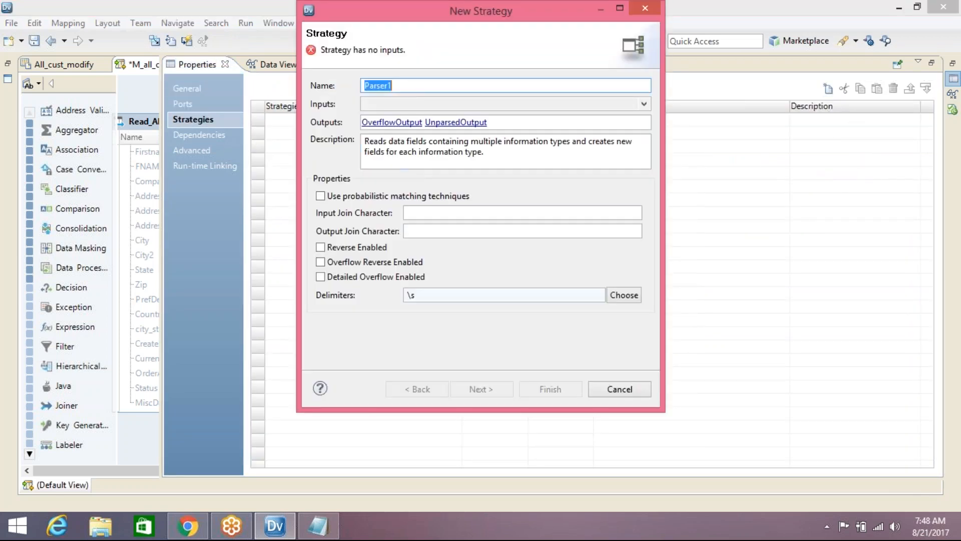
{"action": "left_click", "coordinate": [422, 84]}
{"action": "key", "text": "BackSpace"}
{"action": "type", "text": "_CITY_STATE_CNTRY"}
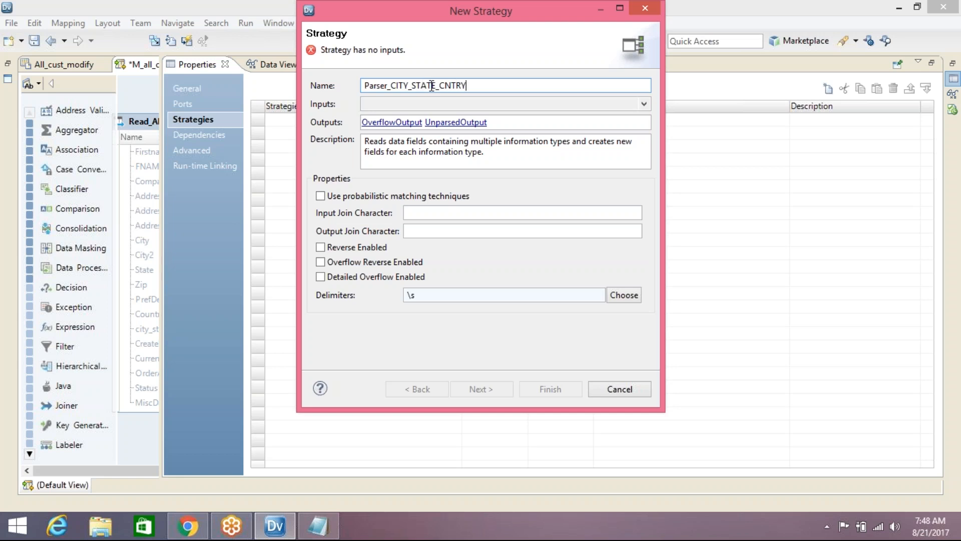
Use city_state_country as the strategy's input and set its token definition to Regular Expression (Single or Multiple Outputs).
{"action": "left_click", "coordinate": [431, 103]}
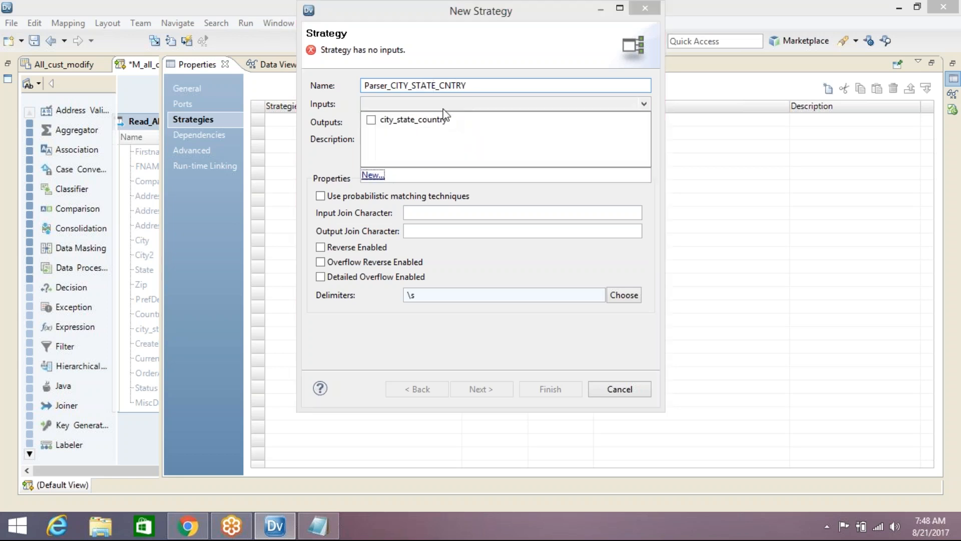
{"action": "left_click", "coordinate": [371, 121]}
{"action": "left_click", "coordinate": [350, 96]}
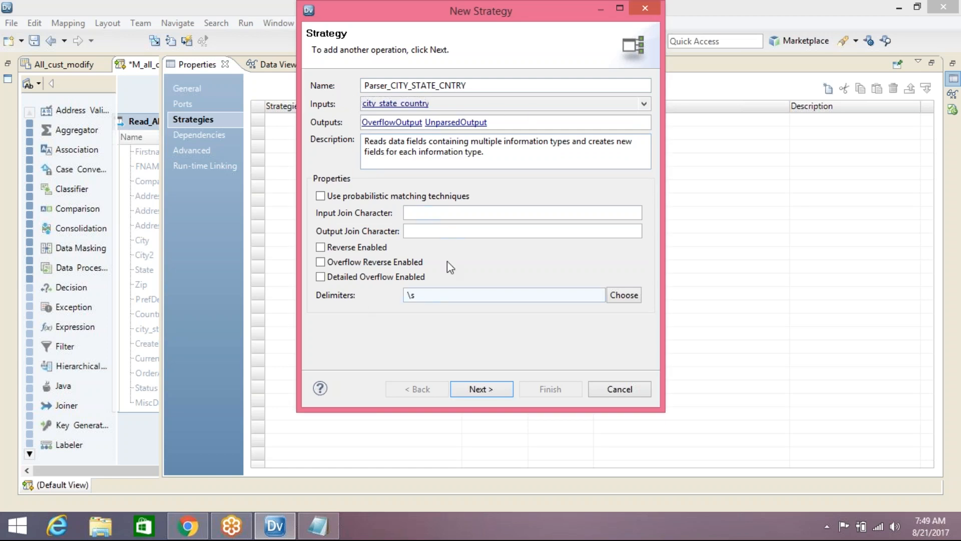
{"action": "left_click", "coordinate": [485, 391]}
{"action": "left_click", "coordinate": [483, 389]}
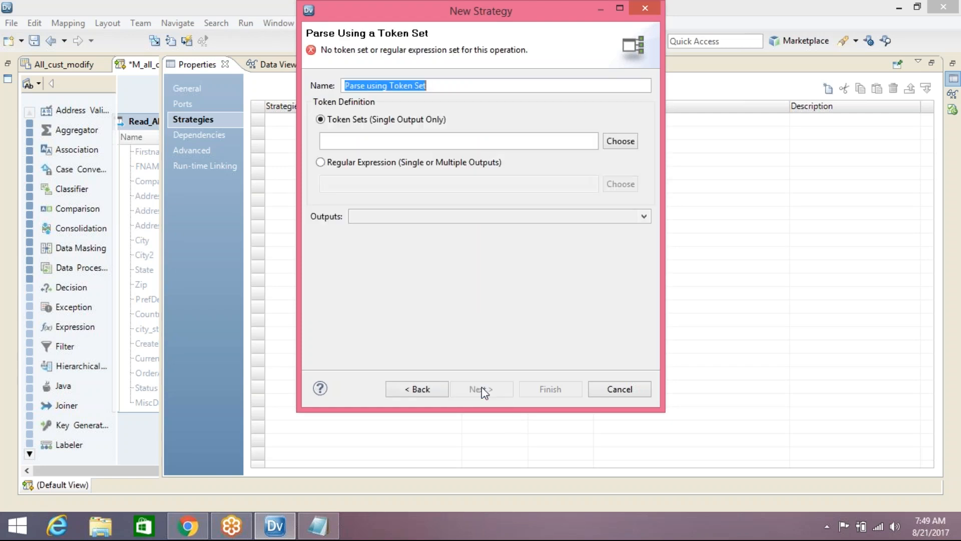
{"action": "left_click", "coordinate": [391, 162]}
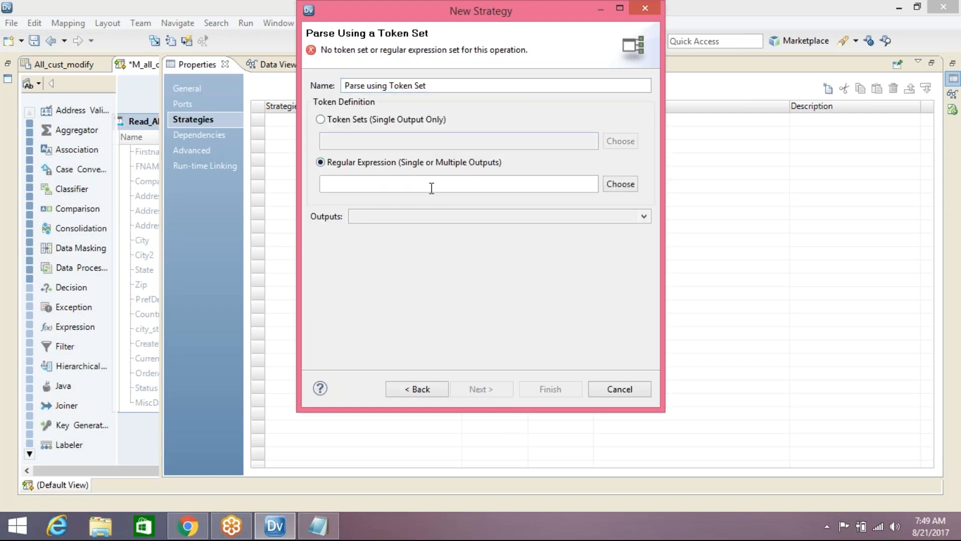
Add a new regular expression named REGEX_CITY_STATE_CNTRY and proceed to its definition.
{"action": "left_click", "coordinate": [615, 184]}
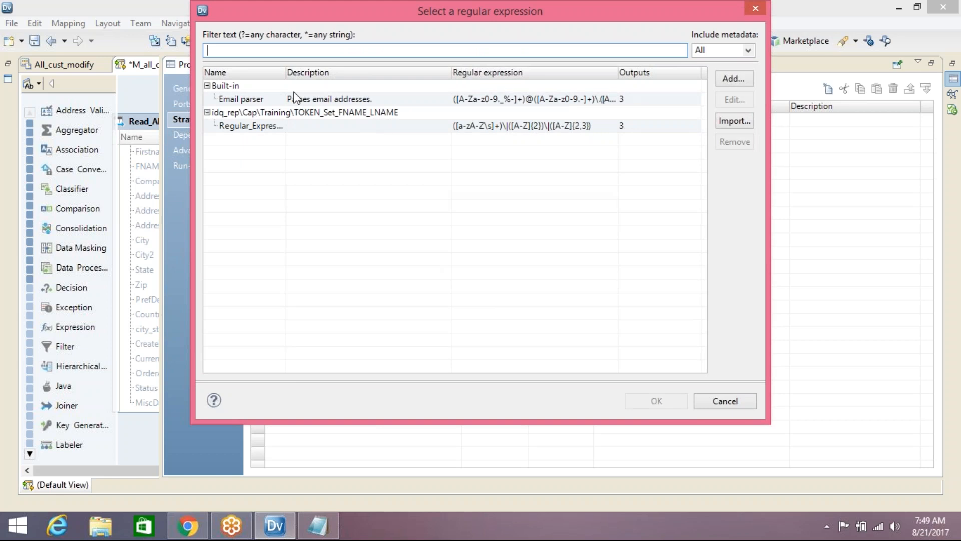
{"action": "left_click", "coordinate": [727, 84]}
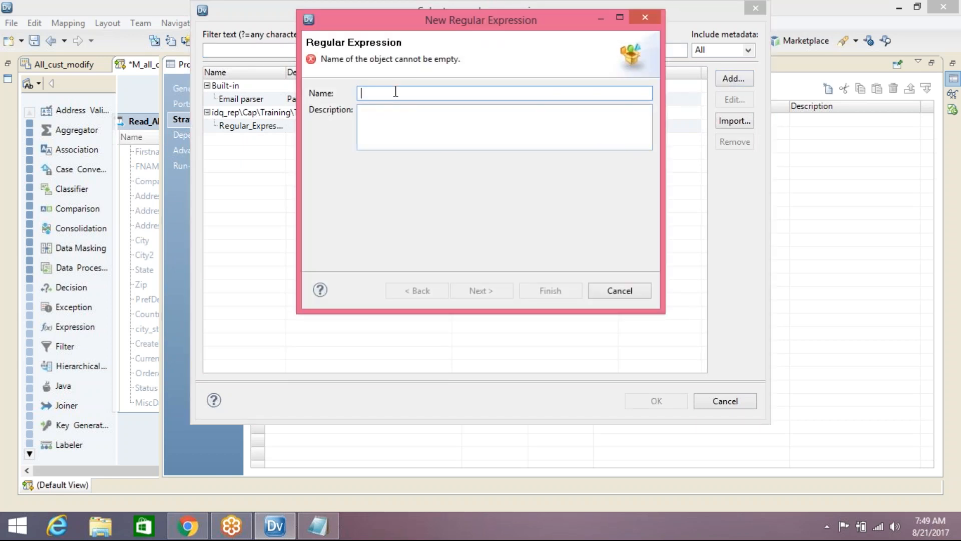
{"action": "type", "text": "REG"}
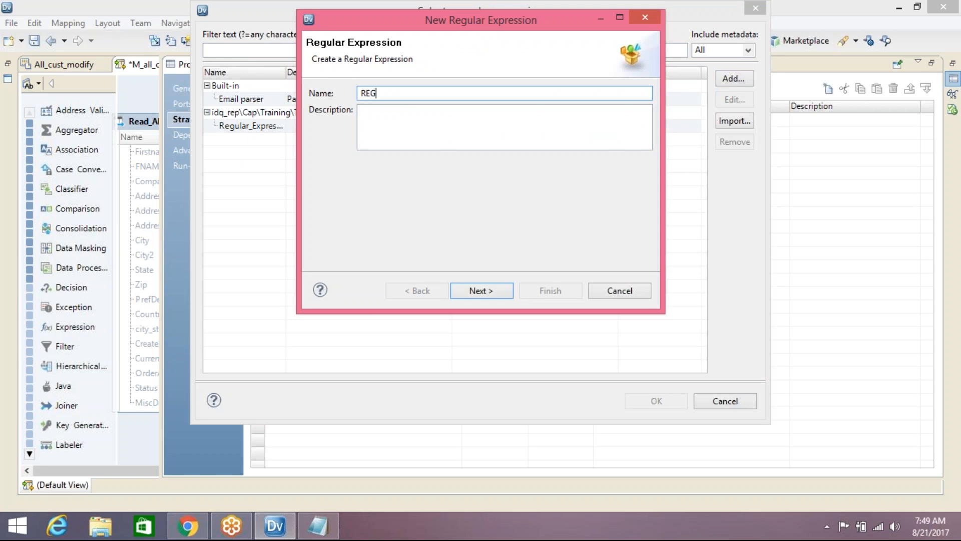
{"action": "type", "text": "EX_CITY_STATE_CNTRY"}
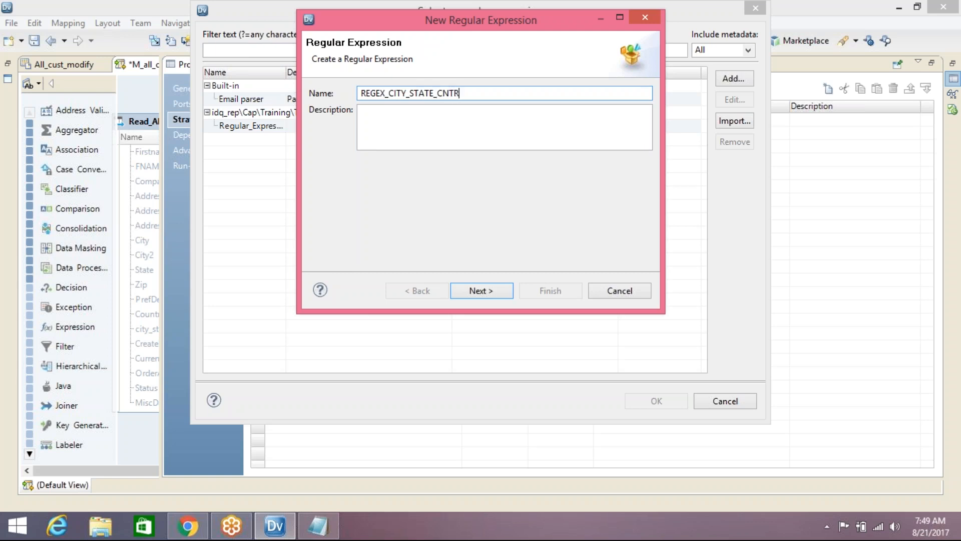
{"action": "left_click", "coordinate": [507, 297]}
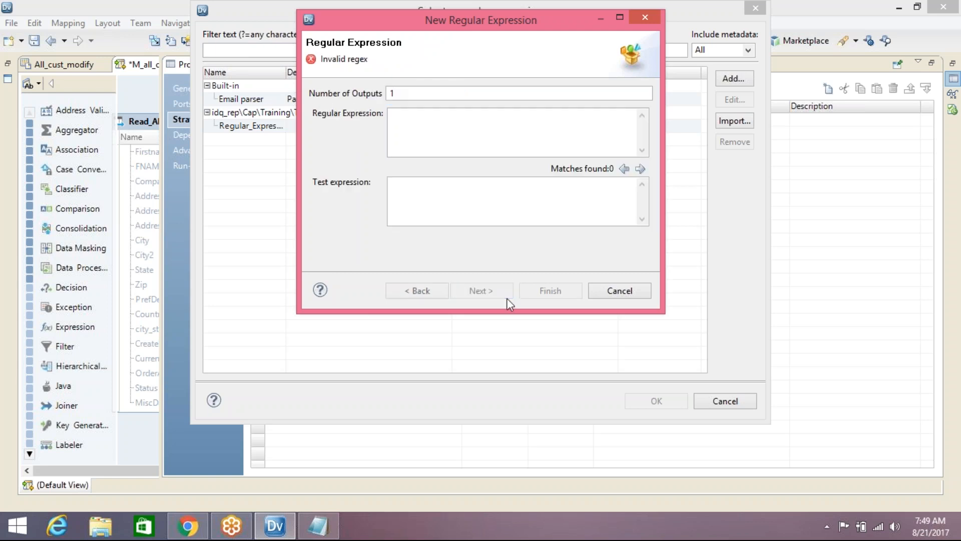
Set the number of outputs to 3 and enter ([A-Za-z]+)\| as the first part of the regular expression.
{"action": "type", "text": "3"}
{"action": "left_click", "coordinate": [423, 123]}
{"action": "type", "text": "("}
{"action": "key", "text": "BackSpace"}
{"action": "type", "text": "()"}
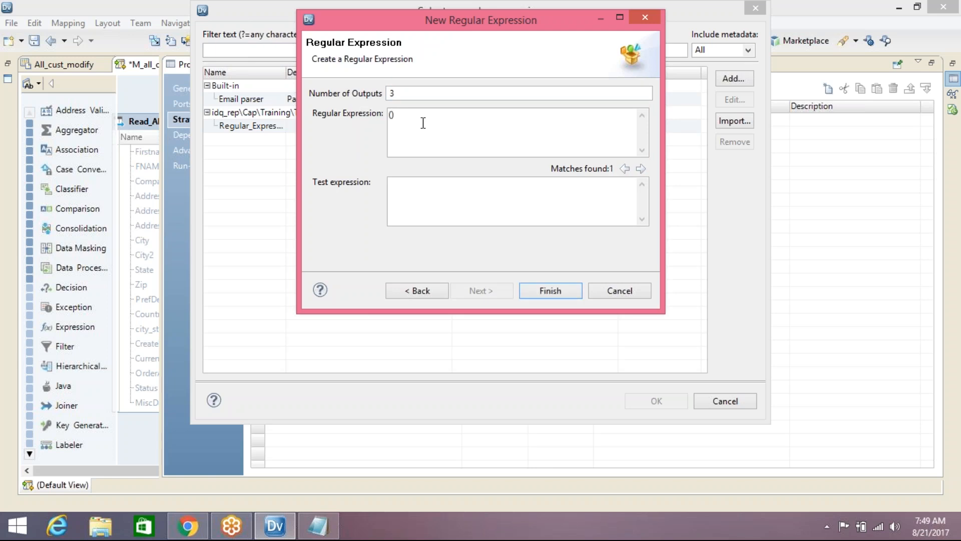
{"action": "type", "text": "A-Za-z"}
{"action": "key", "text": "Left"}
{"action": "key", "text": "Left"}
{"action": "key", "text": "Left"}
{"action": "key", "text": "Left"}
{"action": "key", "text": "Left"}
{"action": "type", "text": "["}
{"action": "key", "text": "Right"}
{"action": "key", "text": "Right"}
{"action": "key", "text": "Right"}
{"action": "key", "text": "Right"}
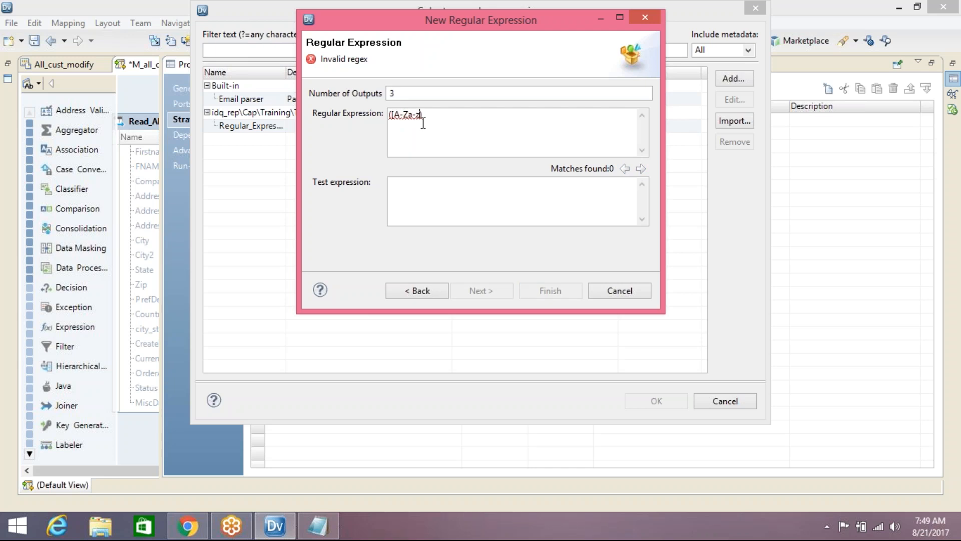
{"action": "type", "text": "]+)"}
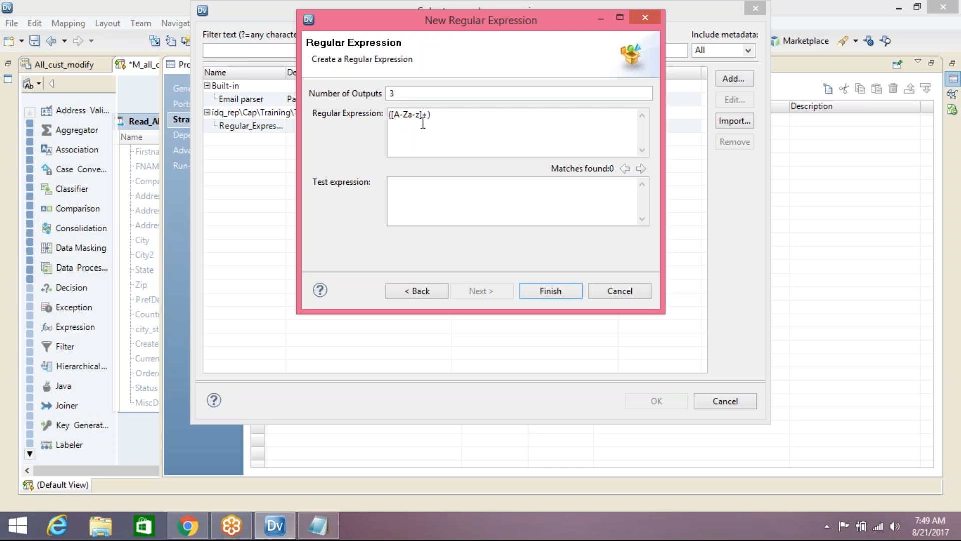
{"action": "type", "text": "\\"}
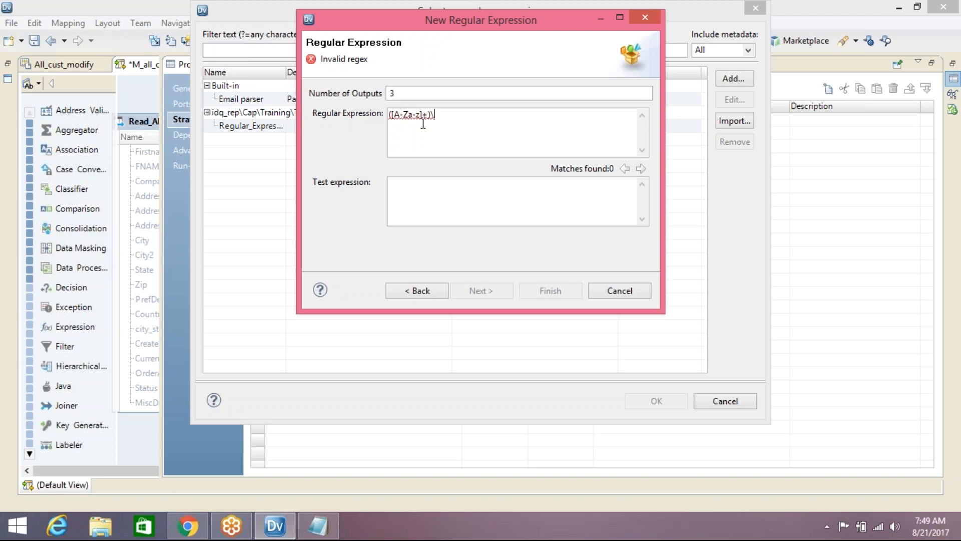
{"action": "type", "text": "|"}
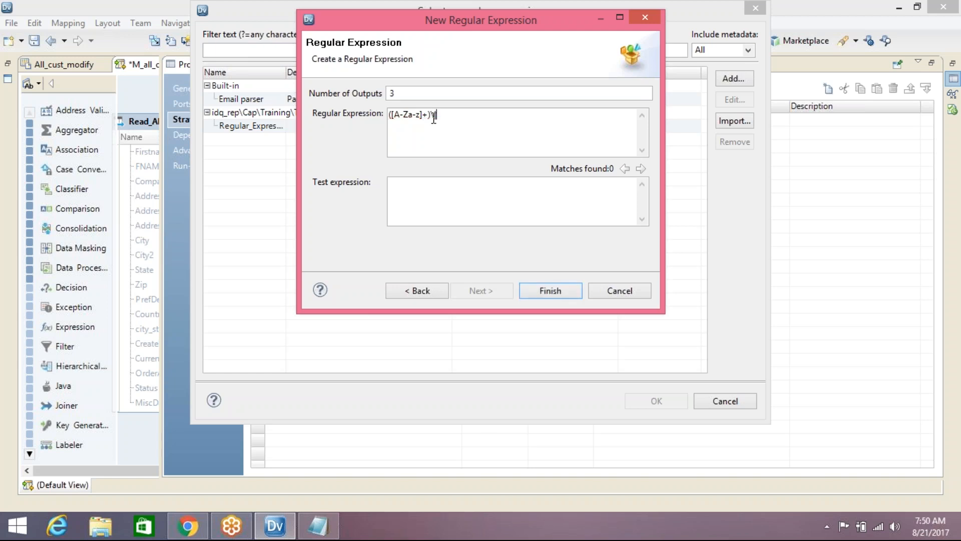
Switch to Notepad to review requirement 6 on splitting city, state and country, and return to the regular expression in Informatica Developer.
{"action": "left_click_drag", "start_coordinate": [430, 115], "coordinate": [388, 115]}
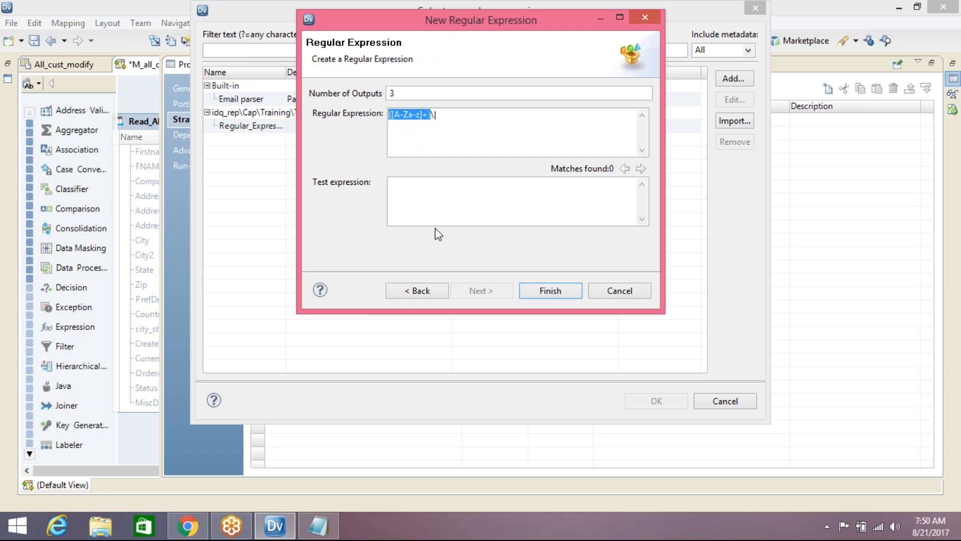
{"action": "left_click", "coordinate": [318, 526]}
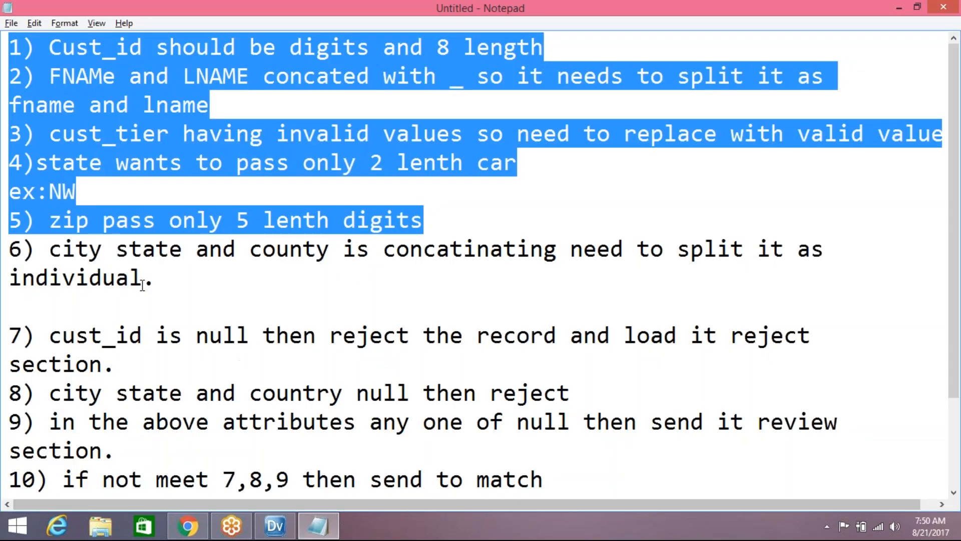
{"action": "left_click", "coordinate": [179, 279]}
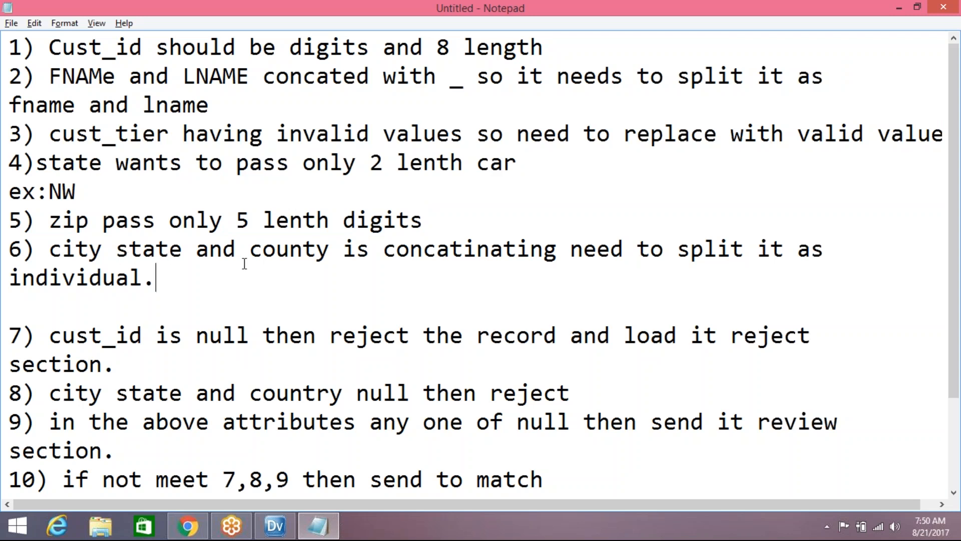
{"action": "left_click", "coordinate": [281, 530]}
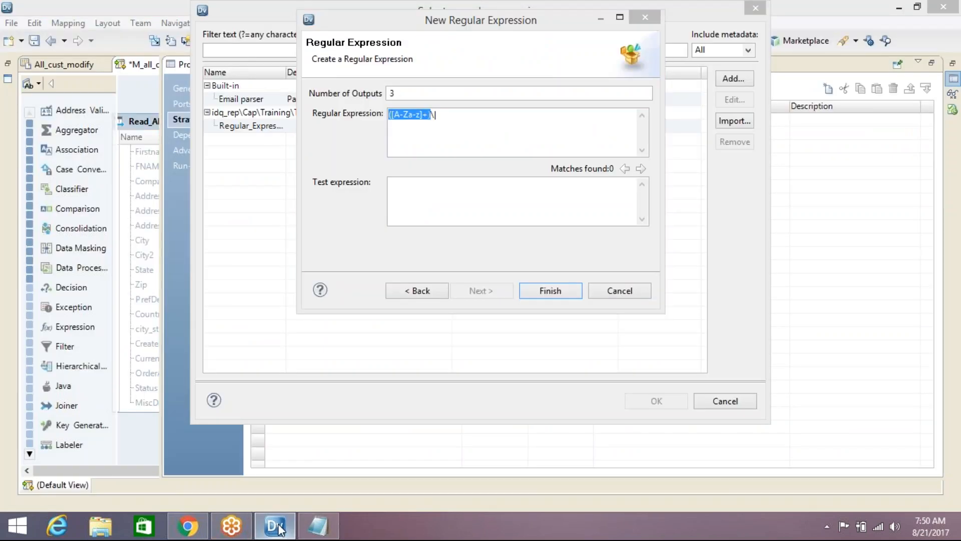
{"action": "mouse_move", "coordinate": [334, 529]}
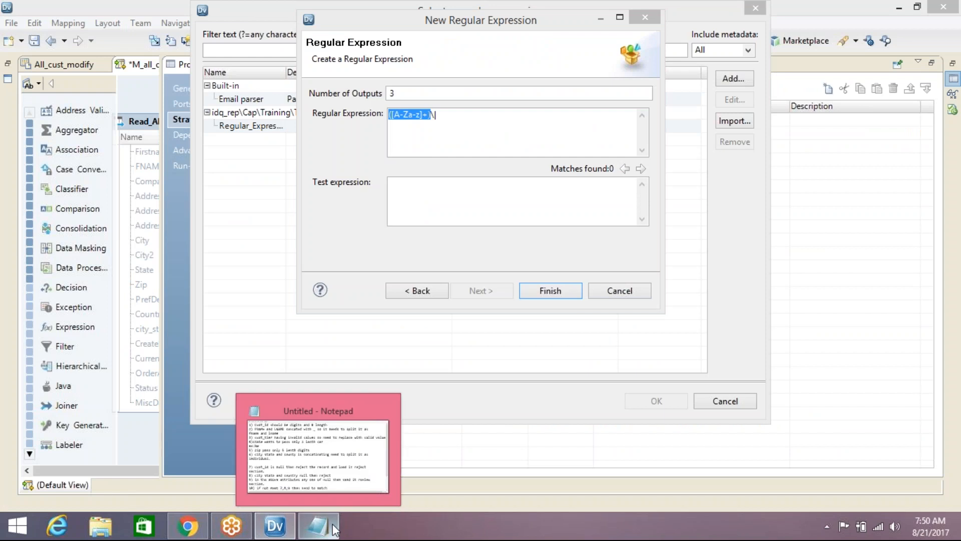
{"action": "left_click", "coordinate": [334, 530]}
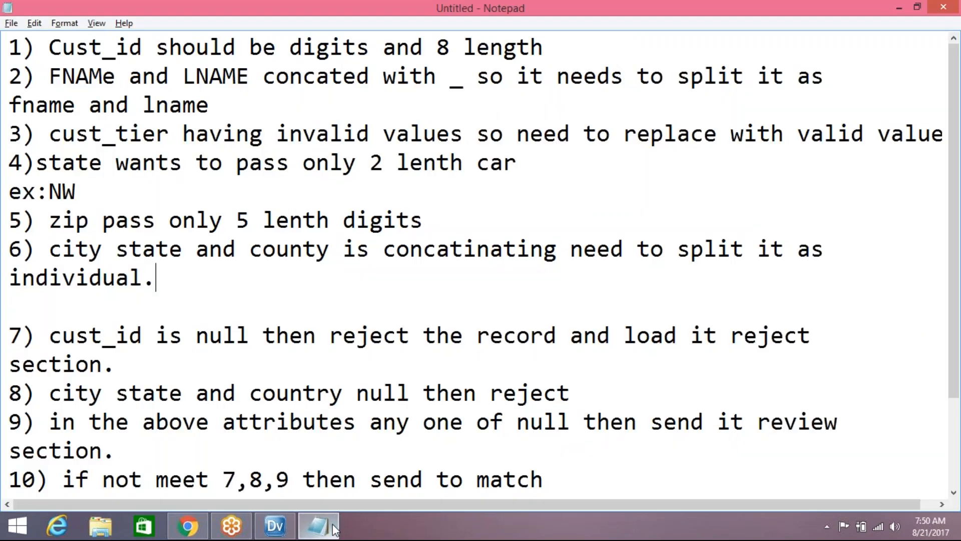
{"action": "left_click", "coordinate": [278, 527]}
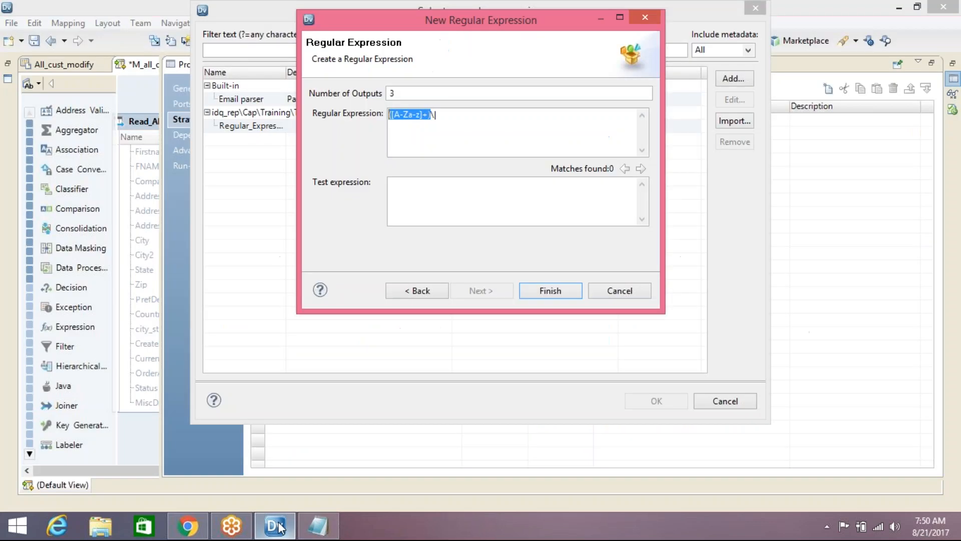
Append ([A-Z]{2}) to the regular expression as the second group, matching a two-letter state code.
{"action": "left_click", "coordinate": [444, 113]}
{"action": "type", "text": "\\"}
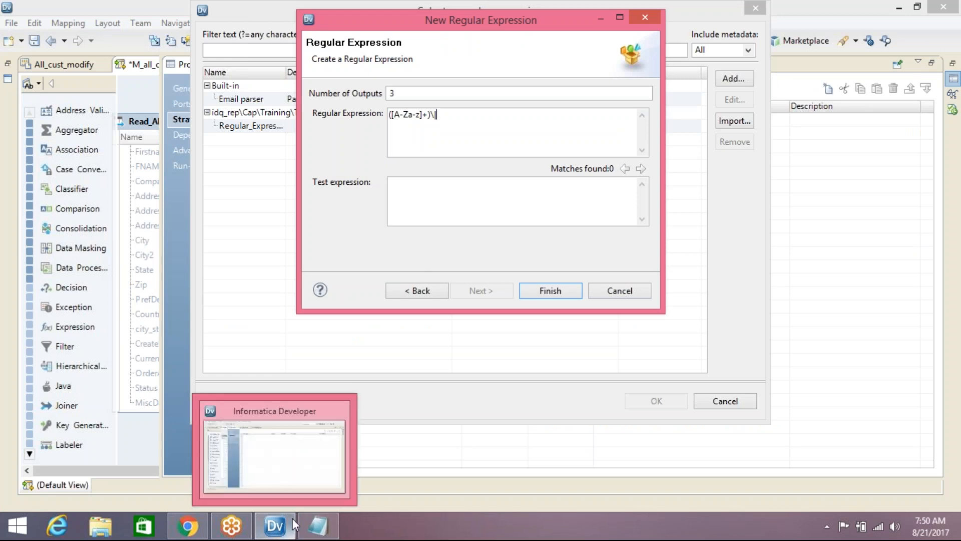
{"action": "mouse_move", "coordinate": [308, 529]}
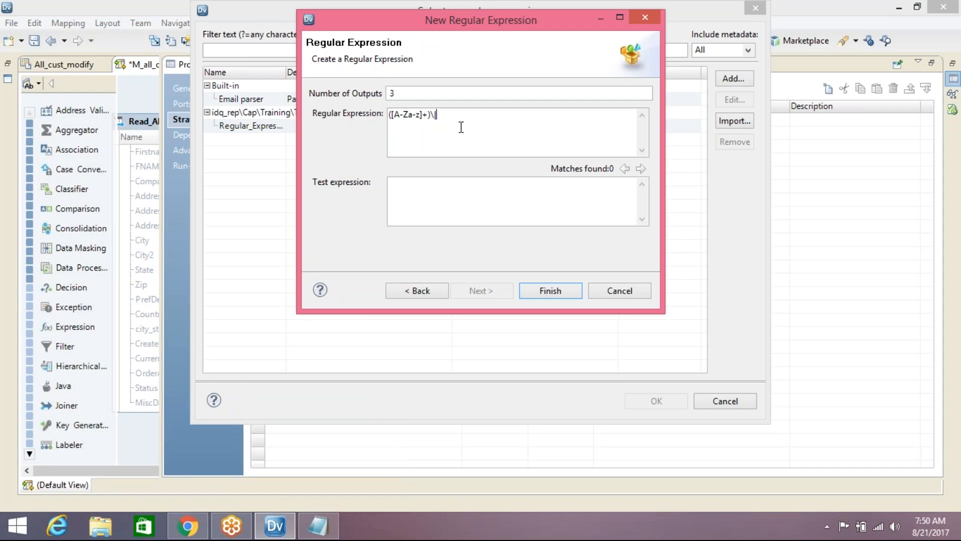
{"action": "type", "text": "(["}
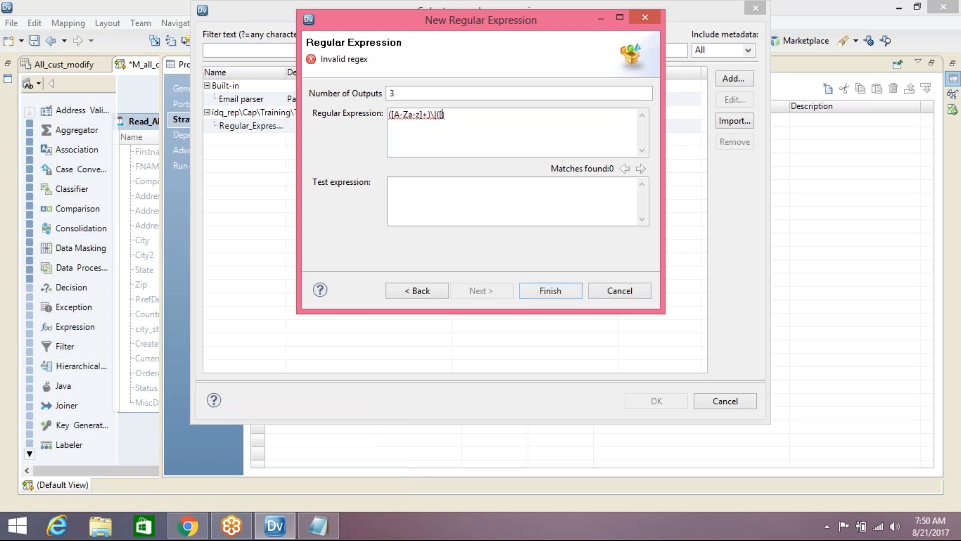
{"action": "type", "text": "a-"}
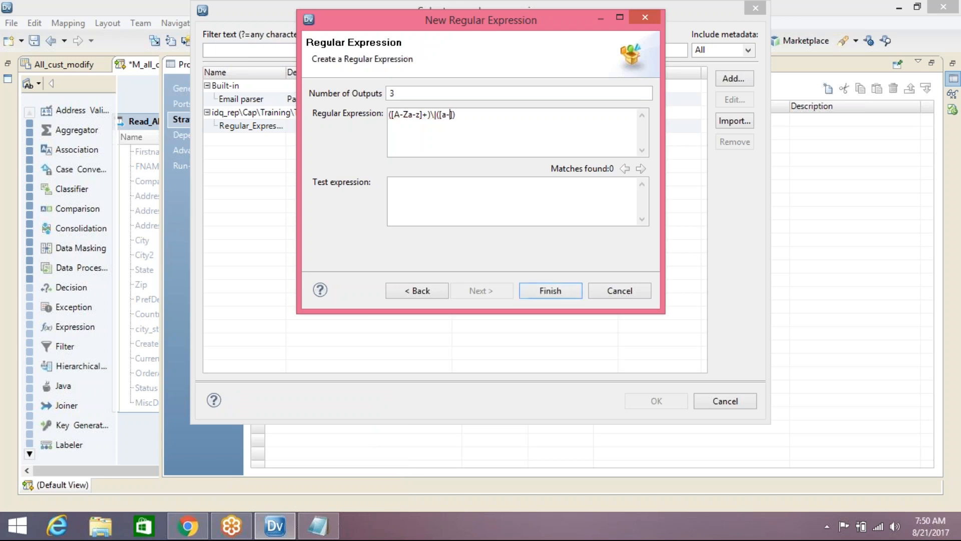
{"action": "key", "text": "BackSpace"}
{"action": "type", "text": "A-"}
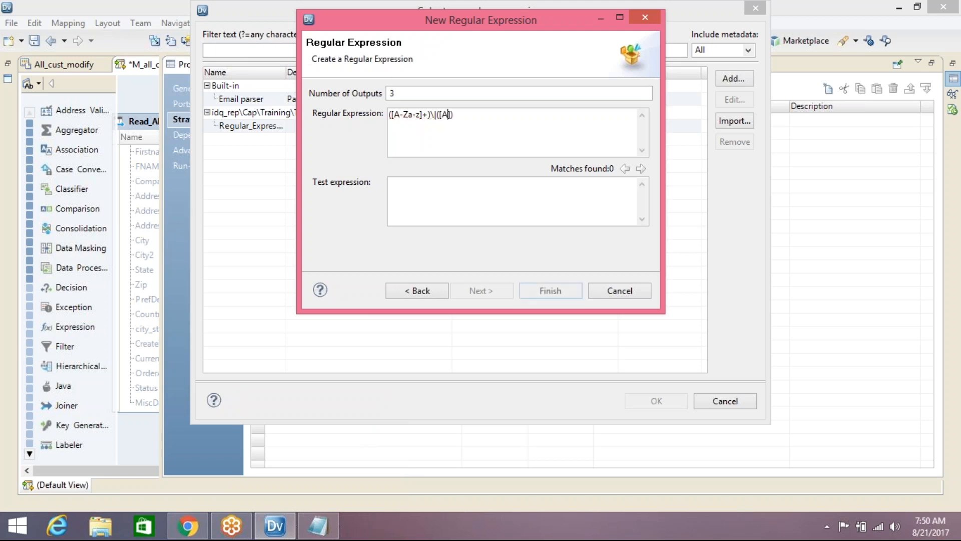
{"action": "type", "text": "Z]"}
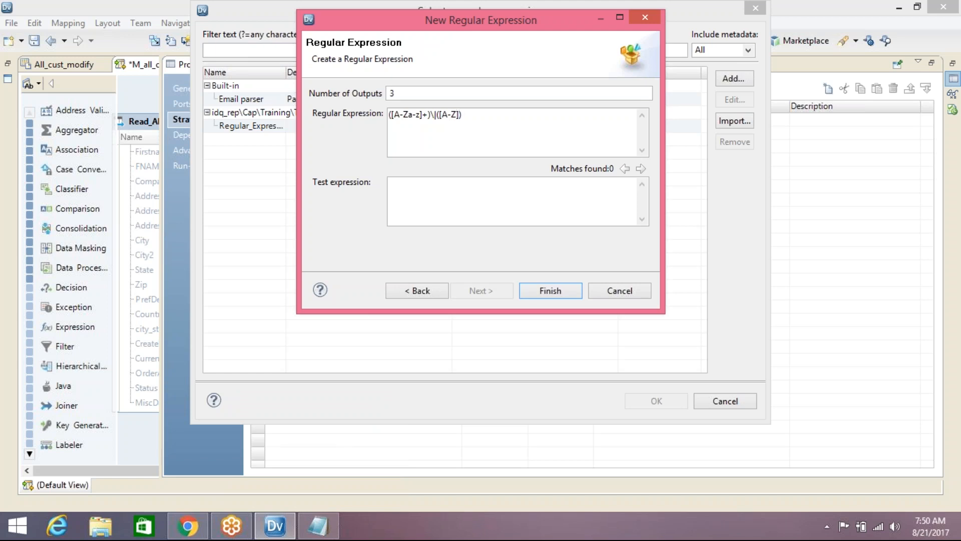
{"action": "type", "text": "{"}
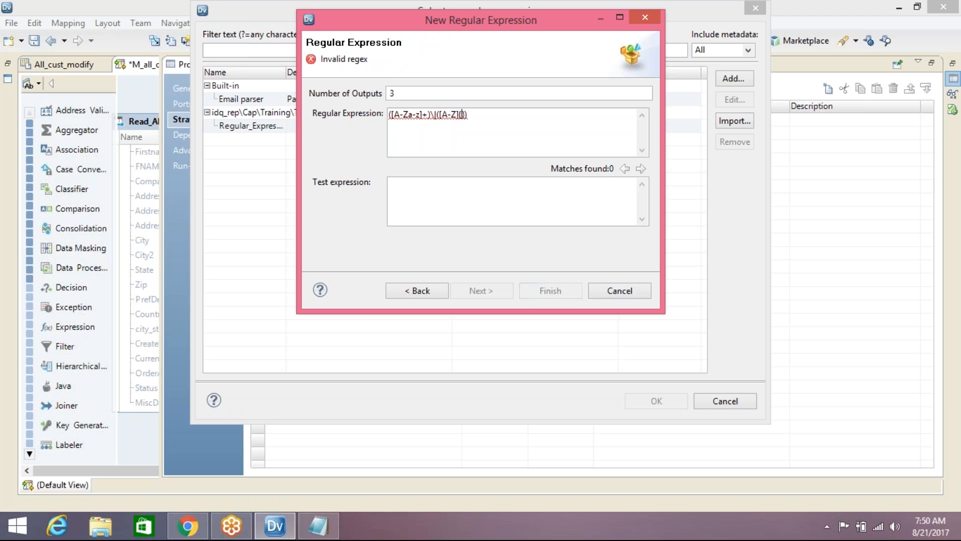
{"action": "type", "text": "2})"}
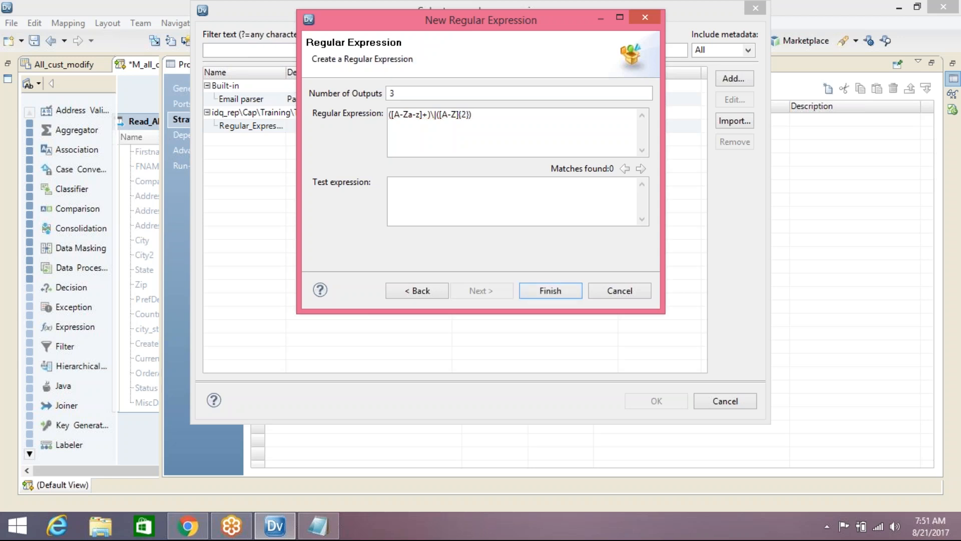
Append \|([A-Z]{2}) as the third group of the regular expression, and check the requirements in Notepad.
{"action": "type", "text": "\\|"}
{"action": "left_click_drag", "start_coordinate": [472, 114], "coordinate": [437, 114]}
{"action": "left_click", "coordinate": [487, 114]}
{"action": "type", "text": "([A-Z]{2})"}
{"action": "left_click", "coordinate": [318, 525]}
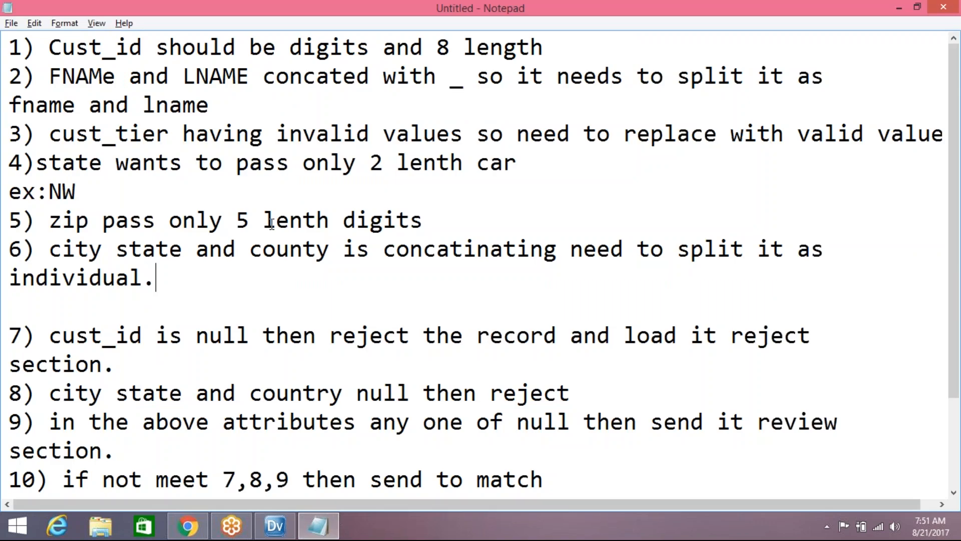
{"action": "left_click", "coordinate": [900, 8]}
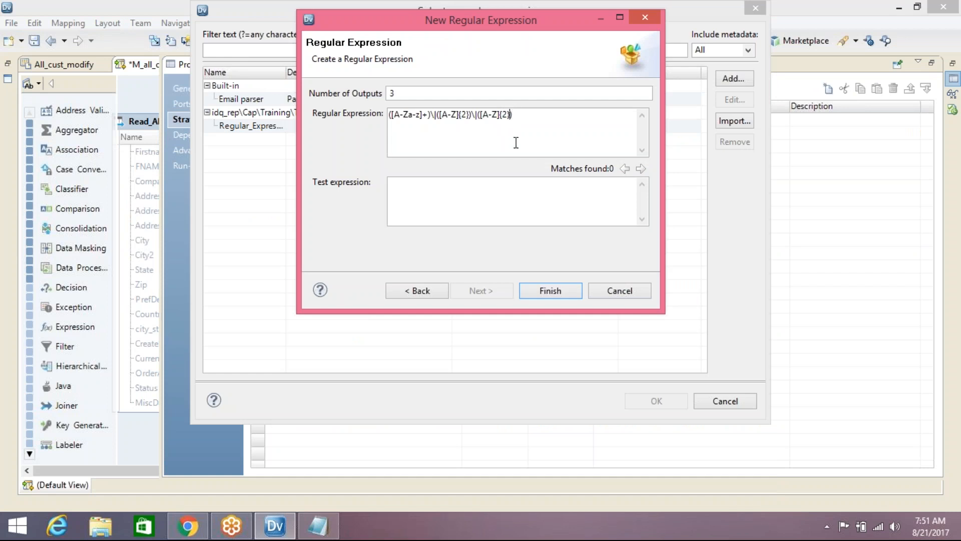
Shorten the third group to ([A-Z]), finish the expression and choose REGEX_CITY_STATE_CNTRY as the token definition.
{"action": "key", "text": "BackSpace"}
{"action": "key", "text": "BackSpace"}
{"action": "key", "text": "BackSpace"}
{"action": "left_click", "coordinate": [551, 291]}
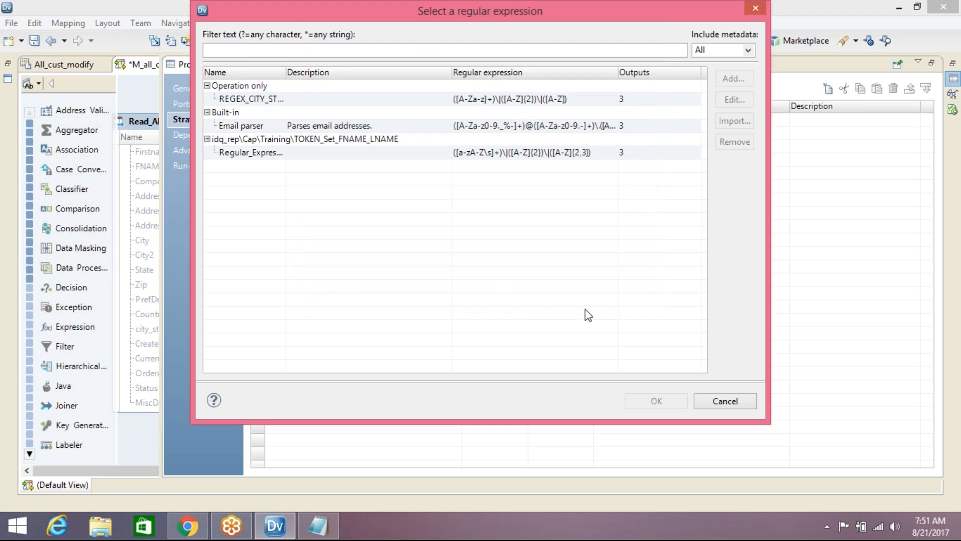
{"action": "left_click", "coordinate": [273, 100]}
{"action": "left_click", "coordinate": [637, 402]}
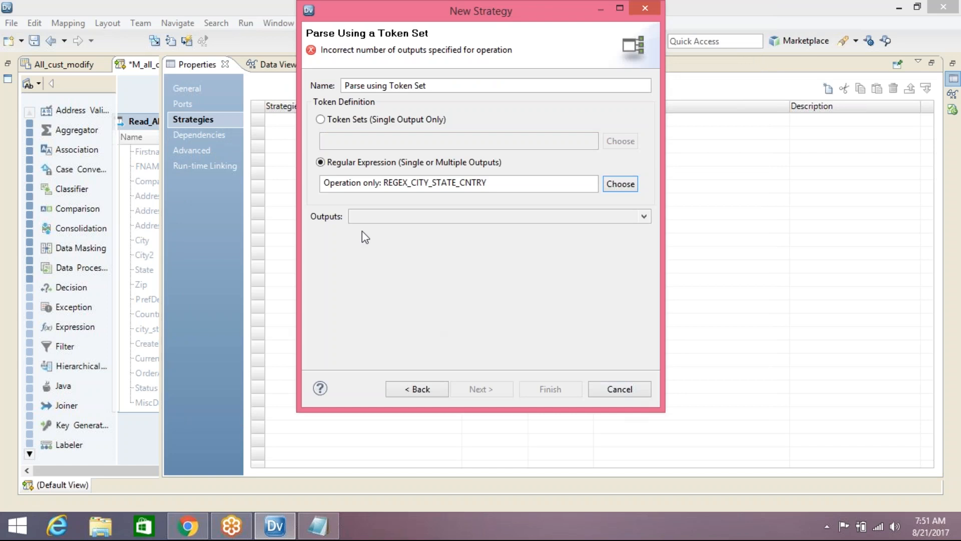
Create three outputs for the token set operation, named CITY, STATE and COUNTRY.
{"action": "left_click", "coordinate": [370, 218]}
{"action": "left_click", "coordinate": [361, 286]}
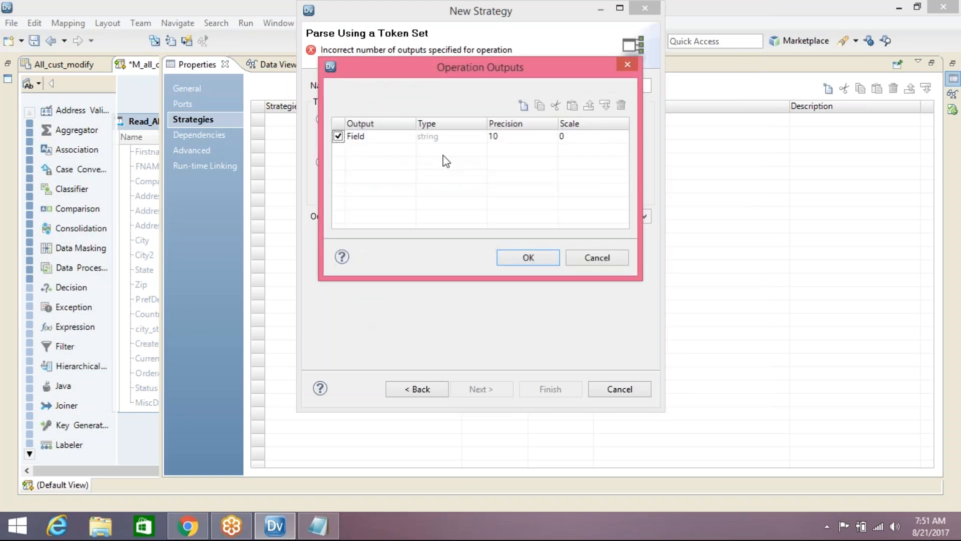
{"action": "left_click", "coordinate": [523, 105]}
{"action": "left_click", "coordinate": [524, 106]}
{"action": "left_click", "coordinate": [392, 134]}
{"action": "type", "text": "CITY"}
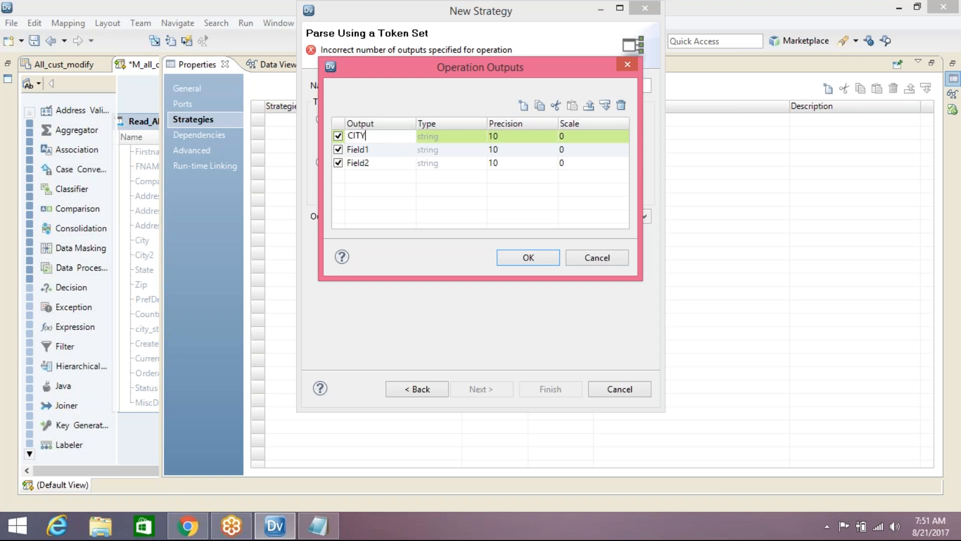
{"action": "left_click", "coordinate": [407, 144]}
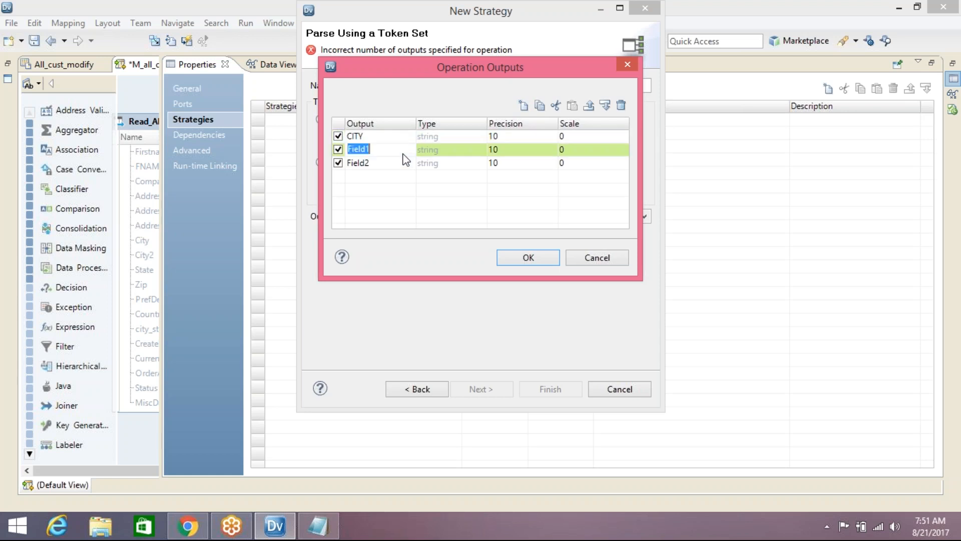
{"action": "type", "text": "STATE"}
{"action": "left_click", "coordinate": [396, 164]}
{"action": "type", "text": "COUNTRY"}
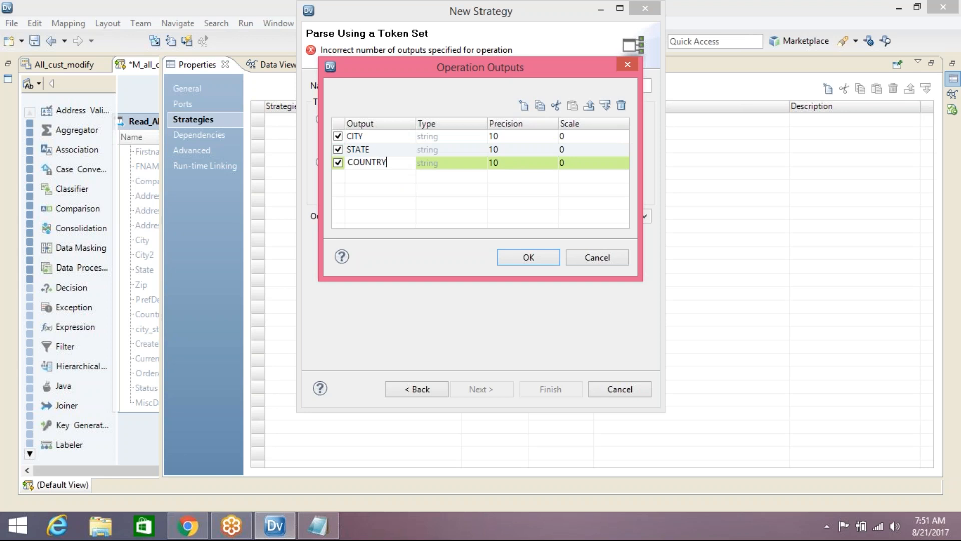
{"action": "left_click", "coordinate": [529, 258]}
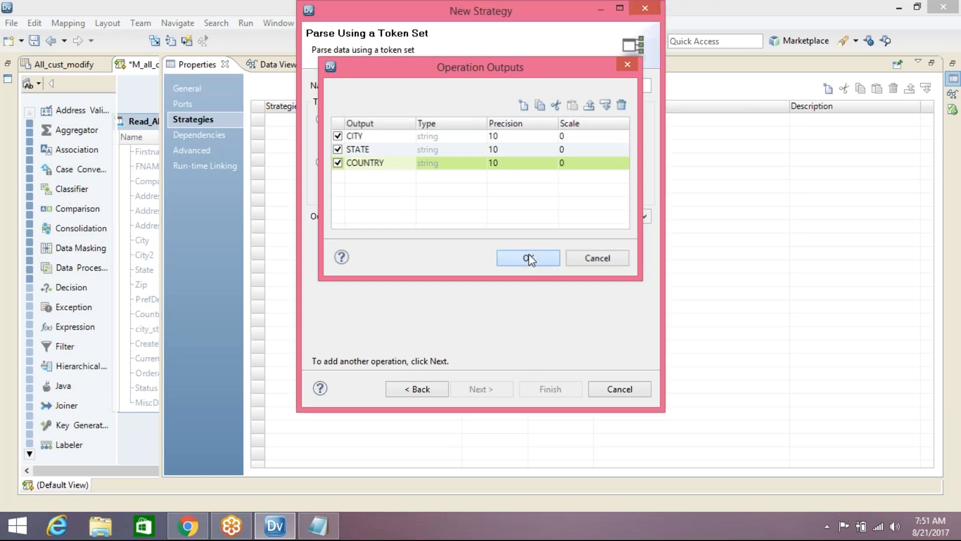
Finish the new parser strategy, save the mapping and return to the mapping canvas.
{"action": "left_click", "coordinate": [543, 388]}
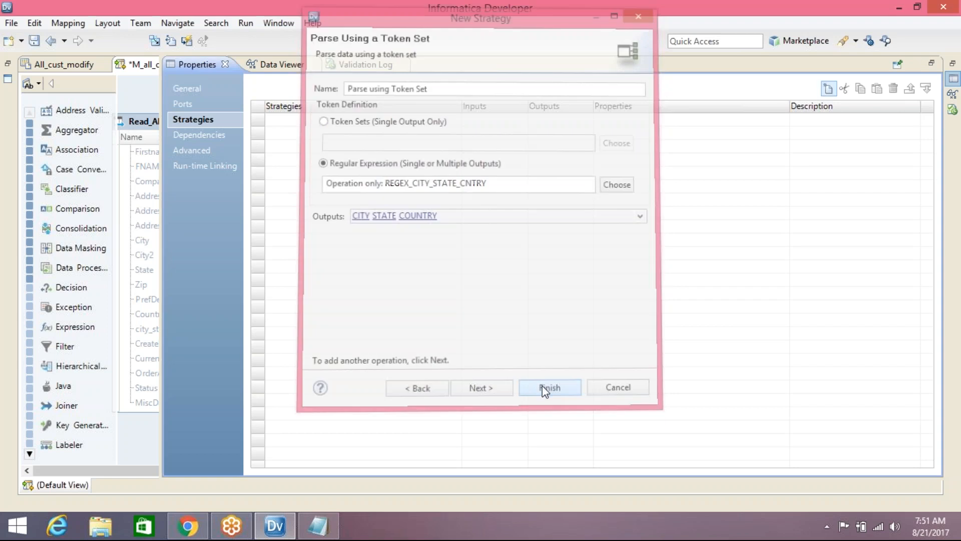
{"action": "left_click", "coordinate": [34, 41]}
{"action": "left_click", "coordinate": [143, 91]}
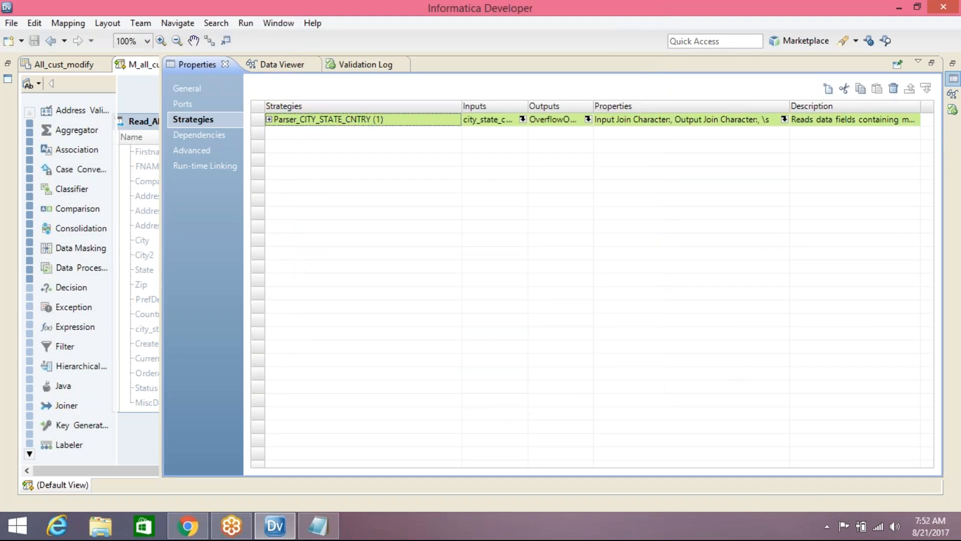
Run the Data Viewer on the Parser_CITY_STATE_COUNTRY transformation and widen the UnparsedOutput column to examine its values.
{"action": "left_click_drag", "start_coordinate": [563, 210], "coordinate": [521, 302]}
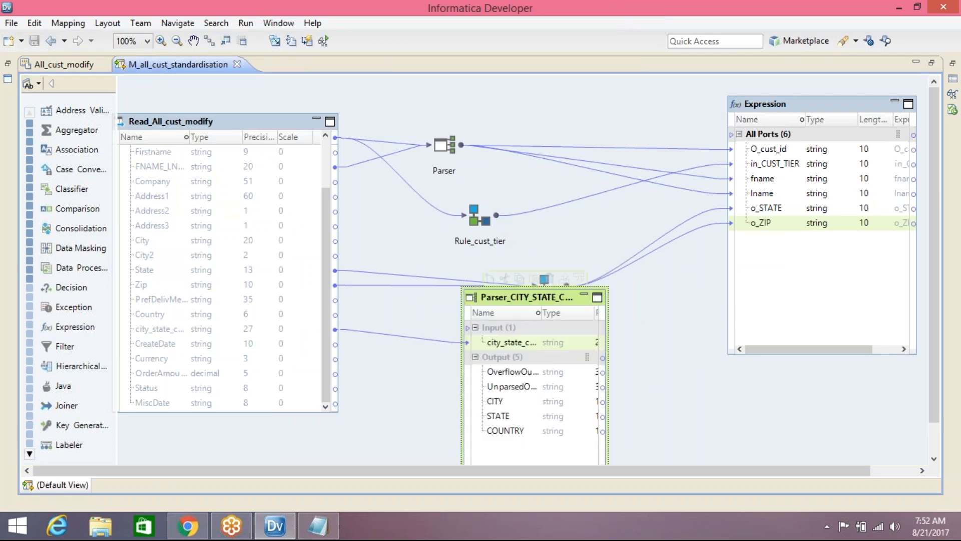
{"action": "left_click_drag", "start_coordinate": [533, 298], "coordinate": [492, 303]}
{"action": "right_click", "coordinate": [492, 302]}
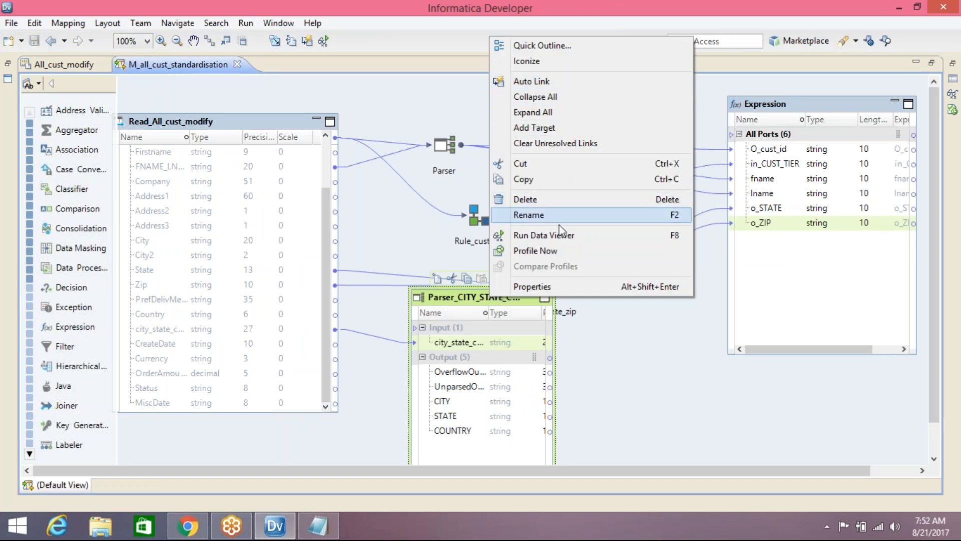
{"action": "left_click", "coordinate": [544, 235]}
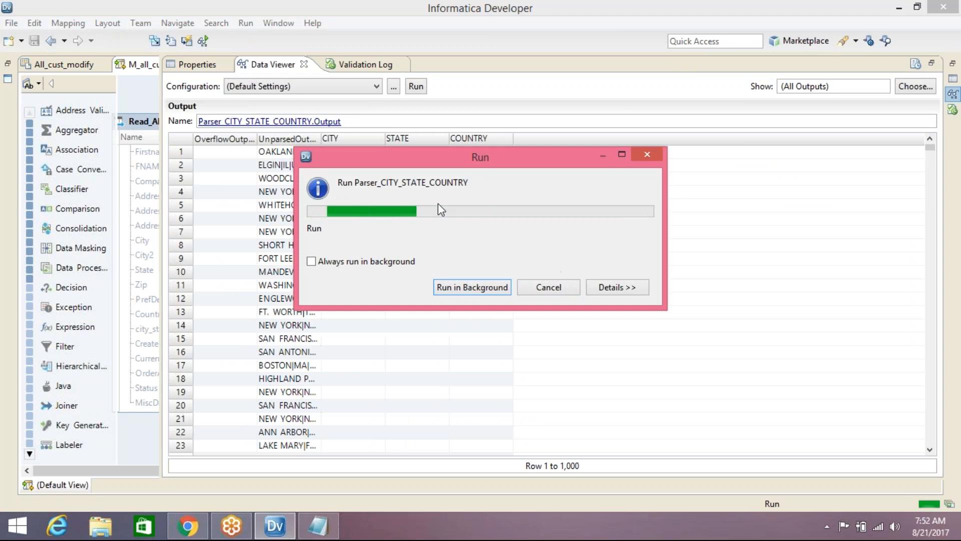
{"action": "left_click_drag", "start_coordinate": [320, 143], "coordinate": [439, 151]}
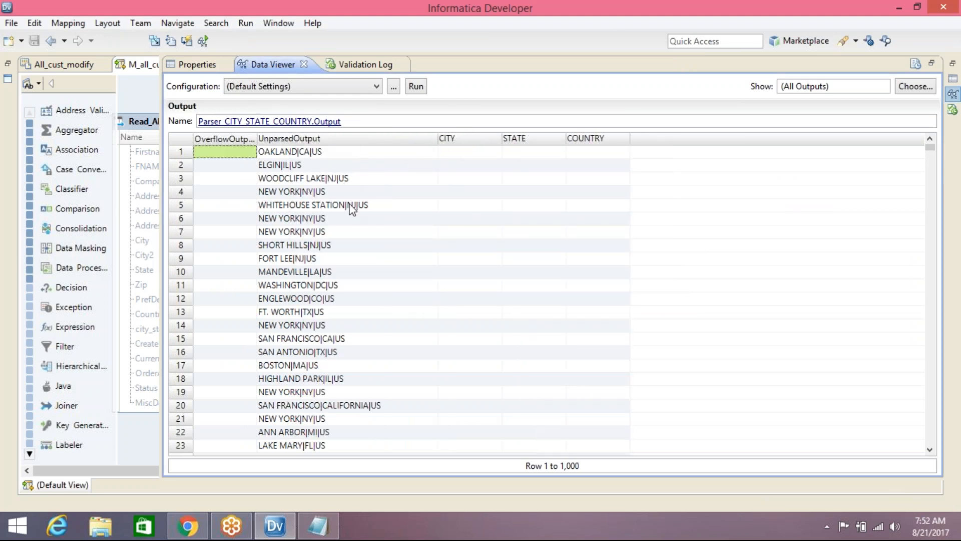
{"action": "mouse_move", "coordinate": [322, 529]}
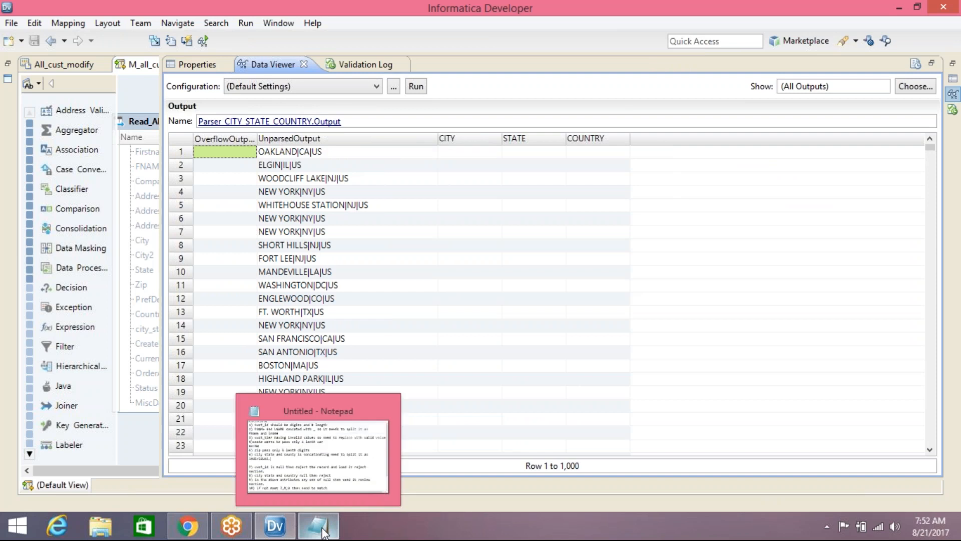
{"action": "left_click", "coordinate": [280, 527]}
{"action": "left_click", "coordinate": [280, 526]}
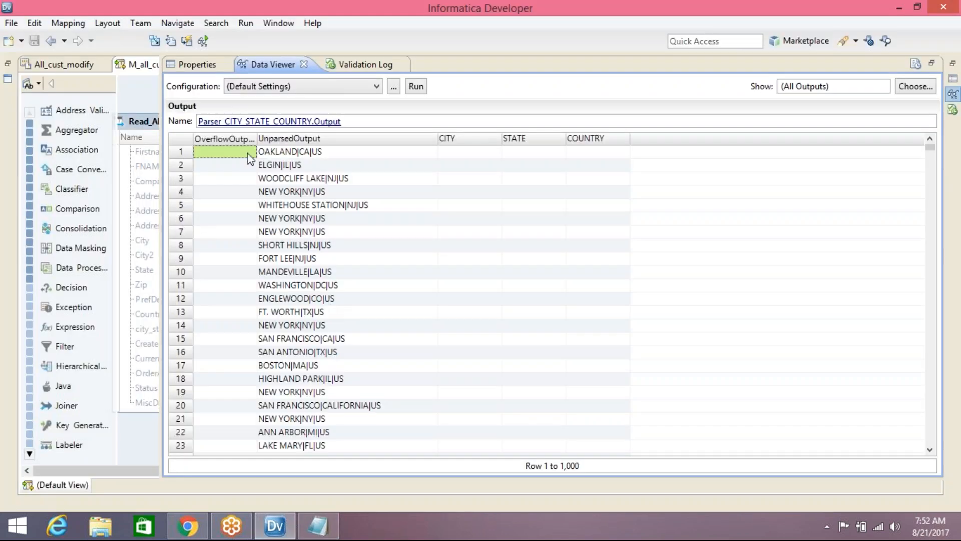
Move the Parser_CITY_STATE_COUNTRY transformation higher on the mapping canvas and review its ports.
{"action": "left_click", "coordinate": [145, 89]}
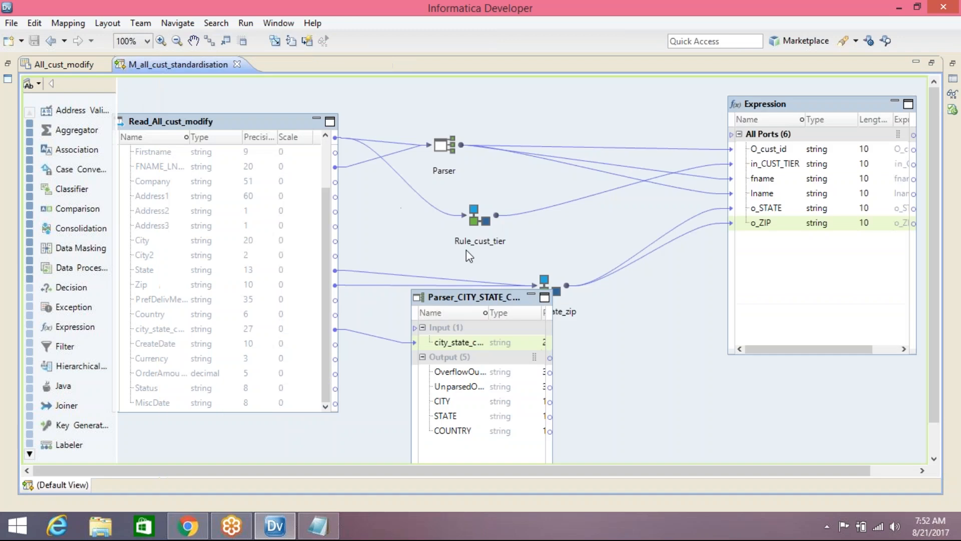
{"action": "left_click_drag", "start_coordinate": [473, 290], "coordinate": [473, 219]}
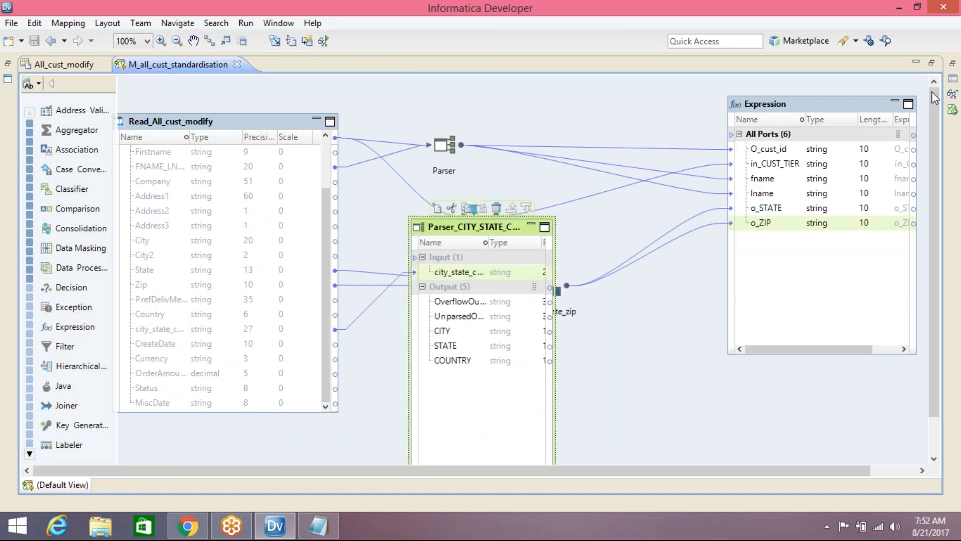
{"action": "left_click", "coordinate": [953, 79]}
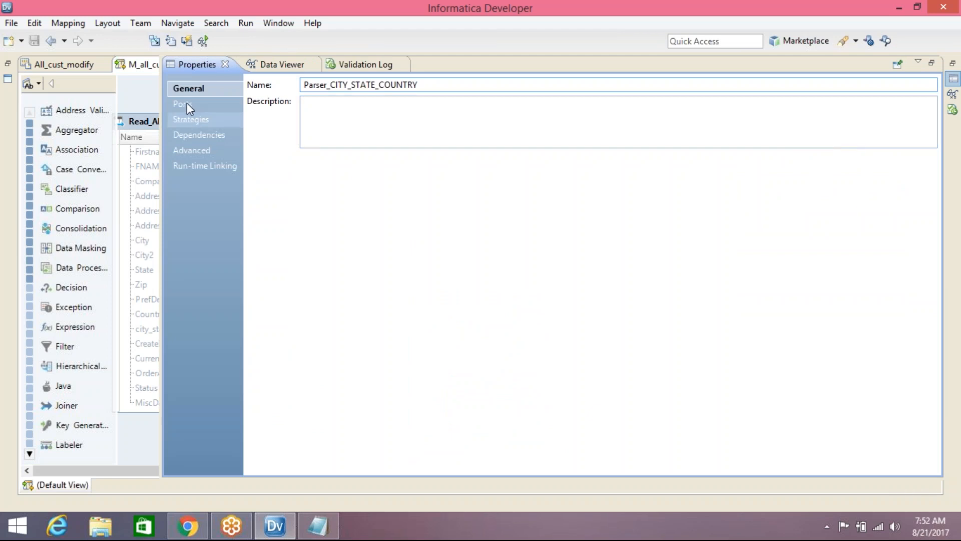
{"action": "left_click", "coordinate": [188, 103]}
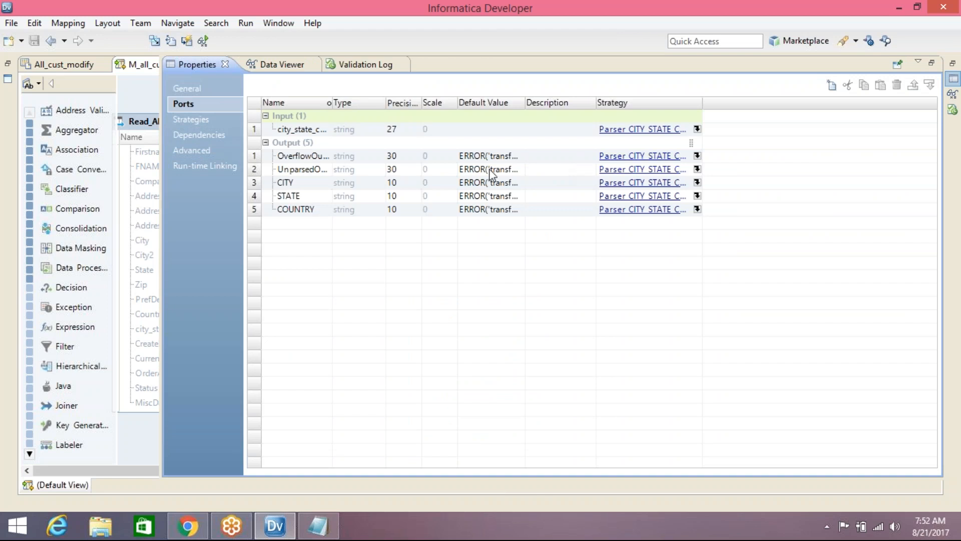
Edit the REGEX_CITY_STATE_CNTRY expression in the parser's token set operation to ([A-Za-z]+)\|([A-Z]{2})\|([A-Z]+).
{"action": "left_click", "coordinate": [190, 120]}
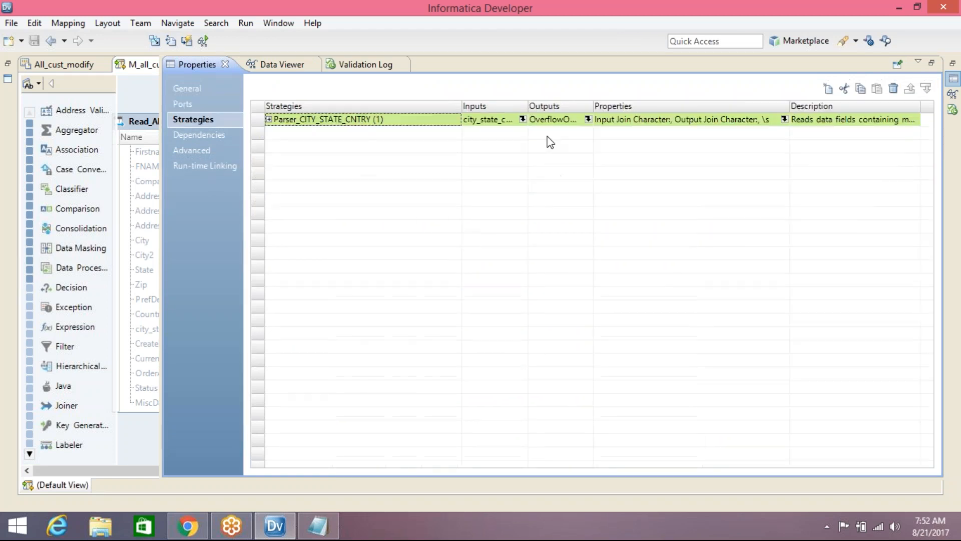
{"action": "left_click", "coordinate": [269, 120]}
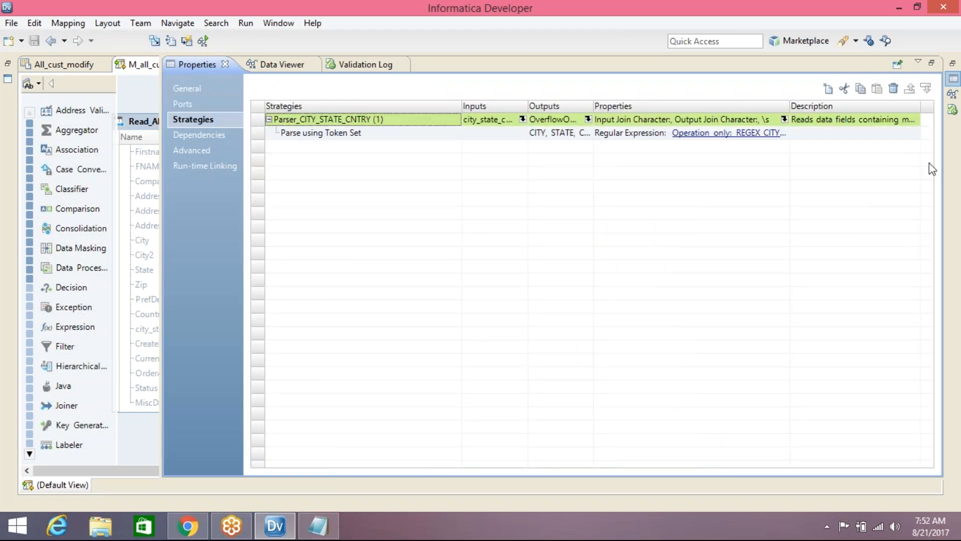
{"action": "left_click", "coordinate": [783, 133]}
{"action": "left_click", "coordinate": [785, 132]}
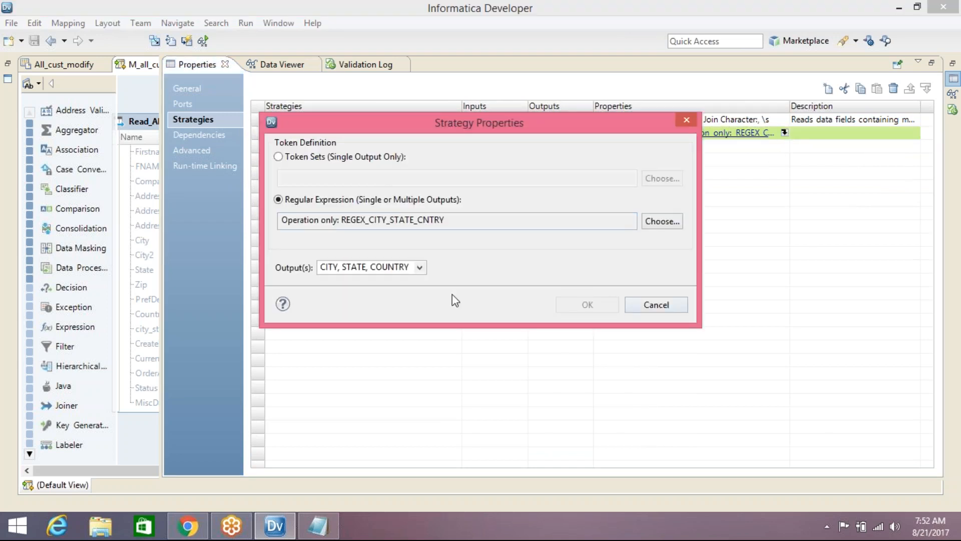
{"action": "left_click", "coordinate": [655, 225]}
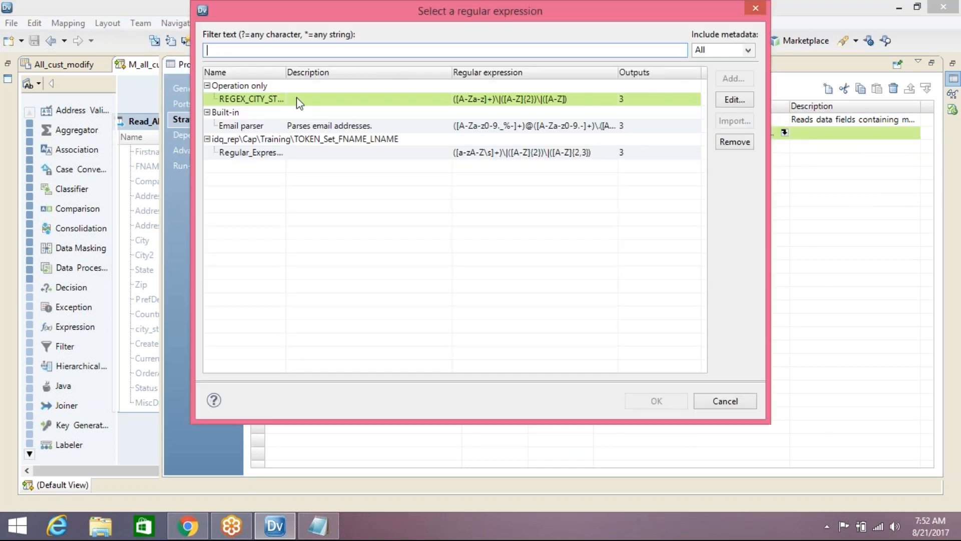
{"action": "left_click", "coordinate": [734, 100]}
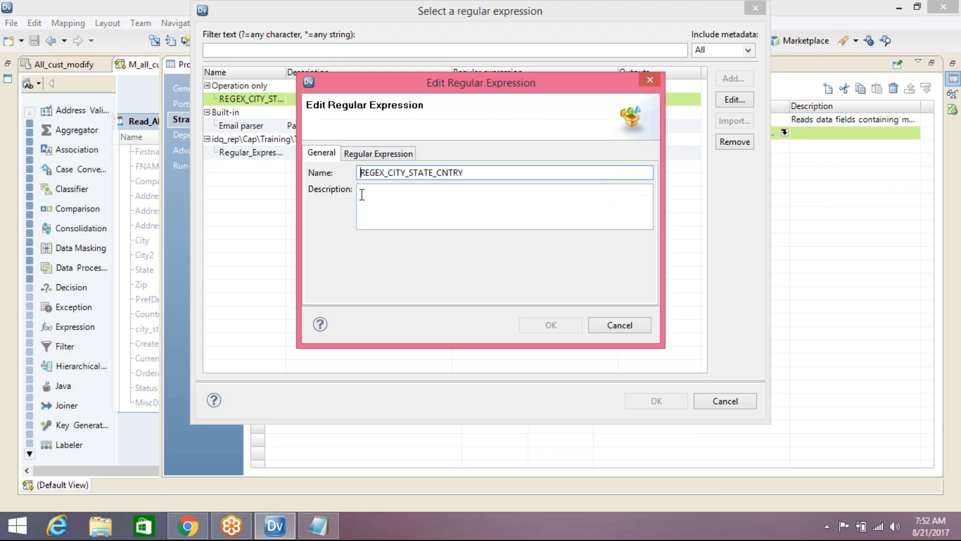
{"action": "left_click", "coordinate": [363, 155]}
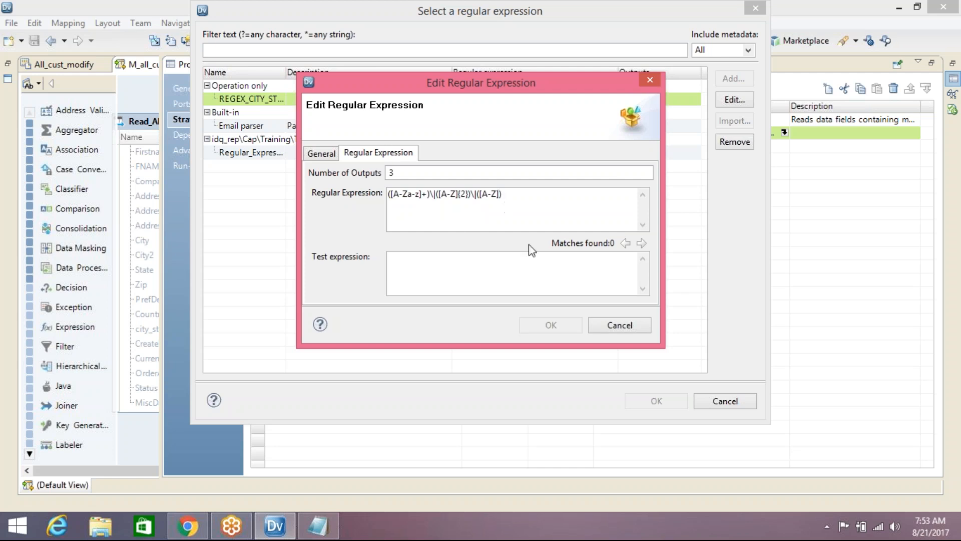
{"action": "type", "text": "+"}
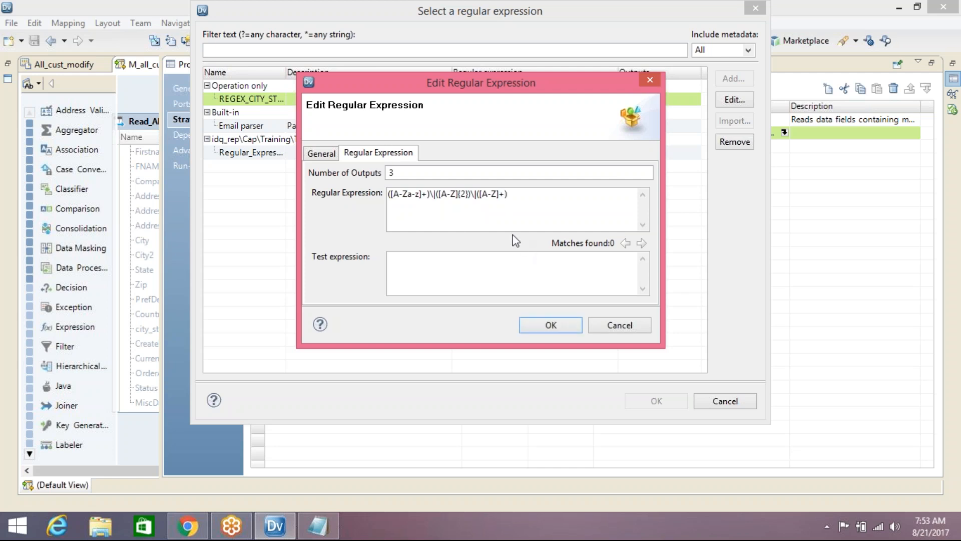
{"action": "left_click", "coordinate": [573, 322]}
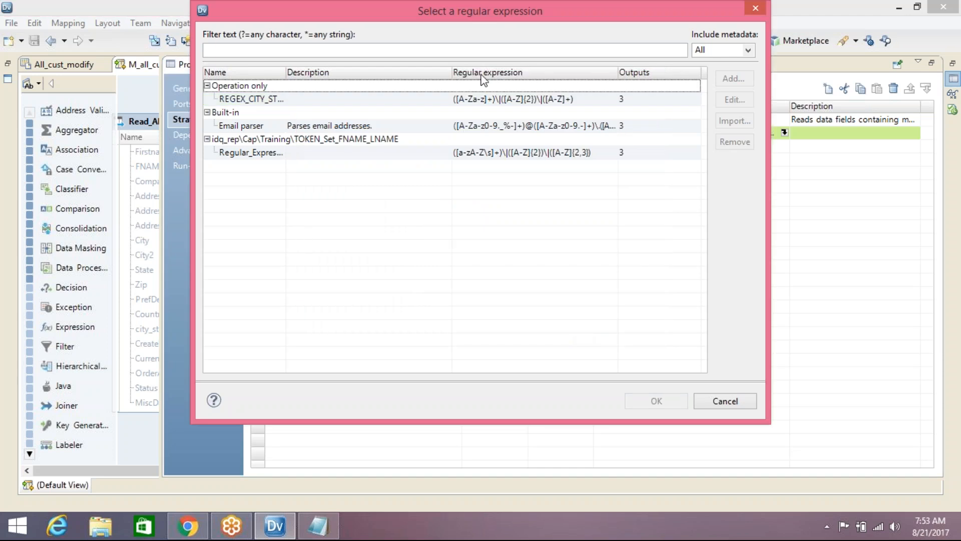
Apply the edited REGEX_CITY_STATE_CNTRY expression to the Parse using Token Set operation and save the mapping.
{"action": "left_click", "coordinate": [468, 103]}
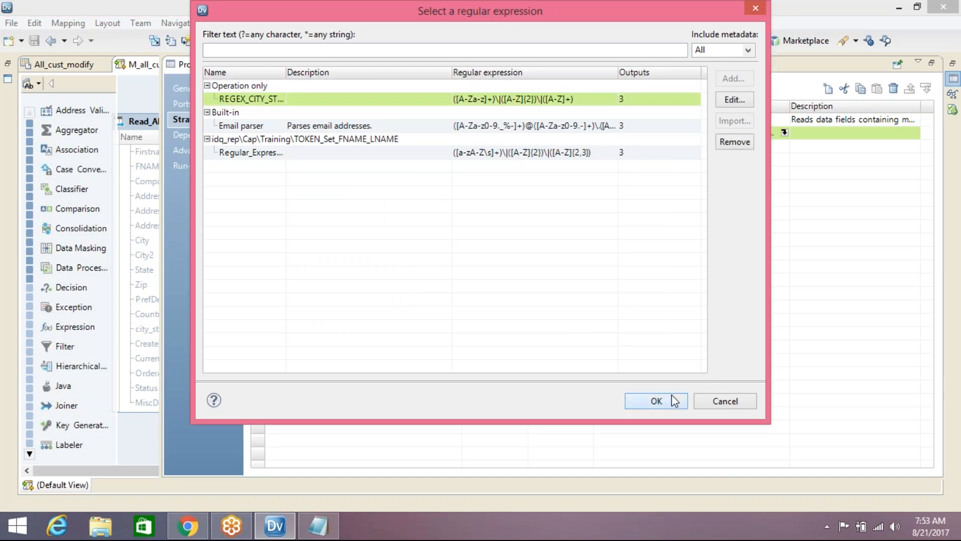
{"action": "left_click", "coordinate": [670, 401]}
{"action": "left_click", "coordinate": [589, 306]}
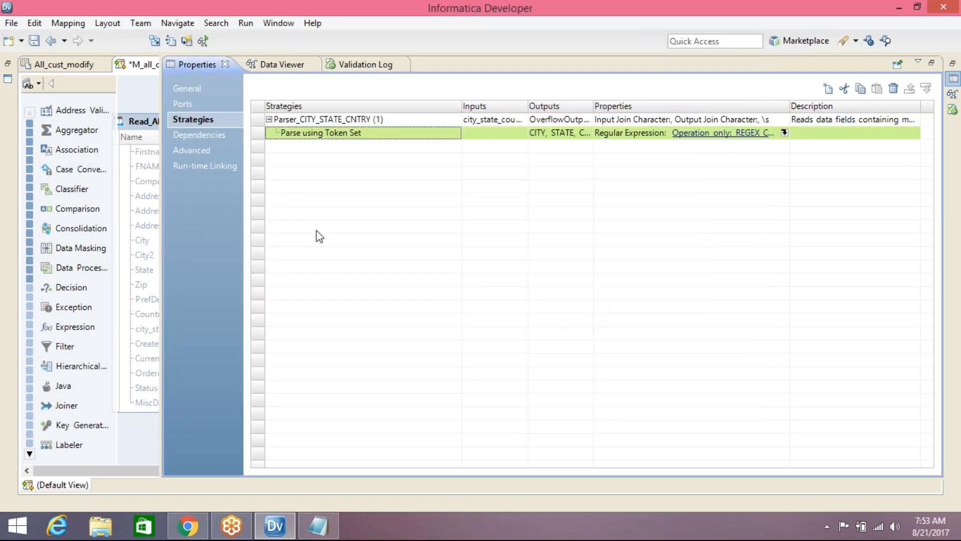
{"action": "left_click", "coordinate": [34, 41]}
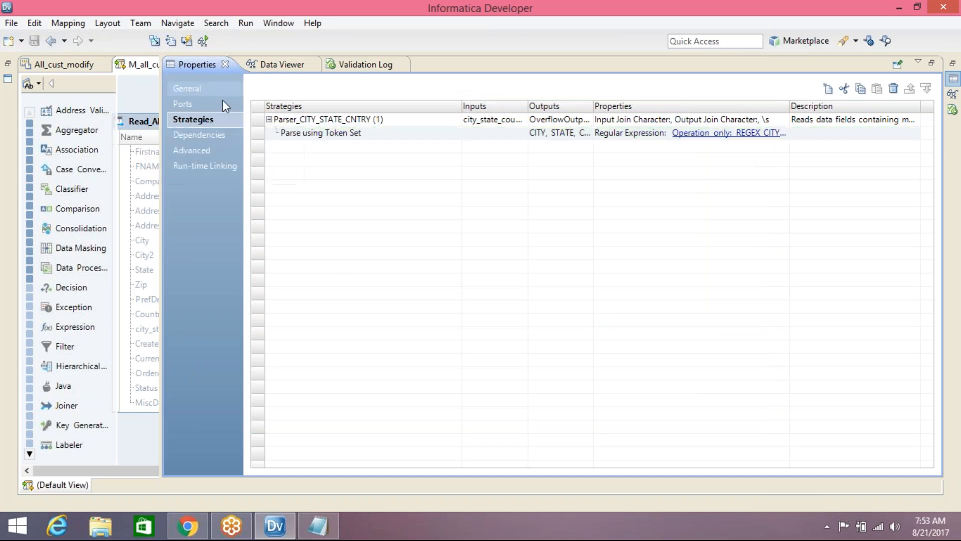
Run the Data Viewer on Parser_CITY_STATE_COUNTRY to check its outputs and return to the mapping canvas.
{"action": "left_click", "coordinate": [153, 101]}
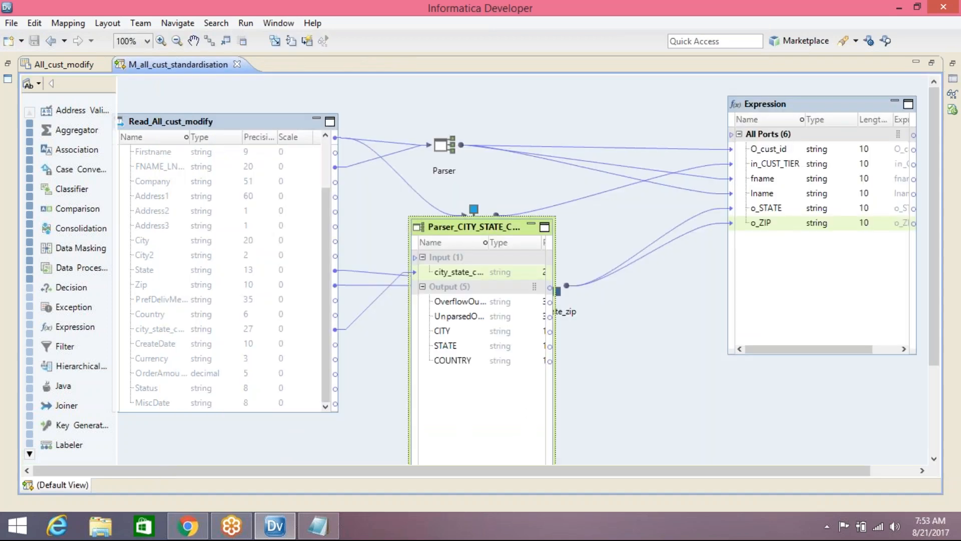
{"action": "right_click", "coordinate": [436, 227]}
{"action": "left_click", "coordinate": [562, 425]}
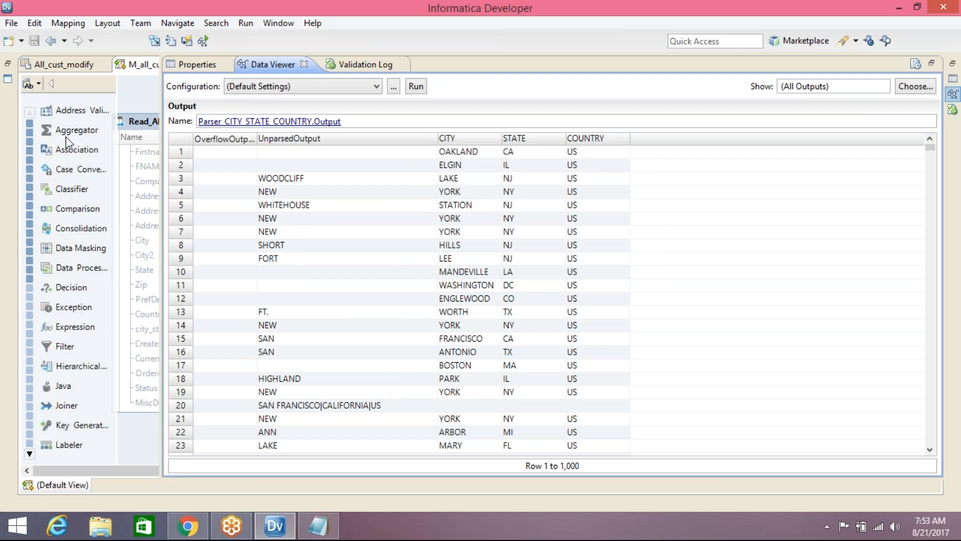
{"action": "left_click", "coordinate": [146, 91]}
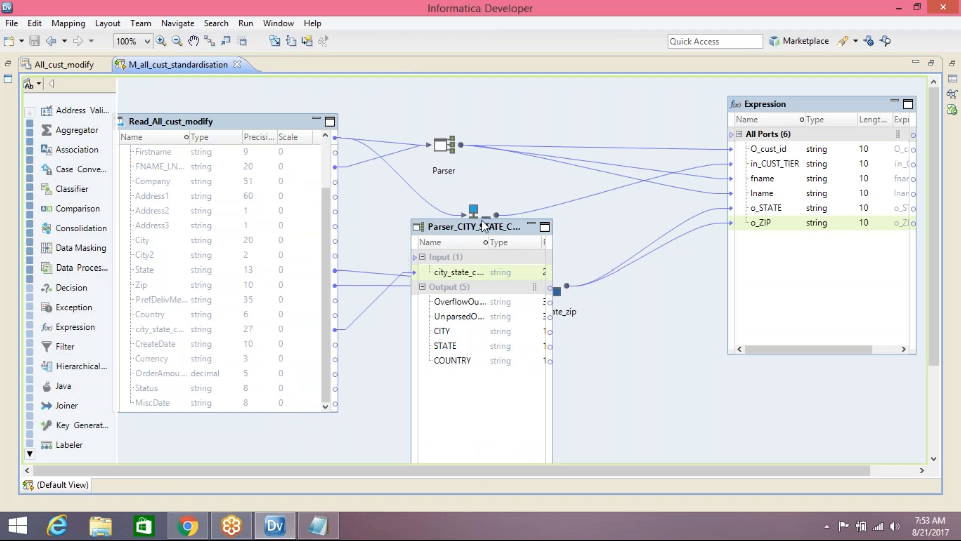
Link the CITY output of Parser_CITY_STATE_COUNTRY to the Expression transformation as a new port, leaving Rule_State_zip collapsed.
{"action": "left_click_drag", "start_coordinate": [485, 226], "coordinate": [476, 342]}
{"action": "double_click", "coordinate": [546, 293]}
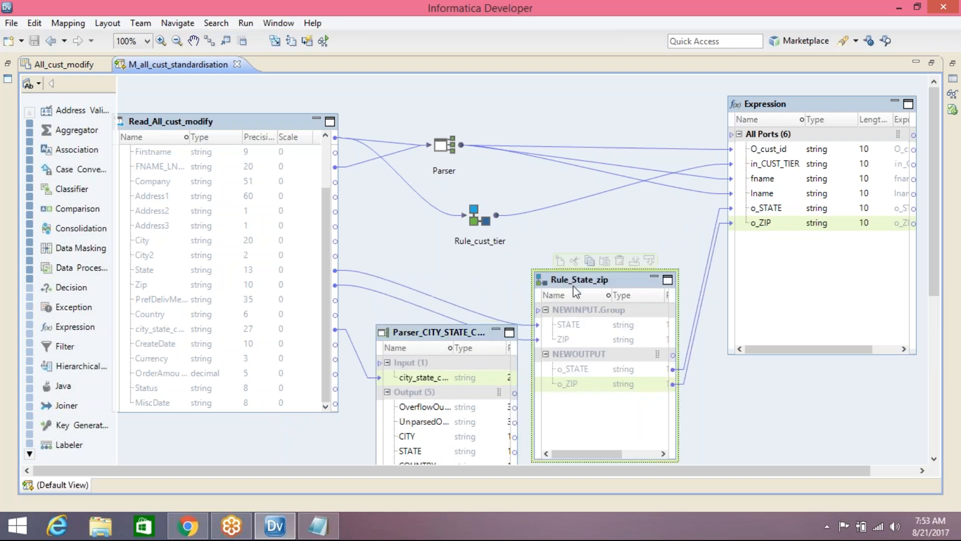
{"action": "left_click_drag", "start_coordinate": [456, 334], "coordinate": [438, 246]}
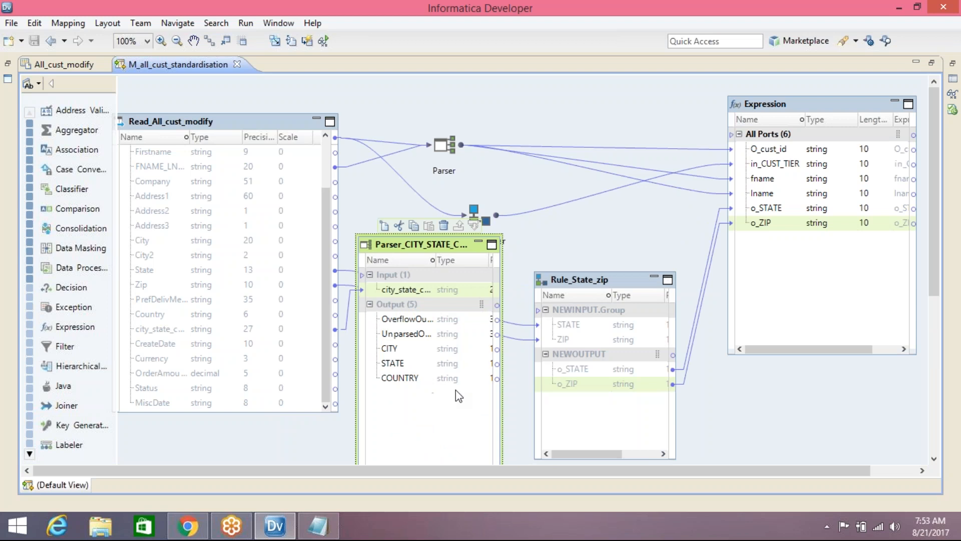
{"action": "left_click", "coordinate": [393, 364]}
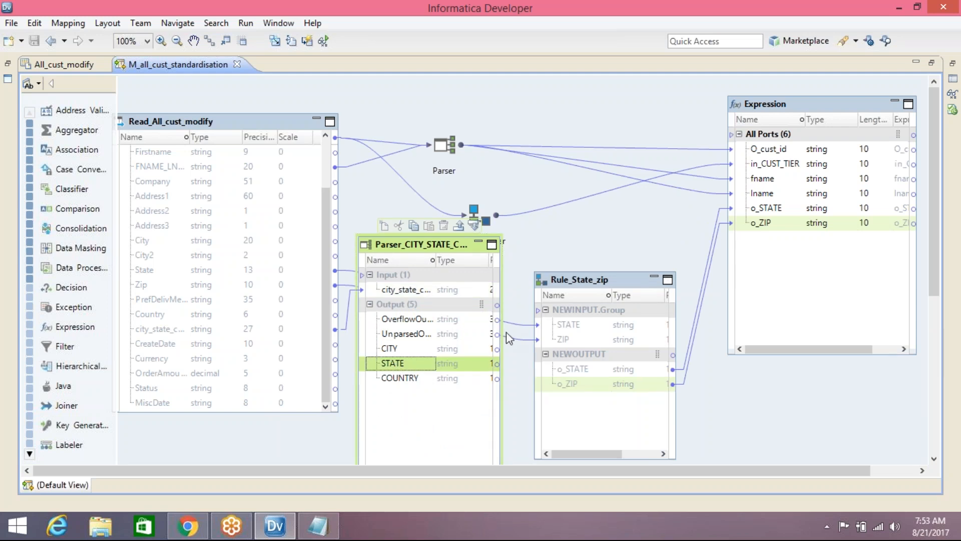
{"action": "left_click_drag", "start_coordinate": [400, 350], "coordinate": [793, 275]}
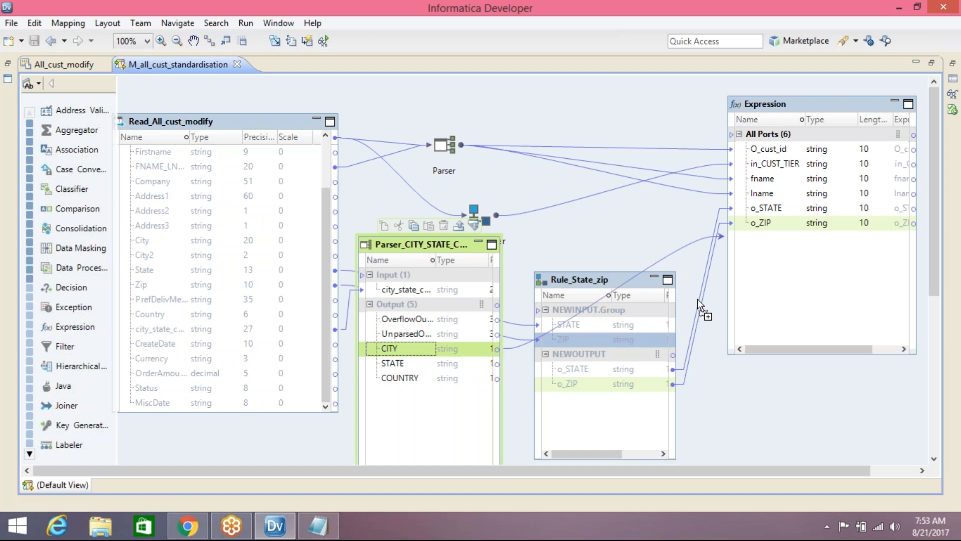
{"action": "left_click", "coordinate": [655, 280]}
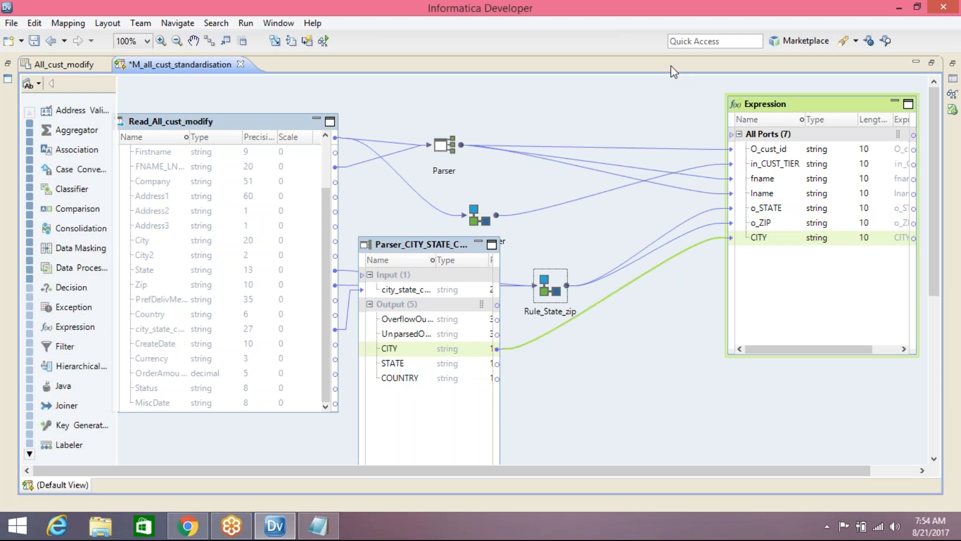
Add the Rule_country_replace_valids mapplet from the Training folder to the mapping and place it below Rule_State_zip.
{"action": "left_click", "coordinate": [391, 348]}
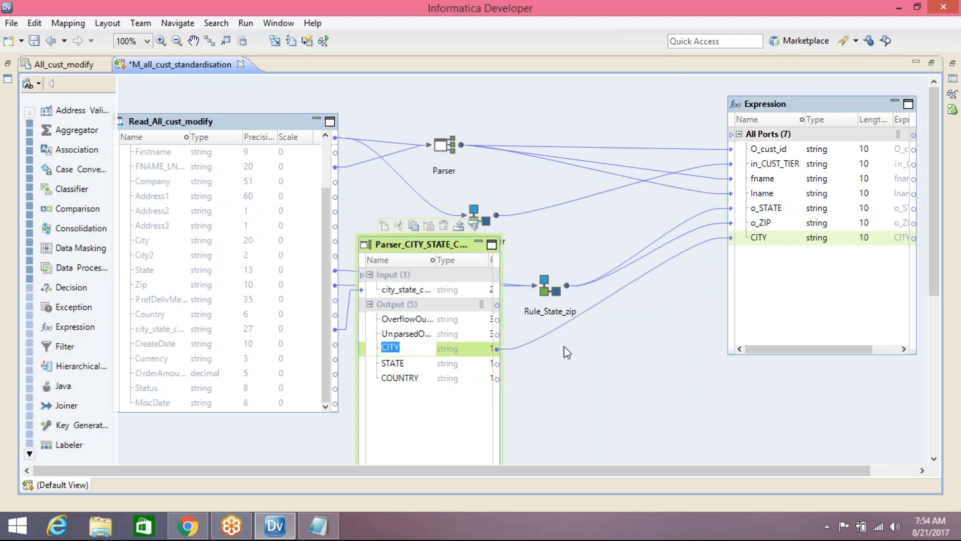
{"action": "double_click", "coordinate": [592, 67]}
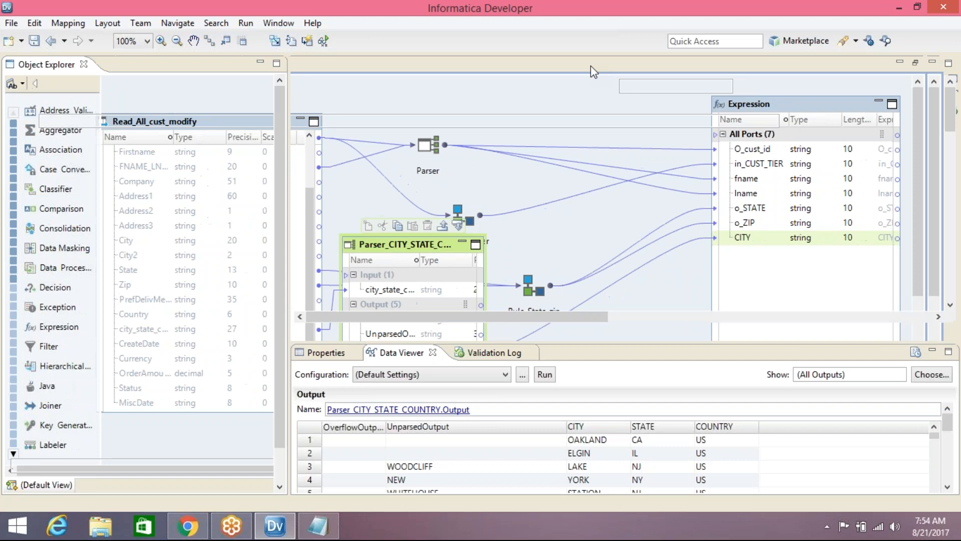
{"action": "left_click", "coordinate": [106, 296]}
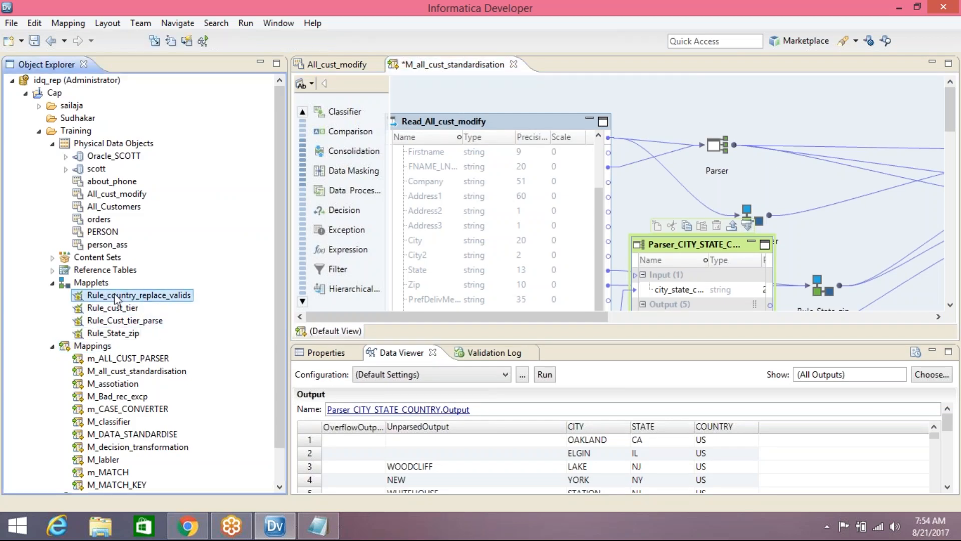
{"action": "left_click_drag", "start_coordinate": [119, 299], "coordinate": [821, 223]}
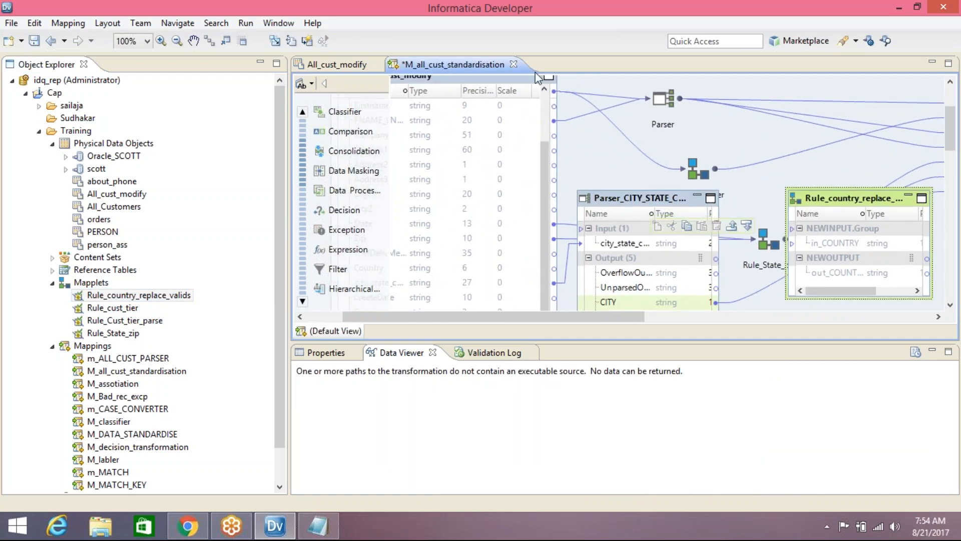
{"action": "double_click", "coordinate": [612, 69]}
{"action": "left_click_drag", "start_coordinate": [565, 199], "coordinate": [584, 340]}
Route the parser's COUNTRY output through in_COUNTRY of Rule_country_replace_valids into the Expression transformation and save the mapping.
{"action": "left_click", "coordinate": [343, 317]}
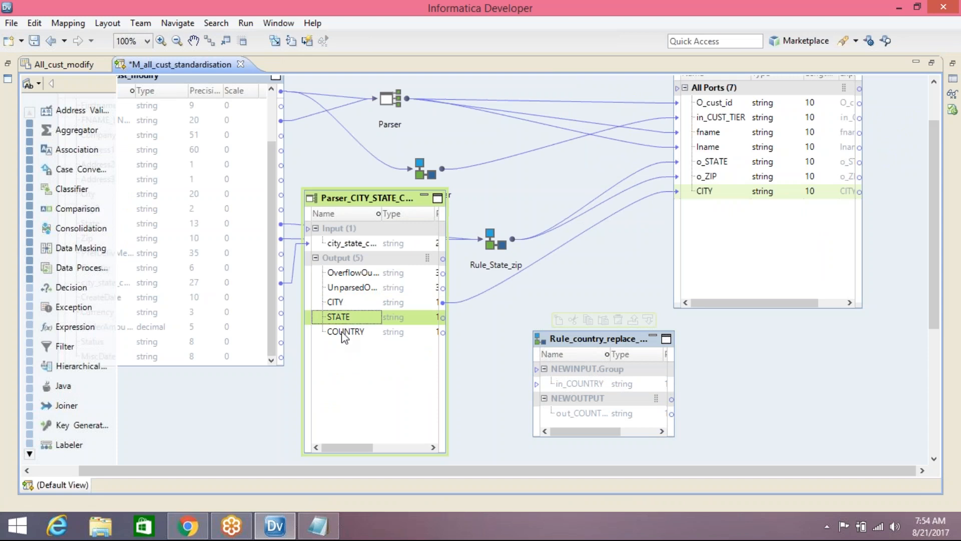
{"action": "left_click", "coordinate": [339, 332]}
{"action": "left_click_drag", "start_coordinate": [339, 333], "coordinate": [599, 384]}
{"action": "left_click_drag", "start_coordinate": [571, 414], "coordinate": [702, 269]}
{"action": "left_click", "coordinate": [653, 338]}
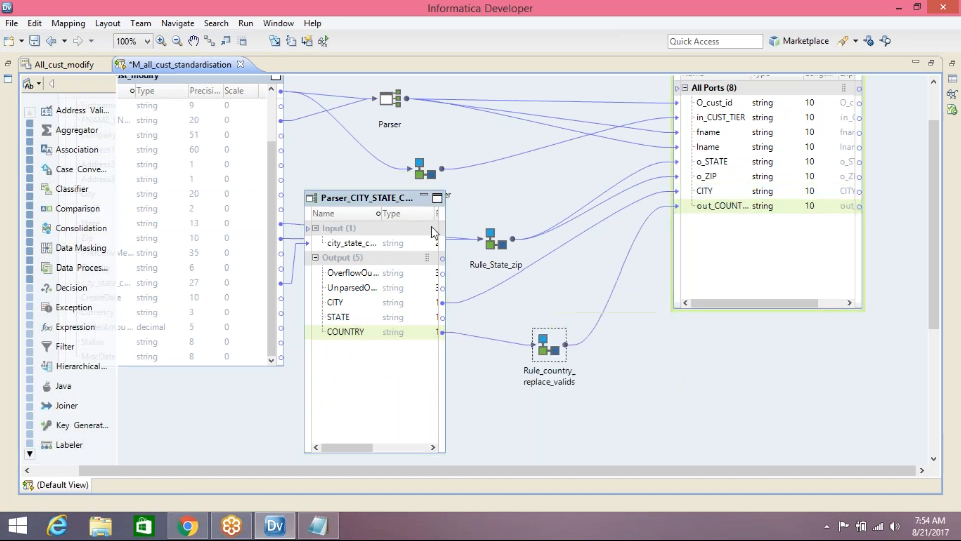
{"action": "left_click", "coordinate": [425, 199]}
{"action": "key", "text": "ctrl+s"}
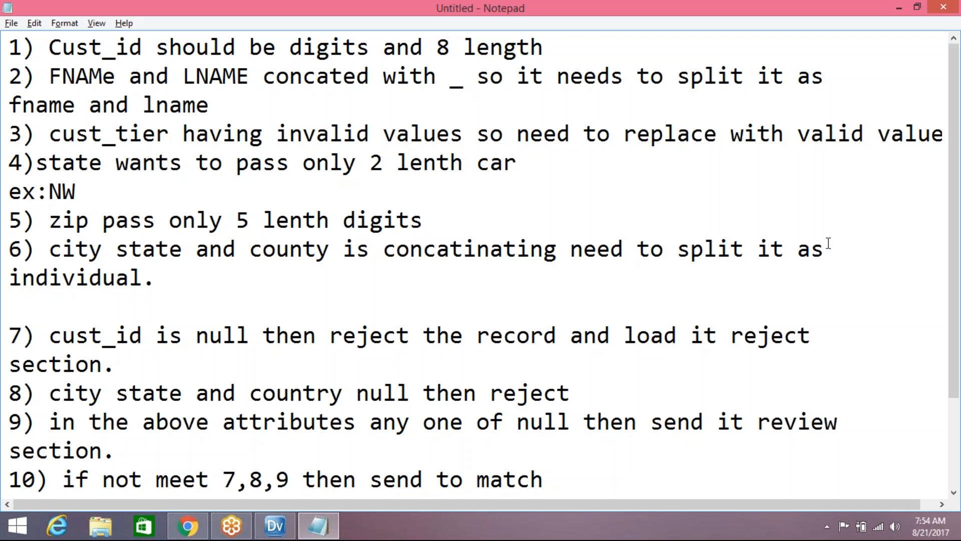
Compare the requirements notes with the mapping and review the Read_All_cust_modify source ports around Country and Currency.
{"action": "left_click", "coordinate": [898, 8]}
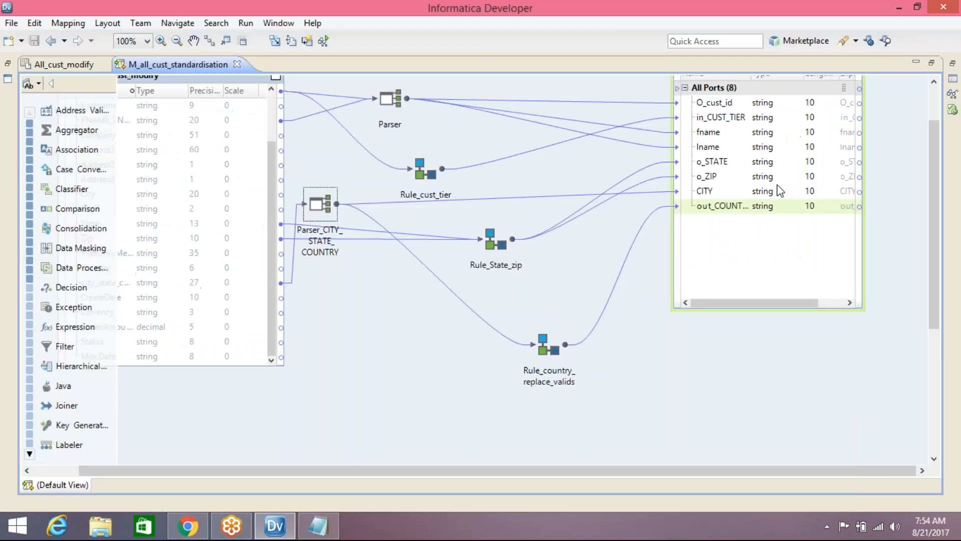
{"action": "left_click_drag", "start_coordinate": [392, 468], "coordinate": [321, 460]}
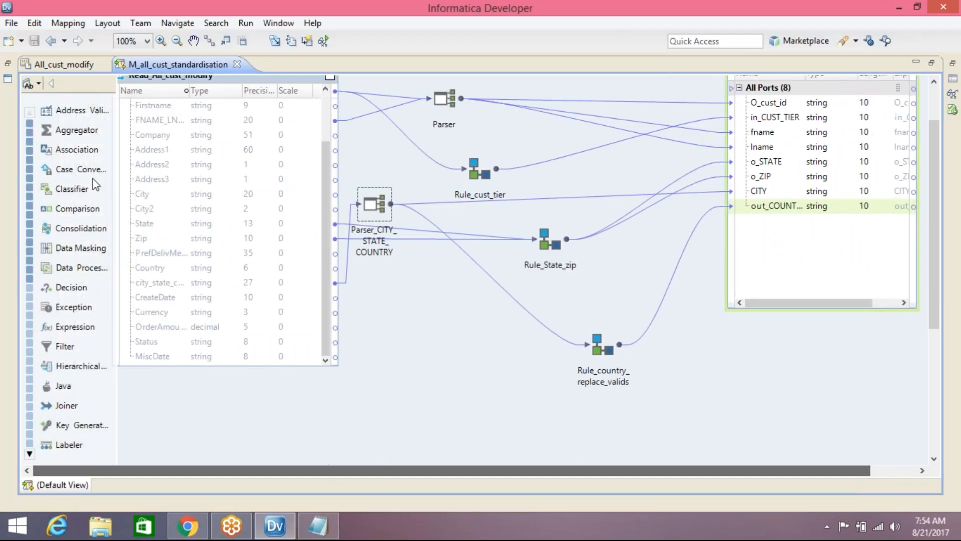
{"action": "left_click", "coordinate": [161, 253]}
{"action": "left_click", "coordinate": [160, 268]}
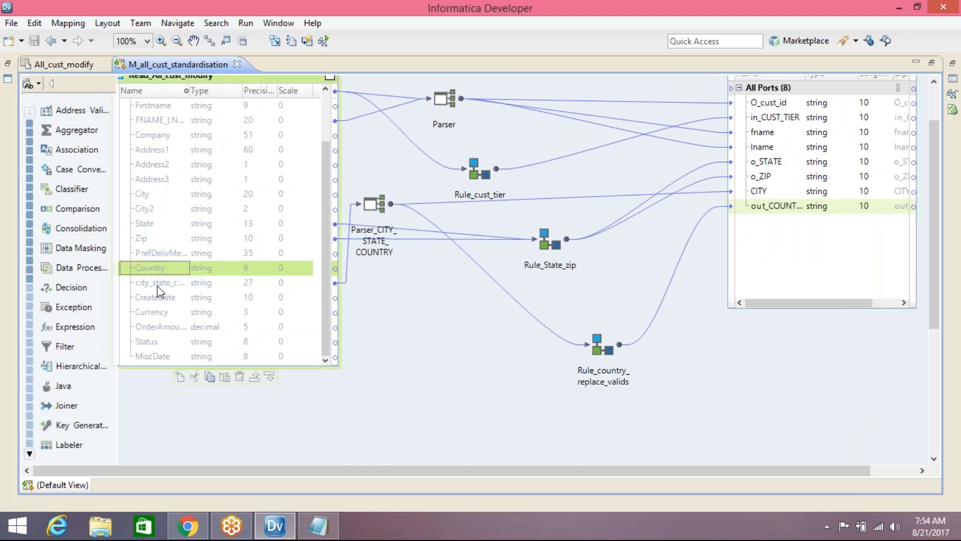
{"action": "left_click", "coordinate": [157, 285]}
{"action": "left_click", "coordinate": [160, 298]}
{"action": "left_click", "coordinate": [161, 316]}
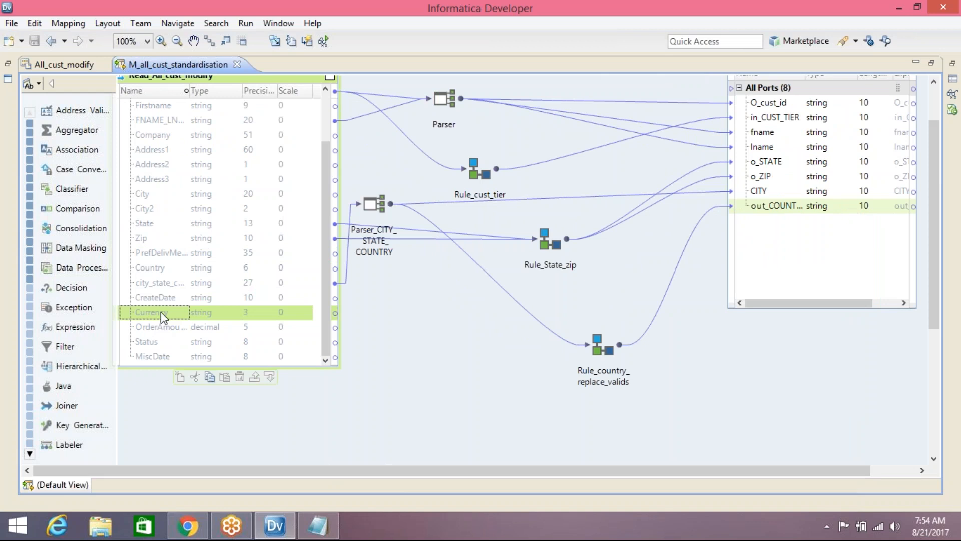
Add a new string port to the Expression transformation below the country output port.
{"action": "left_click", "coordinate": [771, 228]}
{"action": "left_click", "coordinate": [777, 319]}
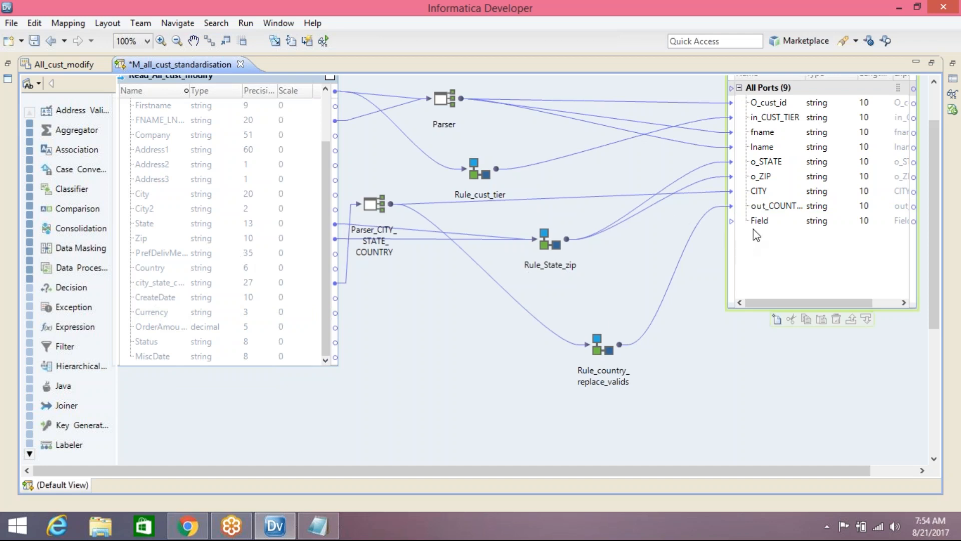
{"action": "left_click", "coordinate": [760, 221]}
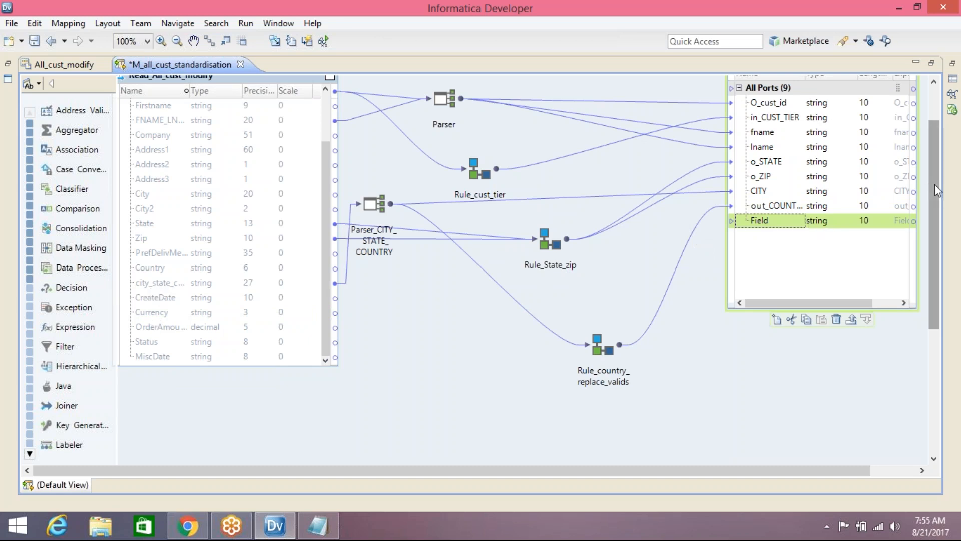
Widen the Expression transformation and rename its new string port cURRENCY in the port properties.
{"action": "left_click_drag", "start_coordinate": [935, 185], "coordinate": [939, 139]}
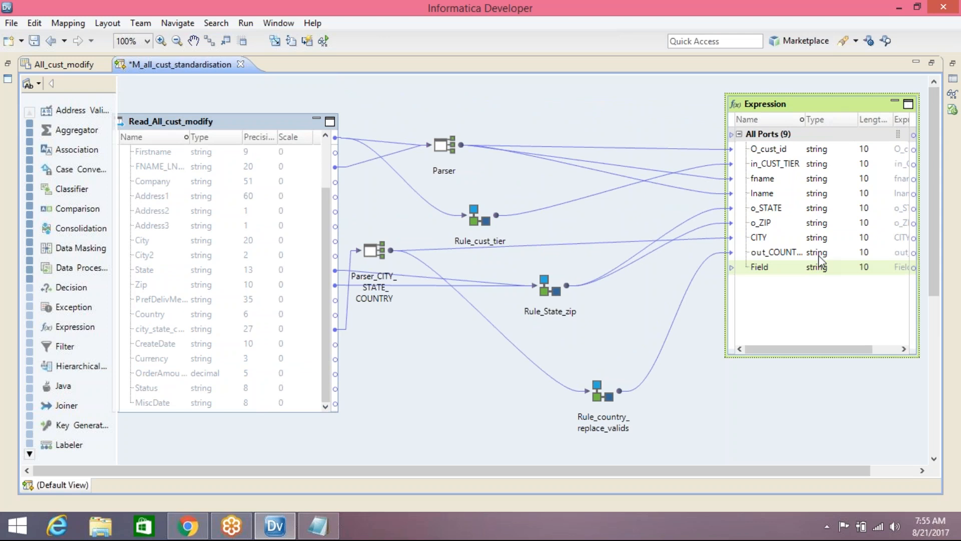
{"action": "left_click_drag", "start_coordinate": [726, 178], "coordinate": [605, 177]}
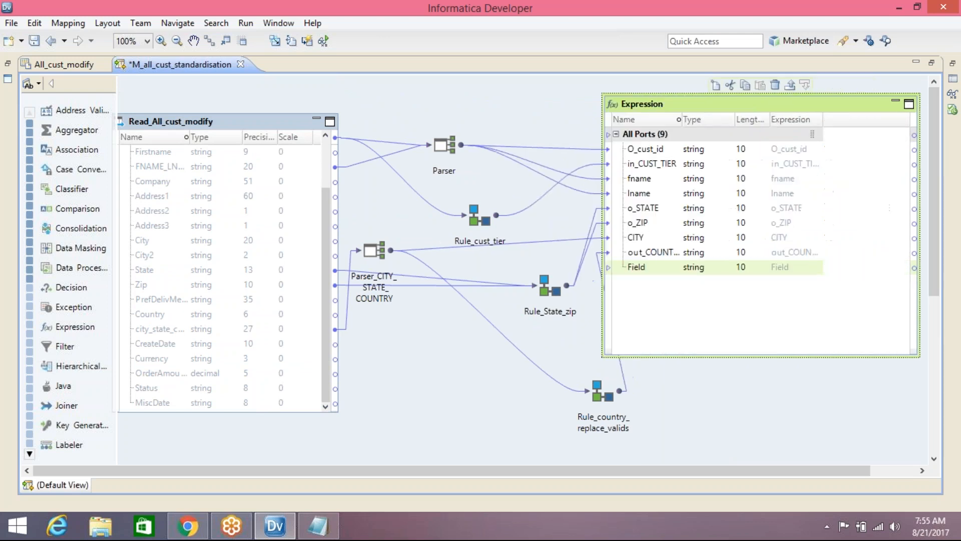
{"action": "left_click", "coordinate": [723, 270]}
{"action": "double_click", "coordinate": [765, 107]}
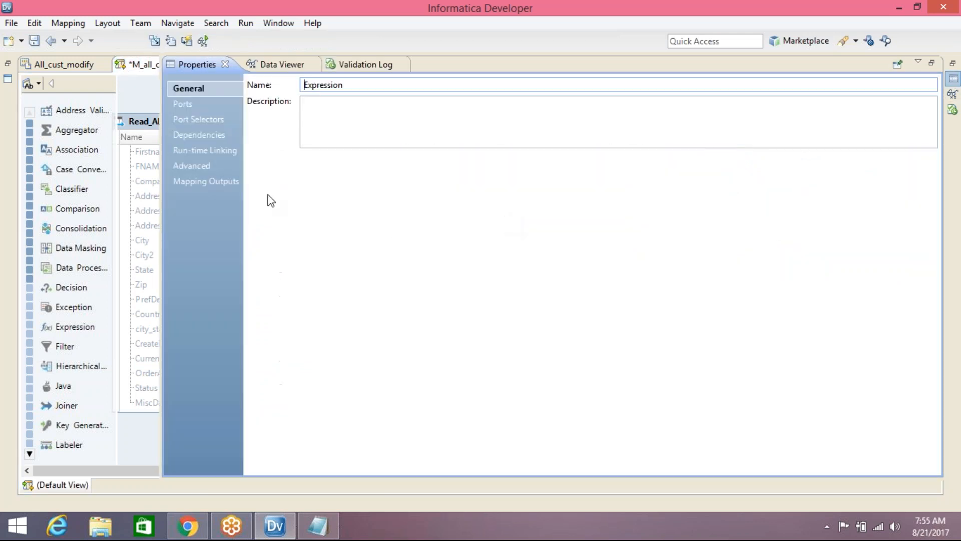
{"action": "left_click", "coordinate": [208, 105]}
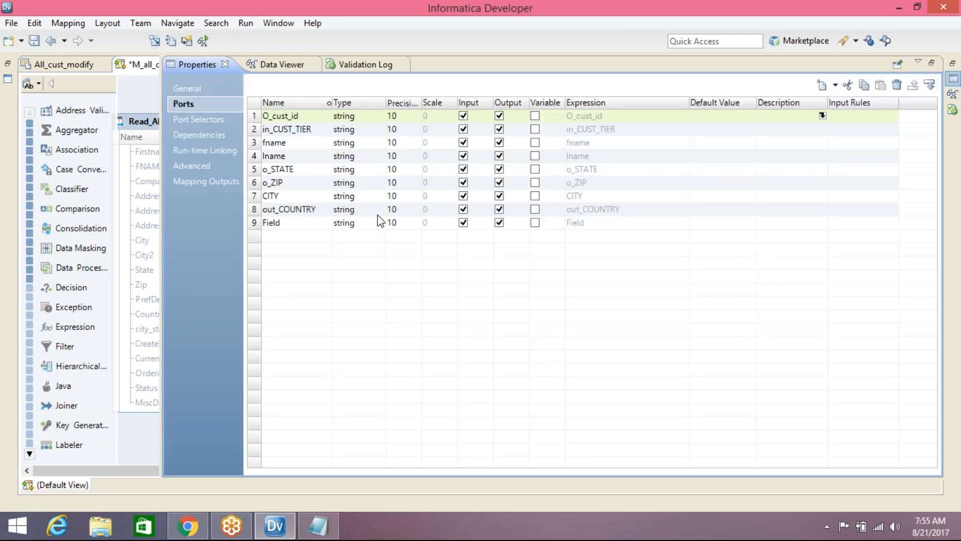
{"action": "left_click", "coordinate": [309, 222]}
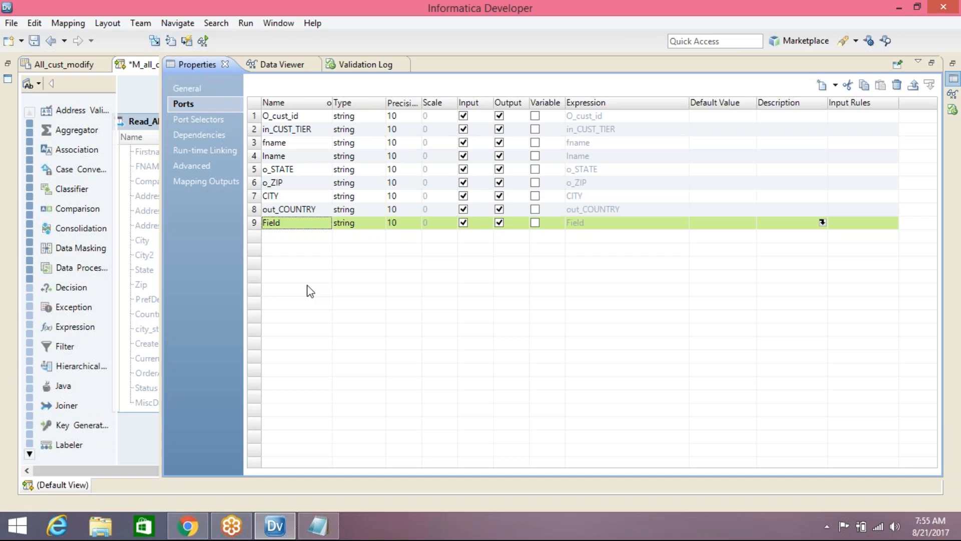
{"action": "type", "text": "cURRENCY"}
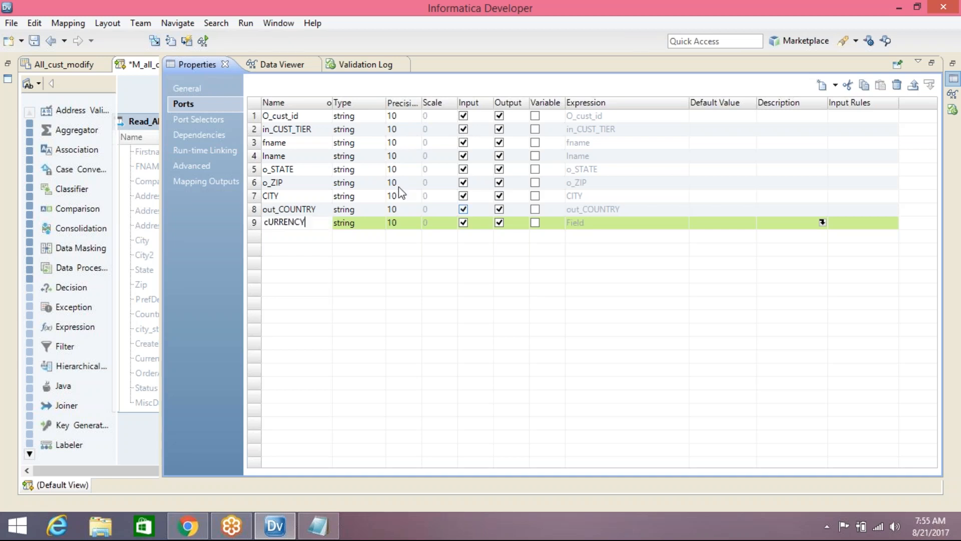
Make the cURRENCY port output-only, set its expression to 'USD', and save the mapping.
{"action": "left_click", "coordinate": [463, 223]}
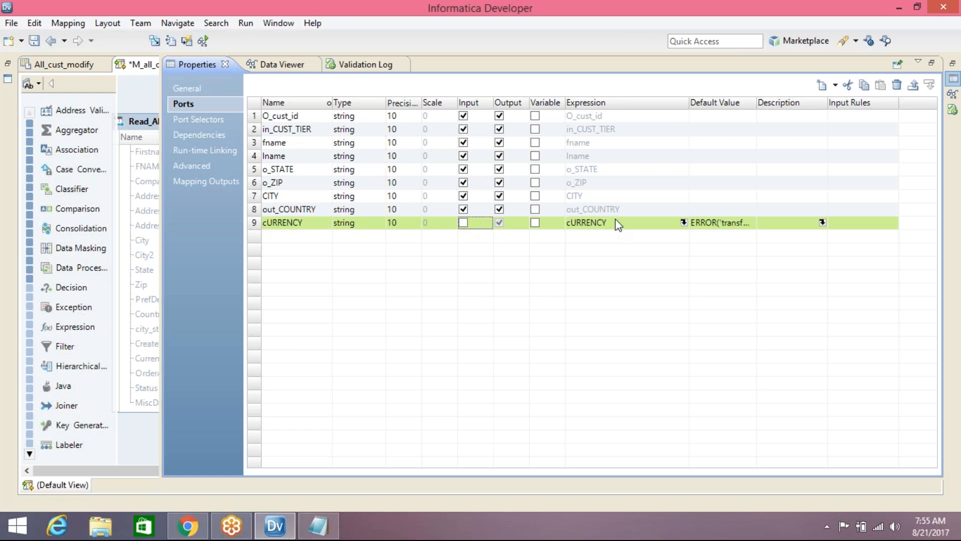
{"action": "left_click", "coordinate": [684, 222]}
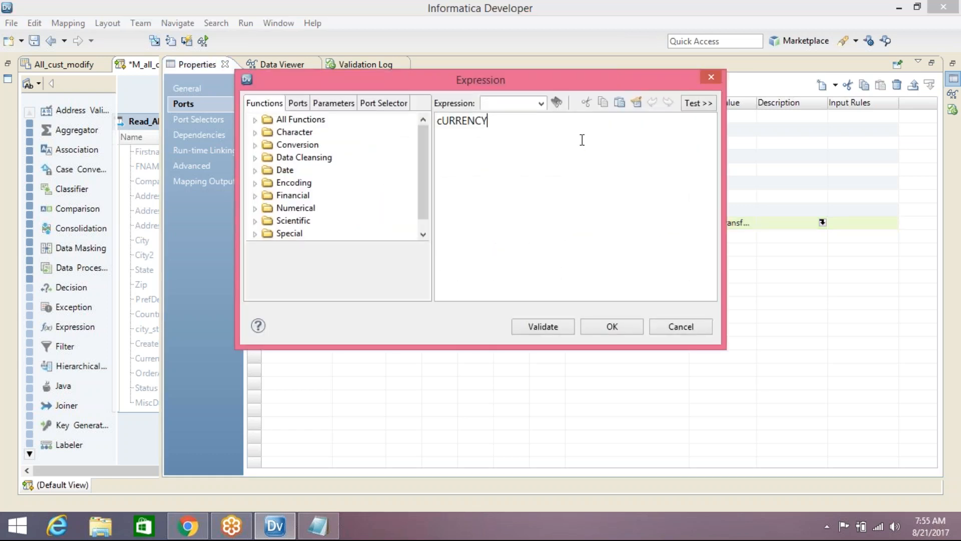
{"action": "key", "text": "ctrl+a"}
{"action": "type", "text": "\""}
{"action": "type", "text": "USD"}
{"action": "left_click", "coordinate": [623, 324]}
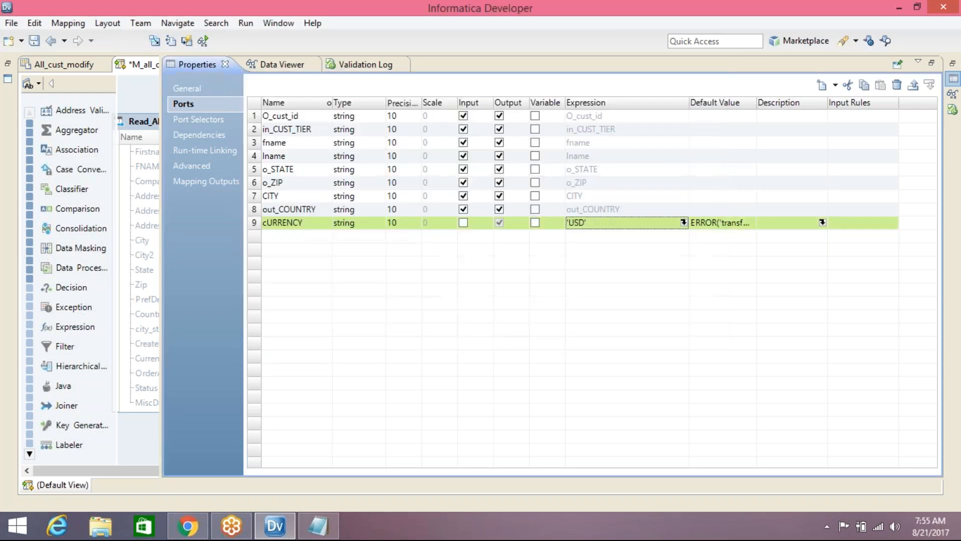
{"action": "left_click", "coordinate": [34, 40]}
Run a data preview of the Expression transformation to check its output and return to the mapping.
{"action": "left_click", "coordinate": [138, 64]}
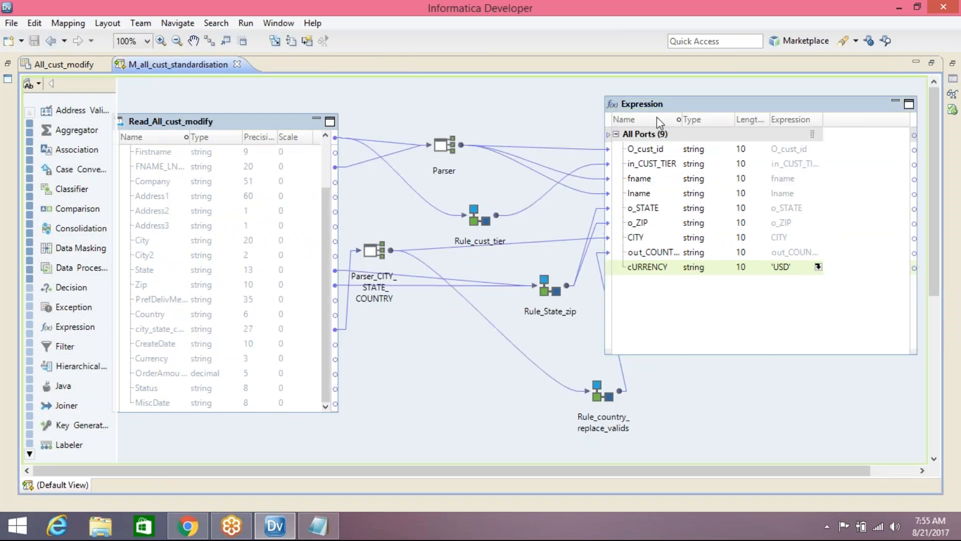
{"action": "right_click", "coordinate": [678, 104]}
{"action": "left_click", "coordinate": [732, 273]}
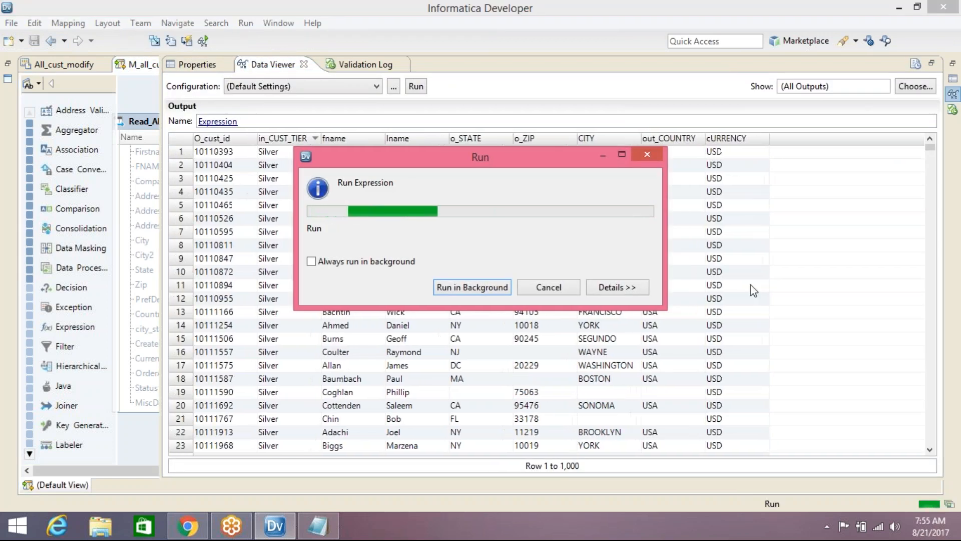
{"action": "left_click", "coordinate": [136, 88]}
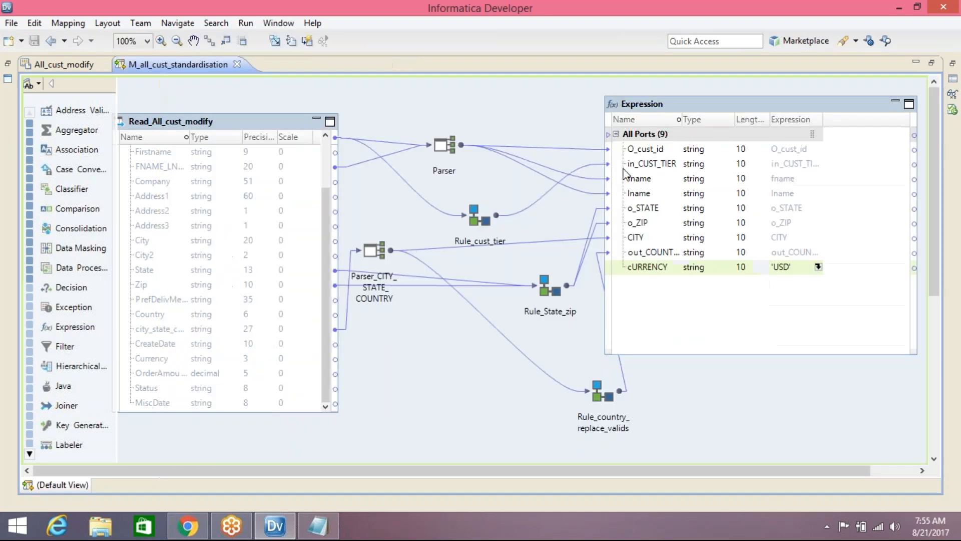
Move Rule_country_replace_valids beside Parser_CITY_STATE_COUNTRY and link the source's Status and MiscDate ports into the Expression transformation as new ports.
{"action": "left_click_drag", "start_coordinate": [604, 396], "coordinate": [464, 255]}
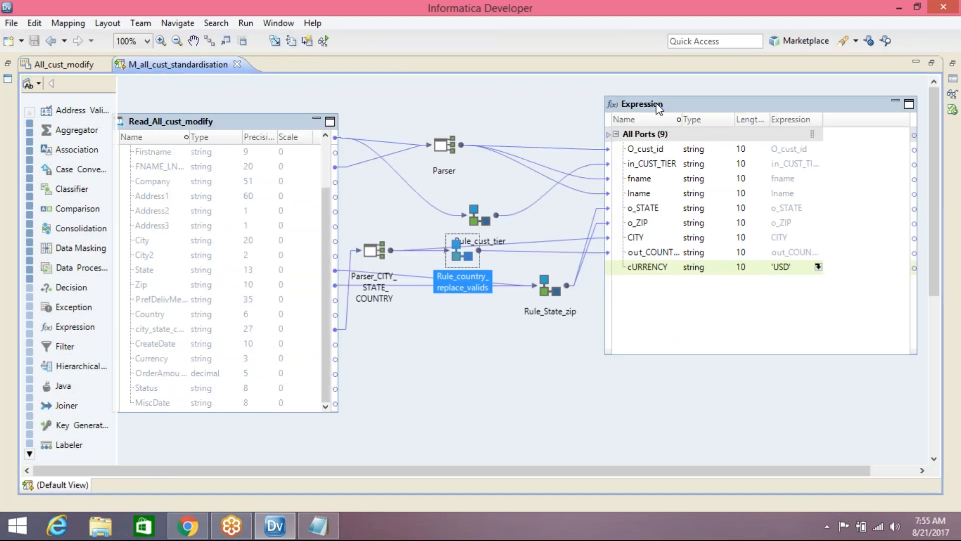
{"action": "left_click", "coordinate": [328, 291]}
{"action": "left_click", "coordinate": [150, 361]}
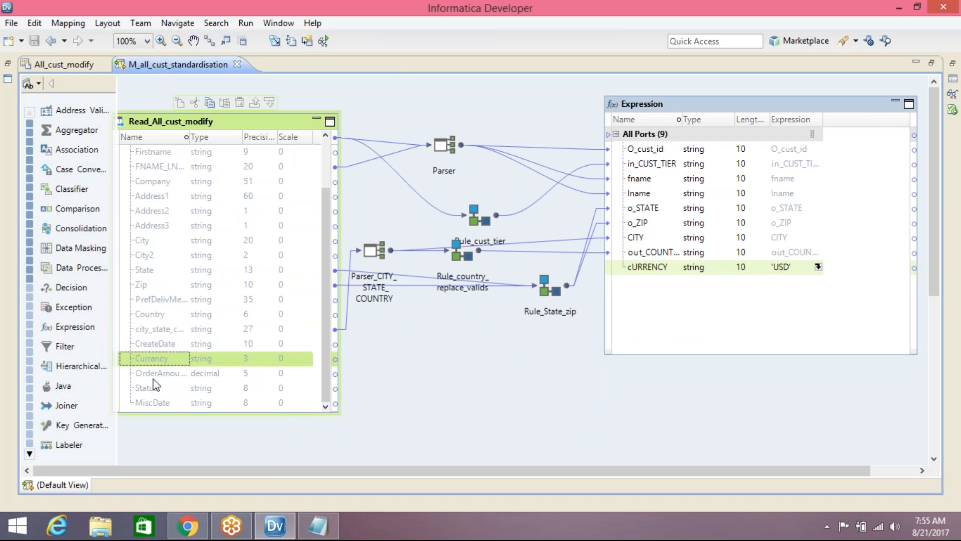
{"action": "left_click", "coordinate": [155, 375]}
{"action": "left_click_drag", "start_coordinate": [148, 389], "coordinate": [716, 290]}
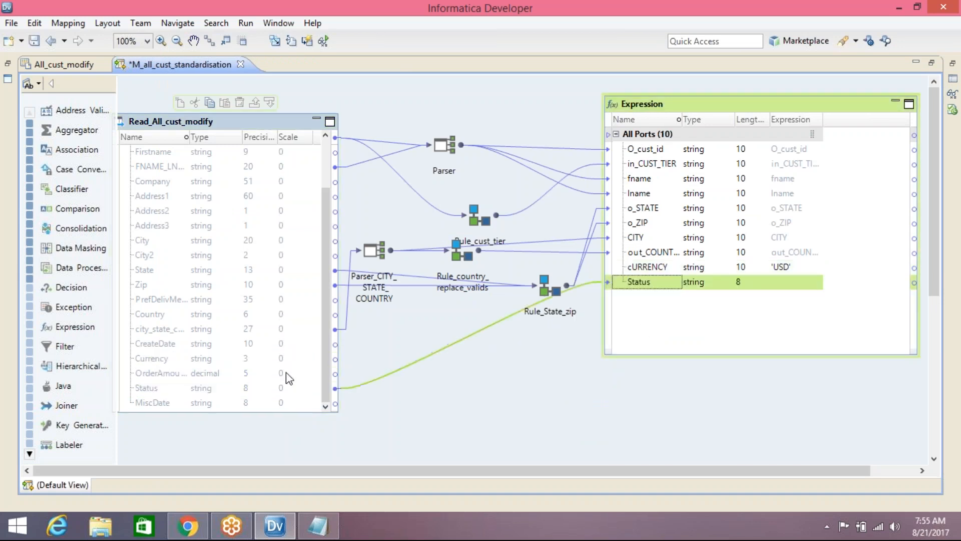
{"action": "left_click", "coordinate": [151, 404]}
{"action": "left_click_drag", "start_coordinate": [153, 410], "coordinate": [649, 333]}
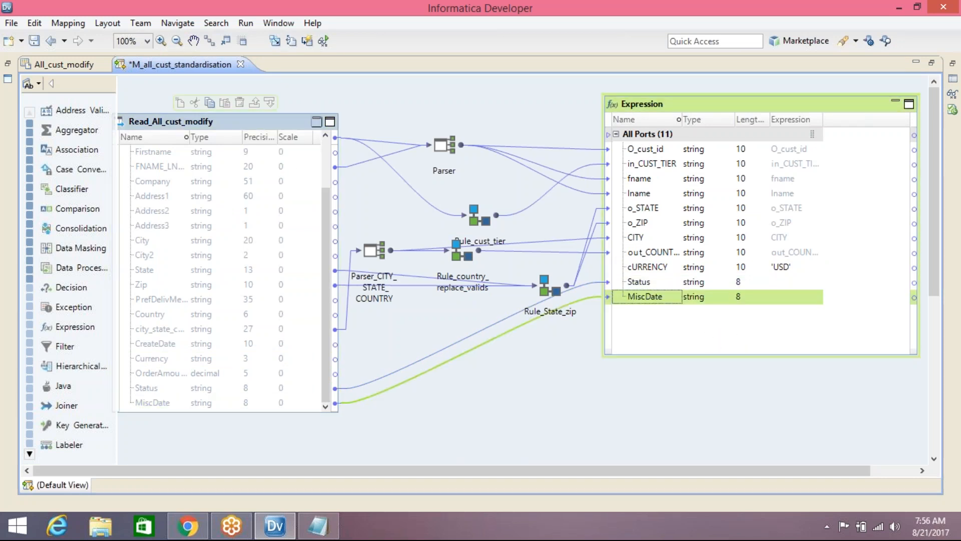
Collapse Read_All_cust_modify to an icon and move the parsers, rules and Expression transformation closer to it.
{"action": "left_click", "coordinate": [317, 119]}
{"action": "left_click_drag", "start_coordinate": [546, 293], "coordinate": [335, 258]}
{"action": "left_click_drag", "start_coordinate": [461, 253], "coordinate": [268, 236]}
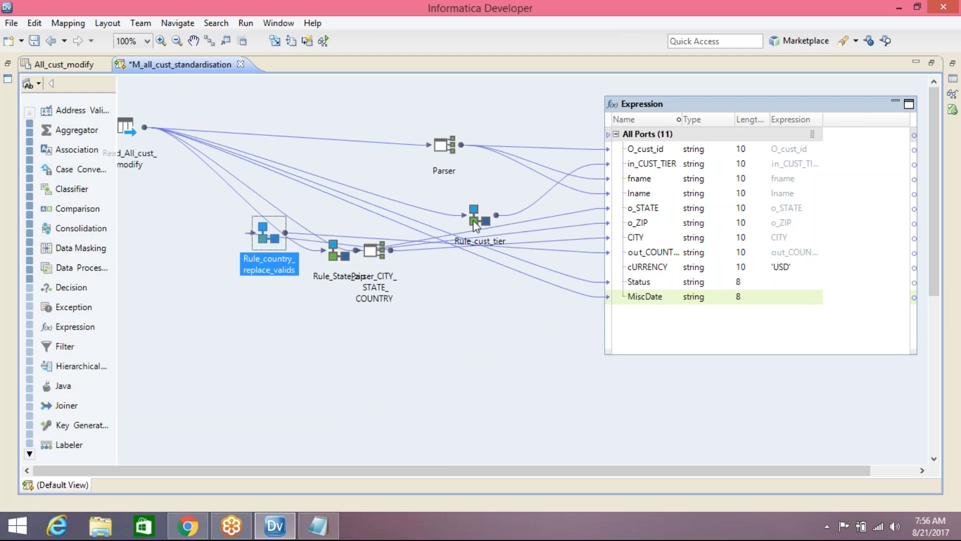
{"action": "left_click_drag", "start_coordinate": [473, 220], "coordinate": [297, 167]}
{"action": "left_click_drag", "start_coordinate": [455, 150], "coordinate": [333, 131]}
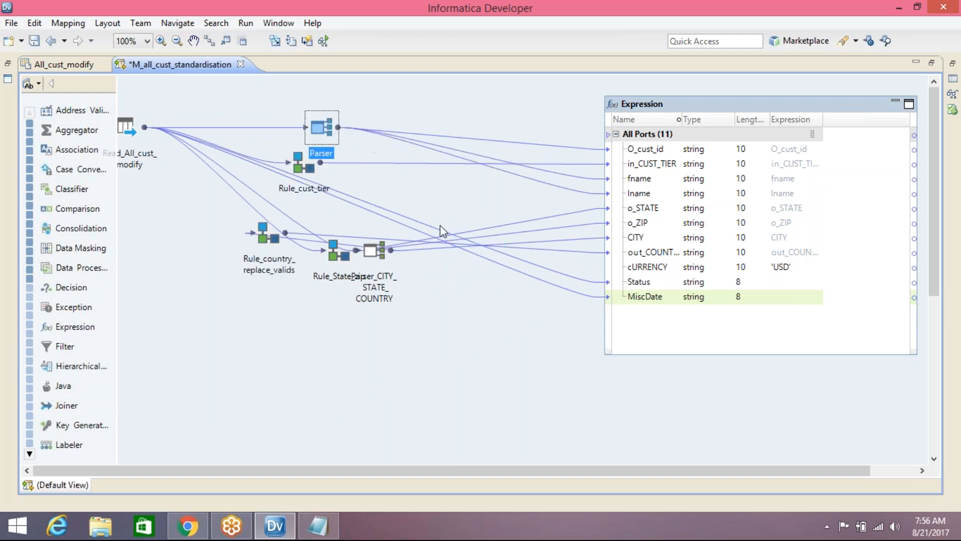
{"action": "left_click", "coordinate": [378, 252]}
{"action": "left_click_drag", "start_coordinate": [378, 252], "coordinate": [133, 182]}
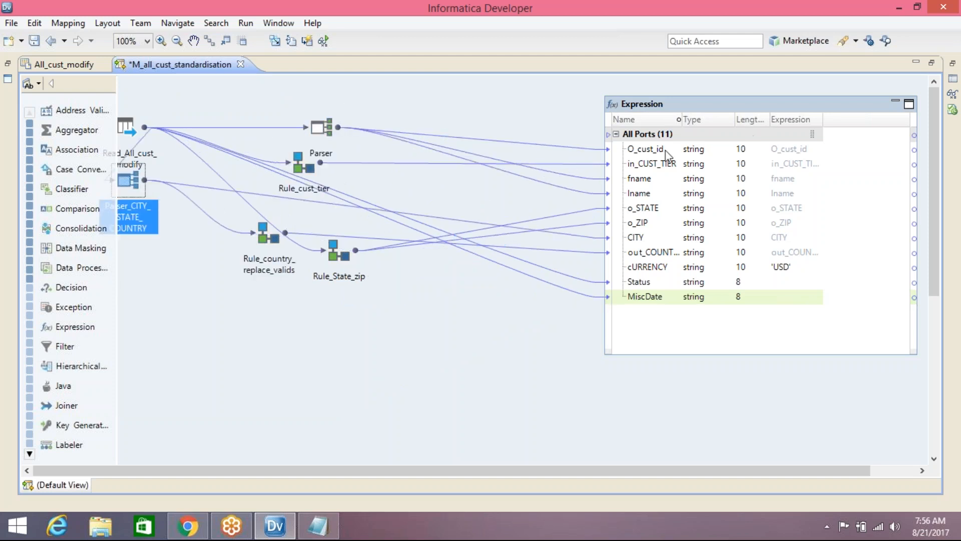
{"action": "left_click_drag", "start_coordinate": [720, 116], "coordinate": [594, 116]}
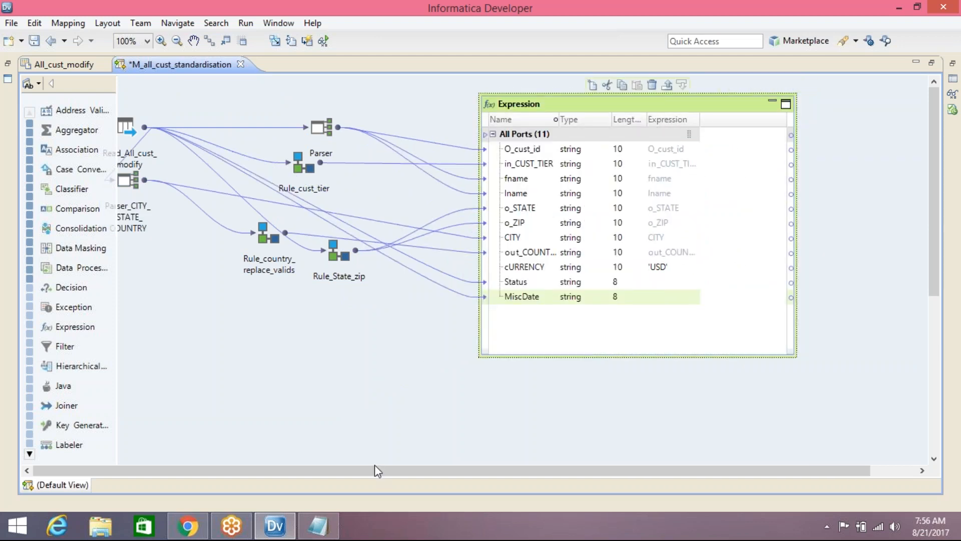
Review requirements 7 and 8 in the Notepad notes on rejecting records with null cust_id or null city, state and country.
{"action": "left_click", "coordinate": [318, 525]}
{"action": "scroll", "coordinate": [110, 317], "scroll_direction": "down", "scroll_amount": 2}
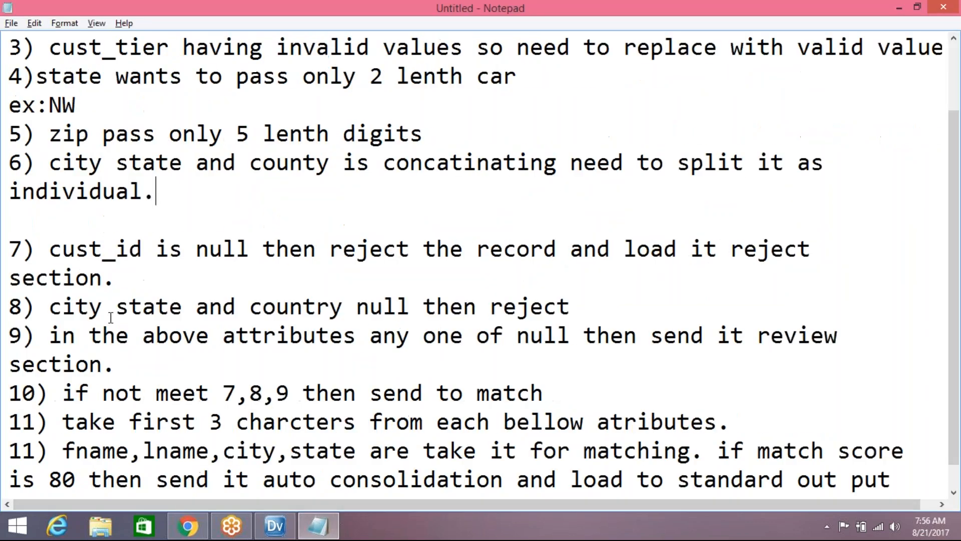
{"action": "left_click_drag", "start_coordinate": [49, 220], "coordinate": [623, 240]}
{"action": "left_click", "coordinate": [622, 240]}
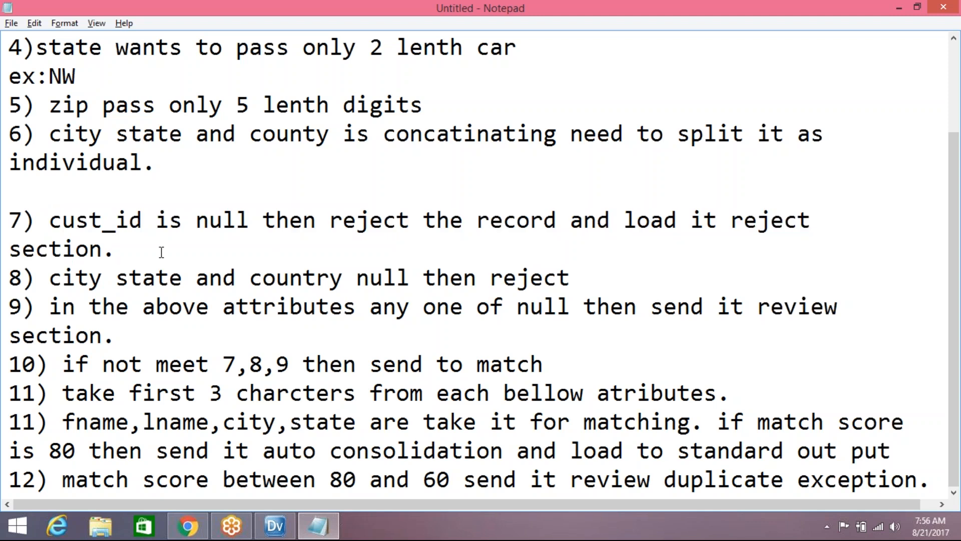
{"action": "left_click_drag", "start_coordinate": [51, 278], "coordinate": [570, 282]}
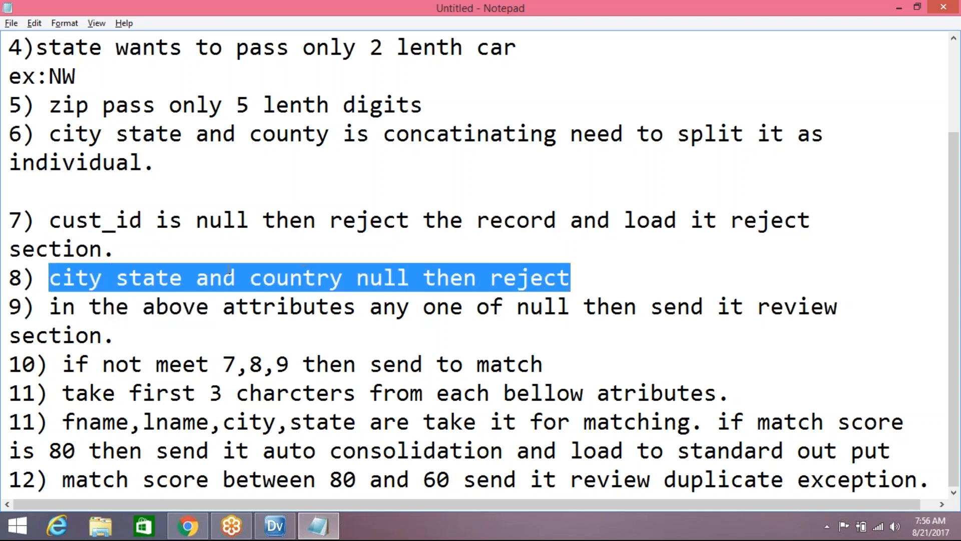
{"action": "left_click", "coordinate": [210, 278]}
{"action": "left_click", "coordinate": [155, 280]}
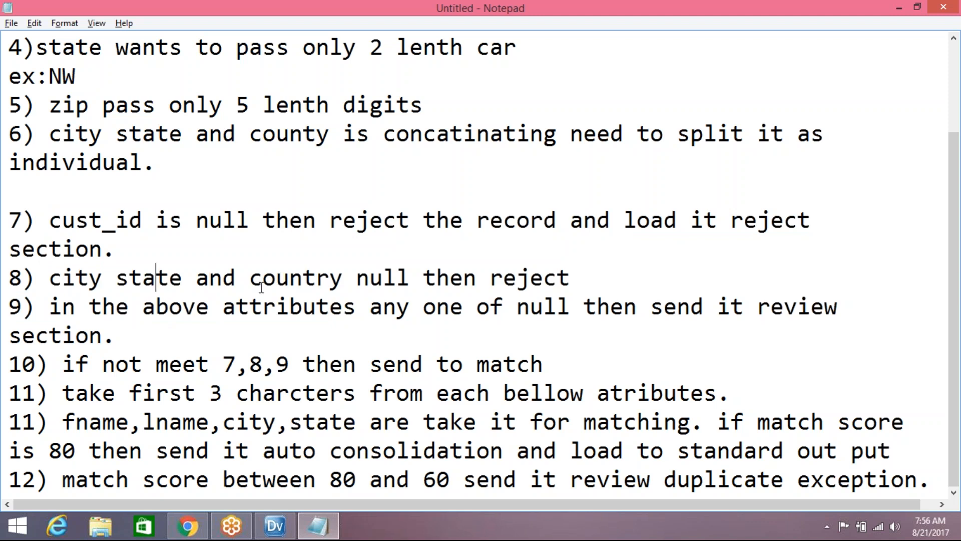
{"action": "left_click", "coordinate": [293, 281]}
{"action": "left_click_drag", "start_coordinate": [343, 280], "coordinate": [49, 275]}
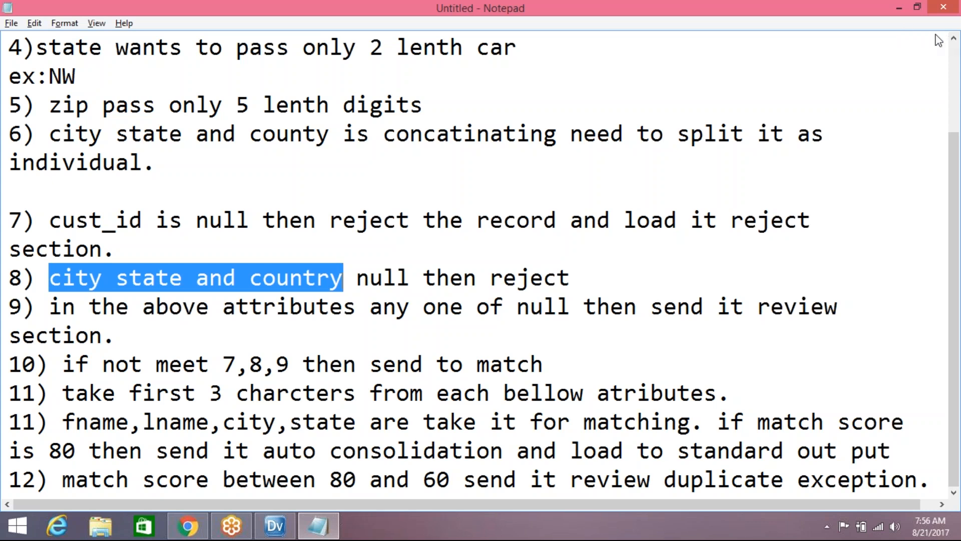
{"action": "left_click", "coordinate": [899, 8]}
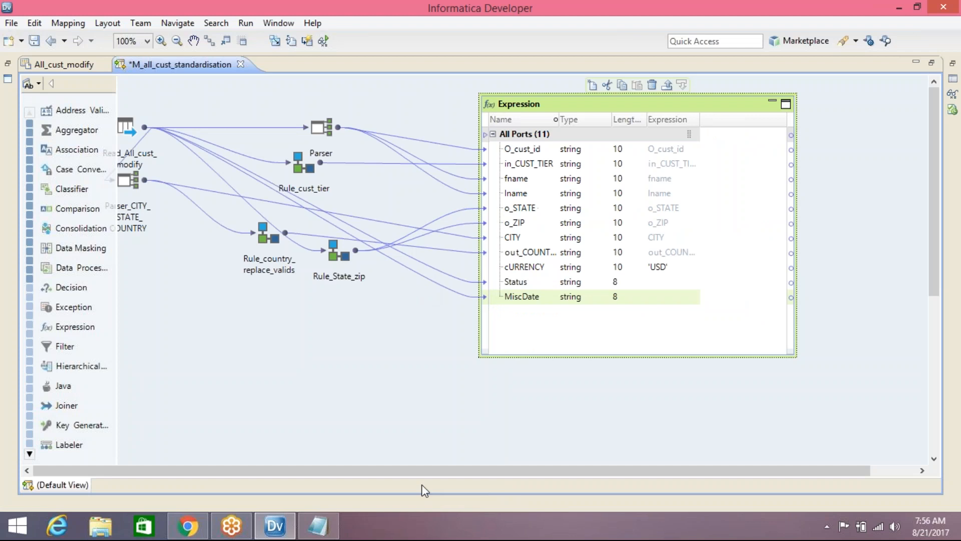
Narrow the Expression transformation and start adding an Exception transformation in the free space beside it.
{"action": "left_click_drag", "start_coordinate": [409, 471], "coordinate": [455, 472]}
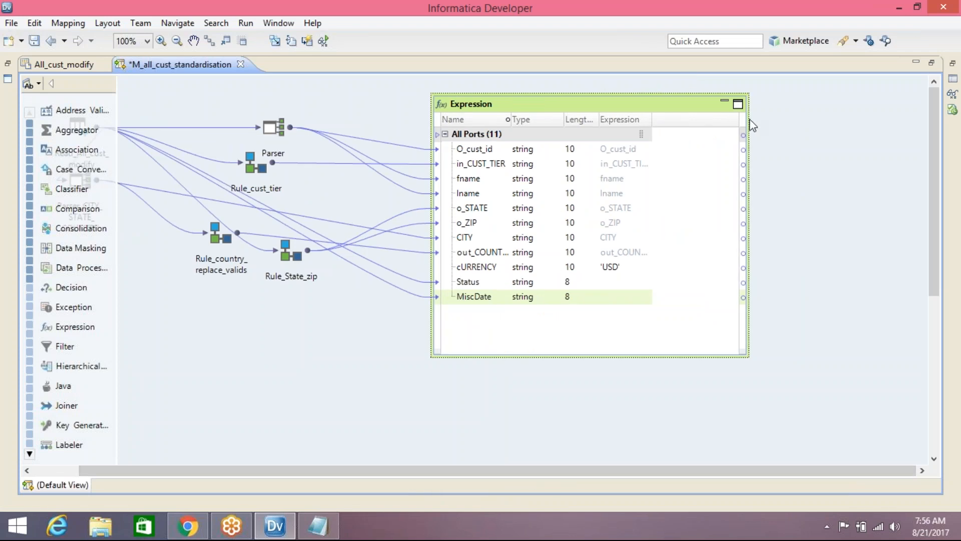
{"action": "left_click_drag", "start_coordinate": [751, 122], "coordinate": [653, 122]}
{"action": "left_click", "coordinate": [717, 94]}
{"action": "right_click", "coordinate": [717, 92]}
{"action": "left_click", "coordinate": [736, 102]}
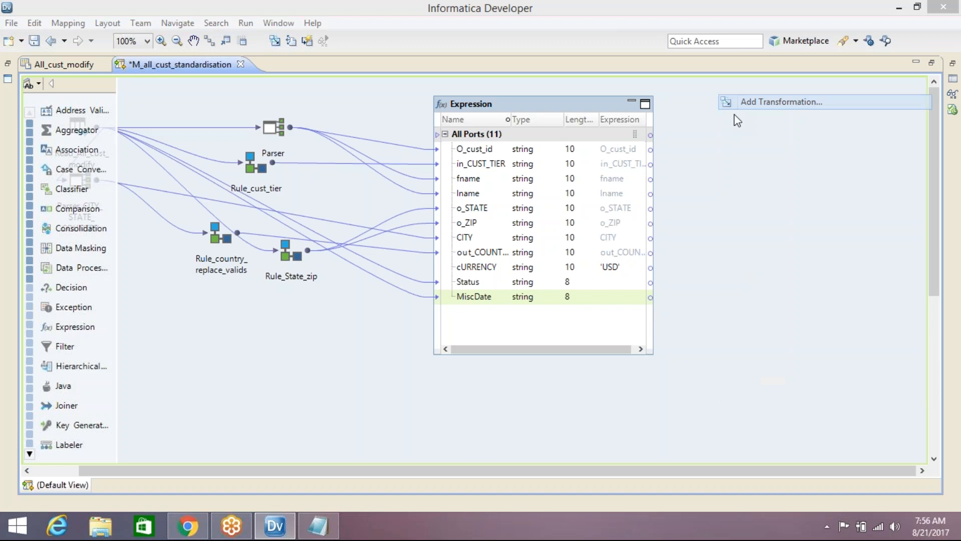
{"action": "type", "text": "BA"}
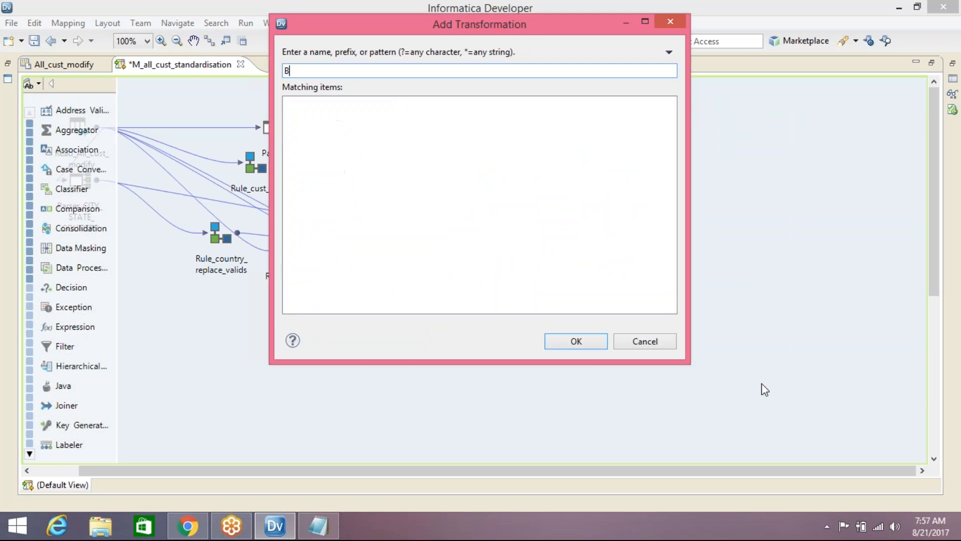
{"action": "key", "text": "BackSpace"}
{"action": "key", "text": "BackSpace"}
{"action": "type", "text": "EX"}
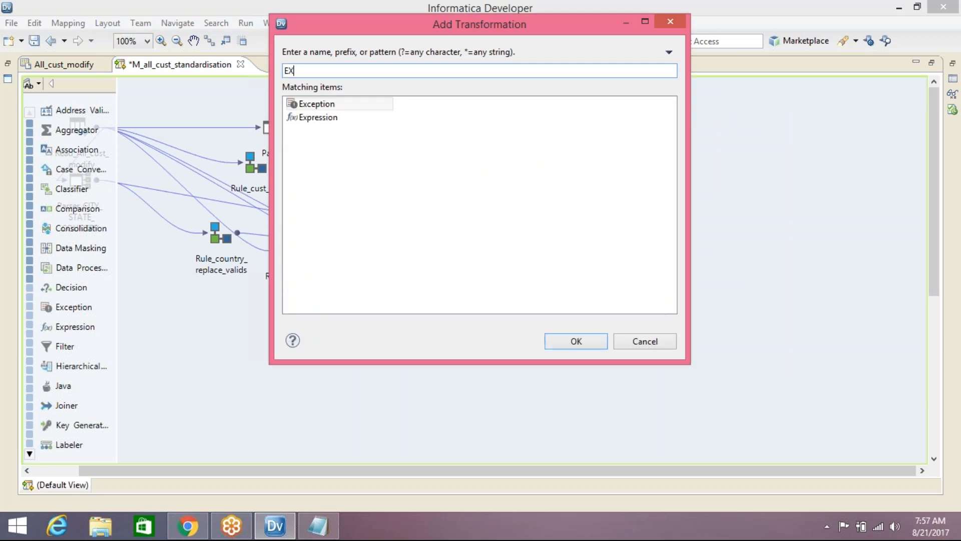
{"action": "left_click", "coordinate": [358, 103]}
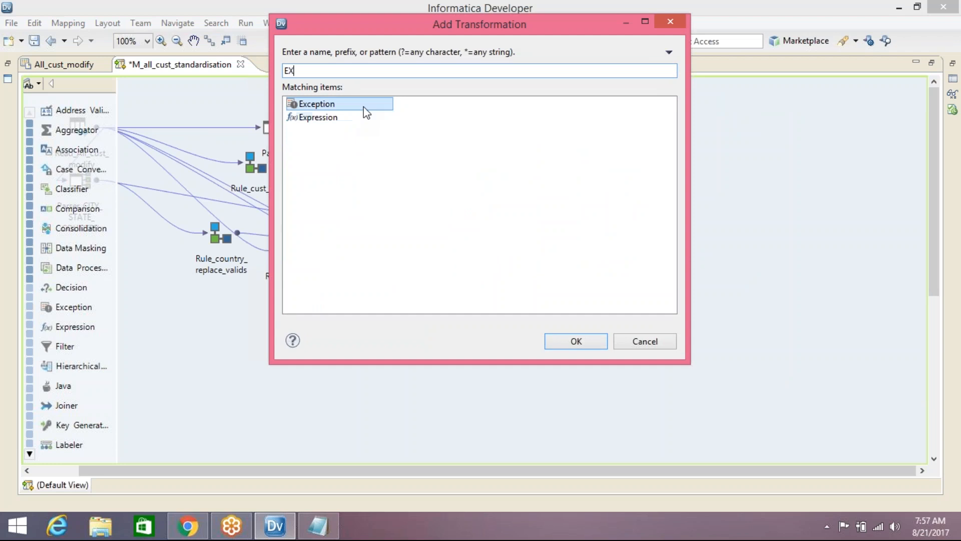
{"action": "left_click", "coordinate": [576, 341]}
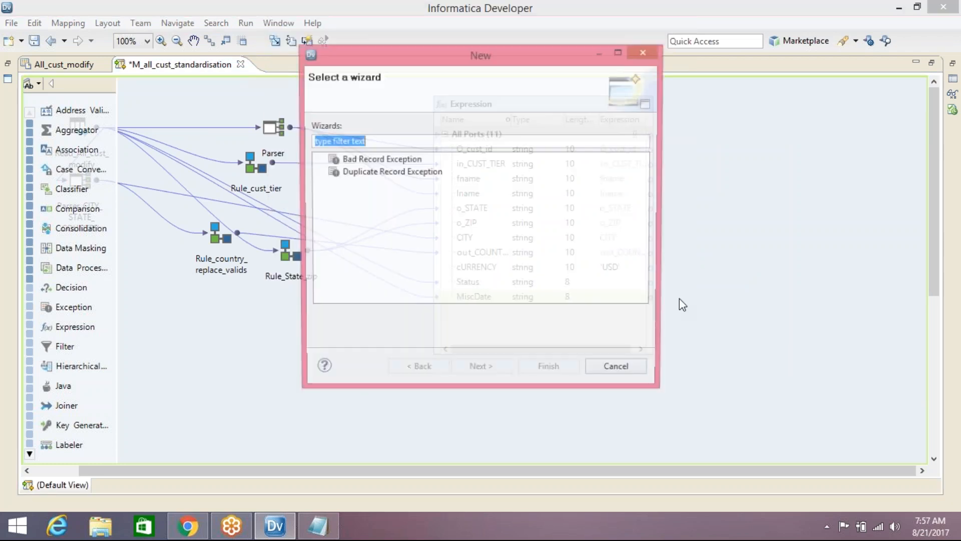
Choose the Bad Record Exception type, name the transformation Exception_ALL_CUST and proceed to its configuration.
{"action": "left_click", "coordinate": [380, 159]}
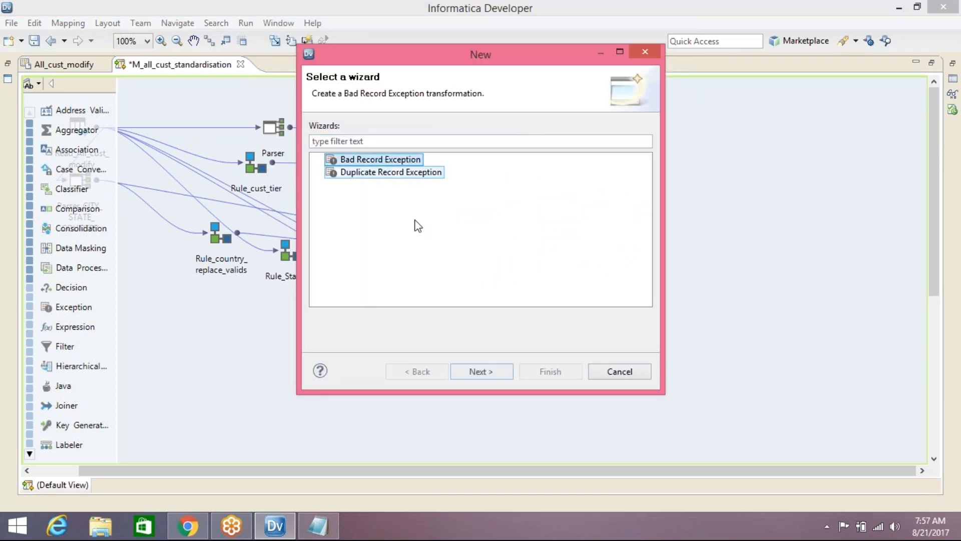
{"action": "left_click", "coordinate": [490, 375]}
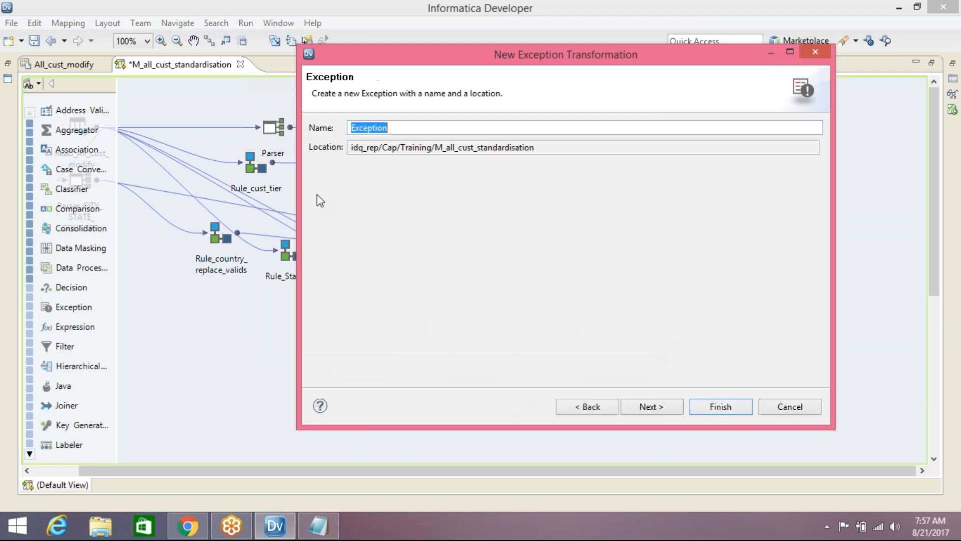
{"action": "left_click", "coordinate": [413, 130]}
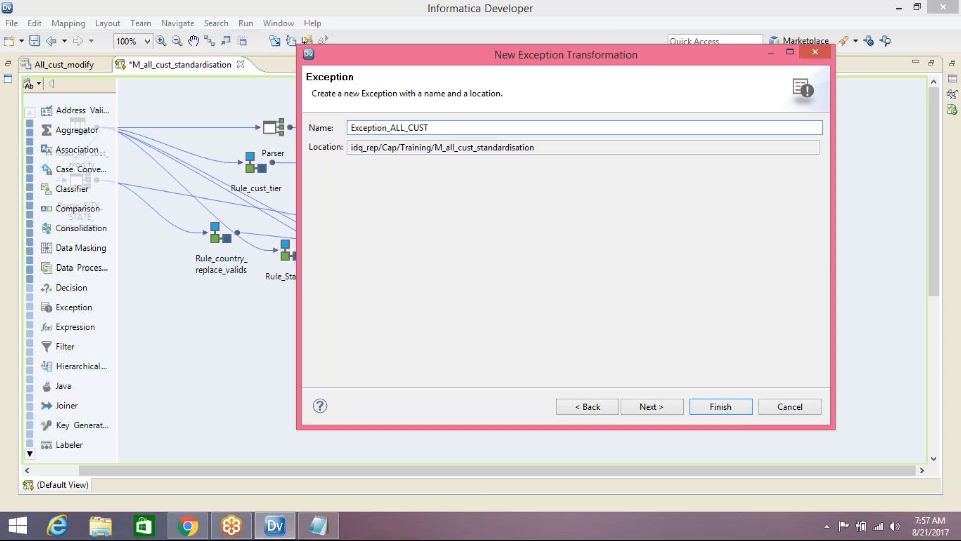
{"action": "left_click", "coordinate": [672, 411]}
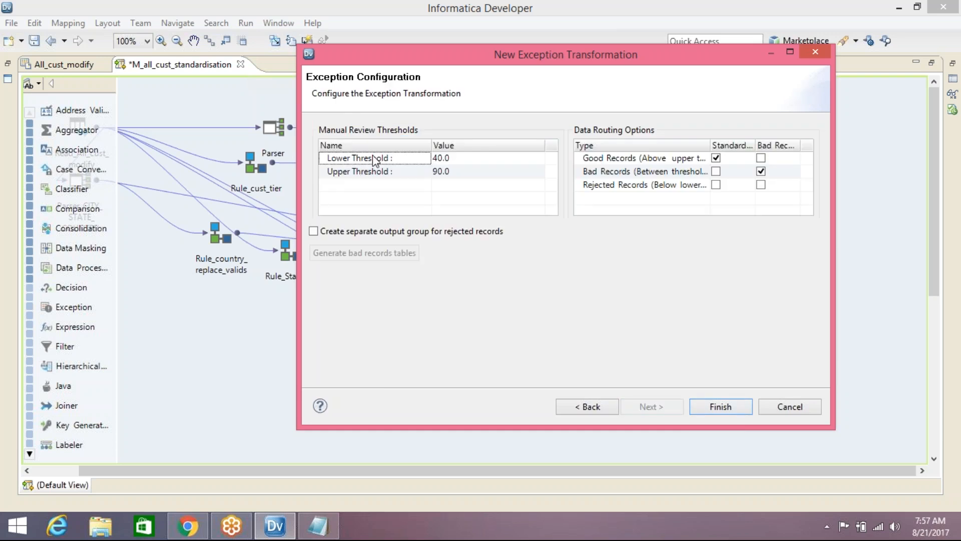
Examine the lower threshold's value options in the widened dialog and compare them with the null-handling requirements in the Notepad notes.
{"action": "left_click_drag", "start_coordinate": [299, 145], "coordinate": [98, 145]}
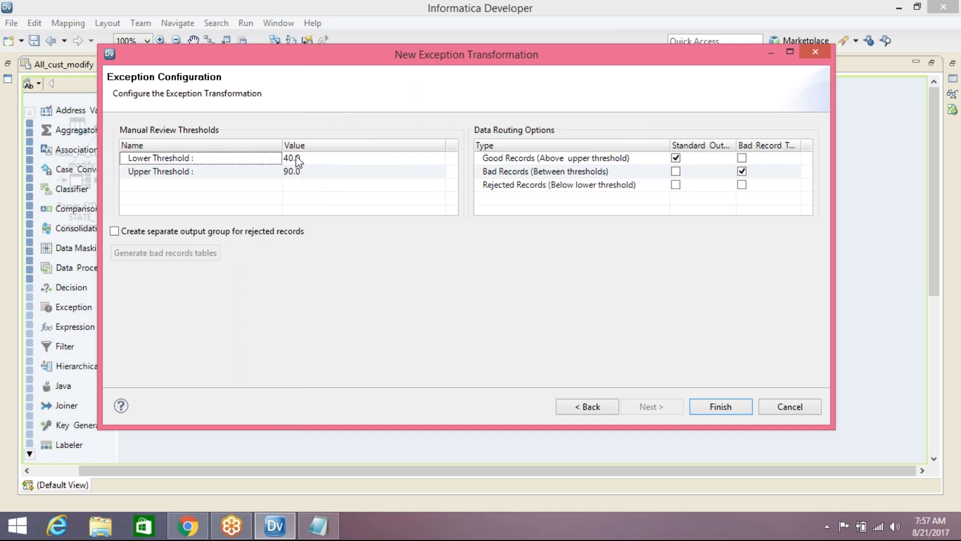
{"action": "left_click", "coordinate": [311, 161]}
{"action": "left_click", "coordinate": [437, 161]}
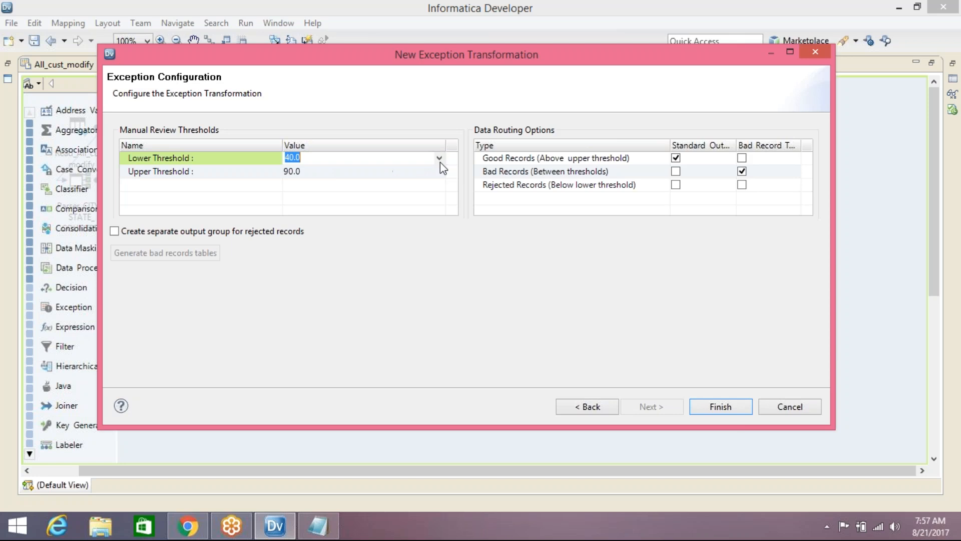
{"action": "left_click", "coordinate": [439, 159]}
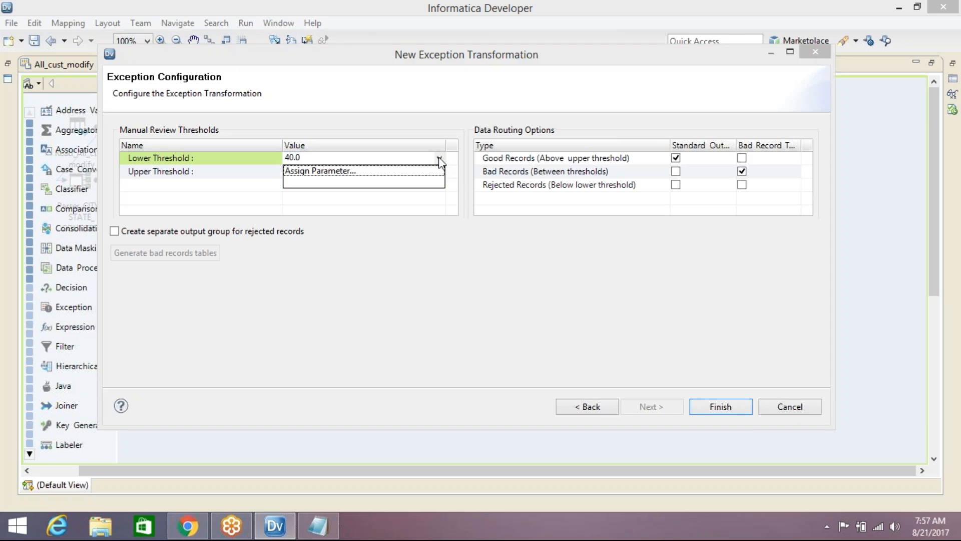
{"action": "left_click", "coordinate": [440, 159]}
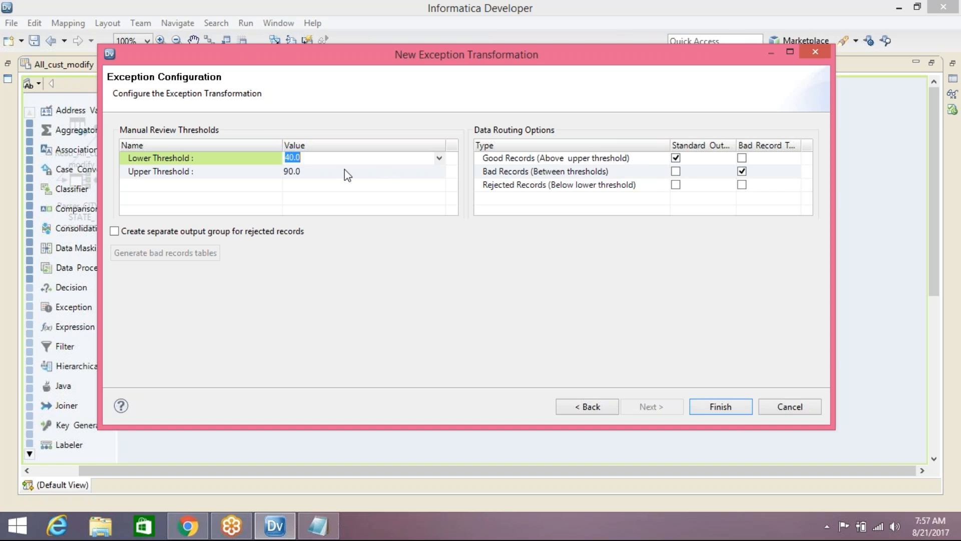
{"action": "left_click", "coordinate": [317, 526]}
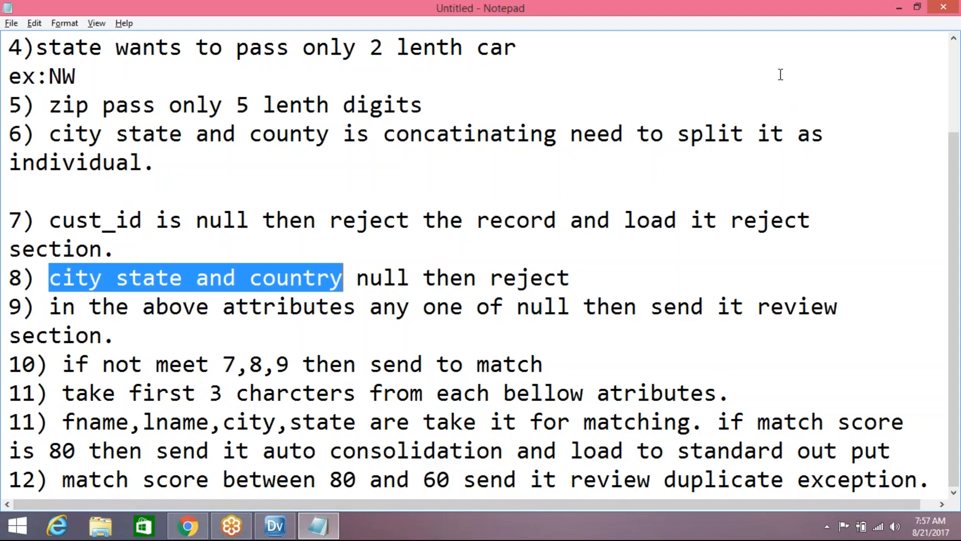
{"action": "left_click", "coordinate": [899, 9]}
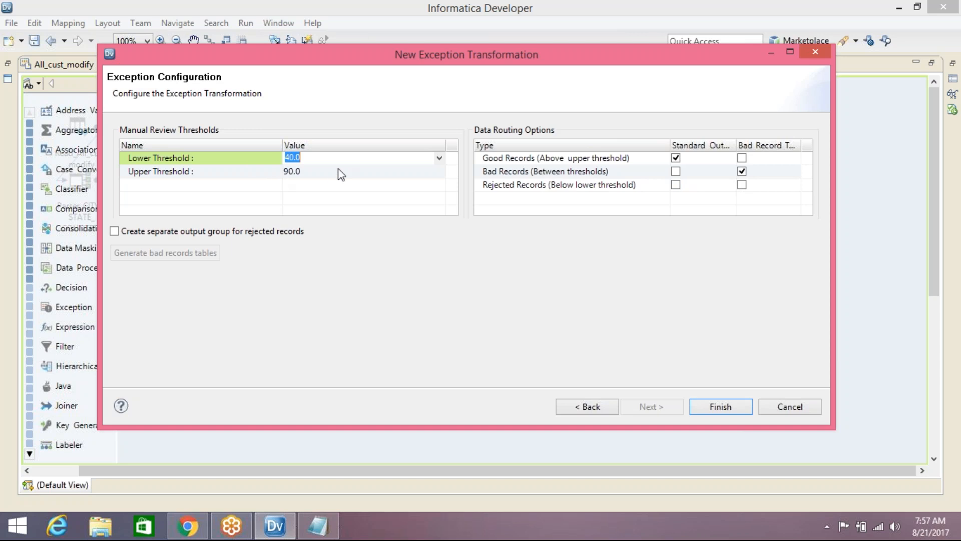
{"action": "left_click", "coordinate": [271, 158]}
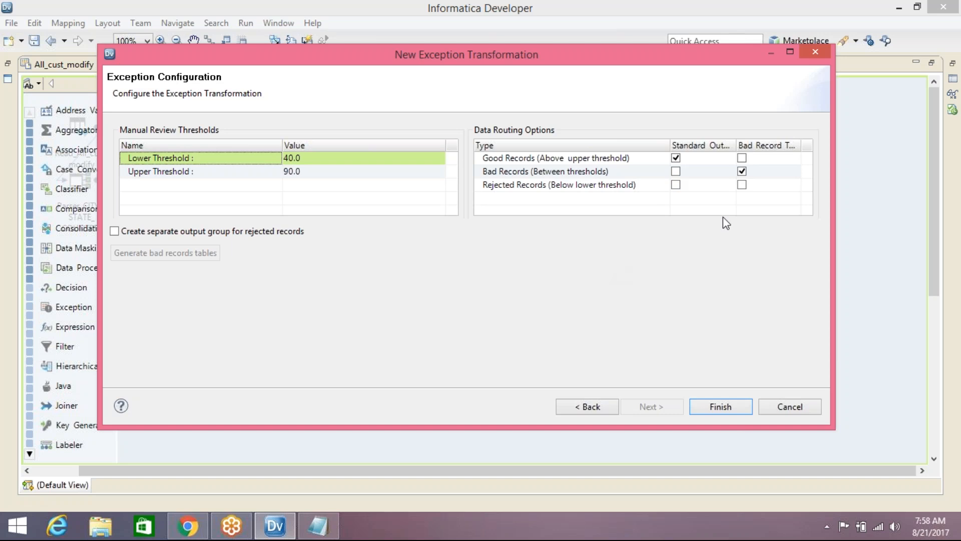
Enable a separate output group for rejected records, finish creating Exception_ALL_CUST and enlarge it on the canvas.
{"action": "left_click_drag", "start_coordinate": [832, 226], "coordinate": [906, 226]}
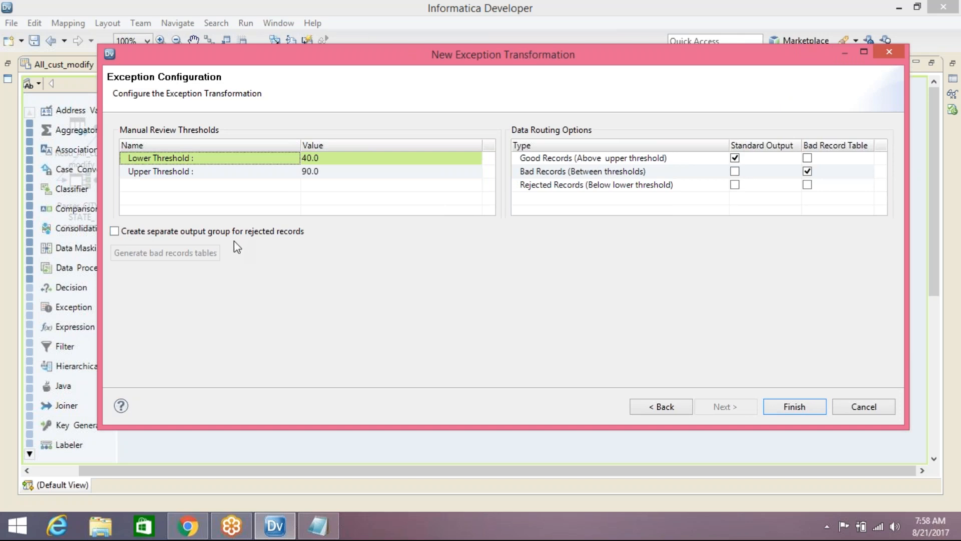
{"action": "left_click", "coordinate": [114, 232]}
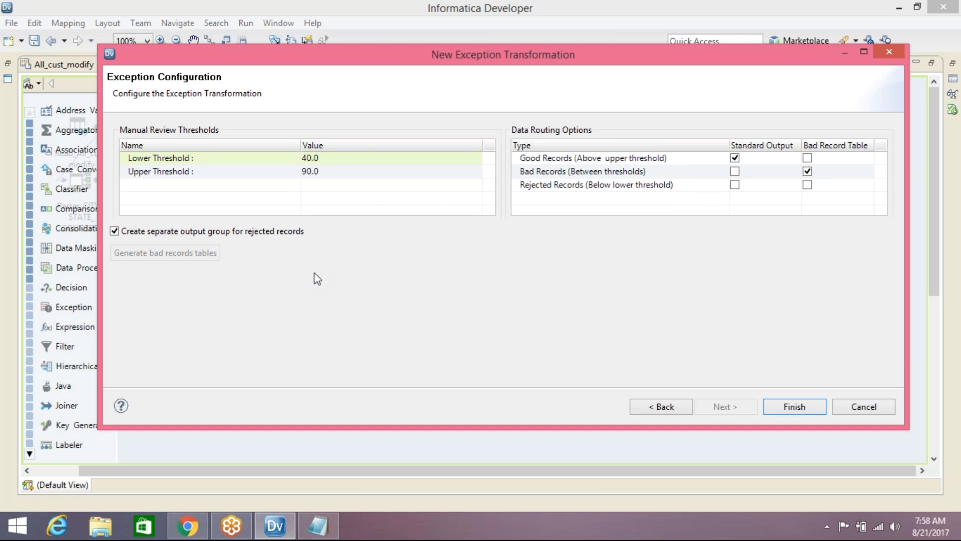
{"action": "left_click", "coordinate": [784, 407]}
{"action": "left_click_drag", "start_coordinate": [786, 220], "coordinate": [803, 380]}
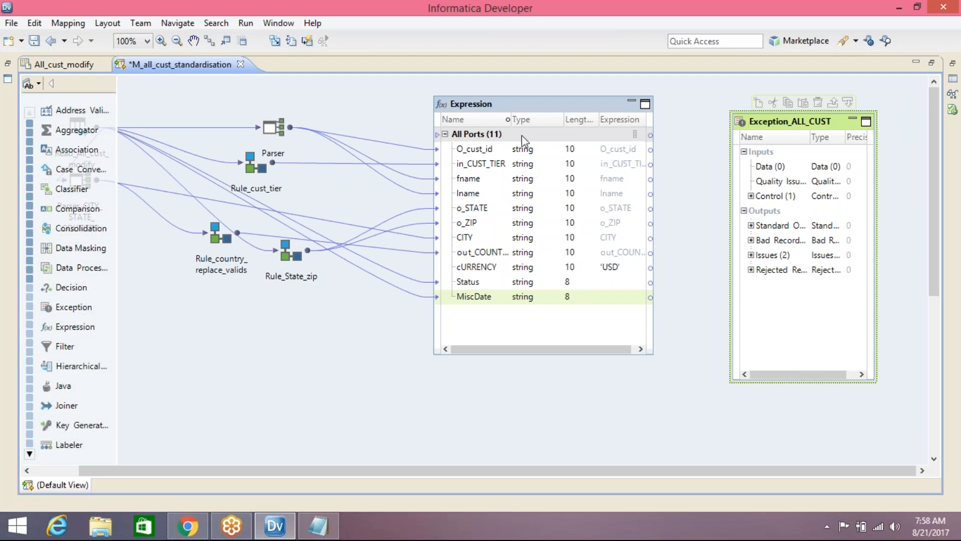
Move the Expression transformation up and link its O_cust_id, in_CUST_TIER, fname and lname ports into Exception_ALL_CUST's Data input group.
{"action": "left_click", "coordinate": [527, 106]}
{"action": "left_click_drag", "start_coordinate": [526, 106], "coordinate": [509, 89]}
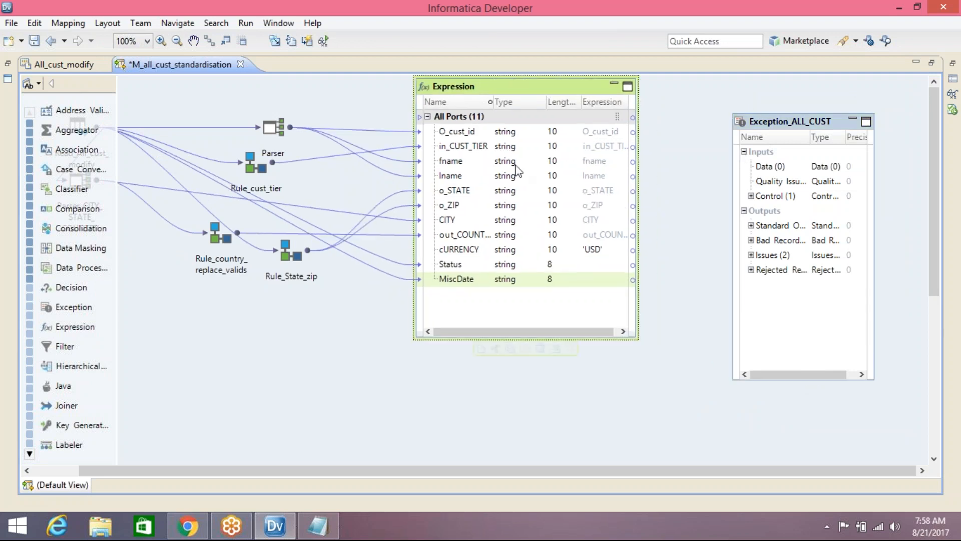
{"action": "left_click", "coordinate": [464, 133]}
{"action": "left_click_drag", "start_coordinate": [459, 133], "coordinate": [770, 166]}
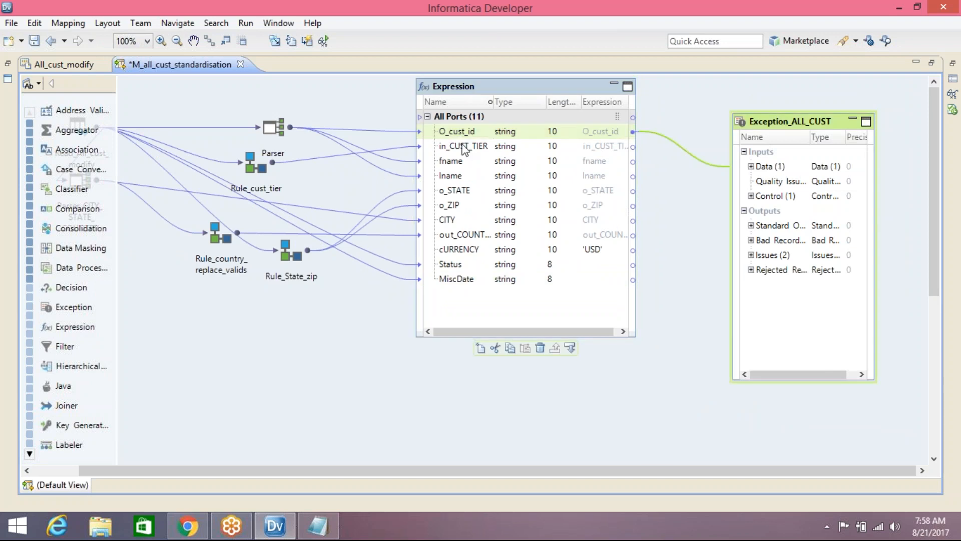
{"action": "left_click_drag", "start_coordinate": [468, 149], "coordinate": [778, 169]}
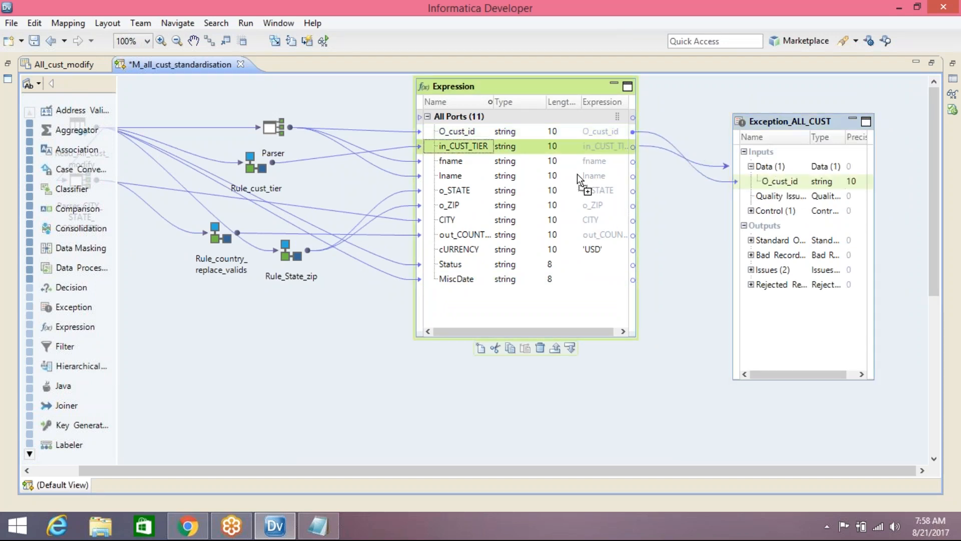
{"action": "left_click_drag", "start_coordinate": [460, 163], "coordinate": [771, 168]}
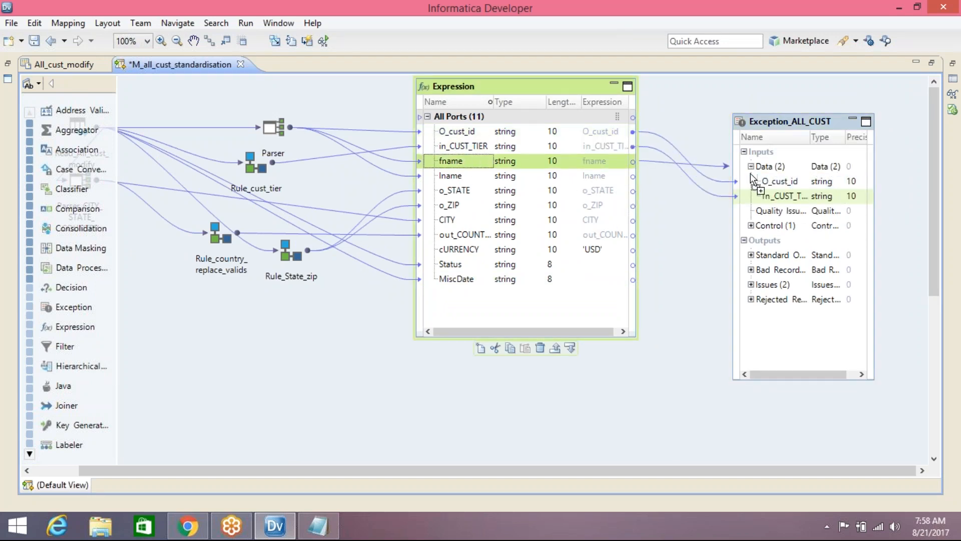
{"action": "left_click_drag", "start_coordinate": [461, 177], "coordinate": [774, 172]}
Link the Expression's o_STATE, o_ZIP, CITY, country, cURRENCY, Status and MiscDate ports into Exception_ALL_CUST's Data input group.
{"action": "left_click_drag", "start_coordinate": [458, 191], "coordinate": [781, 167]}
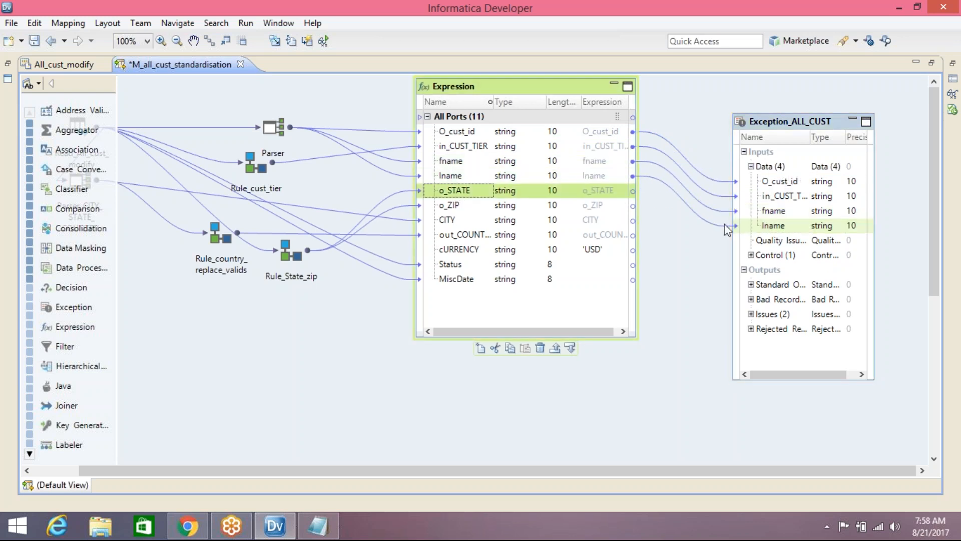
{"action": "left_click_drag", "start_coordinate": [471, 192], "coordinate": [775, 170]}
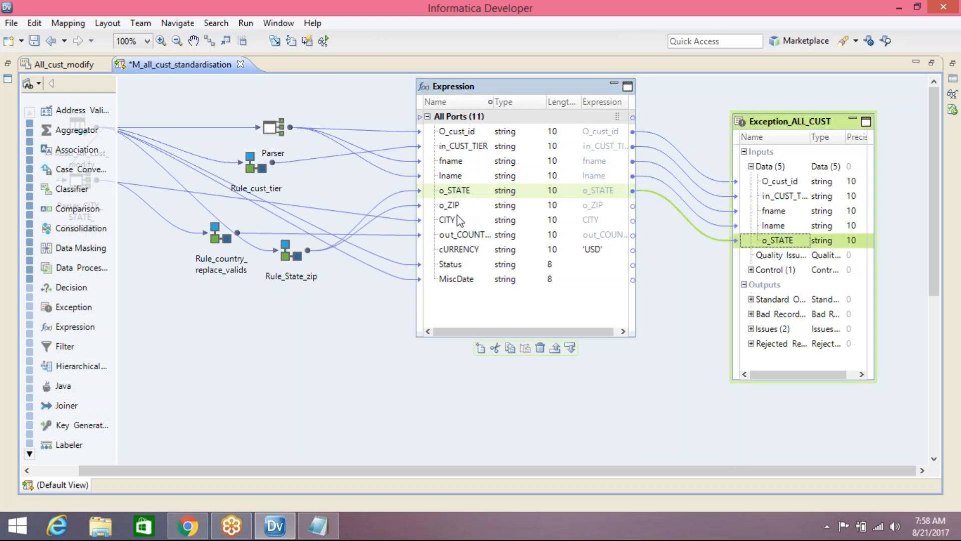
{"action": "left_click_drag", "start_coordinate": [453, 205], "coordinate": [743, 195]}
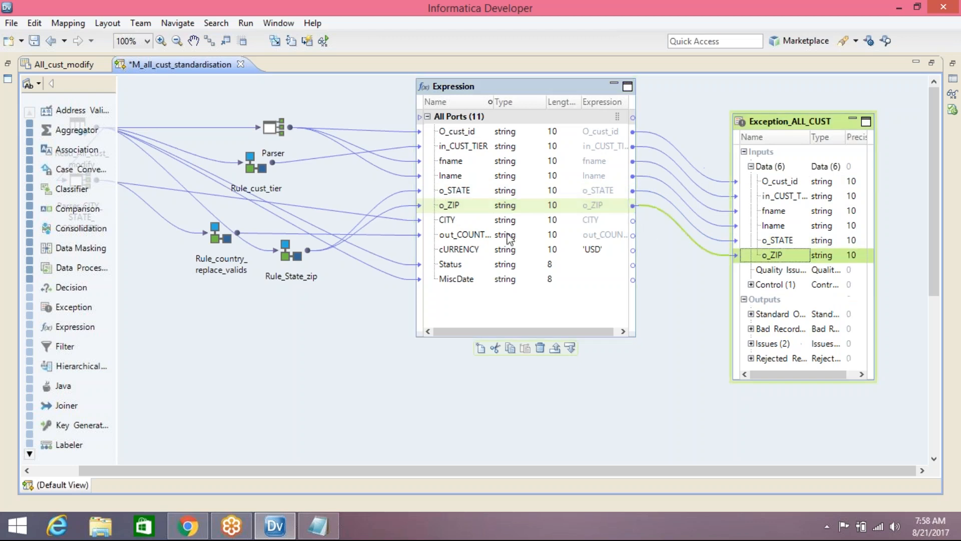
{"action": "left_click_drag", "start_coordinate": [456, 223], "coordinate": [815, 182]}
{"action": "left_click_drag", "start_coordinate": [473, 237], "coordinate": [793, 169]}
{"action": "left_click_drag", "start_coordinate": [501, 255], "coordinate": [801, 170]}
{"action": "left_click_drag", "start_coordinate": [528, 267], "coordinate": [794, 189]}
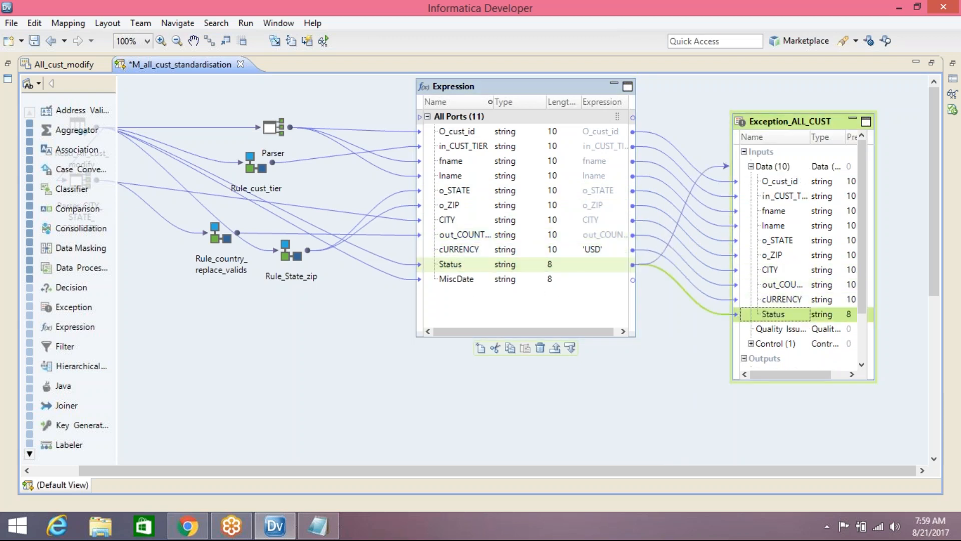
{"action": "left_click_drag", "start_coordinate": [469, 285], "coordinate": [795, 188]}
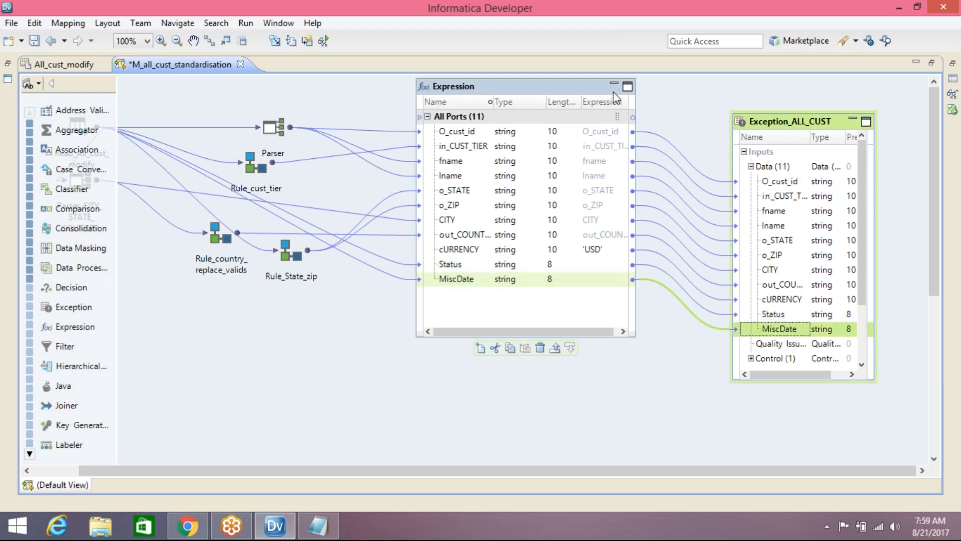
Align Exception_ALL_CUST with the Expression transformation, lengthen both, and expand the exception's Control input group.
{"action": "left_click_drag", "start_coordinate": [816, 121], "coordinate": [816, 86]}
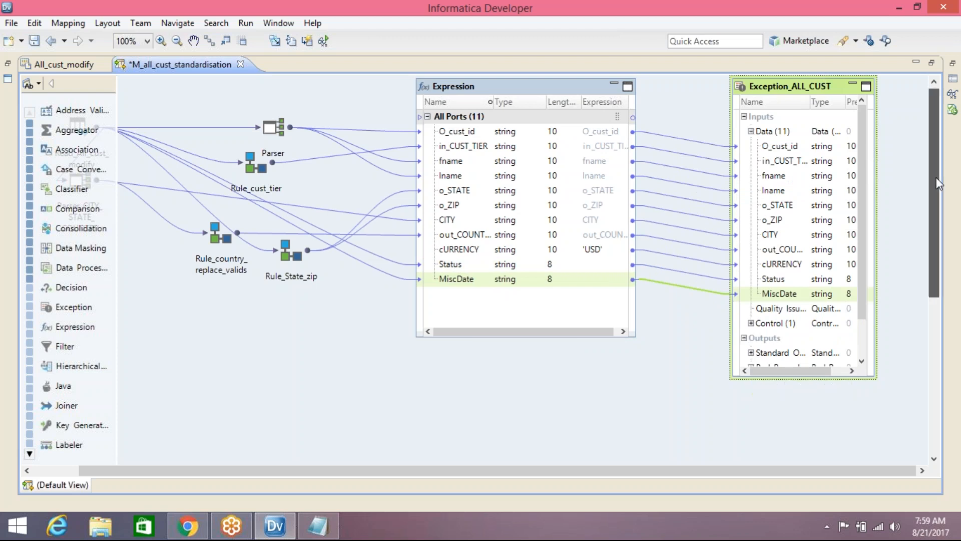
{"action": "scroll", "coordinate": [936, 178], "scroll_direction": "down", "scroll_amount": 3}
{"action": "left_click_drag", "start_coordinate": [796, 279], "coordinate": [783, 423]}
{"action": "left_click", "coordinate": [751, 222]}
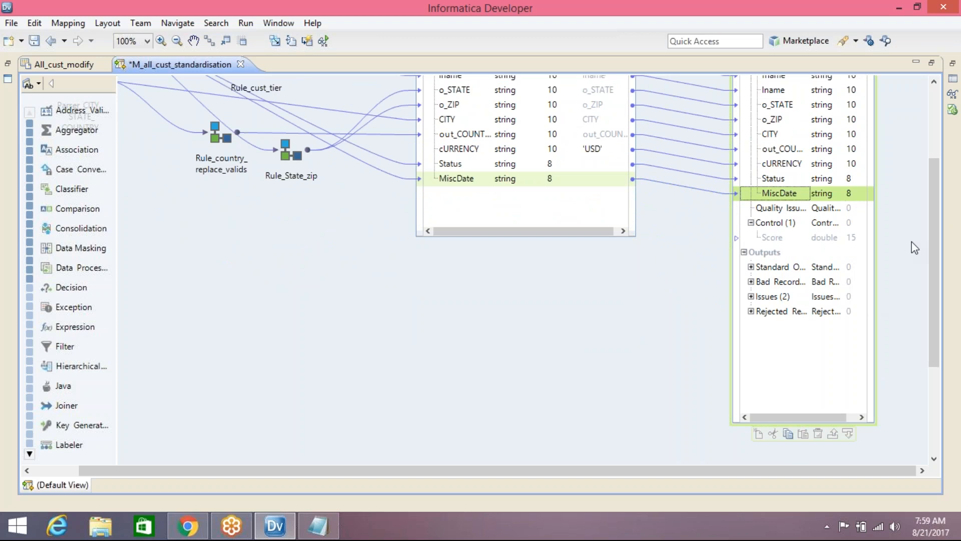
{"action": "left_click_drag", "start_coordinate": [936, 239], "coordinate": [936, 212]}
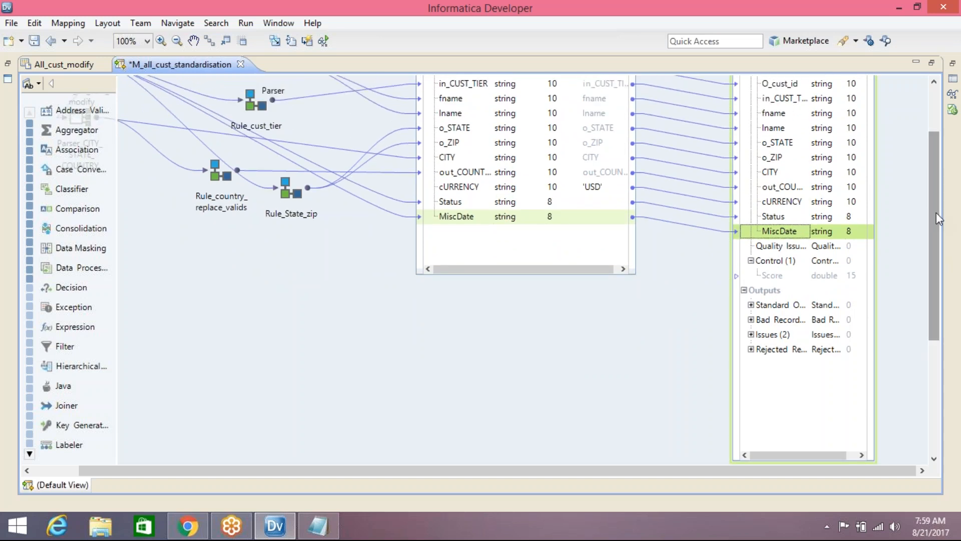
{"action": "scroll", "coordinate": [936, 212], "scroll_direction": "up", "scroll_amount": 3}
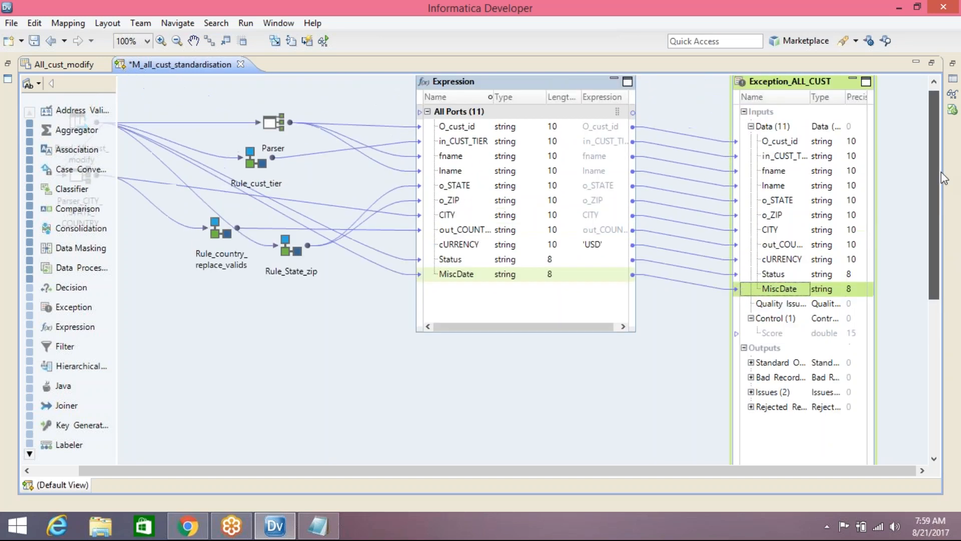
{"action": "left_click_drag", "start_coordinate": [508, 332], "coordinate": [501, 426]}
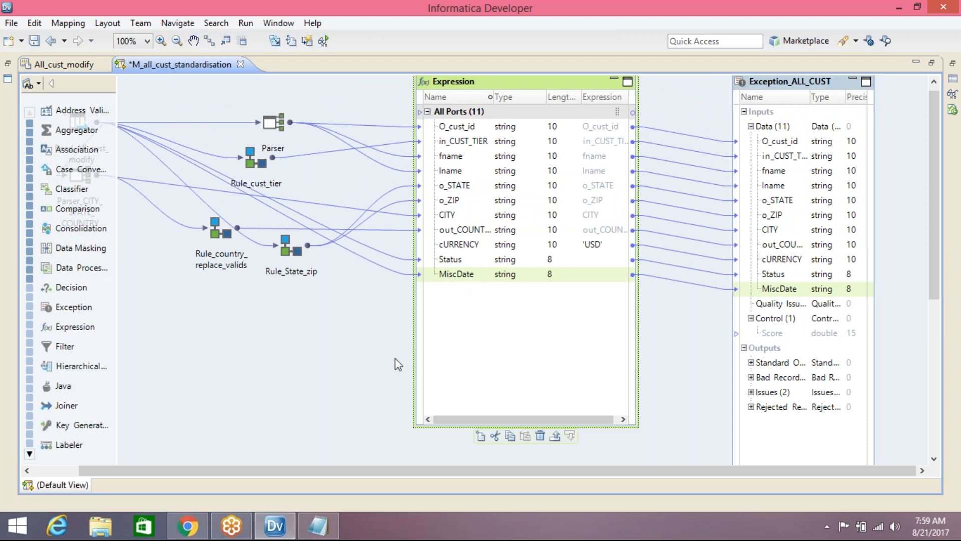
Review requirement 8 on null city, state and country in the Notepad notes, then return to the mapping.
{"action": "left_click", "coordinate": [319, 526]}
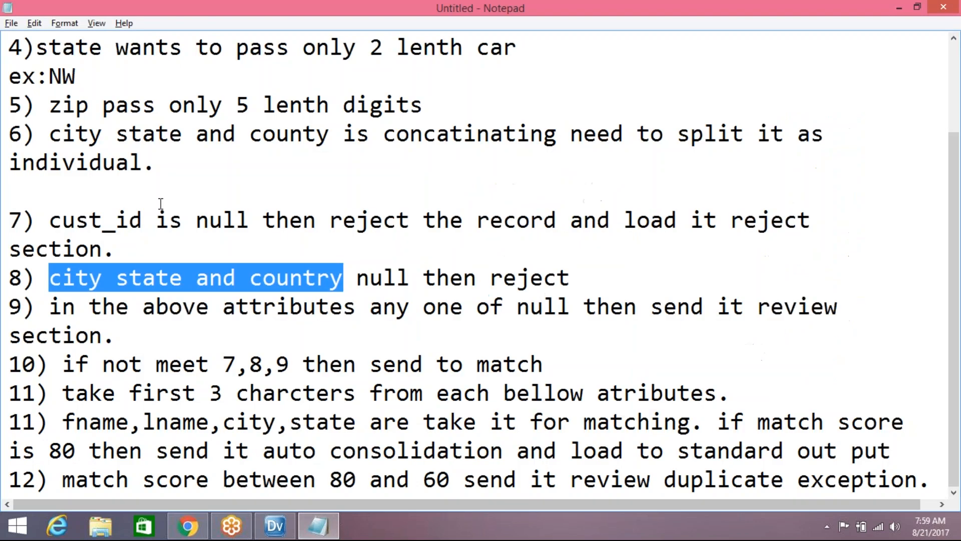
{"action": "left_click", "coordinate": [252, 280]}
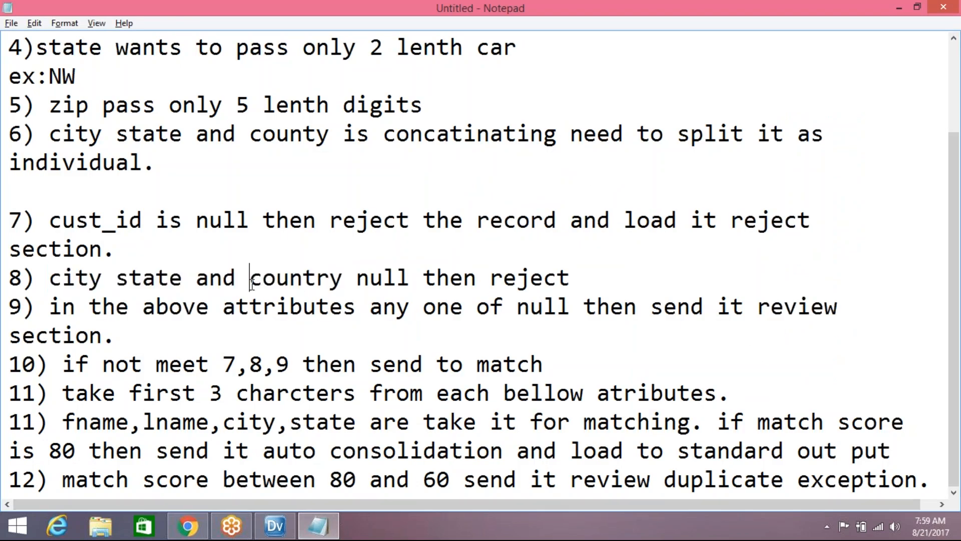
{"action": "left_click", "coordinate": [143, 278]}
{"action": "left_click", "coordinate": [301, 280]}
{"action": "left_click", "coordinate": [899, 8]}
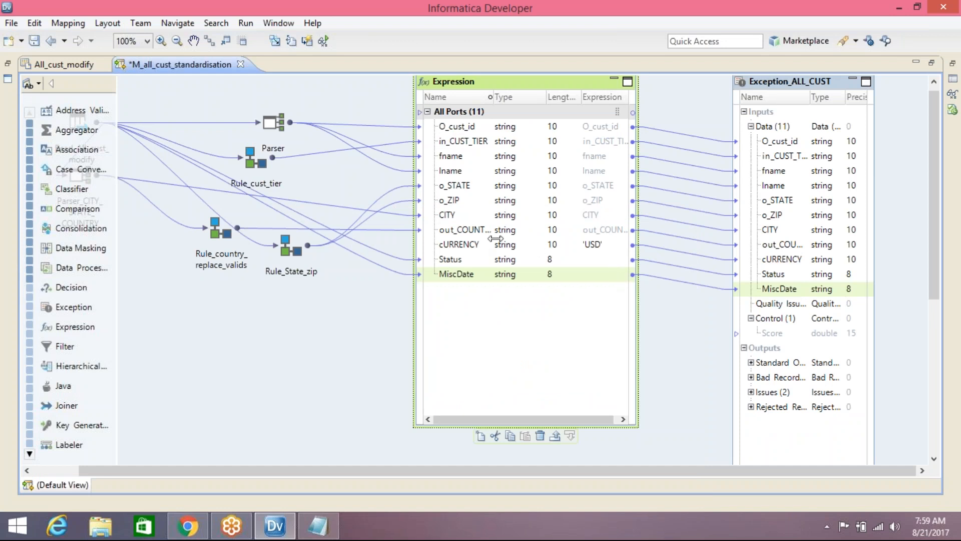
Try to link the Expression's O_cust_id port to the Score control port of Exception_ALL_CUST.
{"action": "left_click", "coordinate": [468, 127]}
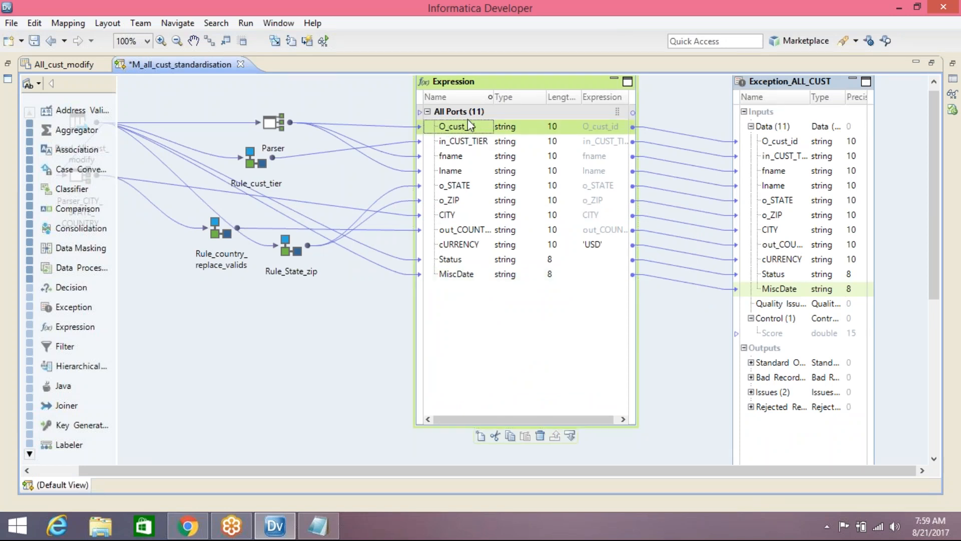
{"action": "left_click_drag", "start_coordinate": [473, 131], "coordinate": [788, 320]}
{"action": "left_click_drag", "start_coordinate": [457, 129], "coordinate": [800, 337]}
{"action": "left_click_drag", "start_coordinate": [478, 130], "coordinate": [796, 319]}
Widen Exception_ALL_CUST slightly and add a port named SCORE to the Expression transformation, after MiscDate.
{"action": "mouse_move", "coordinate": [937, 227]}
{"action": "left_mouse_down"}
{"action": "mouse_move", "coordinate": [938, 238]}
{"action": "mouse_move", "coordinate": [939, 212]}
{"action": "left_mouse_up"}
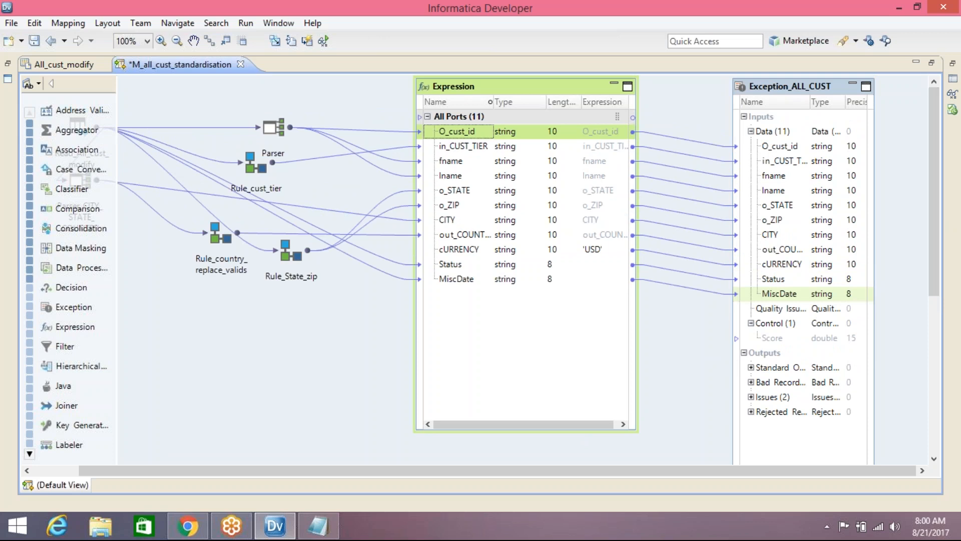
{"action": "left_click_drag", "start_coordinate": [737, 342], "coordinate": [706, 328]}
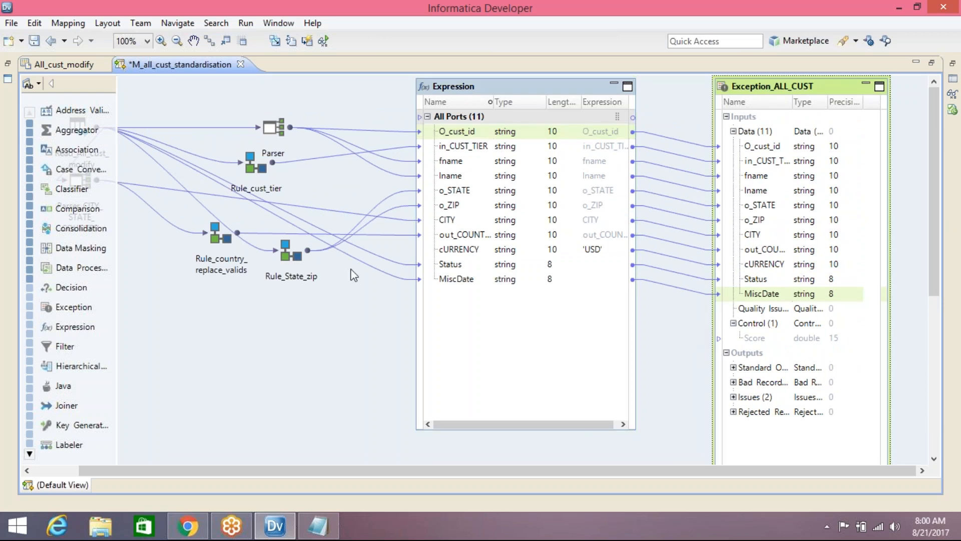
{"action": "left_click", "coordinate": [481, 98]}
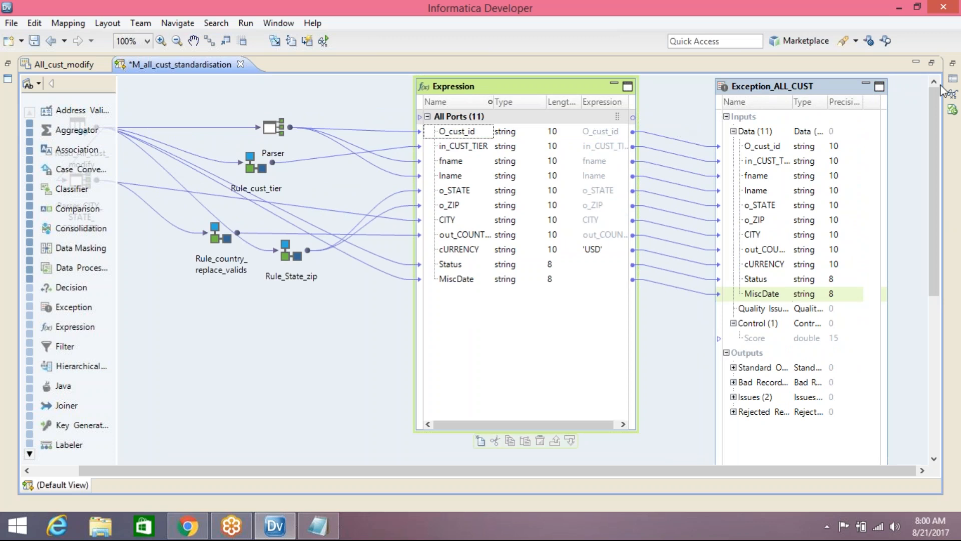
{"action": "left_click", "coordinate": [506, 280]}
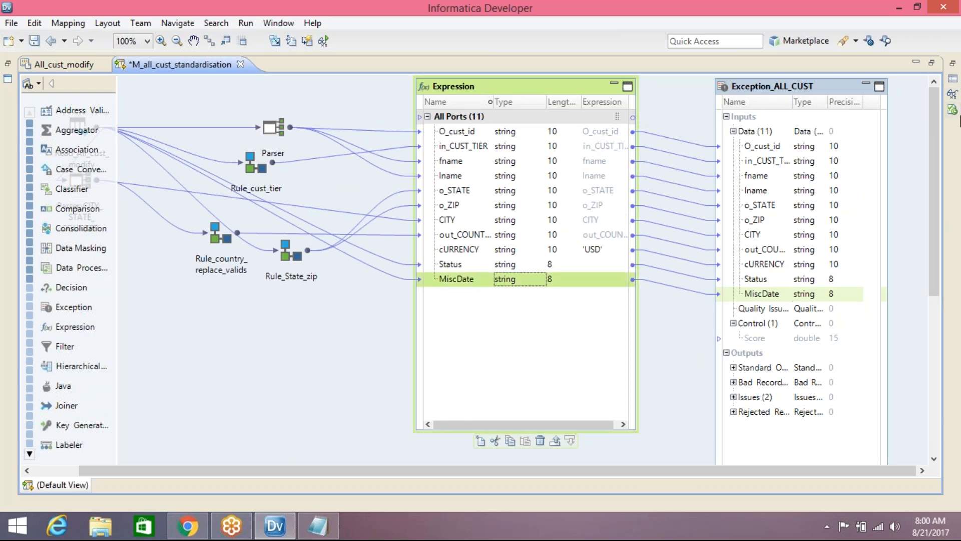
{"action": "left_click", "coordinate": [952, 86]}
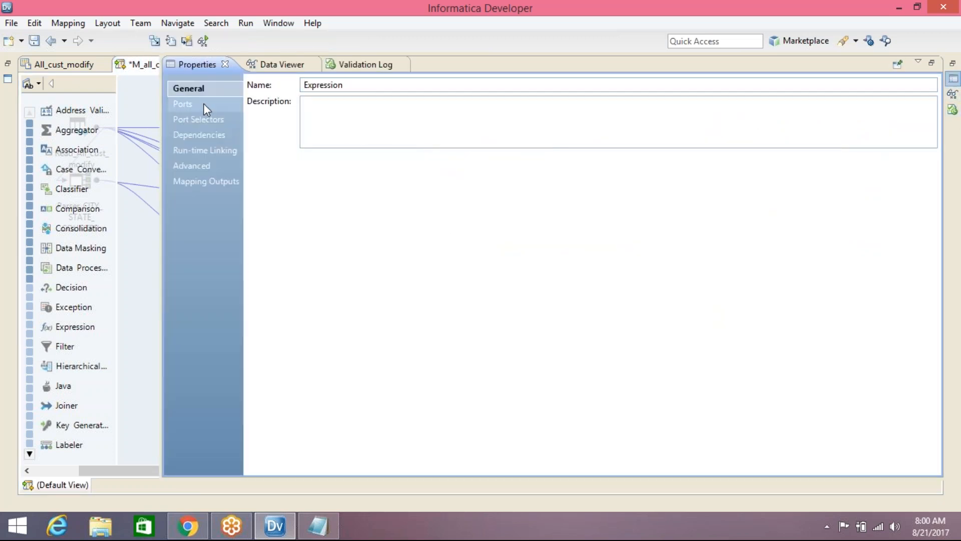
{"action": "left_click", "coordinate": [203, 103]}
{"action": "left_click", "coordinate": [298, 250]}
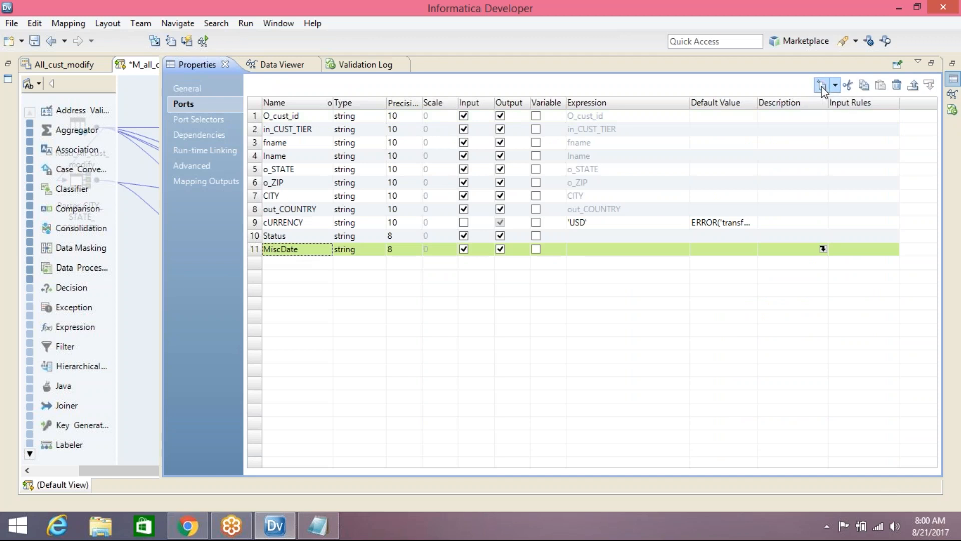
{"action": "left_click", "coordinate": [822, 86]}
{"action": "type", "text": "SCORE"}
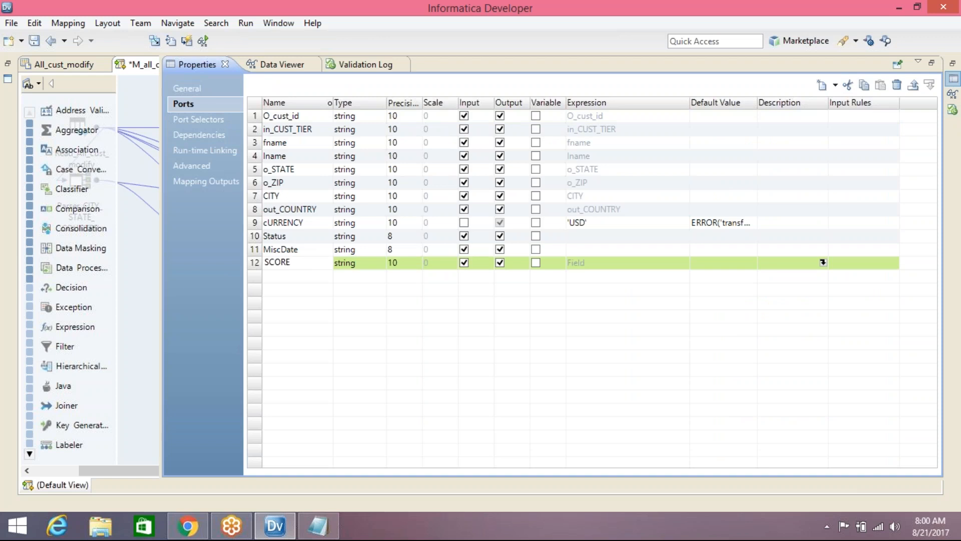
Set the SCORE port's type to integer and make it output-only.
{"action": "left_click", "coordinate": [377, 263]}
{"action": "left_click", "coordinate": [379, 263]}
{"action": "left_click", "coordinate": [360, 326]}
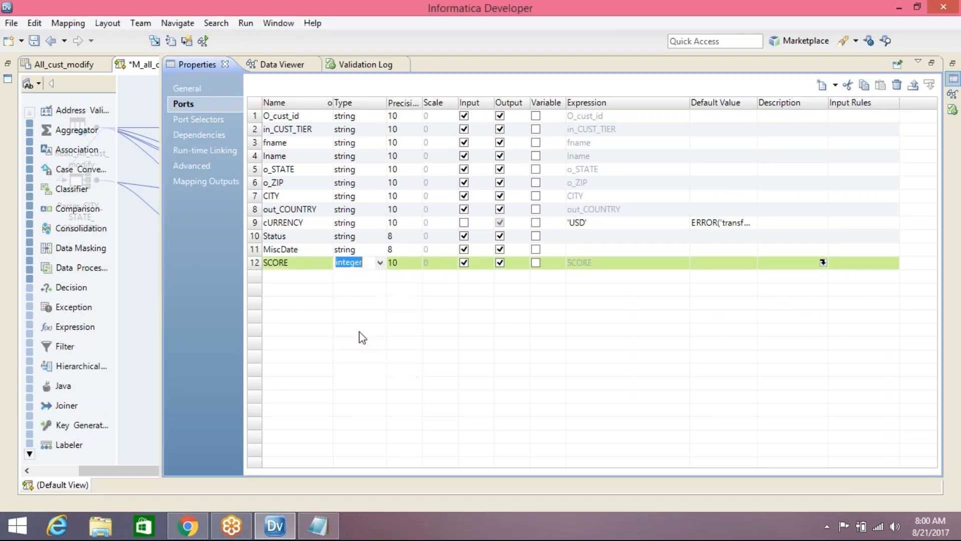
{"action": "left_click", "coordinate": [464, 262]}
Replace the SCORE port's default expression with the opening DECODE(TRUE, of a new formula.
{"action": "left_click", "coordinate": [675, 266]}
{"action": "left_click", "coordinate": [684, 262]}
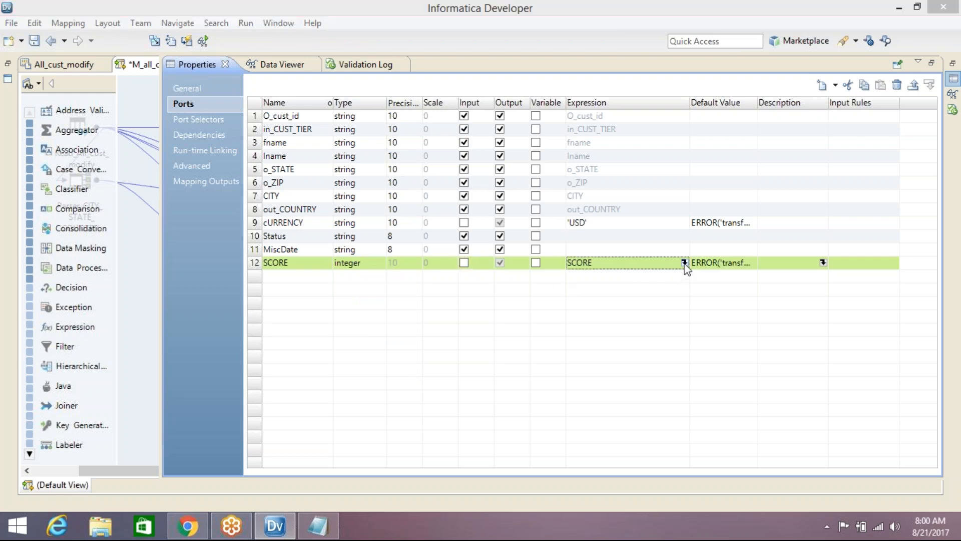
{"action": "left_click_drag", "start_coordinate": [513, 131], "coordinate": [321, 91]}
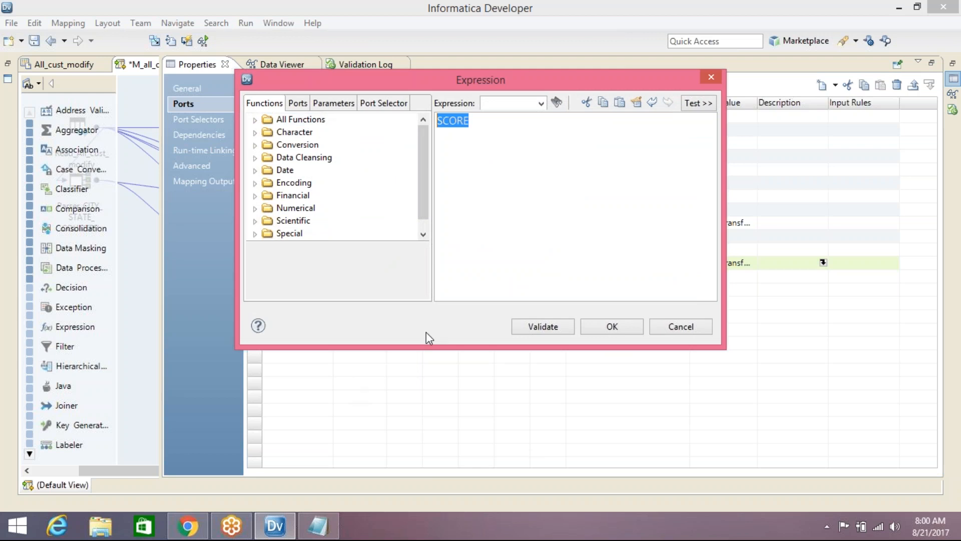
{"action": "type", "text": "DECODE(TRUE,"}
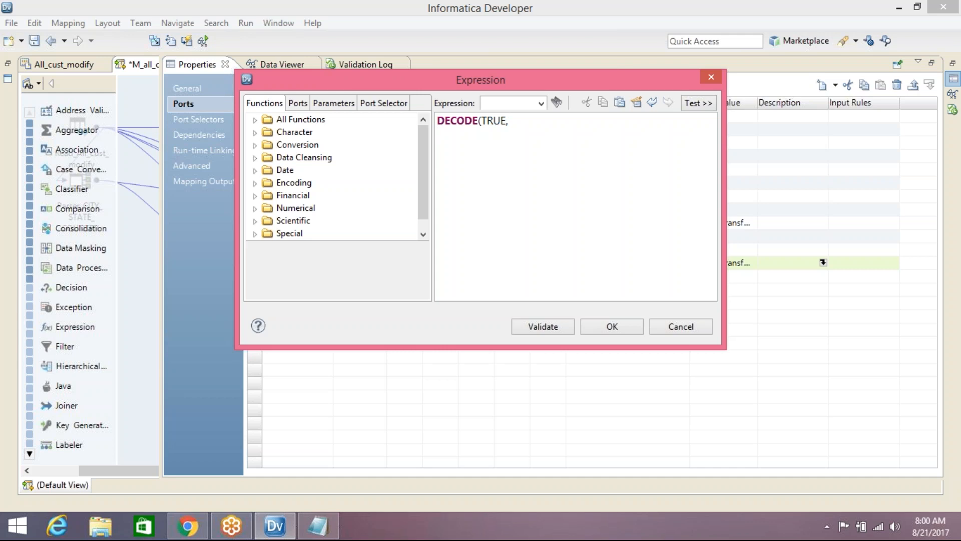
Add ISNULL(O_cust_id),35, as the first DECODE condition, checking it against requirement 7 in the Notepad notes.
{"action": "left_click", "coordinate": [301, 103]}
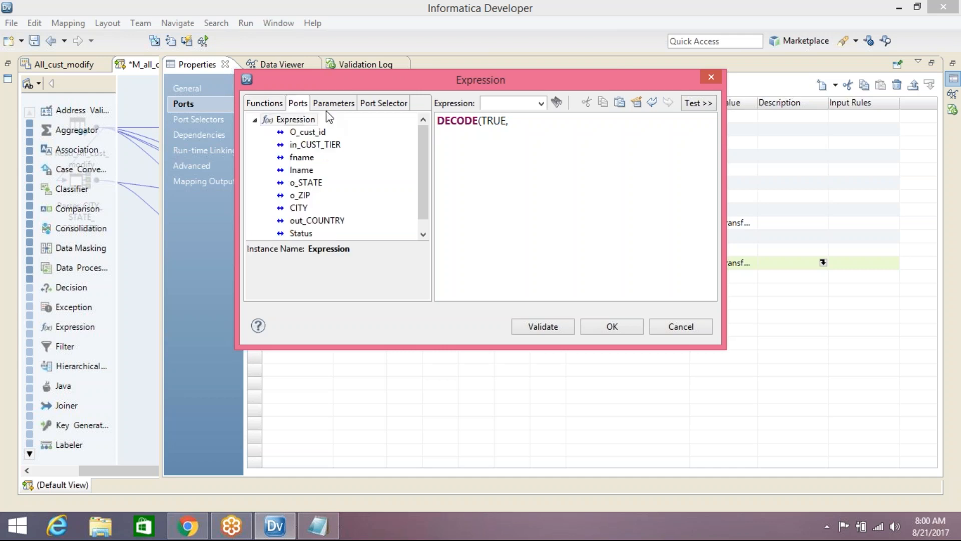
{"action": "left_click", "coordinate": [439, 134]}
{"action": "type", "text": "ISNULL("}
{"action": "double_click", "coordinate": [308, 131]}
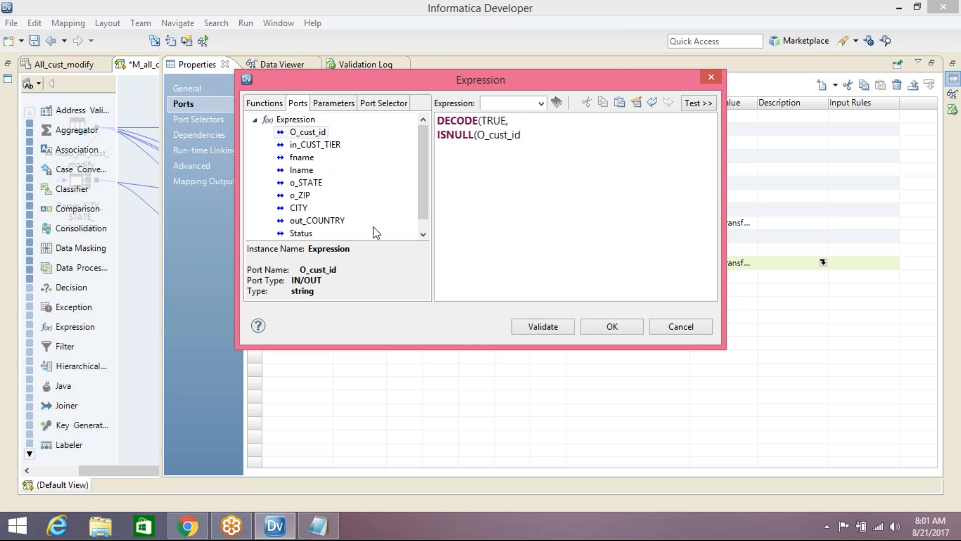
{"action": "type", "text": "),"}
{"action": "left_click", "coordinate": [318, 525]}
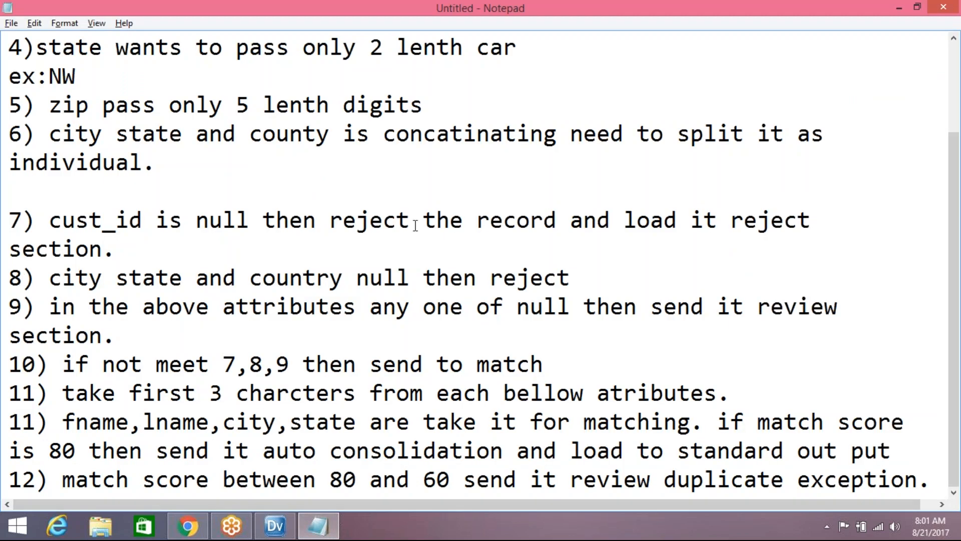
{"action": "left_click", "coordinate": [896, 7]}
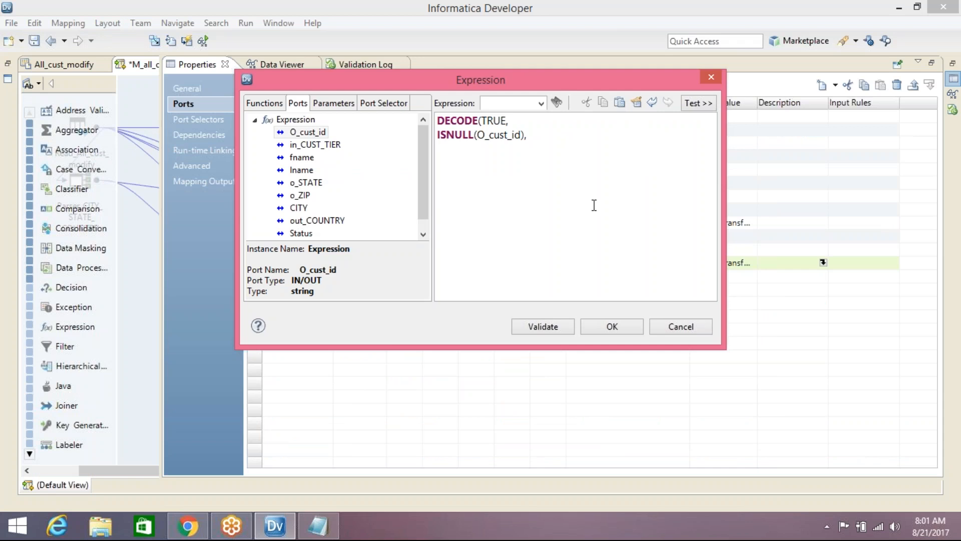
{"action": "type", "text": "35,"}
Check requirement 8 in the Notepad notes, then start the second DECODE condition with ISNULL() on a new line.
{"action": "left_click", "coordinate": [327, 530]}
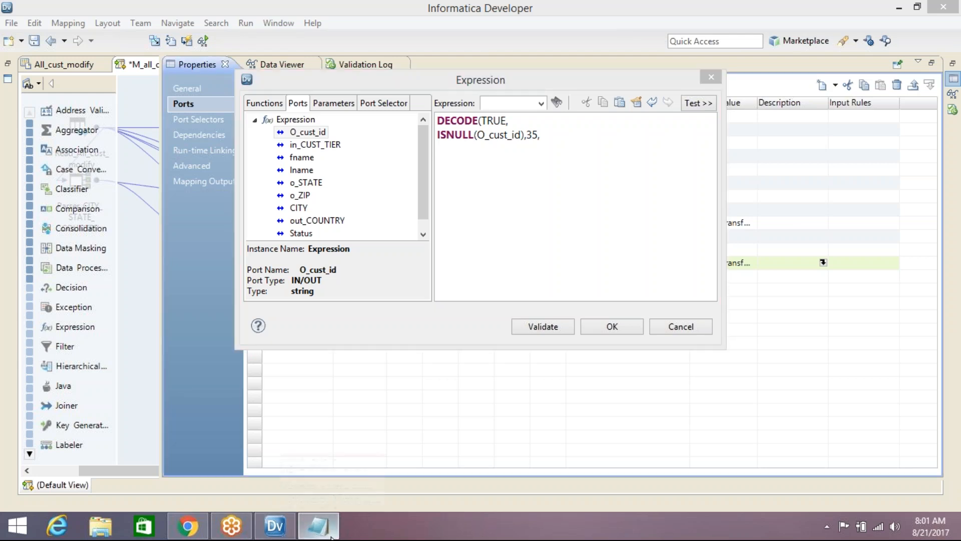
{"action": "left_click_drag", "start_coordinate": [50, 285], "coordinate": [344, 280]}
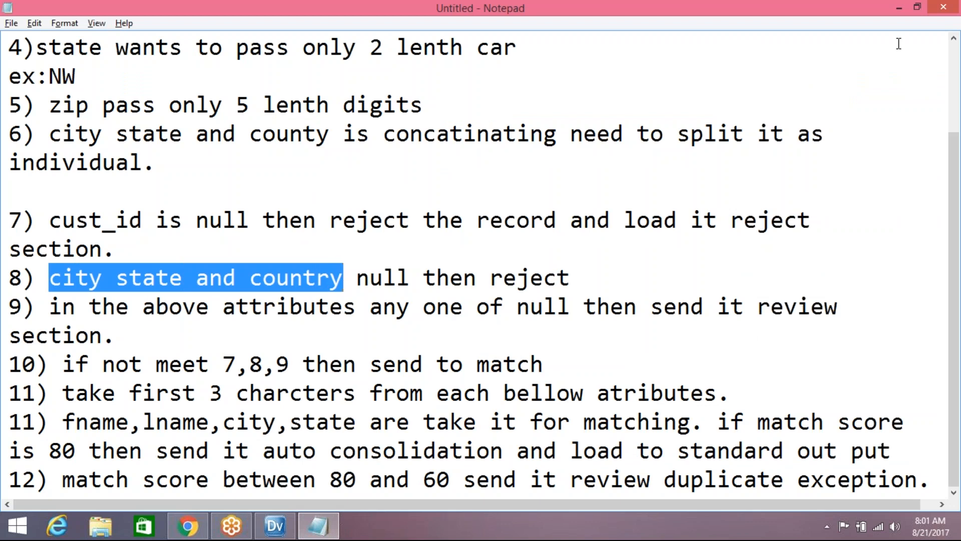
{"action": "left_click", "coordinate": [899, 7]}
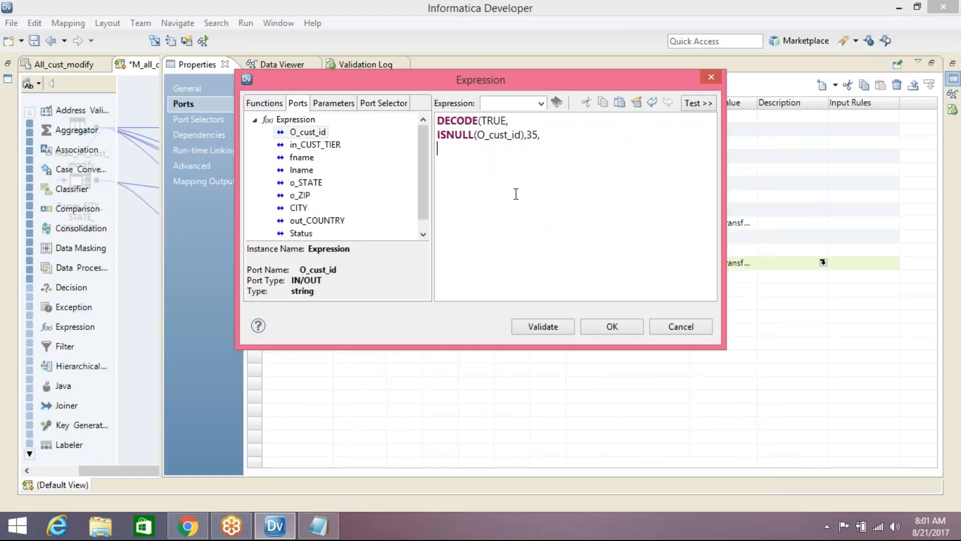
{"action": "key", "text": "Return"}
{"action": "type", "text": "ISNULL()"}
{"action": "double_click", "coordinate": [317, 185]}
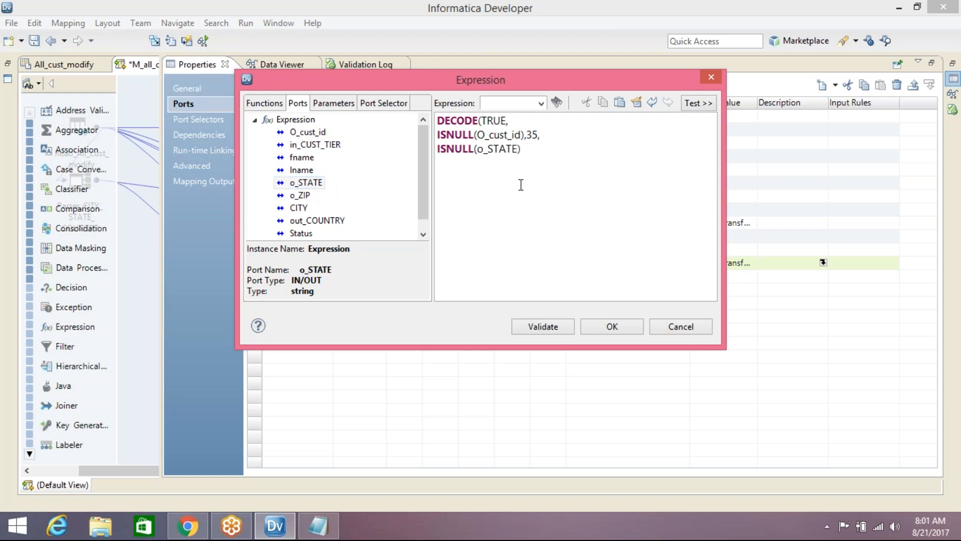
{"action": "key", "text": "BackSpace"}
{"action": "key", "text": "BackSpace"}
{"action": "key", "text": "BackSpace"}
{"action": "key", "text": "BackSpace"}
{"action": "key", "text": "BackSpace"}
{"action": "key", "text": "BackSpace"}
{"action": "key", "text": "BackSpace"}
Complete the city check in the second DECODE condition as (ISNULL(CITY) OR (CITY='')).
{"action": "left_click", "coordinate": [300, 209]}
{"action": "double_click", "coordinate": [300, 211]}
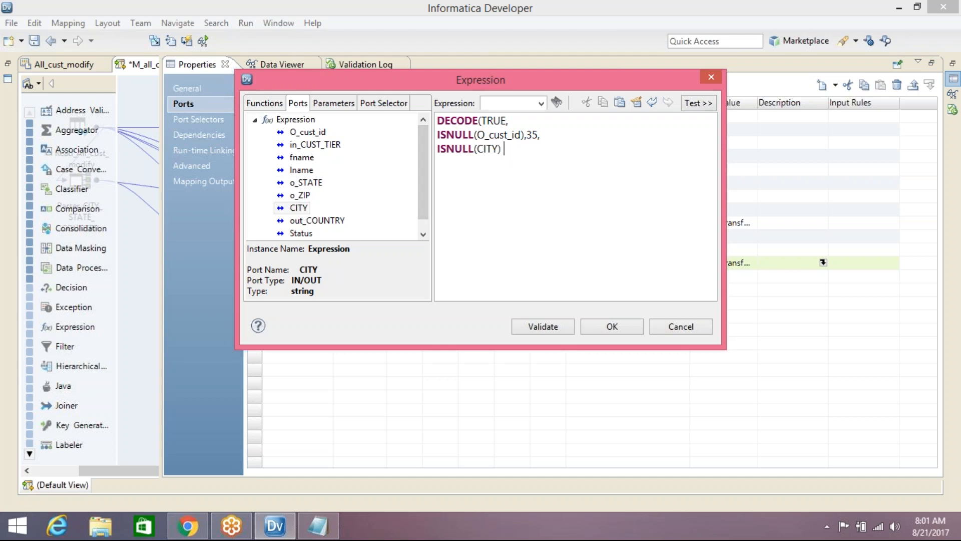
{"action": "type", "text": "OR ("}
{"action": "double_click", "coordinate": [303, 210]}
{"action": "type", "text": "=''))"}
{"action": "left_click", "coordinate": [447, 148]}
{"action": "type", "text": "("}
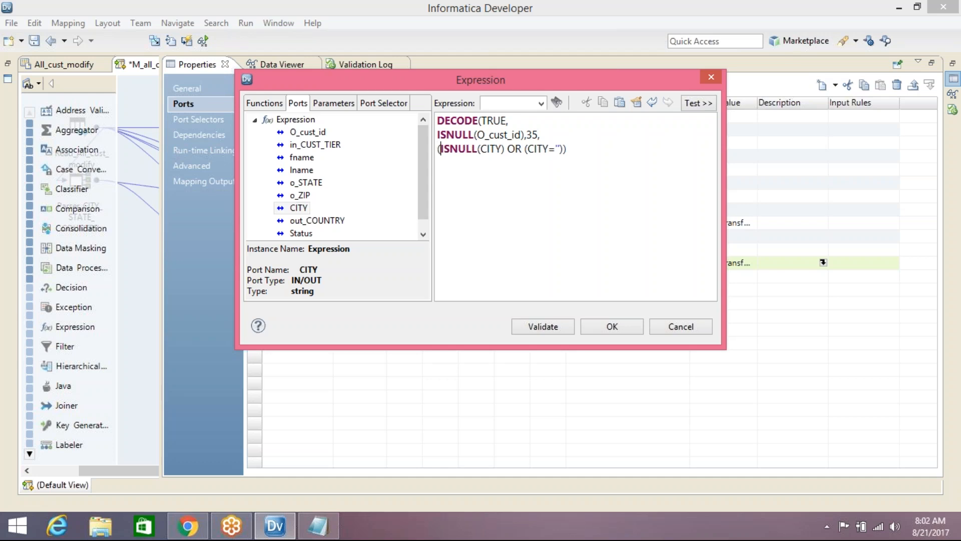
Extend the second condition with AND (ISNULL(o_STATE) OR o_STATE='') AND.
{"action": "left_click", "coordinate": [576, 151]}
{"action": "type", "text": "A"}
{"action": "type", "text": "ND"}
{"action": "type", "text": " ()"}
{"action": "type", "text": "ISNULL"}
{"action": "type", "text": "()"}
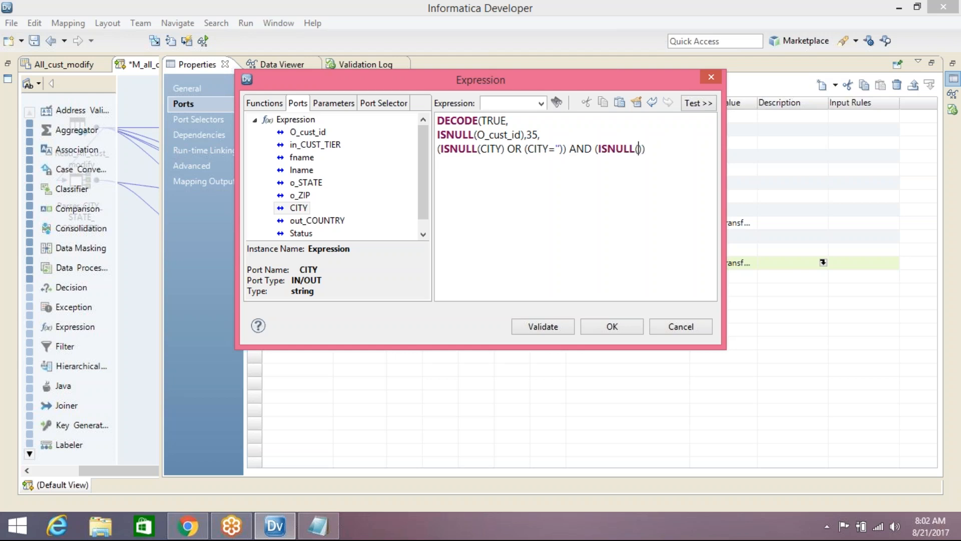
{"action": "double_click", "coordinate": [314, 186]}
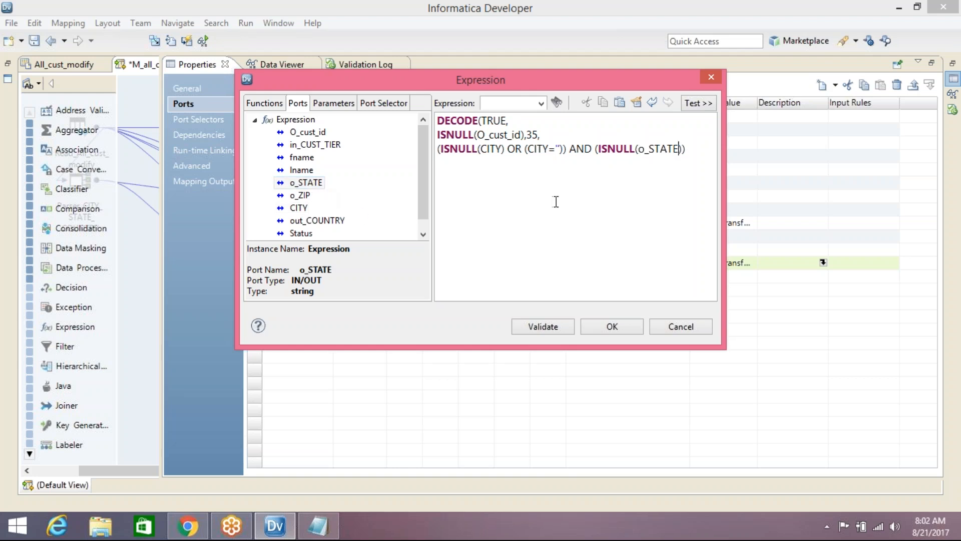
{"action": "type", "text": "OR"}
{"action": "double_click", "coordinate": [306, 183]}
{"action": "type", "text": "='') AND"}
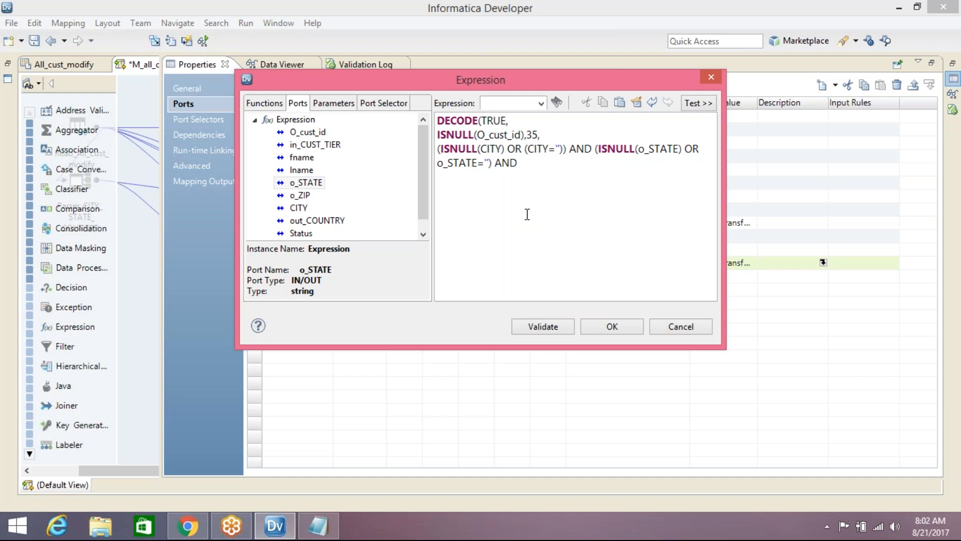
Finish the second condition with (ISNULL(out_COUNTRY) OR out_COUNTRY=''),35,.
{"action": "type", "text": "()"}
{"action": "key", "text": "Left"}
{"action": "type", "text": "ISNULL()"}
{"action": "double_click", "coordinate": [320, 222]}
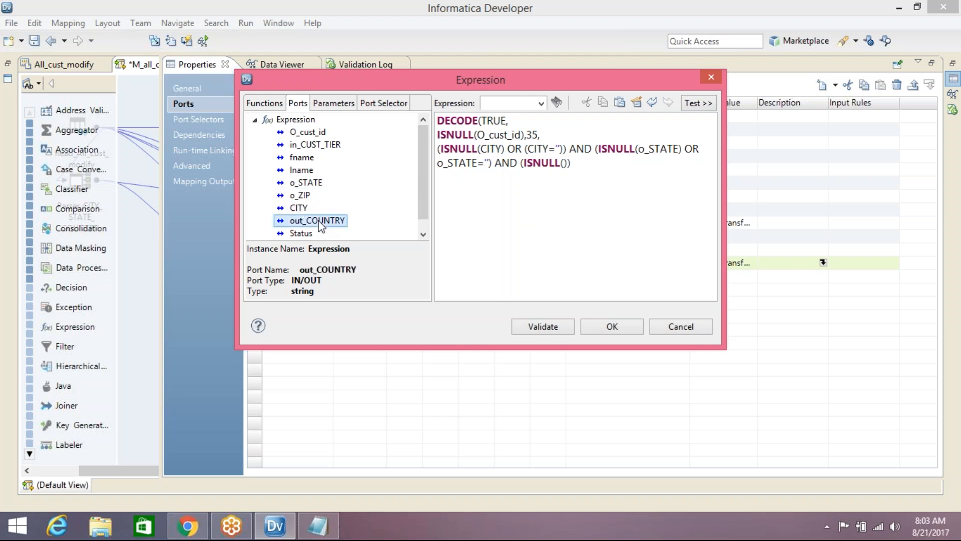
{"action": "type", "text": "OR"}
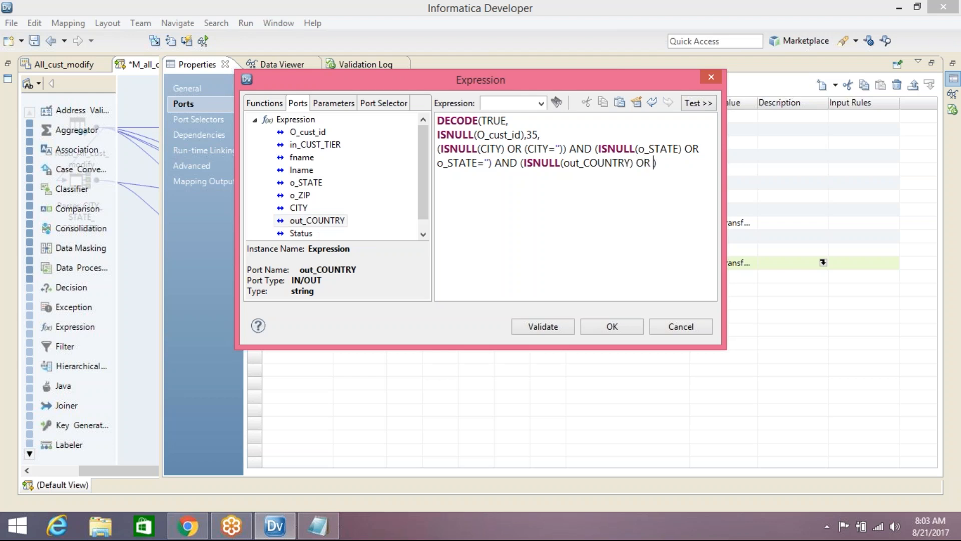
{"action": "double_click", "coordinate": [326, 221]}
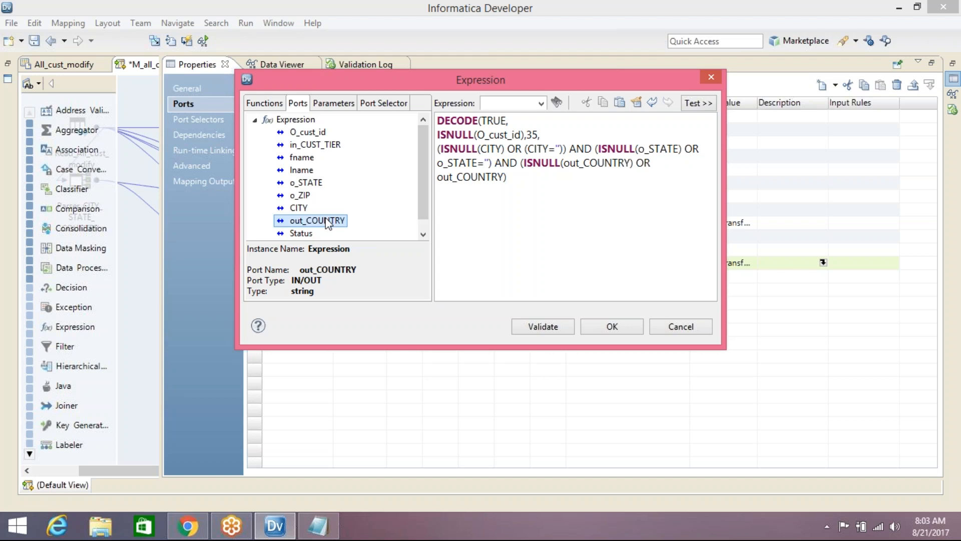
{"action": "type", "text": "=''"}
{"action": "key", "text": "End"}
{"action": "type", "text": ","}
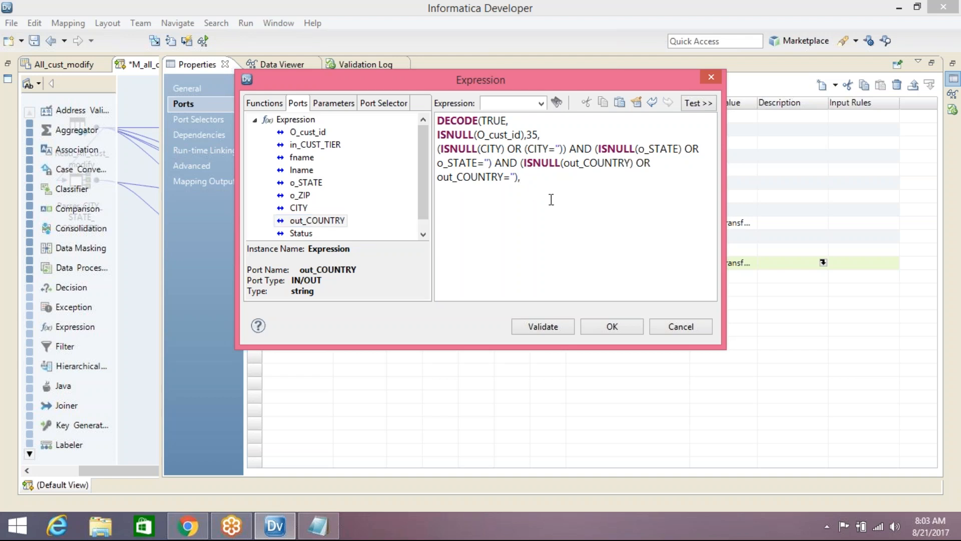
{"action": "type", "text": "35,"}
Widen the expression editor and duplicate the city, state and country condition with its score on a new line.
{"action": "left_click_drag", "start_coordinate": [235, 171], "coordinate": [6, 163]}
{"action": "left_click_drag", "start_coordinate": [725, 181], "coordinate": [918, 179]}
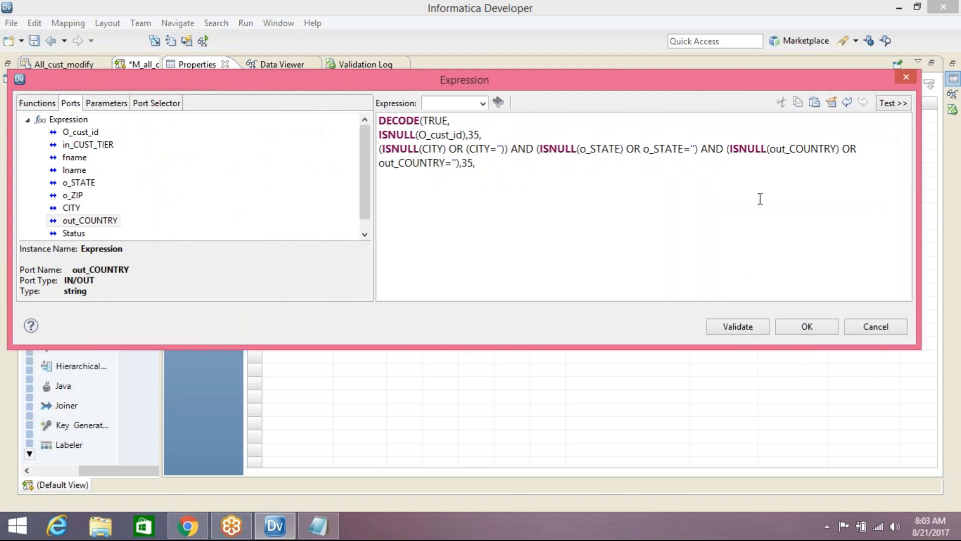
{"action": "key", "text": "Return"}
{"action": "left_click_drag", "start_coordinate": [471, 162], "coordinate": [379, 151]}
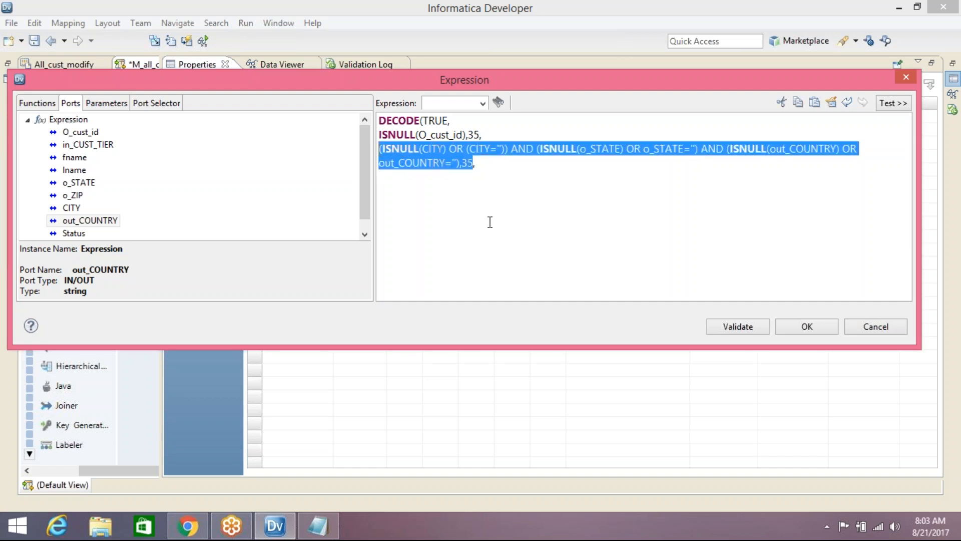
{"action": "left_click", "coordinate": [488, 166]}
{"action": "key", "text": "Return"}
{"action": "key", "text": "ctrl+v"}
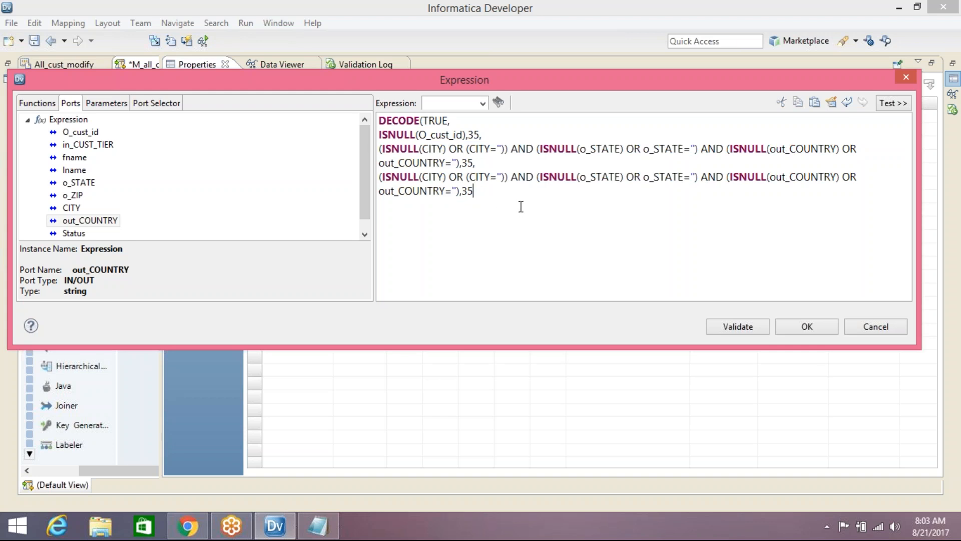
Replace both AND operators with OR in the duplicated city, state and country condition.
{"action": "double_click", "coordinate": [523, 178]}
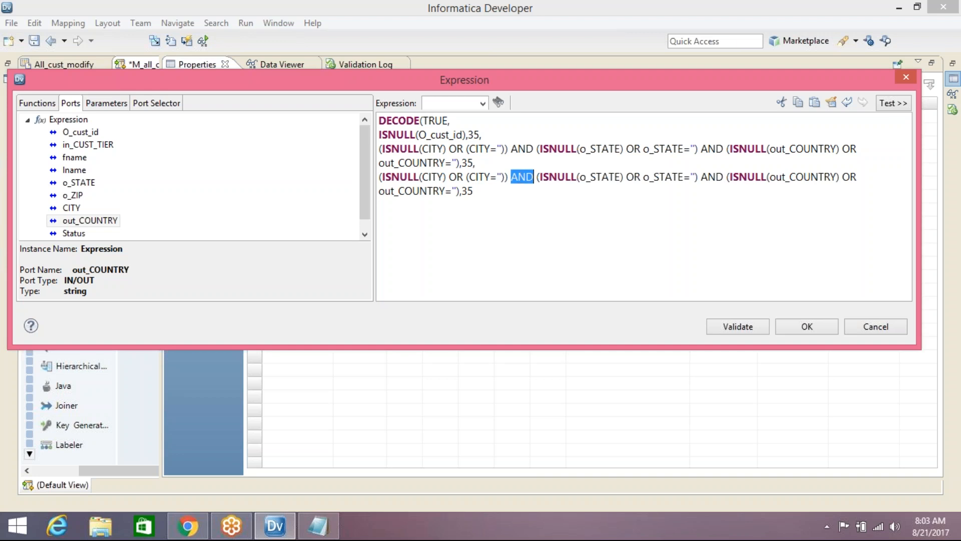
{"action": "type", "text": "OR"}
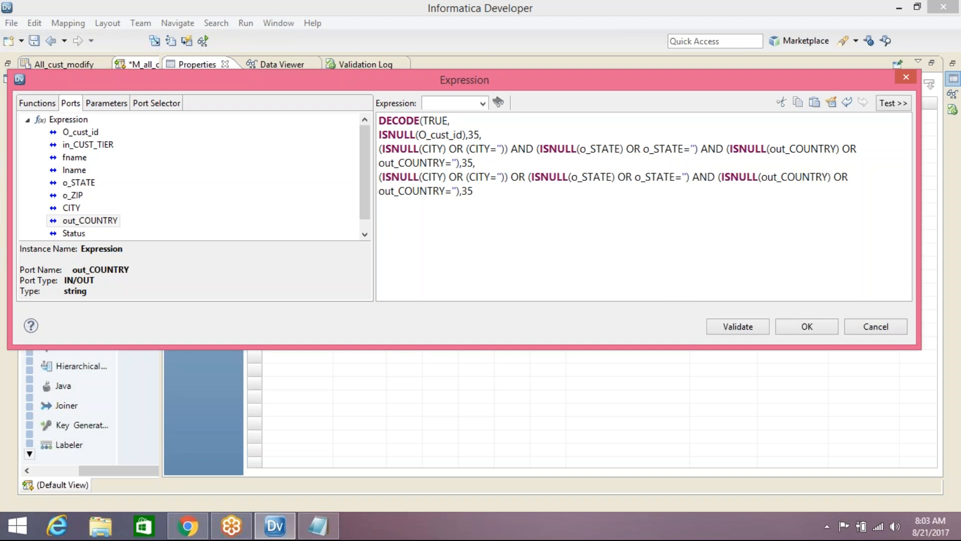
{"action": "double_click", "coordinate": [703, 176]}
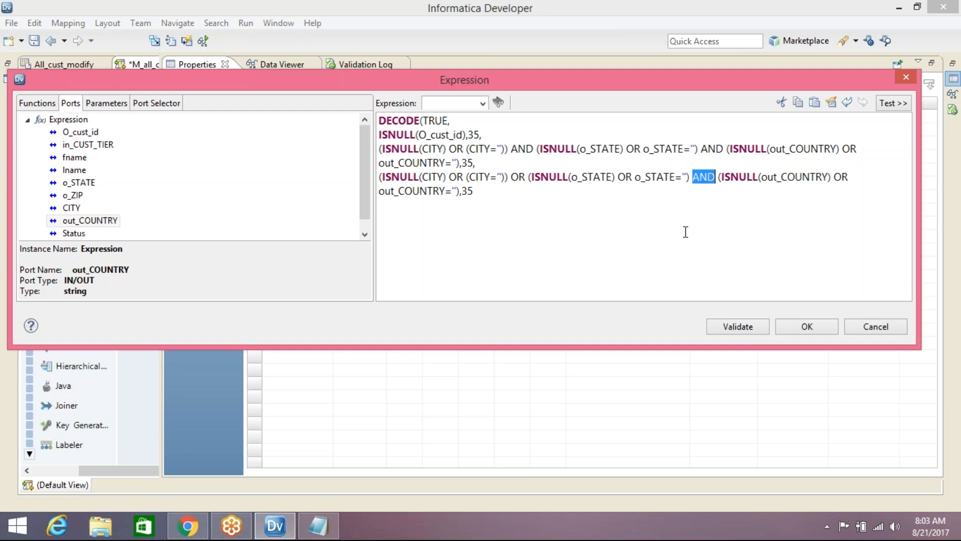
{"action": "type", "text": "OR"}
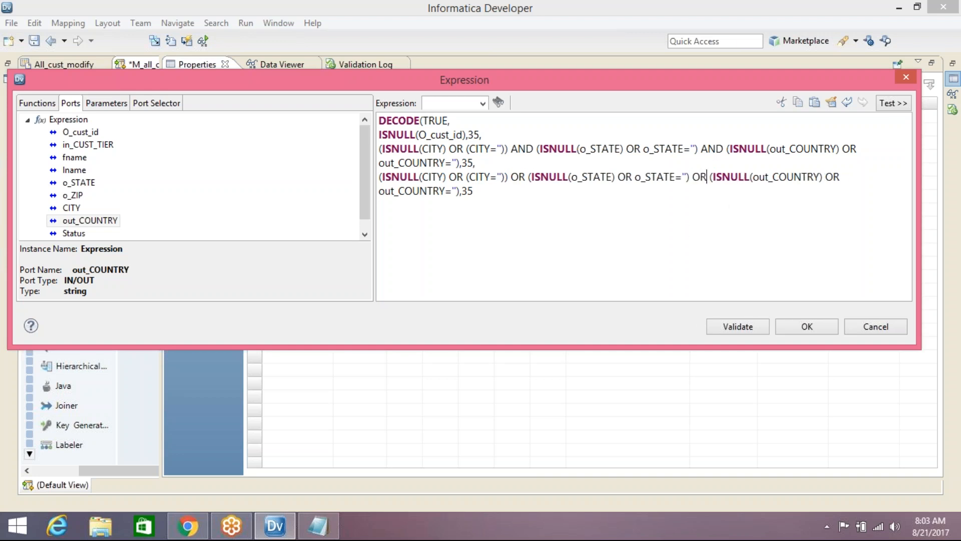
Set the score of the OR-based city, state and country condition to 60 and close the DECODE with default 95.
{"action": "left_click", "coordinate": [473, 163]}
{"action": "type", "text": ","}
{"action": "left_click_drag", "start_coordinate": [484, 163], "coordinate": [379, 134]}
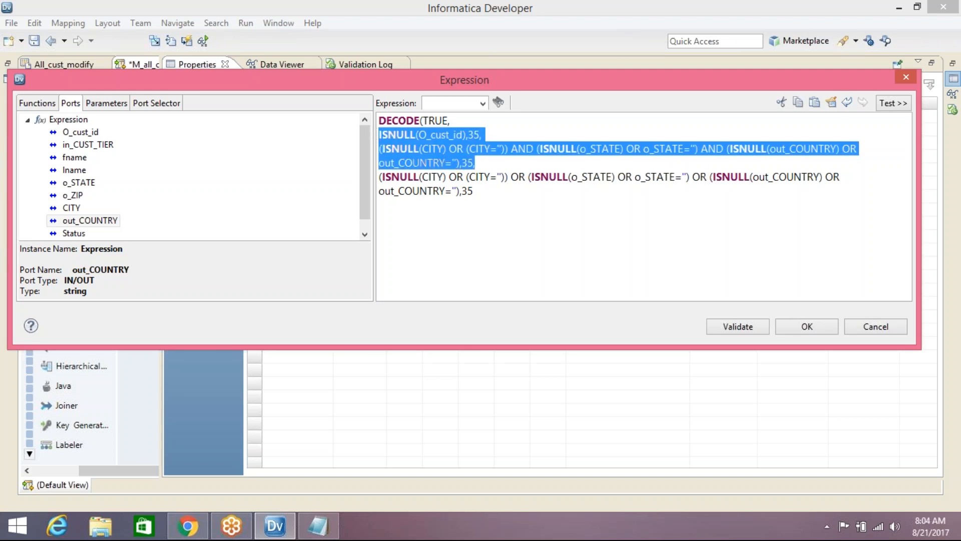
{"action": "left_click", "coordinate": [487, 215]}
{"action": "key", "text": "BackSpace"}
{"action": "key", "text": "BackSpace"}
{"action": "type", "text": "60"}
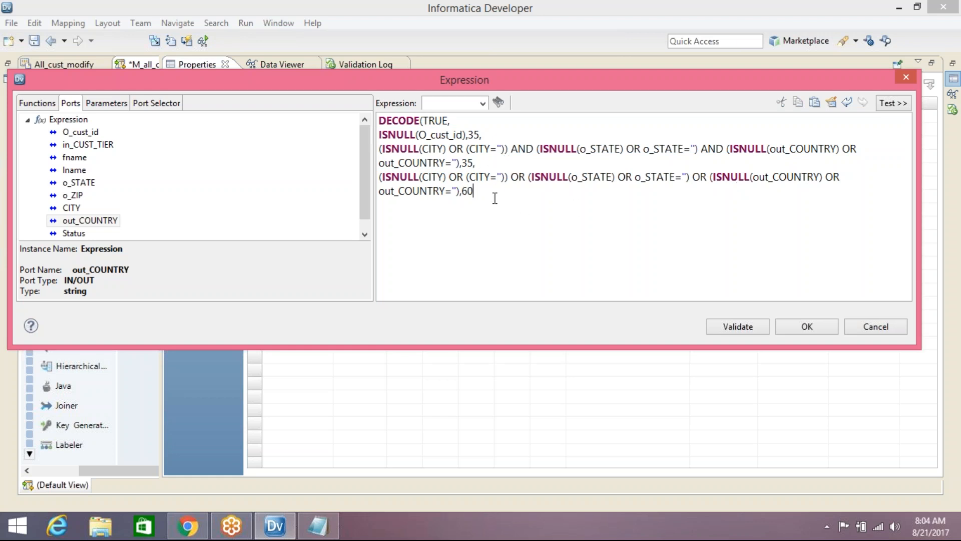
{"action": "type", "text": ",95)"}
Validate the SCORE expression, accept it, and save the mapping.
{"action": "left_click", "coordinate": [755, 328]}
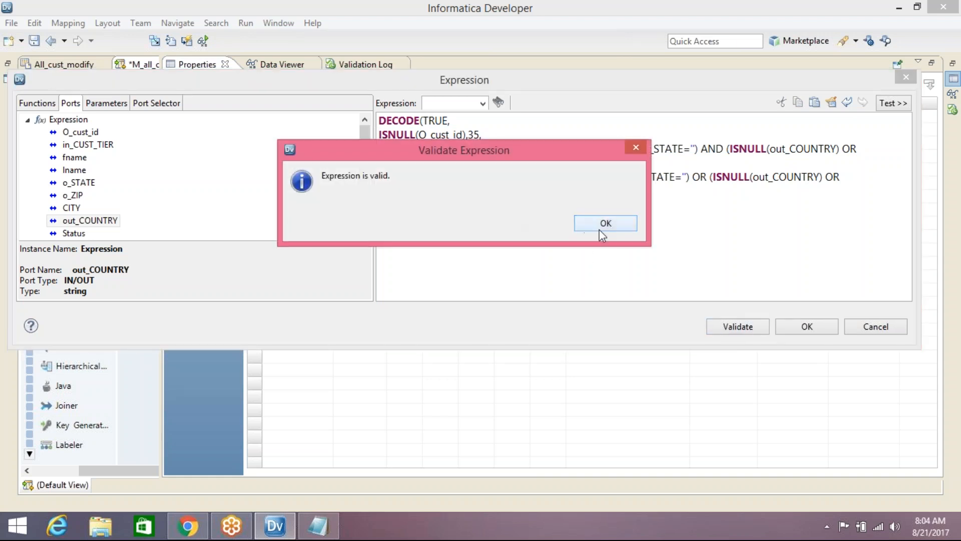
{"action": "left_click", "coordinate": [604, 224]}
{"action": "left_click", "coordinate": [819, 328]}
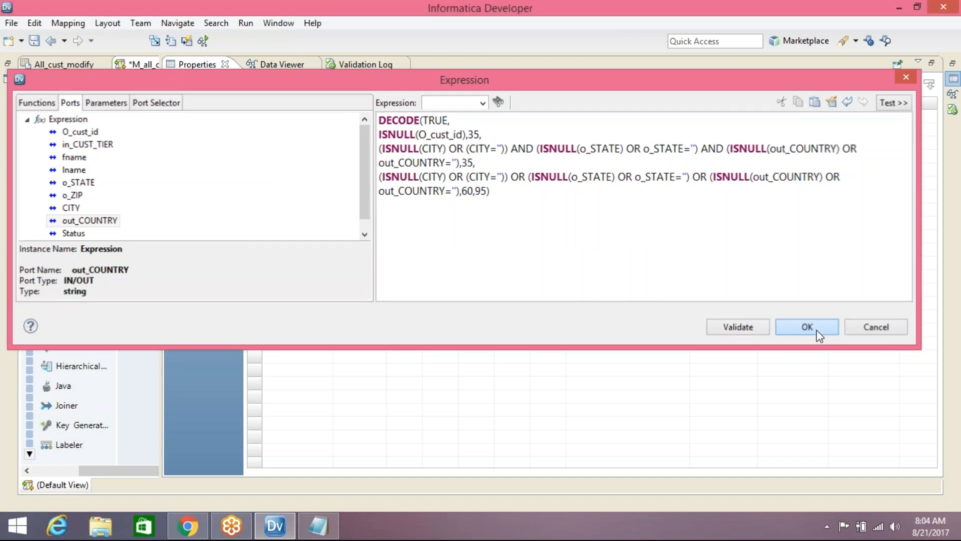
{"action": "left_click", "coordinate": [37, 43]}
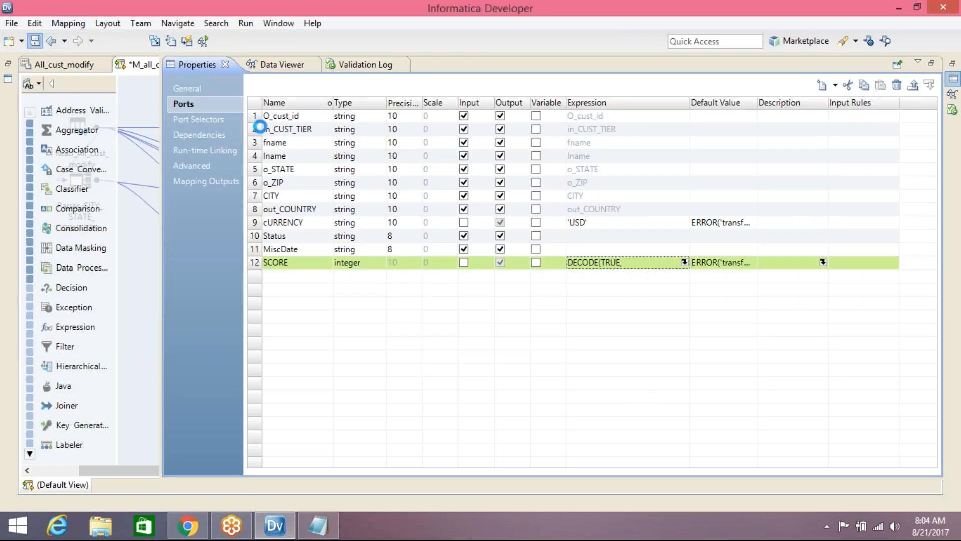
Link the Expression's SCORE port to the Score control port of Exception_ALL_CUST.
{"action": "left_click", "coordinate": [152, 103]}
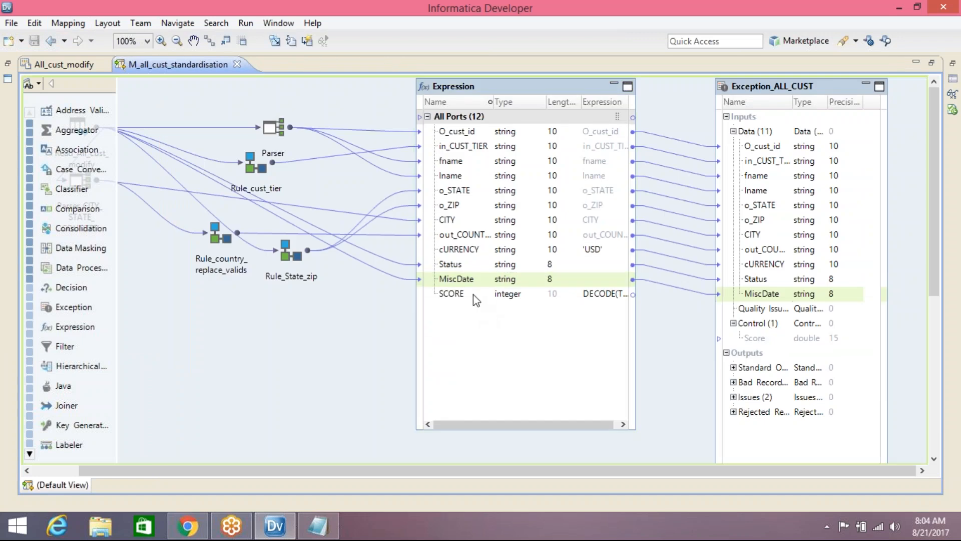
{"action": "left_click", "coordinate": [456, 297]}
{"action": "left_click_drag", "start_coordinate": [678, 337], "coordinate": [746, 337]}
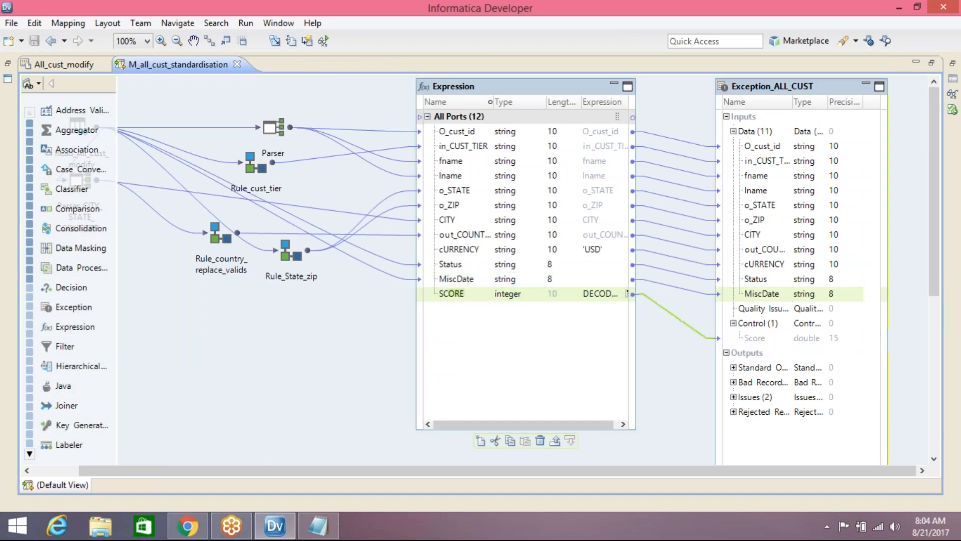
Link CITY, o_STATE, out_COUNTRY and O_cust_id from the Expression into the Quality Issues group of Exception_ALL_CUST.
{"action": "left_click", "coordinate": [769, 310]}
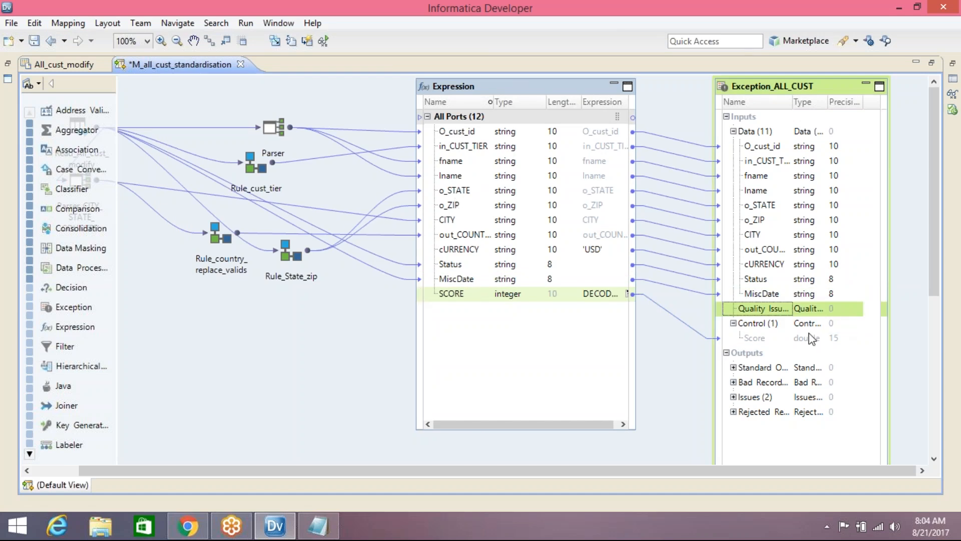
{"action": "left_click", "coordinate": [458, 193]}
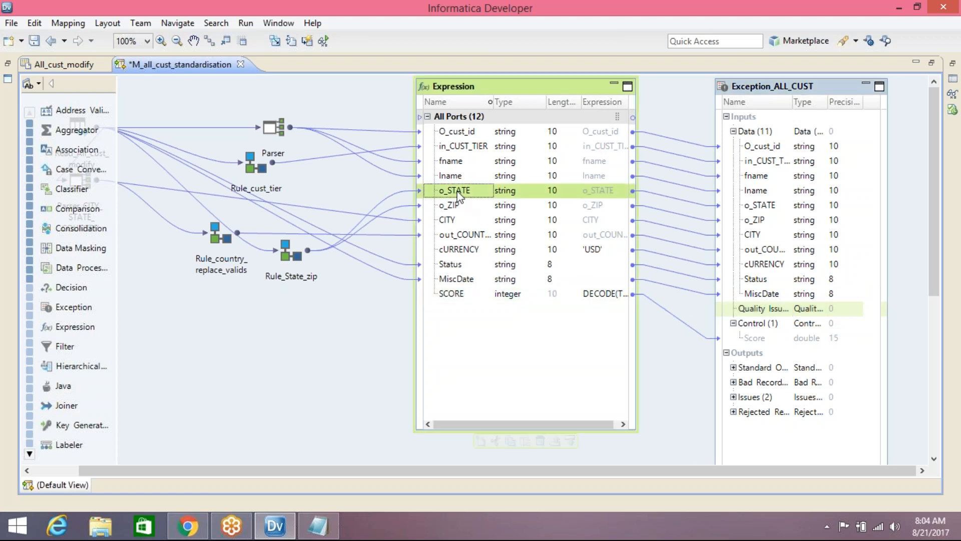
{"action": "left_click", "coordinate": [447, 220]}
{"action": "left_click_drag", "start_coordinate": [447, 222], "coordinate": [782, 316]}
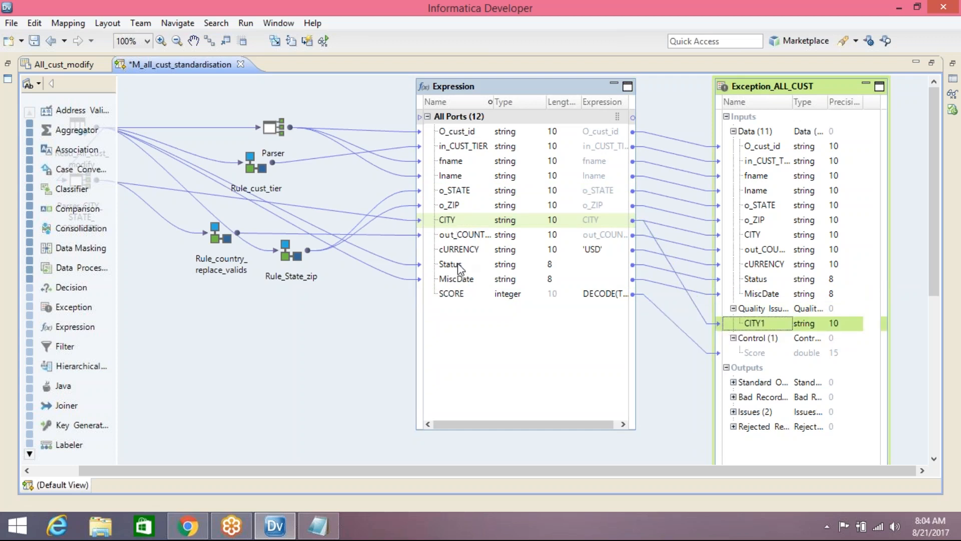
{"action": "left_click_drag", "start_coordinate": [460, 193], "coordinate": [782, 320]}
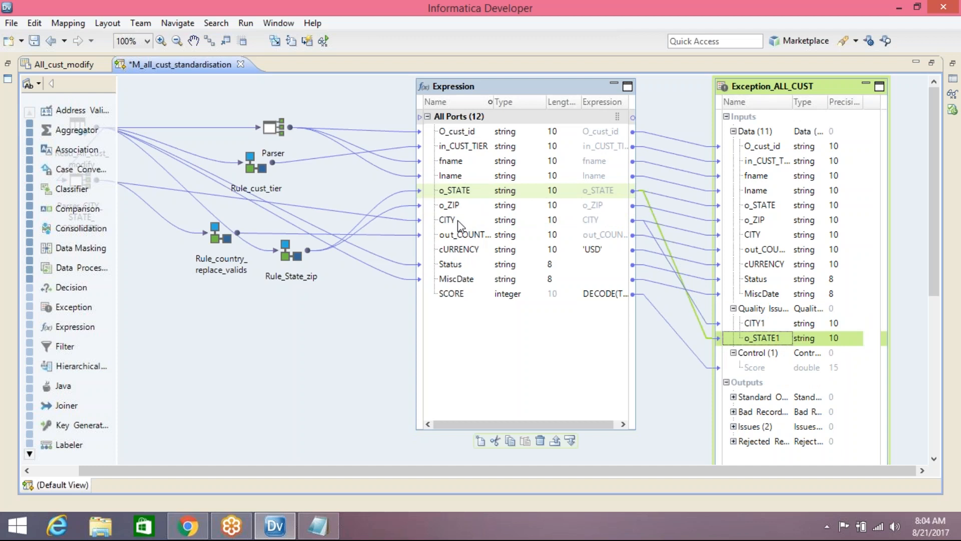
{"action": "left_click_drag", "start_coordinate": [459, 235], "coordinate": [773, 313]}
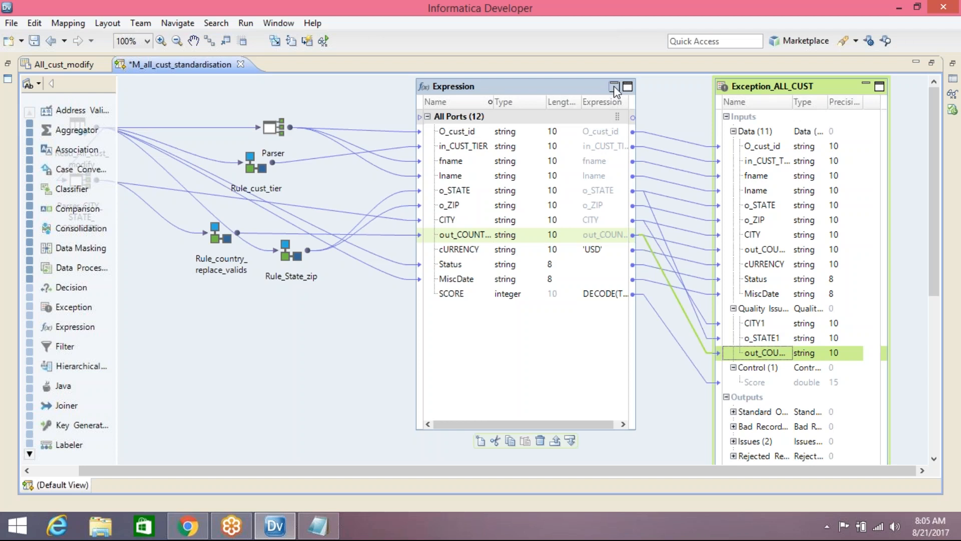
{"action": "left_click_drag", "start_coordinate": [461, 136], "coordinate": [771, 313]}
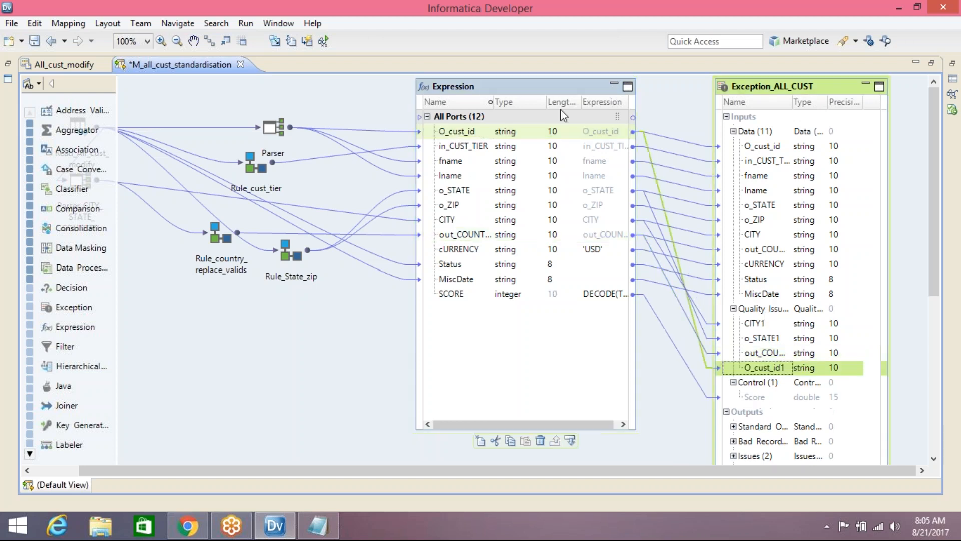
Collapse the Expression to an icon, rearrange it and Exception_ALL_CUST on the canvas, and save the mapping.
{"action": "left_click", "coordinate": [614, 83]}
{"action": "left_click_drag", "start_coordinate": [720, 92], "coordinate": [579, 93]}
{"action": "left_click_drag", "start_coordinate": [439, 93], "coordinate": [227, 130]}
{"action": "left_click_drag", "start_coordinate": [627, 91], "coordinate": [505, 88]}
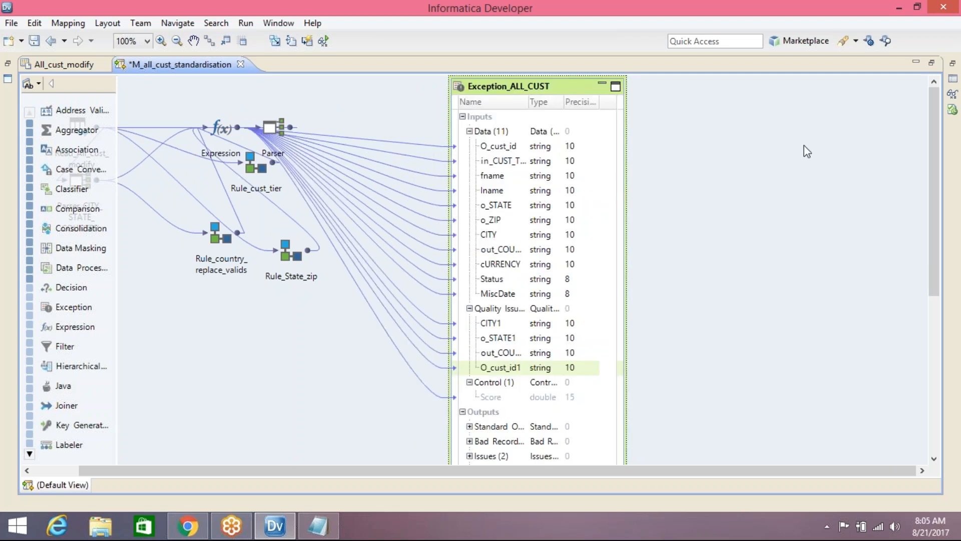
{"action": "mouse_move", "coordinate": [937, 144]}
{"action": "left_mouse_down"}
{"action": "mouse_move", "coordinate": [927, 198]}
{"action": "mouse_move", "coordinate": [930, 149]}
{"action": "left_mouse_up"}
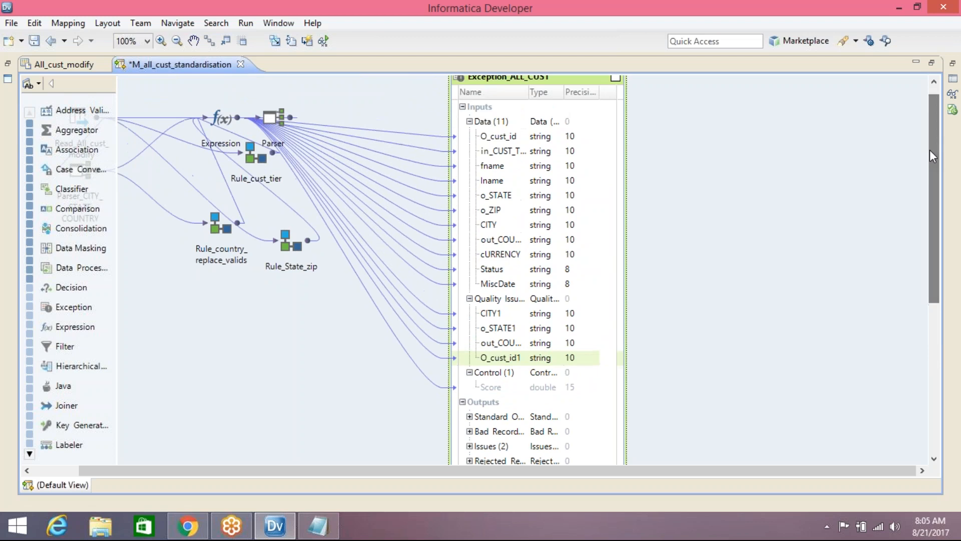
{"action": "key", "text": "ctrl+s"}
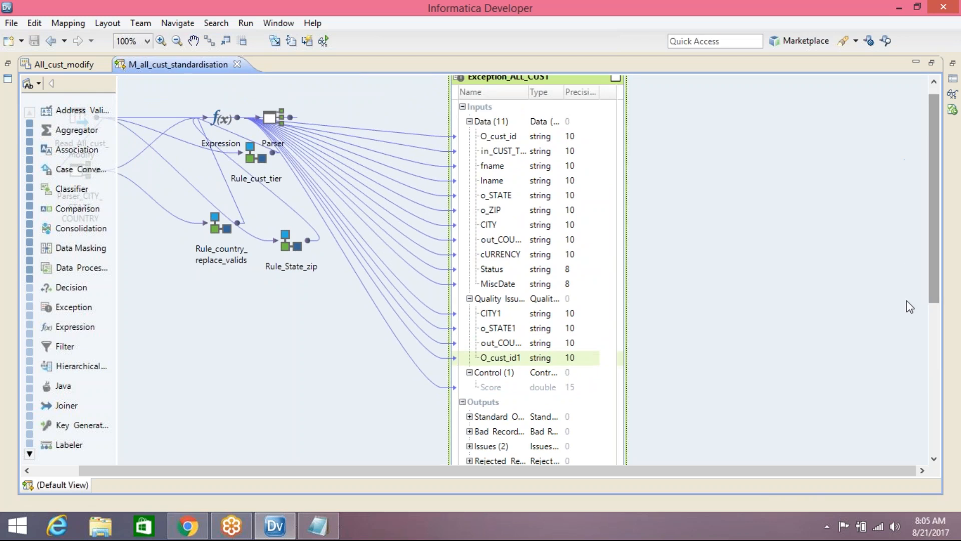
Run the data viewer for Exception_ALL_CUST and examine the mapping's errors in the validation log.
{"action": "right_click", "coordinate": [544, 77]}
{"action": "left_click", "coordinate": [599, 246]}
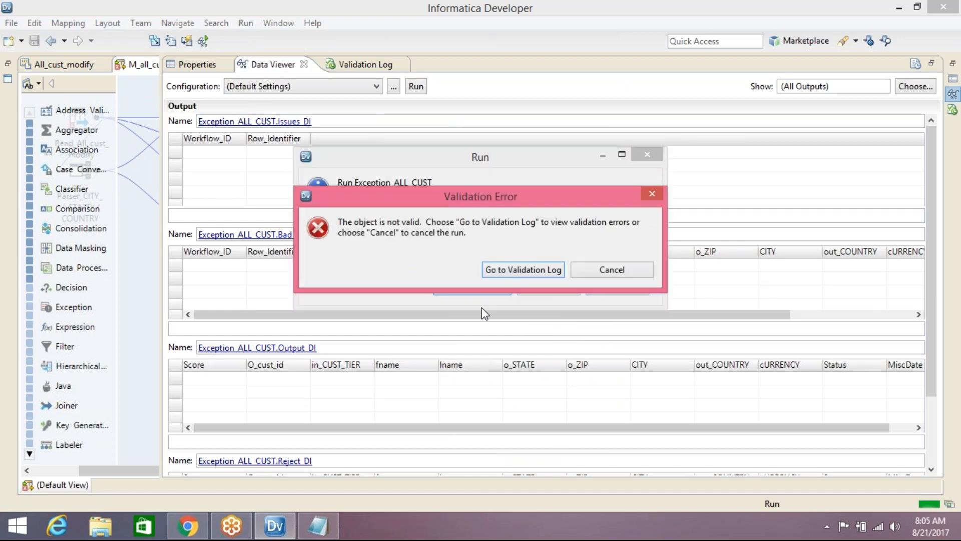
{"action": "left_click", "coordinate": [518, 270]}
{"action": "left_click", "coordinate": [243, 111]}
{"action": "left_click", "coordinate": [420, 124]}
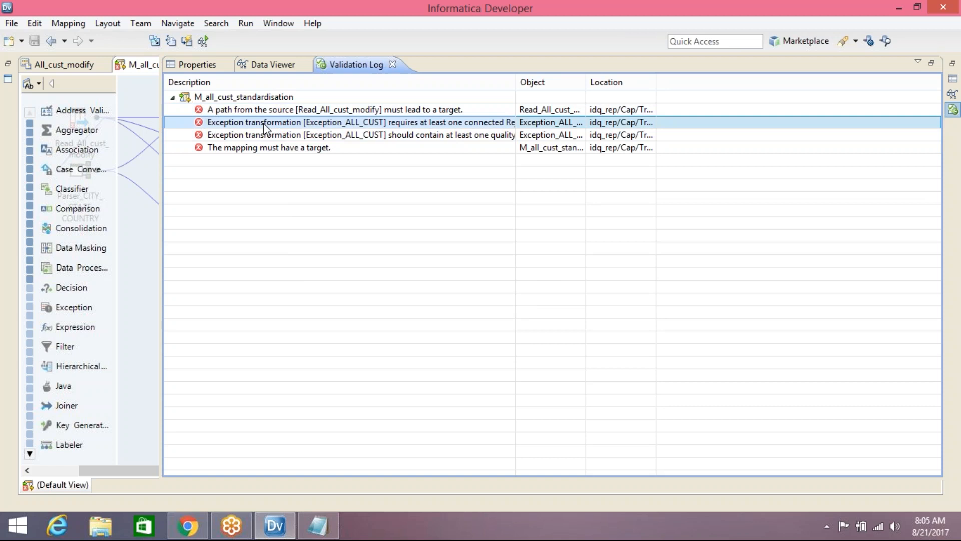
Start generating bad records tables from the Exception_ALL_CUST configuration without configured issues, using the scott connection.
{"action": "left_click", "coordinate": [142, 221]}
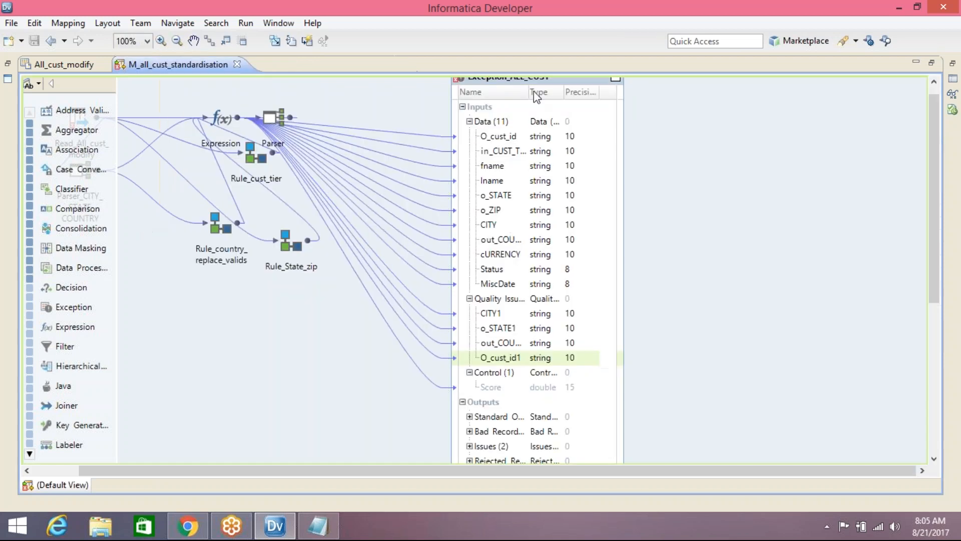
{"action": "left_click", "coordinate": [953, 79]}
{"action": "left_click", "coordinate": [209, 104]}
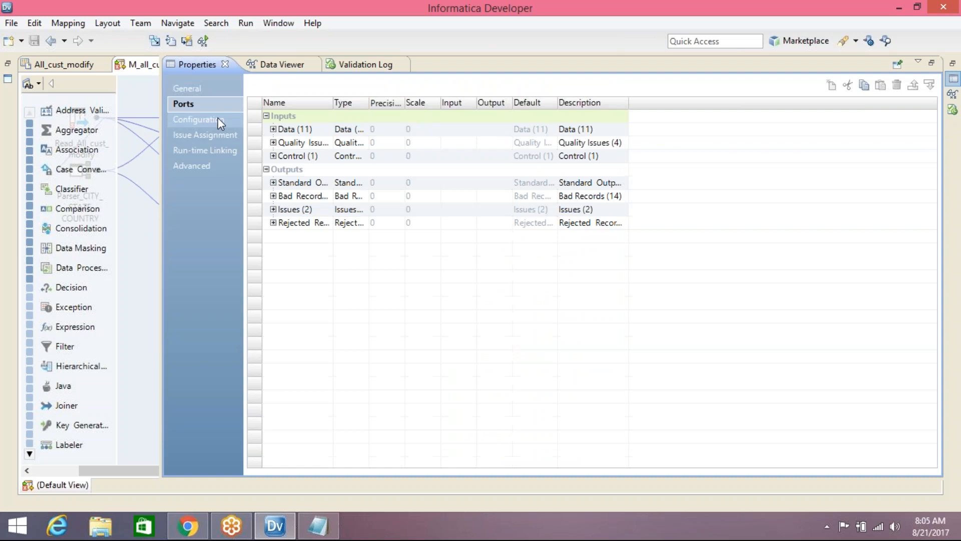
{"action": "left_click", "coordinate": [218, 118]}
{"action": "left_click", "coordinate": [335, 215]}
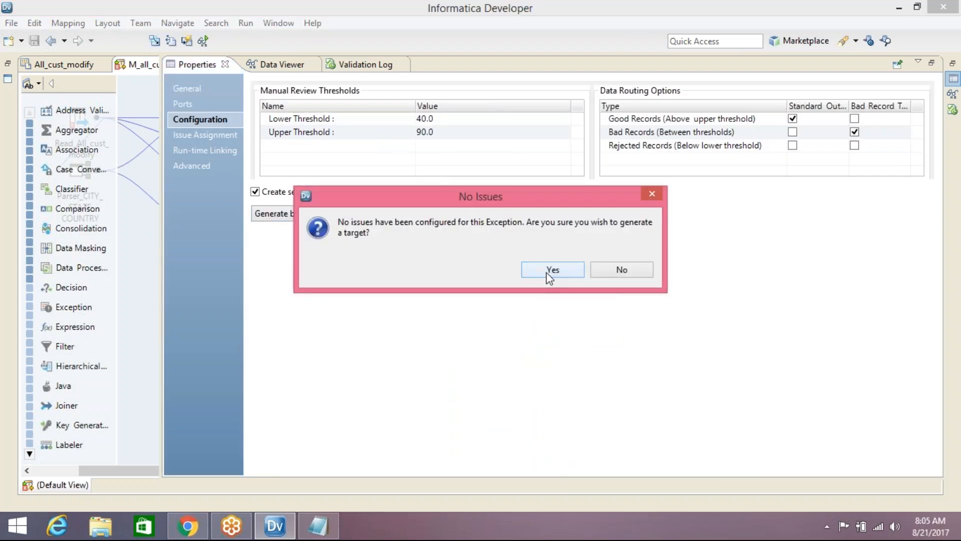
{"action": "left_click", "coordinate": [552, 270]}
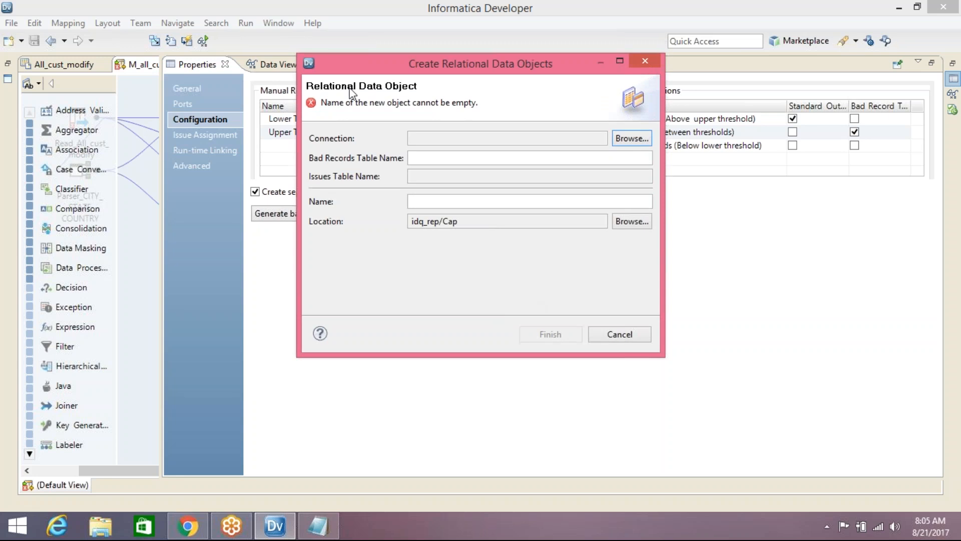
{"action": "left_click", "coordinate": [631, 138]}
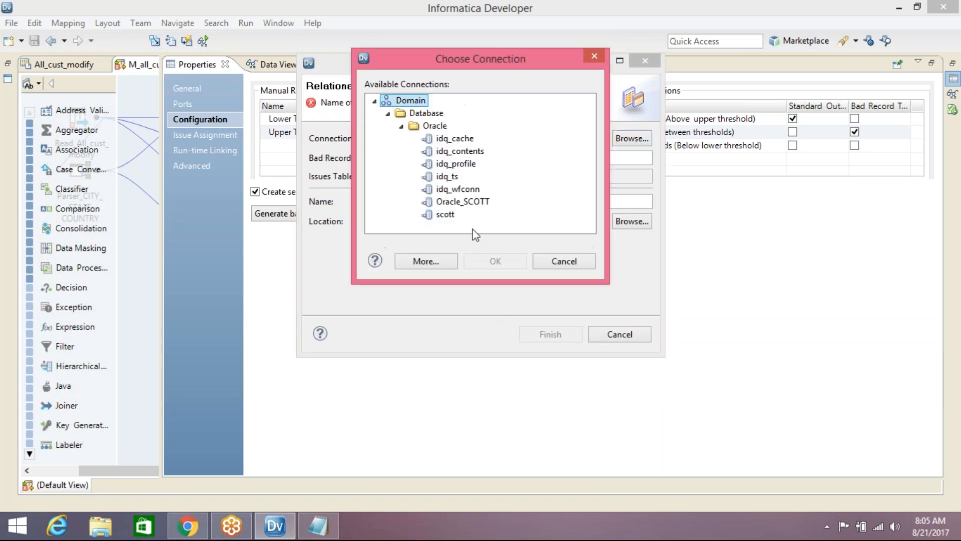
{"action": "left_click", "coordinate": [445, 215]}
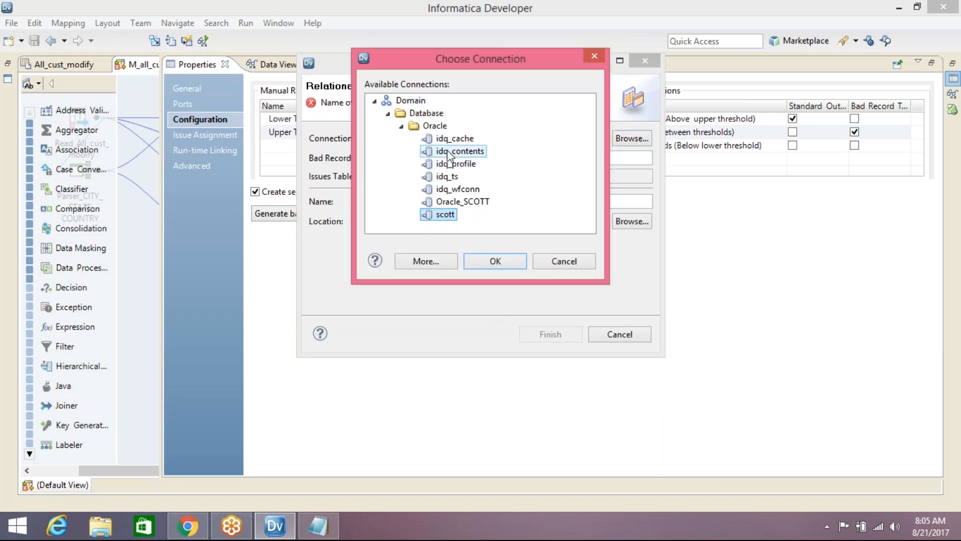
{"action": "left_click", "coordinate": [495, 261]}
Try to create the bad records table and its data object as bad_all_cust_modify, and abandon the attempt.
{"action": "left_click", "coordinate": [452, 158]}
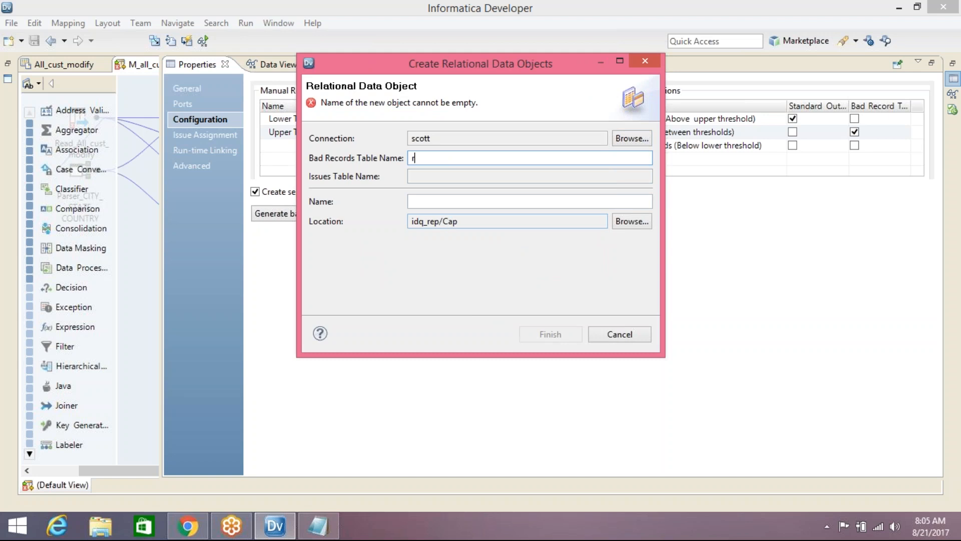
{"action": "type", "text": "r"}
{"action": "key", "text": "BackSpace"}
{"action": "type", "text": "bA"}
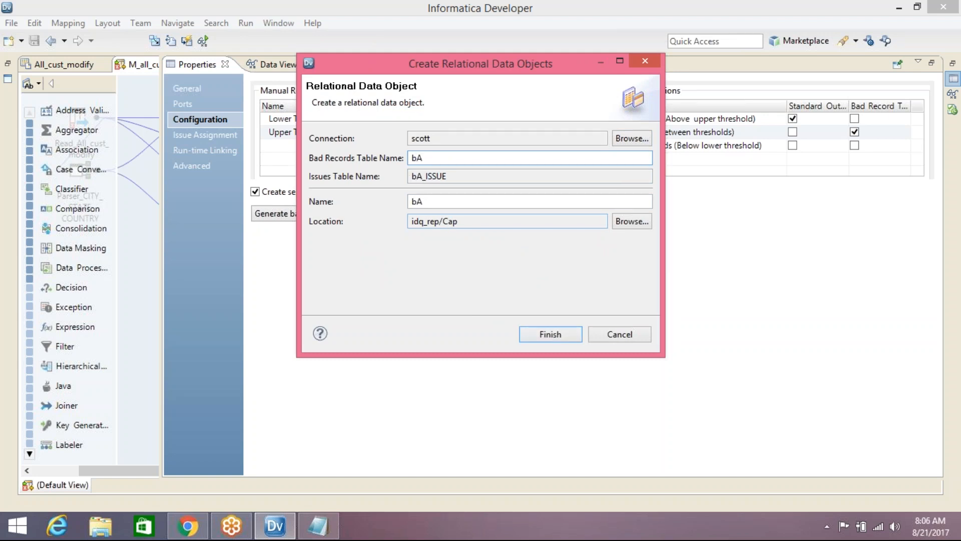
{"action": "key", "text": "BackSpace"}
{"action": "key", "text": "BackSpace"}
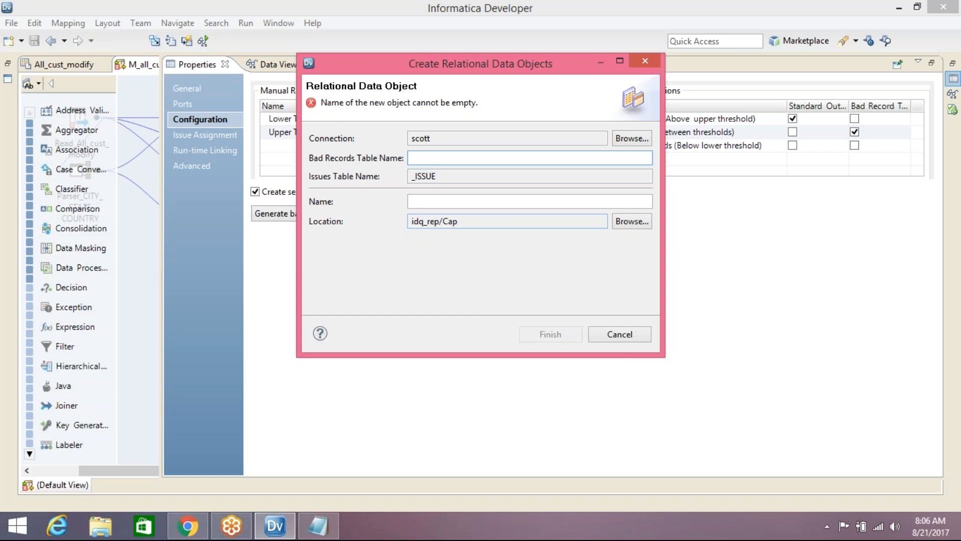
{"action": "type", "text": "bad"}
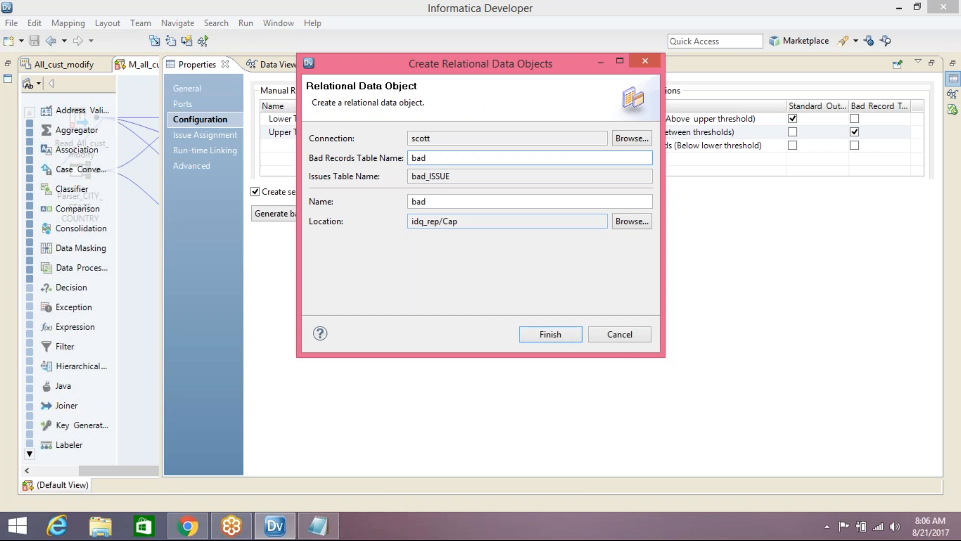
{"action": "type", "text": "_all_cust_modify"}
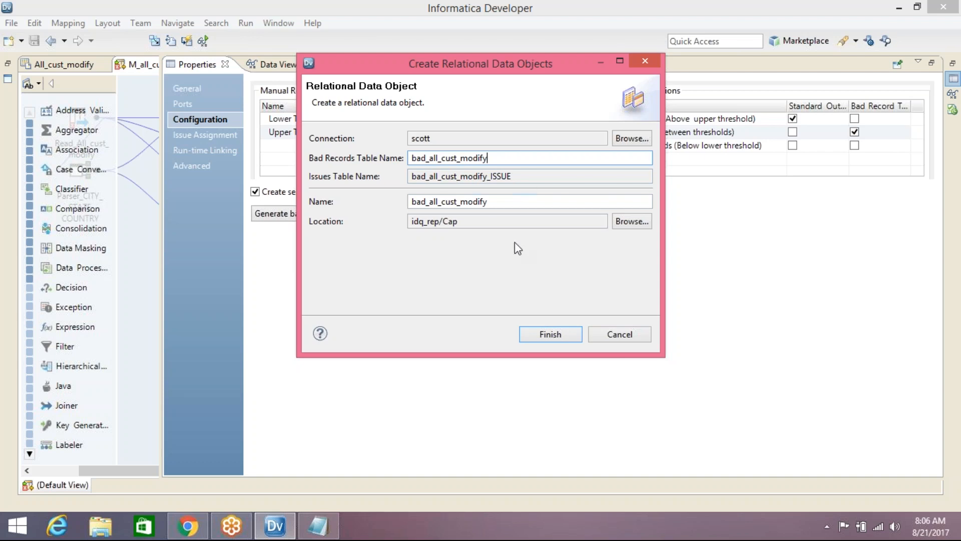
{"action": "left_click", "coordinate": [531, 335]}
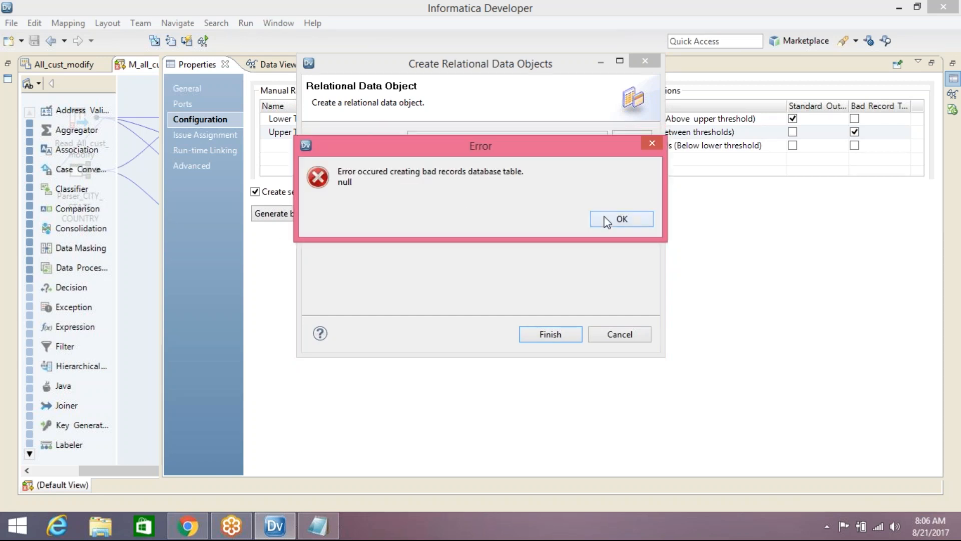
{"action": "left_click", "coordinate": [608, 221]}
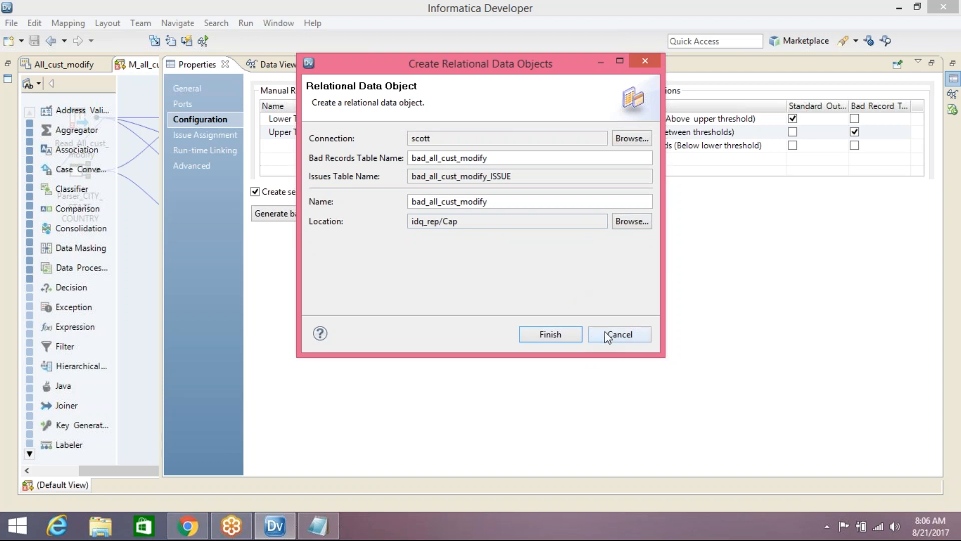
{"action": "left_click", "coordinate": [605, 334]}
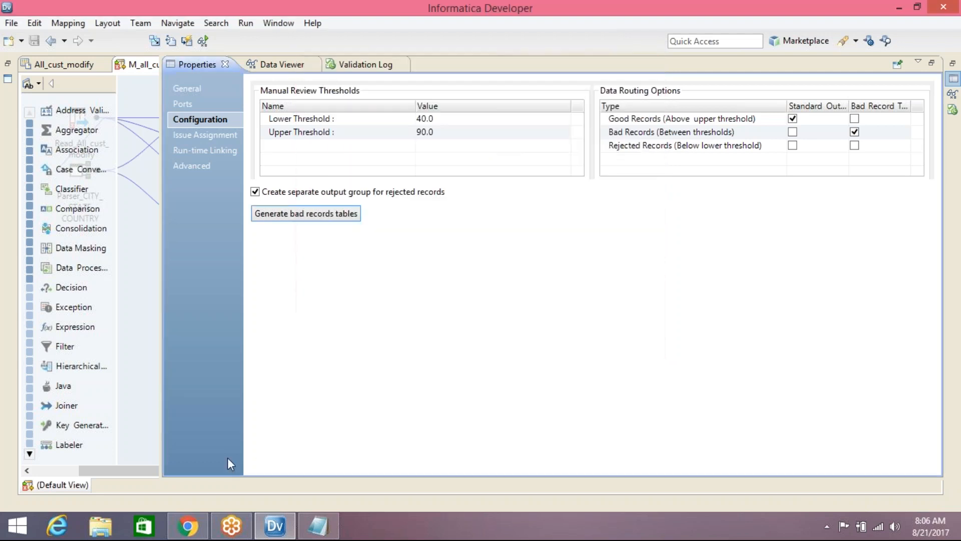
Search the computer for SQL Developer and launch it.
{"action": "left_click", "coordinate": [16, 523]}
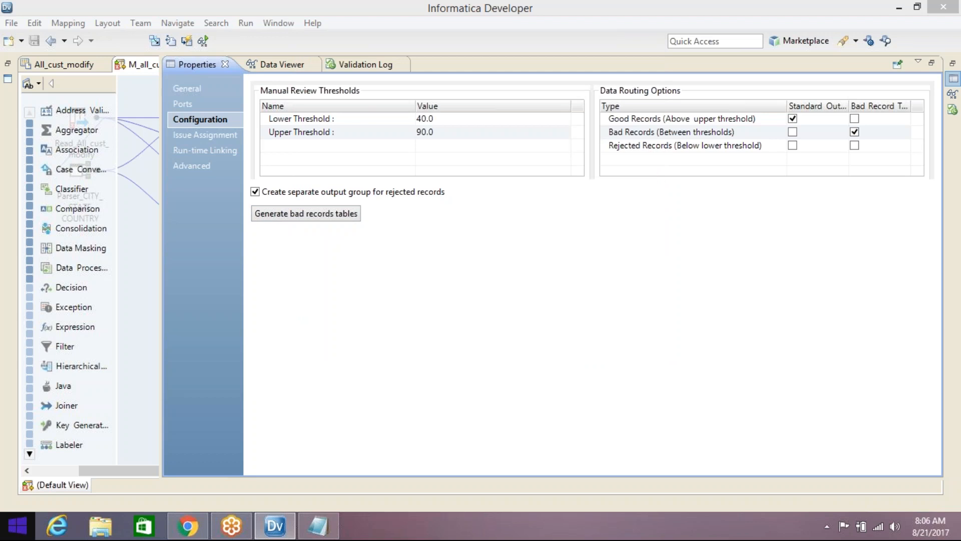
{"action": "left_click", "coordinate": [21, 529]}
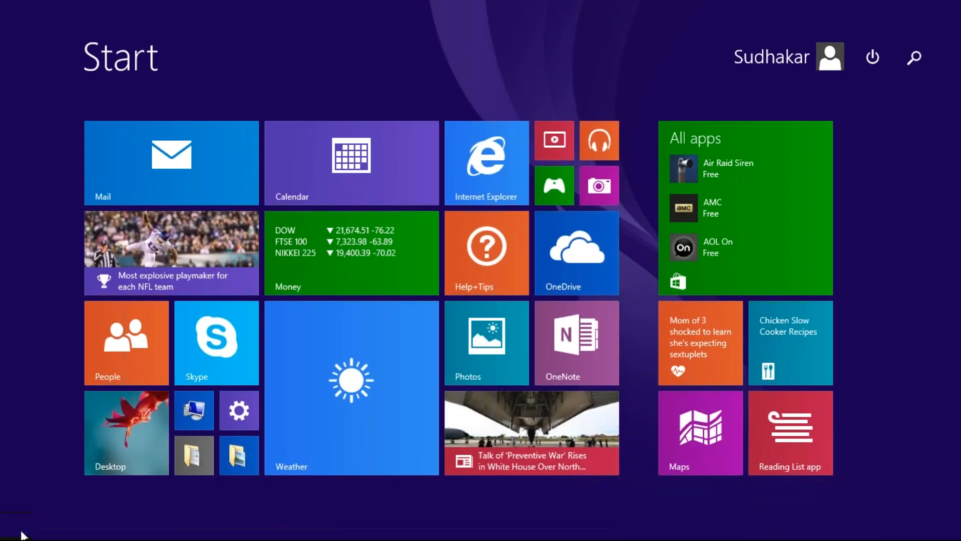
{"action": "type", "text": "sql Developer"}
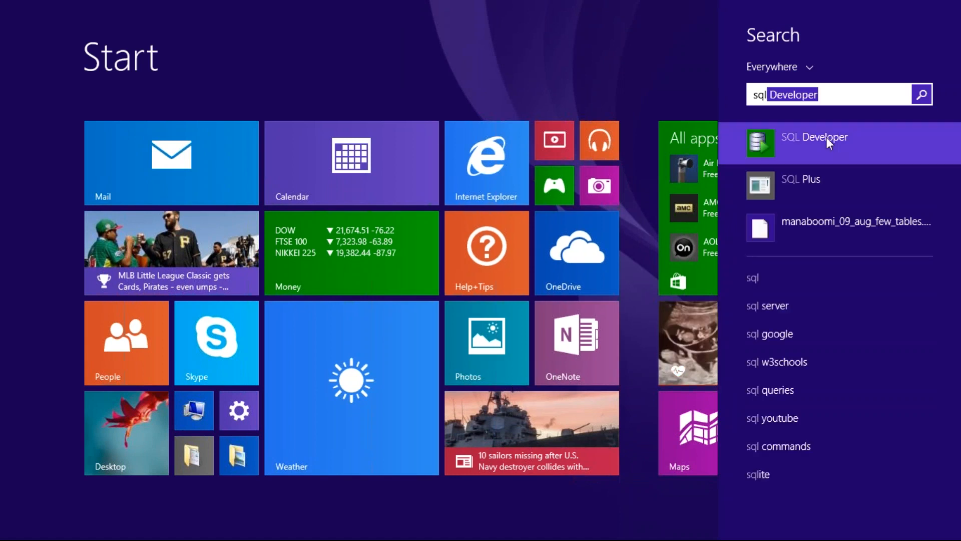
{"action": "left_click", "coordinate": [828, 137]}
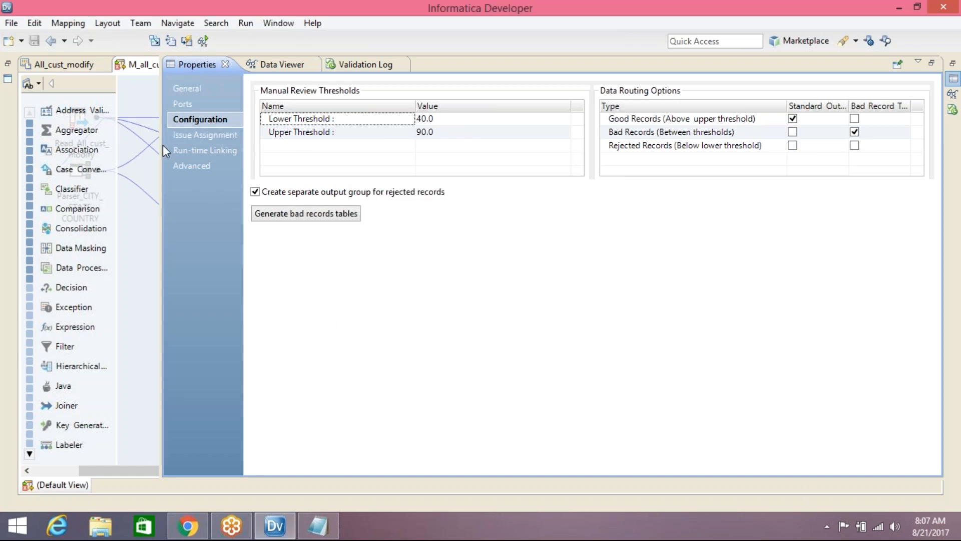
Assign the CITY input to quality issue CITY1 and the o_STATE input to quality issue o_STATE1 for Exception_ALL_CUST.
{"action": "left_click", "coordinate": [195, 135]}
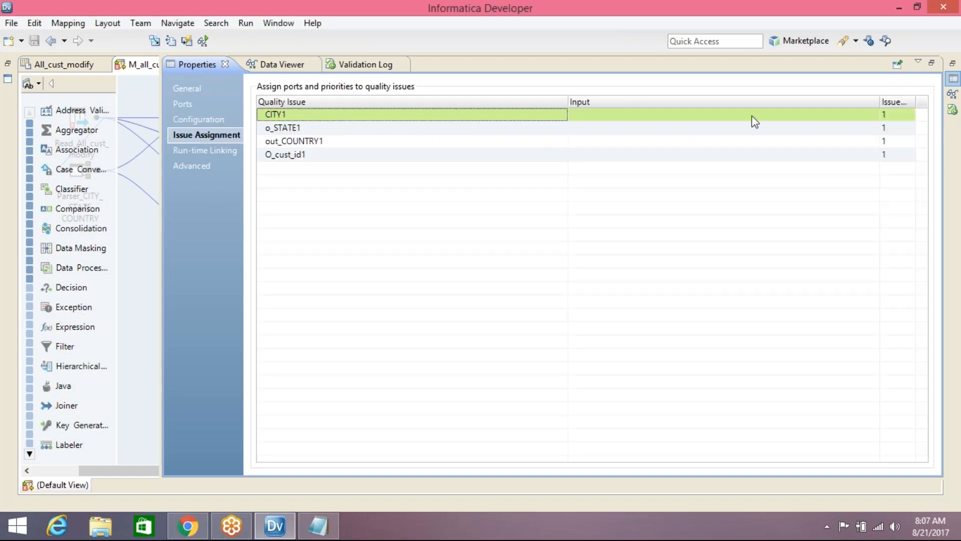
{"action": "left_click", "coordinate": [855, 120]}
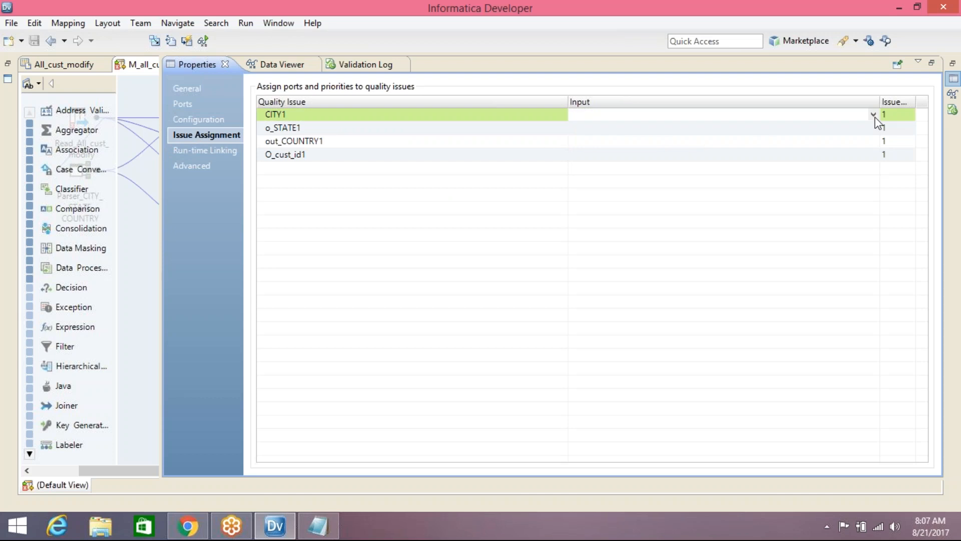
{"action": "left_click", "coordinate": [874, 115]}
{"action": "left_click", "coordinate": [581, 190]}
{"action": "left_click", "coordinate": [726, 128]}
{"action": "left_click", "coordinate": [876, 131]}
{"action": "left_click", "coordinate": [873, 128]}
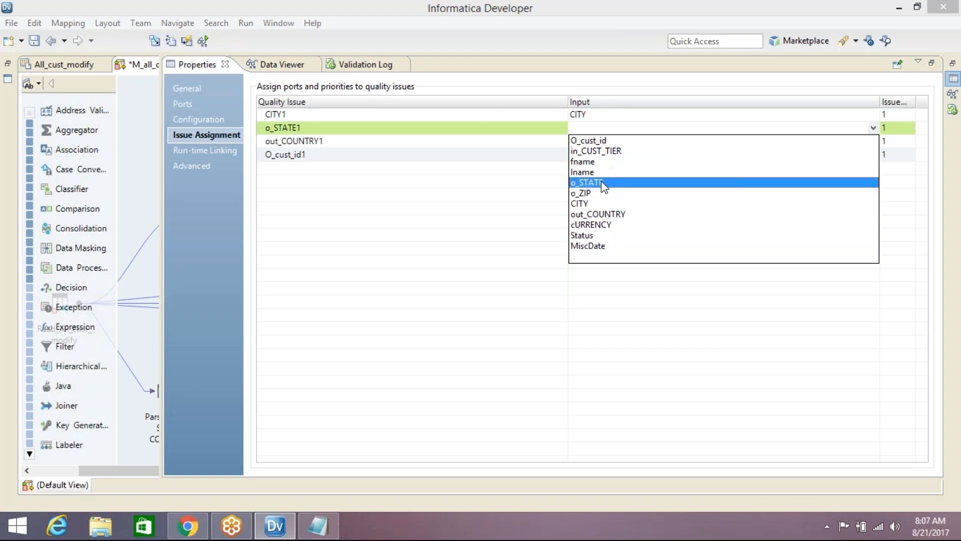
{"action": "left_click", "coordinate": [613, 182]}
Assign out_COUNTRY to quality issue out_COUNTRY1 and O_cust_id to O_cust_id1, and save the mapping.
{"action": "left_click", "coordinate": [851, 140]}
{"action": "left_click", "coordinate": [878, 143]}
{"action": "left_click", "coordinate": [873, 142]}
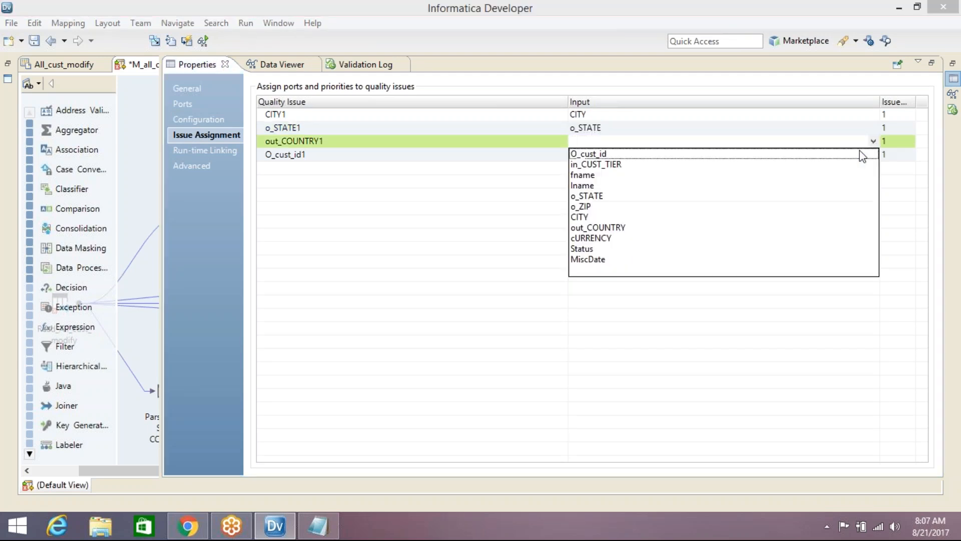
{"action": "left_click", "coordinate": [612, 227]}
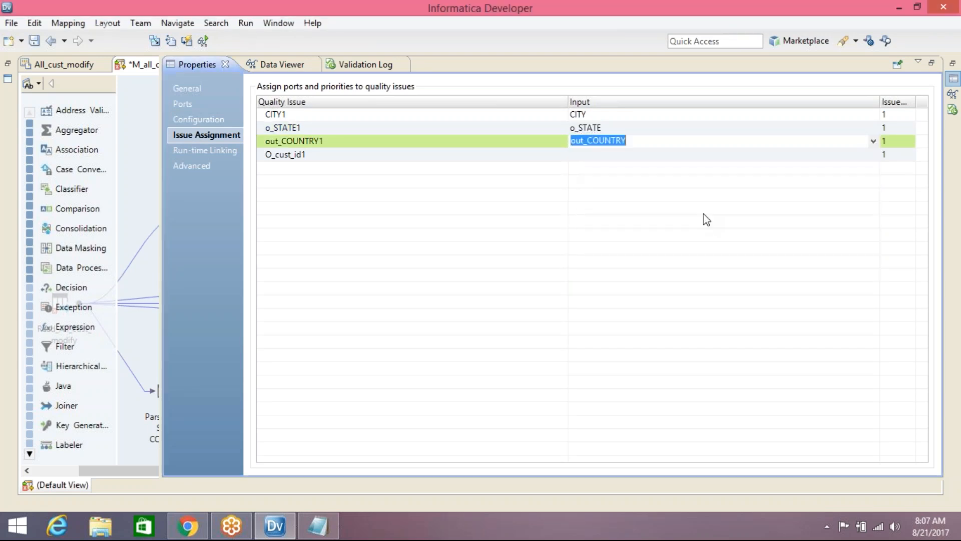
{"action": "left_click", "coordinate": [857, 157]}
{"action": "left_click", "coordinate": [874, 157]}
{"action": "left_click", "coordinate": [873, 155]}
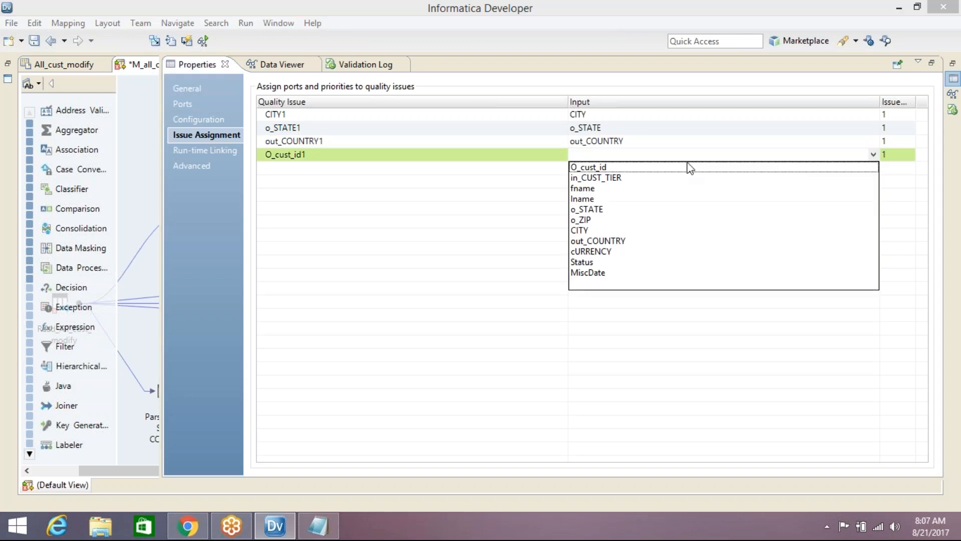
{"action": "left_click", "coordinate": [595, 168]}
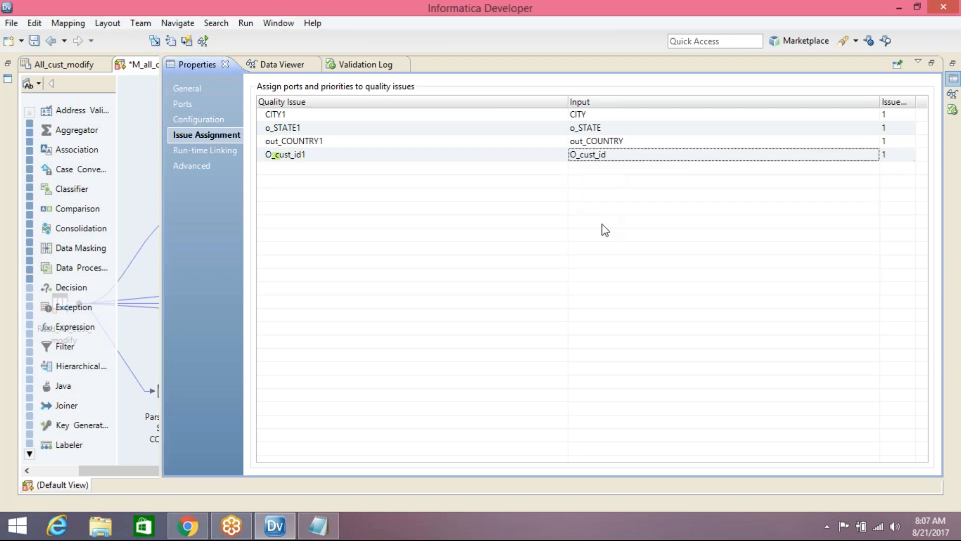
{"action": "left_click", "coordinate": [34, 40]}
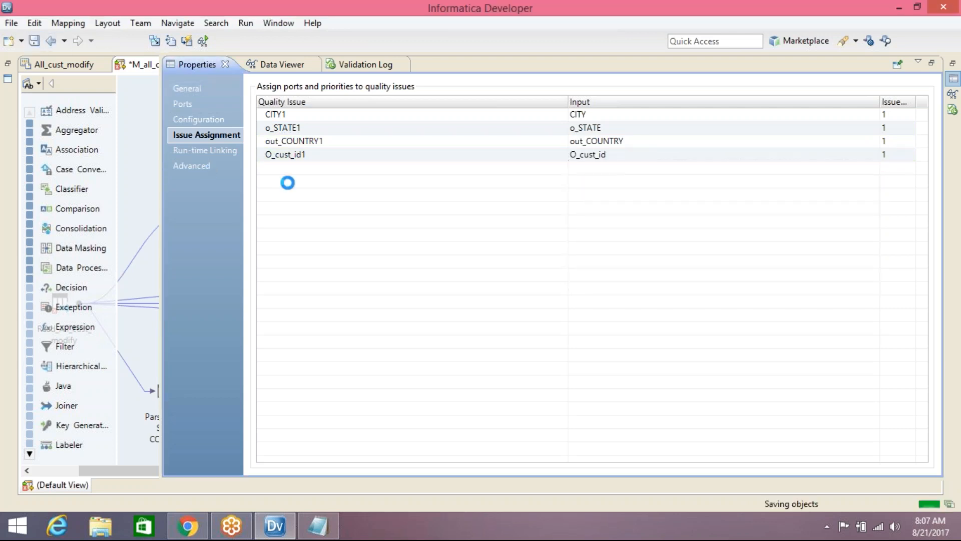
Move Exception_ALL_CUST higher on the mapping canvas, closer to the Expression, and widen it.
{"action": "left_click", "coordinate": [139, 132]}
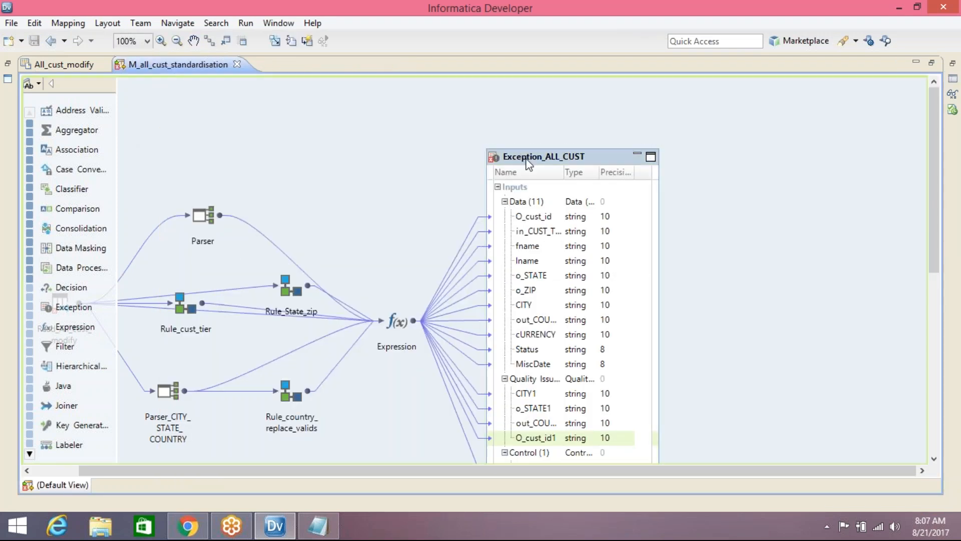
{"action": "mouse_move", "coordinate": [548, 159]}
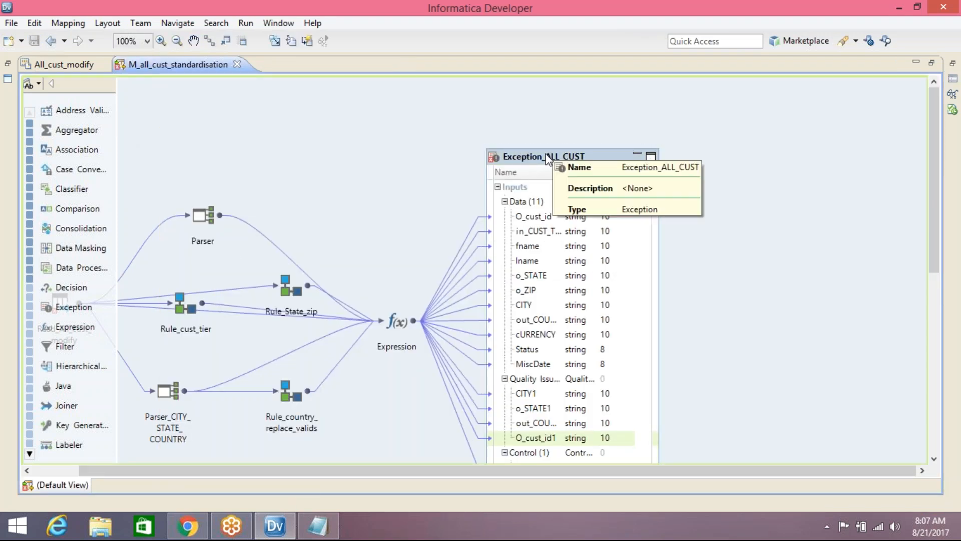
{"action": "left_click_drag", "start_coordinate": [543, 148], "coordinate": [506, 77]}
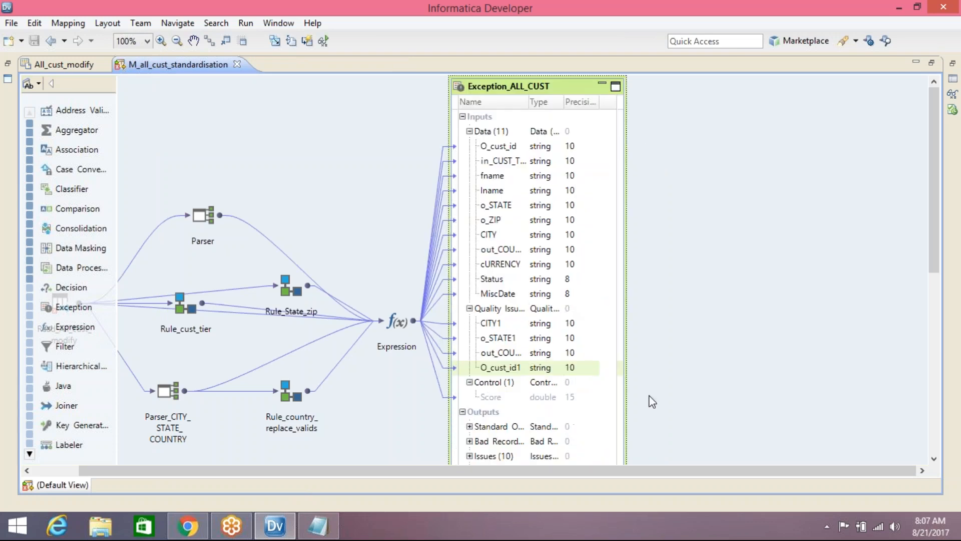
{"action": "left_click_drag", "start_coordinate": [939, 120], "coordinate": [933, 219]}
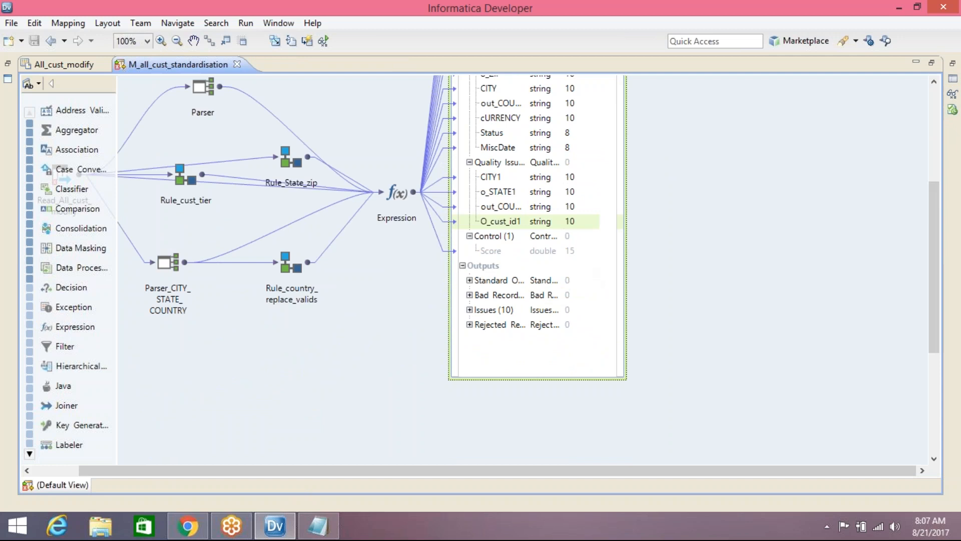
{"action": "left_click_drag", "start_coordinate": [708, 252], "coordinate": [847, 246]}
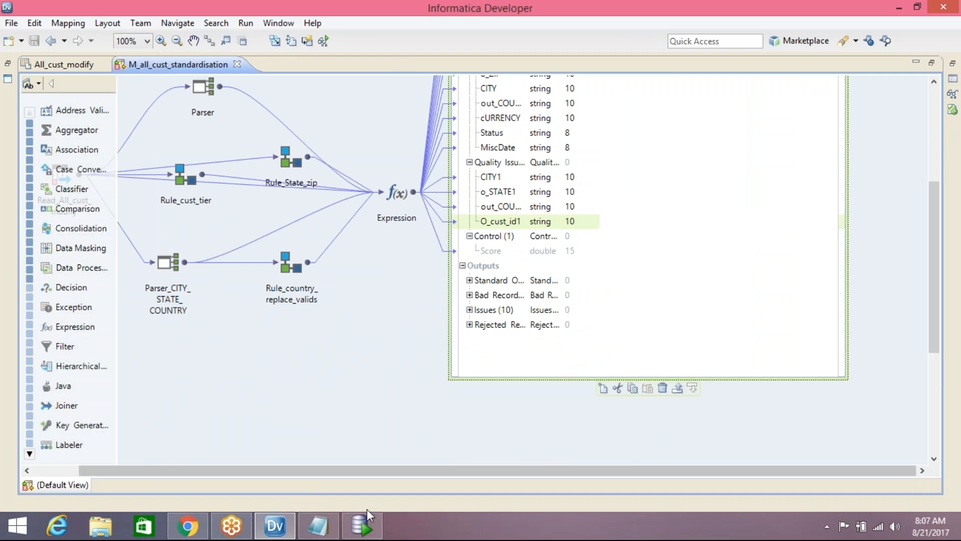
Switch to Oracle SQL Developer, connect to SCOTT and expand its list of tables.
{"action": "left_click", "coordinate": [367, 527]}
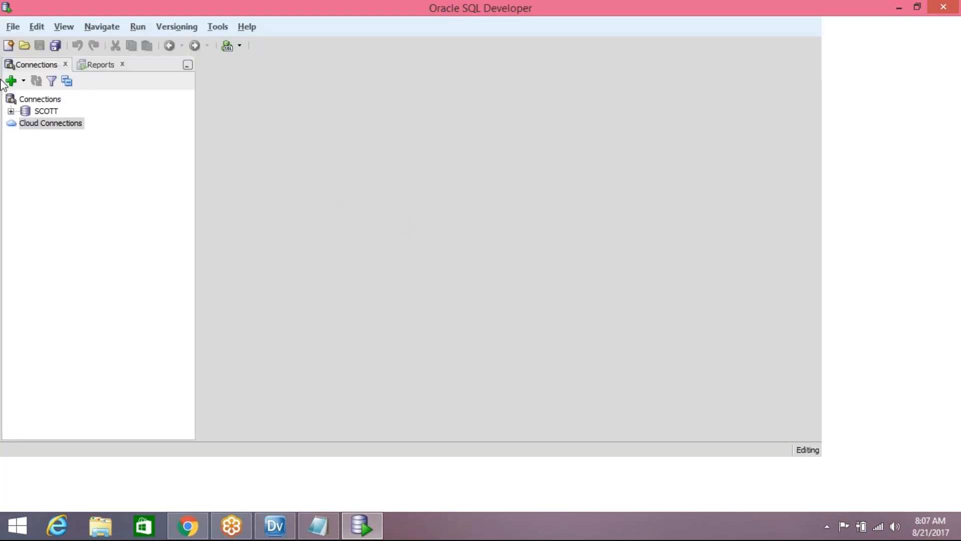
{"action": "left_click", "coordinate": [76, 129]}
{"action": "double_click", "coordinate": [46, 113]}
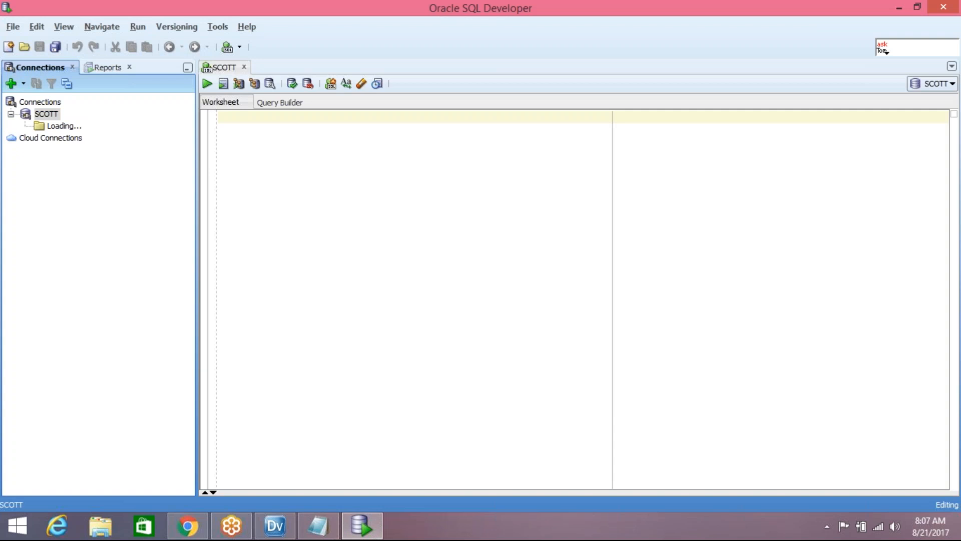
{"action": "left_click", "coordinate": [56, 128]}
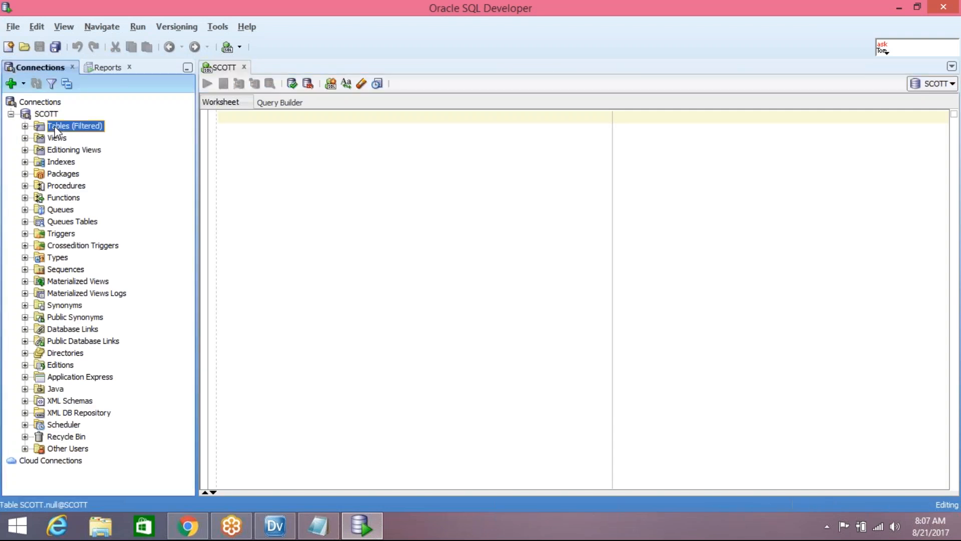
{"action": "double_click", "coordinate": [56, 128]}
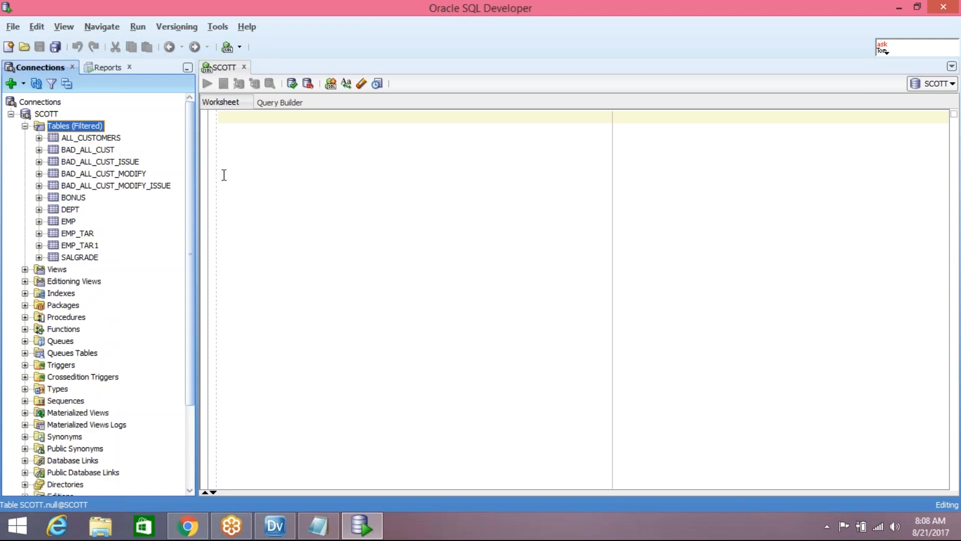
Widen the connections list and examine the column definitions of the BAD_ALL_CUST_MODIFY table with full column names shown.
{"action": "left_click_drag", "start_coordinate": [194, 181], "coordinate": [287, 194]}
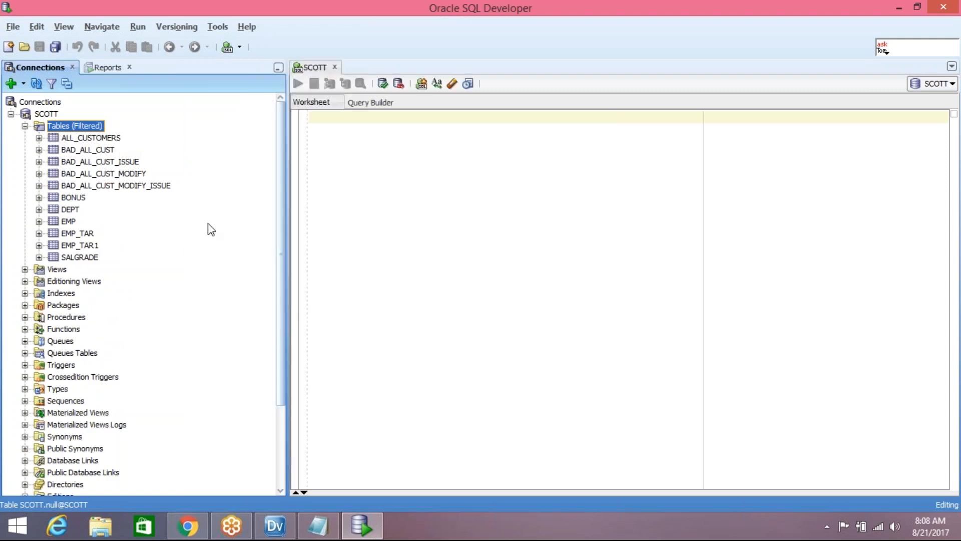
{"action": "left_click", "coordinate": [98, 175]}
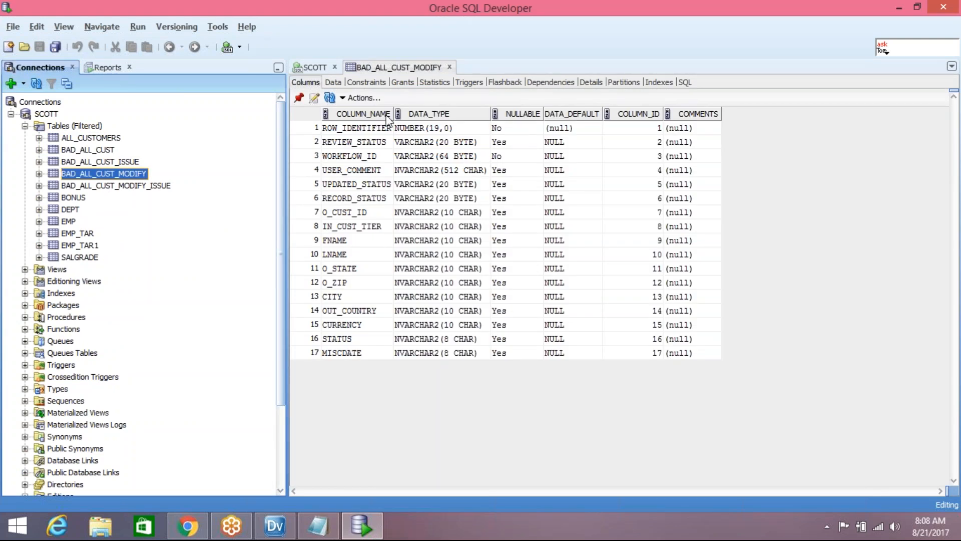
{"action": "left_click_drag", "start_coordinate": [394, 114], "coordinate": [447, 113]}
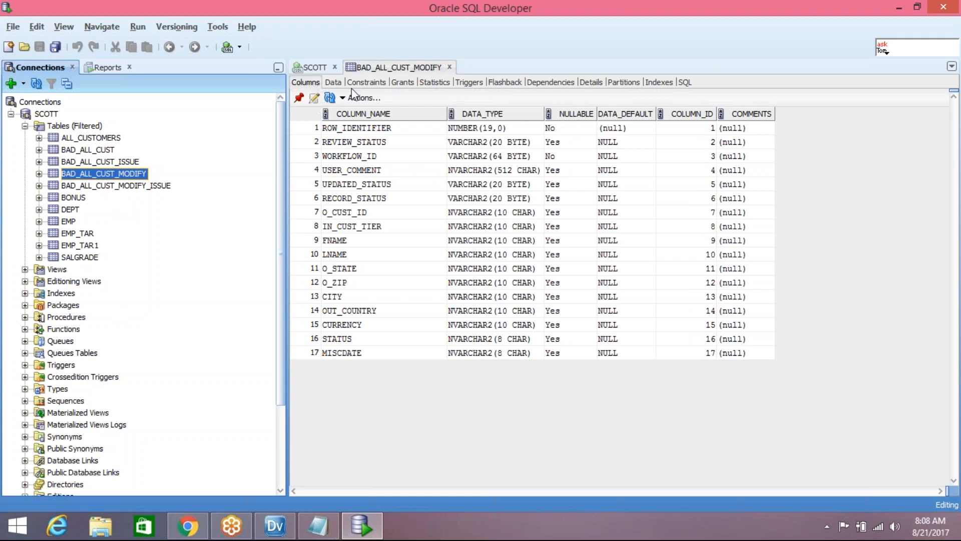
Begin a create table statement for REJ_ALL_CUST_MODIFY in the SCOTT worksheet.
{"action": "left_click", "coordinate": [321, 68]}
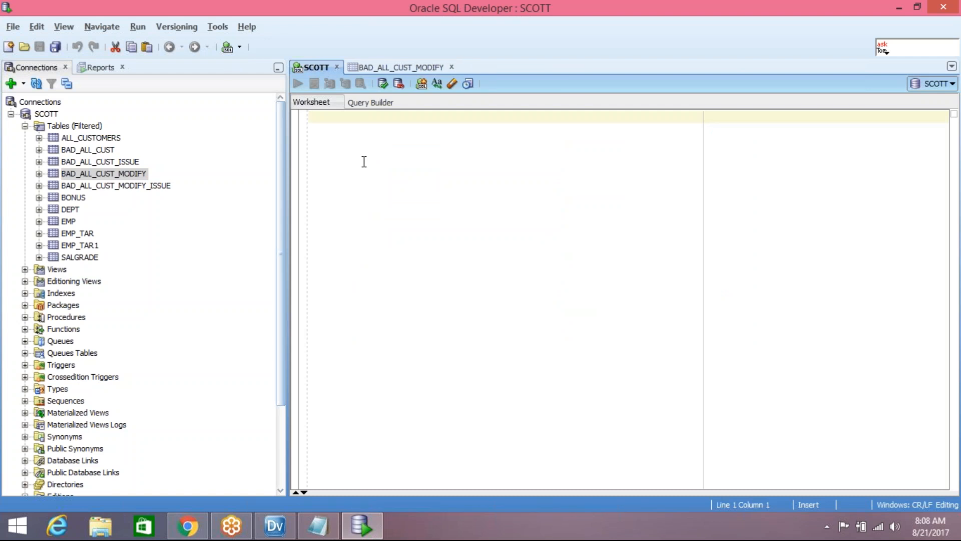
{"action": "type", "text": "create table"}
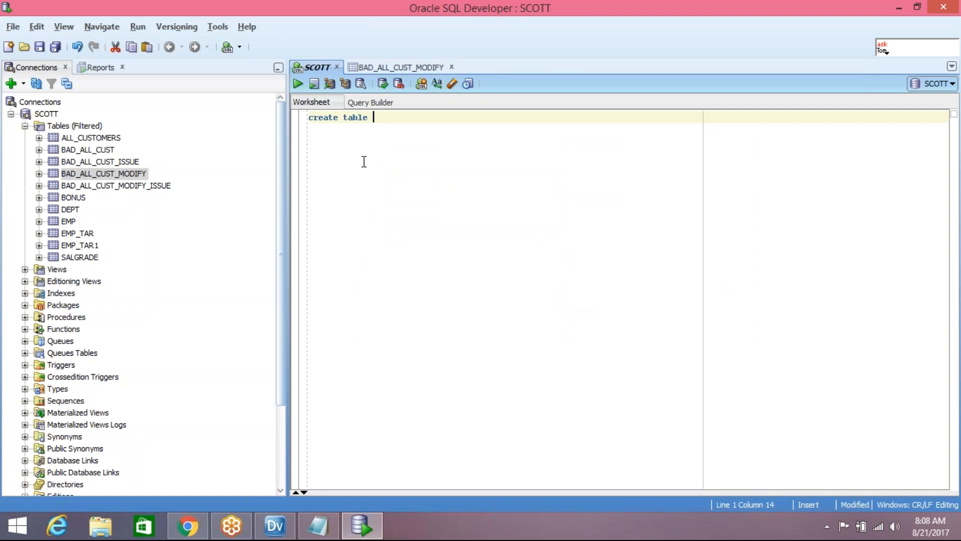
{"action": "type", "text": "j"}
{"action": "key", "text": "BackSpace"}
{"action": "key", "text": "BackSpace"}
{"action": "key", "text": "BackSpace"}
{"action": "type", "text": "RW"}
{"action": "type", "text": "J"}
{"action": "type", "text": "_ALL"}
{"action": "type", "text": "_CUST"}
{"action": "key", "text": "BackSpace"}
{"action": "type", "text": "_MODIFY"}
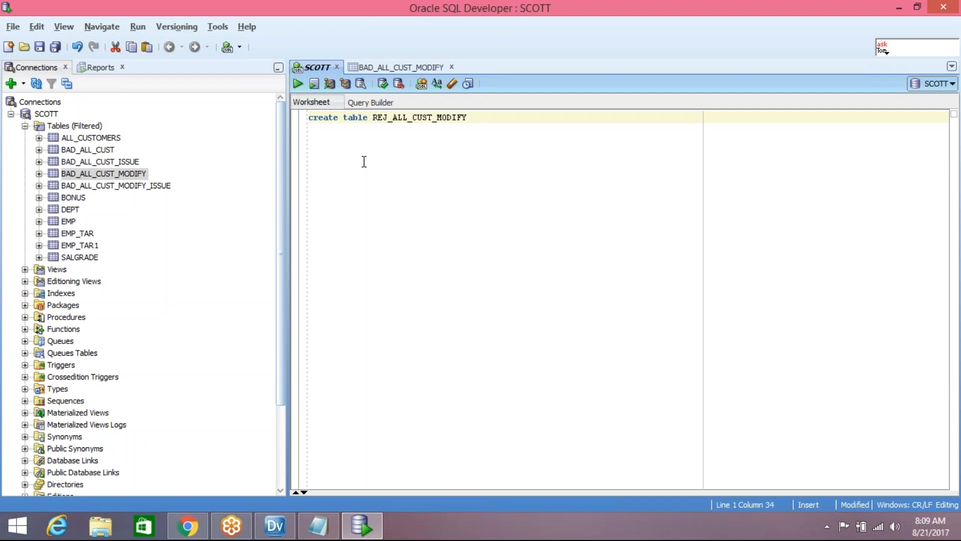
Complete the statement with AS SELECT * FROM bad_all_cust_modify; and run it as a script.
{"action": "type", "text": " AS SELECT"}
{"action": "type", "text": "* FROM"}
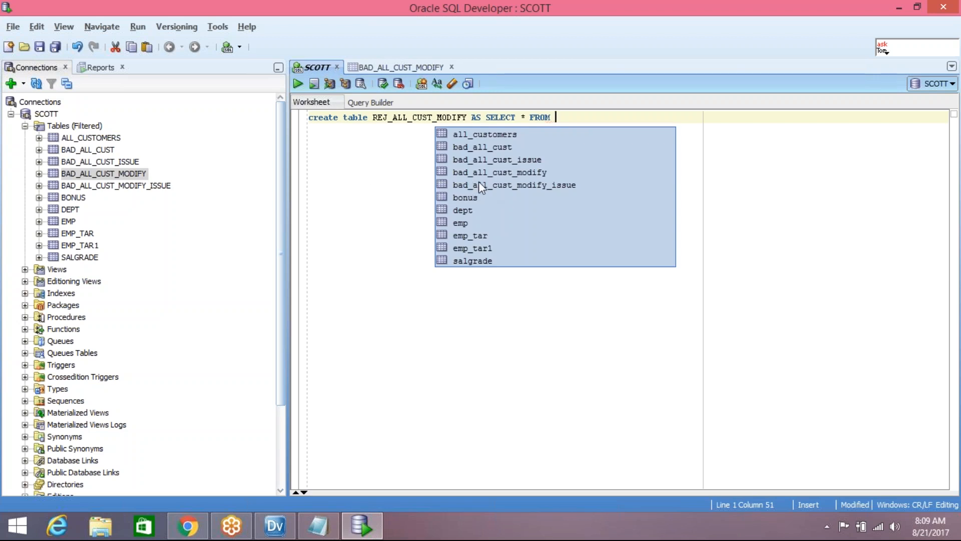
{"action": "left_click", "coordinate": [504, 174]}
{"action": "left_click", "coordinate": [504, 173]}
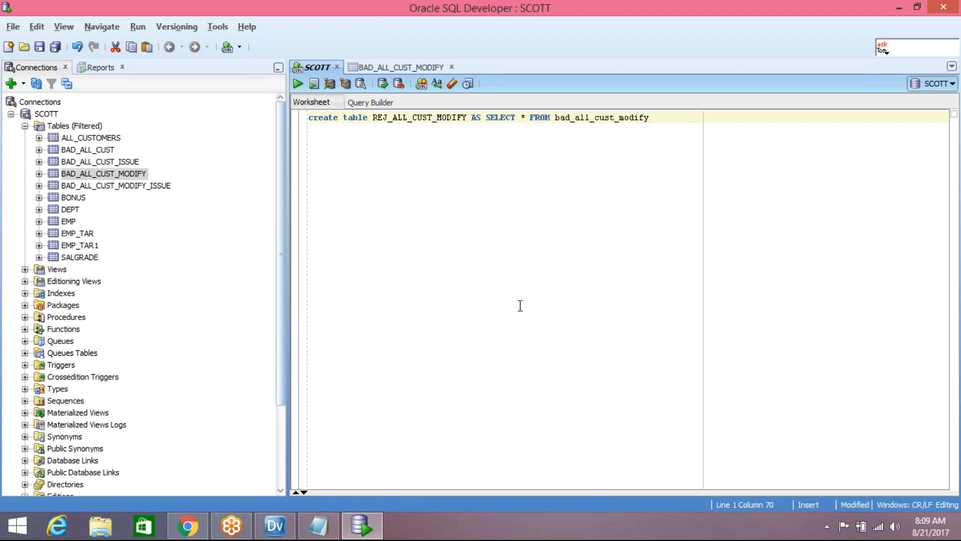
{"action": "key", "text": "F5"}
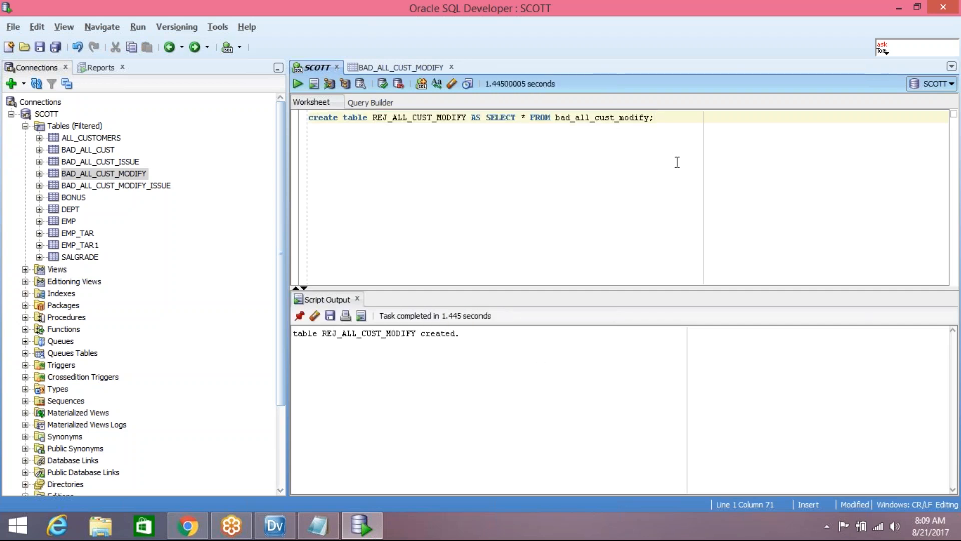
Change the new table's name in the create statement to ALL_CUST_MODIFY and run the statement again.
{"action": "key", "text": "Return"}
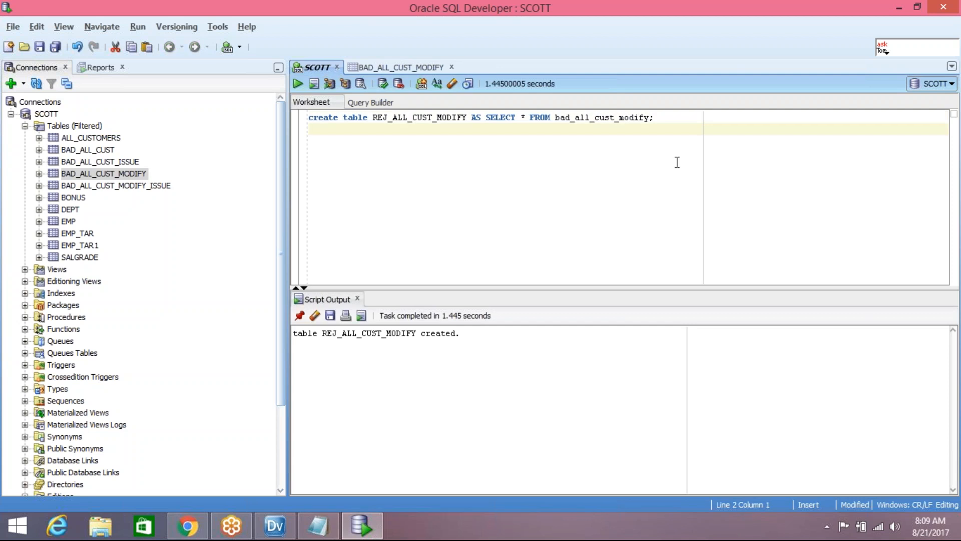
{"action": "left_click", "coordinate": [392, 118]}
{"action": "key", "text": "BackSpace"}
{"action": "key", "text": "BackSpace"}
{"action": "key", "text": "BackSpace"}
{"action": "key", "text": "BackSpace"}
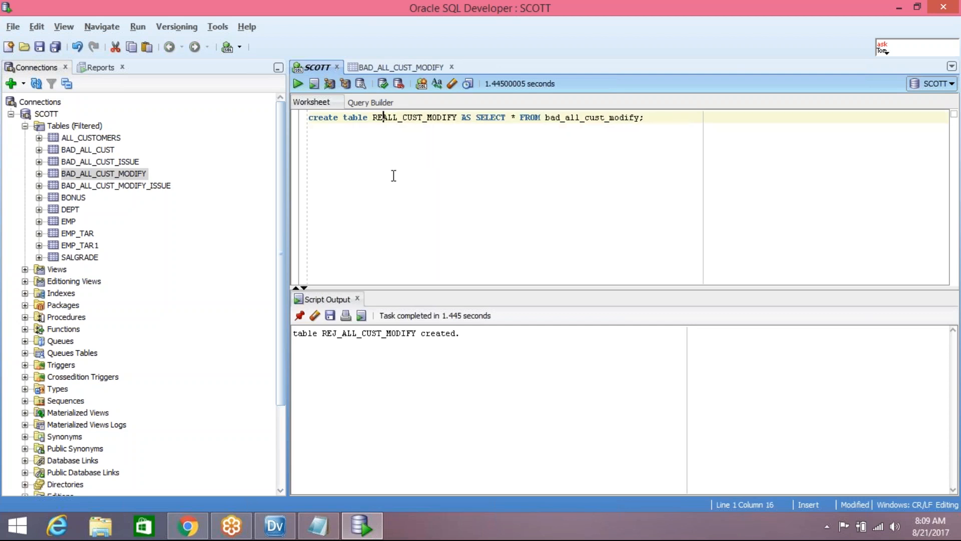
{"action": "left_click", "coordinate": [651, 115]}
{"action": "key", "text": "F5"}
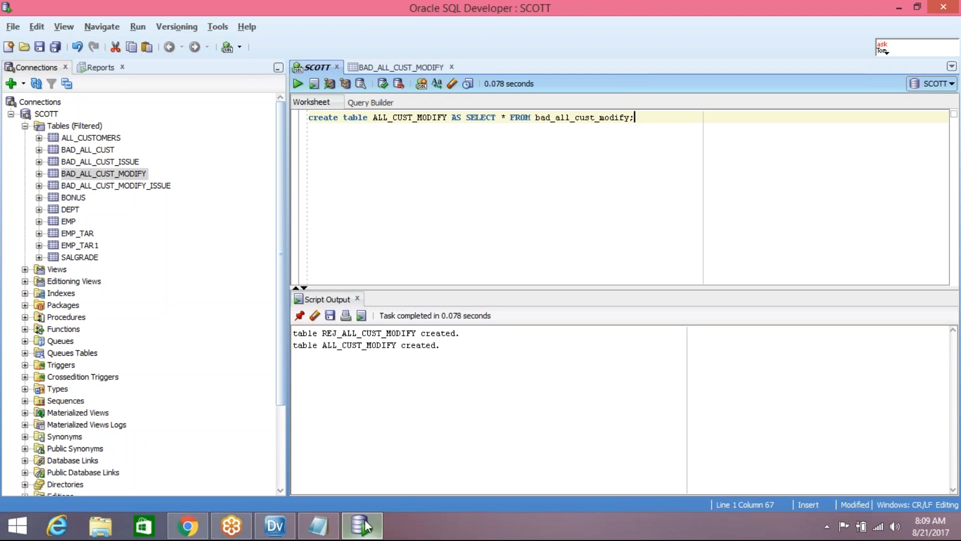
Switch to Informatica Developer and run the data viewer on the Exception_ALL_CUST transformation.
{"action": "left_click", "coordinate": [274, 526]}
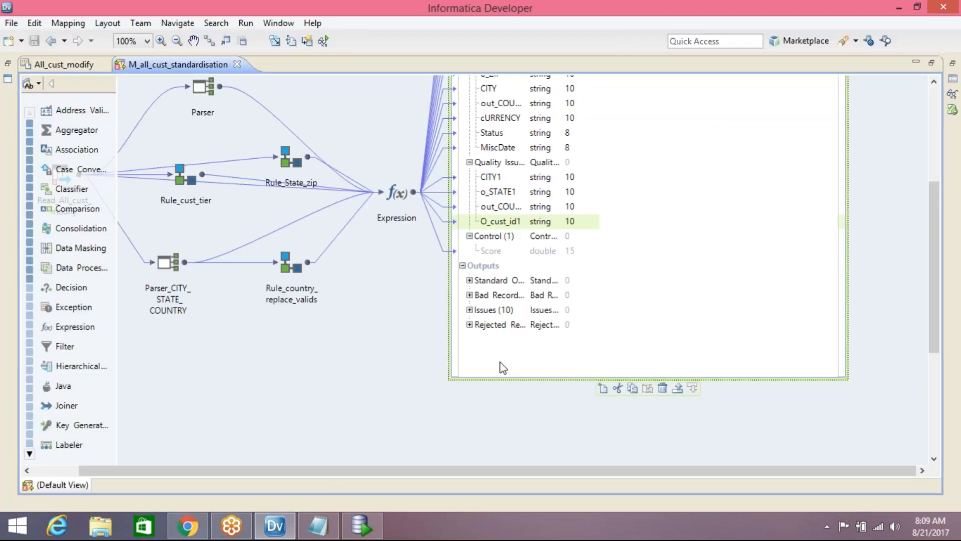
{"action": "scroll", "coordinate": [481, 371], "scroll_direction": "up", "scroll_amount": 2}
{"action": "scroll", "coordinate": [465, 378], "scroll_direction": "down", "scroll_amount": 1}
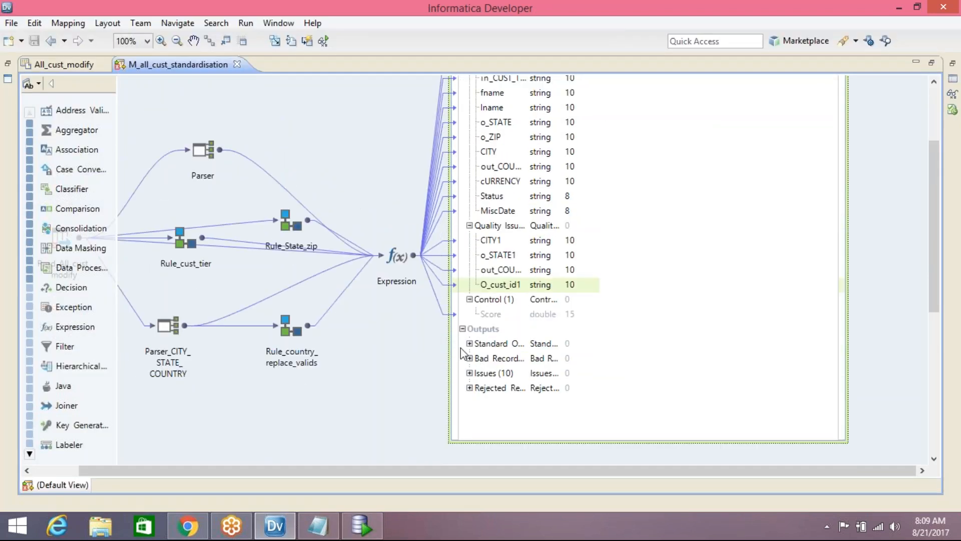
{"action": "scroll", "coordinate": [827, 239], "scroll_direction": "up", "scroll_amount": 2}
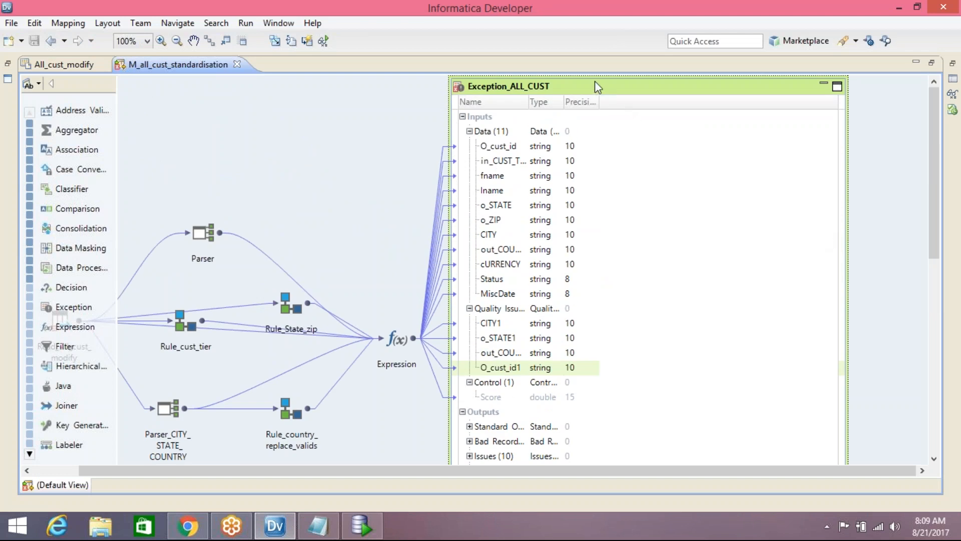
{"action": "right_click", "coordinate": [514, 88]}
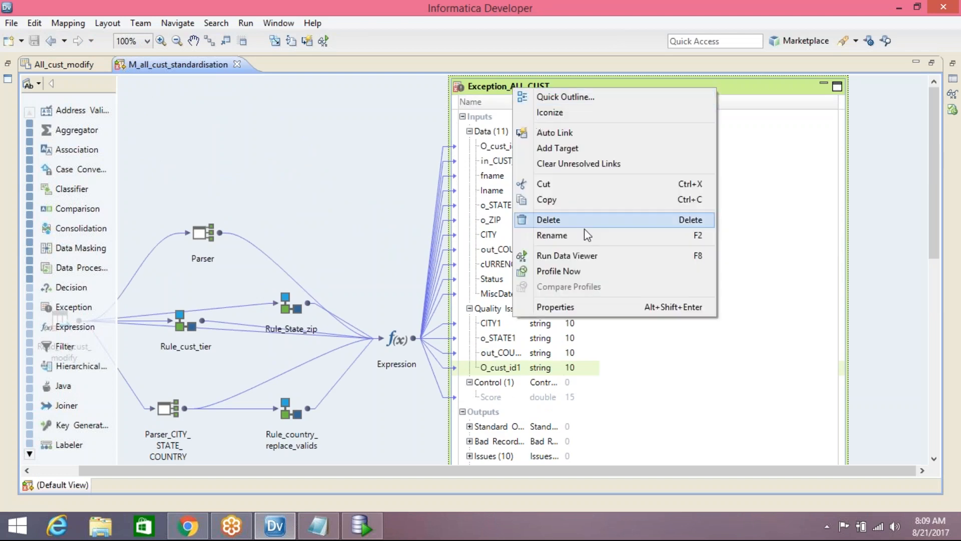
{"action": "left_click", "coordinate": [587, 254]}
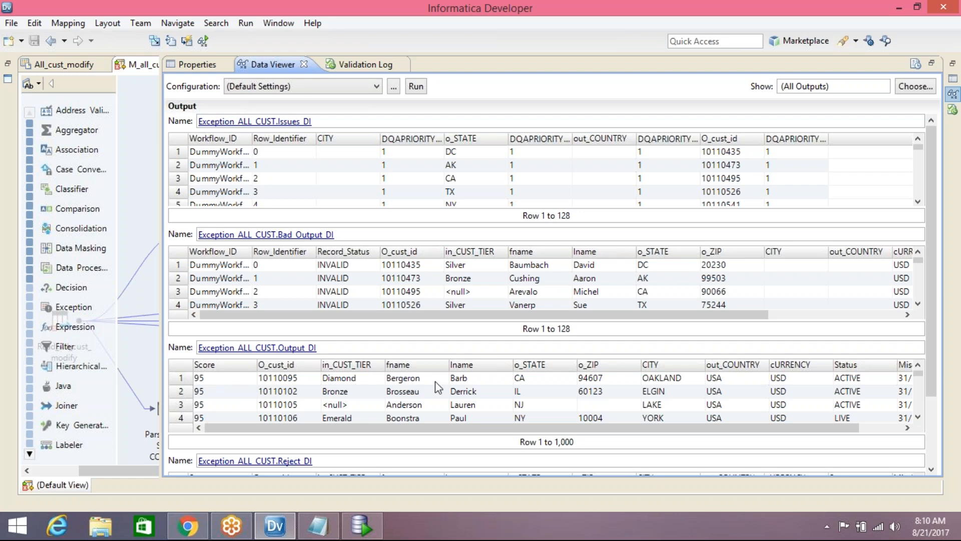
Examine the scores and customer rows in the standard output of Exception_ALL_CUST.
{"action": "left_click_drag", "start_coordinate": [836, 429], "coordinate": [793, 427]}
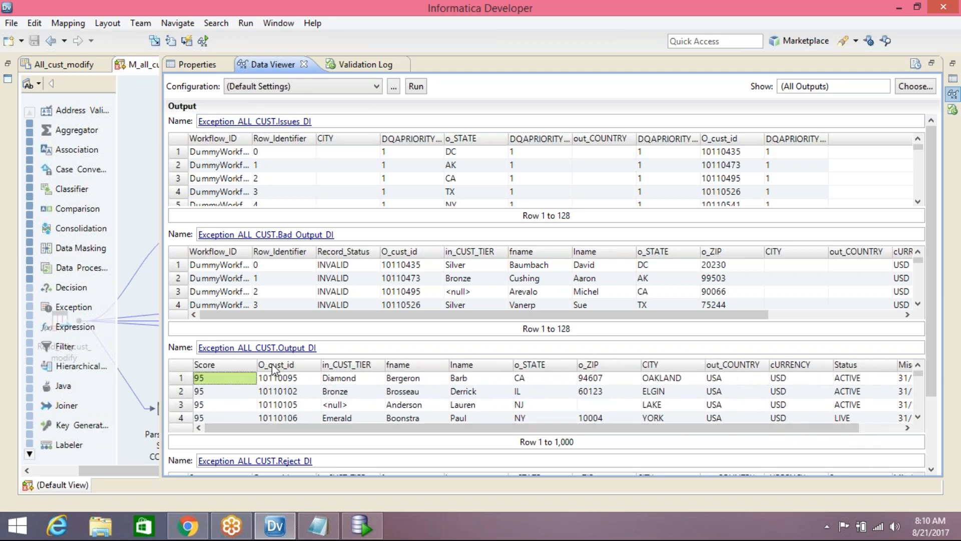
{"action": "scroll", "coordinate": [273, 390], "scroll_direction": "down", "scroll_amount": 5}
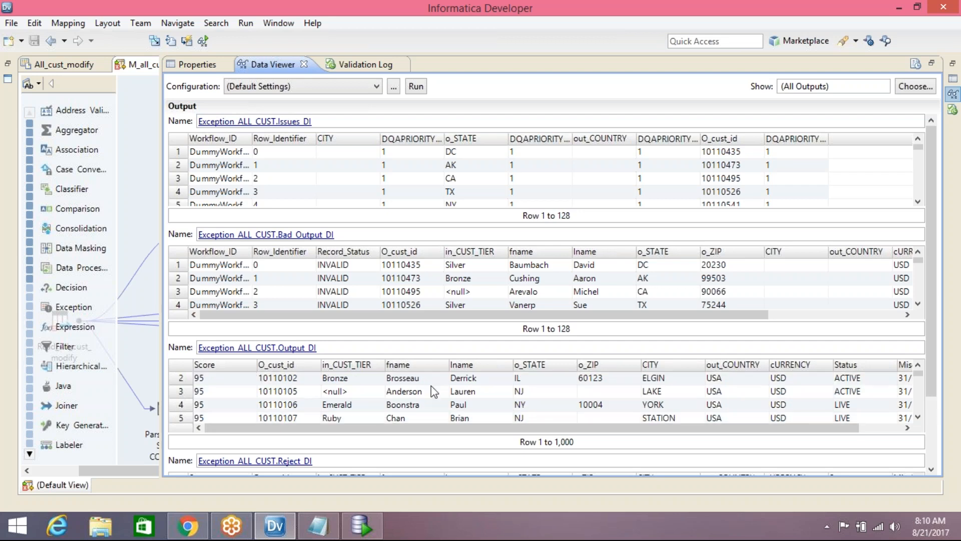
{"action": "scroll", "coordinate": [532, 390], "scroll_direction": "up", "scroll_amount": 5}
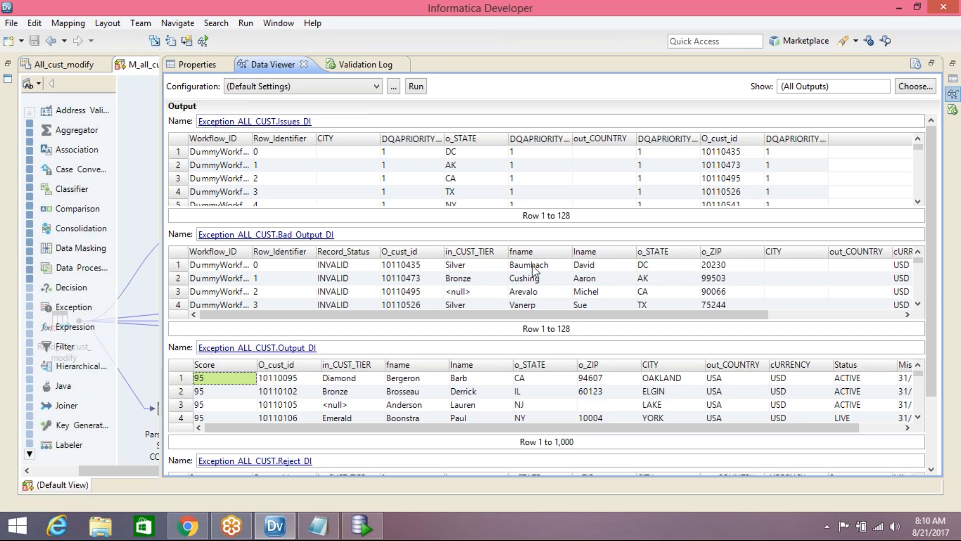
Examine the bad output rows of Exception_ALL_CUST, including the CITY, out_COUNTRY, cURRENCY and Status columns.
{"action": "left_click_drag", "start_coordinate": [744, 321], "coordinate": [826, 316]}
{"action": "scroll", "coordinate": [747, 270], "scroll_direction": "down", "scroll_amount": 1}
{"action": "scroll", "coordinate": [747, 268], "scroll_direction": "up", "scroll_amount": 1}
{"action": "scroll", "coordinate": [747, 270], "scroll_direction": "down", "scroll_amount": 2}
{"action": "scroll", "coordinate": [750, 276], "scroll_direction": "down", "scroll_amount": 11}
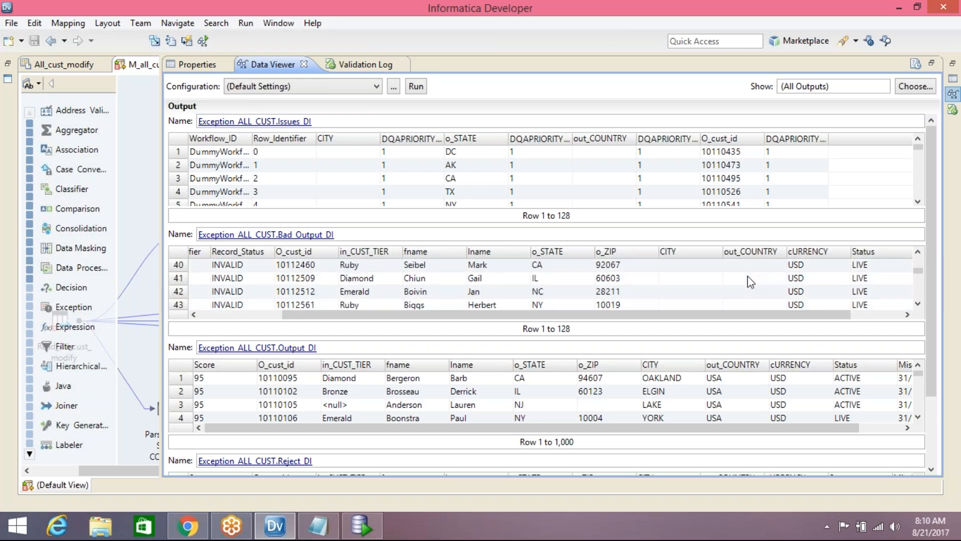
{"action": "scroll", "coordinate": [751, 281], "scroll_direction": "up", "scroll_amount": 4}
Examine the rejected rows of Exception_ALL_CUST, checking their o_STATE, CITY and out_COUNTRY values.
{"action": "scroll", "coordinate": [935, 193], "scroll_direction": "down", "scroll_amount": 1}
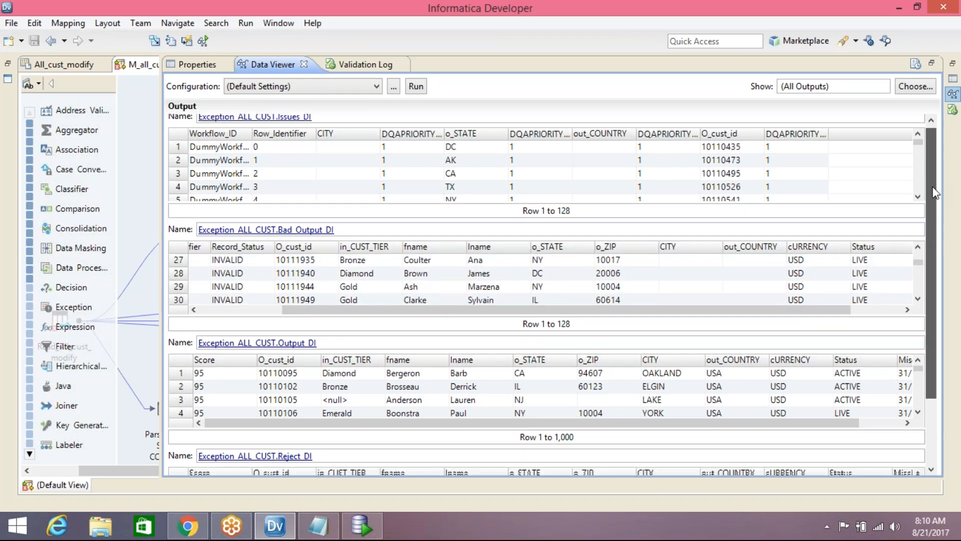
{"action": "scroll", "coordinate": [934, 193], "scroll_direction": "down", "scroll_amount": 3}
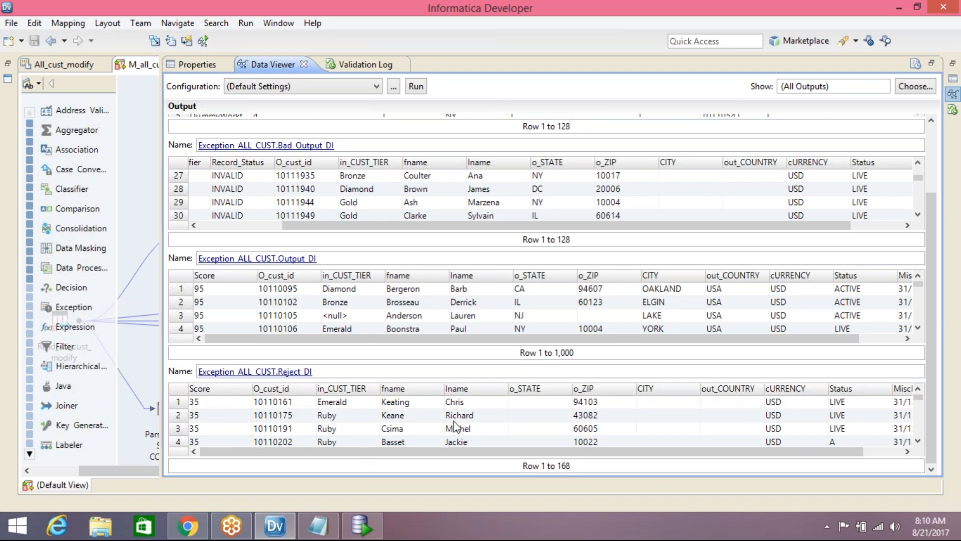
{"action": "left_click", "coordinate": [520, 403]}
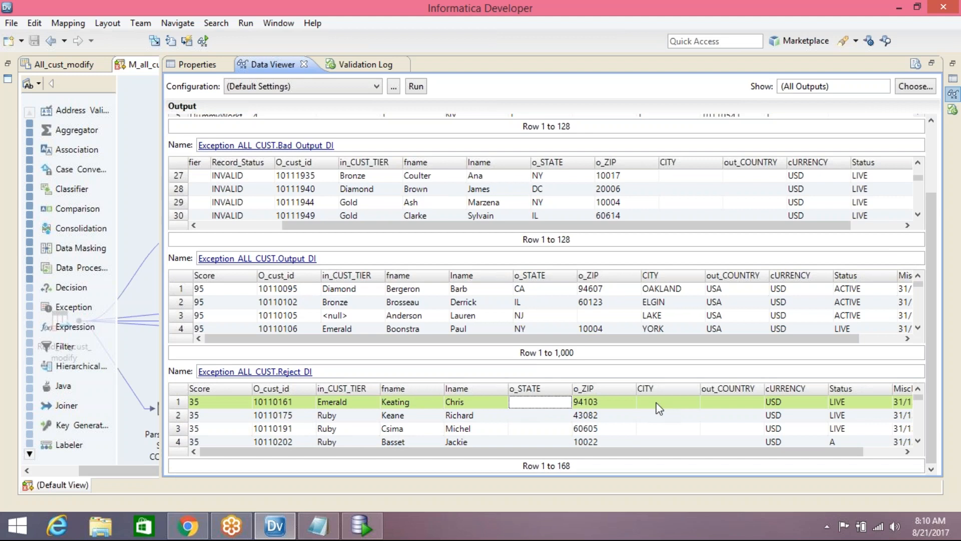
{"action": "left_click", "coordinate": [660, 404]}
{"action": "left_click", "coordinate": [726, 403]}
{"action": "scroll", "coordinate": [594, 416], "scroll_direction": "down", "scroll_amount": 10}
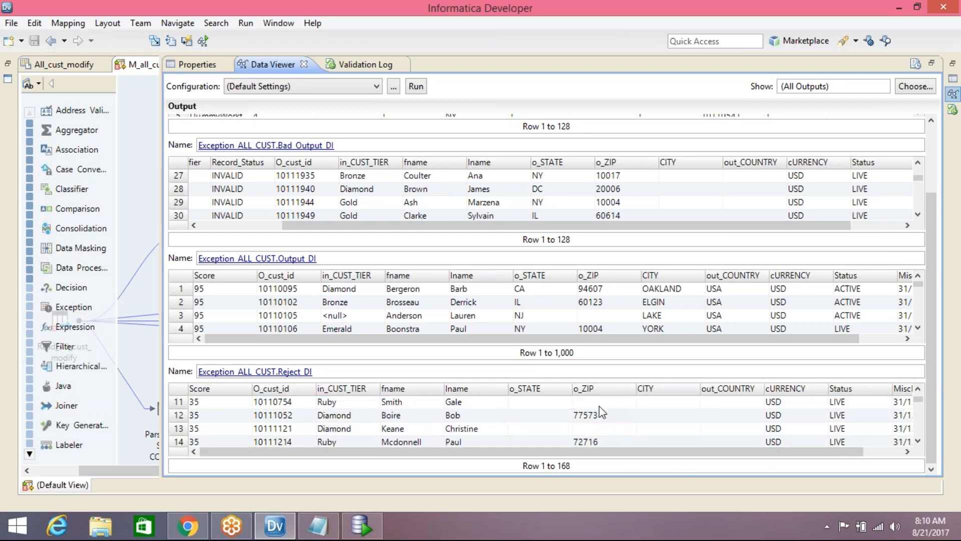
{"action": "scroll", "coordinate": [598, 416], "scroll_direction": "down", "scroll_amount": 7}
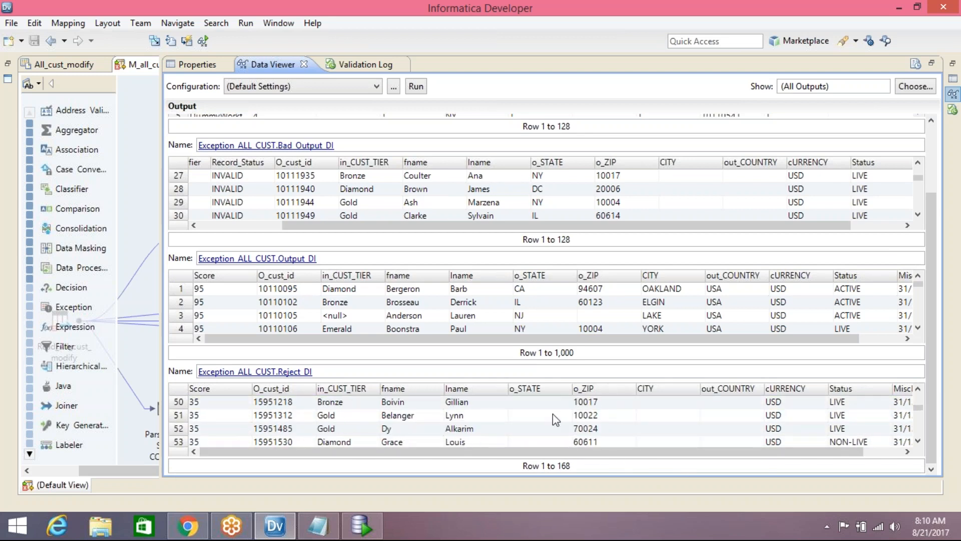
{"action": "scroll", "coordinate": [202, 415], "scroll_direction": "down", "scroll_amount": 1}
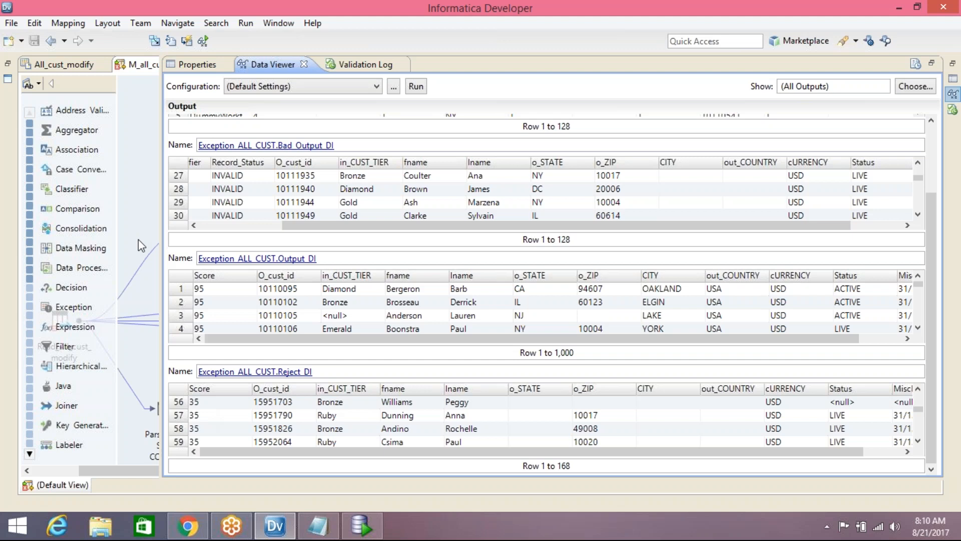
Return to the mapping, move Exception_ALL_CUST closer to the other transformations and widen it, with its bad records output group expanded.
{"action": "left_click", "coordinate": [145, 196]}
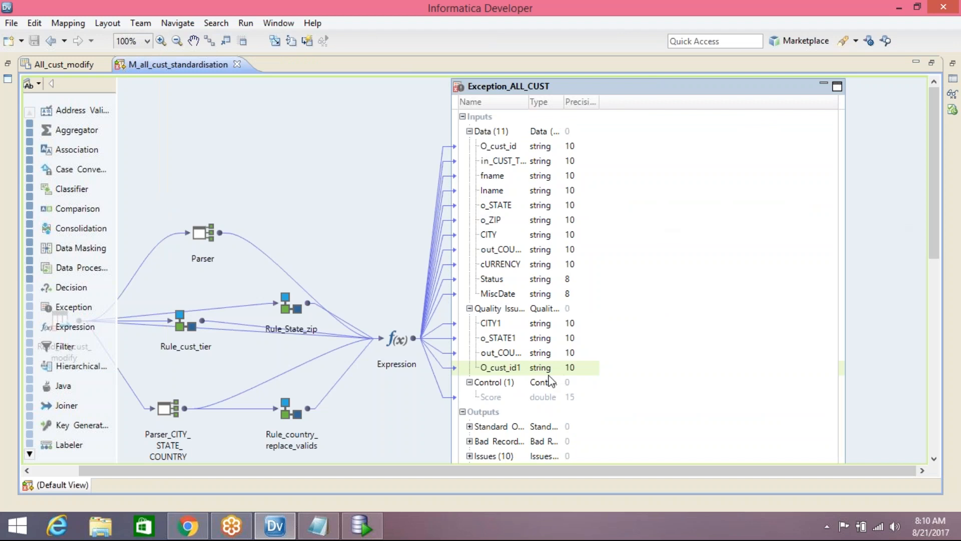
{"action": "left_click_drag", "start_coordinate": [666, 85], "coordinate": [578, 79]}
{"action": "left_click_drag", "start_coordinate": [927, 157], "coordinate": [921, 268]}
{"action": "left_click_drag", "start_coordinate": [936, 202], "coordinate": [922, 290]}
{"action": "left_click", "coordinate": [381, 317]}
{"action": "left_click_drag", "start_coordinate": [756, 200], "coordinate": [838, 206]}
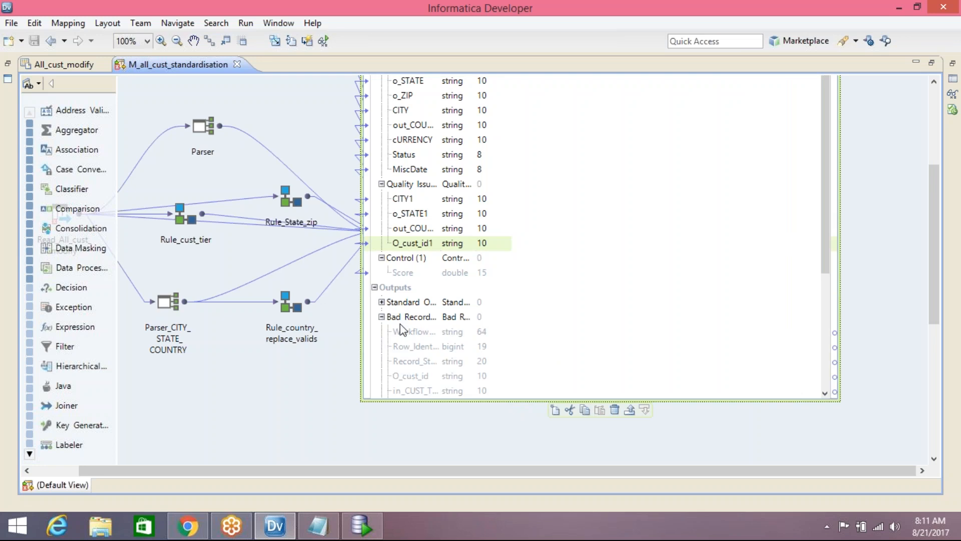
Collapse the bad records output group of Exception_ALL_CUST and expand the rejected records group to examine its ports.
{"action": "left_click", "coordinate": [382, 317]}
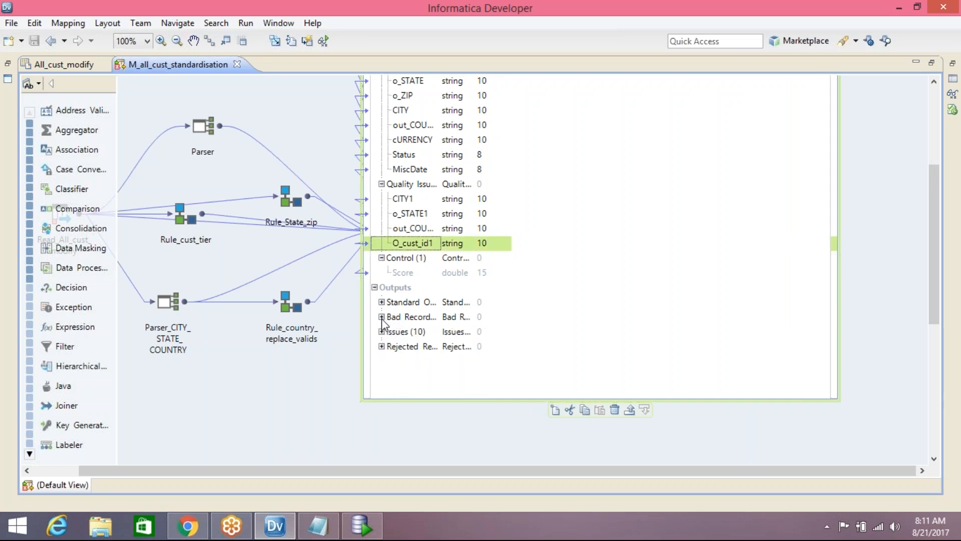
{"action": "left_click", "coordinate": [382, 346]}
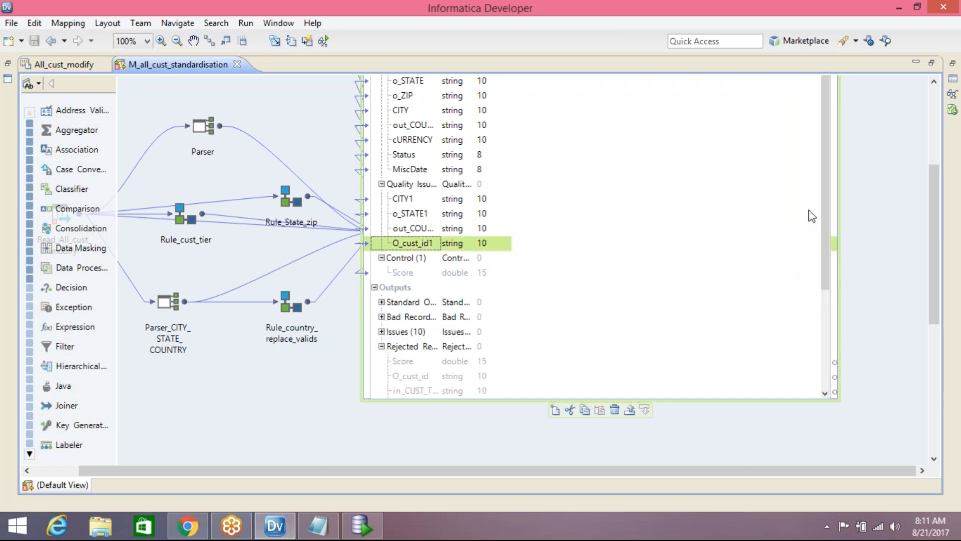
{"action": "left_click_drag", "start_coordinate": [824, 273], "coordinate": [813, 330]}
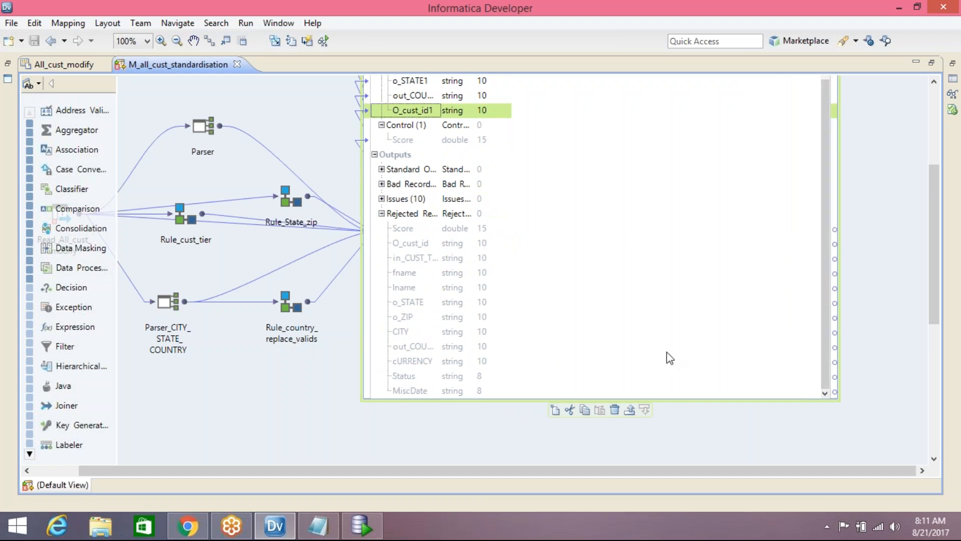
Restore the full workspace layout and start a new relational data object in the Training folder.
{"action": "double_click", "coordinate": [365, 67]}
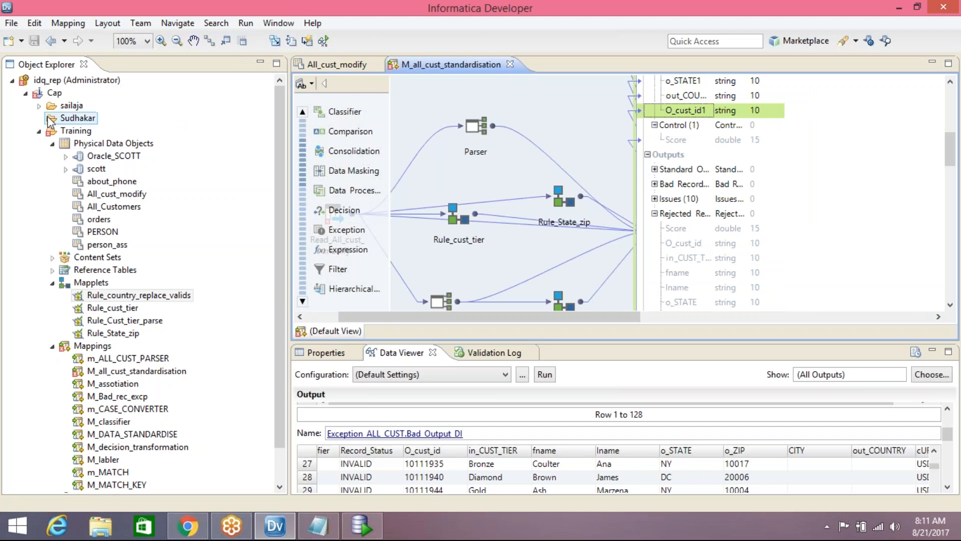
{"action": "left_click", "coordinate": [87, 144]}
{"action": "right_click", "coordinate": [80, 133]}
{"action": "mouse_move", "coordinate": [200, 145]}
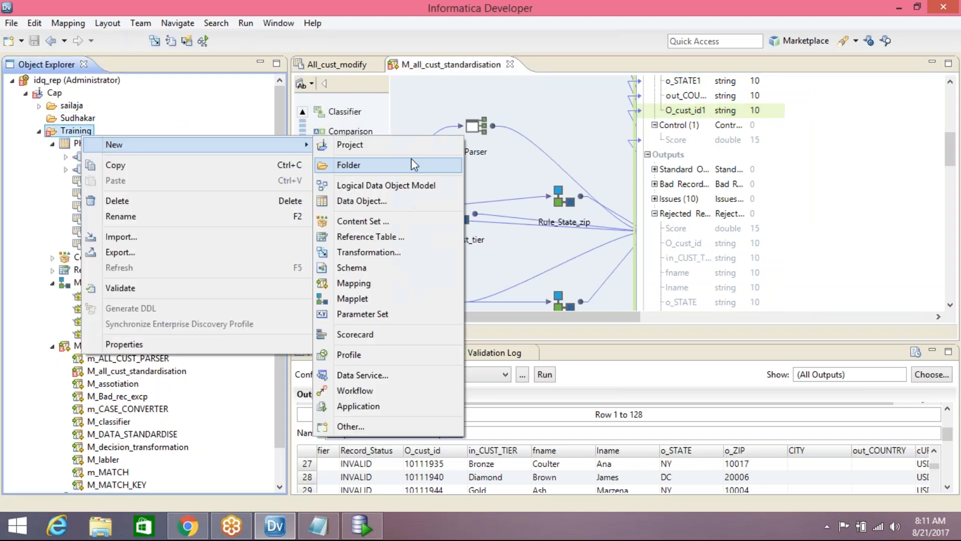
{"action": "left_click", "coordinate": [391, 202]}
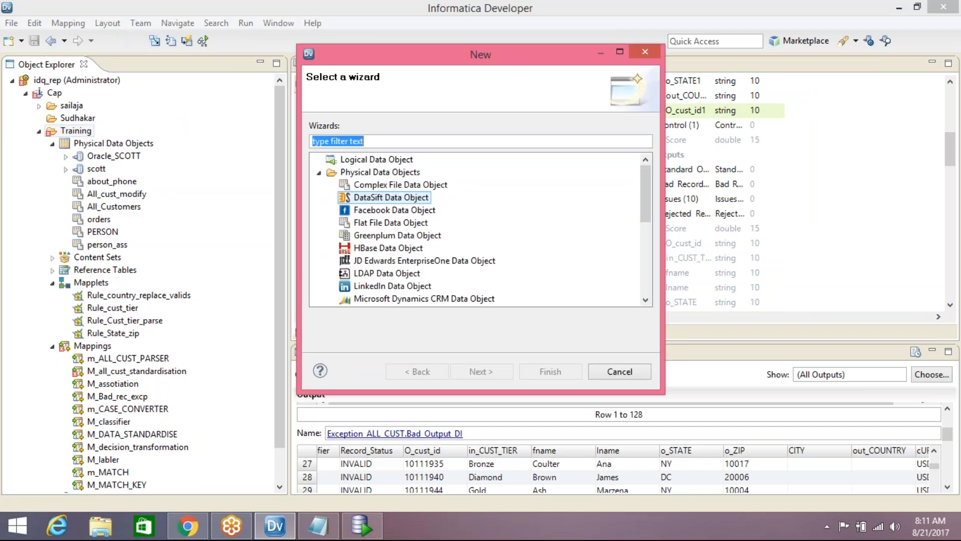
{"action": "type", "text": "REL"}
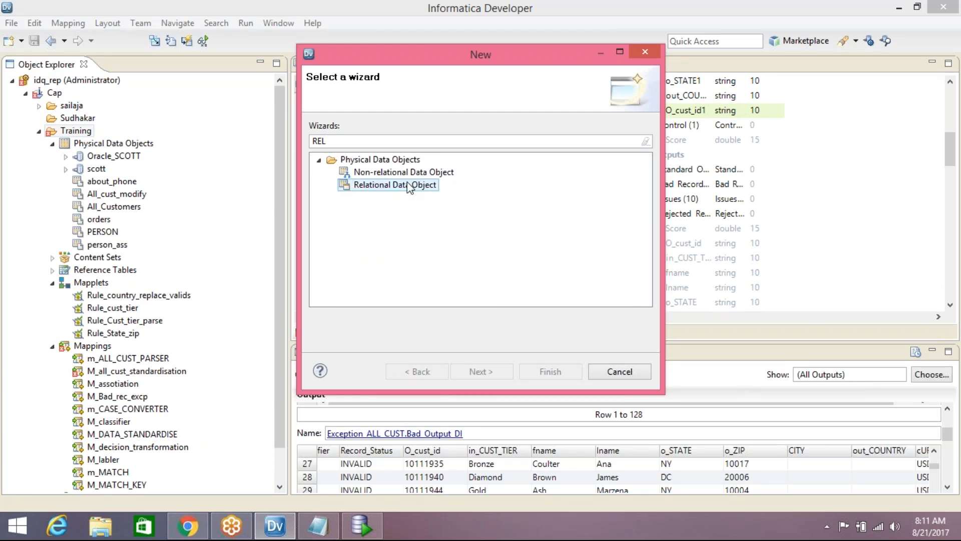
{"action": "left_click", "coordinate": [409, 187]}
{"action": "left_click", "coordinate": [480, 371]}
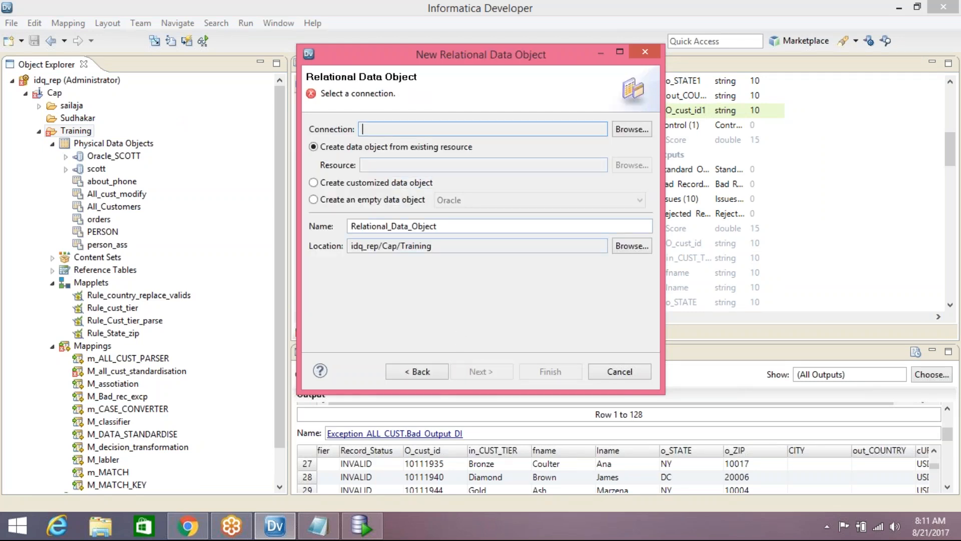
Choose scott as the connection for the new relational data object.
{"action": "left_click", "coordinate": [630, 131]}
{"action": "left_click", "coordinate": [444, 229]}
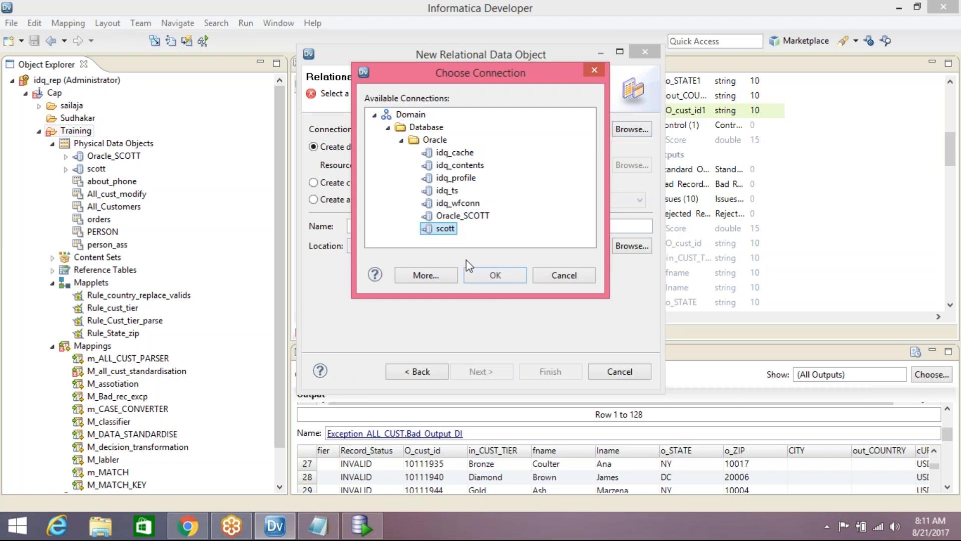
{"action": "left_click", "coordinate": [496, 277]}
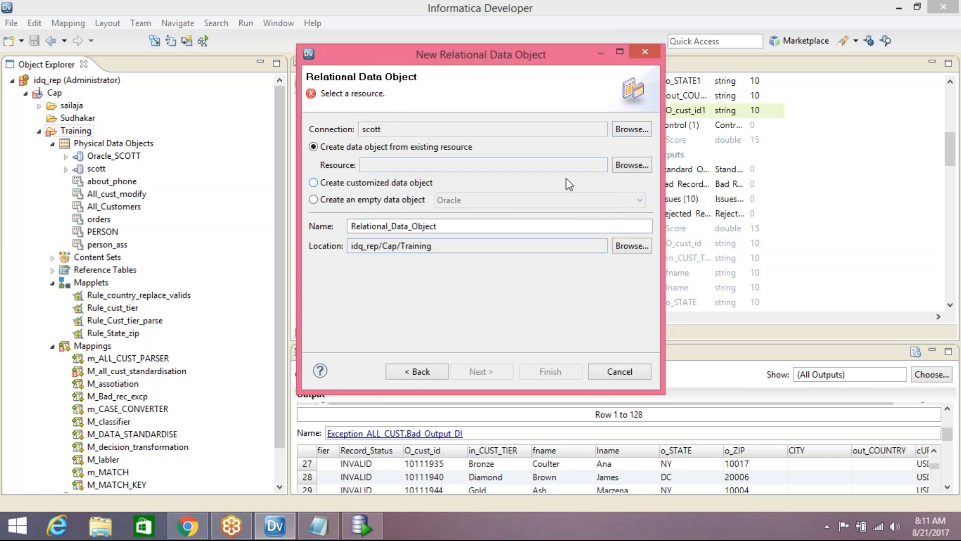
Create data objects from the existing tables ALL_CUST_MODIFY, BAD_ALL_CUST_MODIFY, BAD_ALL_CUST_MODIFY_ISSUE and REJ_ALL_CUST_MODIFY.
{"action": "left_click", "coordinate": [632, 165]}
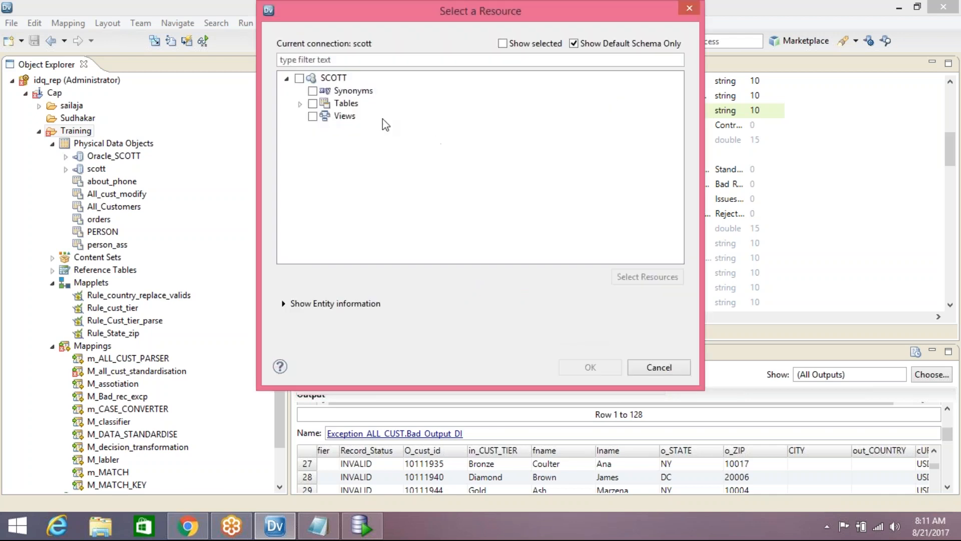
{"action": "left_click", "coordinate": [300, 104]}
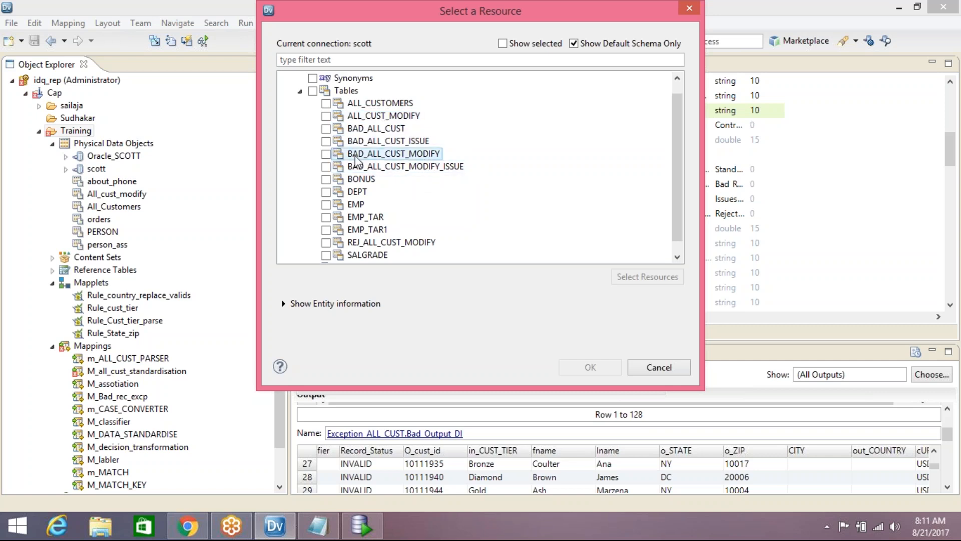
{"action": "left_click", "coordinate": [326, 116]}
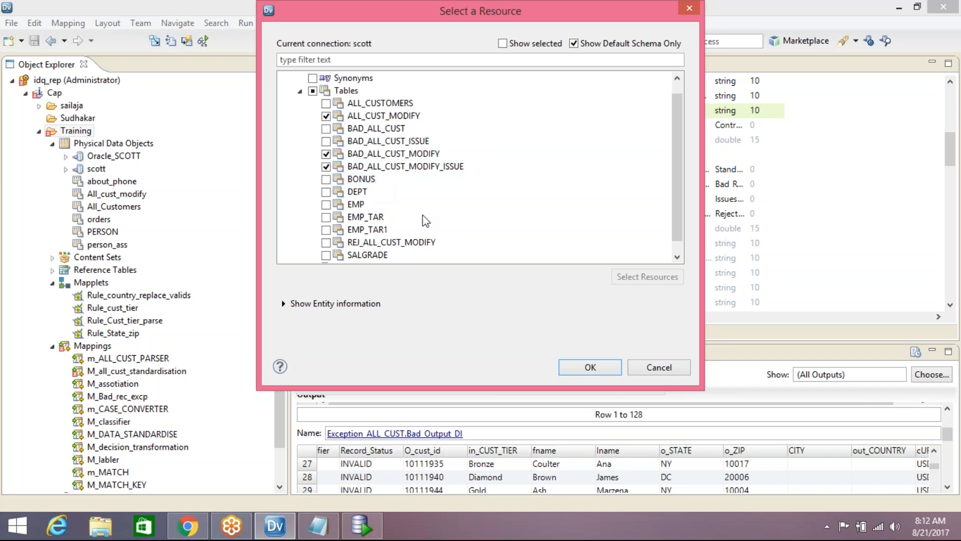
{"action": "scroll", "coordinate": [432, 227], "scroll_direction": "down", "scroll_amount": 1}
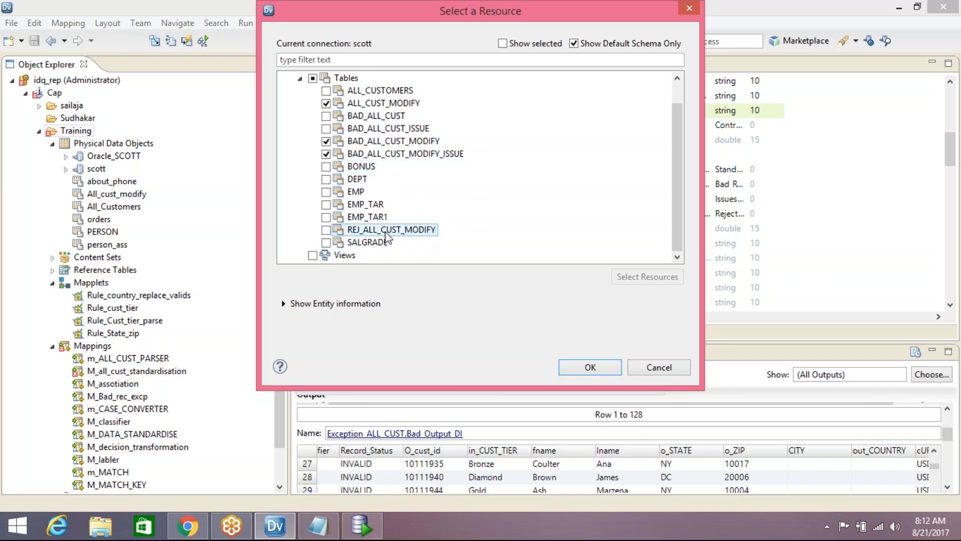
{"action": "left_click", "coordinate": [591, 368]}
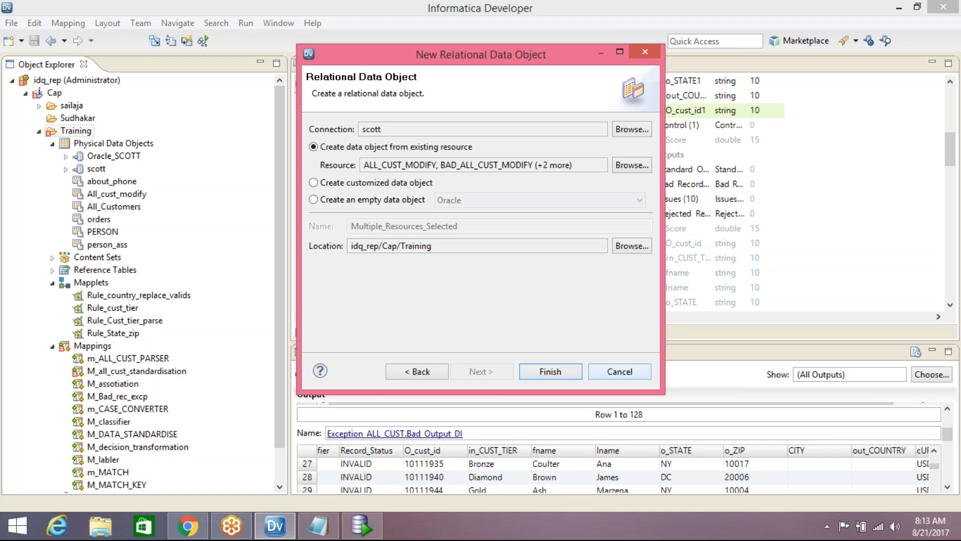
{"action": "left_click", "coordinate": [551, 374]}
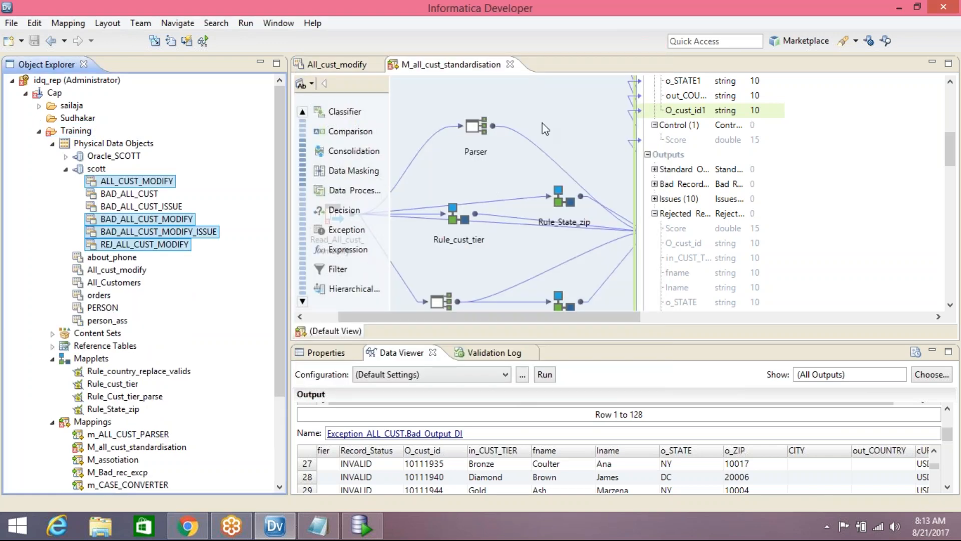
Add REJ_ALL_CUST_MODIFY from scott to M_all_cust_standardisation with Write access.
{"action": "left_click", "coordinate": [554, 119]}
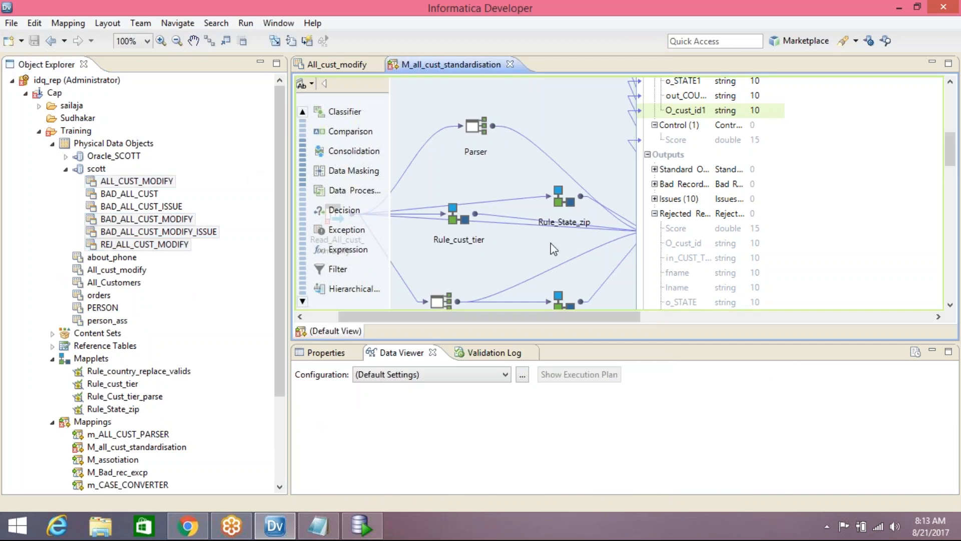
{"action": "left_click", "coordinate": [142, 182]}
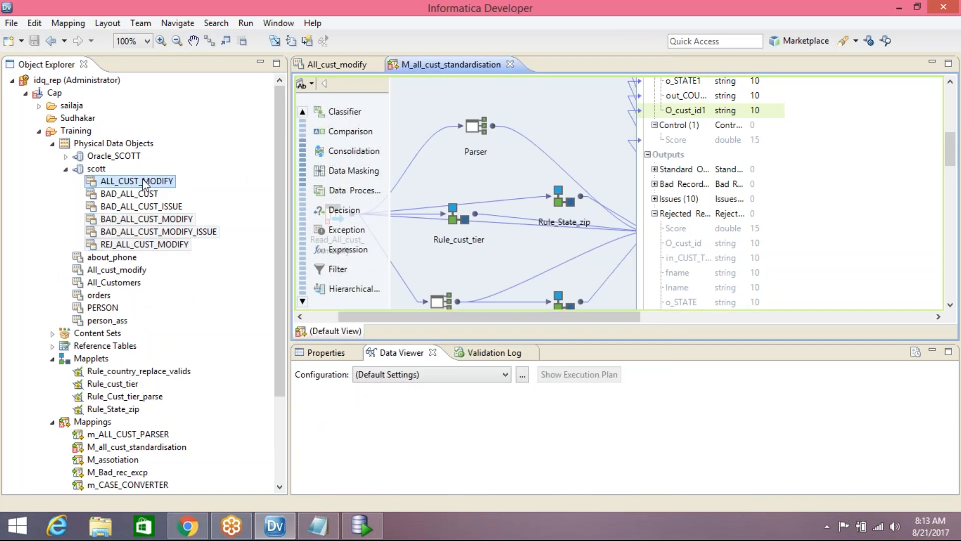
{"action": "left_click", "coordinate": [155, 244]}
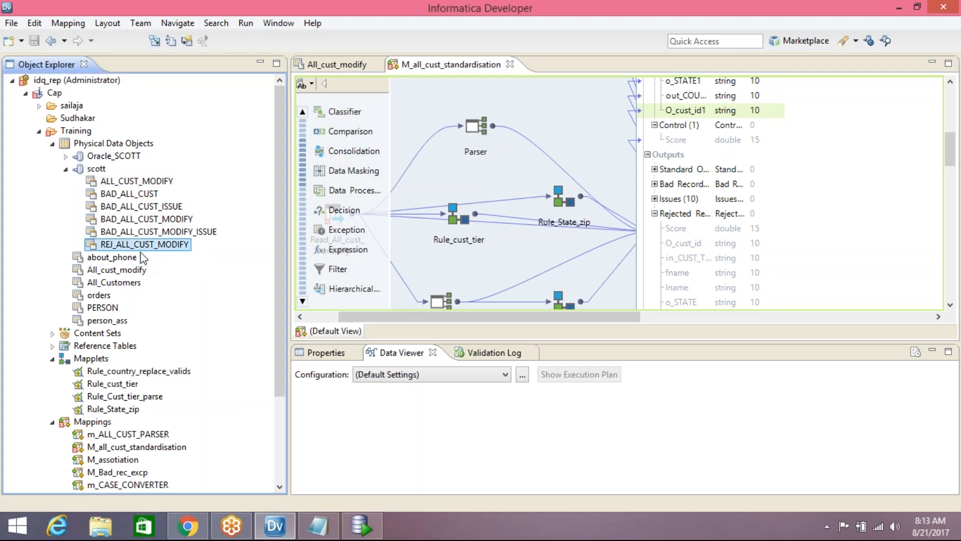
{"action": "left_click_drag", "start_coordinate": [166, 245], "coordinate": [851, 181]}
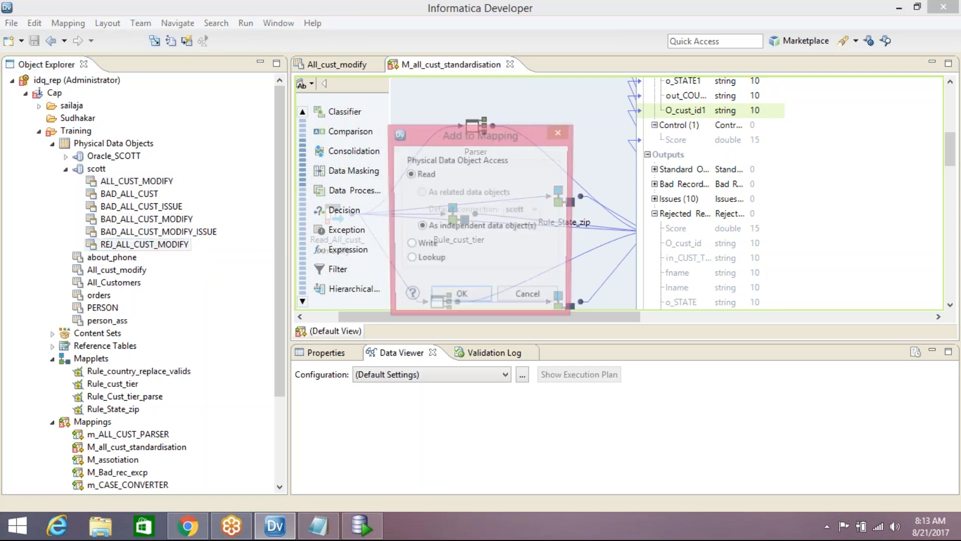
{"action": "left_click", "coordinate": [425, 247]}
{"action": "left_click", "coordinate": [459, 299]}
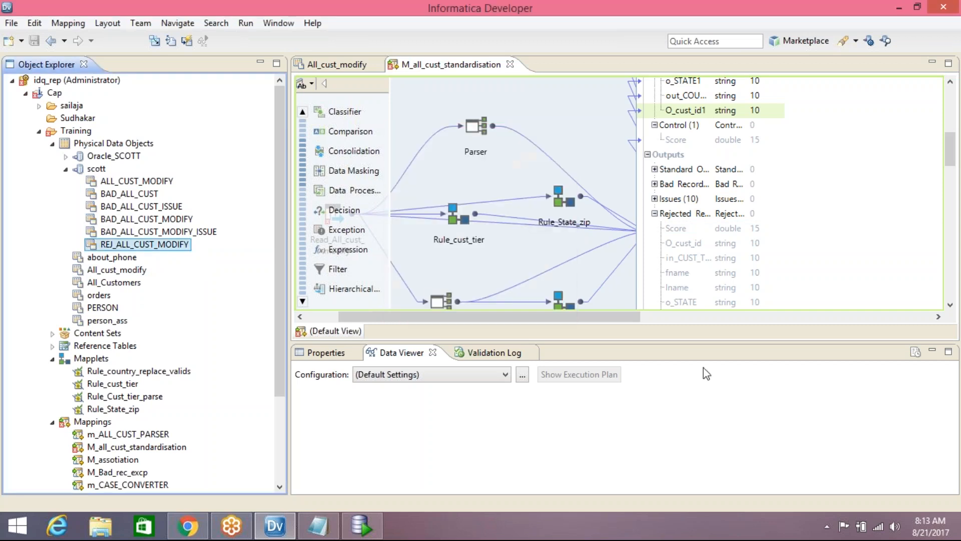
Maximize the mapping editor, place Write_REJ_ALL_CUST_MODIFY beside Exception_ALL_CUST and enlarge it to show all its ports.
{"action": "double_click", "coordinate": [620, 69]}
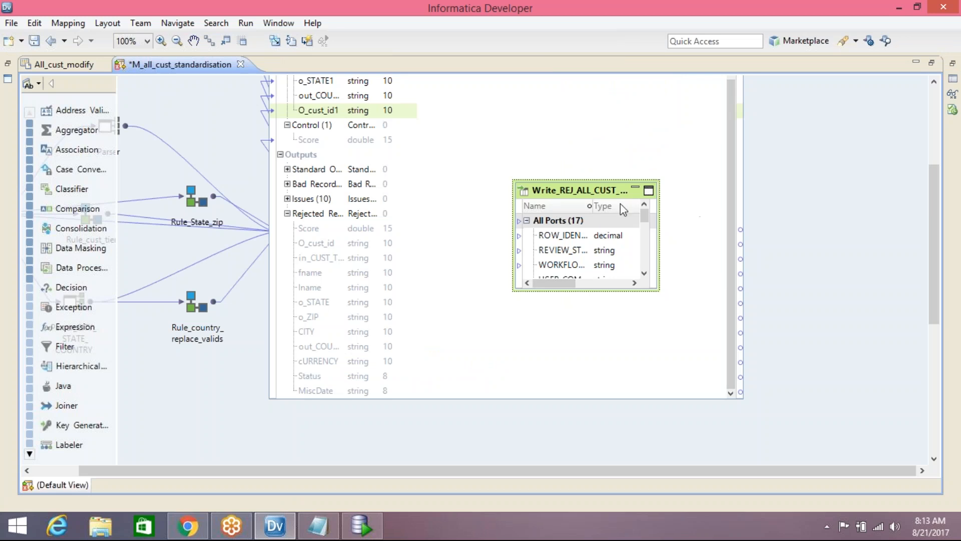
{"action": "left_click_drag", "start_coordinate": [607, 190], "coordinate": [835, 156]}
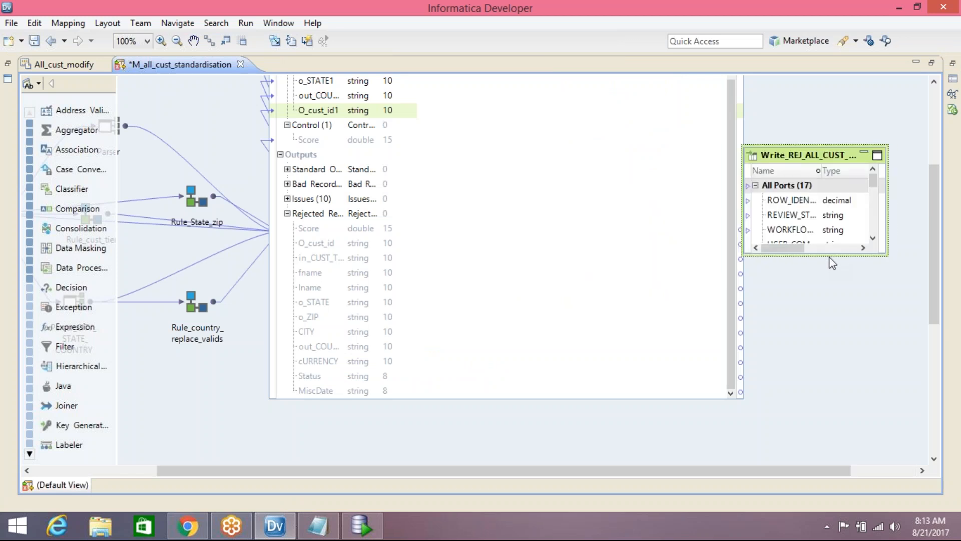
{"action": "left_click_drag", "start_coordinate": [829, 257], "coordinate": [831, 465]}
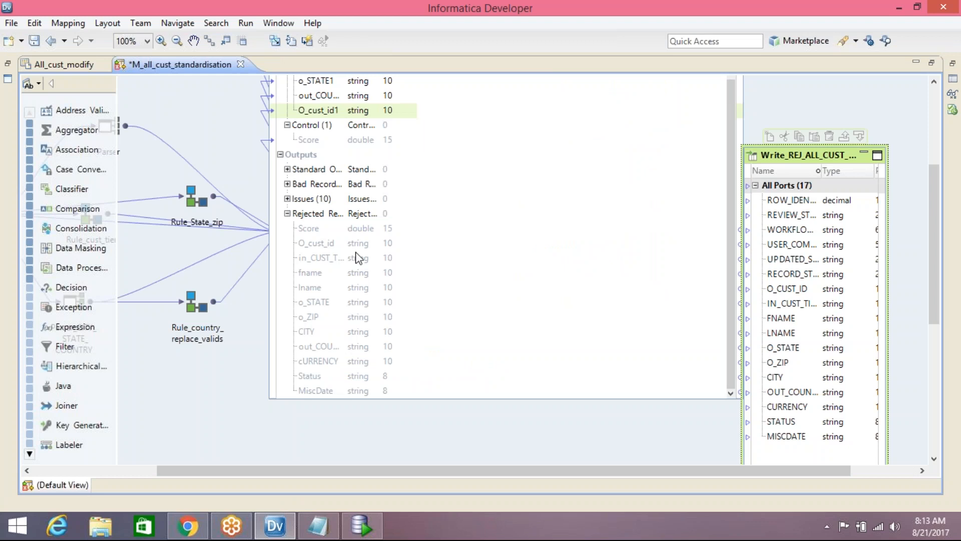
{"action": "scroll", "coordinate": [358, 258], "scroll_direction": "down", "scroll_amount": 3}
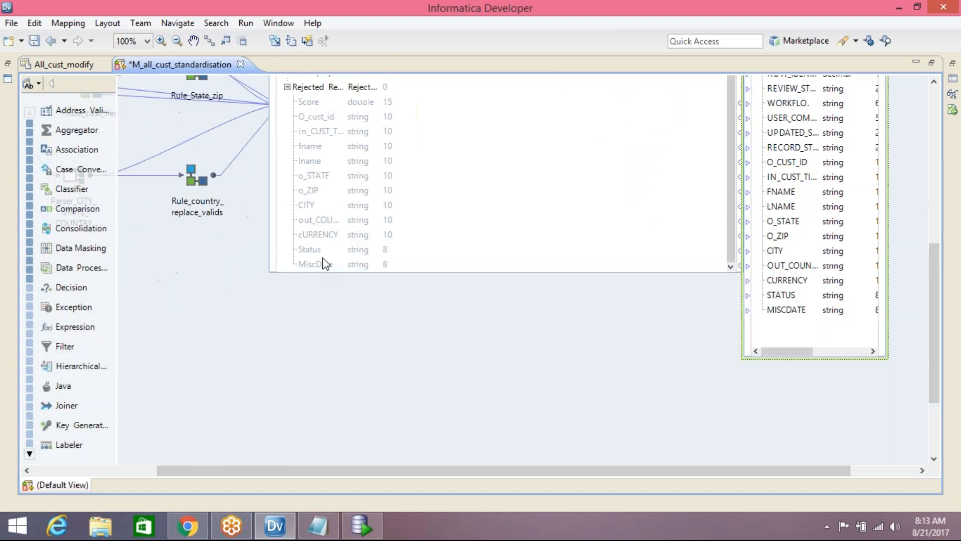
{"action": "scroll", "coordinate": [325, 264], "scroll_direction": "up", "scroll_amount": 3}
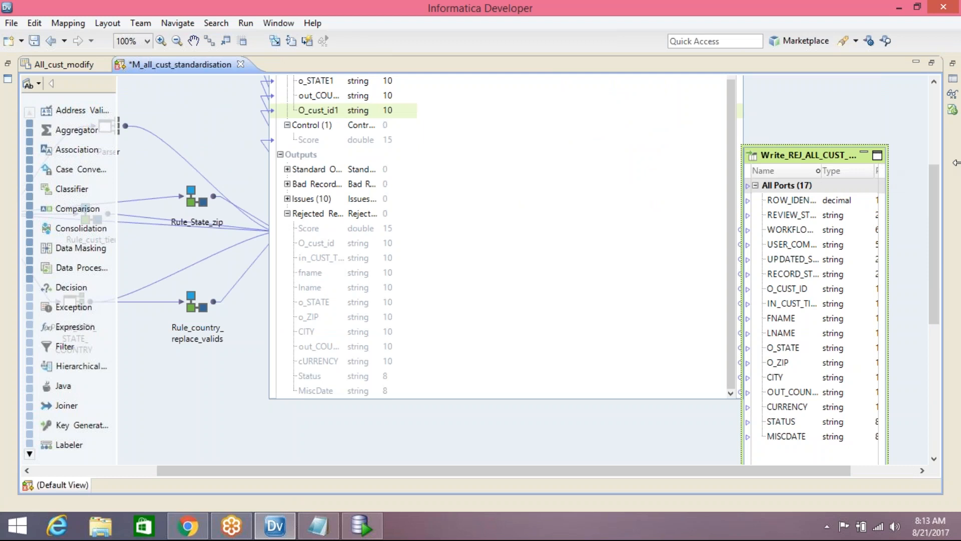
{"action": "left_click_drag", "start_coordinate": [888, 163], "coordinate": [957, 163]}
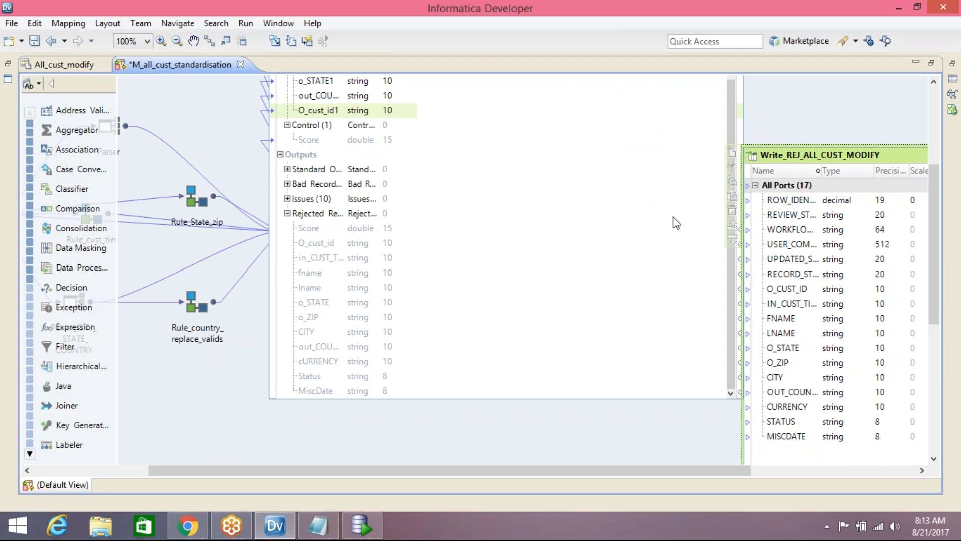
Link the rejected records port O_cust_id to the target's O_CUST_ID, widen its Name column and move the target further from Exception_ALL_CUST.
{"action": "left_click_drag", "start_coordinate": [314, 245], "coordinate": [783, 289]}
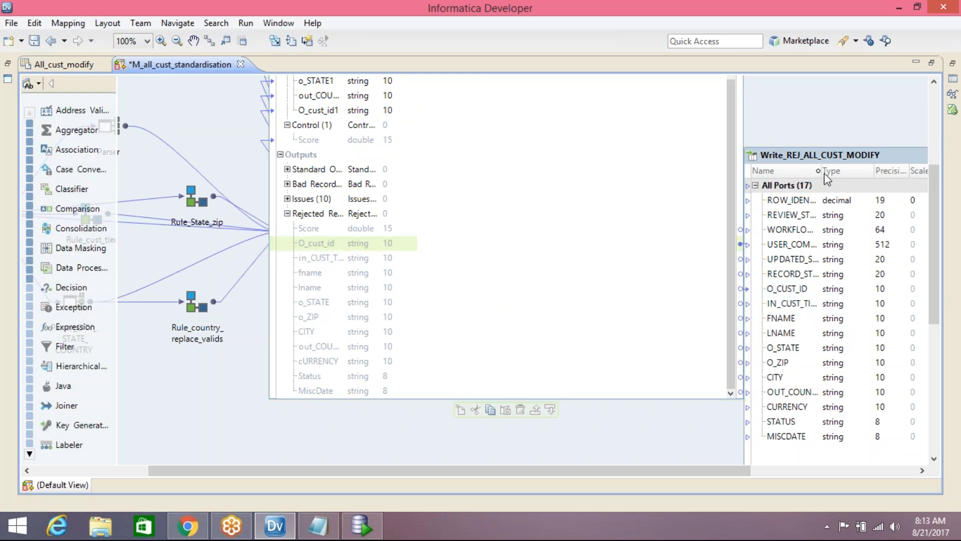
{"action": "left_click_drag", "start_coordinate": [820, 171], "coordinate": [881, 170]}
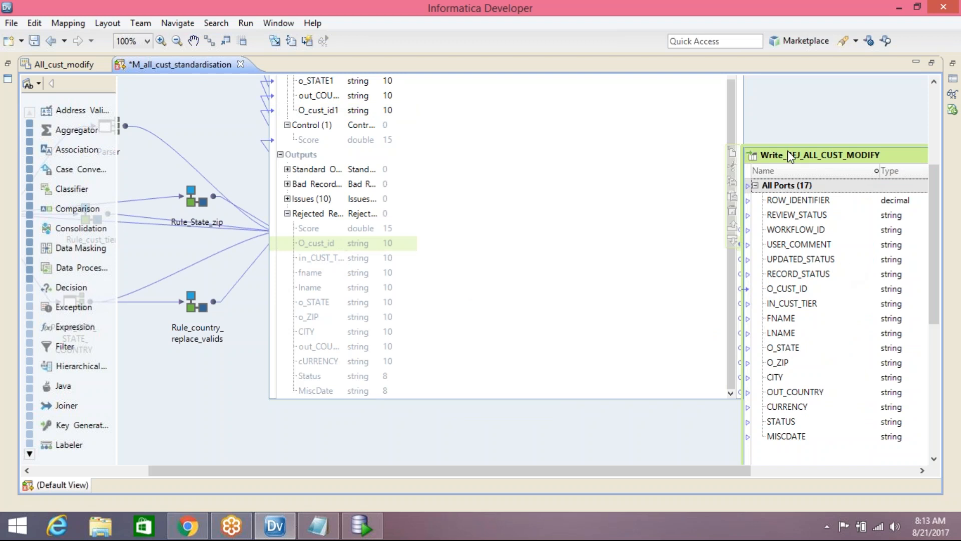
{"action": "left_click_drag", "start_coordinate": [788, 155], "coordinate": [841, 155]}
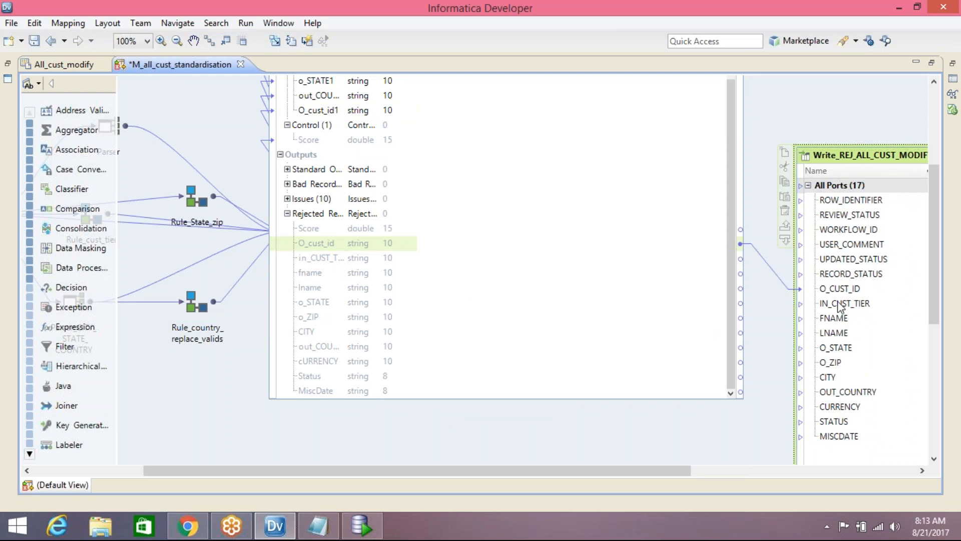
Link the rejected records ports in_CUST_TIER, fname, lname and o_STATE to the matching ports of Write_REJ_ALL_CUST_MODIFY.
{"action": "left_click", "coordinate": [320, 259]}
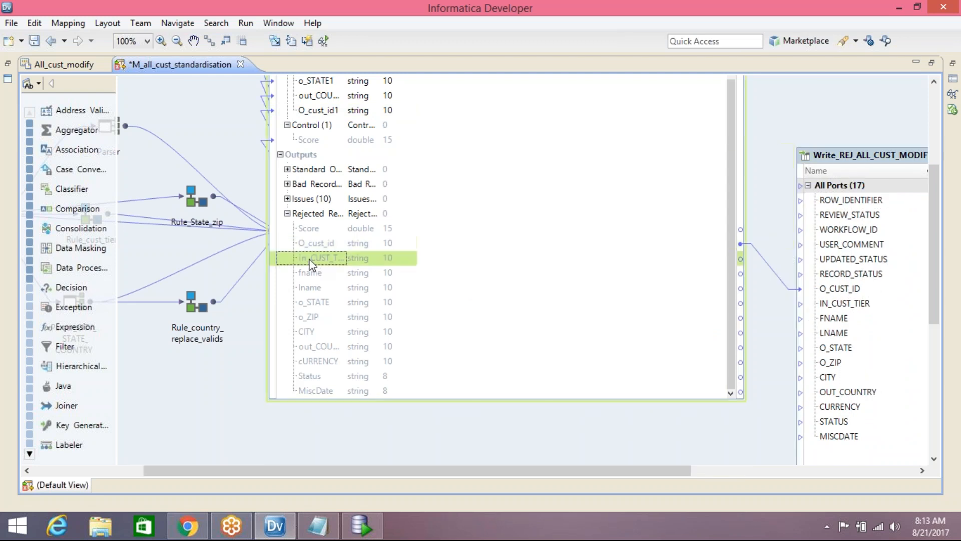
{"action": "left_click_drag", "start_coordinate": [361, 257], "coordinate": [847, 305]}
{"action": "left_click_drag", "start_coordinate": [319, 279], "coordinate": [842, 319]}
{"action": "left_click_drag", "start_coordinate": [314, 292], "coordinate": [834, 332]}
{"action": "left_click_drag", "start_coordinate": [315, 303], "coordinate": [847, 347]}
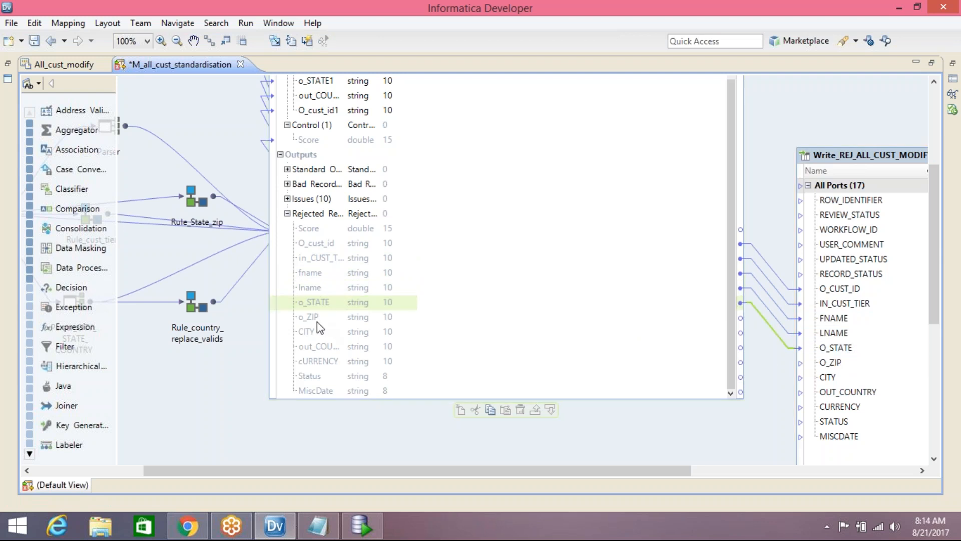
Link the rejected records ports o_ZIP, CITY, out_COUNTRY, cURRENCY, Status and MiscDate to the matching ports of Write_REJ_ALL_CUST_MODIFY.
{"action": "left_click_drag", "start_coordinate": [308, 317], "coordinate": [832, 362]}
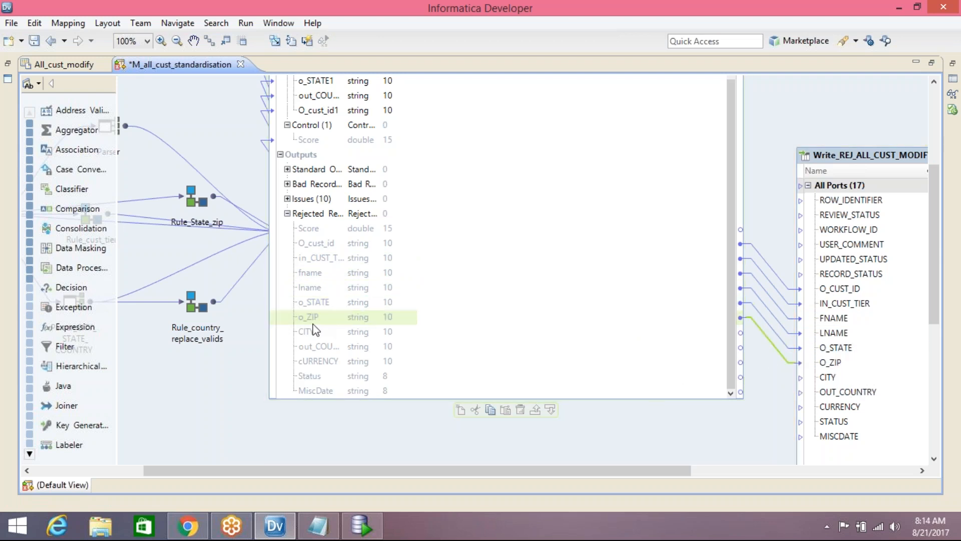
{"action": "left_click_drag", "start_coordinate": [308, 335], "coordinate": [828, 377]}
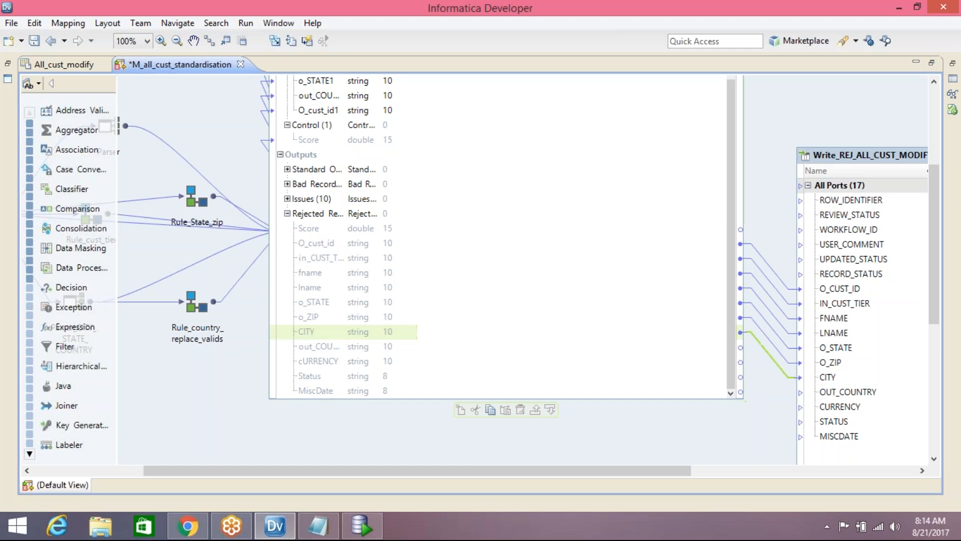
{"action": "left_click_drag", "start_coordinate": [333, 353], "coordinate": [850, 394]}
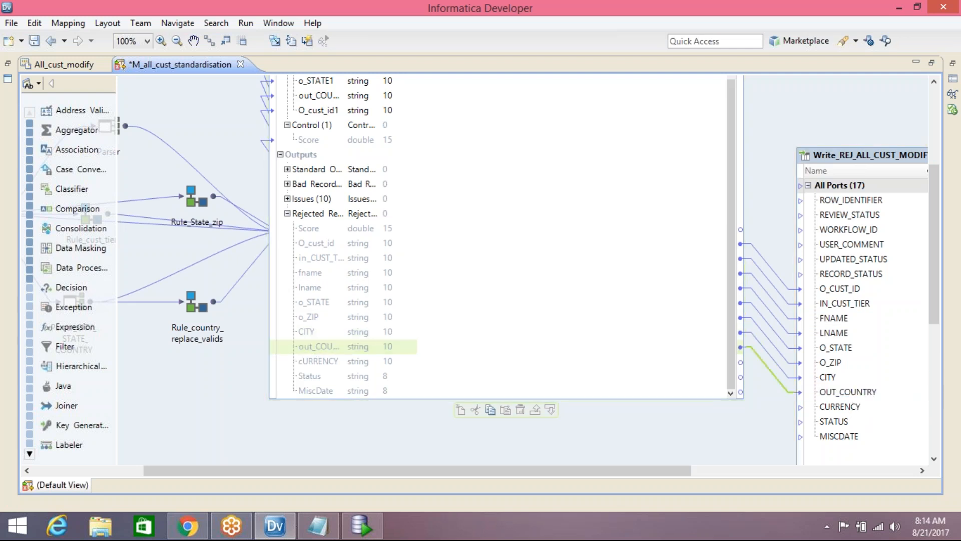
{"action": "left_click_drag", "start_coordinate": [648, 420], "coordinate": [834, 407]}
{"action": "left_click_drag", "start_coordinate": [313, 378], "coordinate": [834, 420]}
{"action": "left_click_drag", "start_coordinate": [317, 391], "coordinate": [848, 418]}
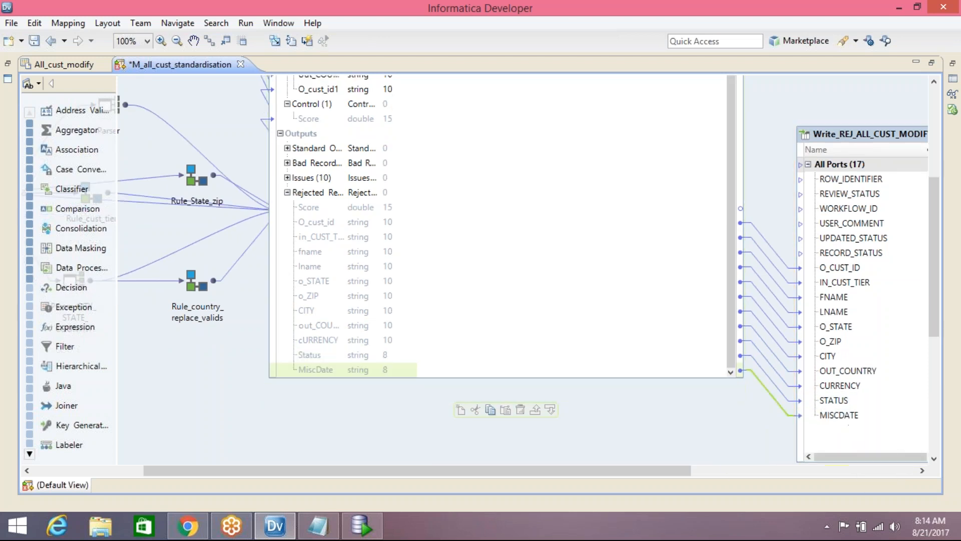
Link the rejected records port Score to ROW_IDENTIFIER of Write_REJ_ALL_CUST_MODIFY and save the mapping.
{"action": "left_click", "coordinate": [329, 210]}
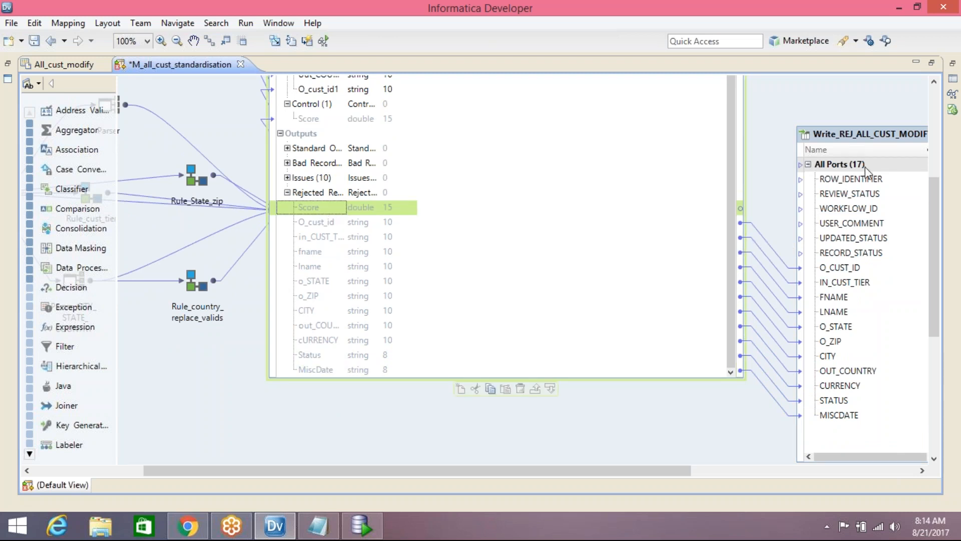
{"action": "left_click_drag", "start_coordinate": [636, 470], "coordinate": [760, 468]}
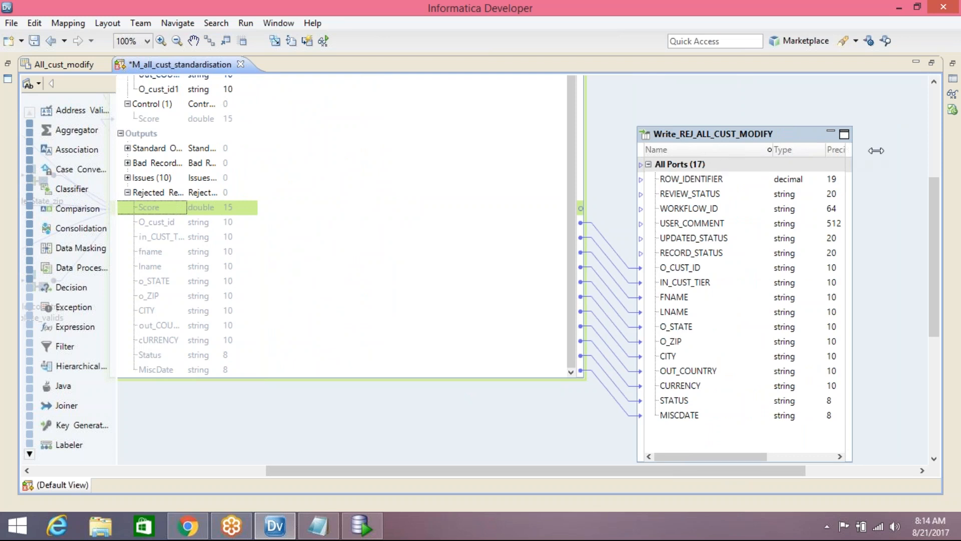
{"action": "left_click_drag", "start_coordinate": [852, 149], "coordinate": [894, 149]}
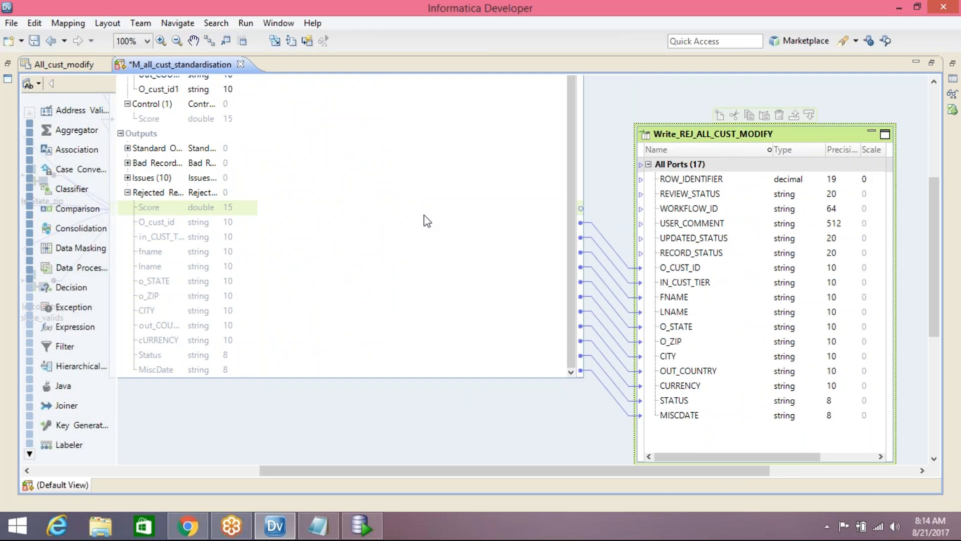
{"action": "left_click", "coordinate": [696, 180]}
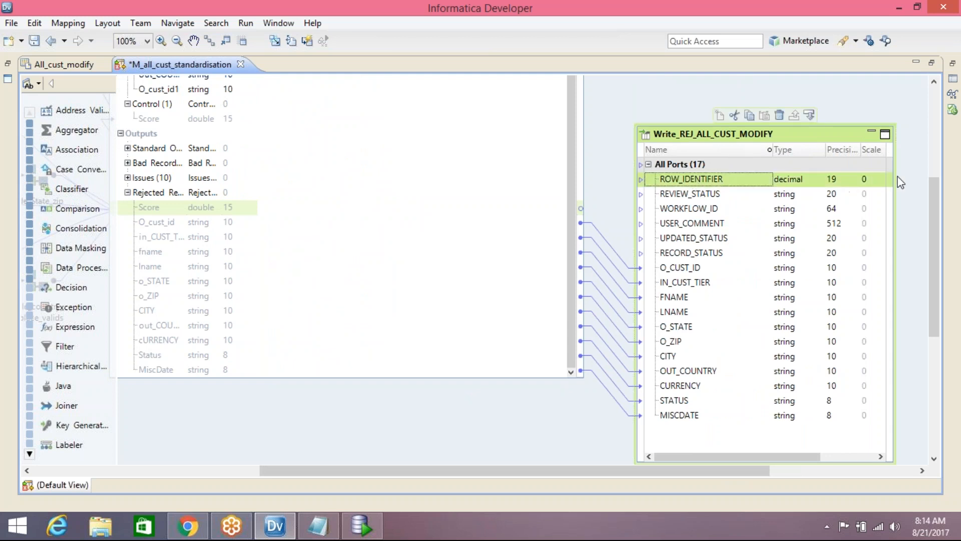
{"action": "left_click_drag", "start_coordinate": [159, 210], "coordinate": [691, 179]}
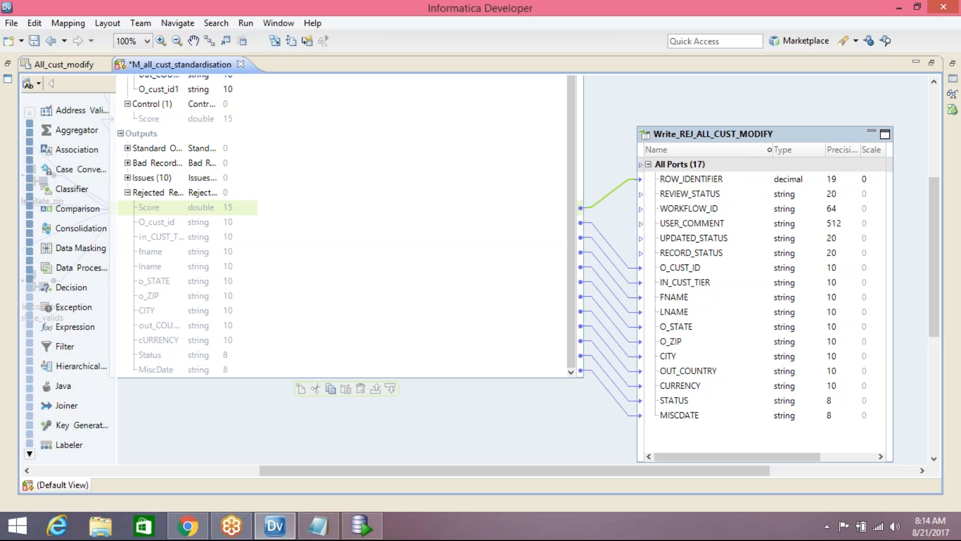
{"action": "key", "text": "ctrl+s"}
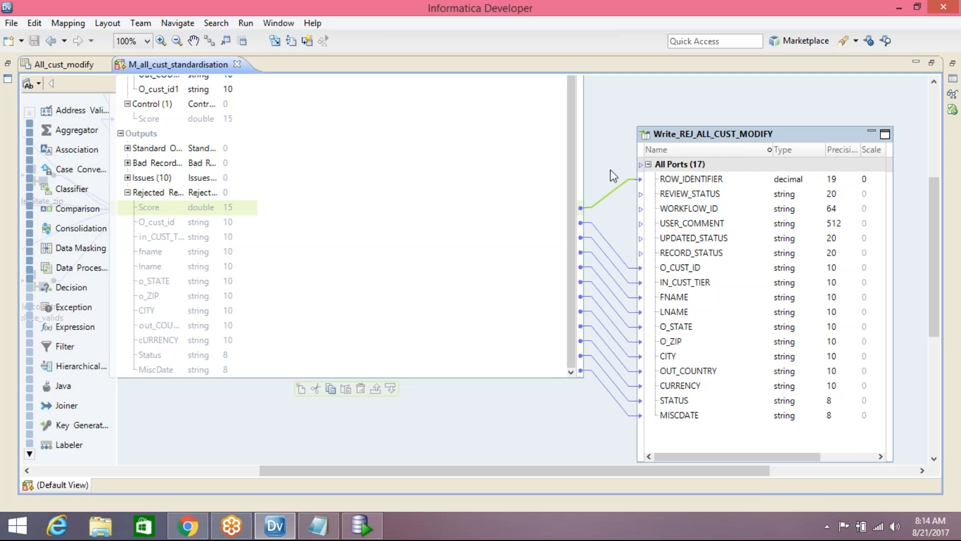
Reduce Write_REJ_ALL_CUST_MODIFY to an icon, move it lower and collapse the rejected records group of Exception_ALL_CUST.
{"action": "left_click", "coordinate": [872, 132]}
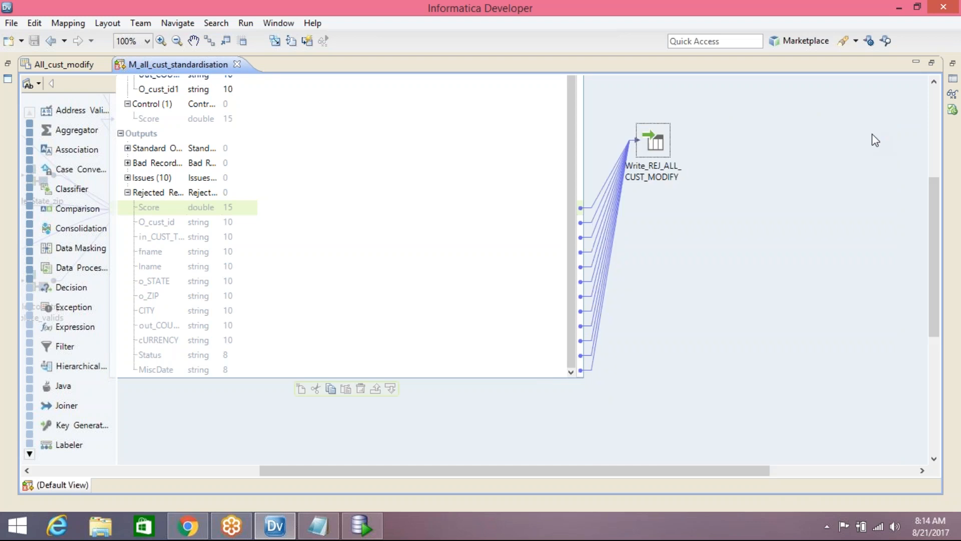
{"action": "left_click_drag", "start_coordinate": [657, 144], "coordinate": [727, 282]}
{"action": "left_click_drag", "start_coordinate": [934, 238], "coordinate": [940, 148]}
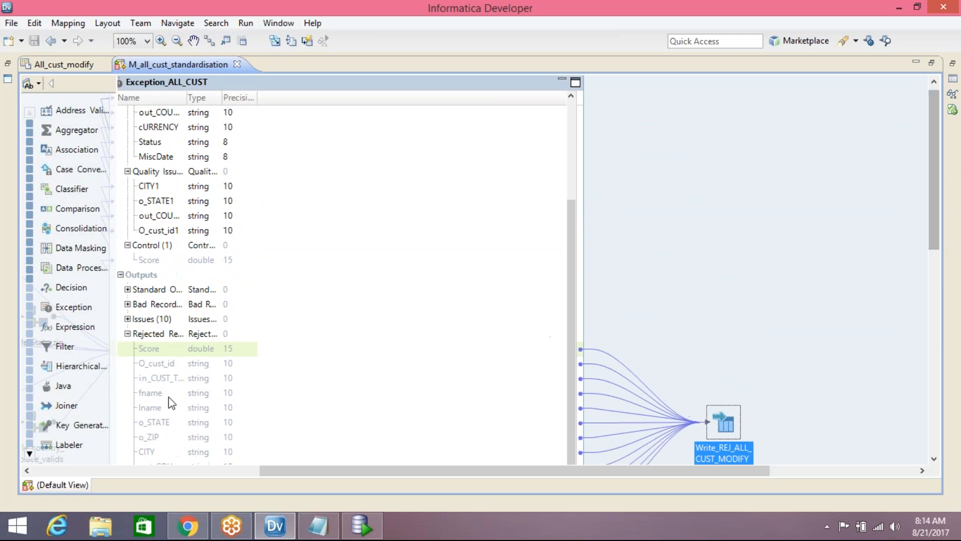
{"action": "left_click", "coordinate": [128, 334]}
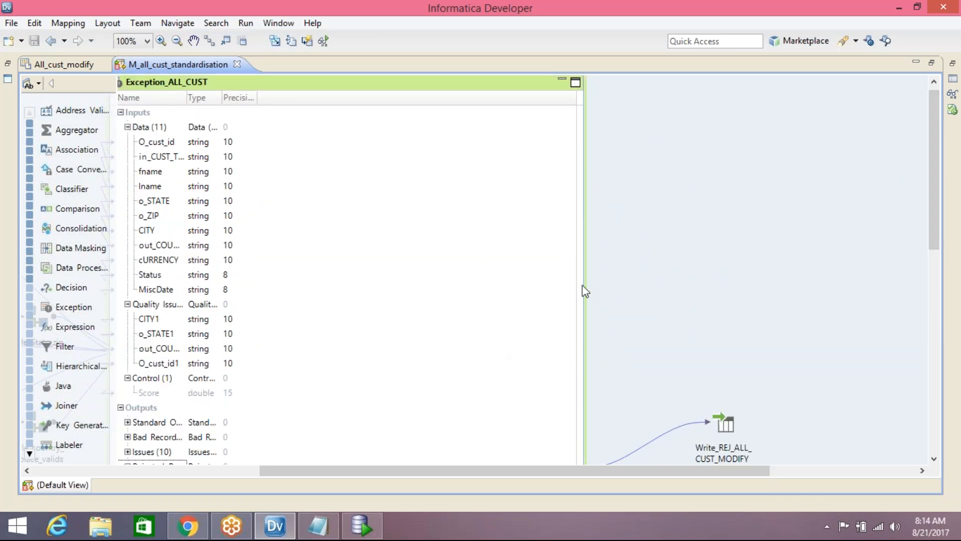
Expand the Issues output group of Exception_ALL_CUST and move Write_REJ_ALL_CUST_MODIFY down to free space beside its ports.
{"action": "scroll", "coordinate": [499, 356], "scroll_direction": "down", "scroll_amount": 2}
{"action": "left_click_drag", "start_coordinate": [934, 200], "coordinate": [940, 295]}
{"action": "left_click", "coordinate": [128, 251]}
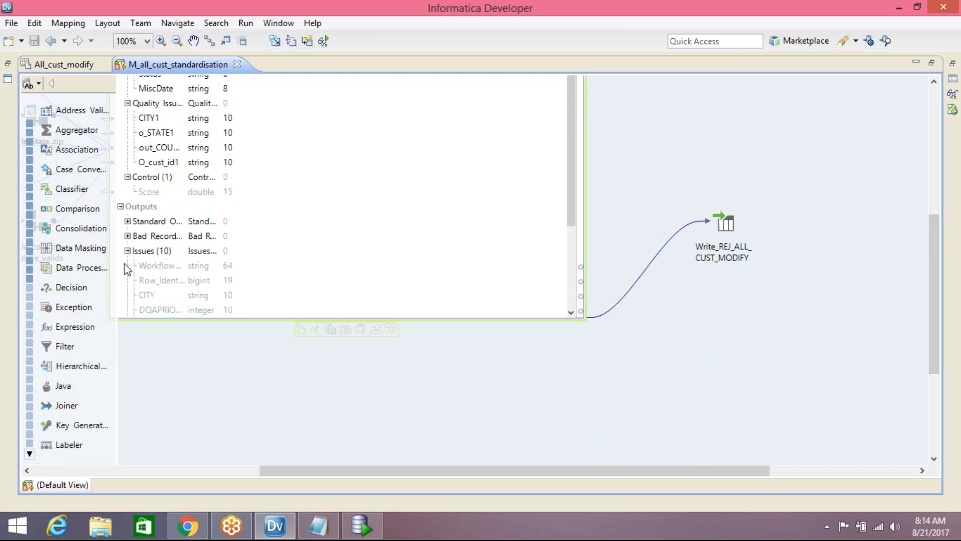
{"action": "left_click_drag", "start_coordinate": [575, 164], "coordinate": [578, 267]}
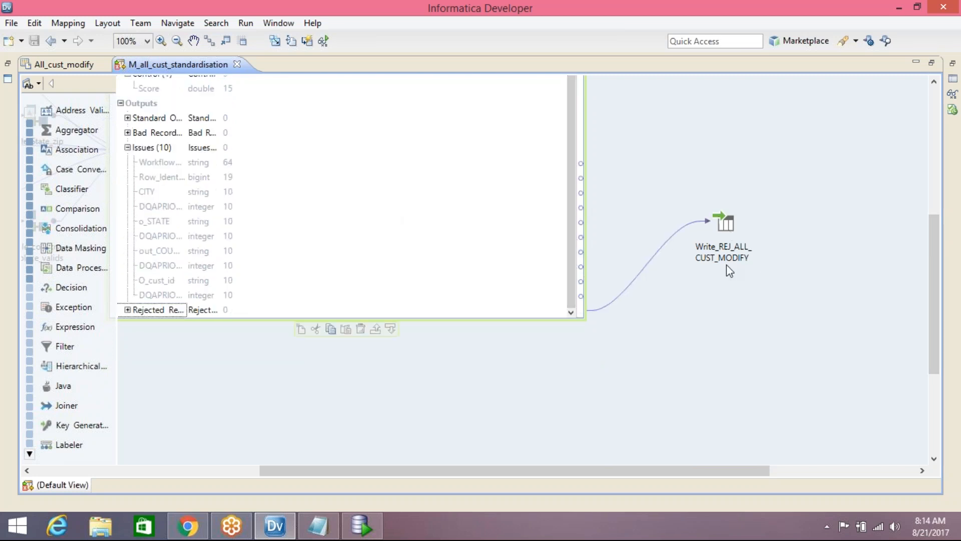
{"action": "left_click_drag", "start_coordinate": [726, 227], "coordinate": [707, 349]}
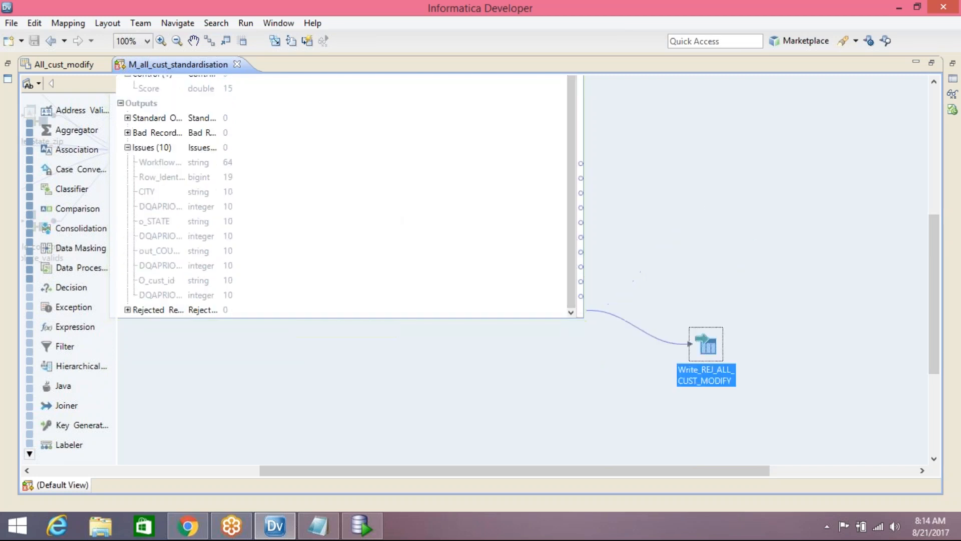
Add BAD_ALL_CUST_MODIFY_ISSUE from the scott data objects to the mapping as a Write object.
{"action": "double_click", "coordinate": [621, 65]}
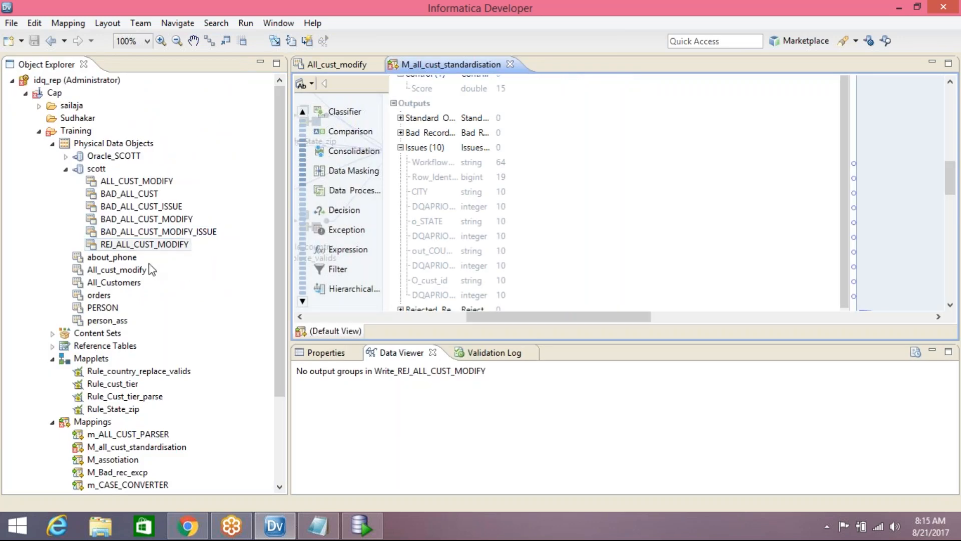
{"action": "left_click", "coordinate": [138, 233]}
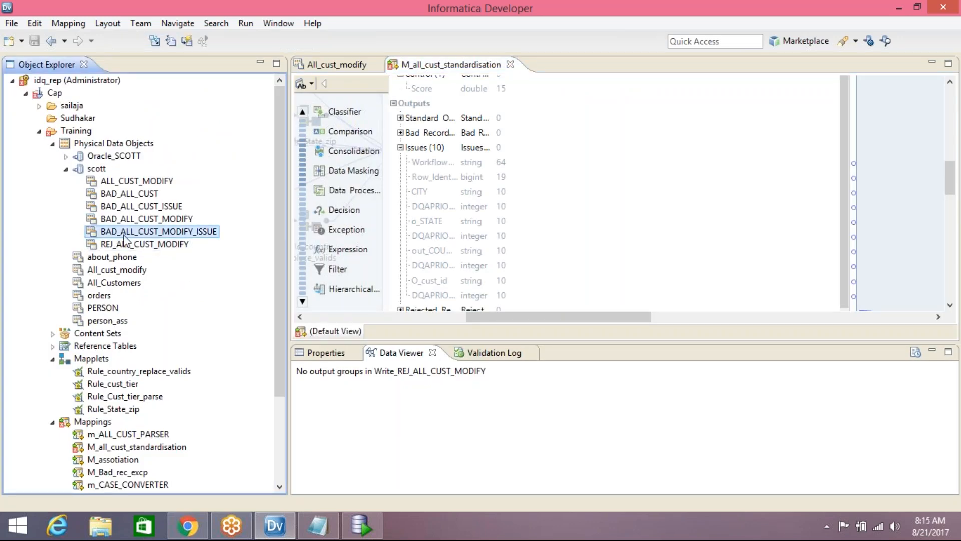
{"action": "left_click_drag", "start_coordinate": [126, 242], "coordinate": [879, 166]}
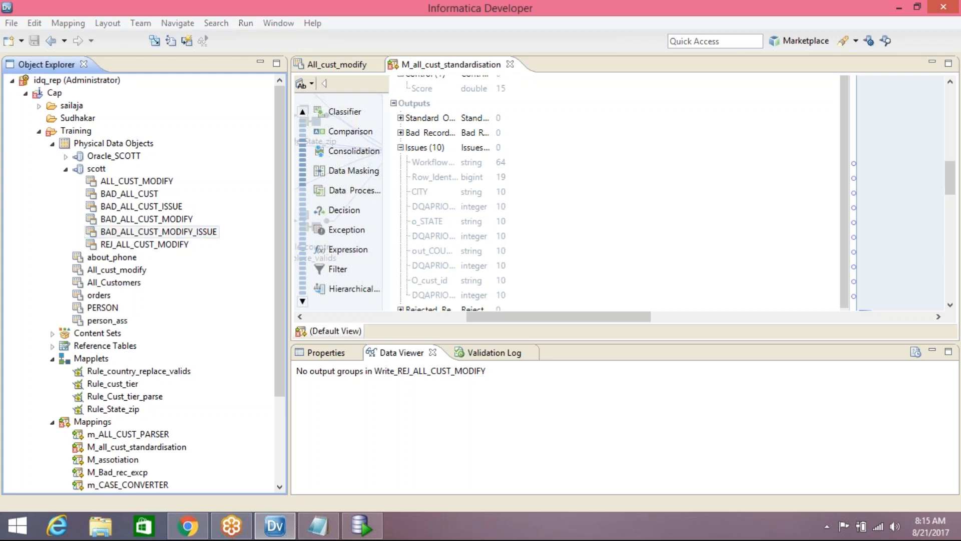
{"action": "left_click", "coordinate": [410, 245]}
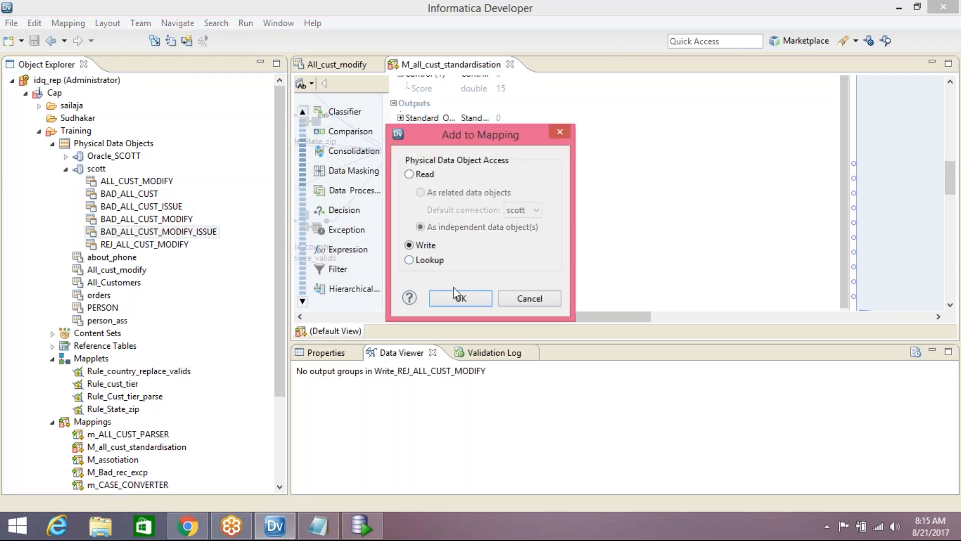
{"action": "left_click", "coordinate": [460, 298]}
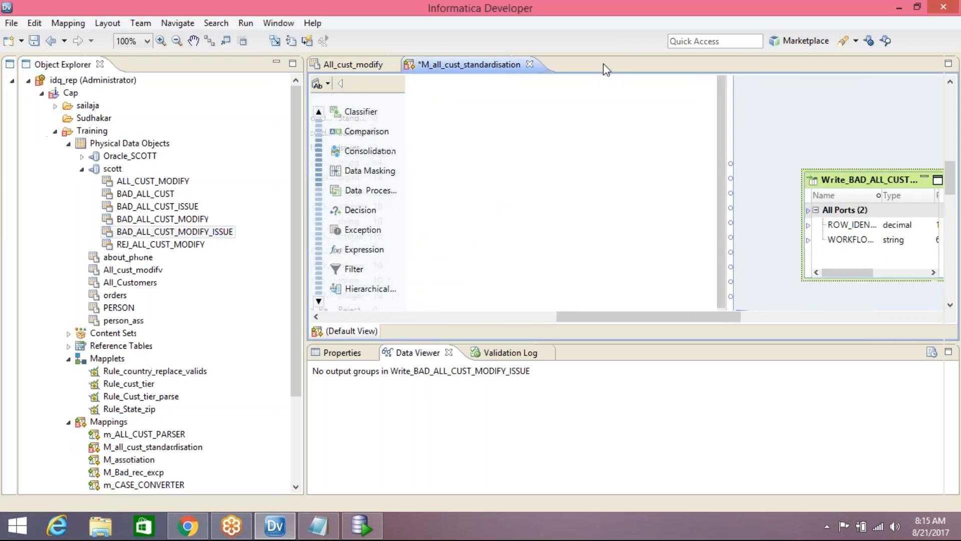
Enlarge Write_BAD_ALL_CUST_MODIFY_ISSUE above the rejected records target and widen its name column to show the full port names.
{"action": "double_click", "coordinate": [603, 64]}
{"action": "left_click_drag", "start_coordinate": [560, 169], "coordinate": [573, 82]}
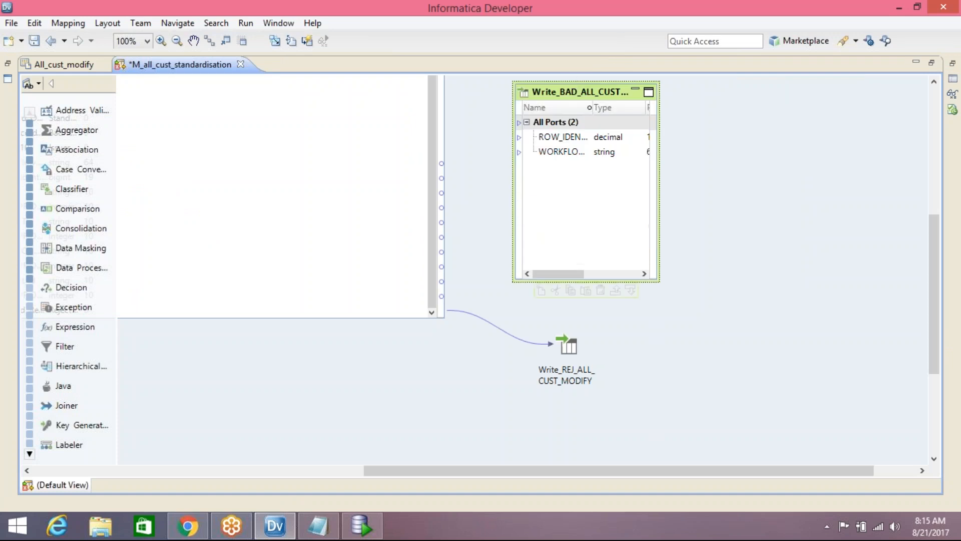
{"action": "left_click_drag", "start_coordinate": [663, 141], "coordinate": [752, 125]}
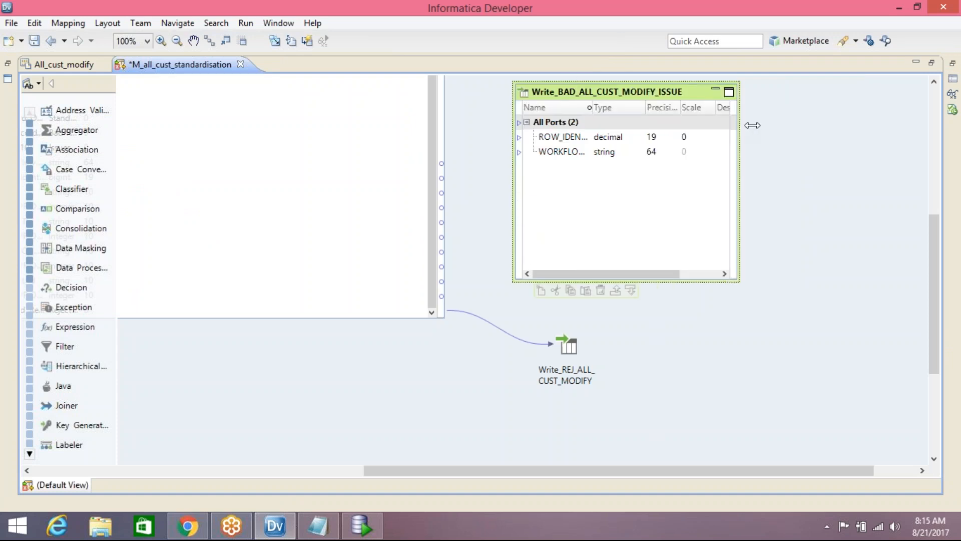
{"action": "left_click_drag", "start_coordinate": [564, 473], "coordinate": [341, 474]}
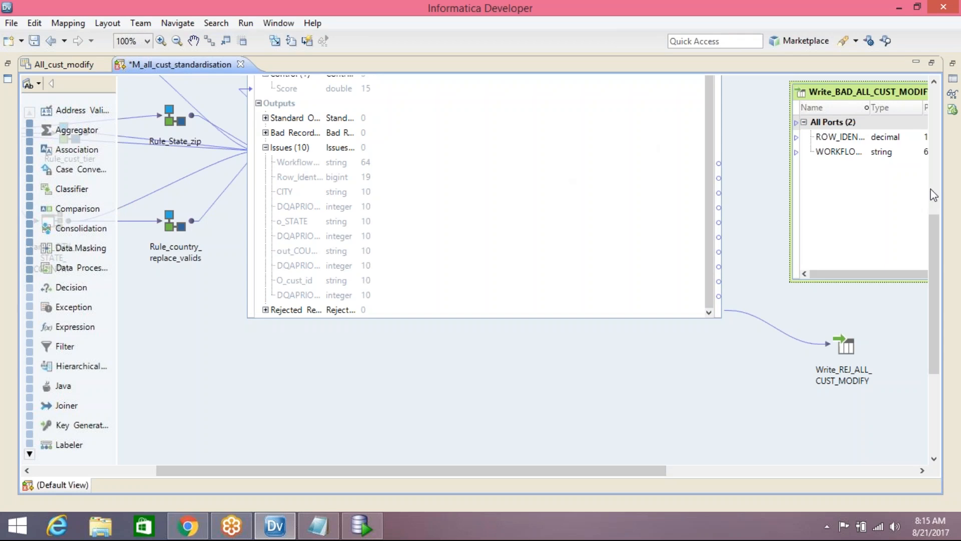
{"action": "left_click_drag", "start_coordinate": [868, 108], "coordinate": [906, 107]}
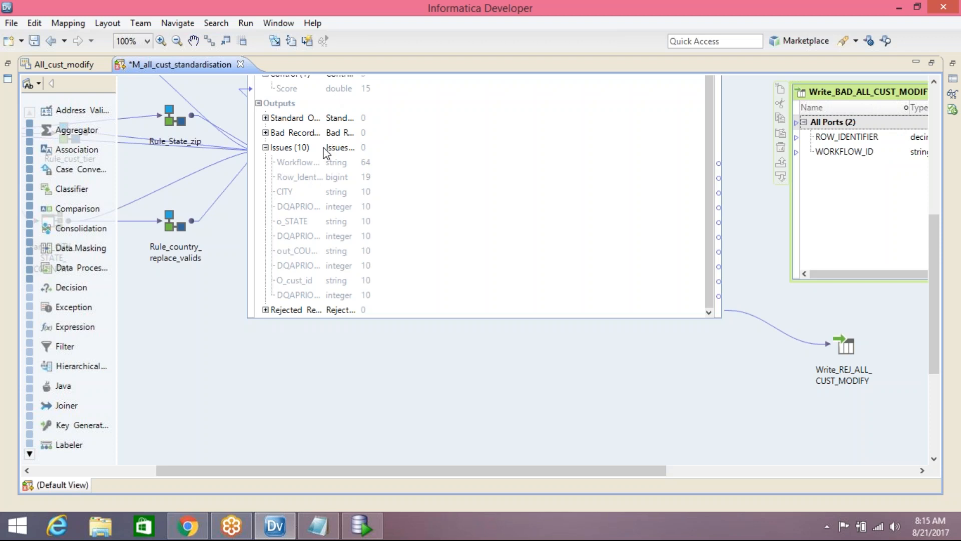
Link the Issues ports Row_Identifier and Workflow_ID to ROW_IDENTIFIER and WORKFLOW_ID of Write_BAD_ALL_CUST_MODIFY_ISSUE and save the mapping.
{"action": "left_click_drag", "start_coordinate": [306, 178], "coordinate": [849, 137]}
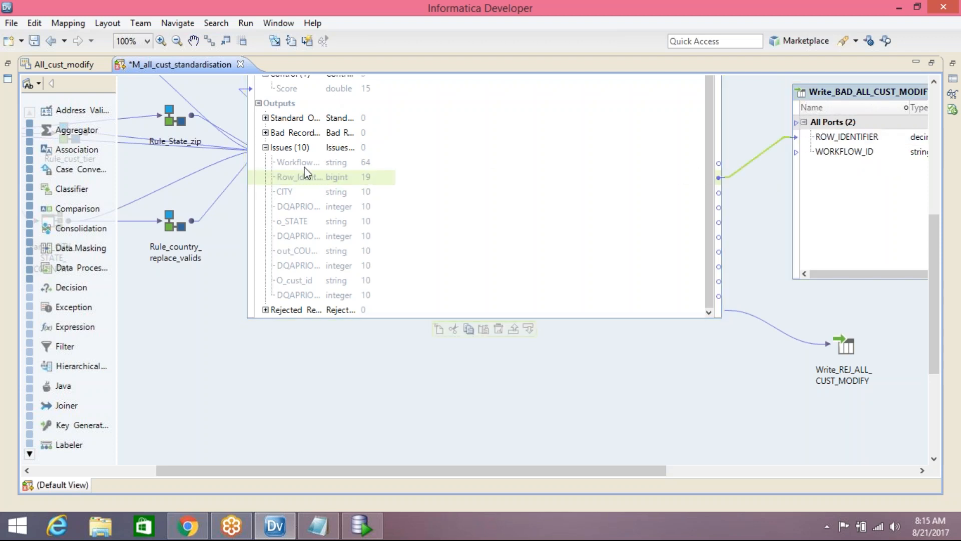
{"action": "left_click_drag", "start_coordinate": [307, 163], "coordinate": [848, 152]}
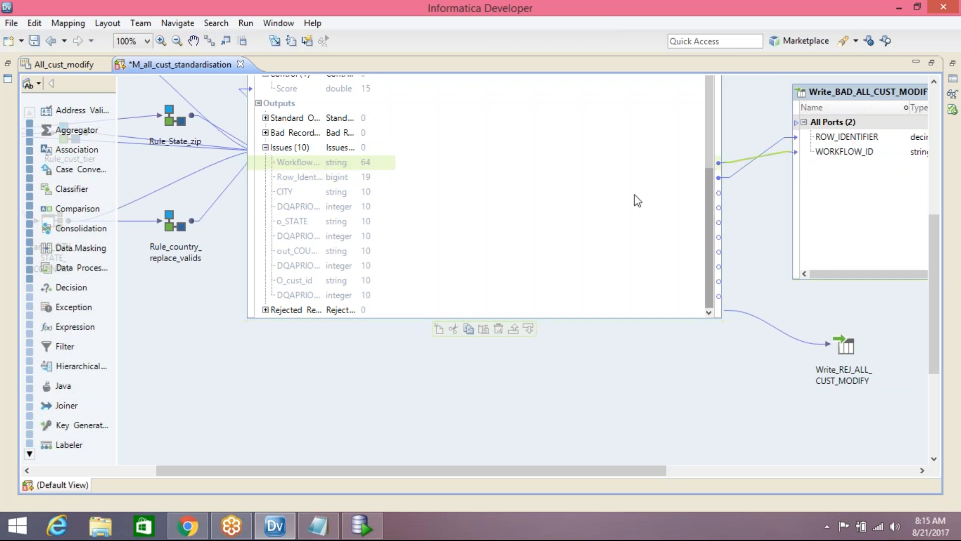
{"action": "key", "text": "ctrl+s"}
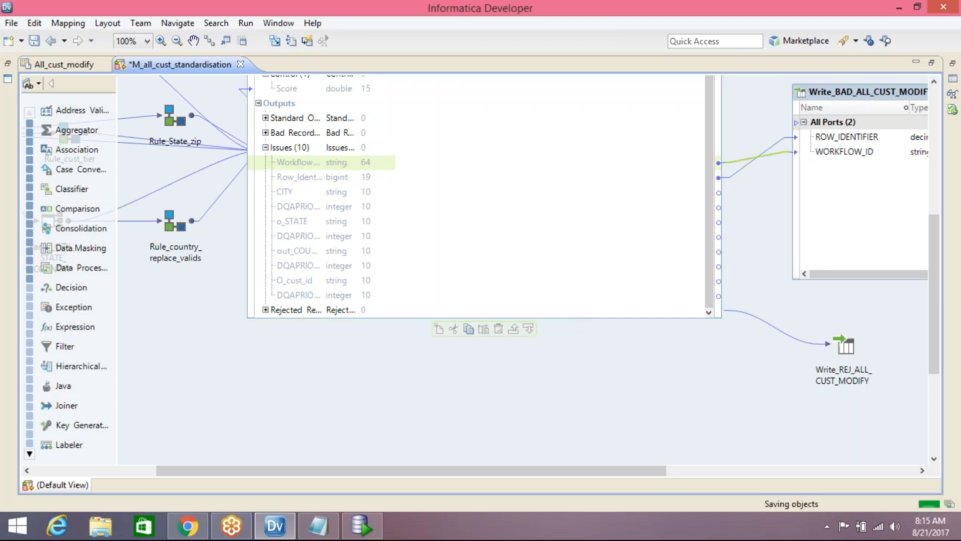
Reduce Write_BAD_ALL_CUST_MODIFY_ISSUE to an icon and move it out of the free space beside Exception_ALL_CUST.
{"action": "left_click_drag", "start_coordinate": [932, 240], "coordinate": [833, 200]}
{"action": "left_click_drag", "start_coordinate": [893, 198], "coordinate": [823, 198]}
{"action": "left_click", "coordinate": [863, 198]}
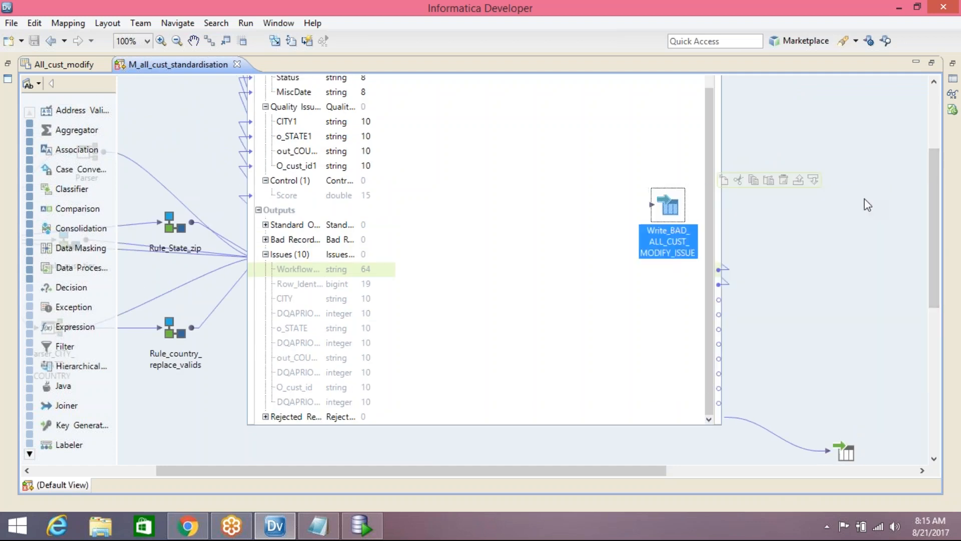
Collapse the Issues group of Exception_ALL_CUST, expand Bad Records, and widen the transformation and its name column.
{"action": "left_click", "coordinate": [266, 254]}
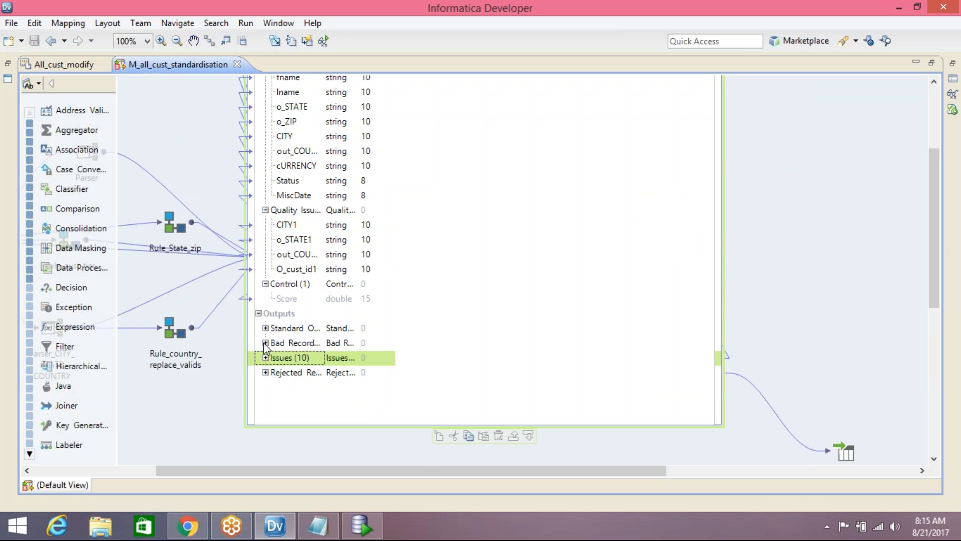
{"action": "left_click", "coordinate": [266, 343]}
{"action": "left_click_drag", "start_coordinate": [708, 187], "coordinate": [705, 317]}
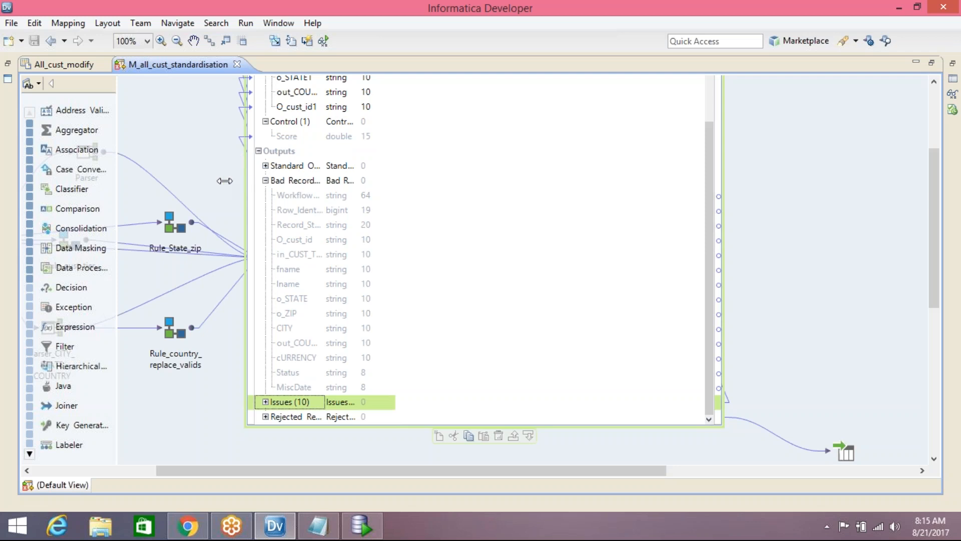
{"action": "left_click_drag", "start_coordinate": [245, 189], "coordinate": [176, 189]}
{"action": "left_click_drag", "start_coordinate": [935, 201], "coordinate": [936, 128]}
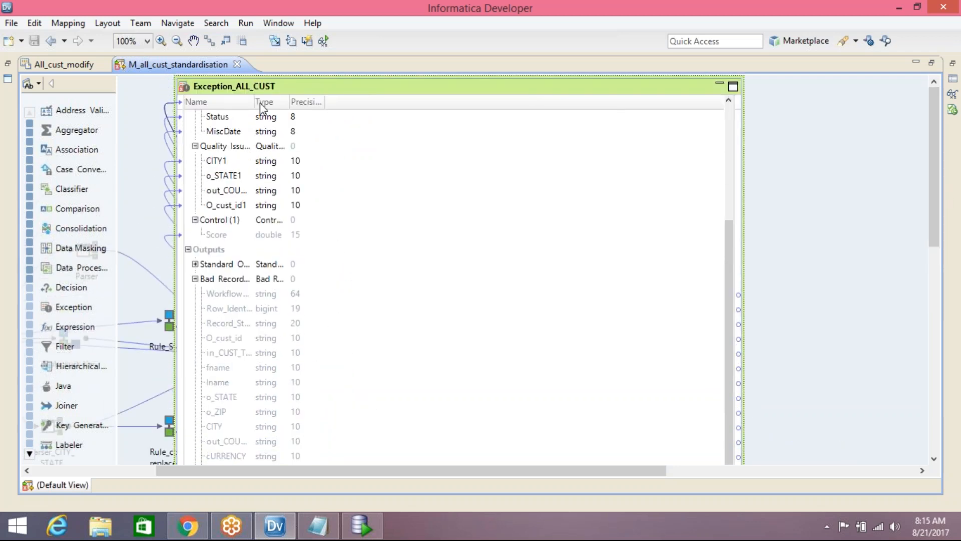
{"action": "left_click_drag", "start_coordinate": [253, 102], "coordinate": [384, 136]}
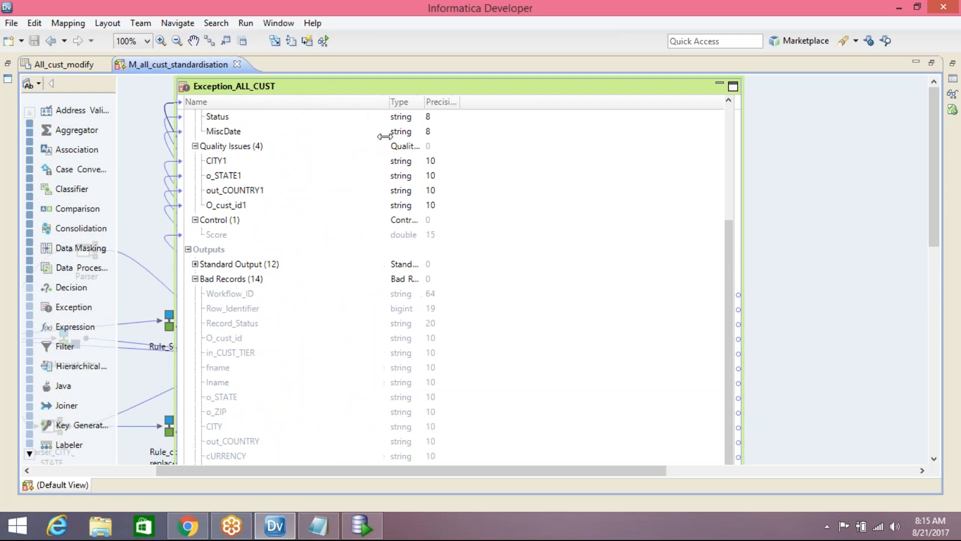
{"action": "left_click_drag", "start_coordinate": [935, 127], "coordinate": [930, 167]}
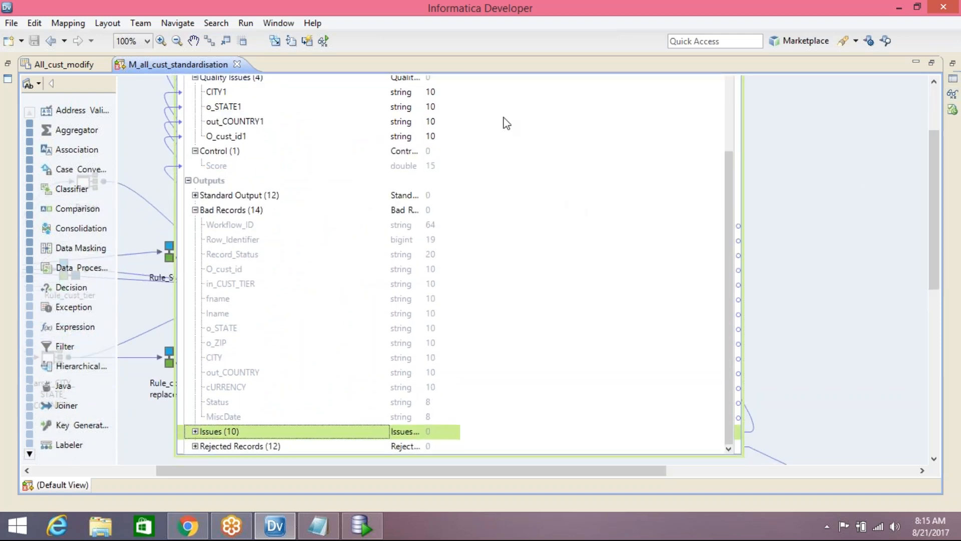
Add BAD_ALL_CUST_MODIFY from the scott data objects to the mapping as a Write object.
{"action": "double_click", "coordinate": [591, 68]}
{"action": "left_click", "coordinate": [140, 220]}
{"action": "left_click_drag", "start_coordinate": [153, 222], "coordinate": [858, 204]}
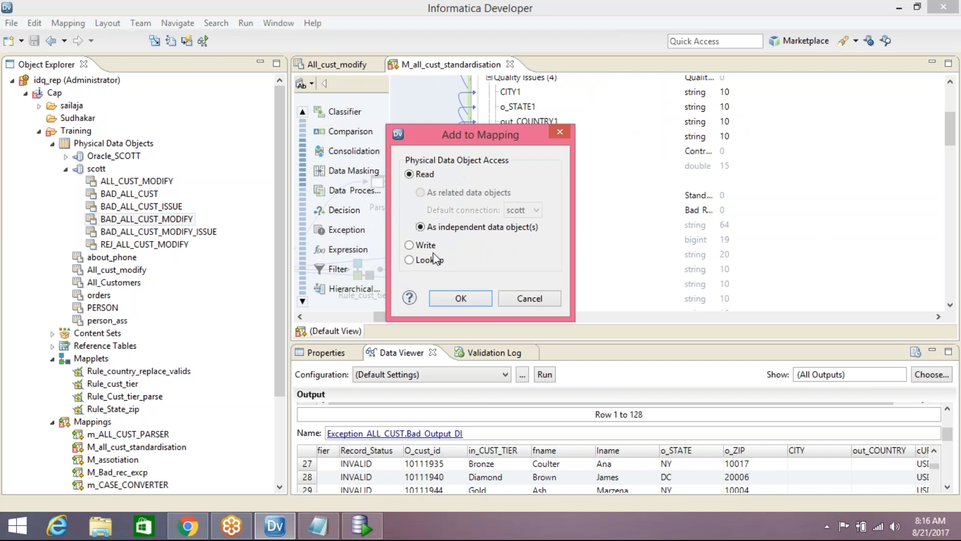
{"action": "left_click", "coordinate": [425, 245]}
{"action": "left_click", "coordinate": [461, 298]}
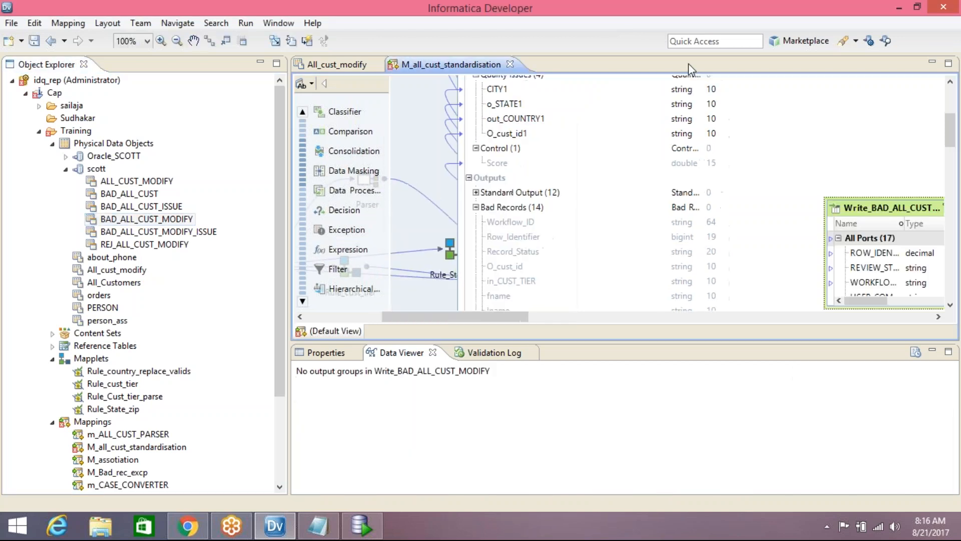
Place Write_BAD_ALL_CUST_MODIFY beside Exception_ALL_CUST, enlarge it and widen its name column to show the full port names.
{"action": "double_click", "coordinate": [689, 64]}
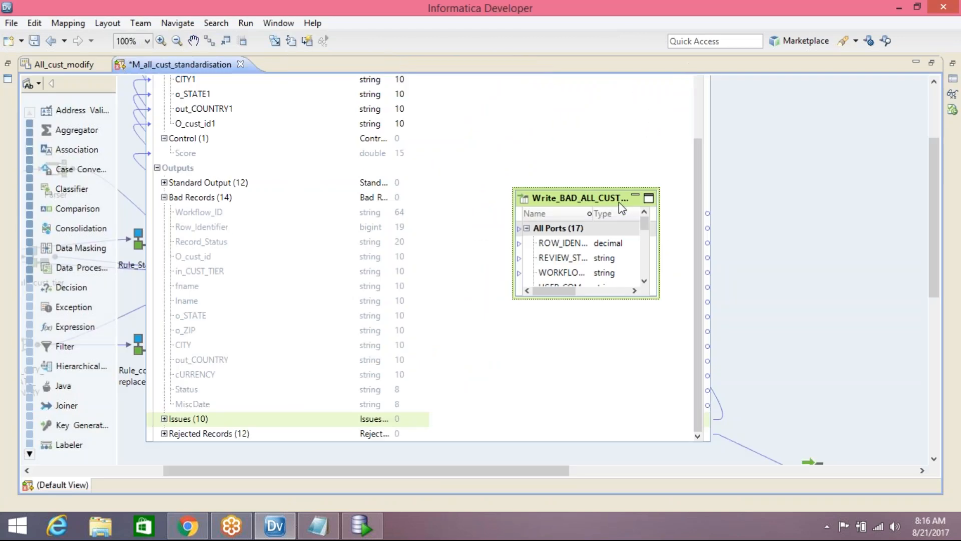
{"action": "left_click_drag", "start_coordinate": [597, 200], "coordinate": [851, 169]}
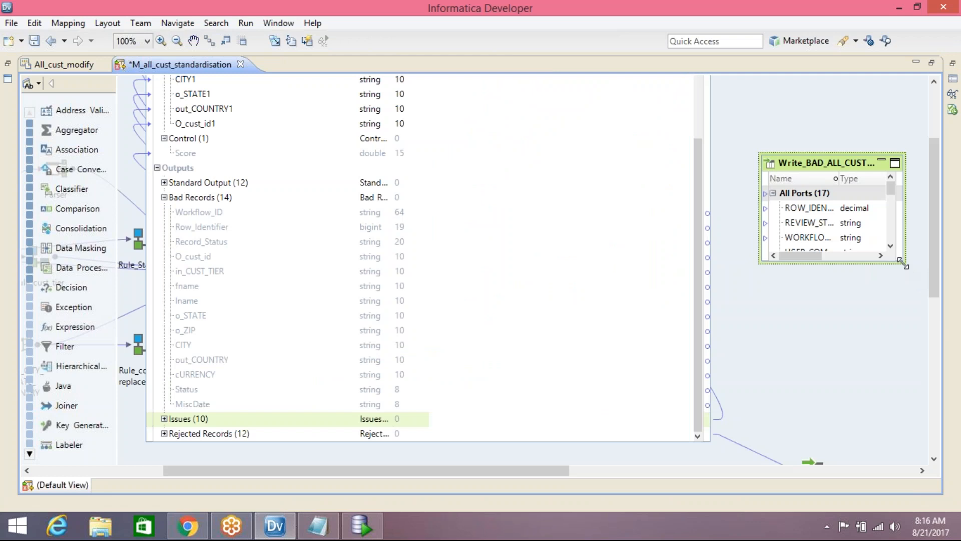
{"action": "left_click_drag", "start_coordinate": [904, 265], "coordinate": [951, 333]}
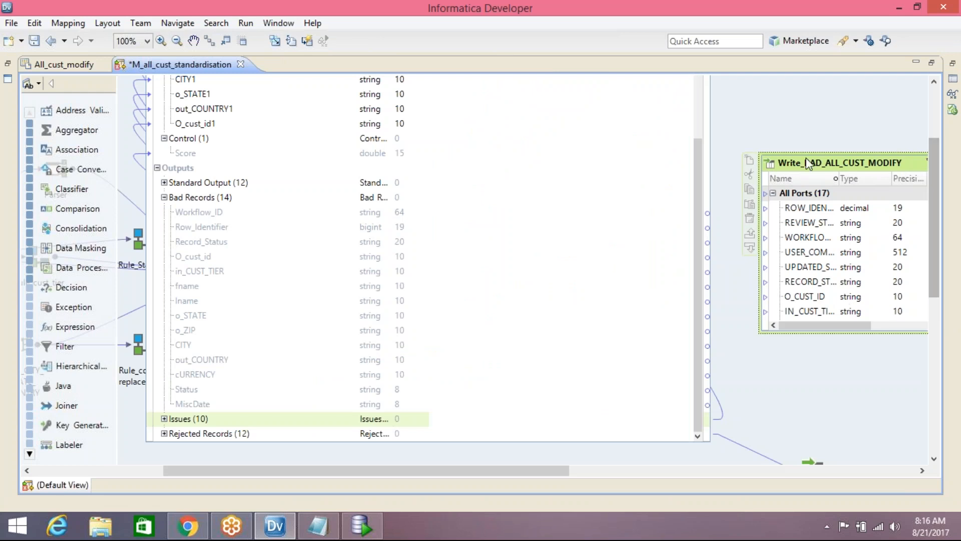
{"action": "left_click", "coordinate": [208, 216]}
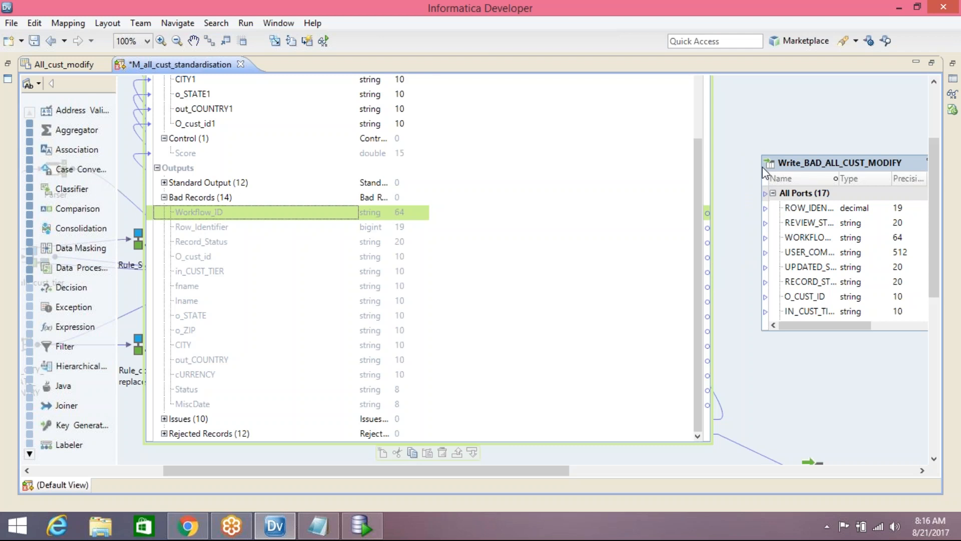
{"action": "left_click_drag", "start_coordinate": [758, 164], "coordinate": [706, 164]}
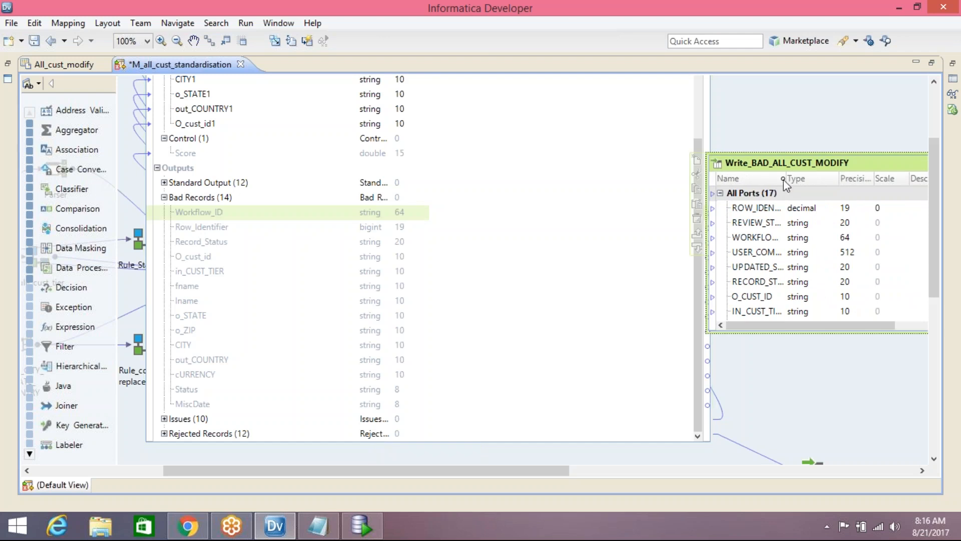
{"action": "left_click_drag", "start_coordinate": [804, 175], "coordinate": [885, 165]}
{"action": "left_click_drag", "start_coordinate": [827, 167], "coordinate": [880, 166]}
Link the Bad Records ports Row_Identifier, Workflow_ID, Record_Status, O_cust_id and in_CUST_TIER to the matching ports of Write_BAD_ALL_CUST_MODIFY.
{"action": "left_click_drag", "start_coordinate": [201, 227], "coordinate": [857, 209]}
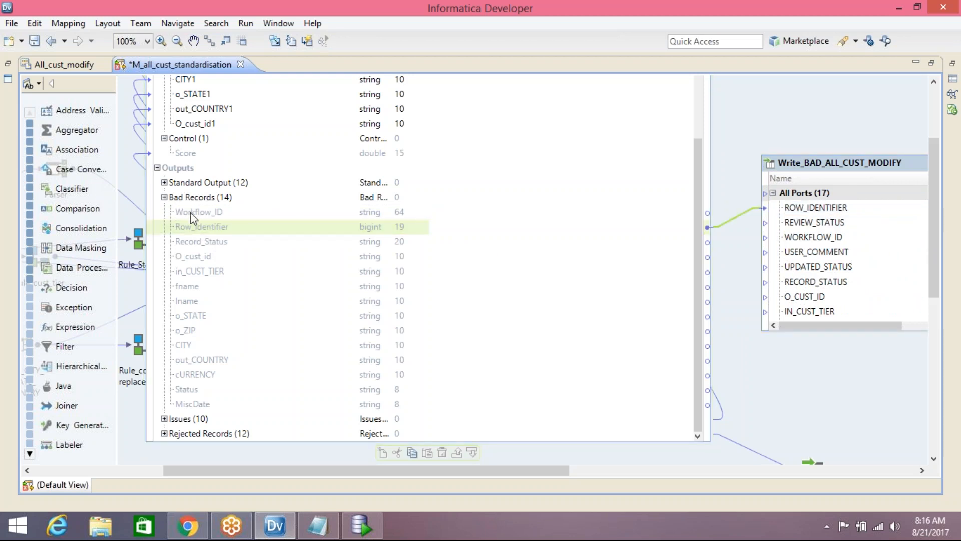
{"action": "left_click_drag", "start_coordinate": [190, 213], "coordinate": [824, 239]}
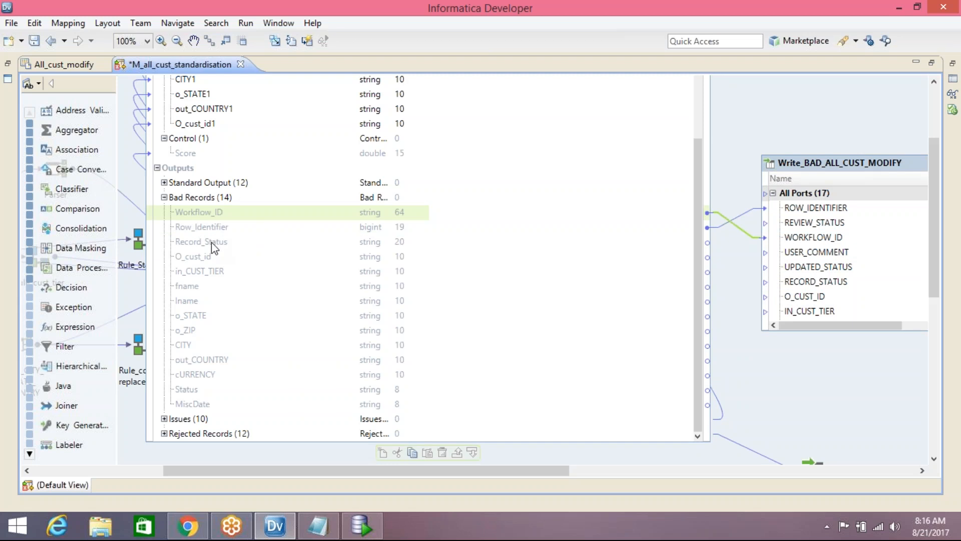
{"action": "left_click_drag", "start_coordinate": [207, 247], "coordinate": [822, 269]}
{"action": "left_click_drag", "start_coordinate": [846, 333], "coordinate": [849, 418]}
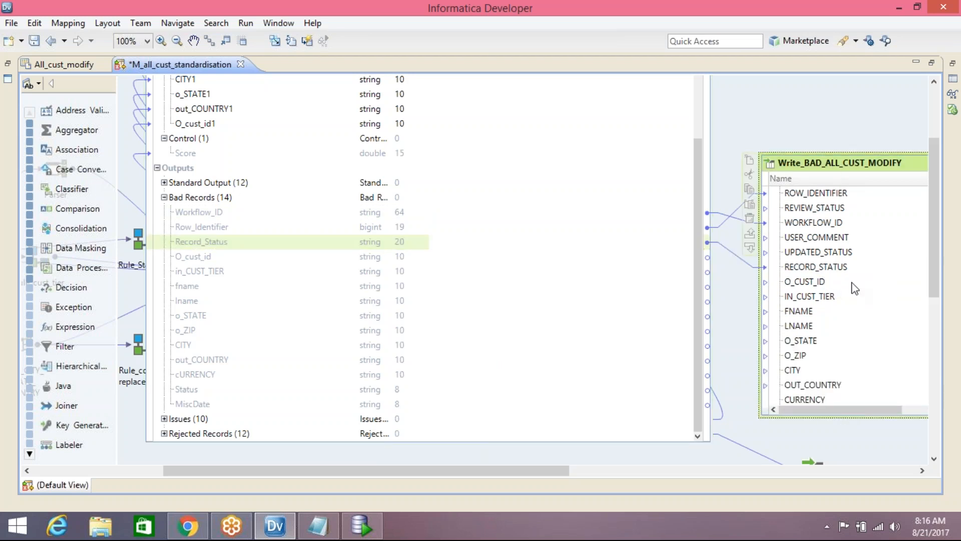
{"action": "scroll", "coordinate": [843, 330], "scroll_direction": "up", "scroll_amount": 3}
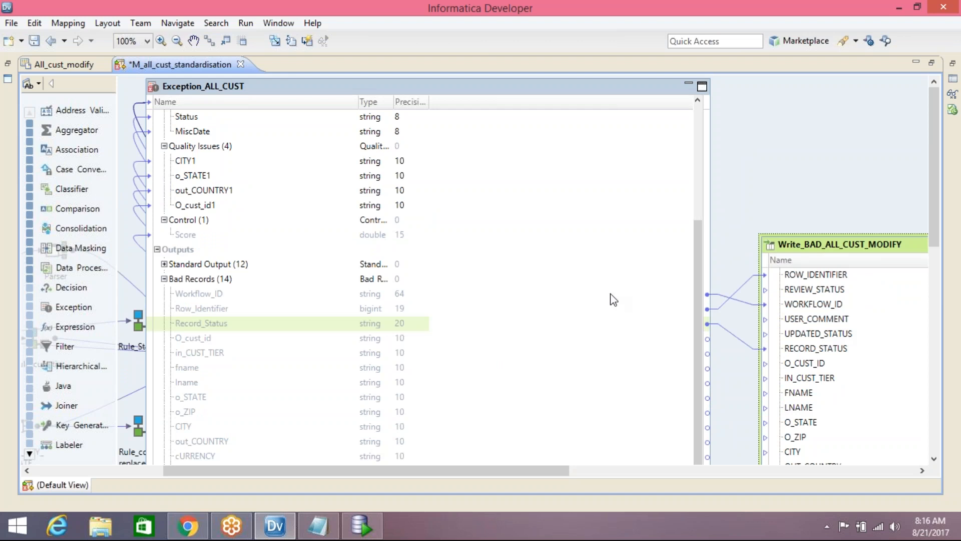
{"action": "left_click_drag", "start_coordinate": [202, 339], "coordinate": [807, 363]}
{"action": "left_click_drag", "start_coordinate": [215, 353], "coordinate": [801, 381]}
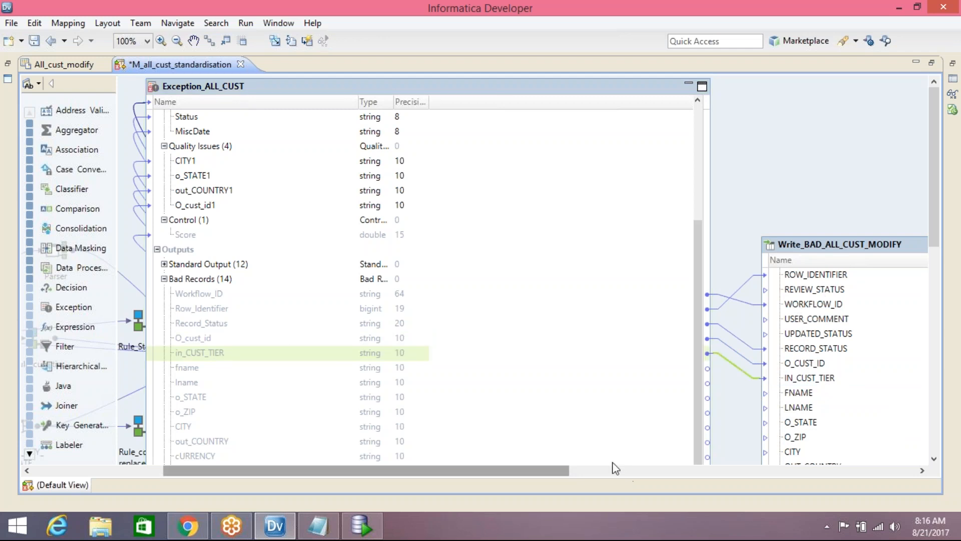
Link the Bad Records ports fname, lname, o_STATE, o_ZIP and CITY to their matching ports in Write_BAD_ALL_CUST_MODIFY.
{"action": "left_click_drag", "start_coordinate": [798, 250], "coordinate": [798, 232]}
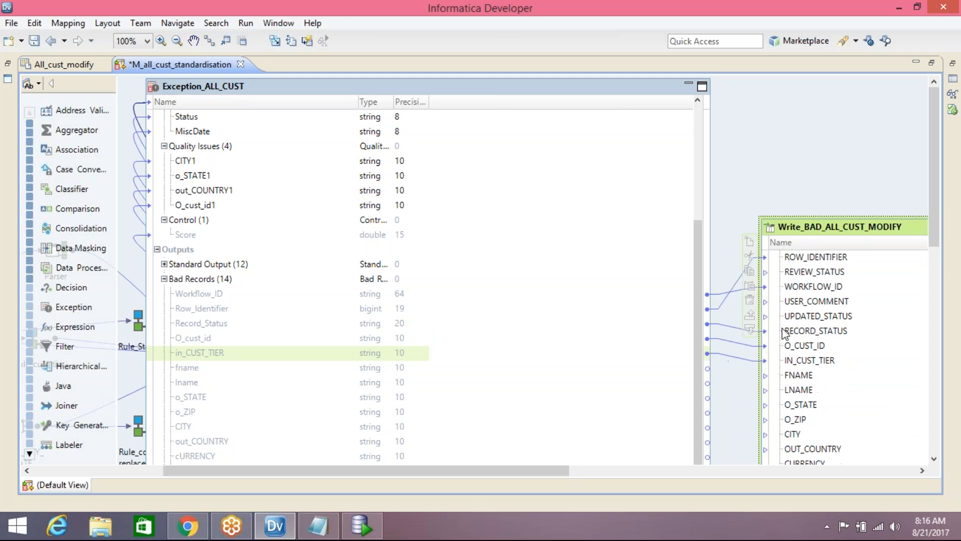
{"action": "left_click_drag", "start_coordinate": [195, 373], "coordinate": [800, 375]}
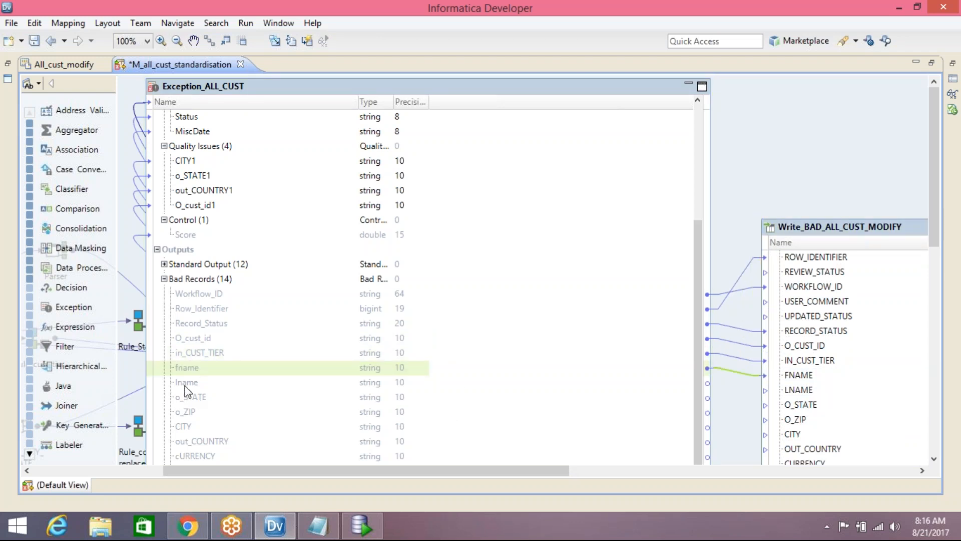
{"action": "left_click_drag", "start_coordinate": [204, 389], "coordinate": [826, 390]}
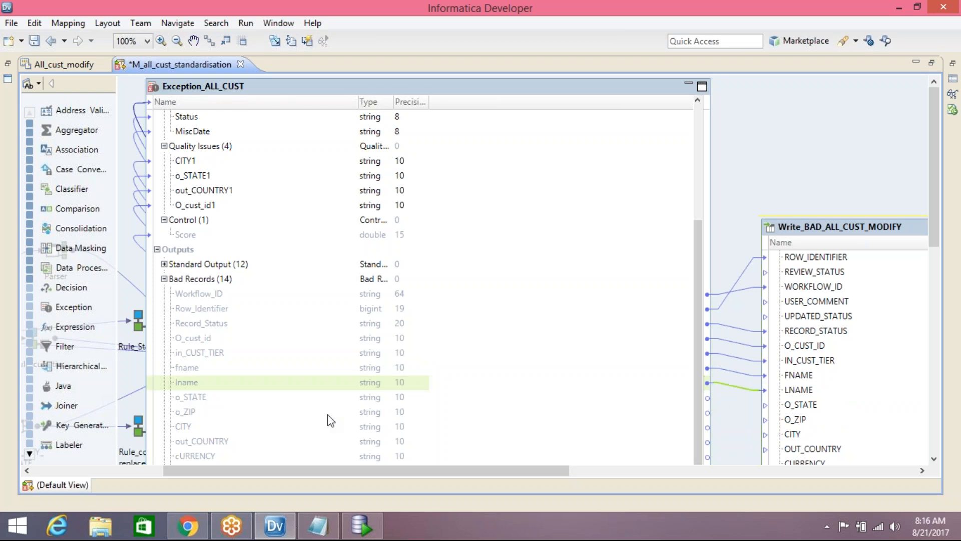
{"action": "left_click_drag", "start_coordinate": [197, 397], "coordinate": [801, 405]}
{"action": "left_click_drag", "start_coordinate": [193, 412], "coordinate": [799, 420]}
{"action": "left_click_drag", "start_coordinate": [200, 427], "coordinate": [796, 434]}
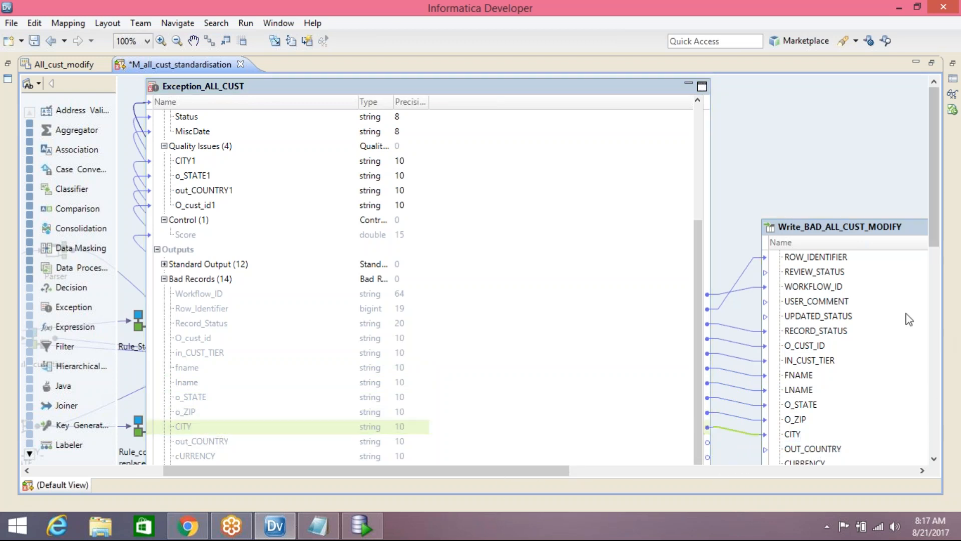
Enlarge Write_BAD_ALL_CUST_MODIFY and link the Bad Records ports out_COUNTRY, cURRENCY, Status and MiscDate to its matching ports.
{"action": "scroll", "coordinate": [937, 334], "scroll_direction": "down", "scroll_amount": 3}
{"action": "left_click_drag", "start_coordinate": [846, 358], "coordinate": [846, 425]}
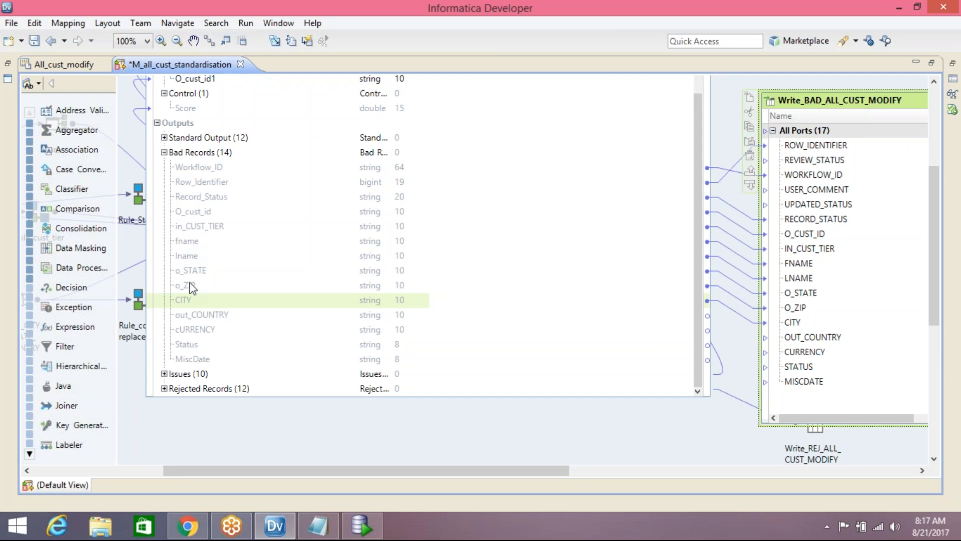
{"action": "left_click_drag", "start_coordinate": [205, 319], "coordinate": [801, 337]}
{"action": "left_click_drag", "start_coordinate": [195, 334], "coordinate": [802, 352]}
{"action": "left_click_drag", "start_coordinate": [185, 343], "coordinate": [810, 364]}
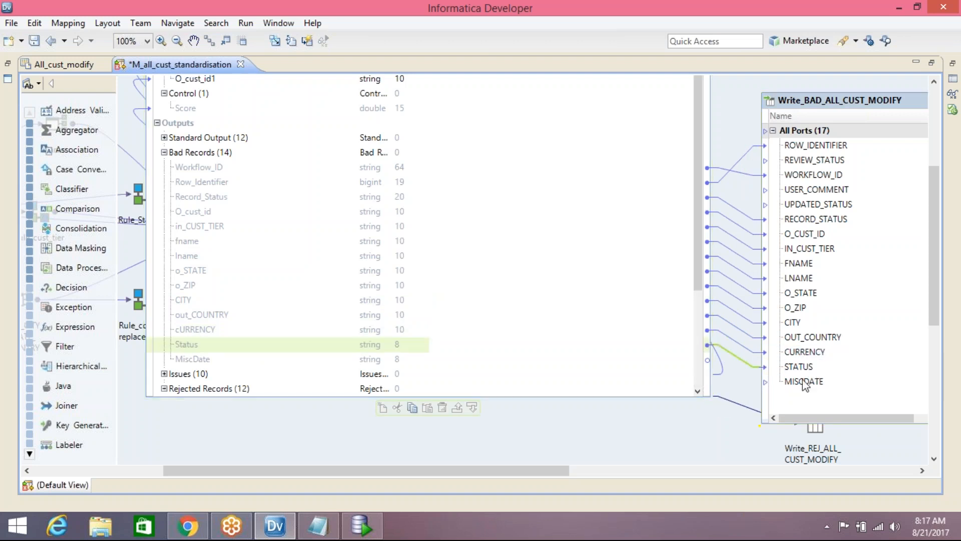
{"action": "left_click_drag", "start_coordinate": [194, 361], "coordinate": [801, 383]}
Reduce Write_BAD_ALL_CUST_MODIFY to an icon and place it below the Exception outputs, with Write_REJ_ALL_CUST_MODIFY beneath it.
{"action": "scroll", "coordinate": [936, 243], "scroll_direction": "up", "scroll_amount": 5}
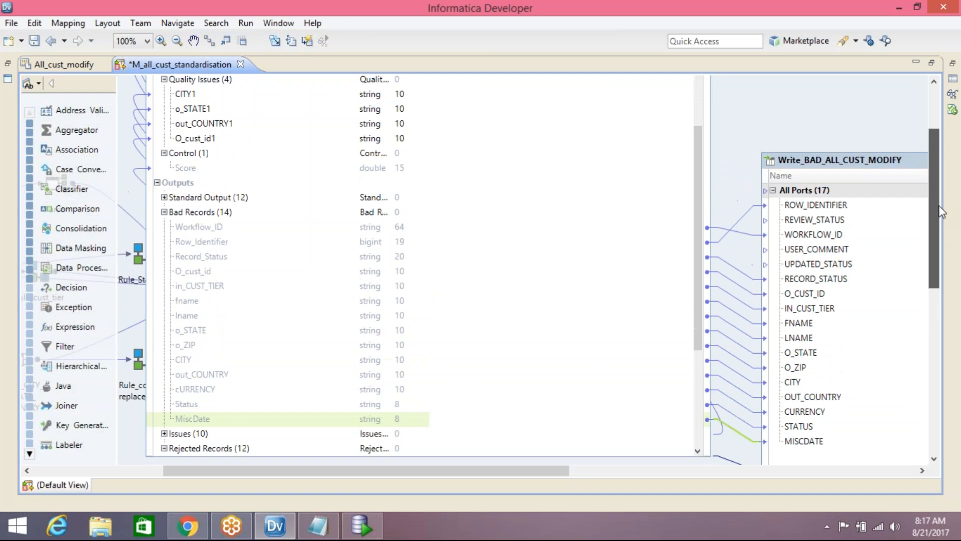
{"action": "left_click_drag", "start_coordinate": [902, 199], "coordinate": [812, 199]}
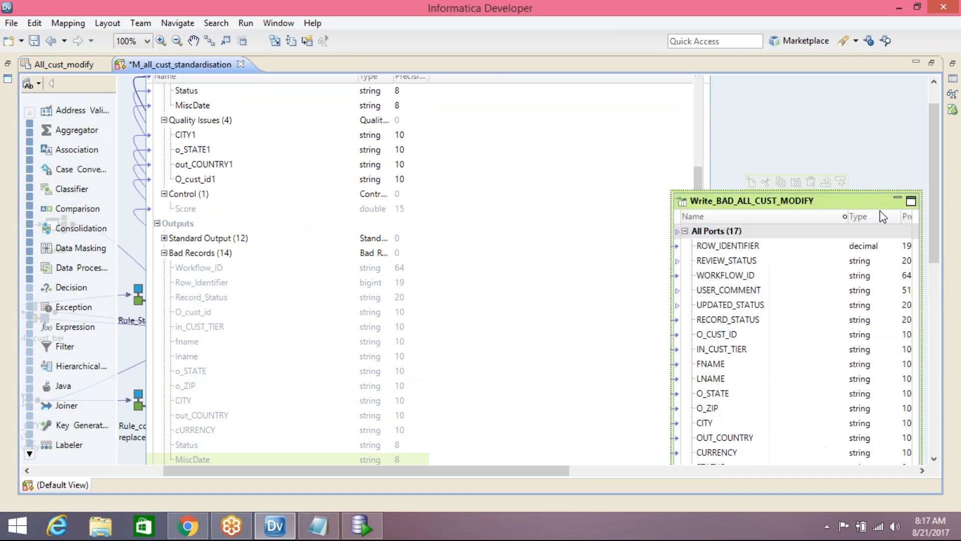
{"action": "left_click", "coordinate": [899, 200]}
{"action": "left_click_drag", "start_coordinate": [691, 216], "coordinate": [833, 476]}
{"action": "scroll", "coordinate": [744, 367], "scroll_direction": "down", "scroll_amount": 3}
{"action": "left_click_drag", "start_coordinate": [818, 318], "coordinate": [767, 371]}
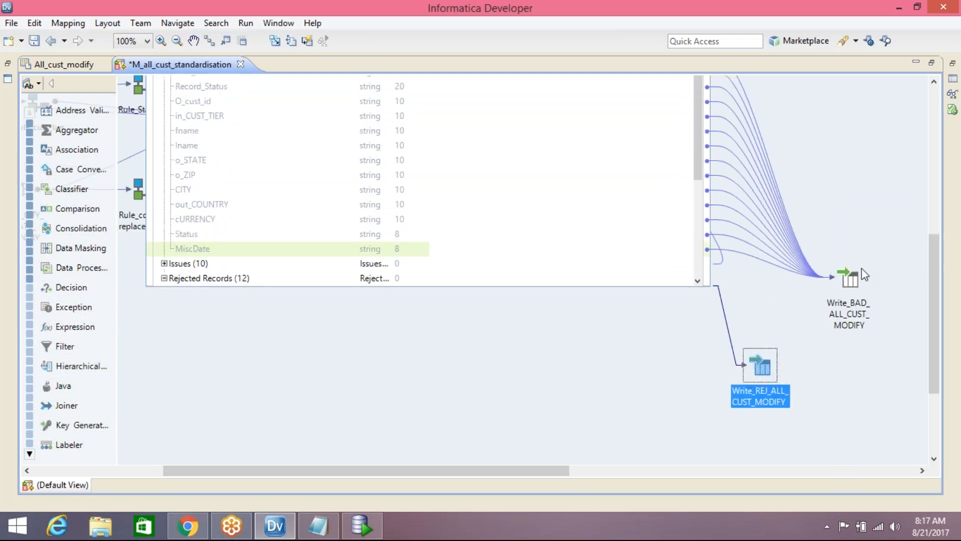
Show only the Standard Output ports among the Exception's outputs, and check the reject, review and match rules in Notepad.
{"action": "left_click_drag", "start_coordinate": [933, 299], "coordinate": [935, 244]}
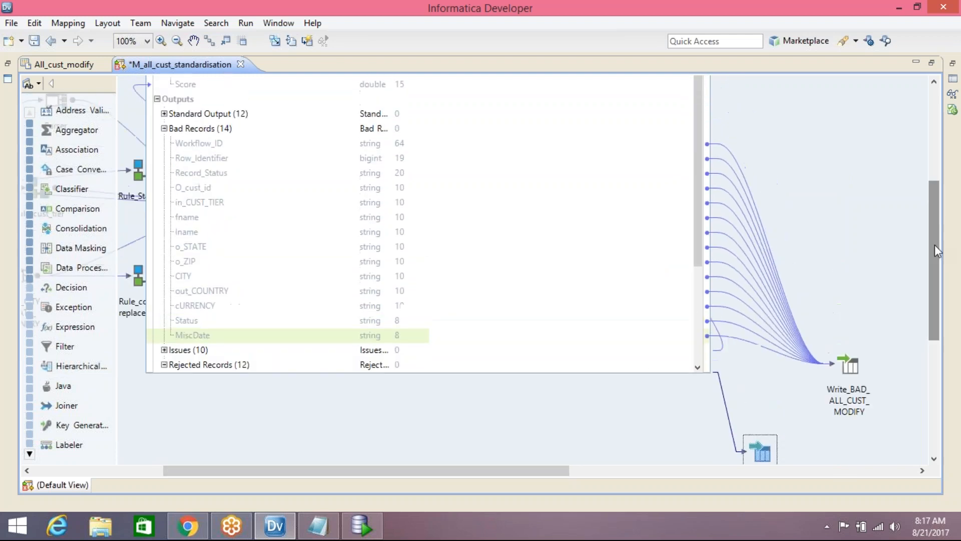
{"action": "left_click", "coordinate": [164, 128]}
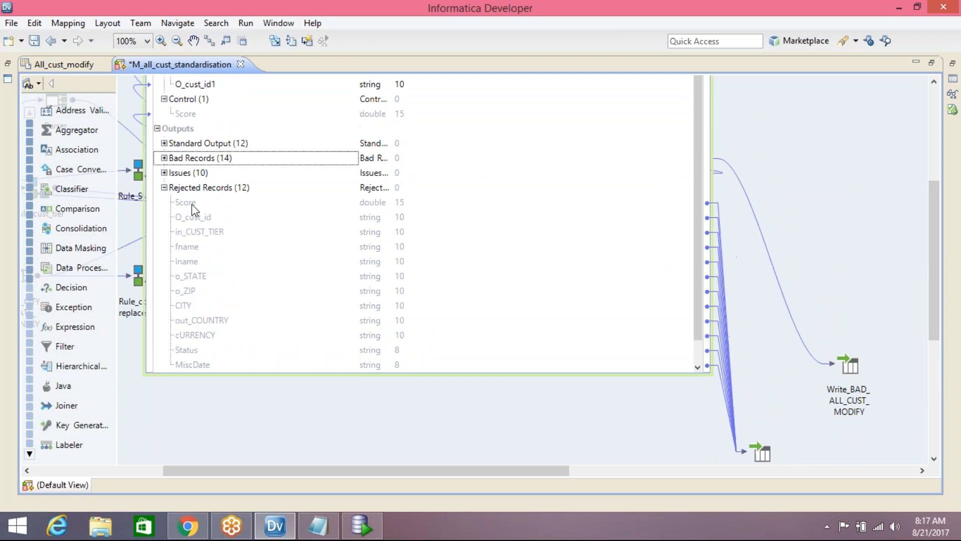
{"action": "left_click", "coordinate": [164, 188]}
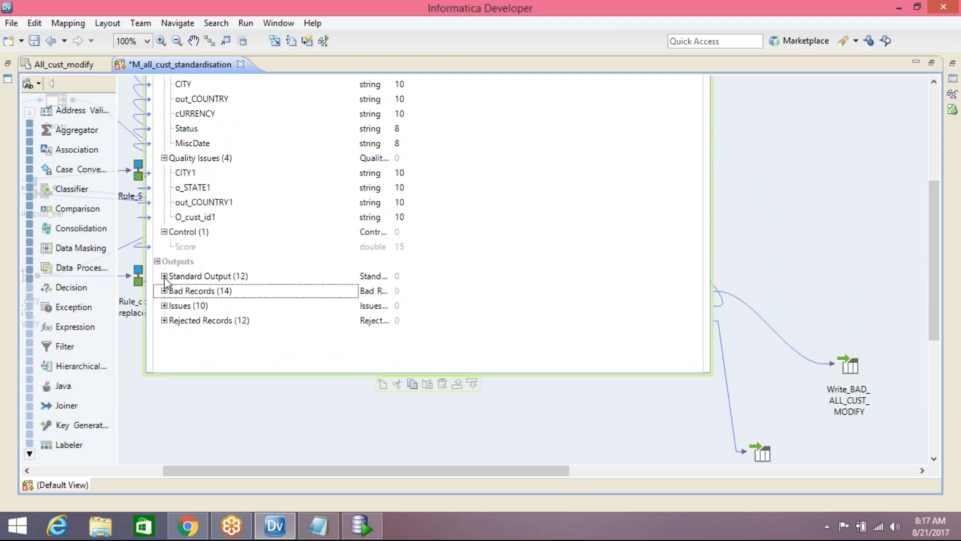
{"action": "left_click", "coordinate": [164, 276]}
{"action": "left_click", "coordinate": [318, 526]}
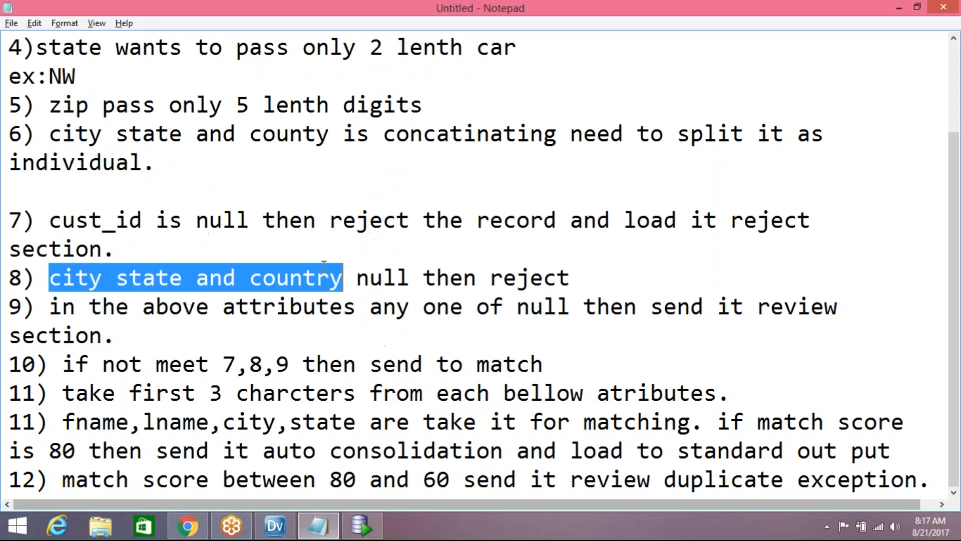
{"action": "left_click", "coordinate": [901, 8]}
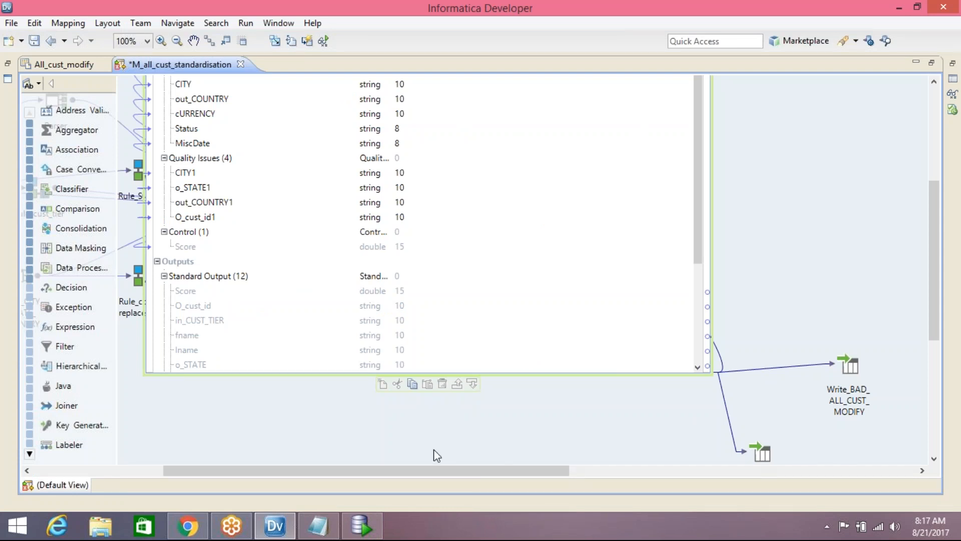
Add a Key Generator transformation to the mapping beside Exception_ALL_CUST and make its box taller.
{"action": "left_click_drag", "start_coordinate": [458, 469], "coordinate": [606, 480]}
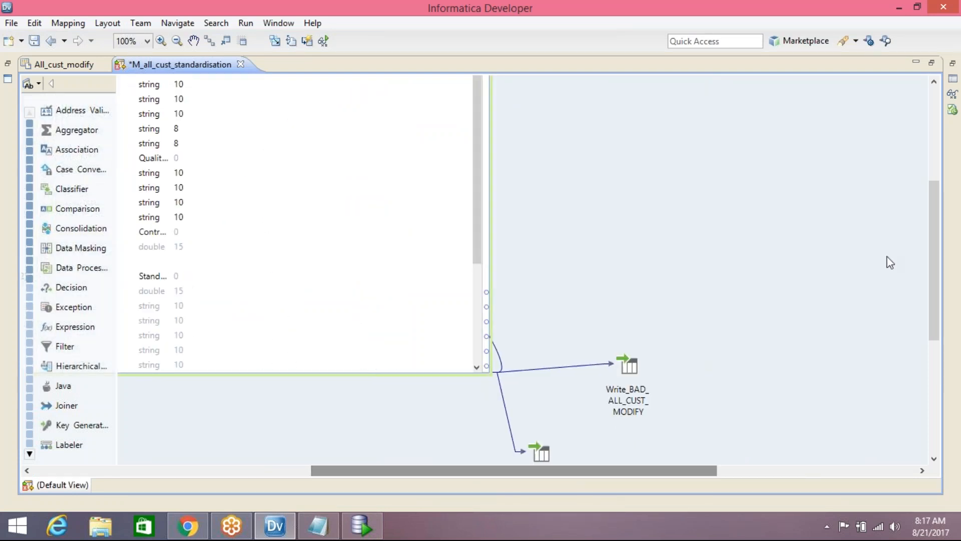
{"action": "left_click_drag", "start_coordinate": [934, 244], "coordinate": [942, 166]}
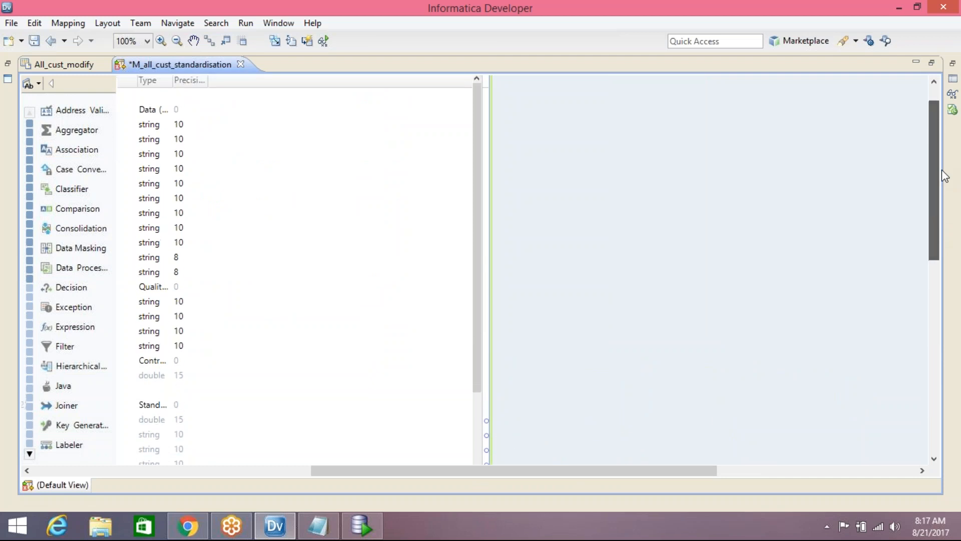
{"action": "left_click_drag", "start_coordinate": [682, 475], "coordinate": [495, 470]}
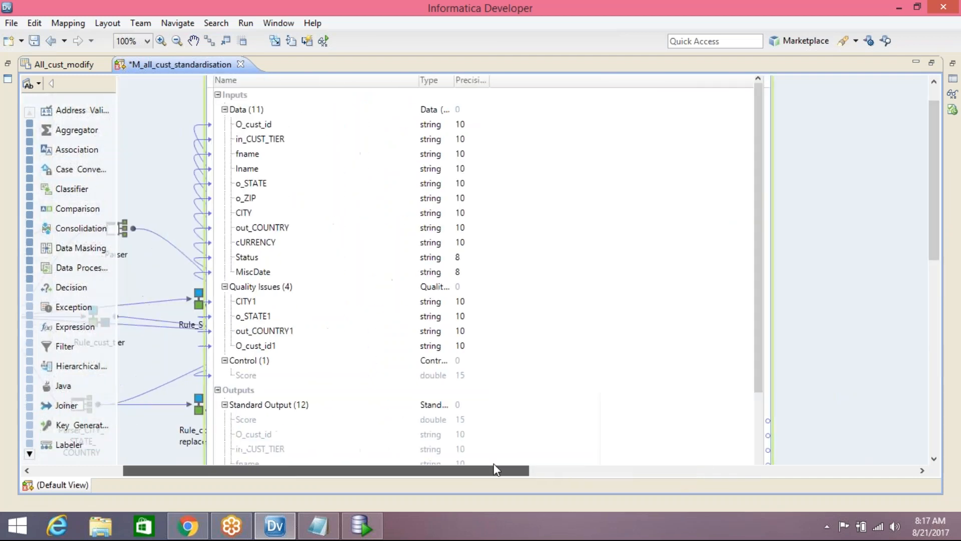
{"action": "right_click", "coordinate": [845, 150]}
{"action": "left_click", "coordinate": [848, 155]}
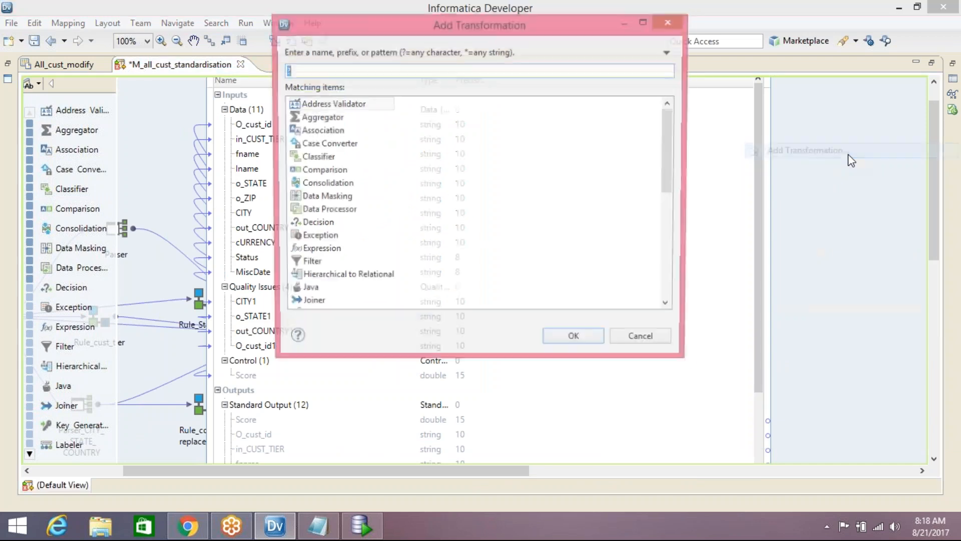
{"action": "type", "text": "KEY"}
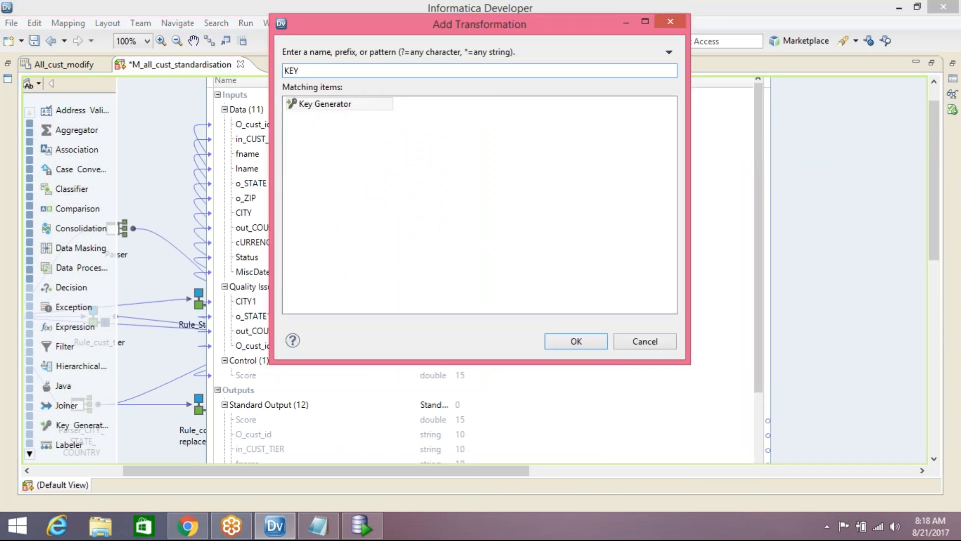
{"action": "left_click", "coordinate": [324, 106]}
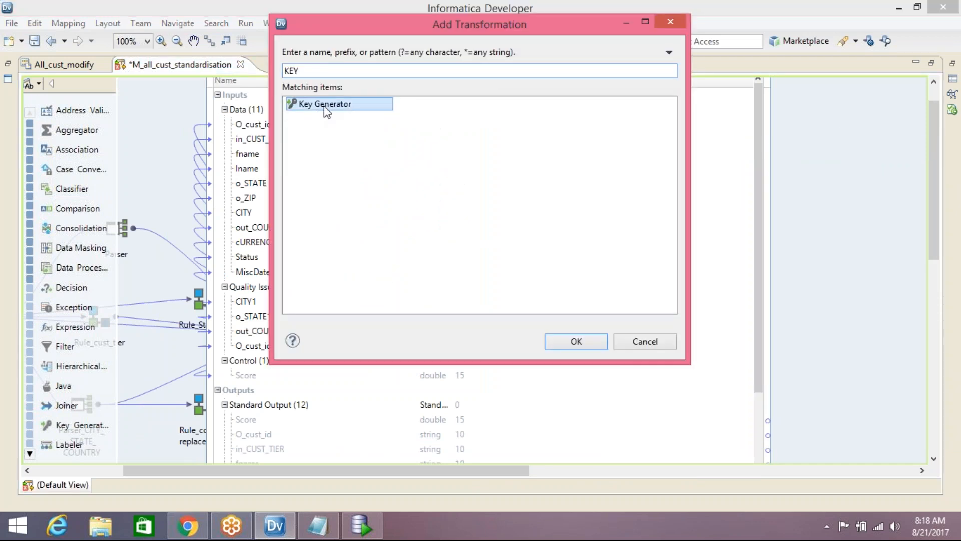
{"action": "left_click", "coordinate": [585, 346]}
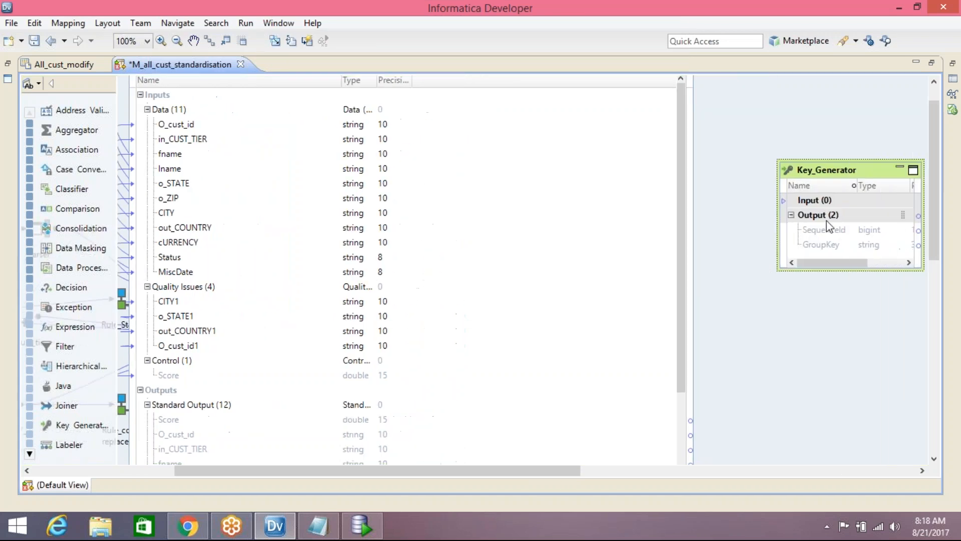
{"action": "left_click_drag", "start_coordinate": [824, 271], "coordinate": [823, 370]}
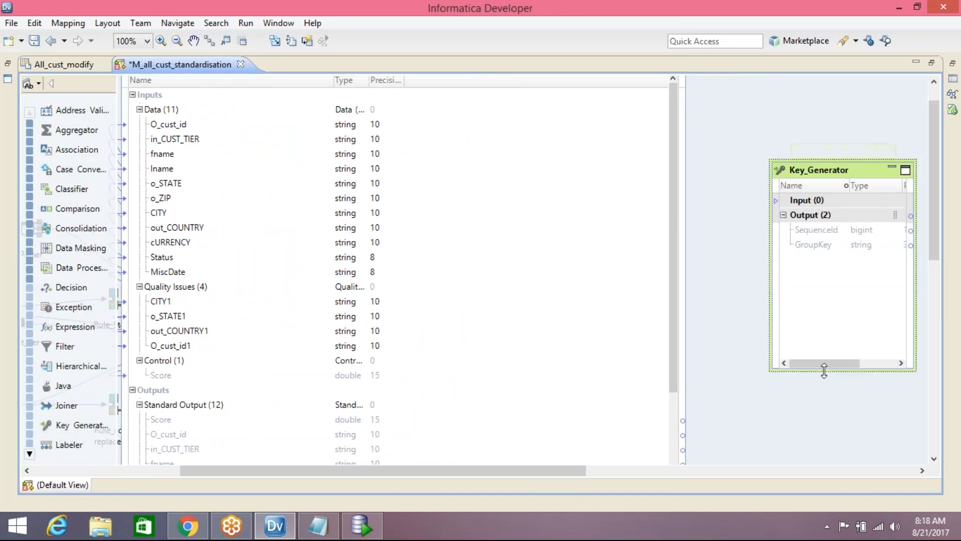
Add a Match transformation to the mapping beyond the Key_Generator.
{"action": "right_click", "coordinate": [846, 124]}
{"action": "left_click", "coordinate": [806, 131]}
{"action": "type", "text": "MATCH"}
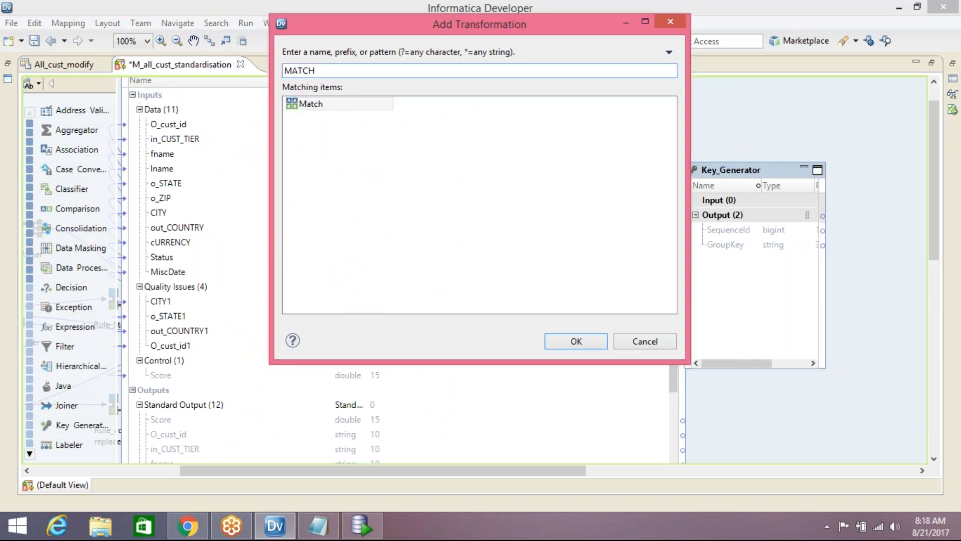
{"action": "left_click", "coordinate": [365, 102]}
{"action": "left_click", "coordinate": [575, 340]}
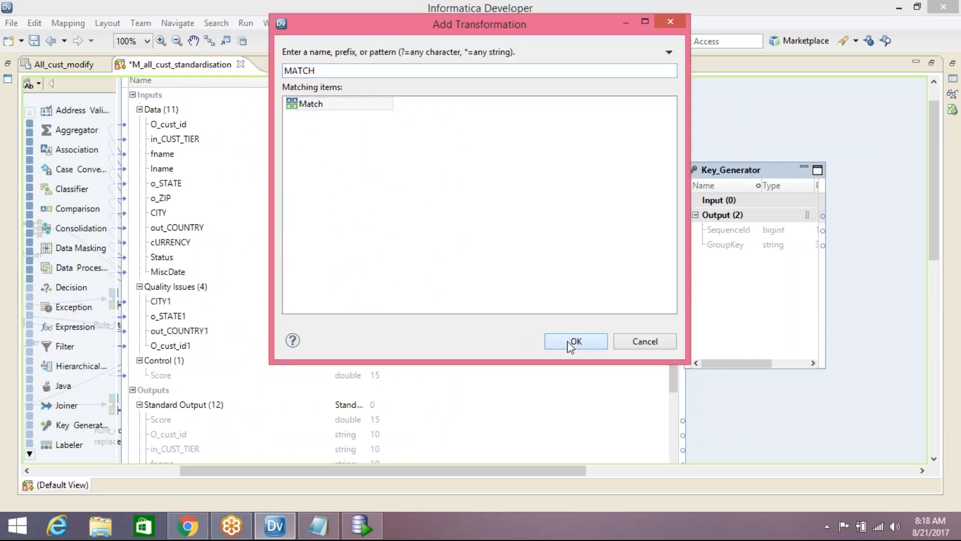
{"action": "left_click", "coordinate": [839, 136]}
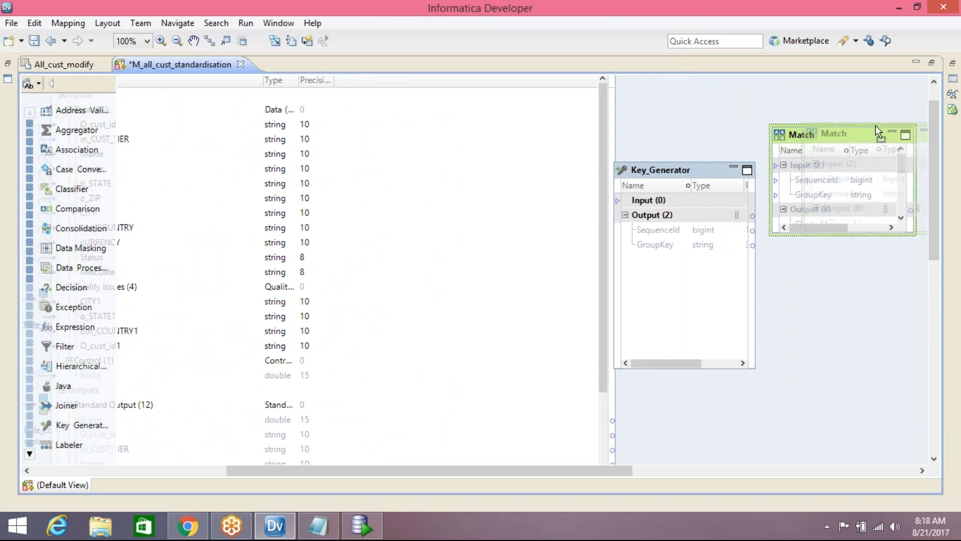
Move Key_Generator closer to Match and link its SequenceId and GroupKey outputs to the same-named Match inputs.
{"action": "left_click_drag", "start_coordinate": [684, 175], "coordinate": [719, 174]}
{"action": "left_click", "coordinate": [704, 230]}
{"action": "left_click_drag", "start_coordinate": [685, 231], "coordinate": [861, 182]}
{"action": "left_click_drag", "start_coordinate": [696, 252], "coordinate": [847, 193]}
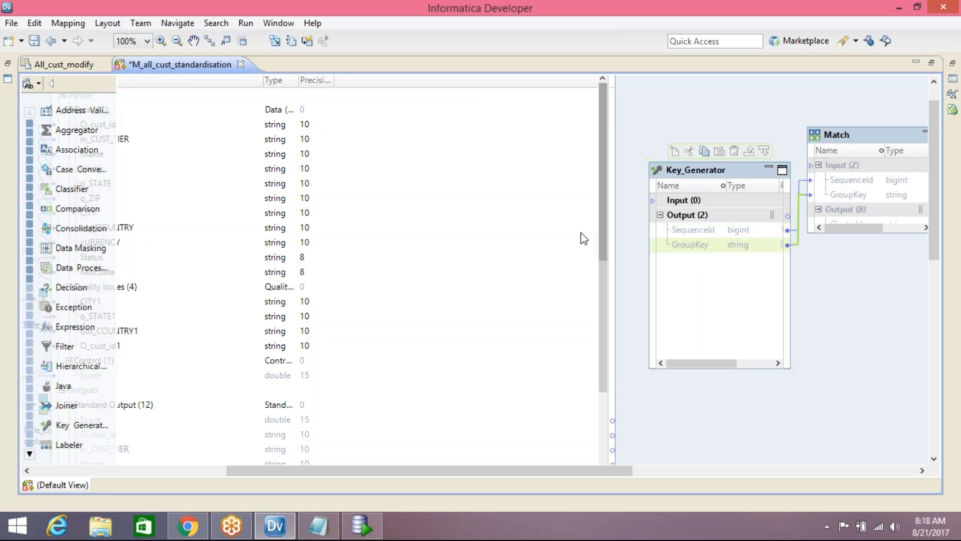
Link the Exception's Standard Output ports from O_cust_id through MiscDate, without Score, into Key_Generator as inputs.
{"action": "left_click_drag", "start_coordinate": [402, 470], "coordinate": [300, 461]}
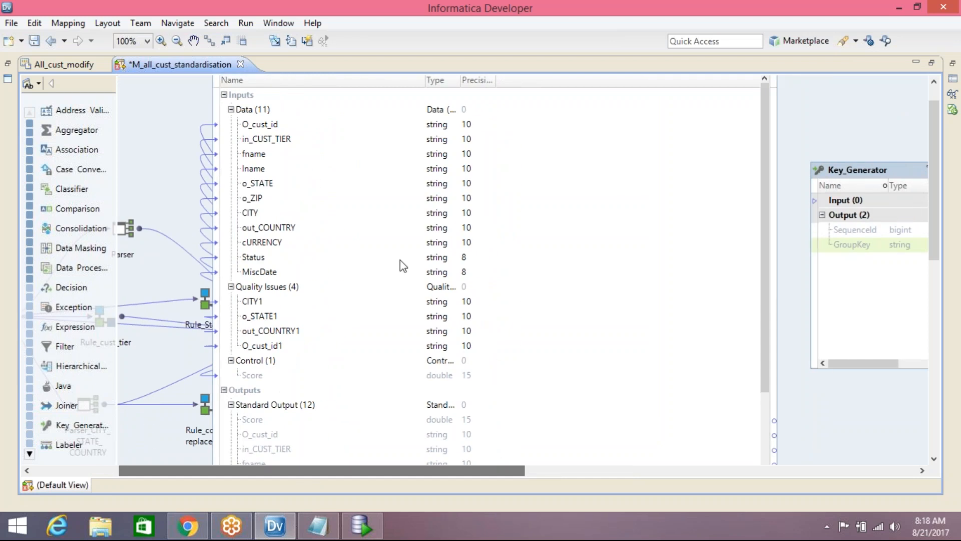
{"action": "left_click", "coordinate": [231, 287]}
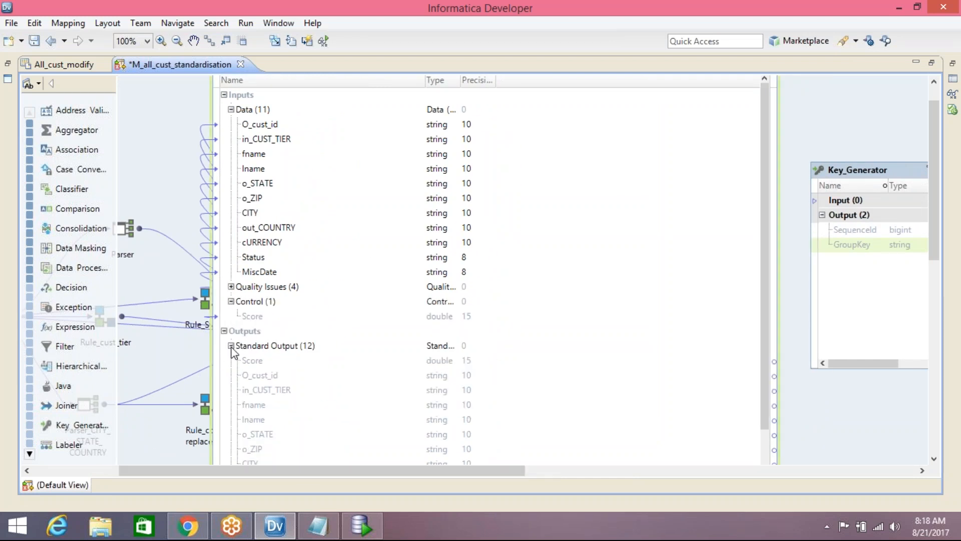
{"action": "left_click_drag", "start_coordinate": [762, 293], "coordinate": [760, 355]}
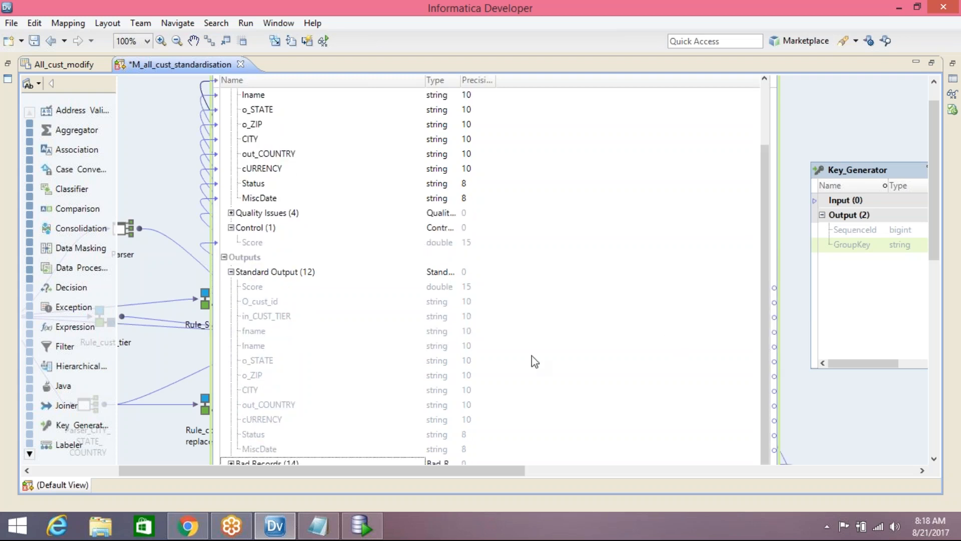
{"action": "left_click_drag", "start_coordinate": [262, 305], "coordinate": [856, 201]}
{"action": "left_click", "coordinate": [267, 318]}
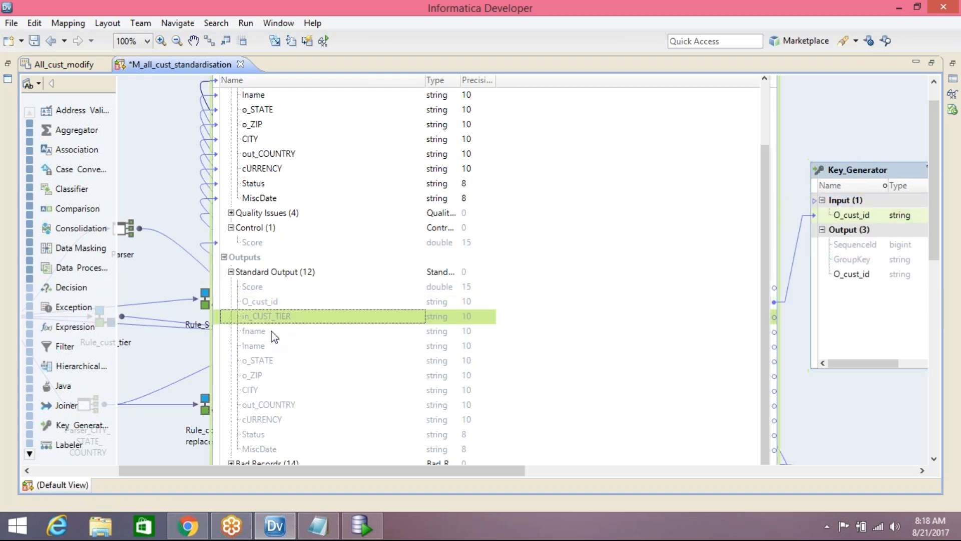
{"action": "left_click_drag", "start_coordinate": [265, 335], "coordinate": [259, 449]}
{"action": "left_click_drag", "start_coordinate": [245, 321], "coordinate": [852, 215]}
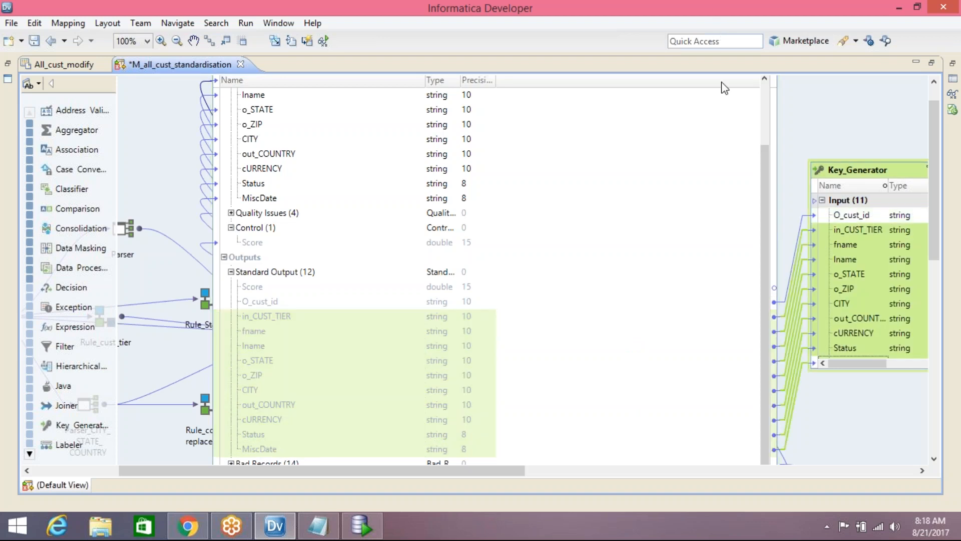
Reduce Exception_ALL_CUST to an icon, then move Key_Generator nearer to it and widen its box to show the Precision column.
{"action": "left_click_drag", "start_coordinate": [935, 129], "coordinate": [935, 113]}
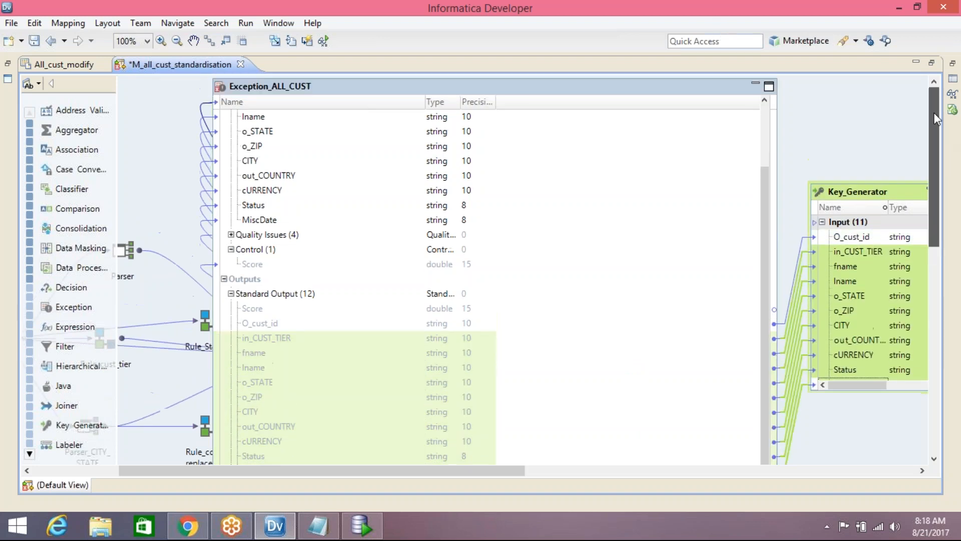
{"action": "left_click", "coordinate": [756, 83]}
{"action": "left_click_drag", "start_coordinate": [774, 155], "coordinate": [704, 131]}
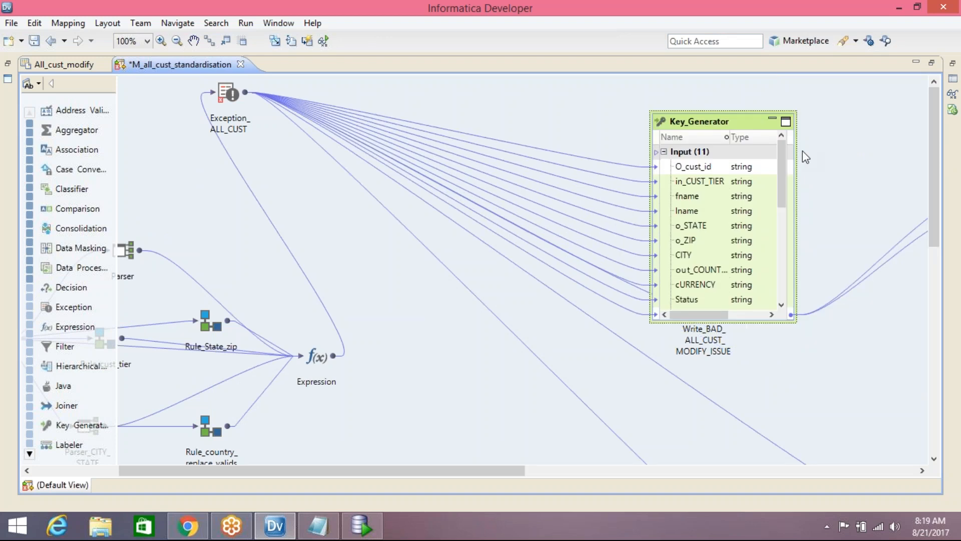
{"action": "left_click_drag", "start_coordinate": [796, 146], "coordinate": [841, 142]}
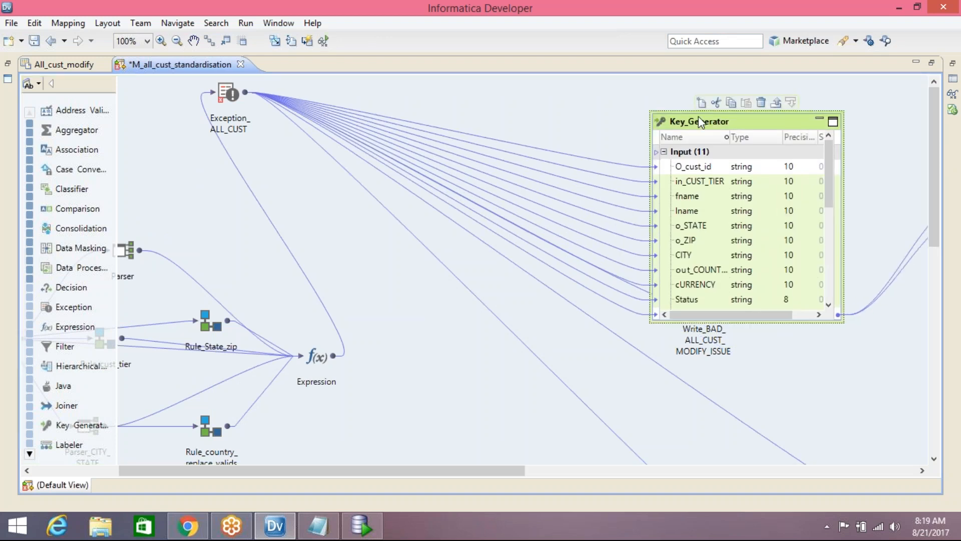
{"action": "left_click_drag", "start_coordinate": [701, 120], "coordinate": [701, 102]}
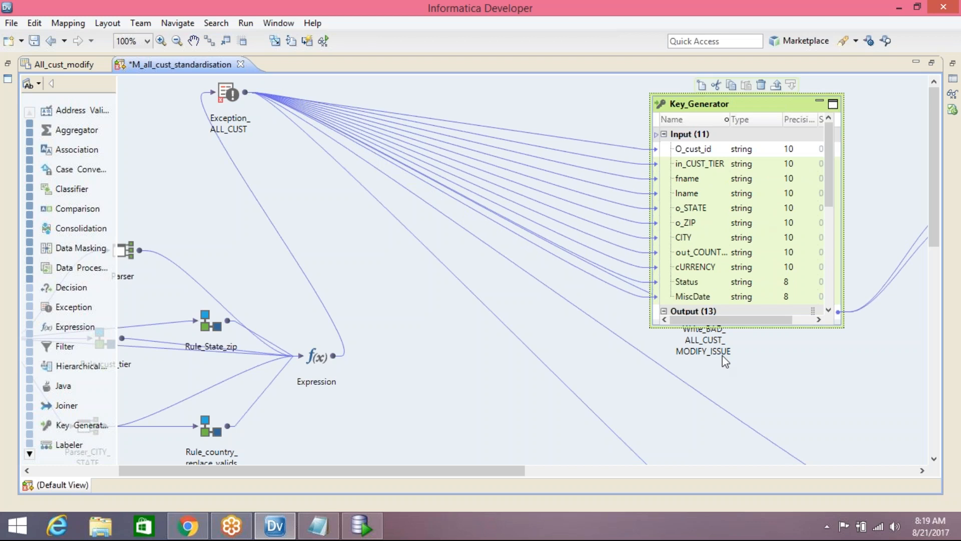
Enlarge the Key_Generator box and widen its Name column to show full port names and all output ports.
{"action": "left_click_drag", "start_coordinate": [743, 327], "coordinate": [735, 423]}
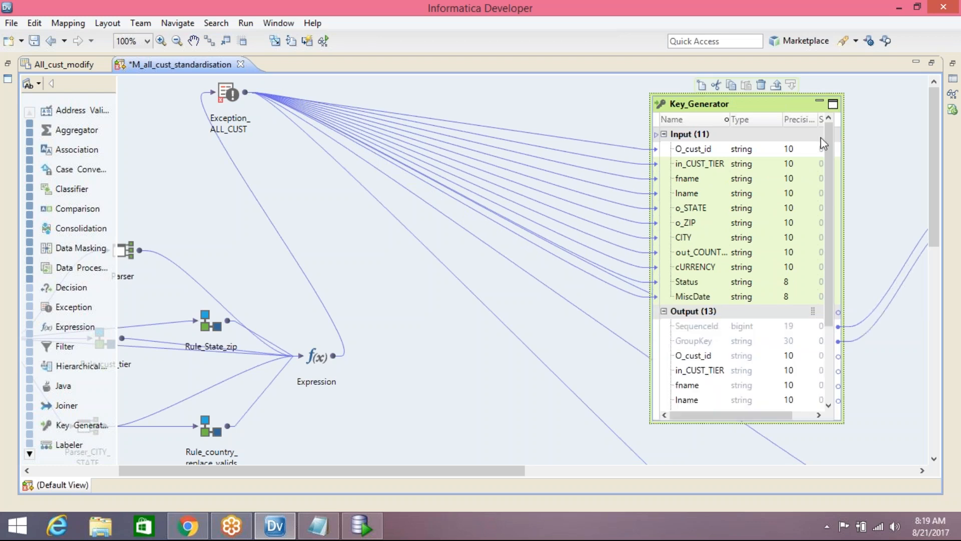
{"action": "left_click_drag", "start_coordinate": [652, 103], "coordinate": [545, 104]}
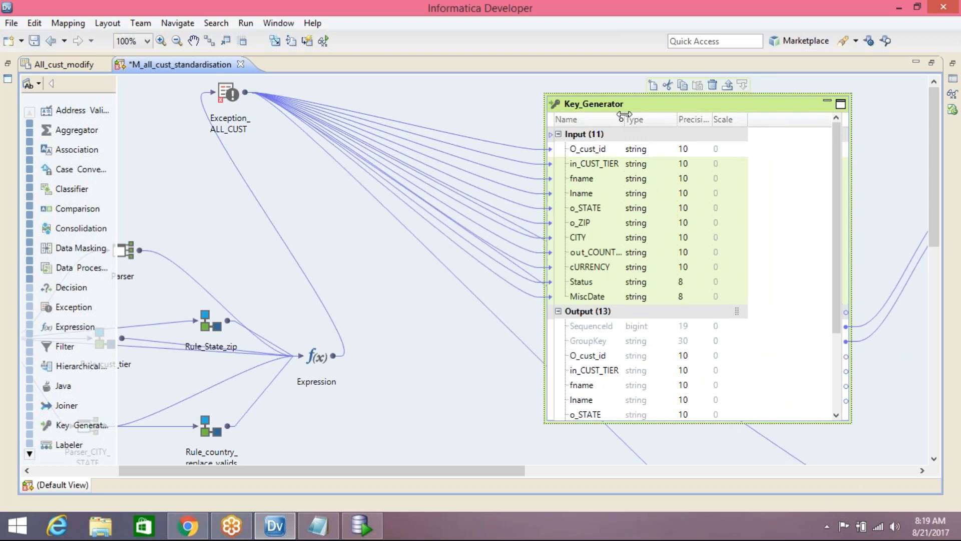
{"action": "left_click_drag", "start_coordinate": [623, 119], "coordinate": [670, 120]}
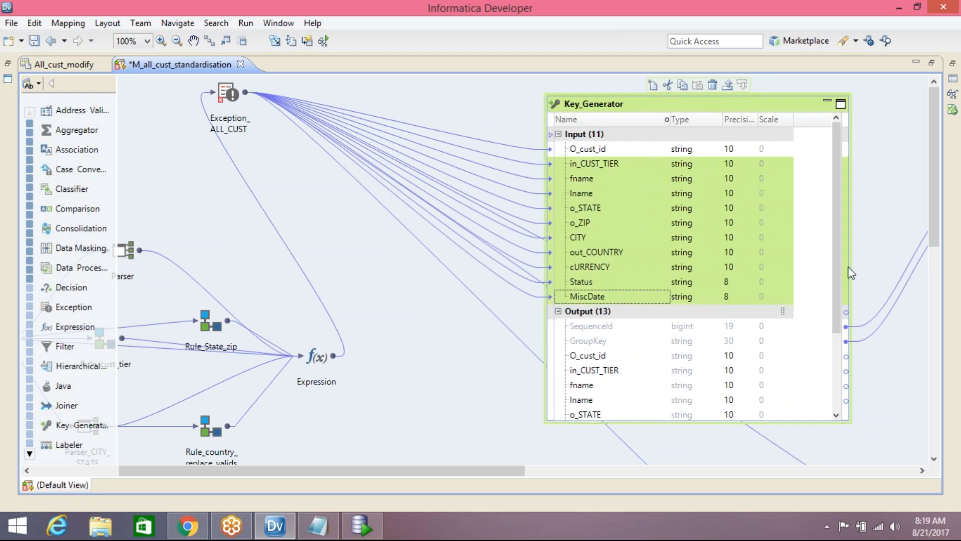
{"action": "left_click_drag", "start_coordinate": [837, 247], "coordinate": [832, 361]}
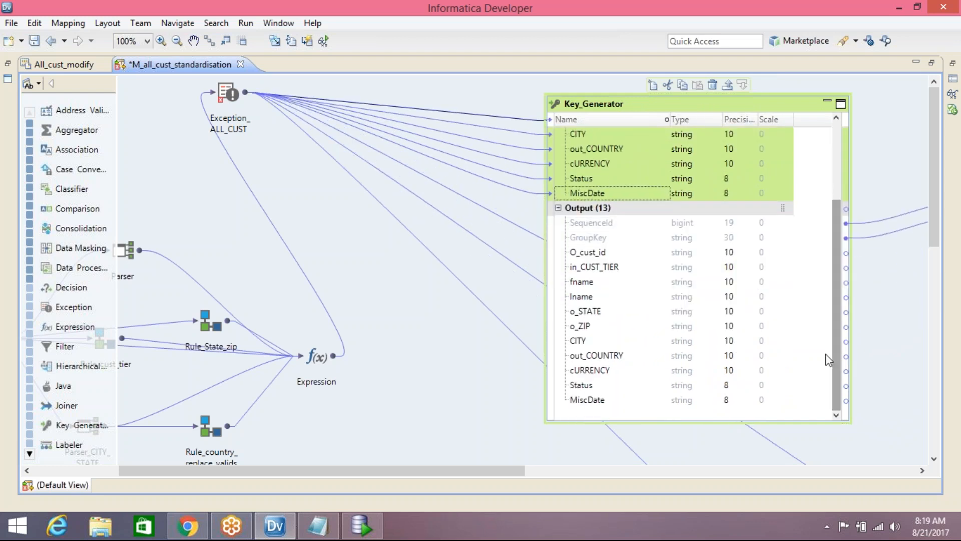
Add a String strategy named FNAME to the Key_Generator transformation's strategies.
{"action": "left_click", "coordinate": [773, 272]}
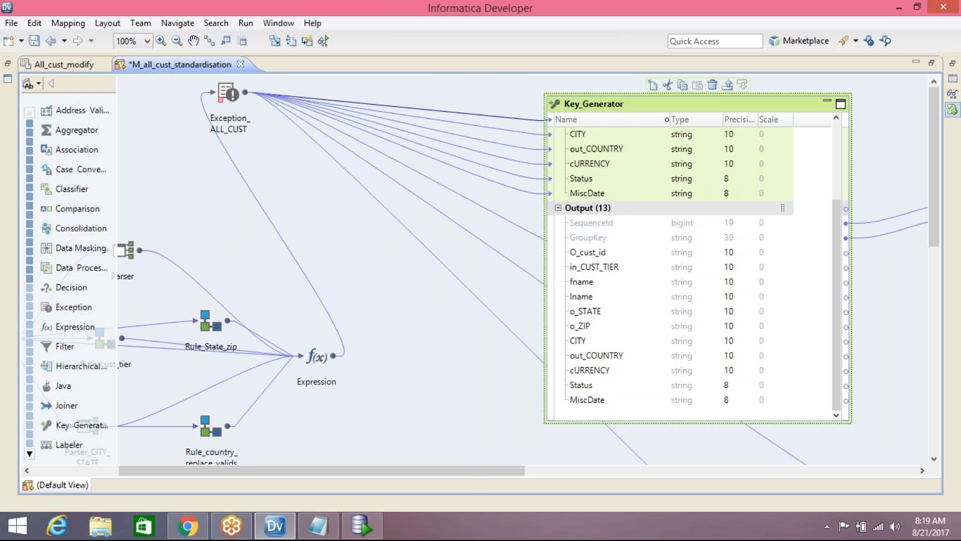
{"action": "left_click", "coordinate": [954, 80]}
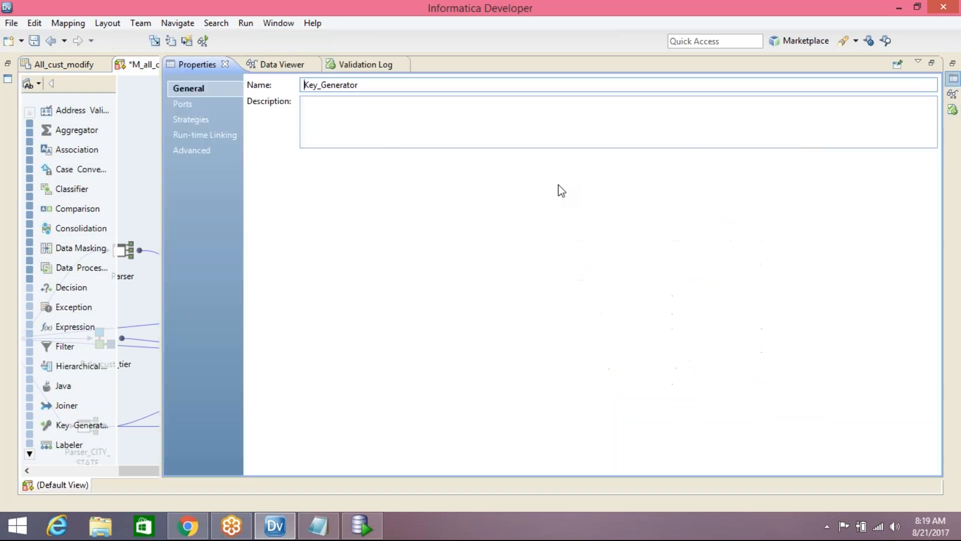
{"action": "left_click", "coordinate": [191, 106]}
{"action": "left_click", "coordinate": [192, 119]}
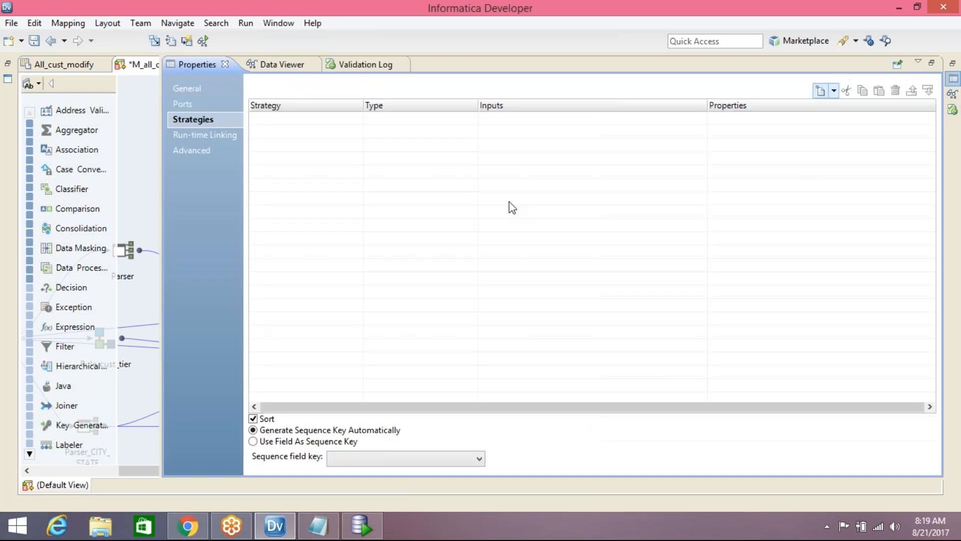
{"action": "left_click", "coordinate": [822, 91]}
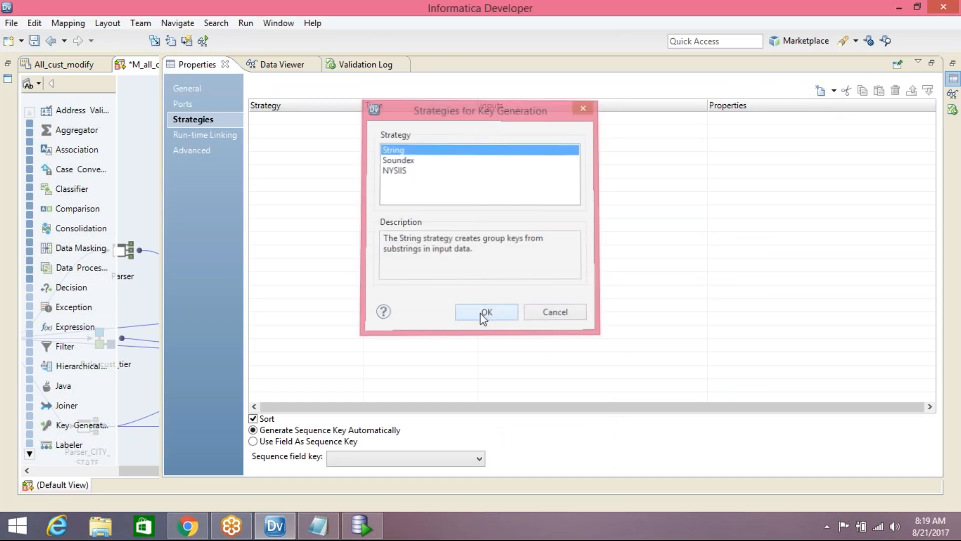
{"action": "left_click", "coordinate": [484, 315]}
{"action": "left_click", "coordinate": [320, 122]}
{"action": "type", "text": "FNAME"}
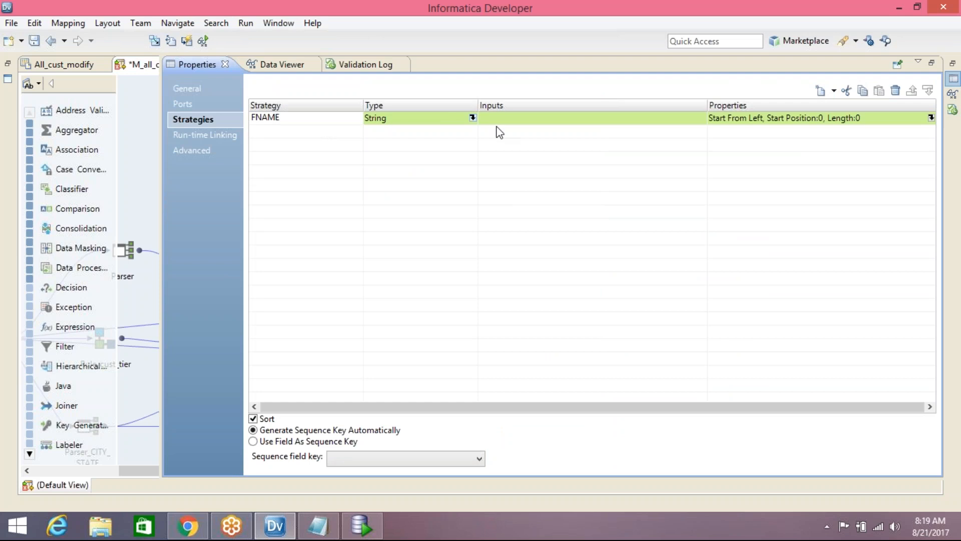
Assign fname as the FNAME strategy's input and set its properties to start from left, position 0, length 3.
{"action": "left_click", "coordinate": [692, 120]}
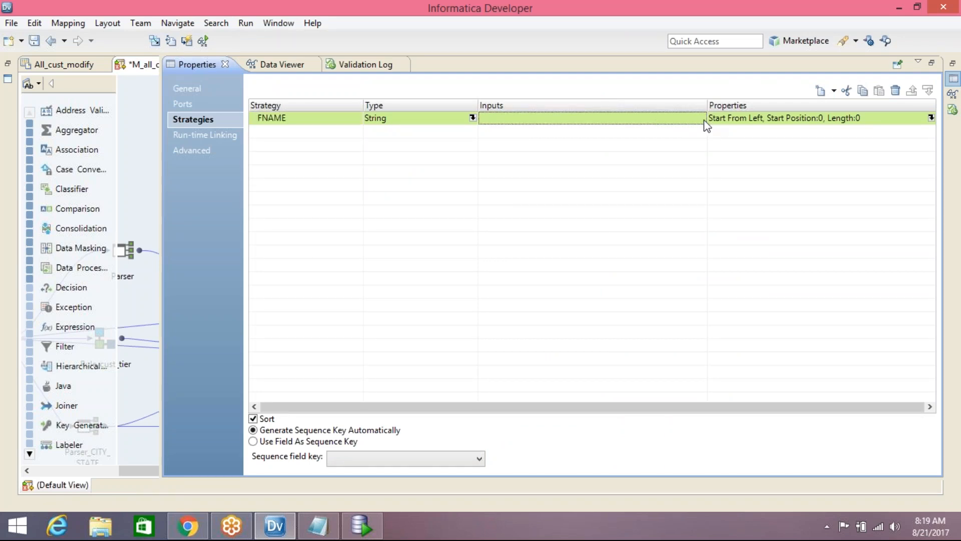
{"action": "left_click", "coordinate": [701, 119]}
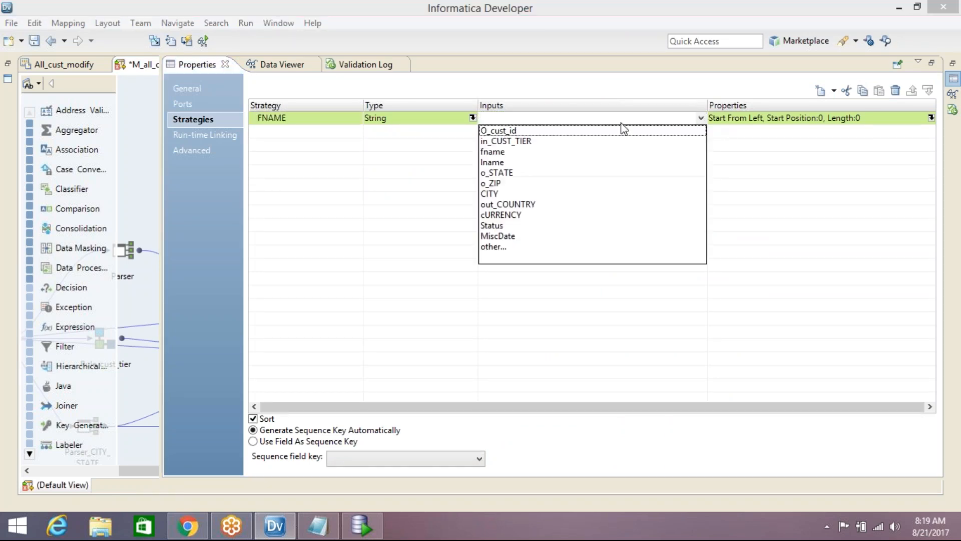
{"action": "left_click", "coordinate": [501, 151]}
{"action": "left_click", "coordinate": [922, 118]}
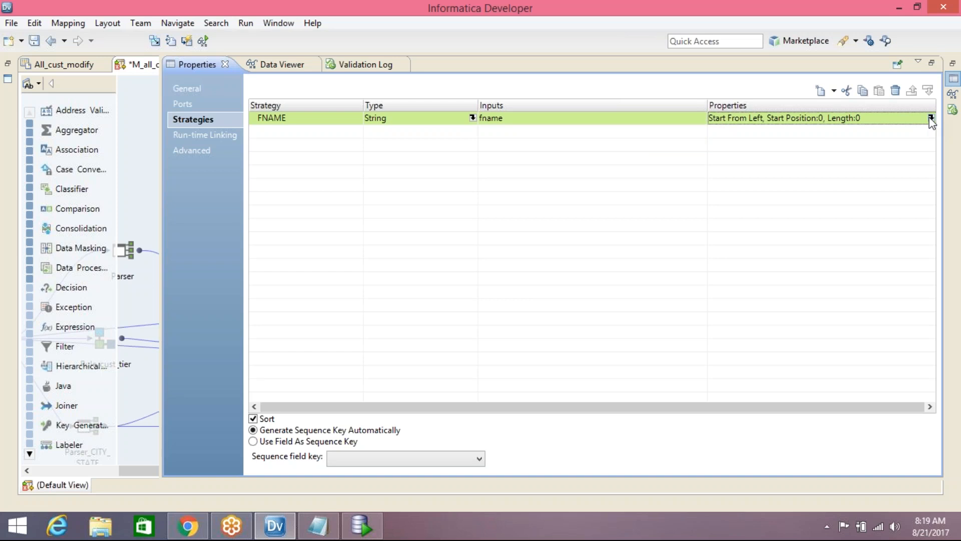
{"action": "left_click", "coordinate": [931, 118]}
{"action": "left_click", "coordinate": [429, 204]}
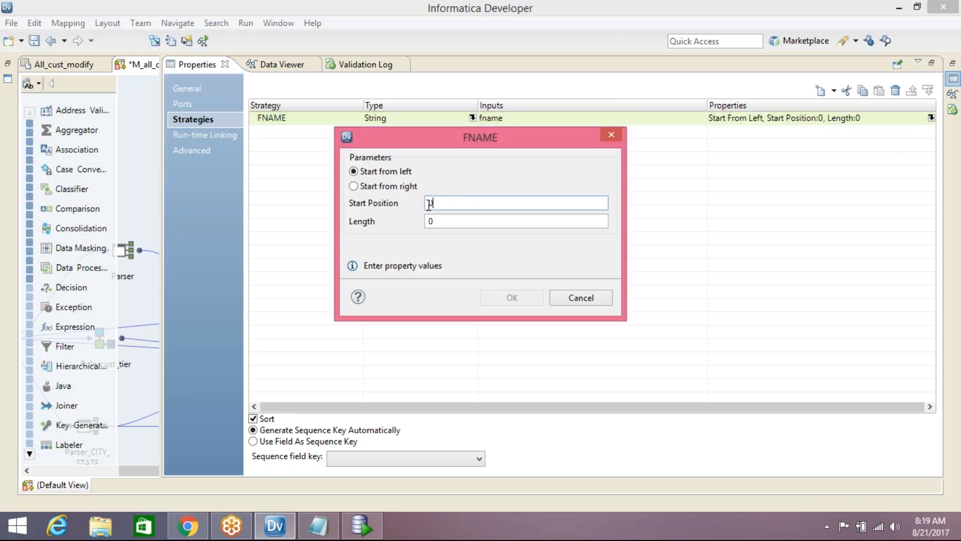
{"action": "key", "text": "Tab"}
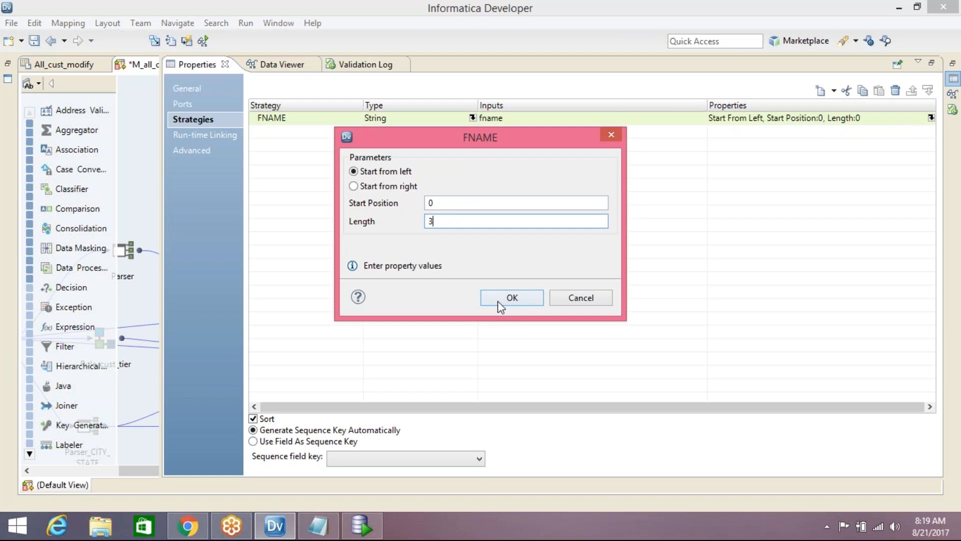
{"action": "left_click", "coordinate": [499, 298]}
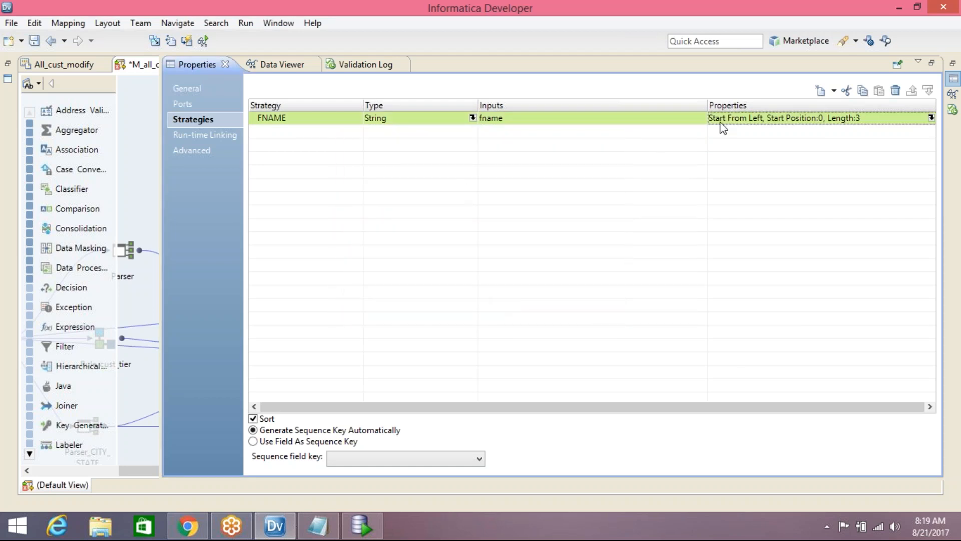
Add a second String strategy named LNAME with lname as its input.
{"action": "left_click", "coordinate": [821, 92]}
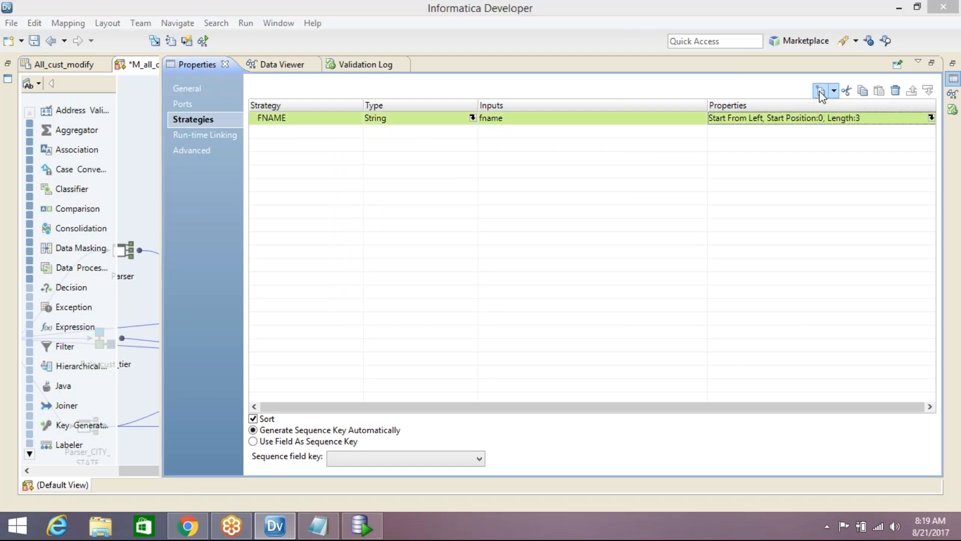
{"action": "left_click", "coordinate": [493, 313]}
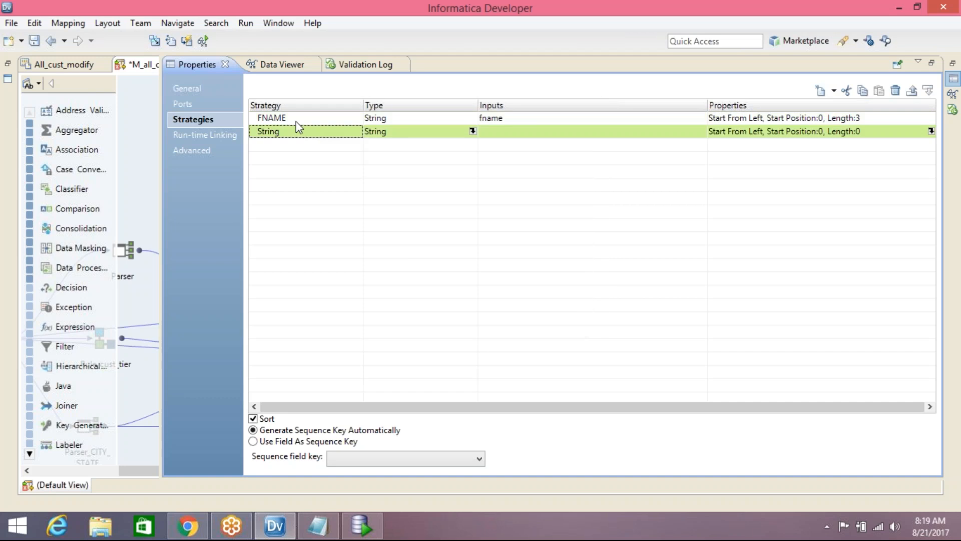
{"action": "left_click", "coordinate": [296, 132]}
{"action": "type", "text": "LNAME"}
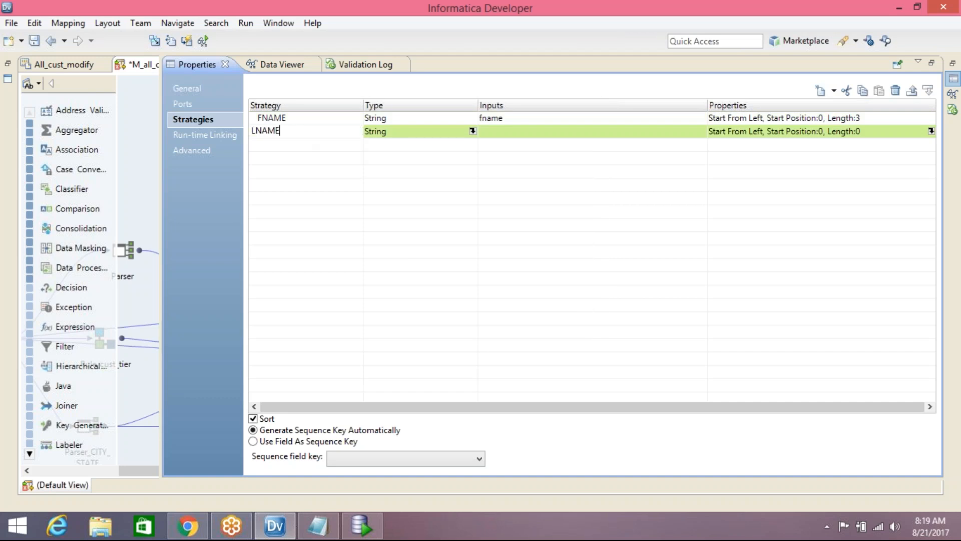
{"action": "left_click", "coordinate": [704, 133]}
{"action": "left_click", "coordinate": [701, 131]}
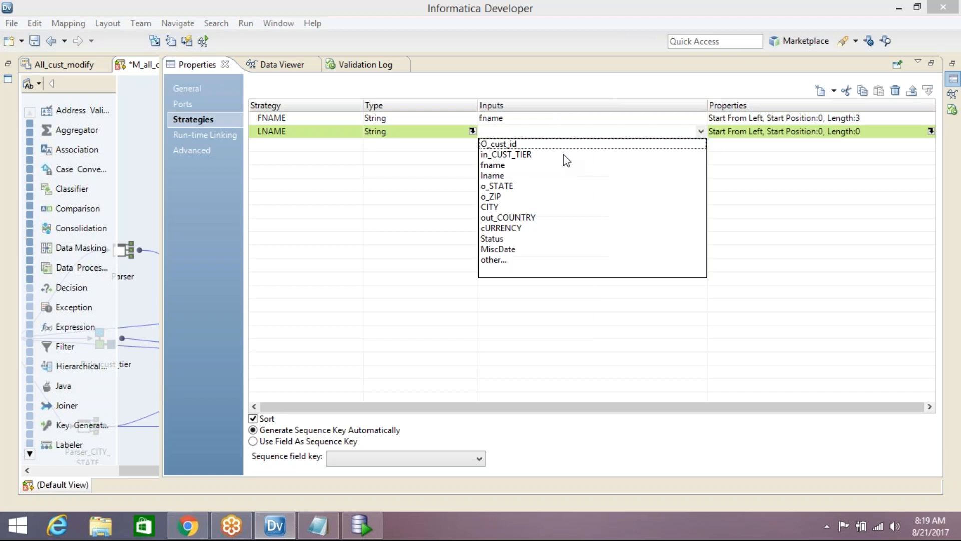
{"action": "left_click", "coordinate": [492, 176]}
Set the LNAME strategy's length to 3, starting from left at position 0.
{"action": "left_click", "coordinate": [888, 137]}
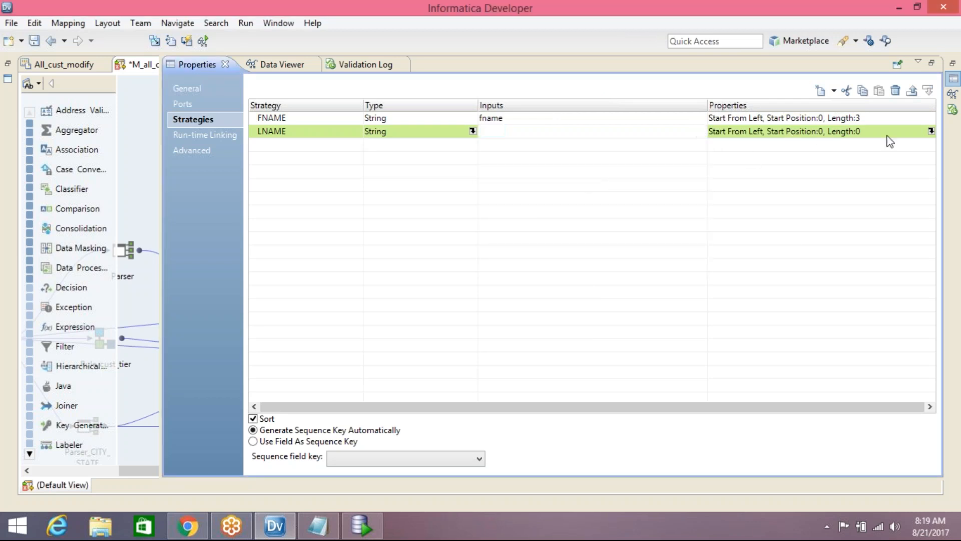
{"action": "left_click", "coordinate": [931, 131]}
{"action": "key", "text": "Tab"}
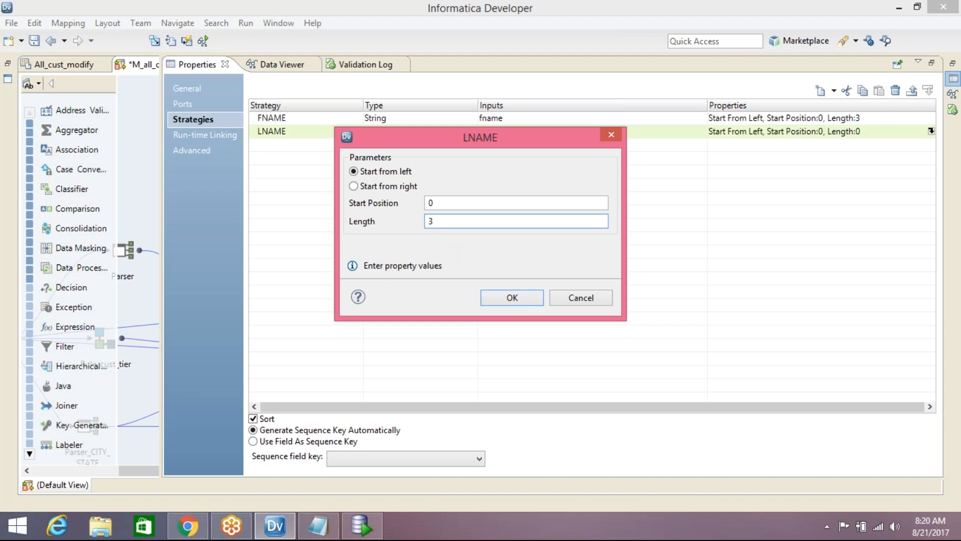
{"action": "left_click", "coordinate": [510, 298]}
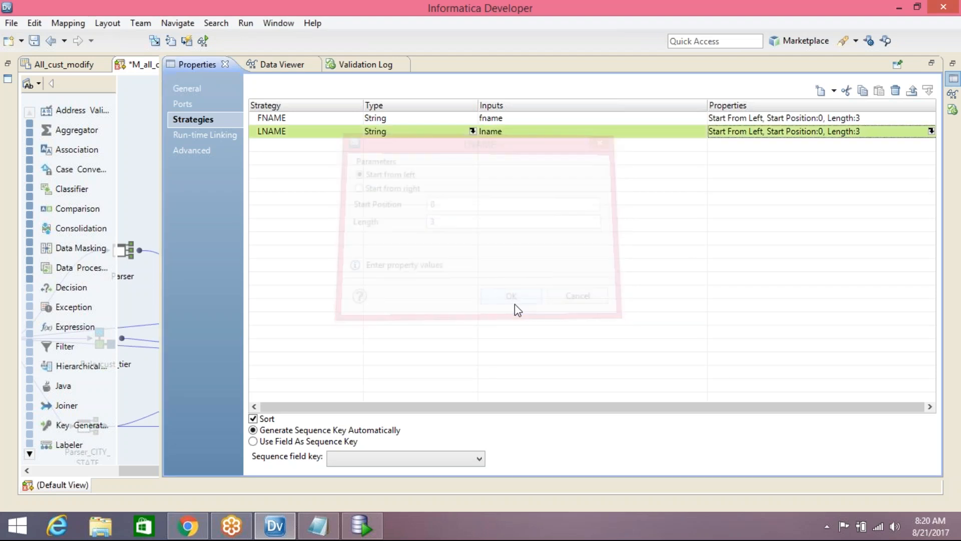
Add a third String strategy named CITY with the CITY port as its input.
{"action": "left_click", "coordinate": [821, 92]}
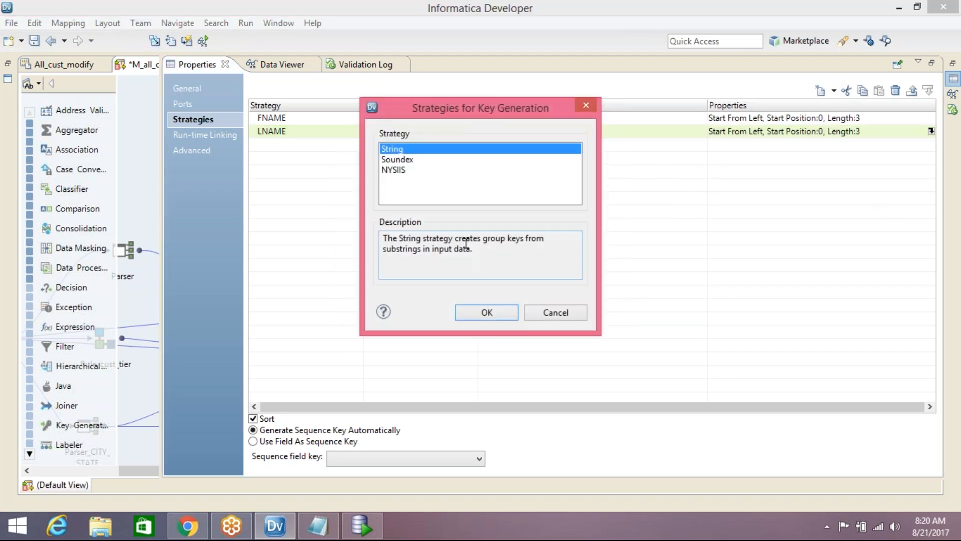
{"action": "left_click", "coordinate": [473, 313]}
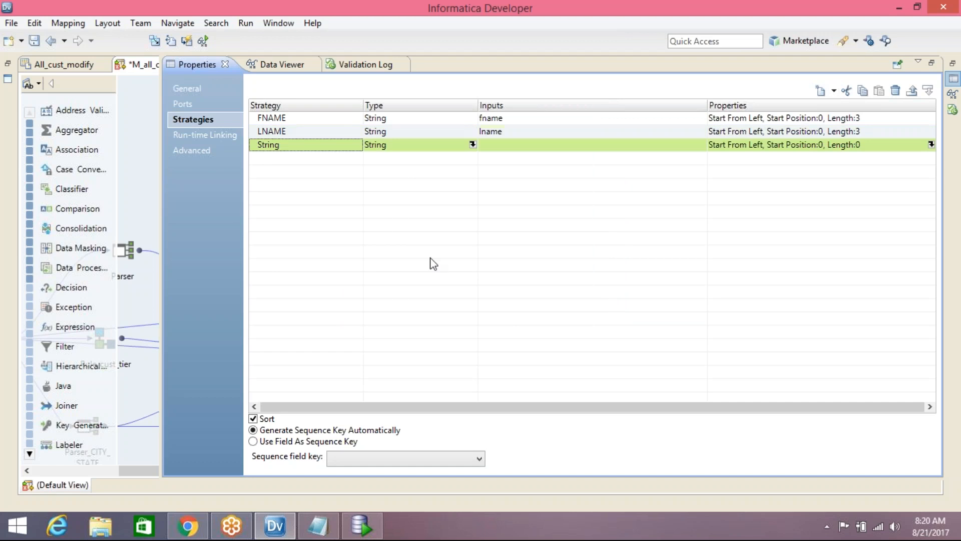
{"action": "type", "text": "CITY"}
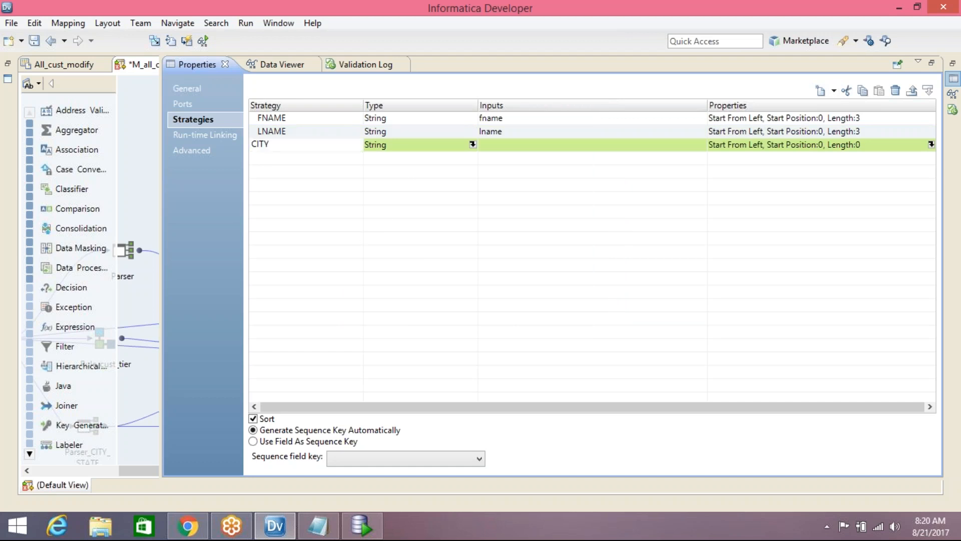
{"action": "left_click", "coordinate": [704, 144]}
{"action": "left_click", "coordinate": [701, 145]}
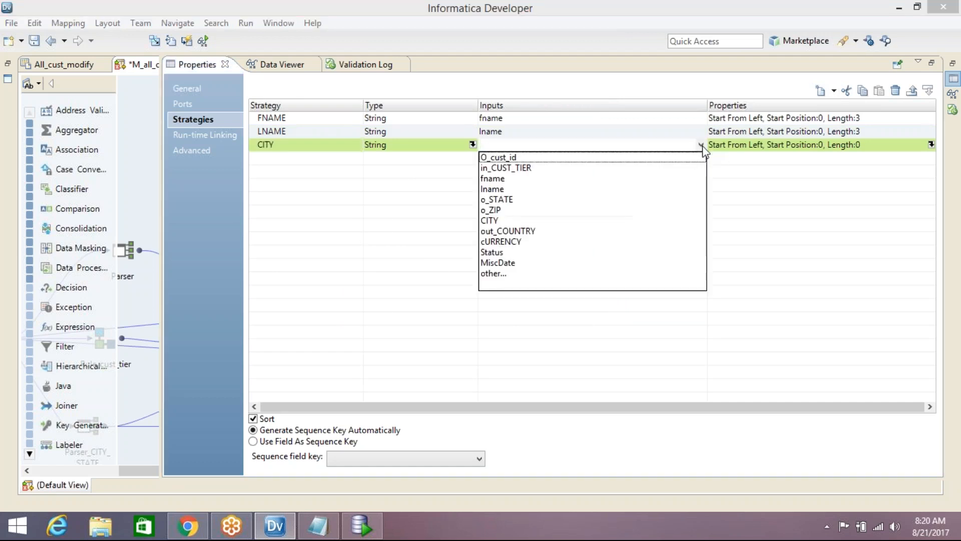
{"action": "left_click", "coordinate": [490, 221]}
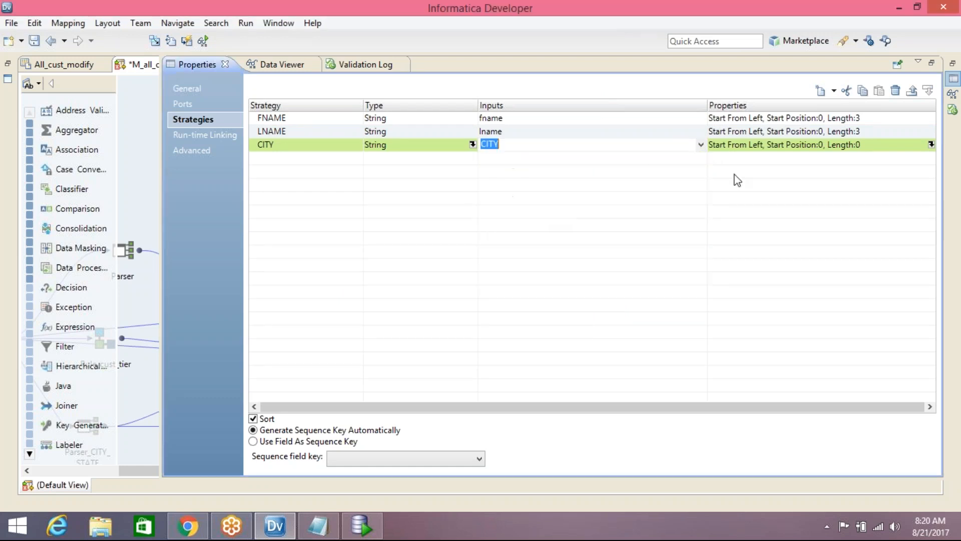
Set the CITY strategy's length to 3, starting from left at position 0.
{"action": "left_click", "coordinate": [931, 144]}
{"action": "double_click", "coordinate": [470, 221]}
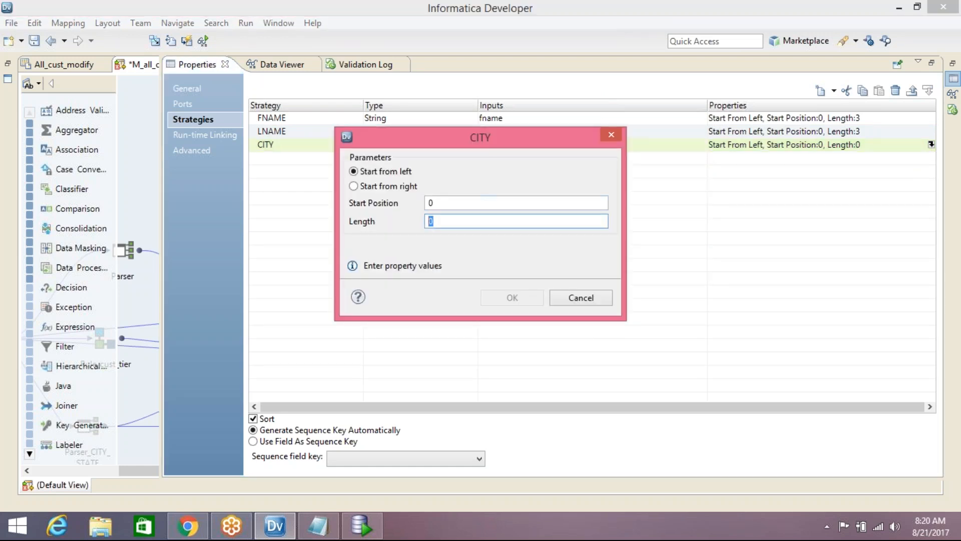
{"action": "type", "text": "3"}
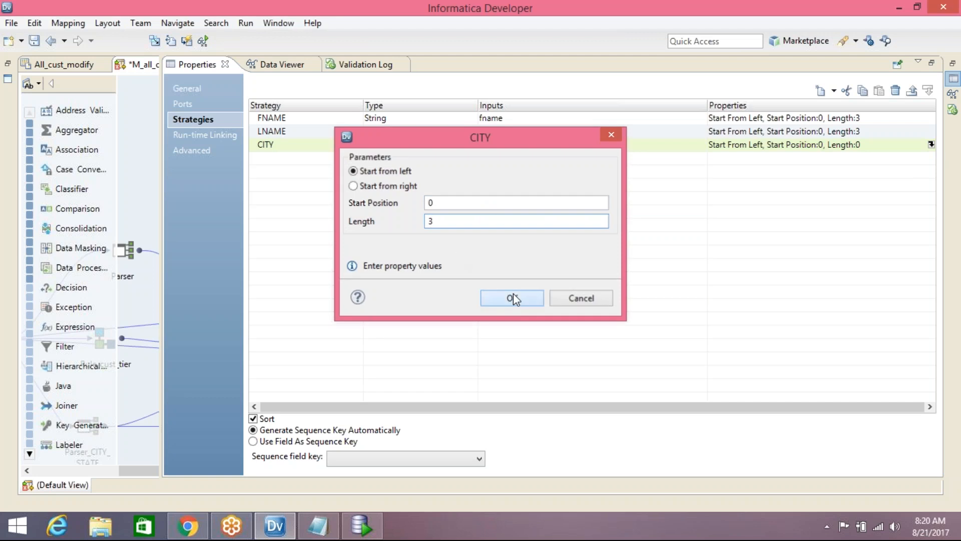
{"action": "left_click", "coordinate": [513, 295]}
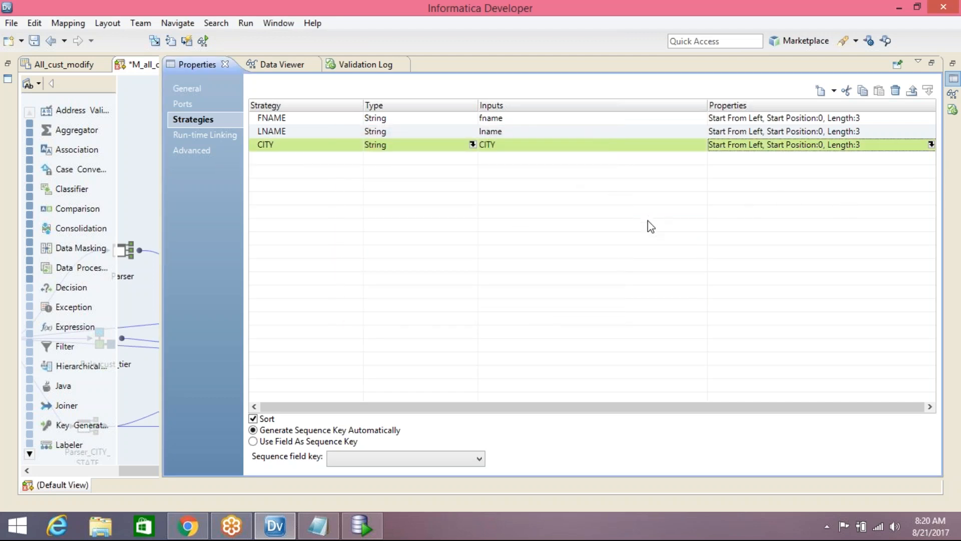
Add a fourth String strategy with the o_STATE port as its input.
{"action": "left_click", "coordinate": [821, 91]}
{"action": "left_click", "coordinate": [474, 313]}
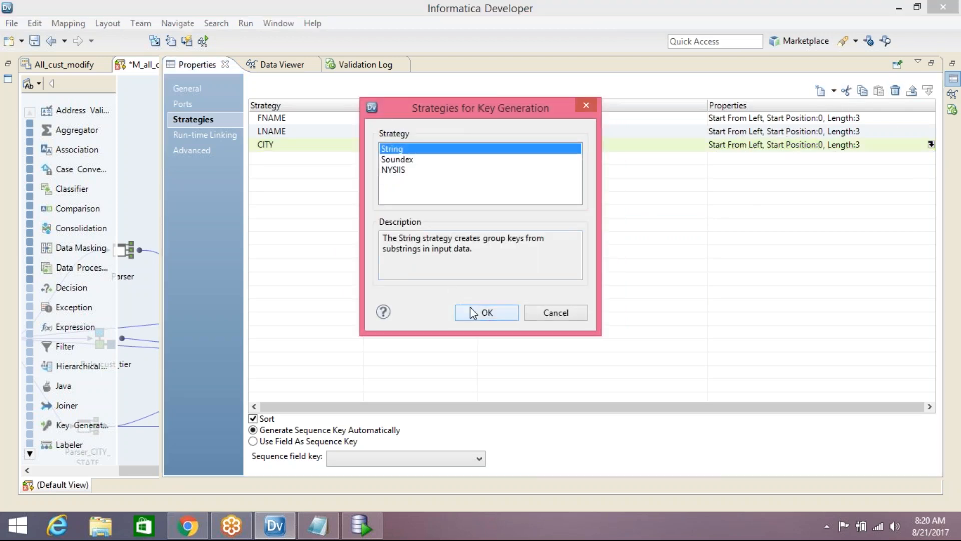
{"action": "left_click", "coordinate": [703, 160]}
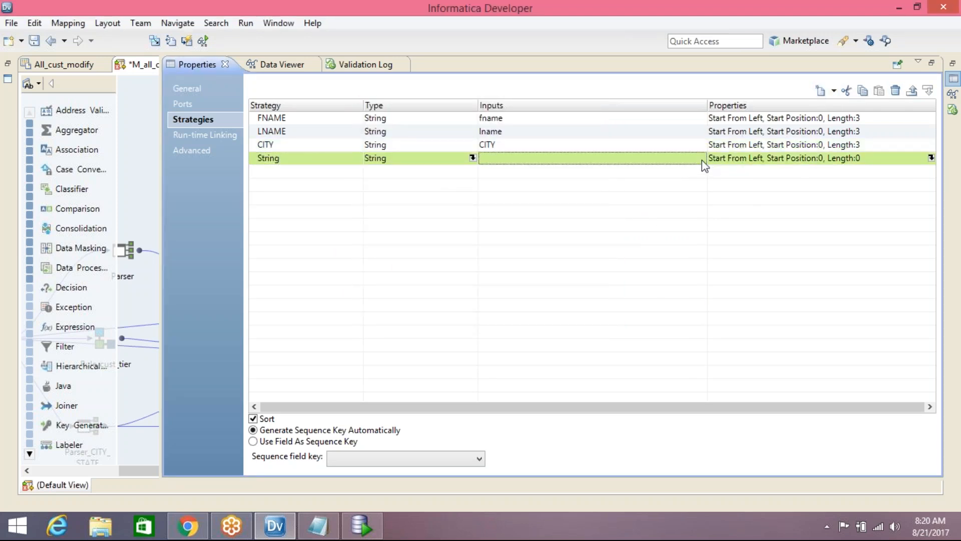
{"action": "left_click", "coordinate": [701, 159]}
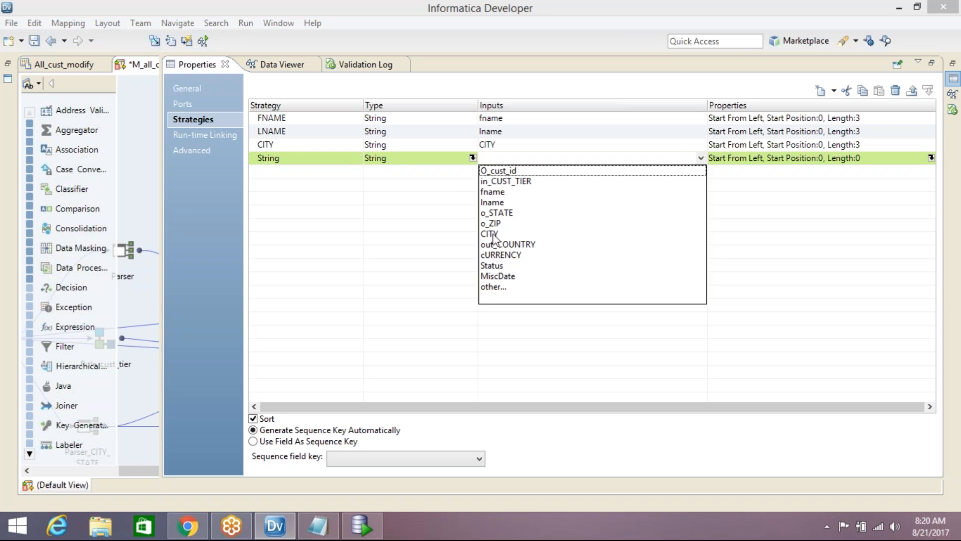
{"action": "left_click", "coordinate": [506, 214]}
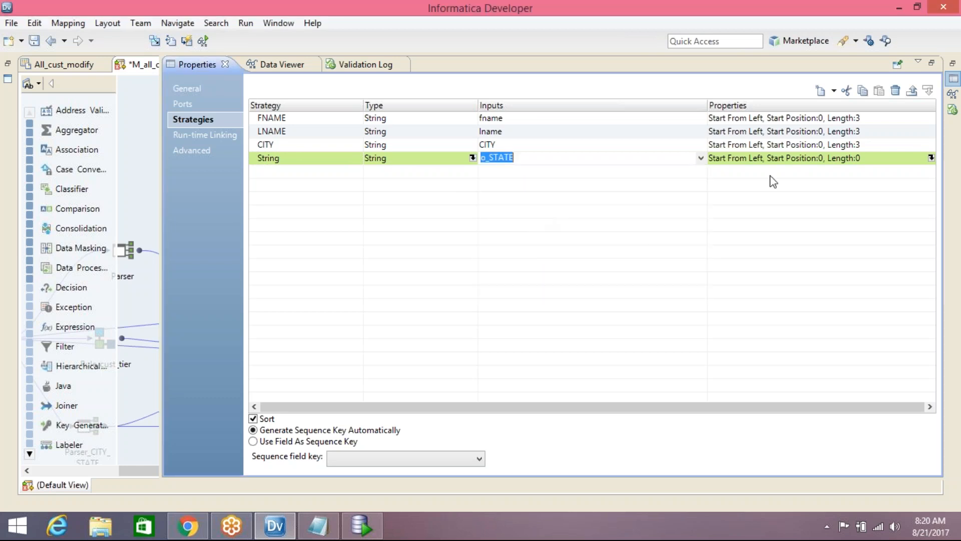
Set the o_STATE strategy's length to 2, starting from left at position 0, and save the mapping.
{"action": "left_click", "coordinate": [931, 158]}
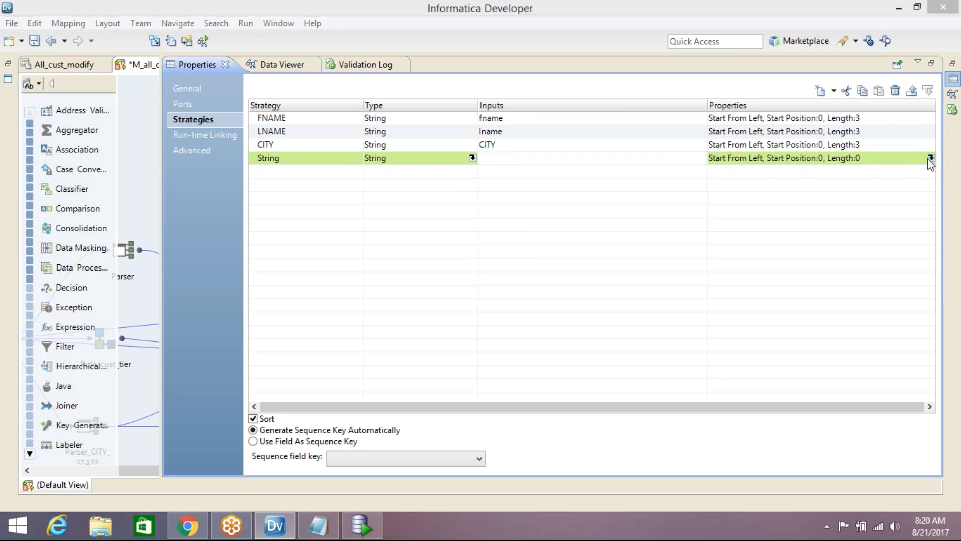
{"action": "double_click", "coordinate": [462, 221]}
{"action": "type", "text": "2"}
{"action": "left_click", "coordinate": [509, 297]}
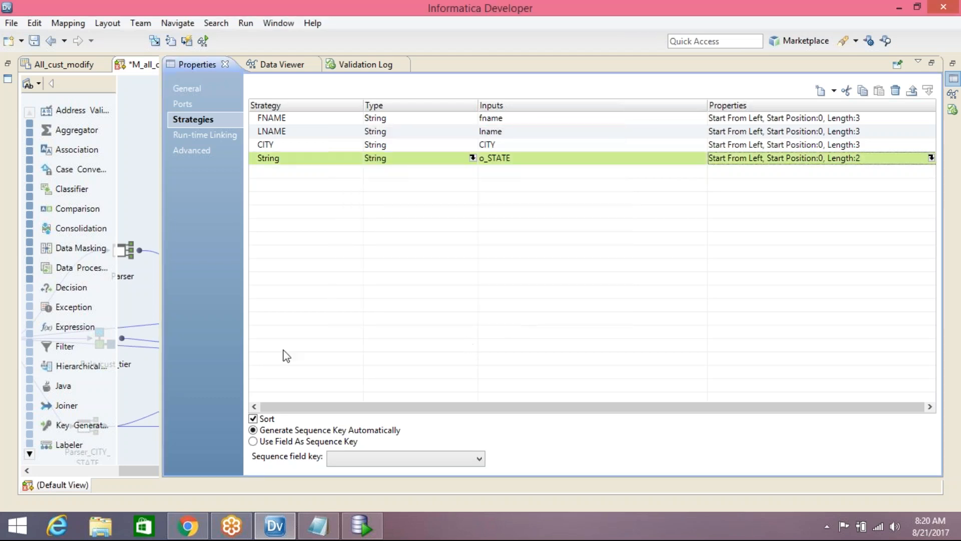
{"action": "left_click", "coordinate": [34, 40]}
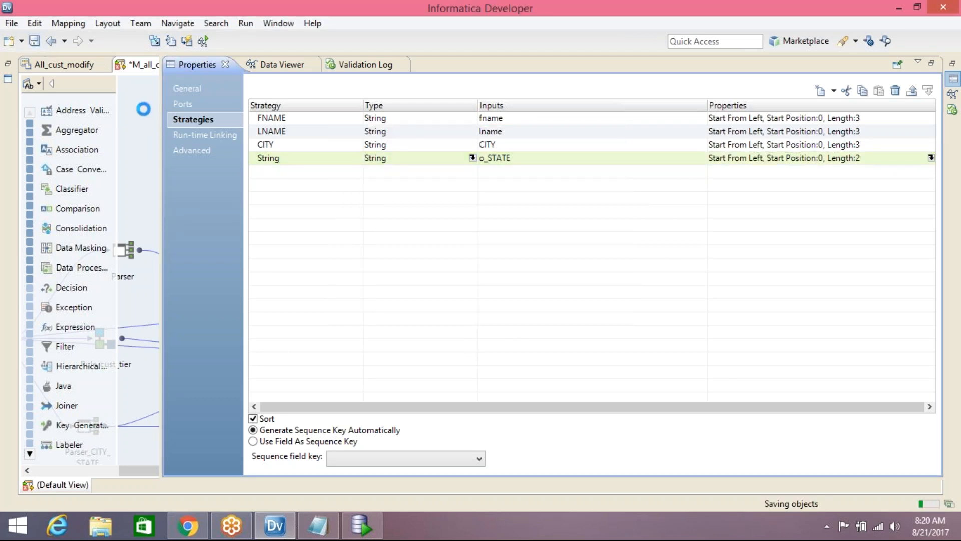
Link the Key_Generator output ports O_cust_id through MiscDate to the Match transformation's input group.
{"action": "left_click", "coordinate": [142, 108]}
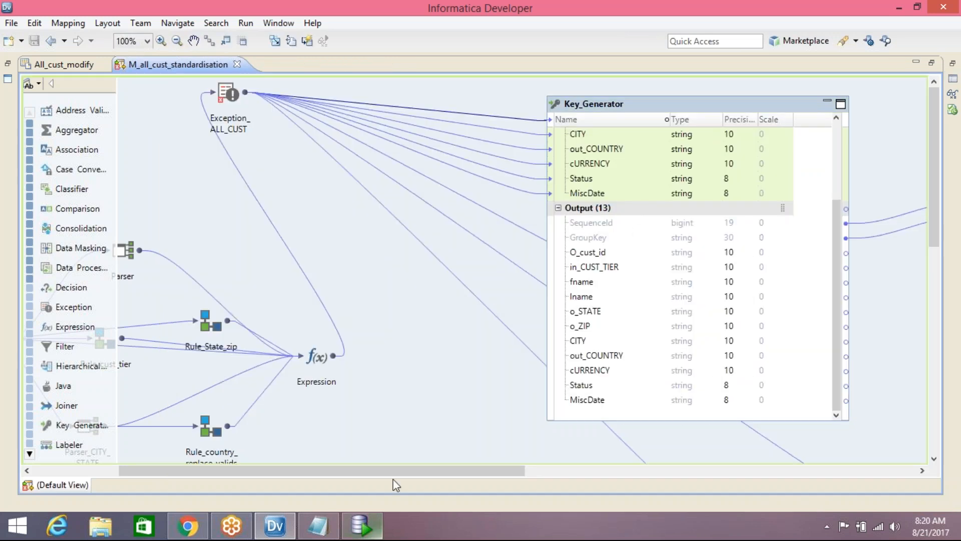
{"action": "left_click_drag", "start_coordinate": [396, 471], "coordinate": [702, 450]}
{"action": "left_click_drag", "start_coordinate": [642, 254], "coordinate": [651, 415]}
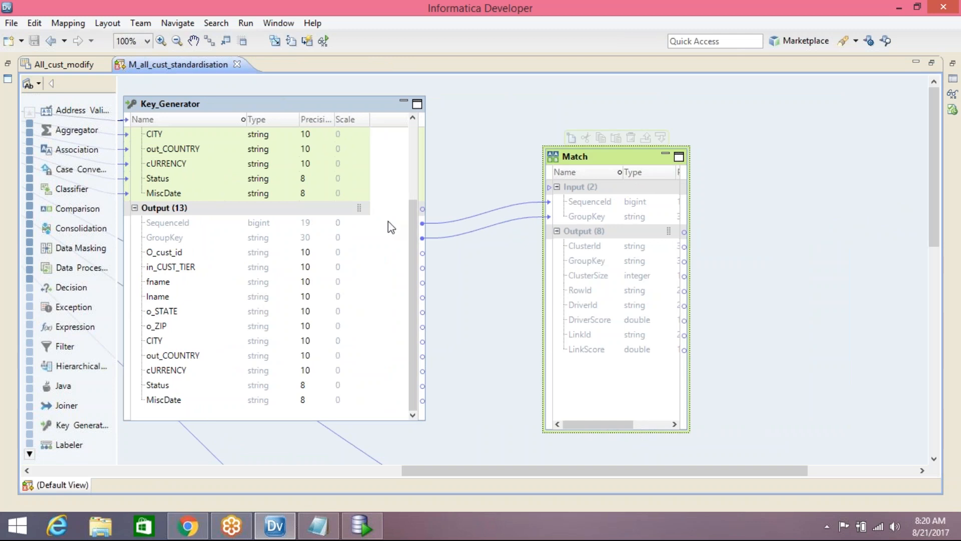
{"action": "left_click", "coordinate": [210, 259]}
{"action": "left_click", "coordinate": [178, 254]}
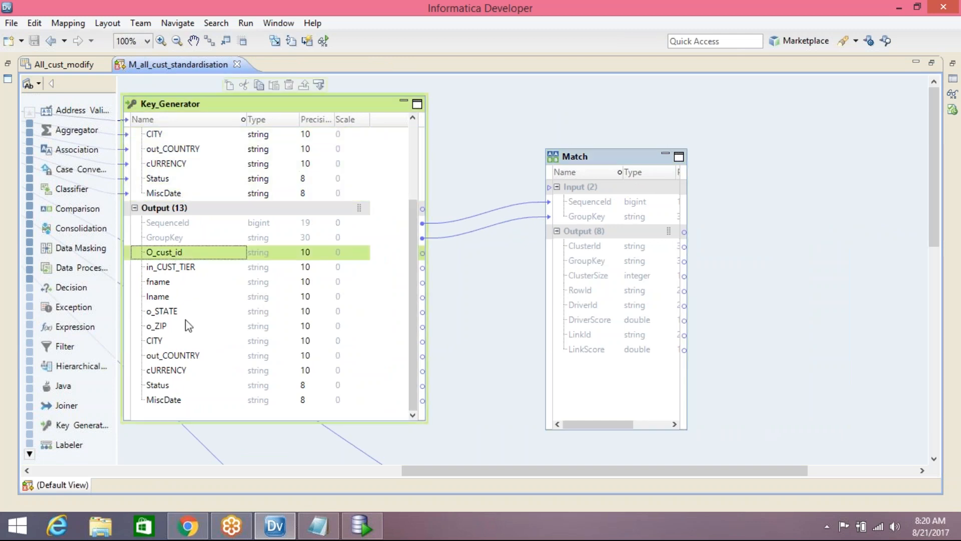
{"action": "left_click", "coordinate": [171, 399], "text": "shift"}
{"action": "left_click_drag", "start_coordinate": [195, 265], "coordinate": [581, 186]}
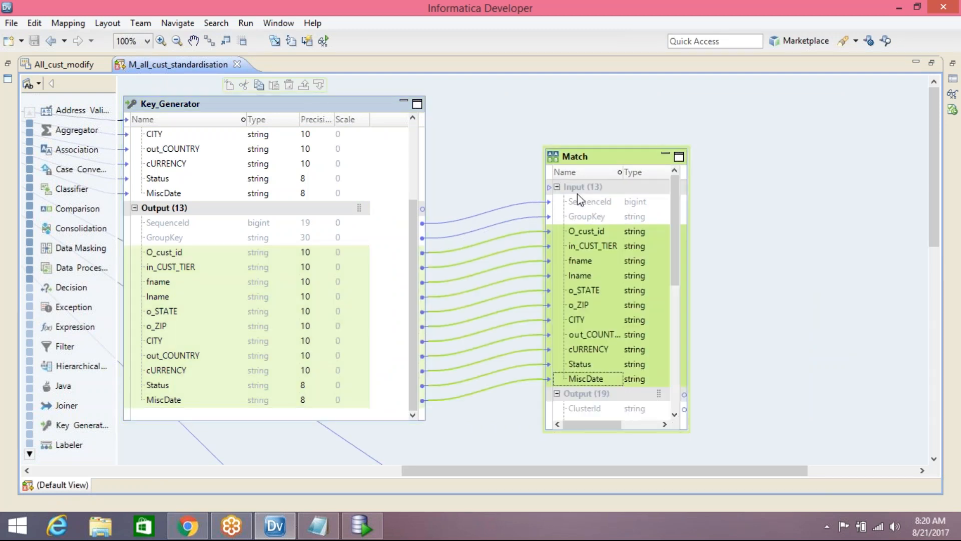
Collapse Key_Generator to an icon, then widen the Match transformation and reposition it closer to Key_Generator on the canvas.
{"action": "left_click", "coordinate": [403, 104]}
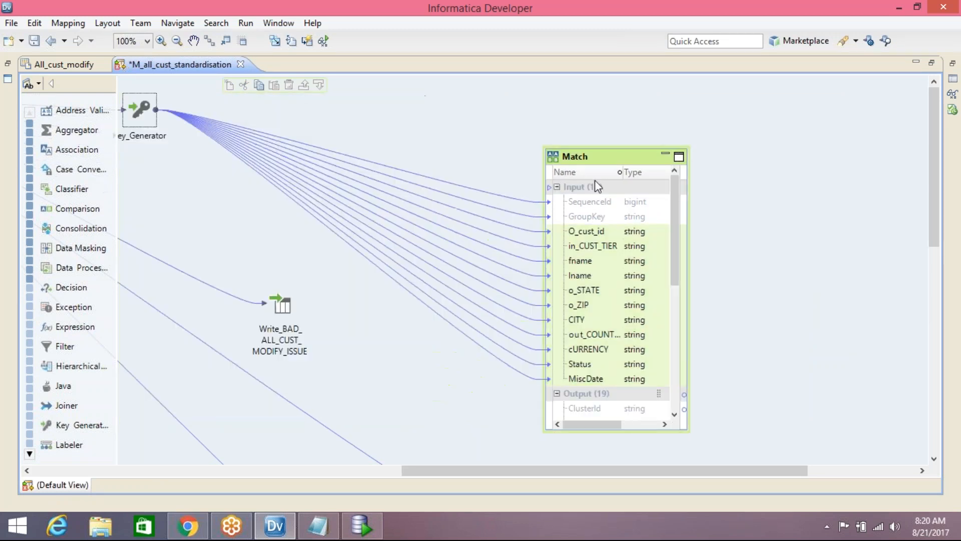
{"action": "left_click_drag", "start_coordinate": [612, 149], "coordinate": [617, 77]}
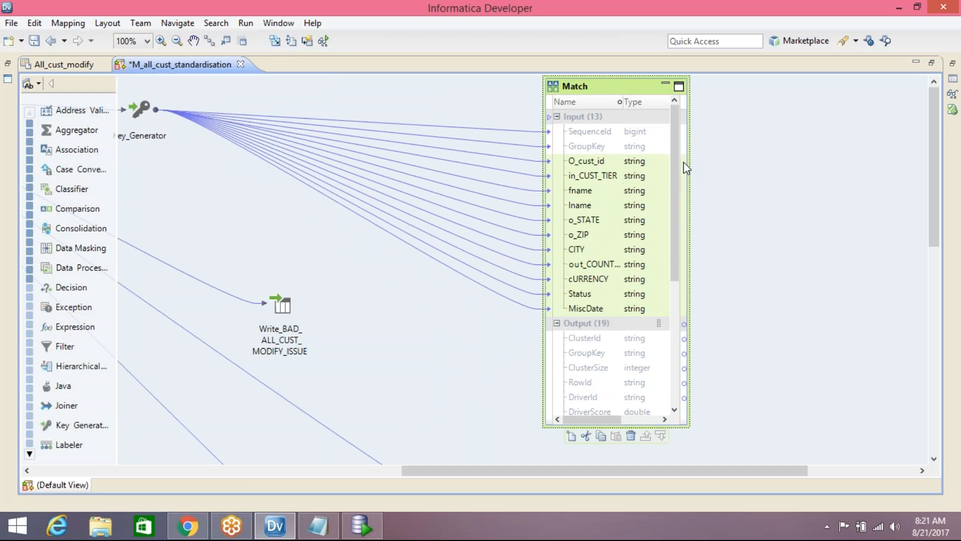
{"action": "left_click_drag", "start_coordinate": [689, 158], "coordinate": [858, 158]}
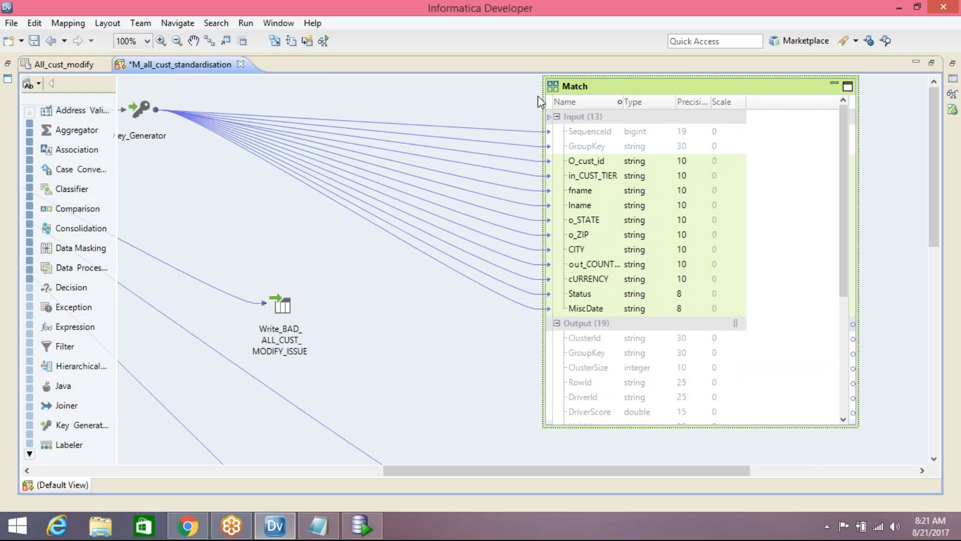
{"action": "left_click_drag", "start_coordinate": [546, 99], "coordinate": [528, 98]}
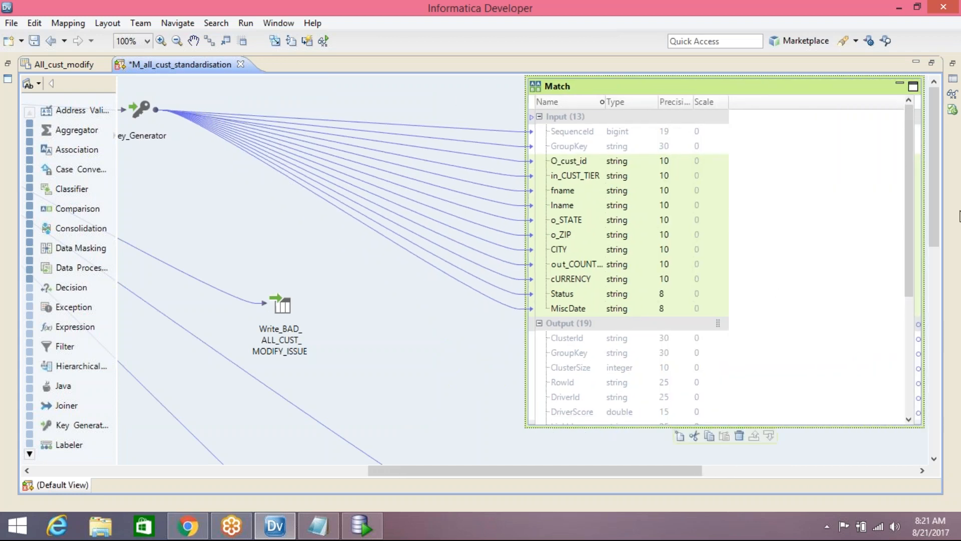
{"action": "left_click_drag", "start_coordinate": [910, 179], "coordinate": [918, 145]}
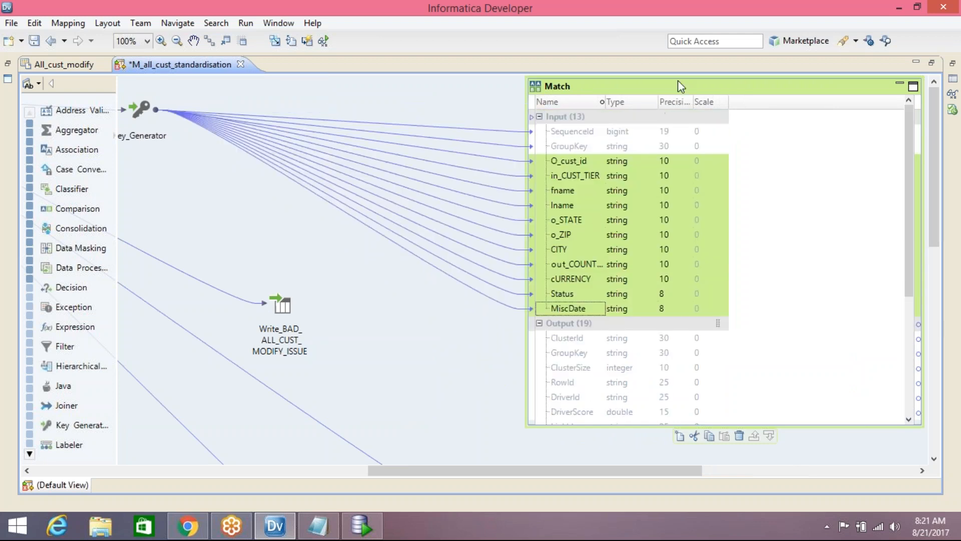
{"action": "left_click_drag", "start_coordinate": [656, 88], "coordinate": [549, 88]}
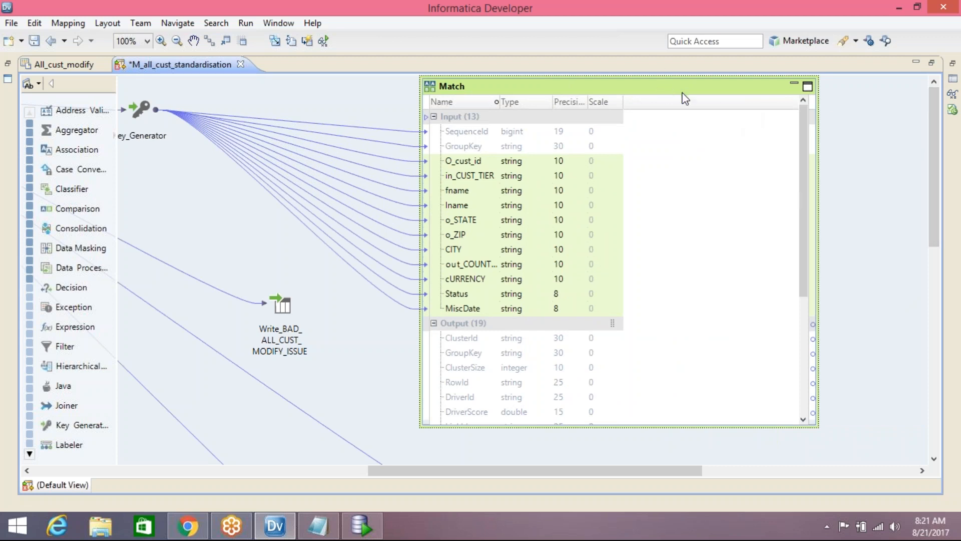
Open the Match transformation's properties, review its ports and use Field Match (Single Source) as the match type.
{"action": "left_click", "coordinate": [954, 82]}
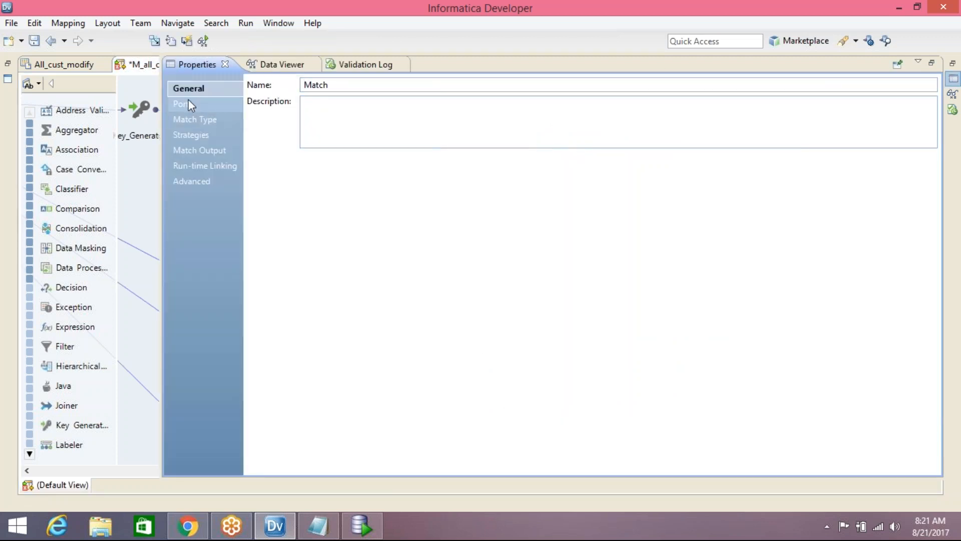
{"action": "left_click", "coordinate": [188, 104]}
{"action": "left_click", "coordinate": [199, 119]}
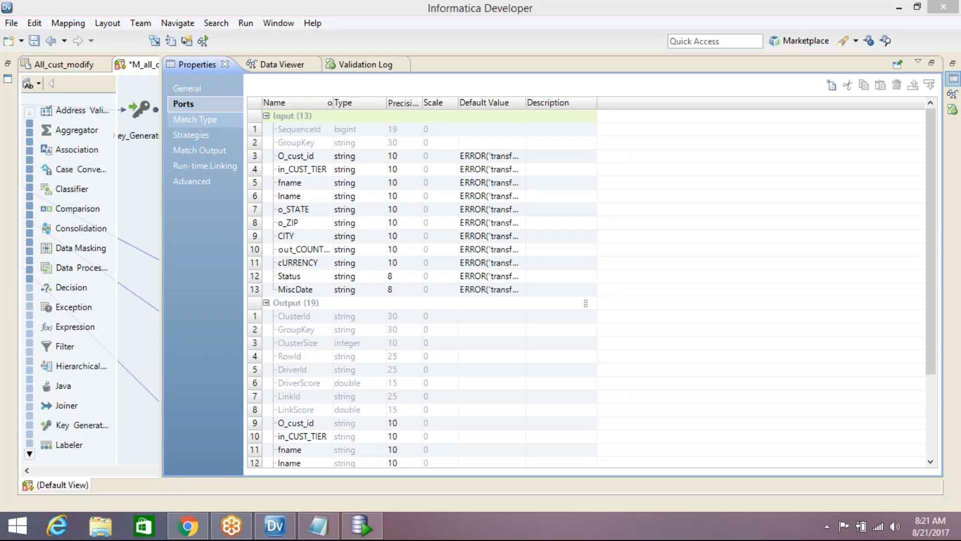
{"action": "left_click", "coordinate": [537, 280]}
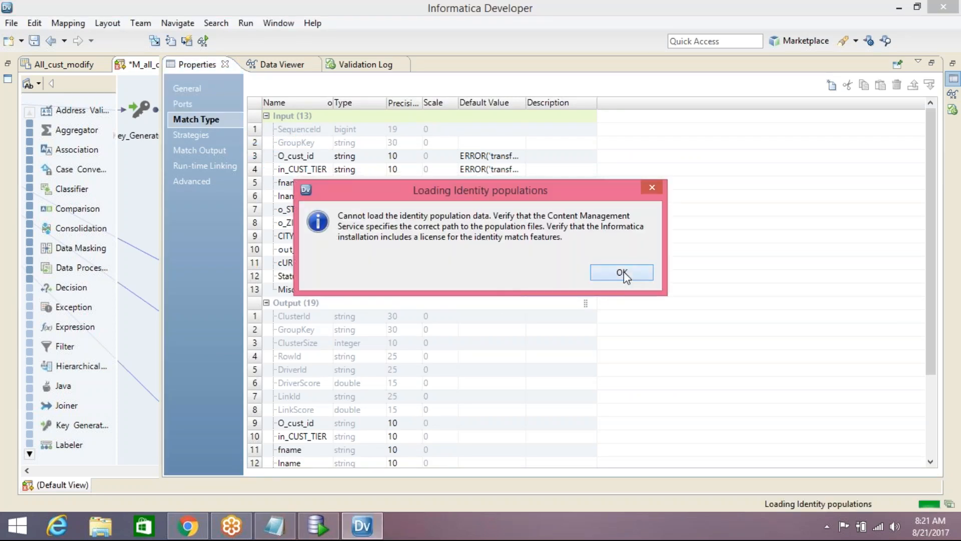
{"action": "left_click", "coordinate": [621, 273]}
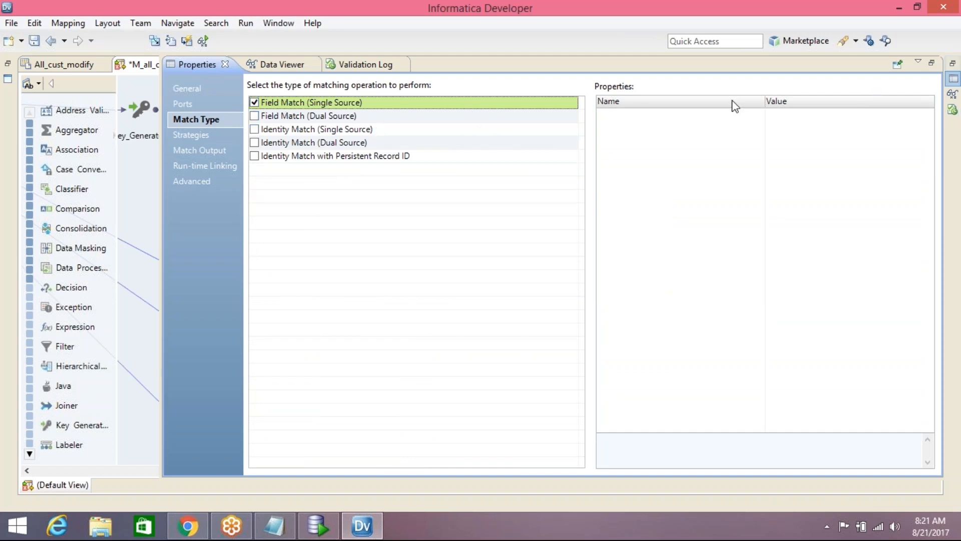
{"action": "left_click", "coordinate": [711, 117]}
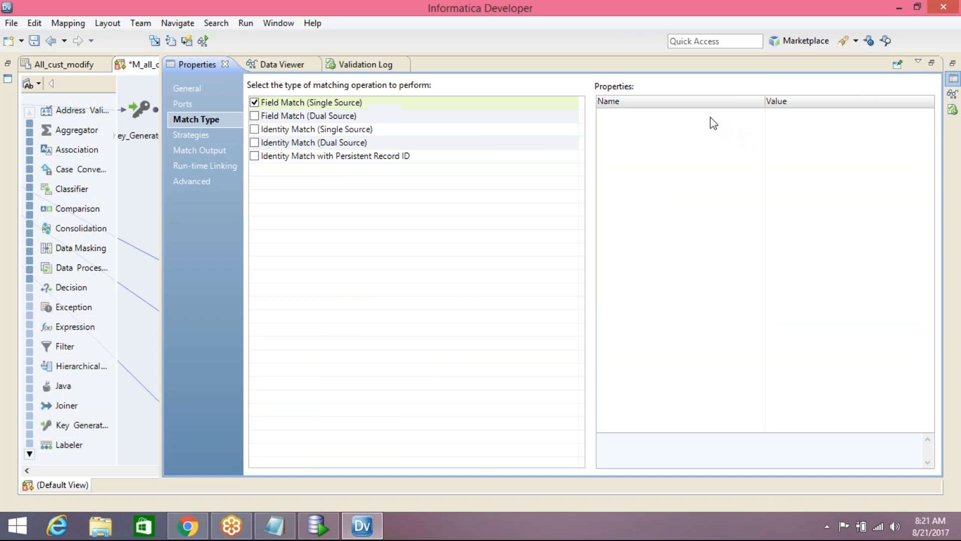
{"action": "left_click", "coordinate": [390, 103]}
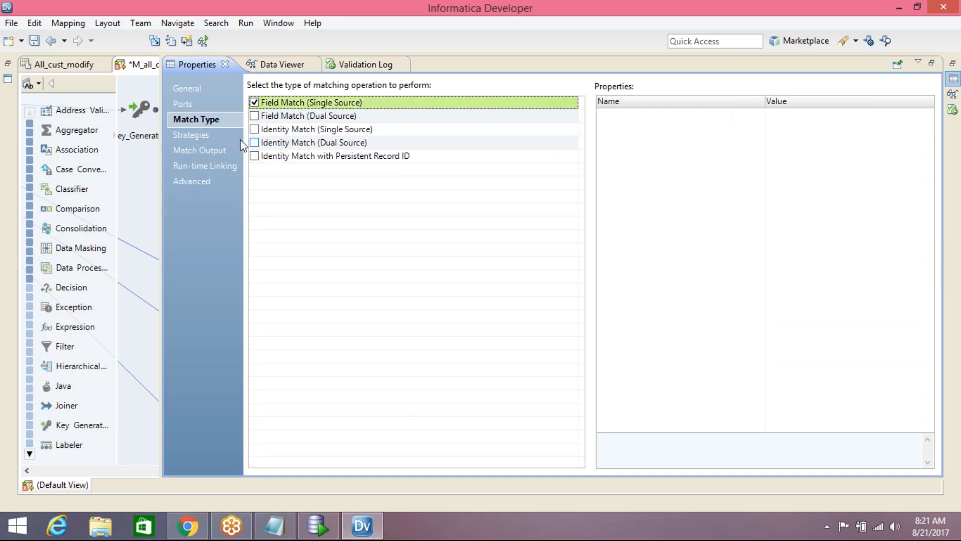
Start a new Bigram Distance match strategy and name it FNAME, keeping the weight at 0.5.
{"action": "left_click", "coordinate": [199, 137]}
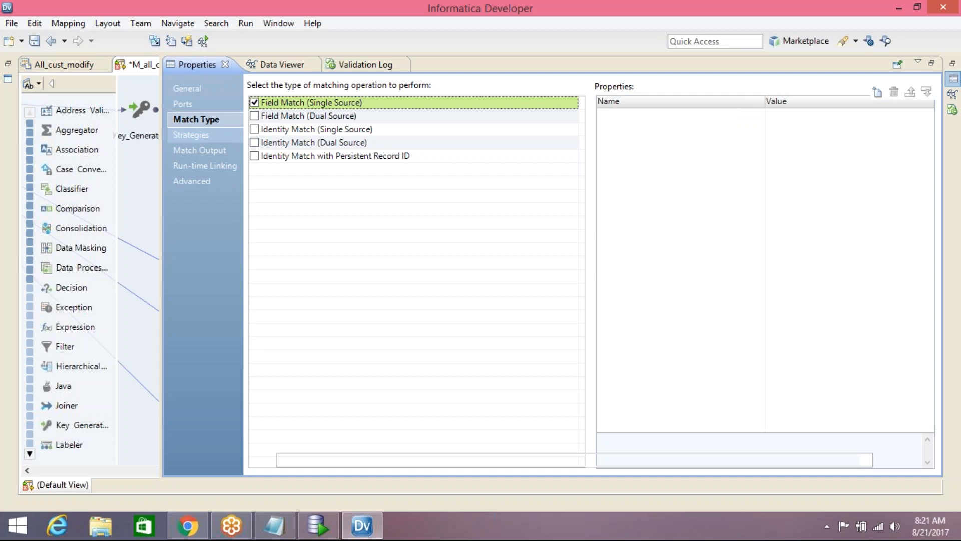
{"action": "left_click", "coordinate": [879, 94]}
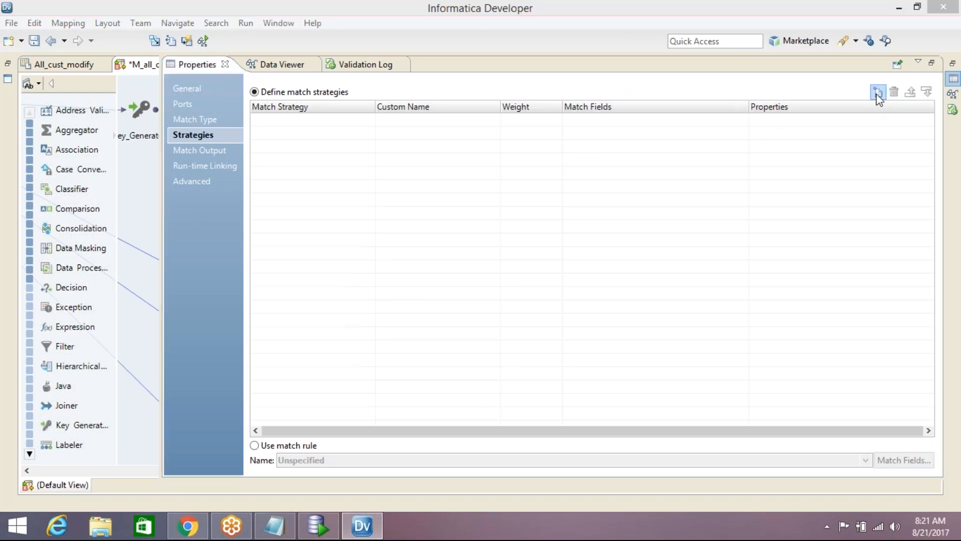
{"action": "left_click", "coordinate": [375, 161]}
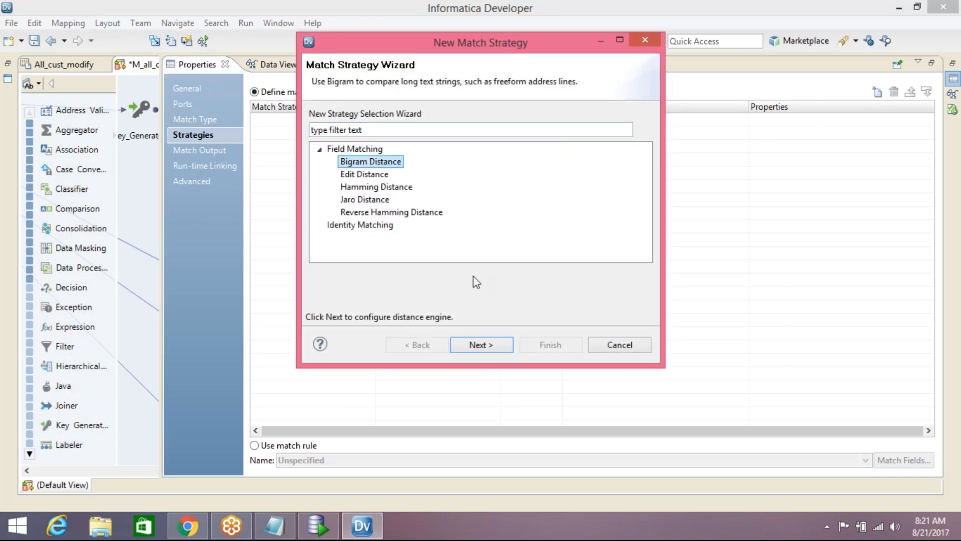
{"action": "left_click", "coordinate": [493, 344]}
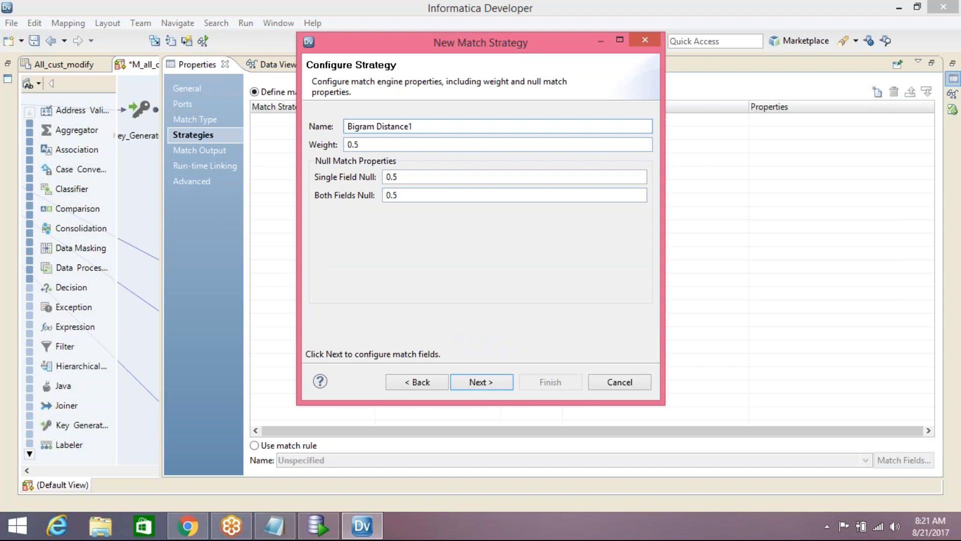
{"action": "left_click_drag", "start_coordinate": [414, 126], "coordinate": [163, 126]}
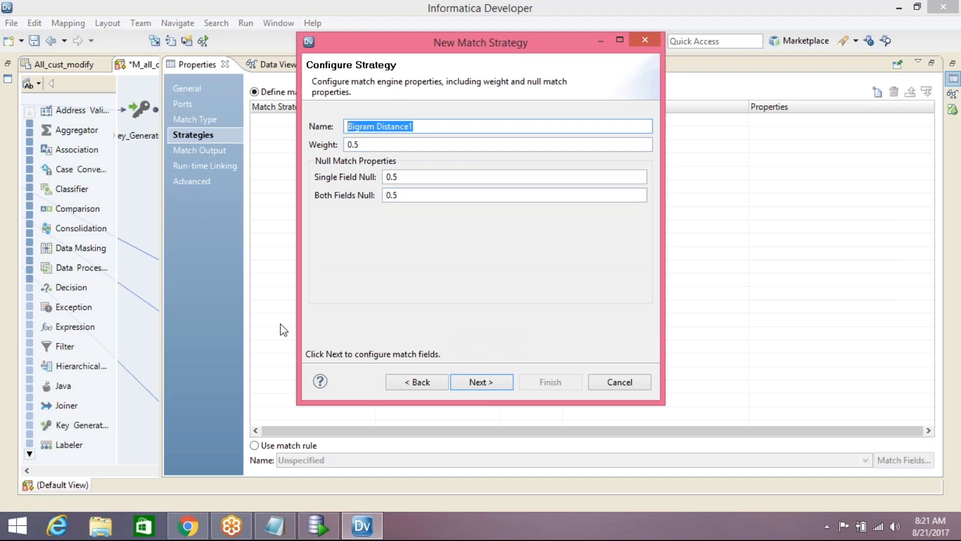
{"action": "type", "text": "FNAME"}
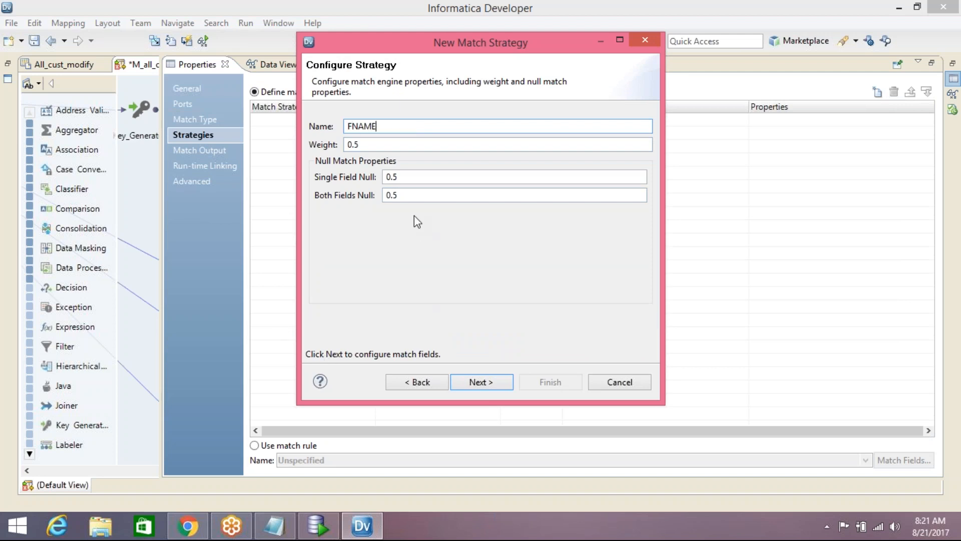
{"action": "left_click", "coordinate": [488, 384]}
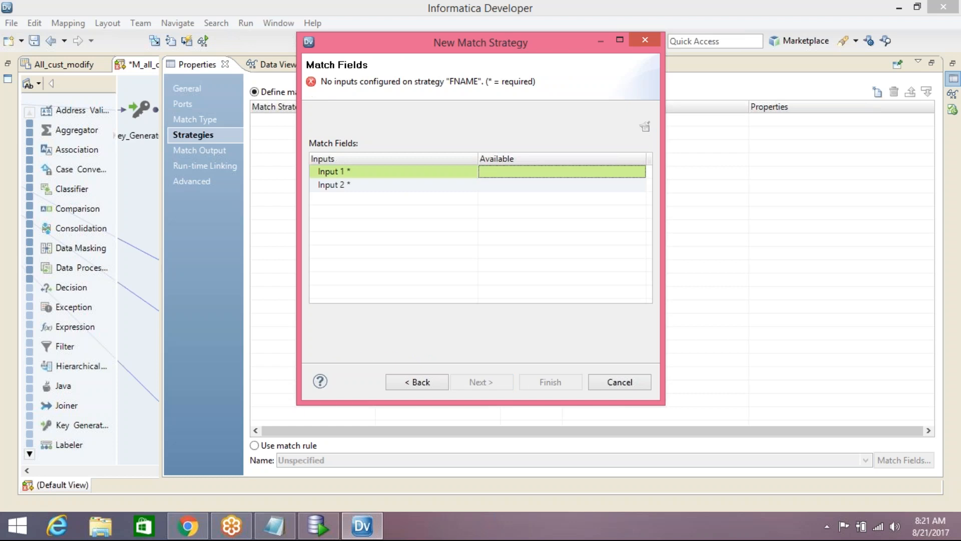
Assign fname_1 and fname_2 as the FNAME strategy's two match fields and continue to another match strategy.
{"action": "left_click", "coordinate": [642, 170]}
{"action": "left_click", "coordinate": [640, 172]}
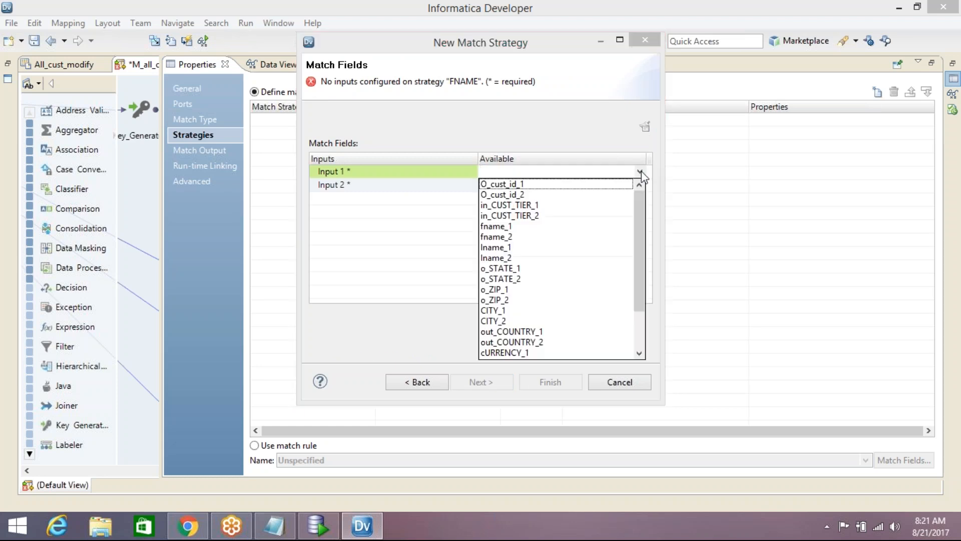
{"action": "left_click", "coordinate": [518, 226]}
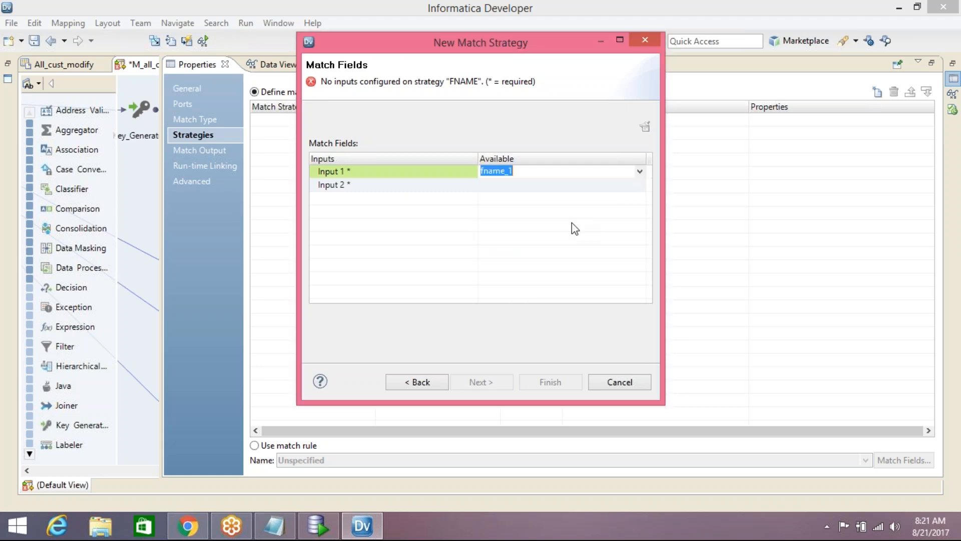
{"action": "left_click", "coordinate": [640, 187]}
{"action": "left_click", "coordinate": [641, 191]}
{"action": "left_click", "coordinate": [640, 187]}
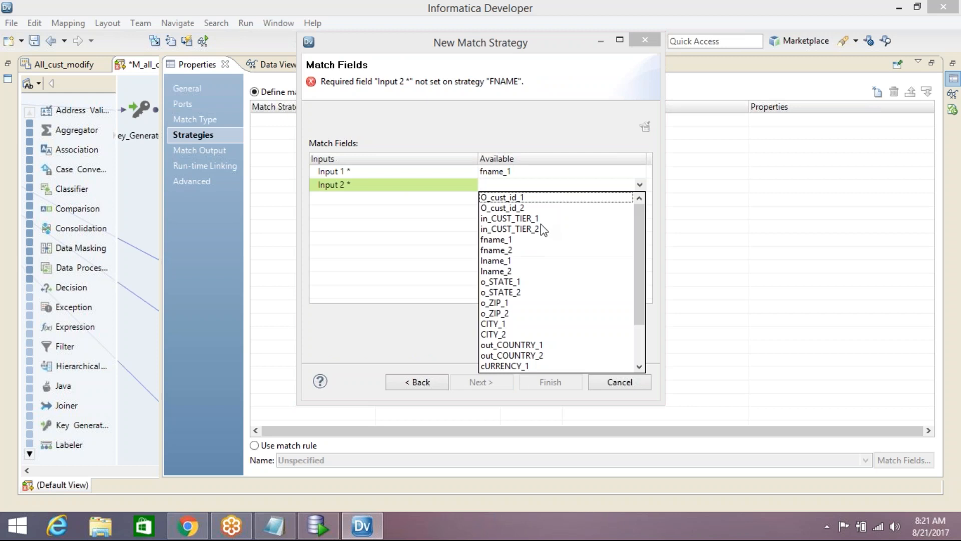
{"action": "left_click", "coordinate": [516, 260]}
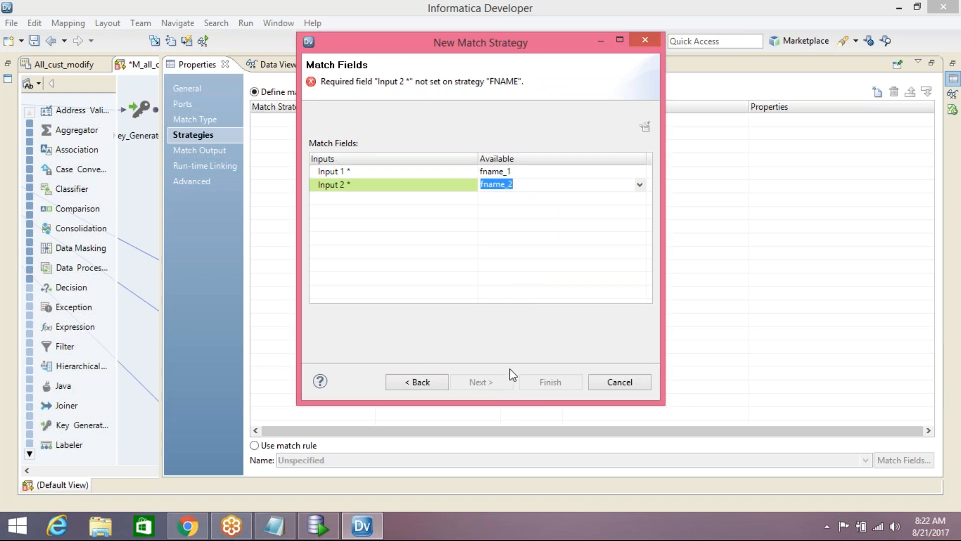
{"action": "left_click", "coordinate": [491, 242]}
{"action": "left_click", "coordinate": [480, 382]}
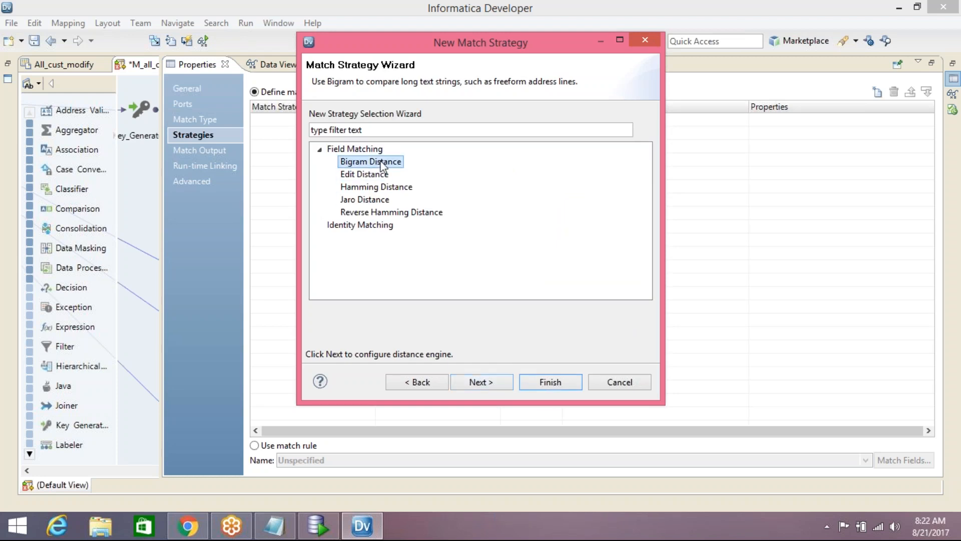
Create another Bigram Distance match strategy named LNAME, keeping its weight and null match values at 0.5.
{"action": "left_click", "coordinate": [481, 382]}
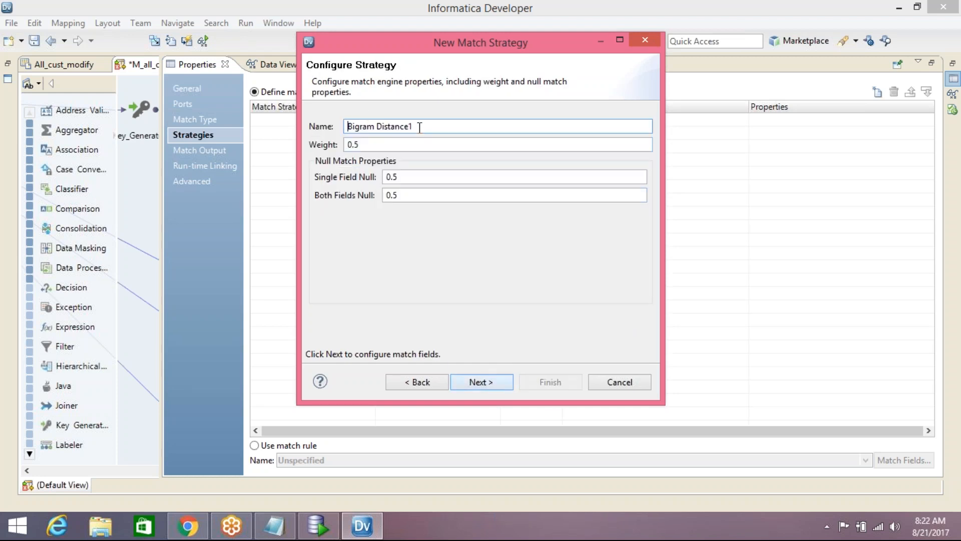
{"action": "left_click_drag", "start_coordinate": [419, 127], "coordinate": [325, 132]}
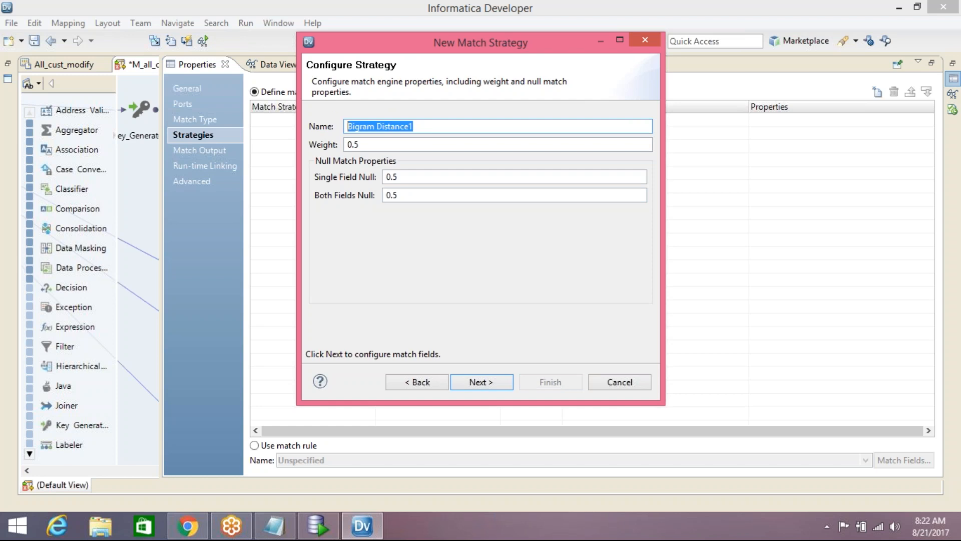
{"action": "type", "text": "LNAME"}
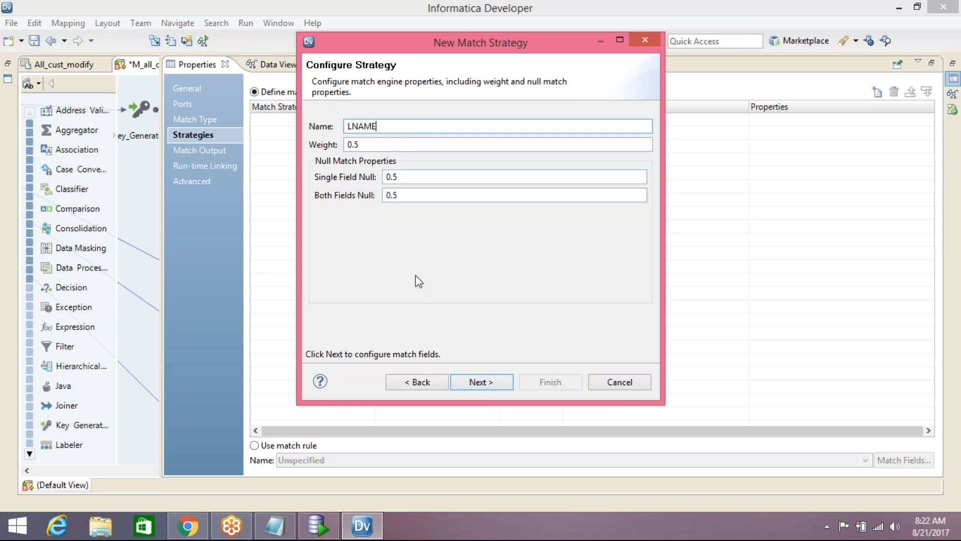
{"action": "left_click", "coordinate": [479, 383]}
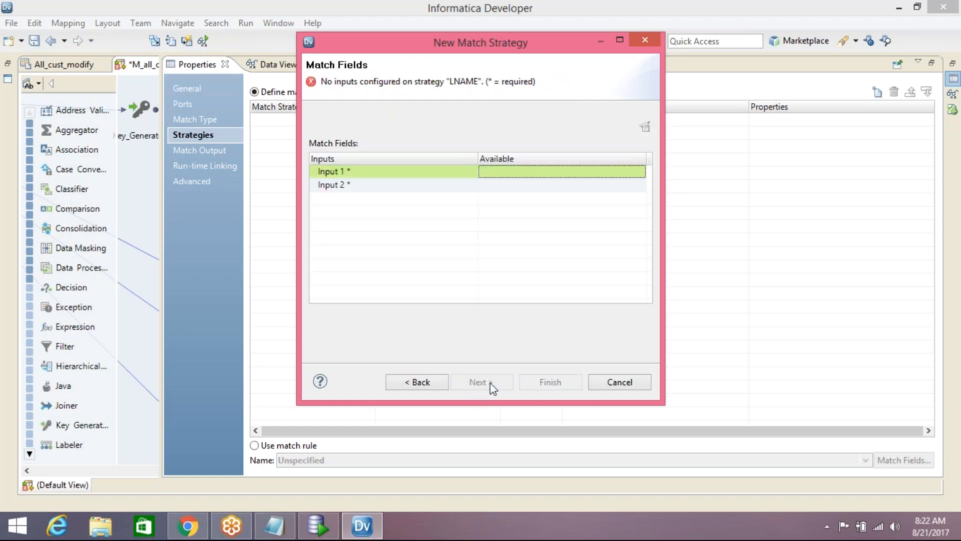
Assign lname_1 and lname_2 as the LNAME strategy's two match fields and continue to another match strategy.
{"action": "left_click", "coordinate": [623, 172]}
{"action": "left_click", "coordinate": [639, 171]}
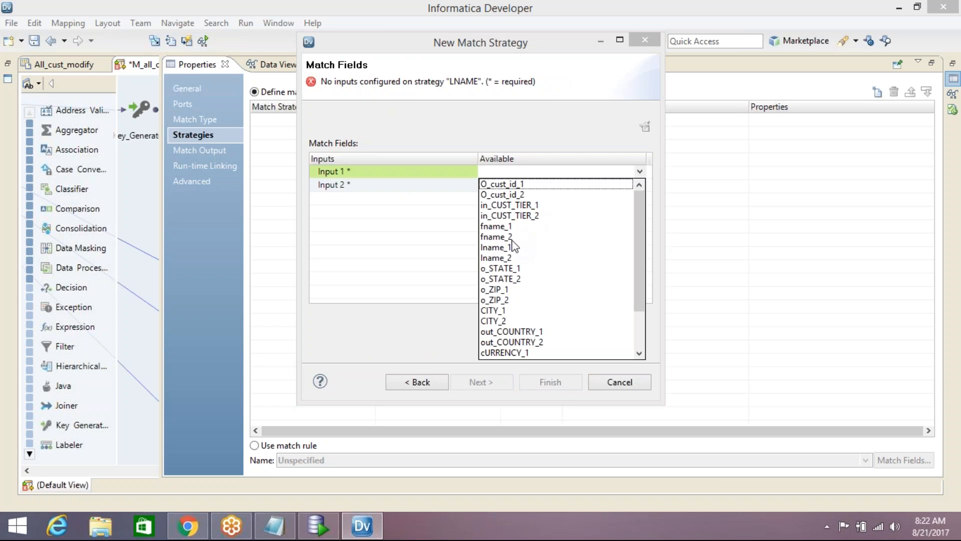
{"action": "left_click", "coordinate": [507, 248]}
{"action": "left_click", "coordinate": [643, 188]}
{"action": "left_click", "coordinate": [643, 186]}
{"action": "left_click", "coordinate": [640, 184]}
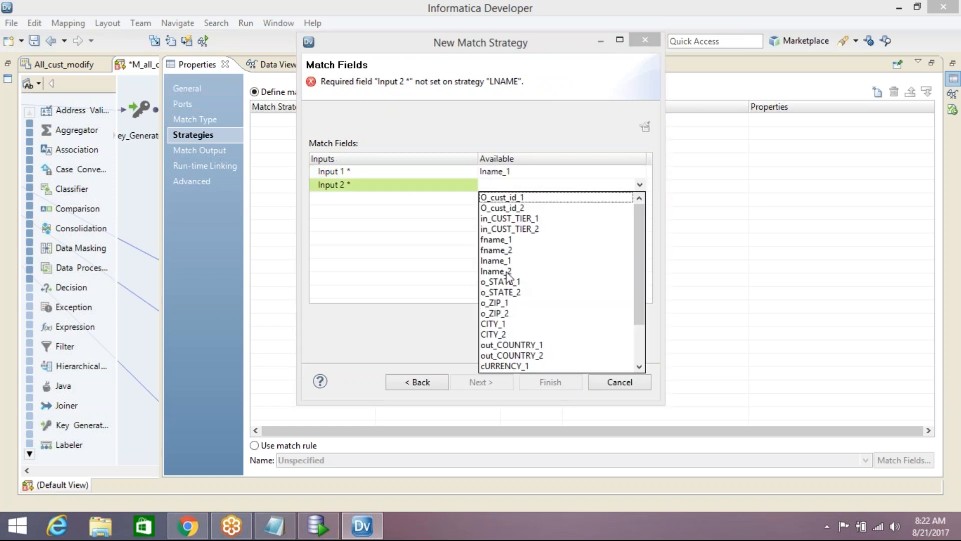
{"action": "left_click", "coordinate": [508, 272]}
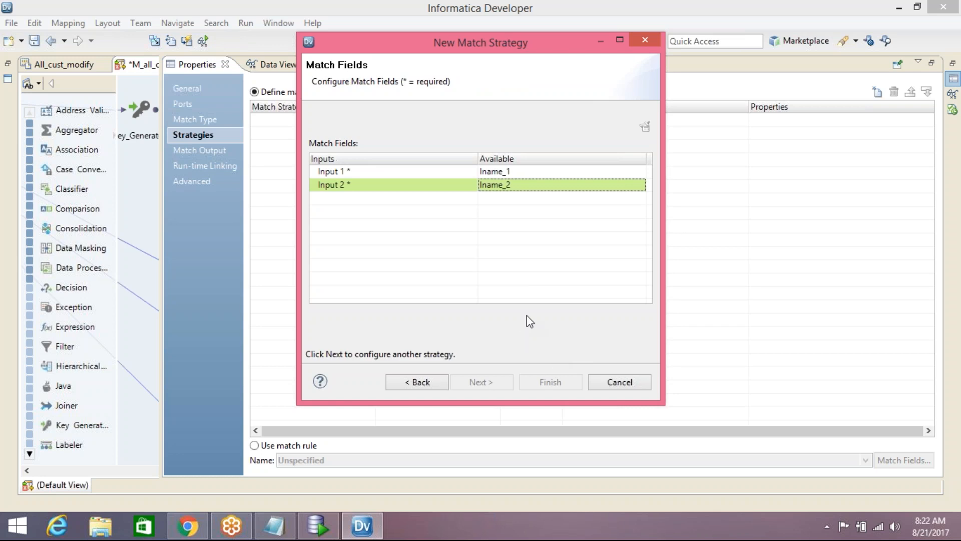
{"action": "left_click", "coordinate": [495, 381]}
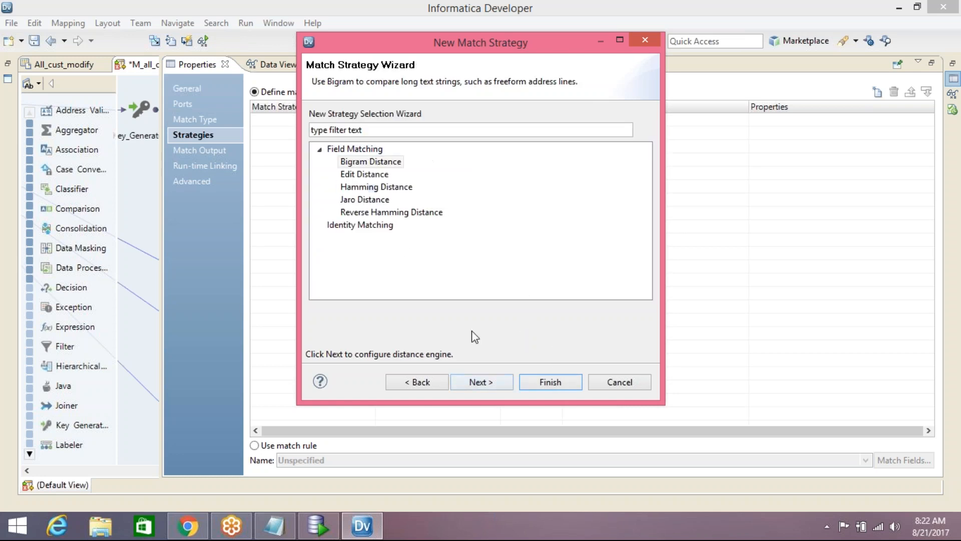
Create a third Bigram Distance match strategy and name it CITY, keeping the default weight.
{"action": "left_click", "coordinate": [495, 382]}
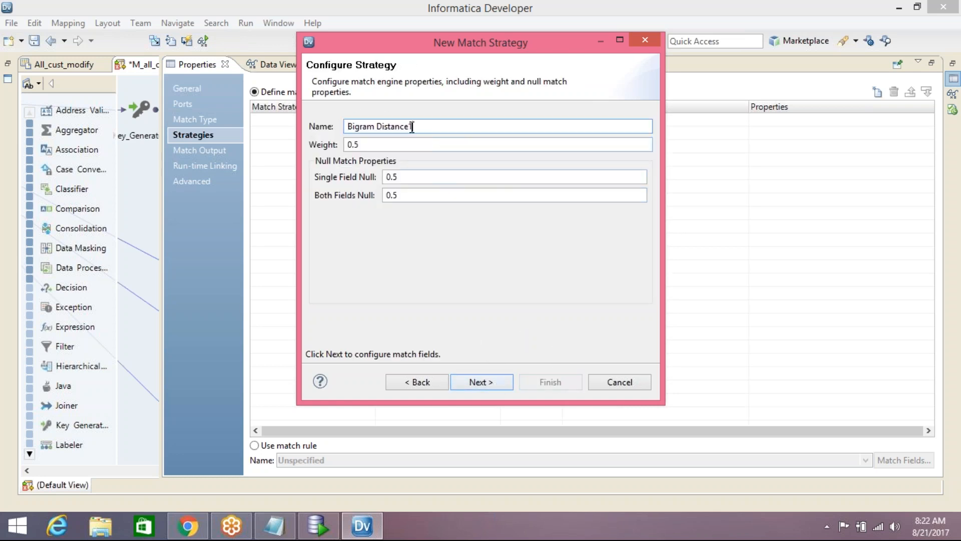
{"action": "type", "text": "CITY"}
{"action": "left_click", "coordinate": [474, 382]}
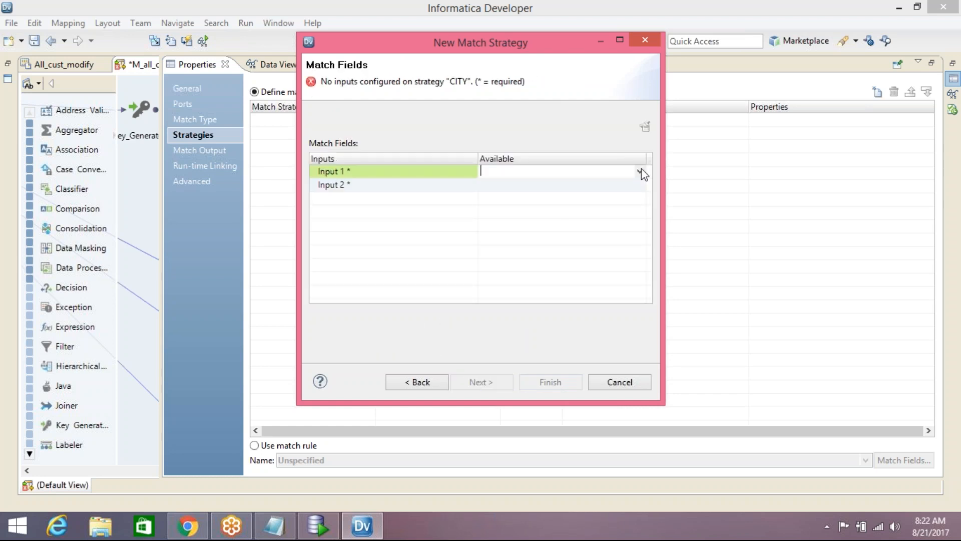
Assign CITY_1 and CITY_2 as the CITY strategy's inputs and proceed to one more match strategy.
{"action": "left_click", "coordinate": [641, 171]}
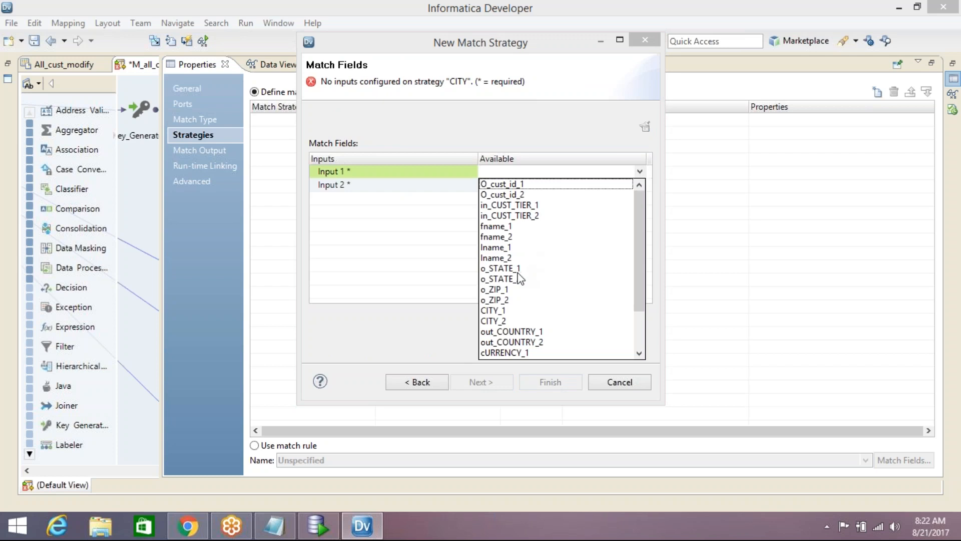
{"action": "left_click", "coordinate": [498, 311]}
{"action": "left_click", "coordinate": [645, 188]}
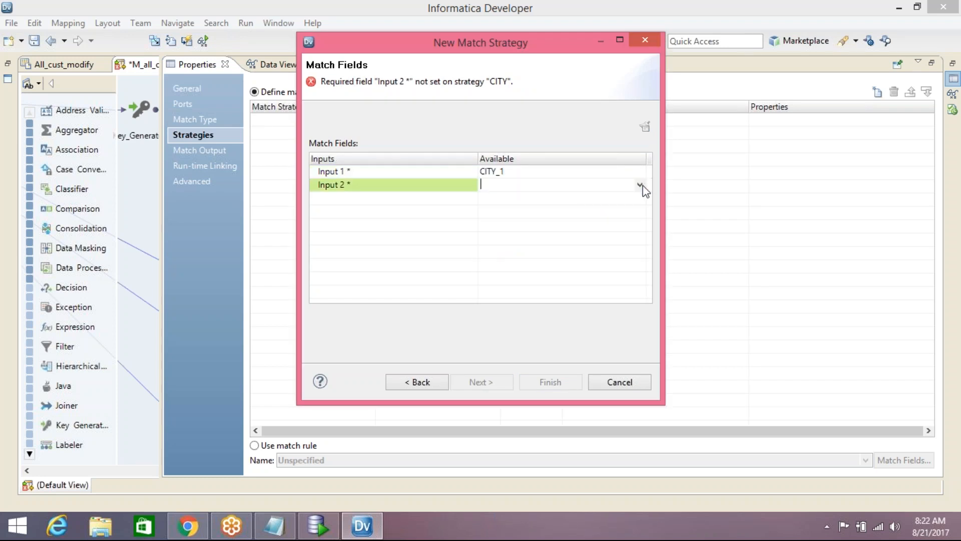
{"action": "left_click", "coordinate": [640, 185]}
{"action": "left_click", "coordinate": [500, 334]}
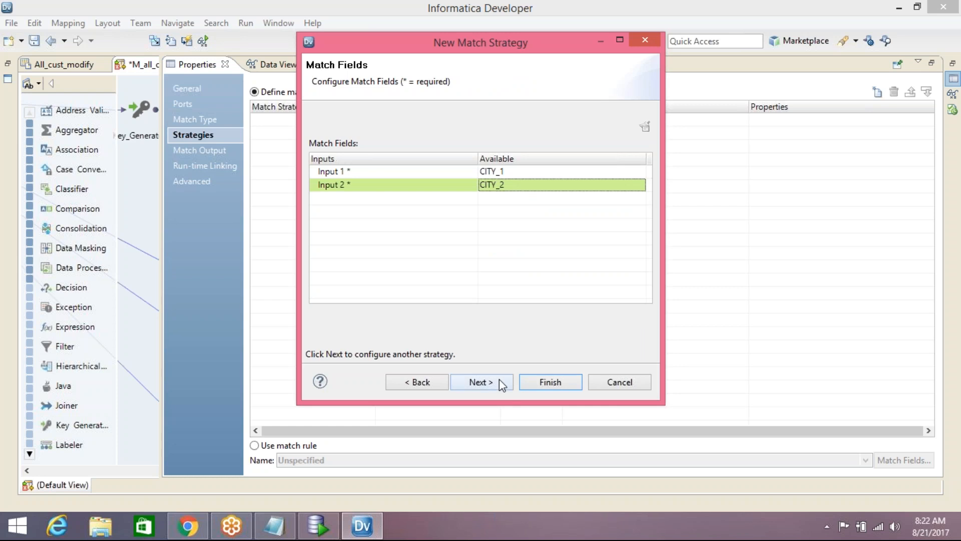
{"action": "left_click", "coordinate": [497, 381]}
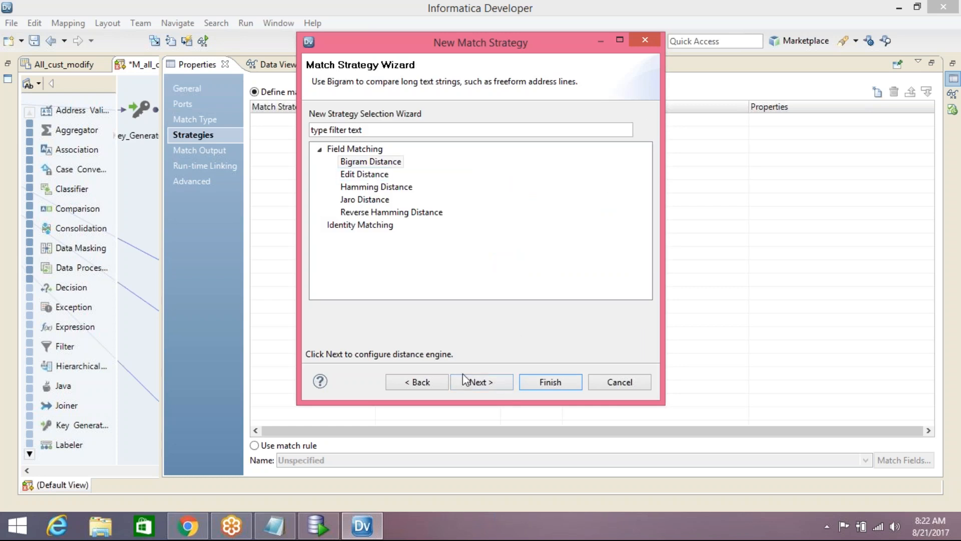
Create a fourth Bigram Distance match strategy named STATE and continue to its match fields.
{"action": "left_click", "coordinate": [477, 382]}
{"action": "left_click_drag", "start_coordinate": [436, 131], "coordinate": [274, 124]}
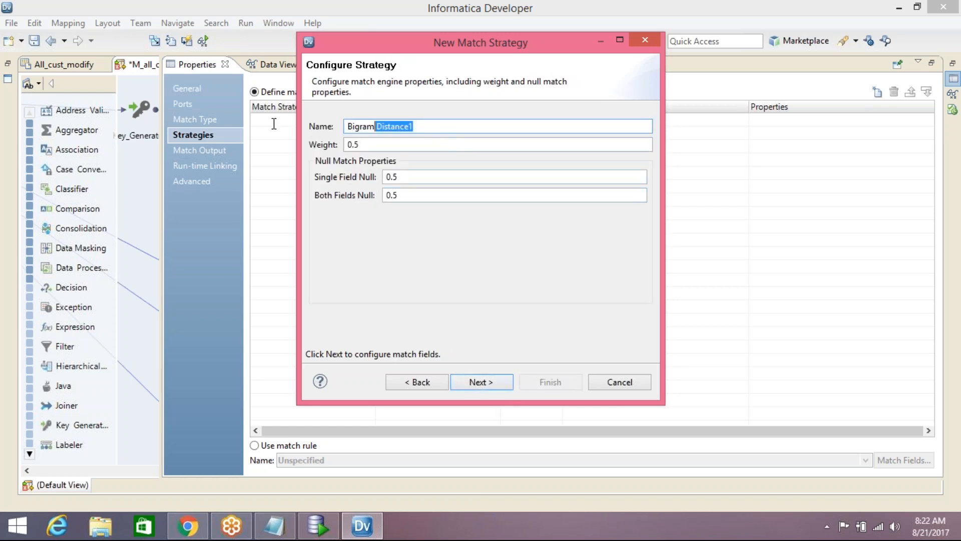
{"action": "type", "text": "STATE"}
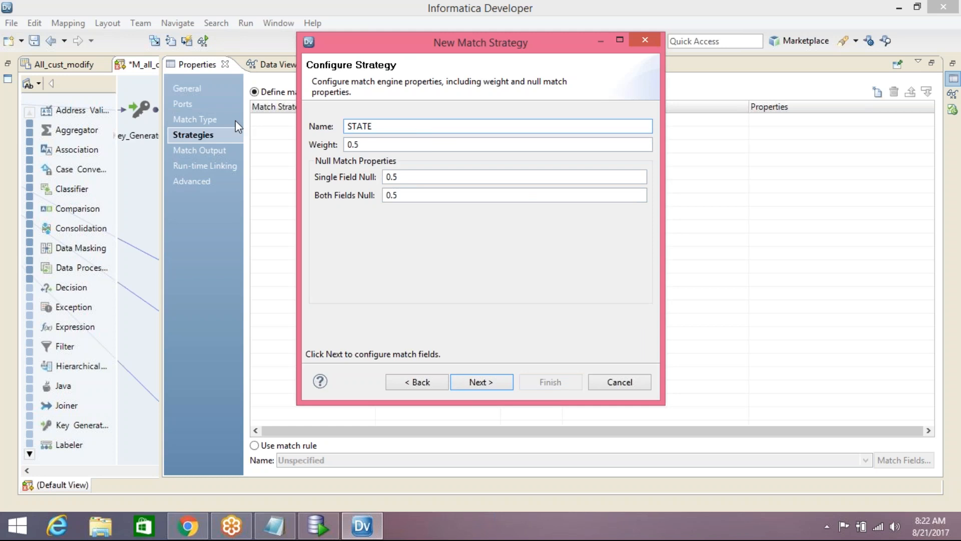
{"action": "left_click", "coordinate": [481, 382]}
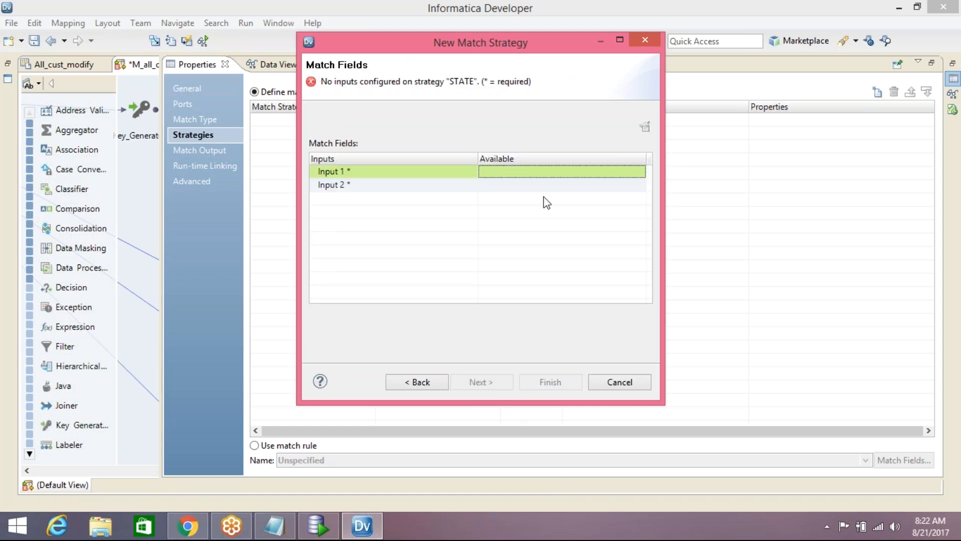
Assign o_STATE_1 and o_STATE_2 as the STATE strategy's two match fields and finish defining the match strategies.
{"action": "left_click", "coordinate": [637, 172]}
{"action": "left_click", "coordinate": [640, 172]}
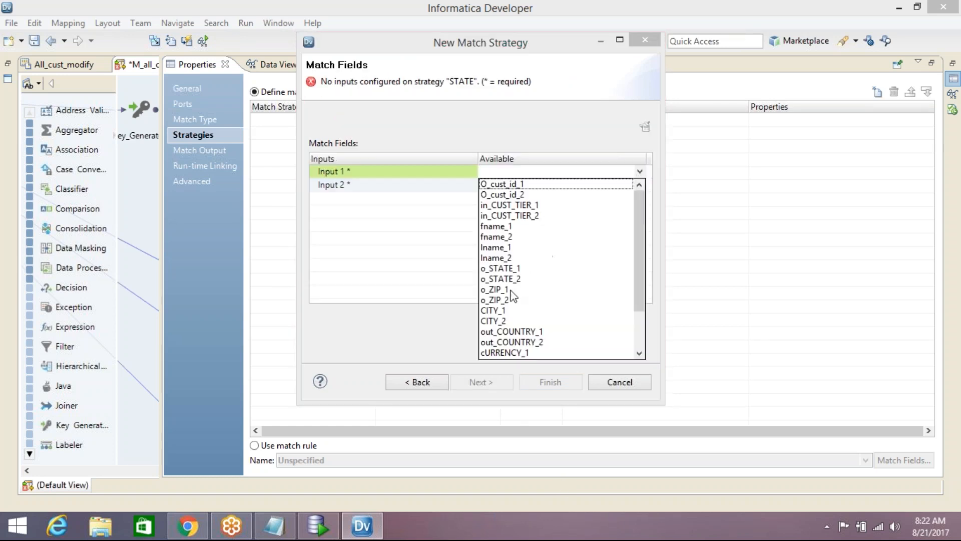
{"action": "left_click", "coordinate": [503, 269]}
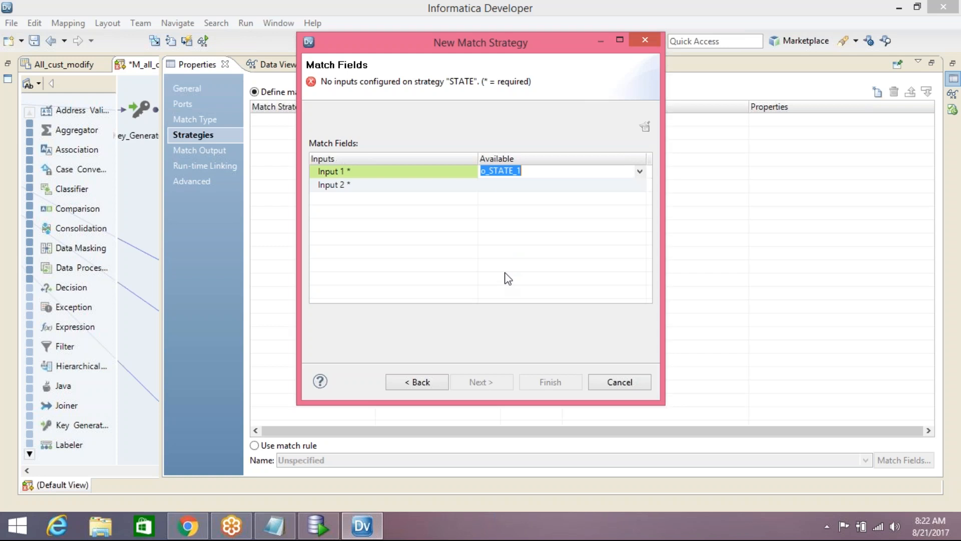
{"action": "left_click", "coordinate": [638, 186]}
{"action": "left_click", "coordinate": [639, 185]}
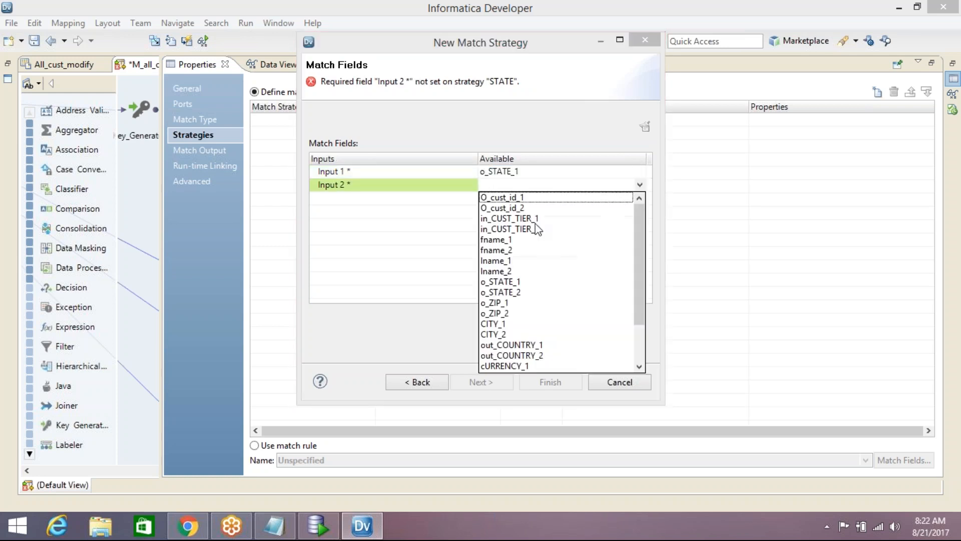
{"action": "left_click", "coordinate": [506, 292]}
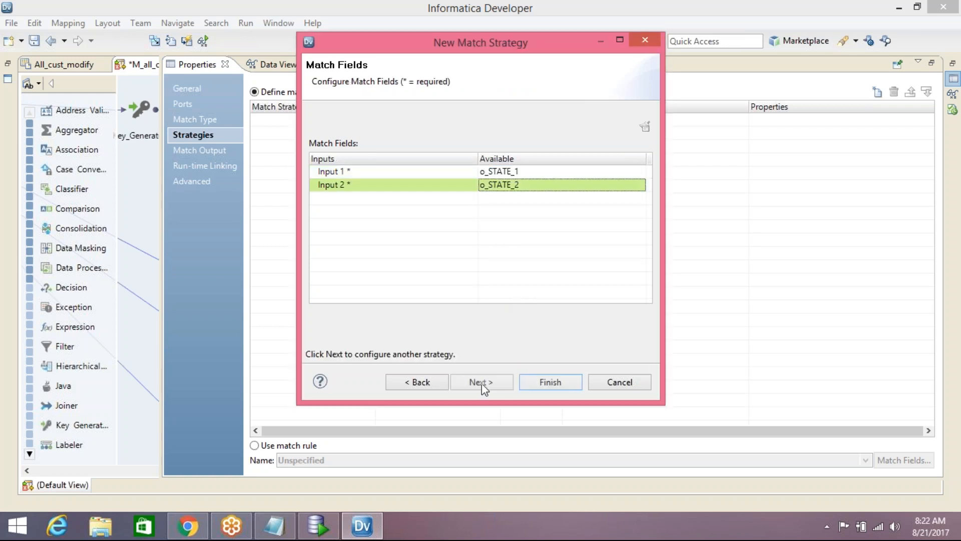
{"action": "left_click", "coordinate": [551, 383]}
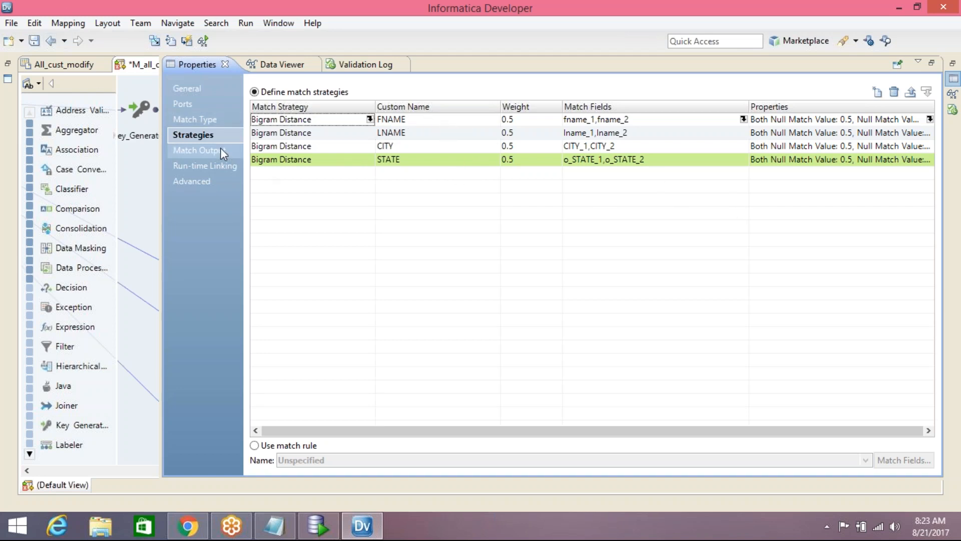
Set the Match transformation's output threshold to 0.6, keeping Clusters as the output type, and save the mapping.
{"action": "left_click", "coordinate": [201, 150]}
{"action": "left_click", "coordinate": [800, 143]}
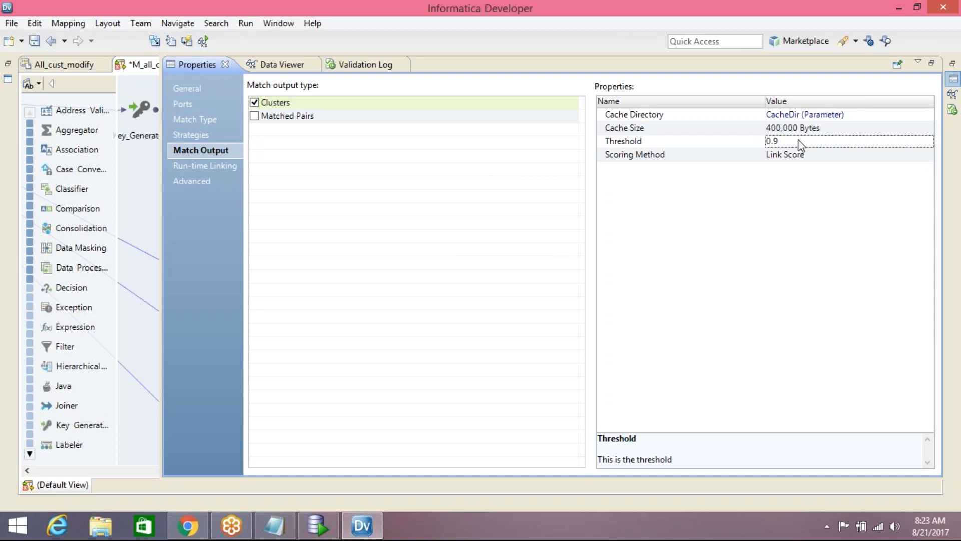
{"action": "left_click", "coordinate": [800, 143]}
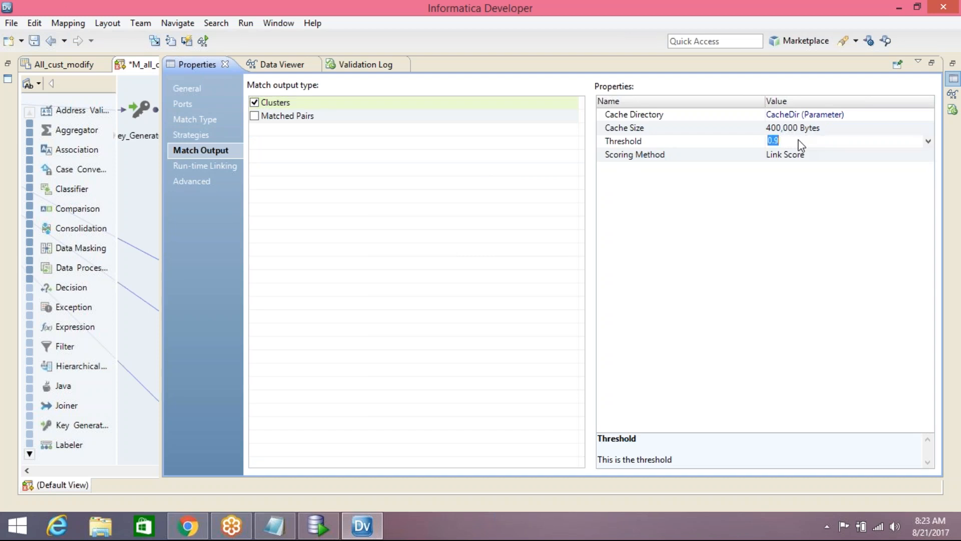
{"action": "type", "text": "0.6"}
{"action": "left_click", "coordinate": [33, 44]}
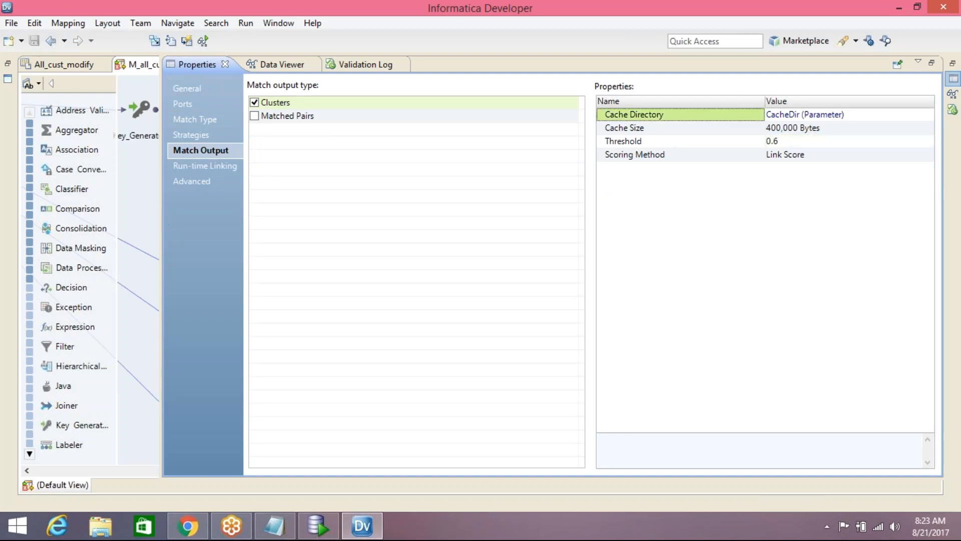
Return to the mapping canvas and examine the Match transformation's output ports and the free space beyond it.
{"action": "left_click", "coordinate": [147, 194]}
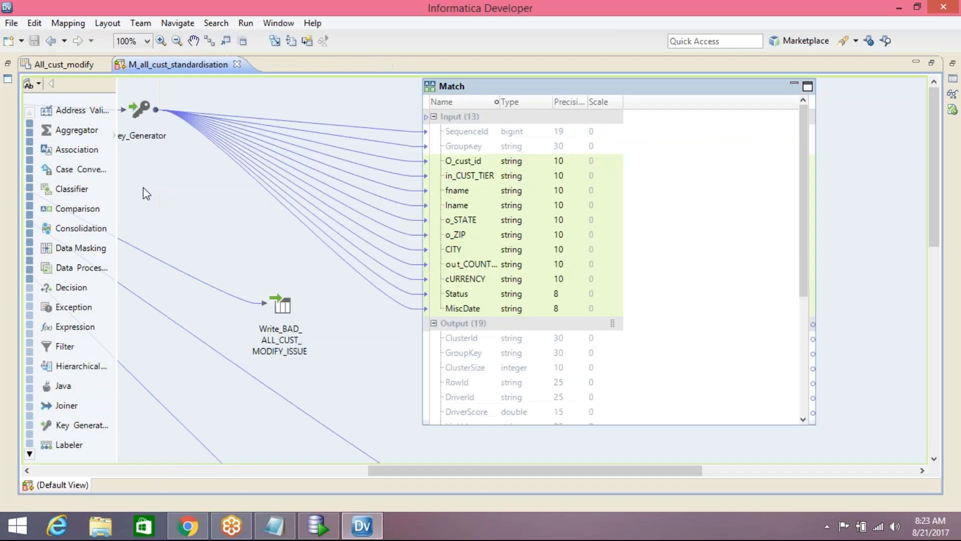
{"action": "right_click", "coordinate": [233, 203]}
{"action": "left_click", "coordinate": [876, 198]}
{"action": "left_click_drag", "start_coordinate": [805, 214], "coordinate": [791, 336]}
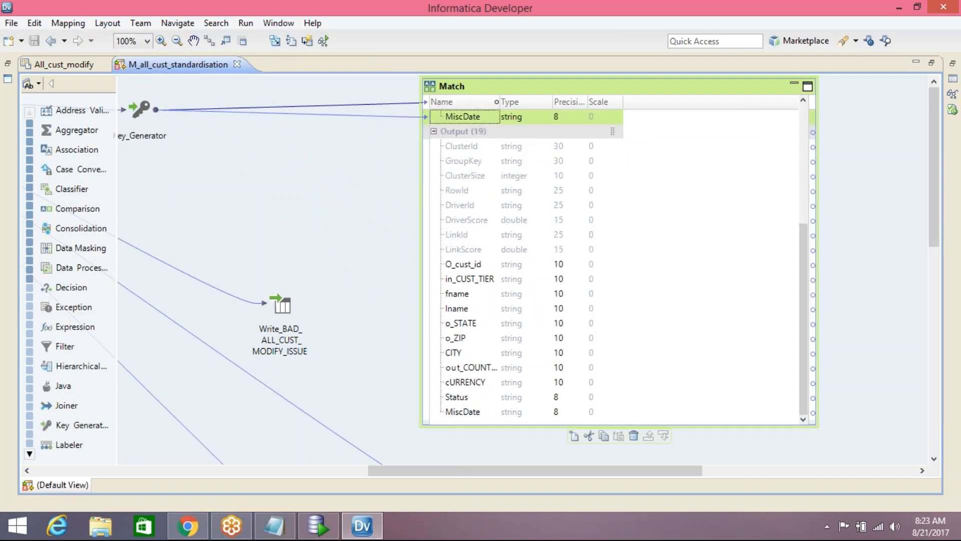
{"action": "left_click_drag", "start_coordinate": [569, 471], "coordinate": [671, 471]}
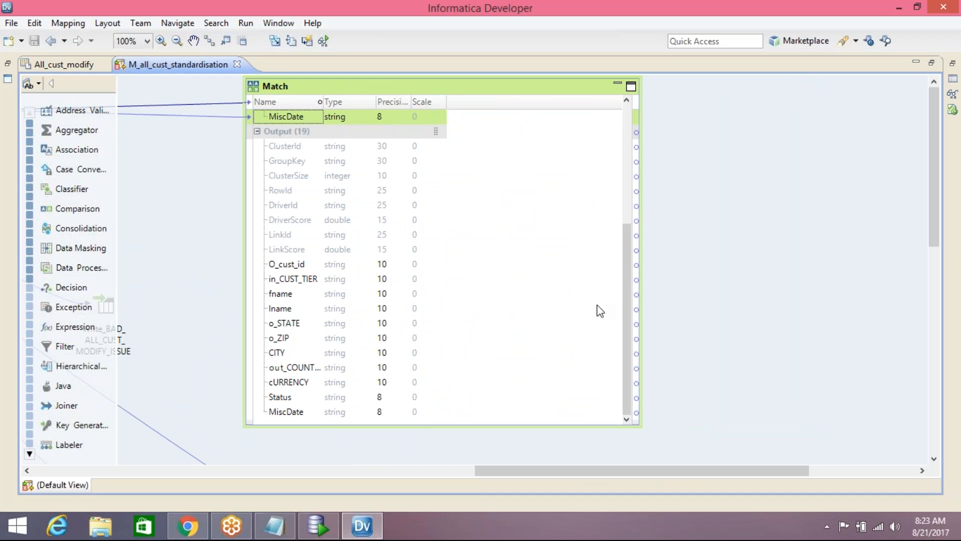
{"action": "left_click_drag", "start_coordinate": [624, 328], "coordinate": [608, 381]}
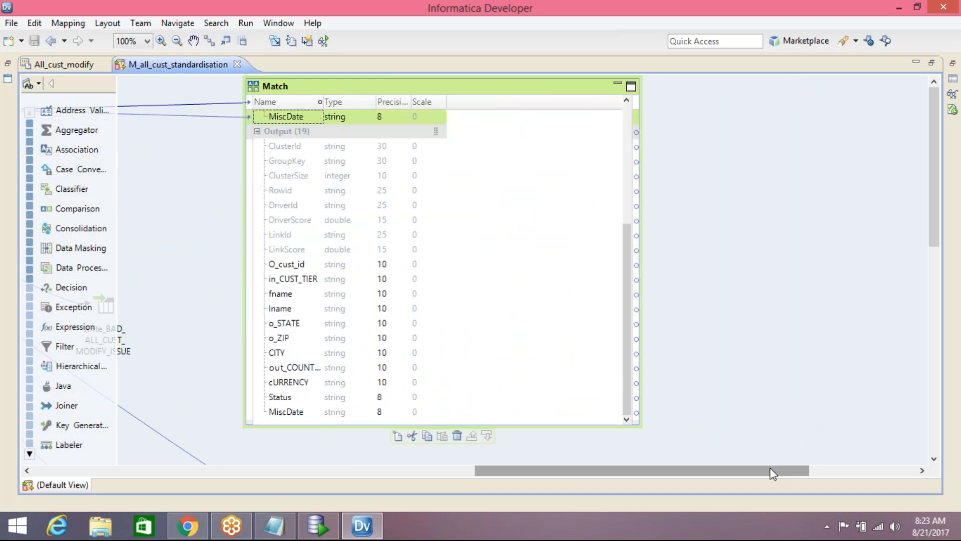
{"action": "left_click_drag", "start_coordinate": [783, 467], "coordinate": [667, 473]}
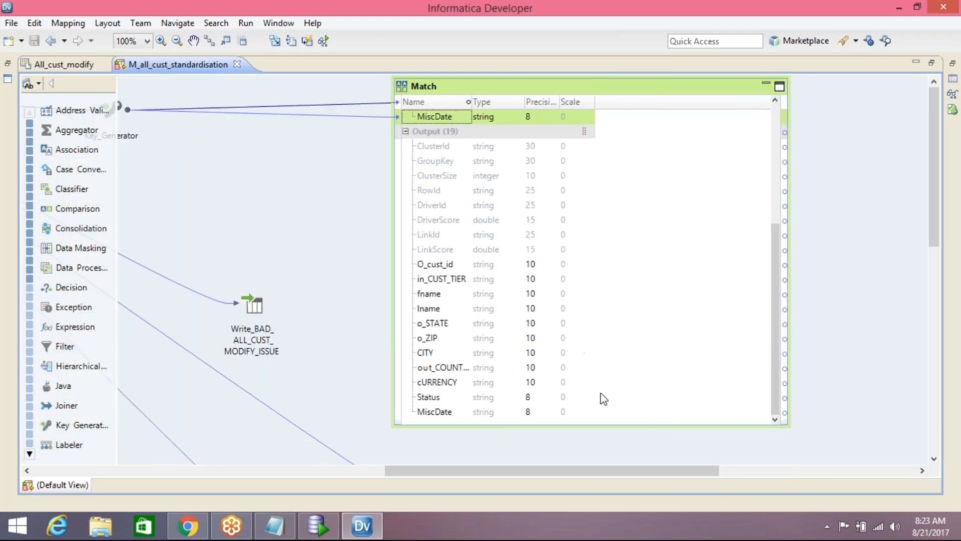
{"action": "left_click_drag", "start_coordinate": [701, 471], "coordinate": [878, 476]}
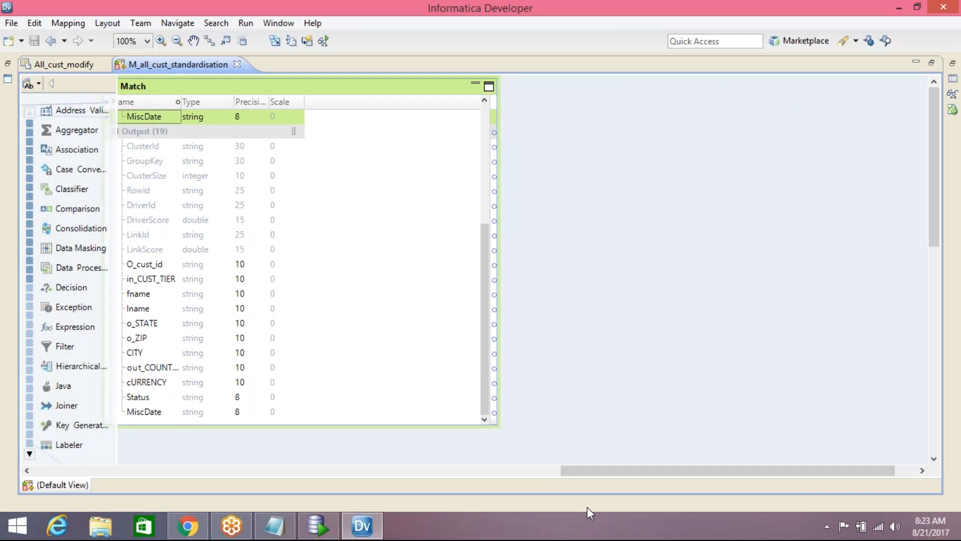
Switch to the Notepad requirements and review the rules on auto consolidation and review of duplicates by match score.
{"action": "left_click", "coordinate": [275, 526]}
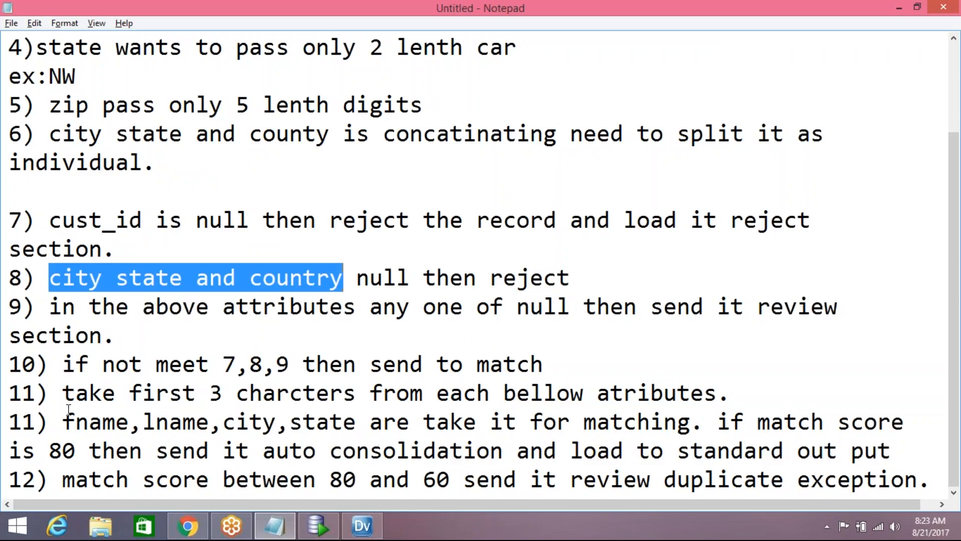
{"action": "left_click", "coordinate": [30, 452]}
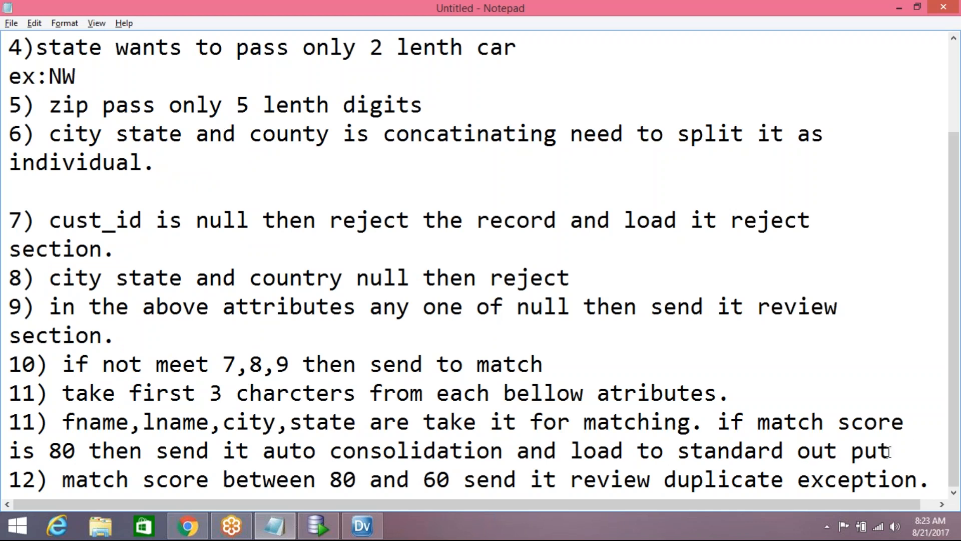
{"action": "left_click_drag", "start_coordinate": [912, 445], "coordinate": [53, 428]}
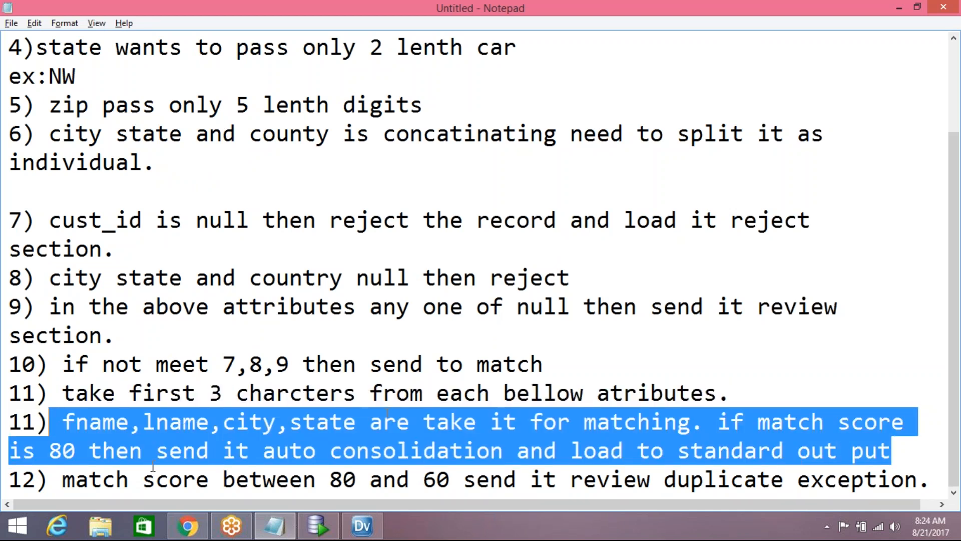
{"action": "left_click_drag", "start_coordinate": [63, 481], "coordinate": [930, 481]}
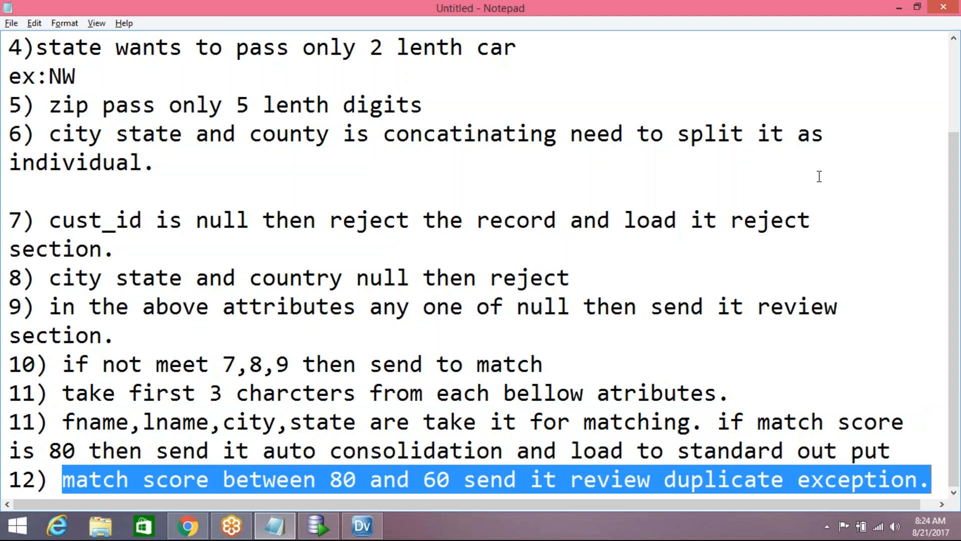
Switch back to Informatica Developer and add an Exception transformation of type Duplicate Record Exception to the mapping beside Match.
{"action": "left_click", "coordinate": [900, 9]}
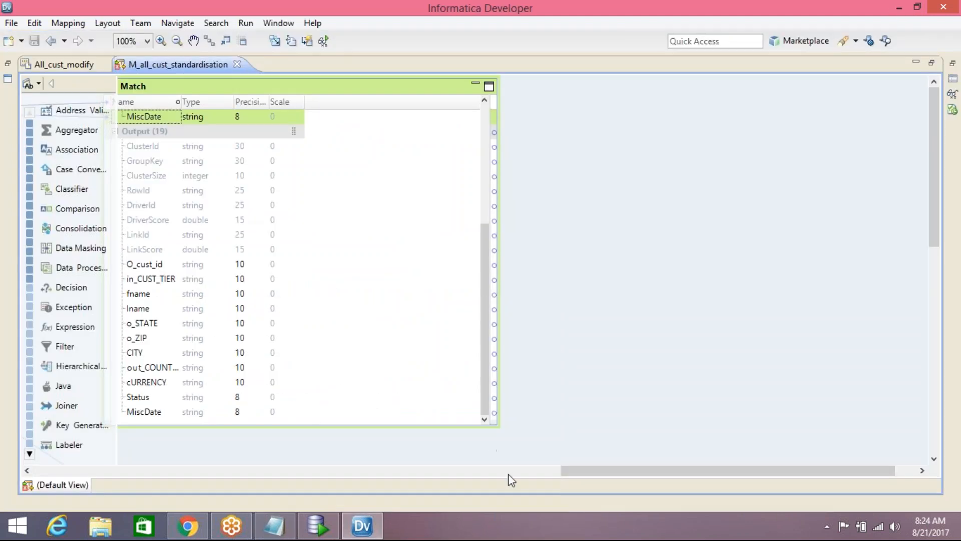
{"action": "right_click", "coordinate": [657, 166]}
{"action": "left_click", "coordinate": [693, 179]}
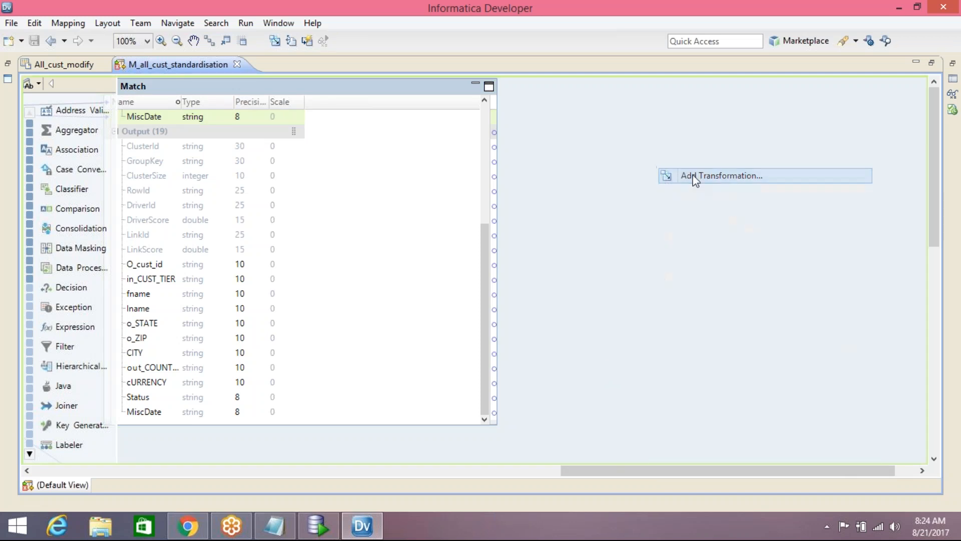
{"action": "type", "text": "EXCEP"}
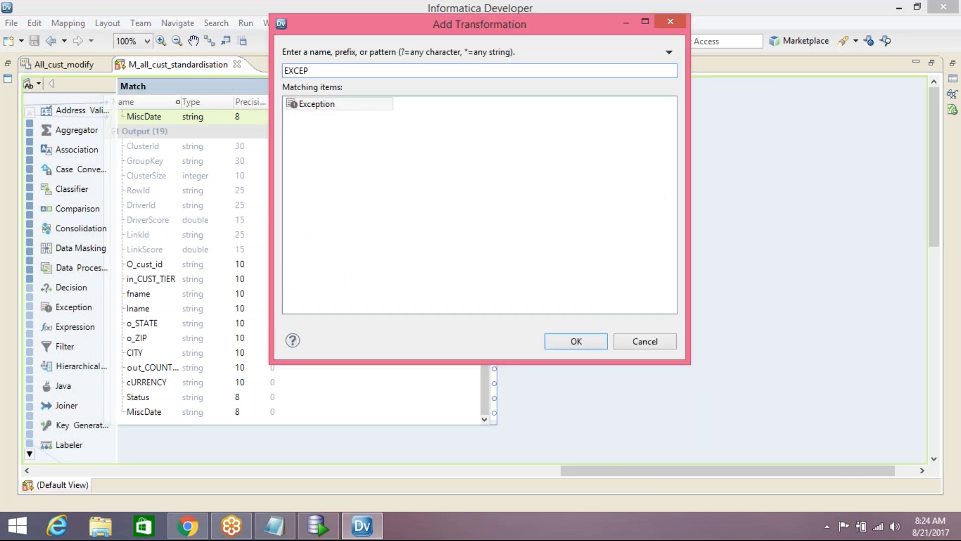
{"action": "left_click", "coordinate": [342, 103]}
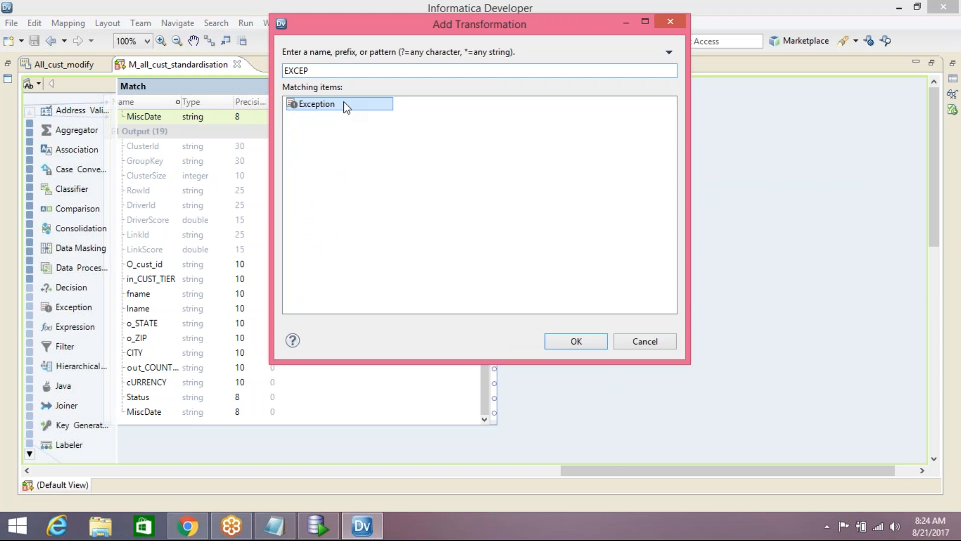
{"action": "left_click", "coordinate": [575, 342]}
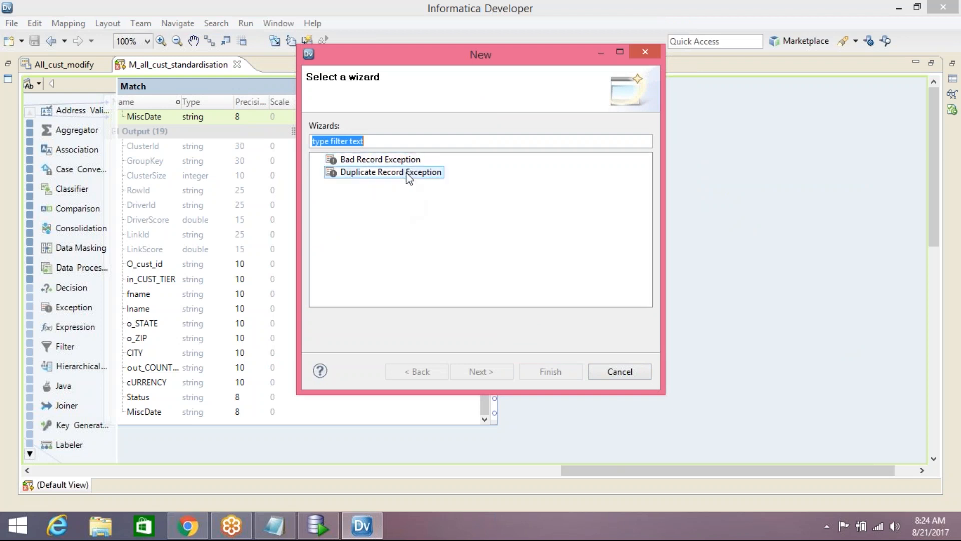
{"action": "left_click", "coordinate": [406, 172]}
{"action": "left_click", "coordinate": [487, 374]}
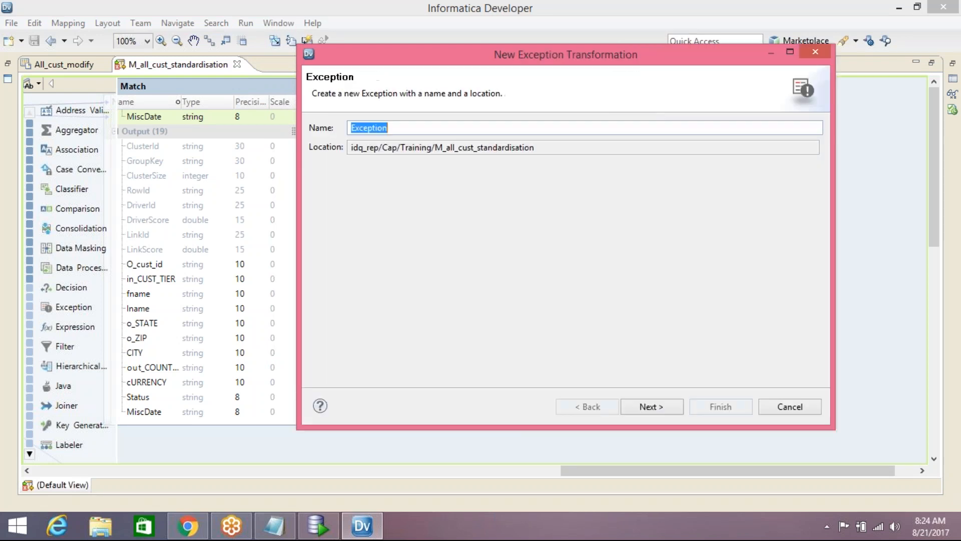
Name the new transformation Exception_DUPLICATE_ALL_CUST and proceed to its exception configuration.
{"action": "left_click", "coordinate": [484, 128]}
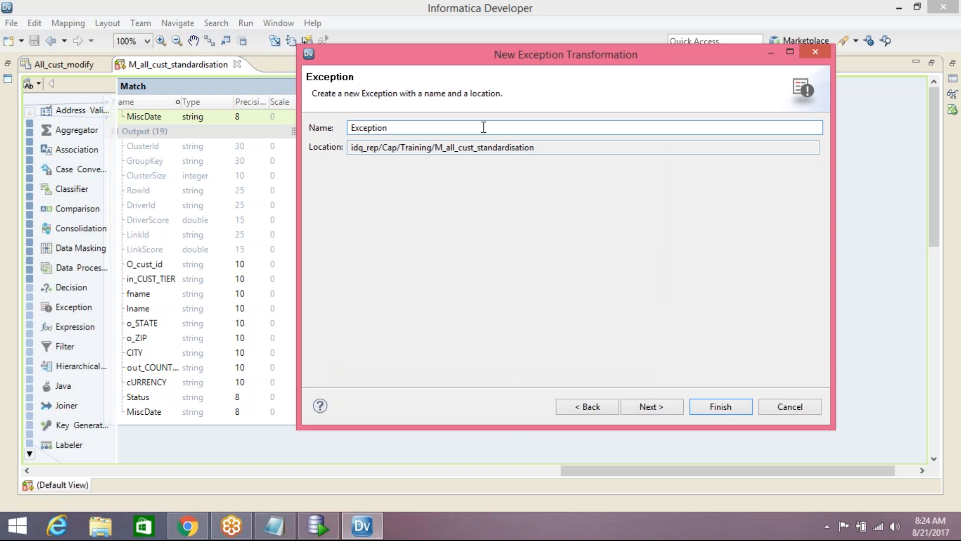
{"action": "type", "text": "_DUPLICATE_ALL_CUST"}
{"action": "left_click", "coordinate": [670, 408]}
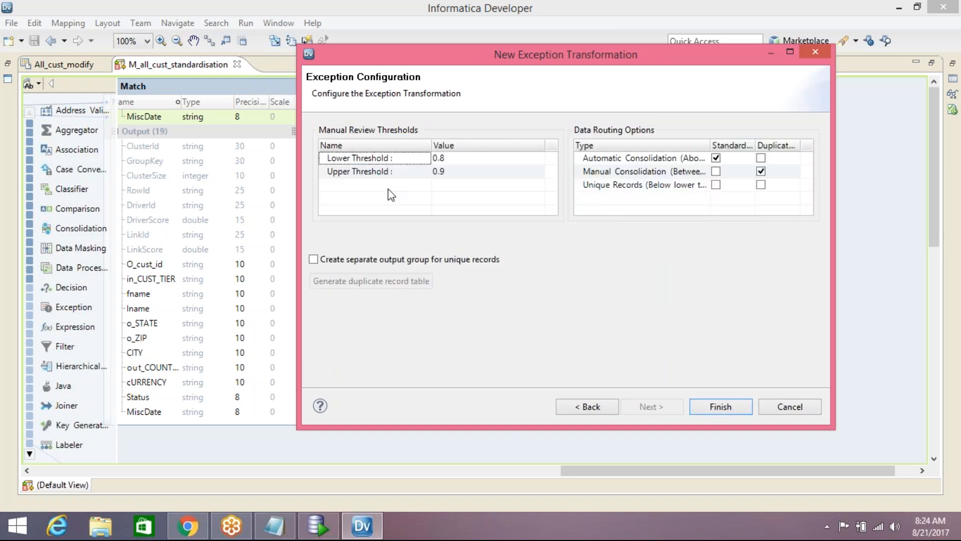
Set the manual review thresholds to 0.6 for the lower and 0.8 for the upper.
{"action": "left_click", "coordinate": [457, 159]}
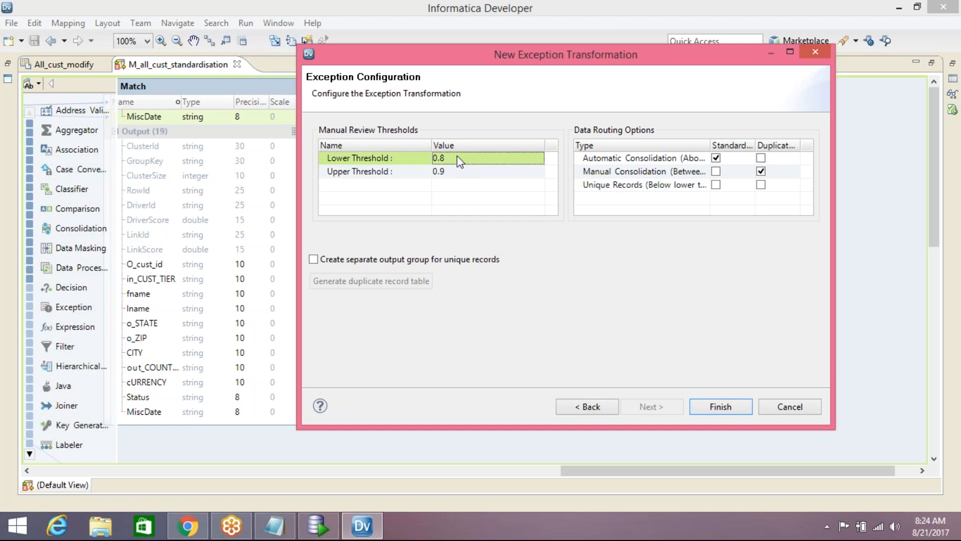
{"action": "left_click", "coordinate": [457, 159]}
{"action": "type", "text": "0"}
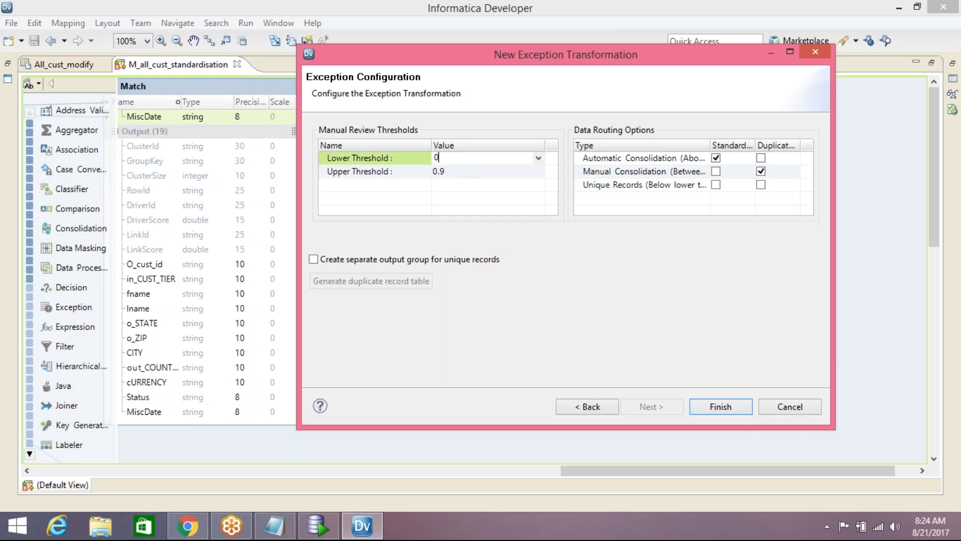
{"action": "left_click", "coordinate": [456, 172]}
{"action": "left_click", "coordinate": [455, 171]}
{"action": "type", "text": "0."}
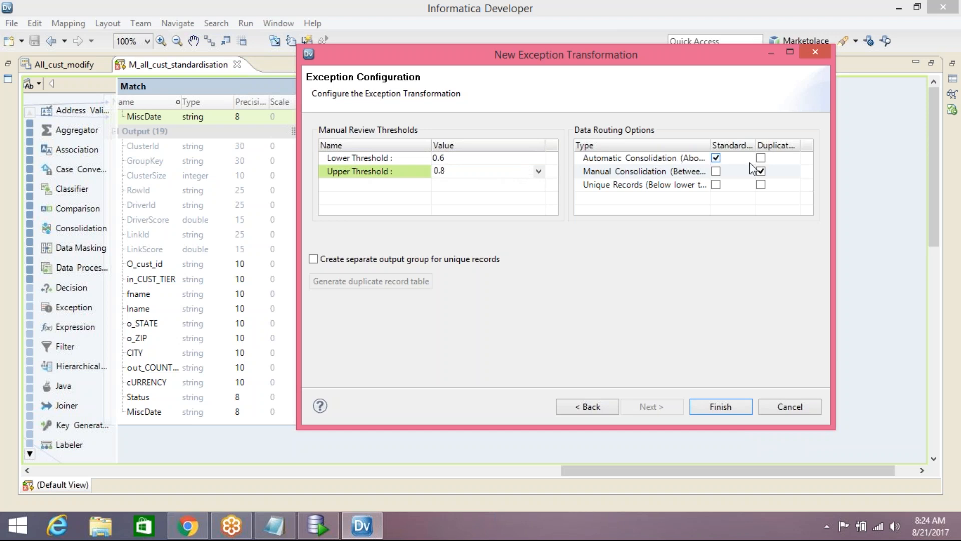
Widen the configuration dialog, route unique records below the lower threshold to Standard Output, and finish creating the Exception transformation.
{"action": "left_click_drag", "start_coordinate": [834, 146], "coordinate": [933, 137]}
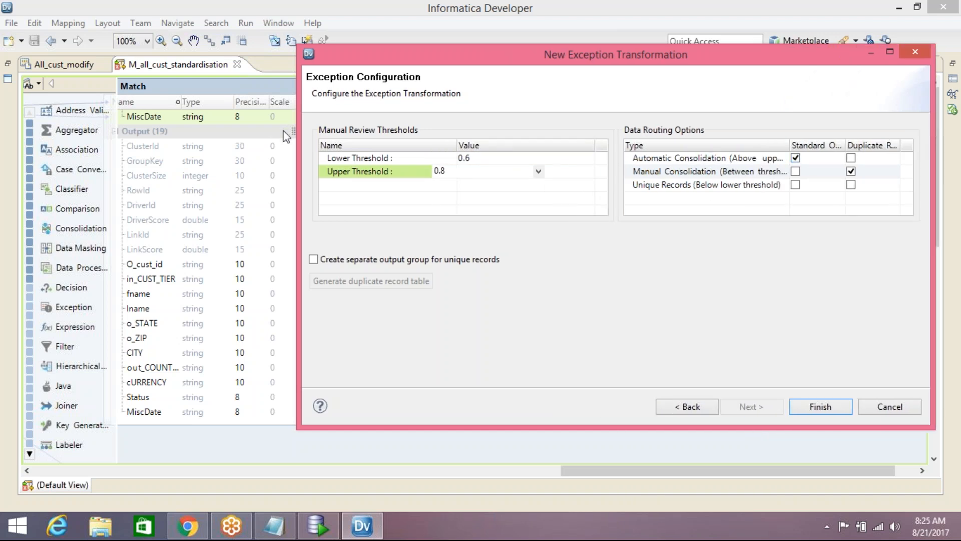
{"action": "left_click_drag", "start_coordinate": [299, 145], "coordinate": [111, 143]}
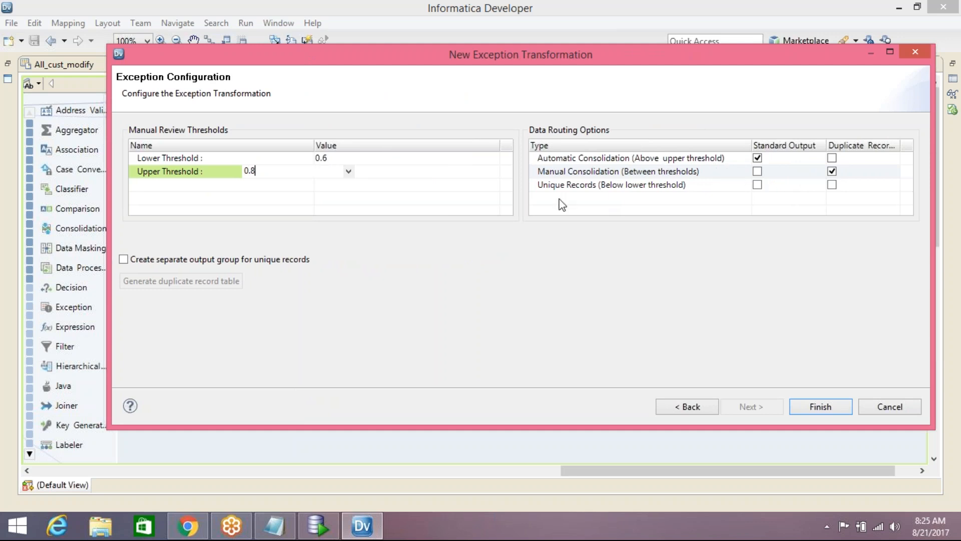
{"action": "left_click", "coordinate": [379, 246]}
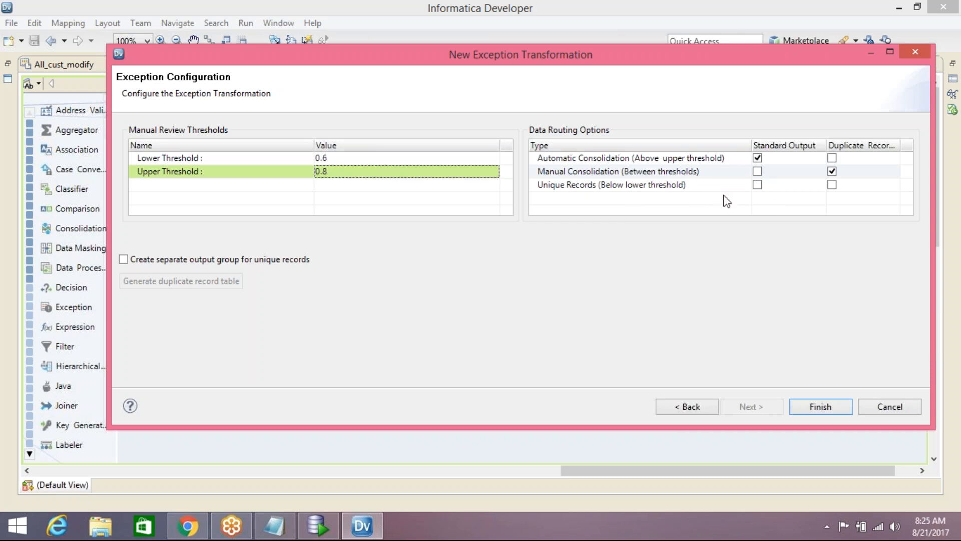
{"action": "left_click", "coordinate": [758, 185]}
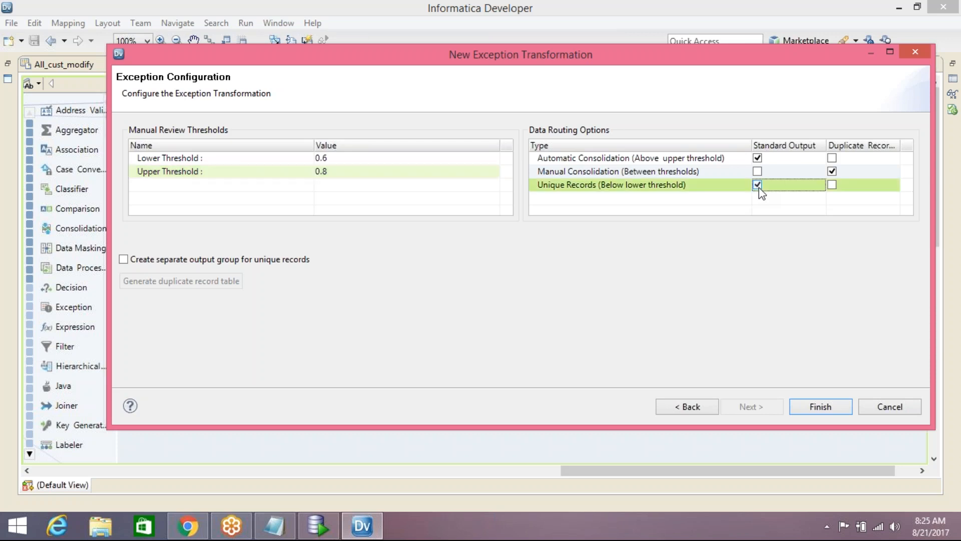
{"action": "left_click", "coordinate": [821, 407]}
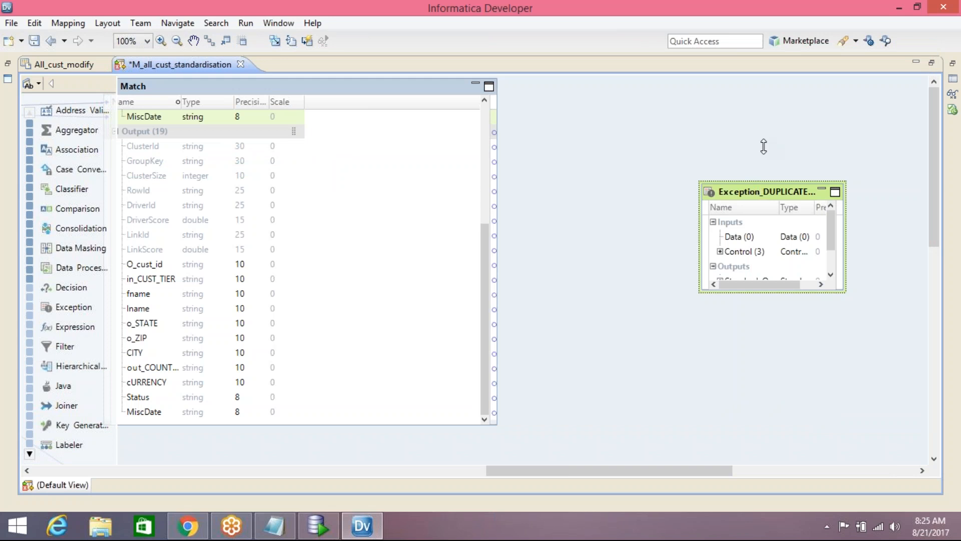
Expand and enlarge the Exception transformation, and link Match outputs O_cust_id through MiscDate to its Data input group.
{"action": "left_click", "coordinate": [724, 199]}
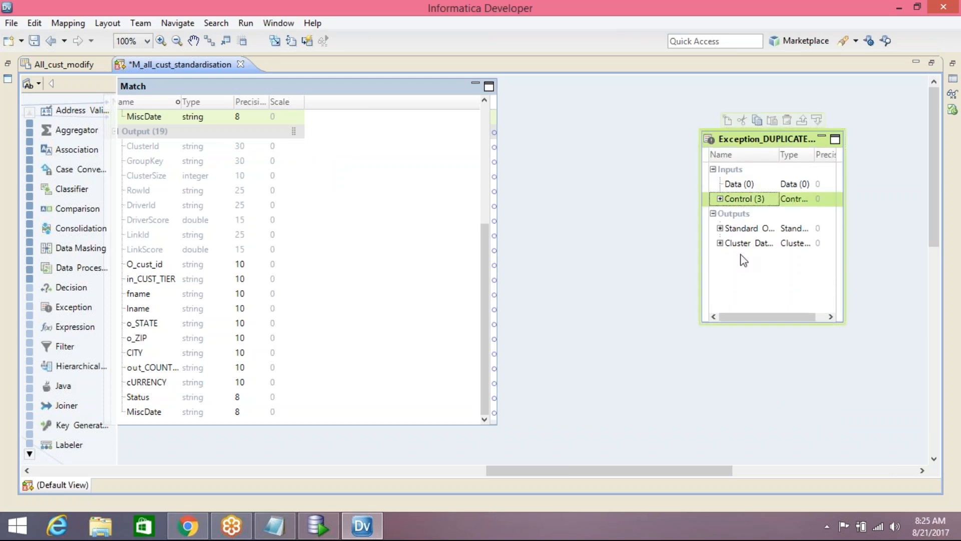
{"action": "left_click", "coordinate": [720, 199]}
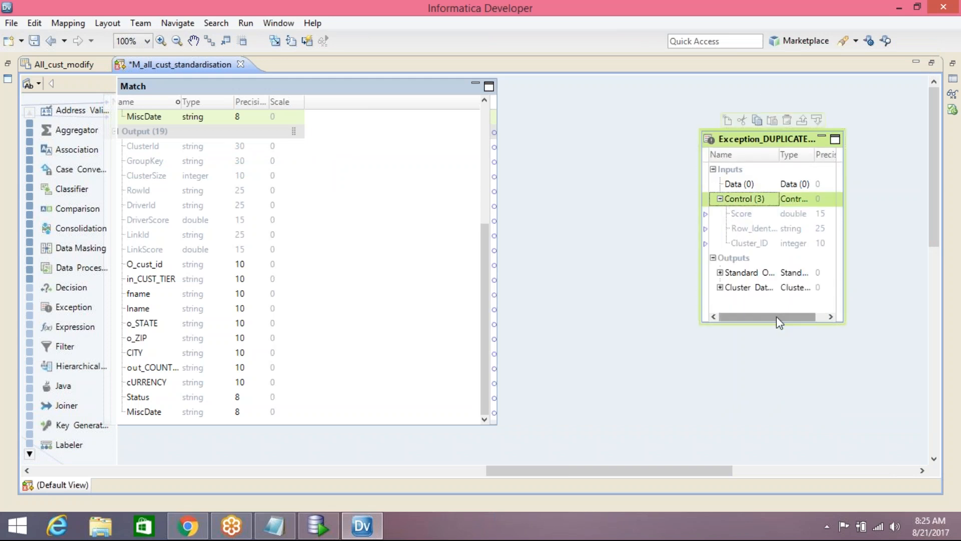
{"action": "left_click_drag", "start_coordinate": [783, 324], "coordinate": [793, 401]}
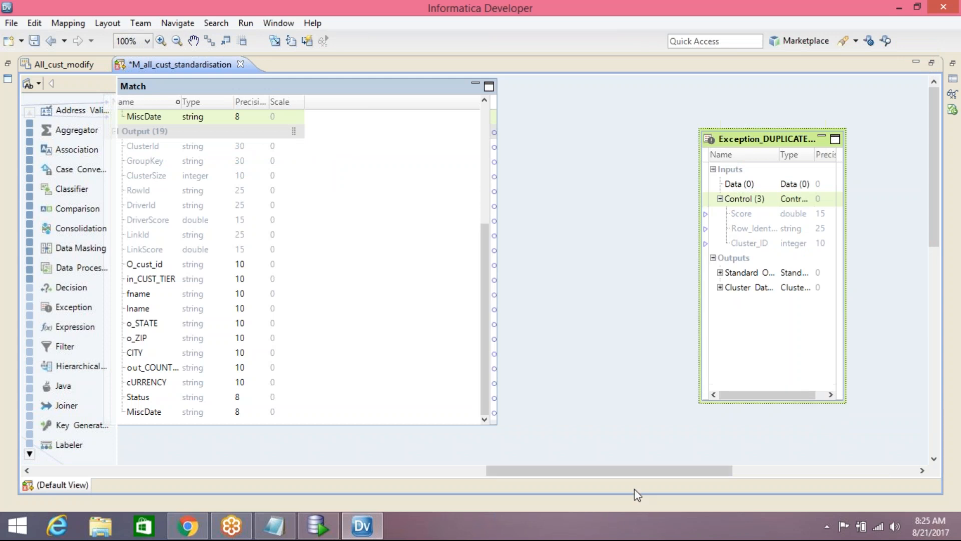
{"action": "left_click_drag", "start_coordinate": [647, 471], "coordinate": [612, 470]}
{"action": "left_click", "coordinate": [234, 264]}
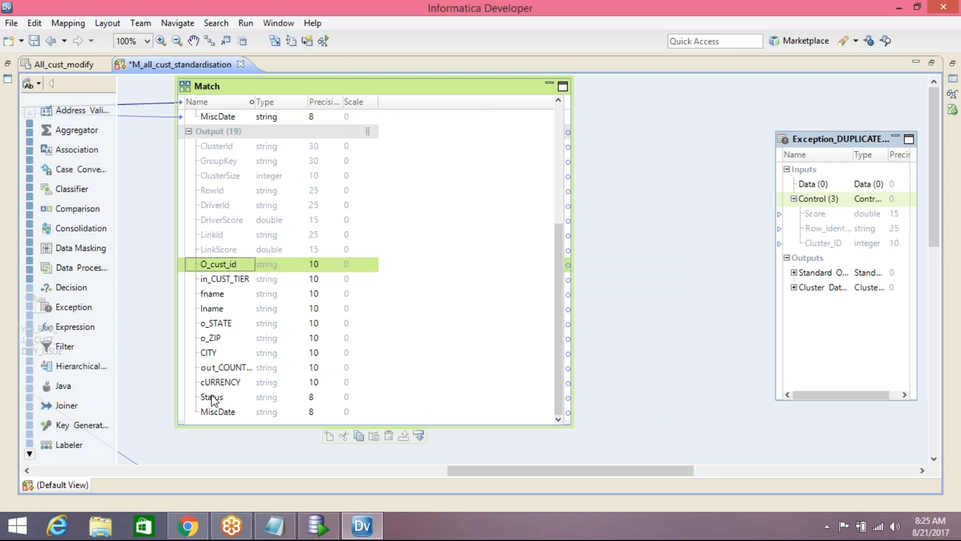
{"action": "left_click", "coordinate": [218, 411], "text": "shift"}
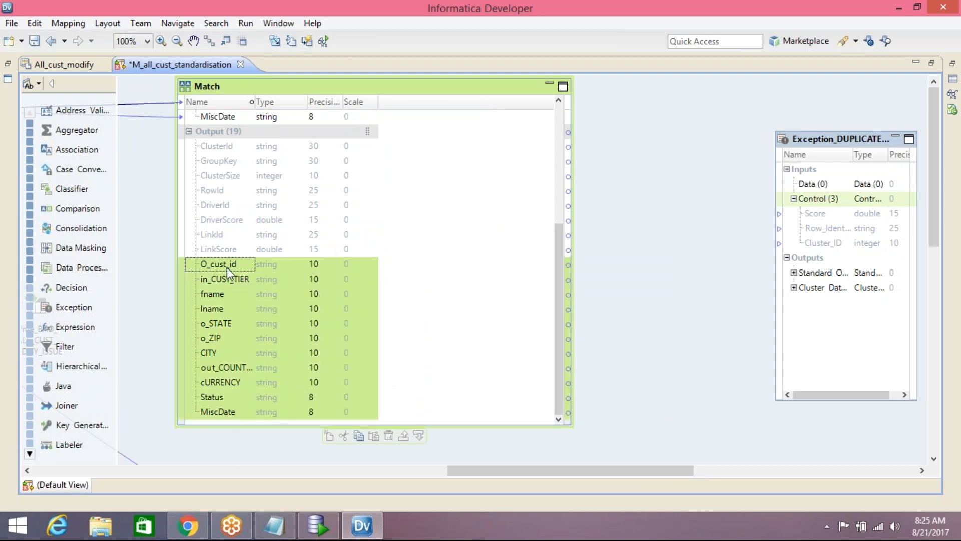
{"action": "left_click_drag", "start_coordinate": [250, 265], "coordinate": [825, 183]}
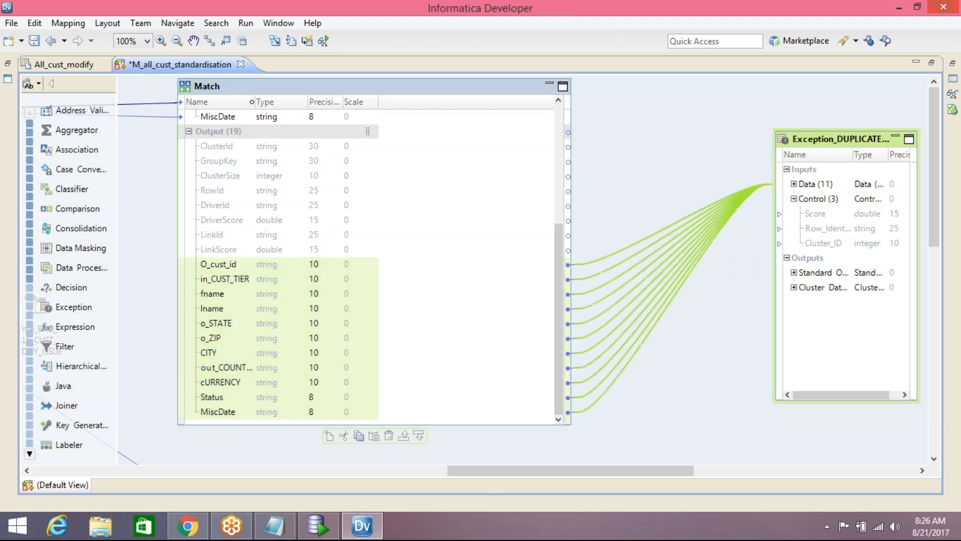
{"action": "left_click", "coordinate": [793, 184]}
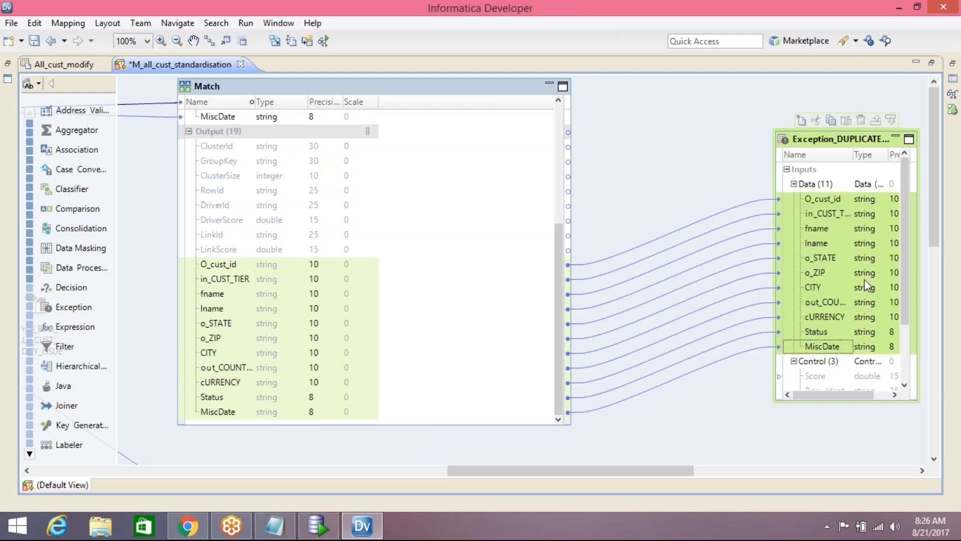
{"action": "left_click", "coordinate": [794, 184]}
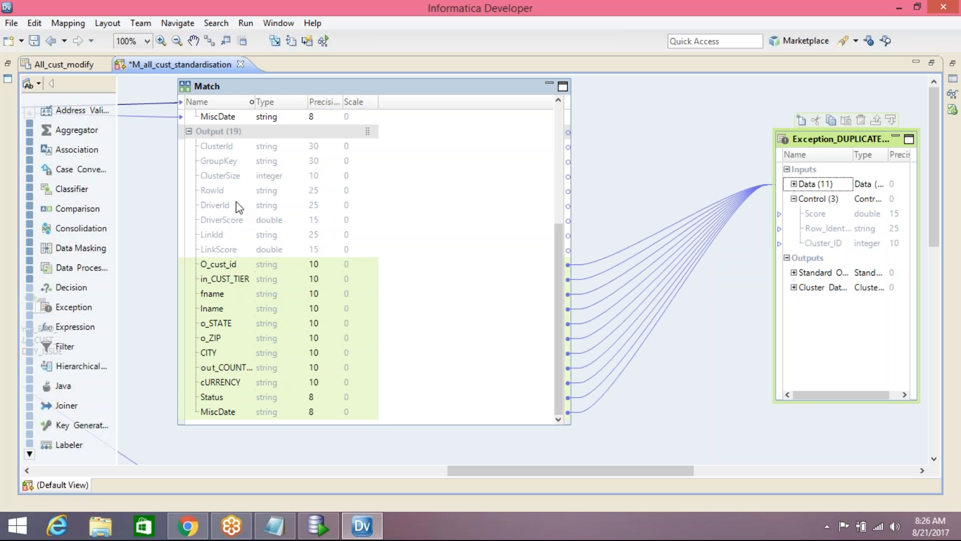
Link Match's LinkScore, RowId and ClusterId outputs to the Exception's Score, row identifier and Cluster_ID control inputs respectively.
{"action": "left_click_drag", "start_coordinate": [222, 251], "coordinate": [820, 220]}
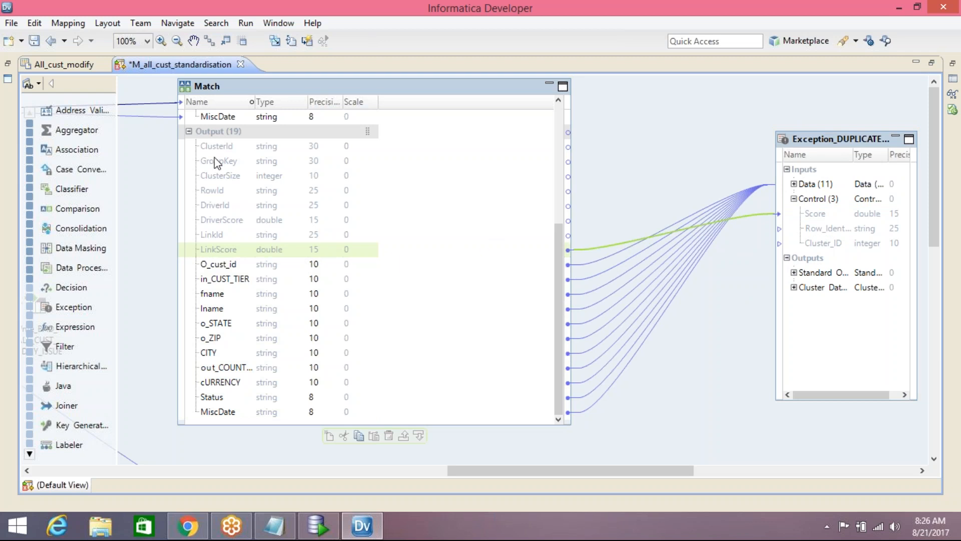
{"action": "left_click", "coordinate": [210, 193]}
{"action": "left_click_drag", "start_coordinate": [210, 194], "coordinate": [849, 232]}
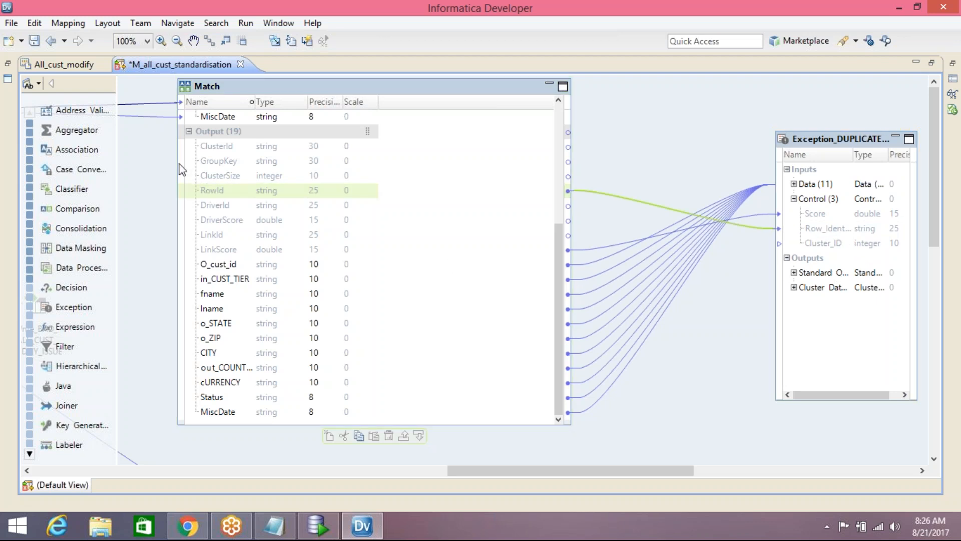
{"action": "left_click_drag", "start_coordinate": [220, 148], "coordinate": [829, 244]}
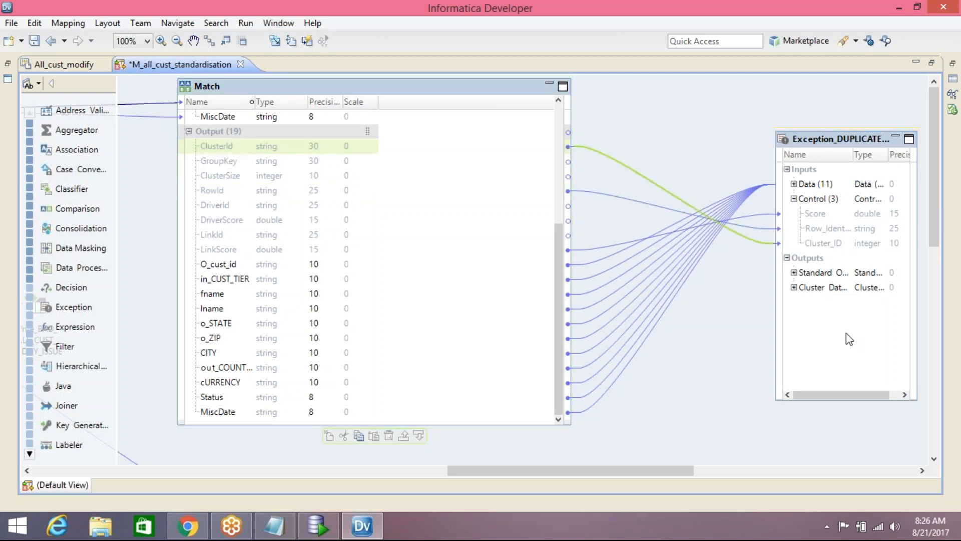
Collapse the Match transformation to an icon and move the Exception transformation close beside it.
{"action": "left_click", "coordinate": [550, 84]}
{"action": "left_click", "coordinate": [837, 140]}
{"action": "left_click_drag", "start_coordinate": [837, 141], "coordinate": [380, 140]}
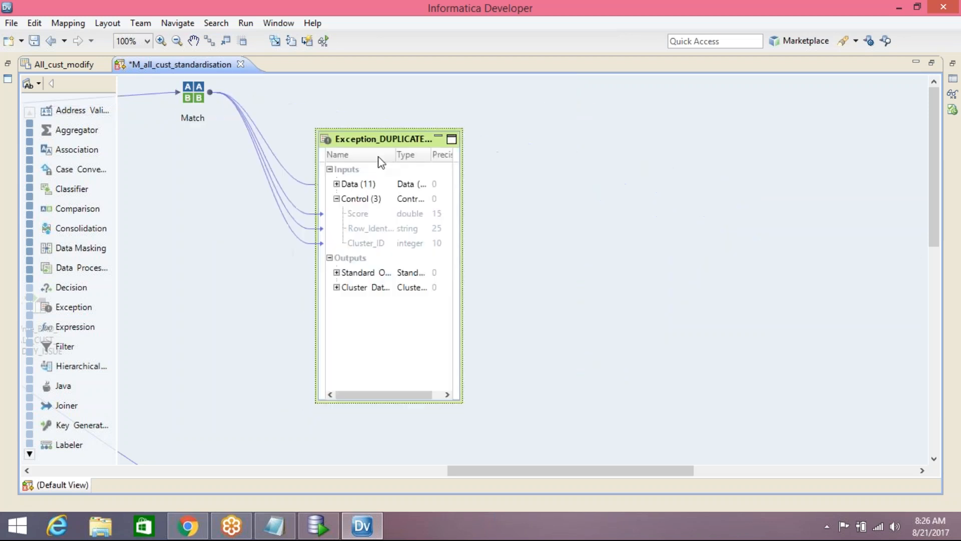
Expand the Exception's Standard Output and Cluster Data output groups and examine the ports they contain.
{"action": "left_click", "coordinate": [337, 273]}
{"action": "left_click_drag", "start_coordinate": [448, 236], "coordinate": [446, 299]}
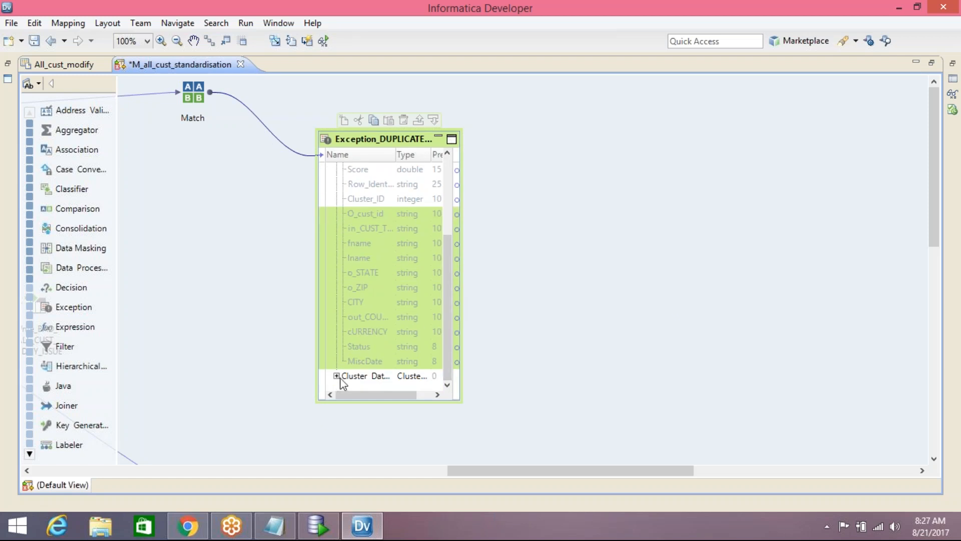
{"action": "left_click", "coordinate": [338, 377]}
{"action": "left_click_drag", "start_coordinate": [451, 226], "coordinate": [461, 200]}
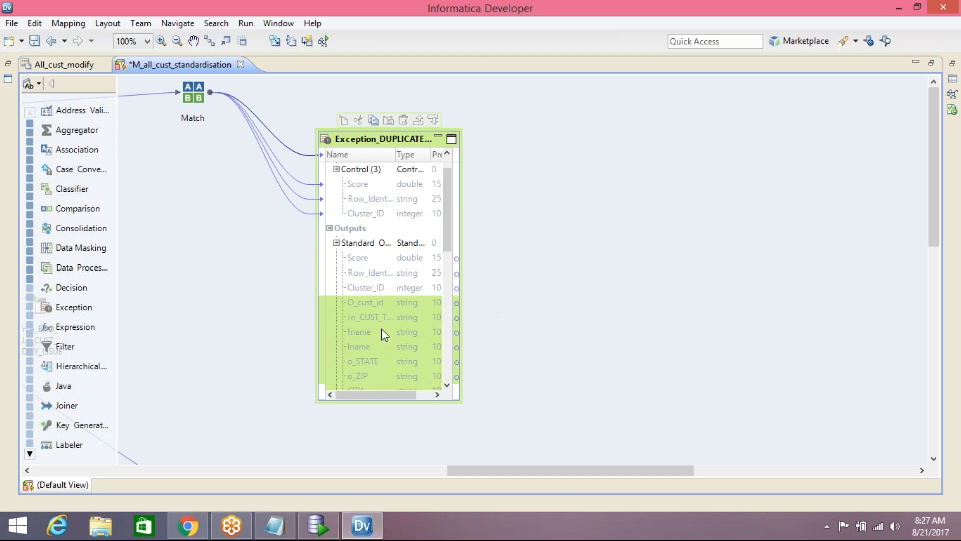
{"action": "left_click_drag", "start_coordinate": [452, 214], "coordinate": [453, 256]}
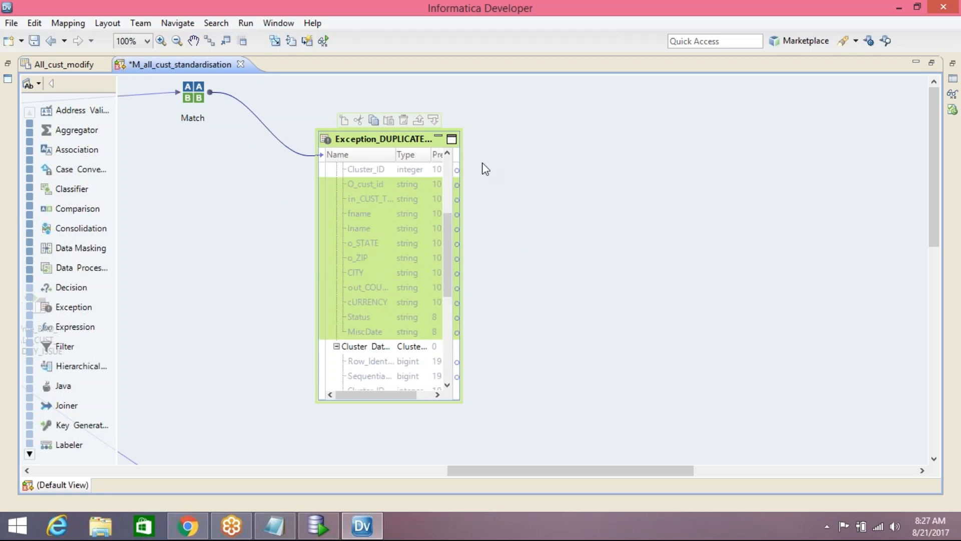
Widen the Exception transformation so its full name shows, and review the ports from Cluster Data back up to the inputs.
{"action": "left_click_drag", "start_coordinate": [462, 151], "coordinate": [618, 142]}
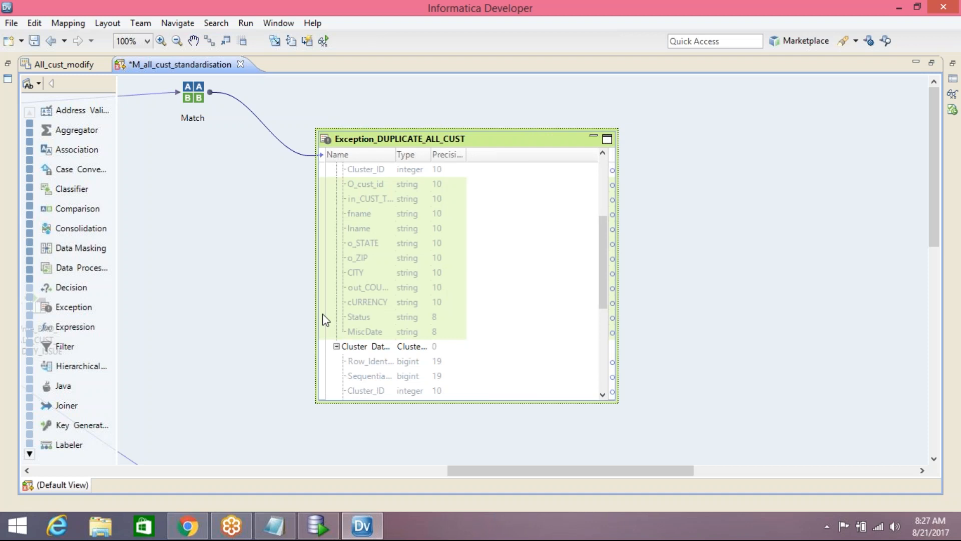
{"action": "left_click_drag", "start_coordinate": [316, 269], "coordinate": [249, 257]}
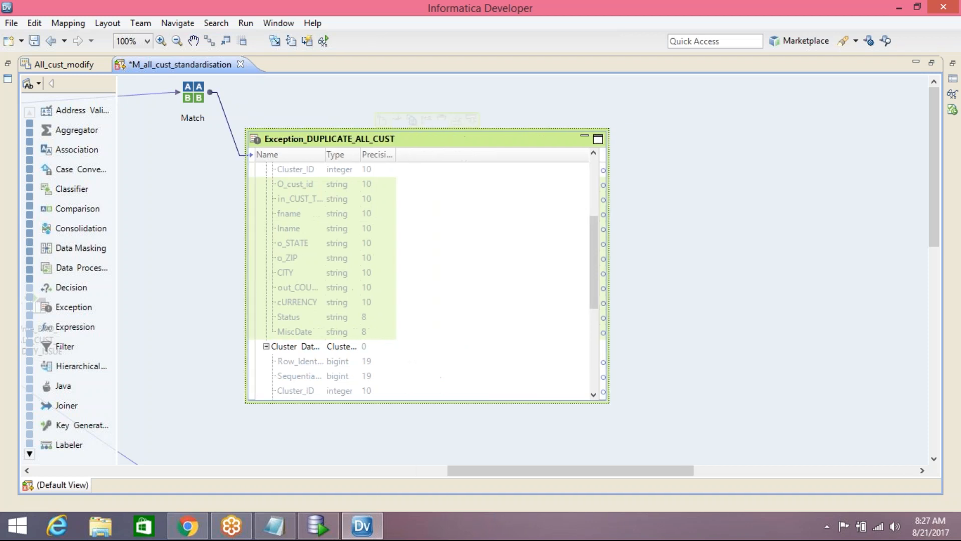
{"action": "scroll", "coordinate": [595, 293], "scroll_direction": "down", "scroll_amount": 2}
{"action": "scroll", "coordinate": [595, 295], "scroll_direction": "down", "scroll_amount": 3}
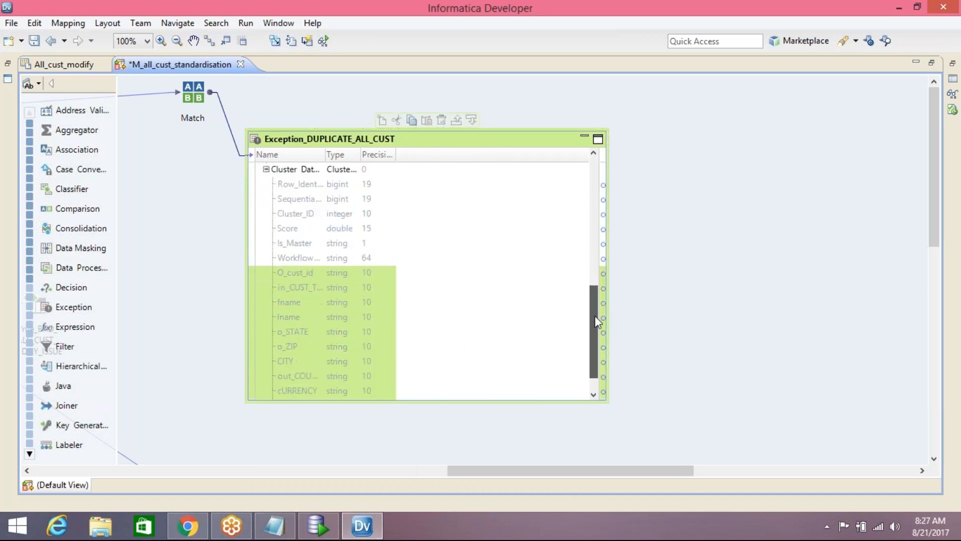
{"action": "left_click_drag", "start_coordinate": [591, 336], "coordinate": [597, 202]}
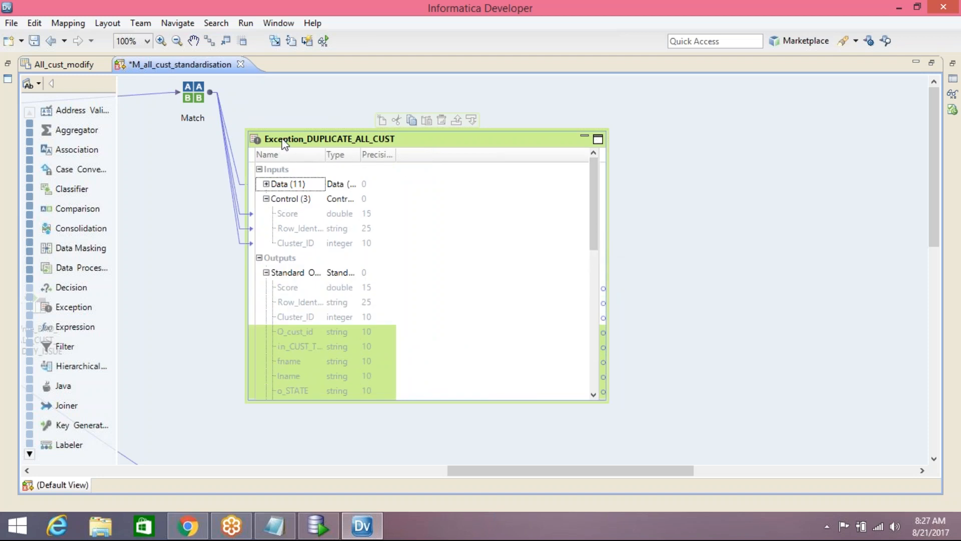
{"action": "left_click", "coordinate": [320, 143]}
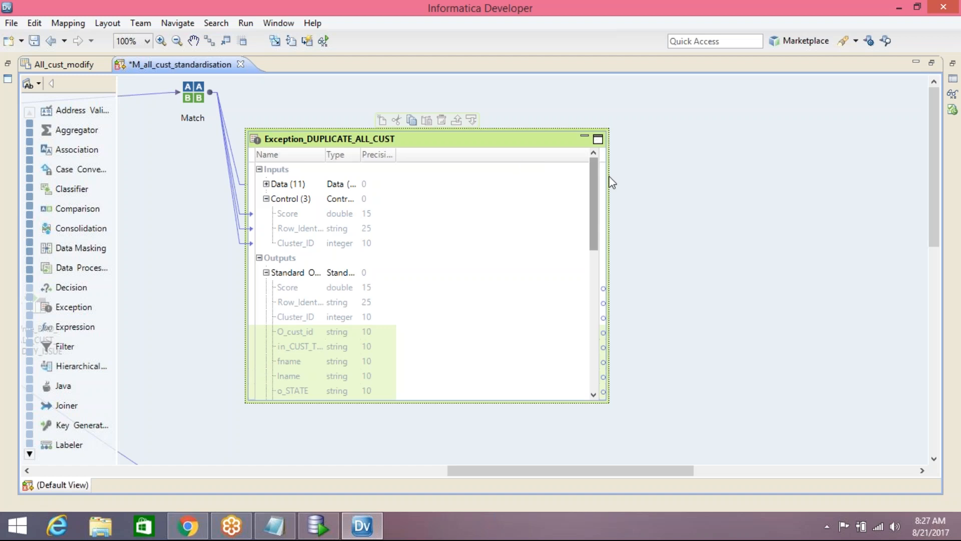
{"action": "left_click", "coordinate": [596, 175]}
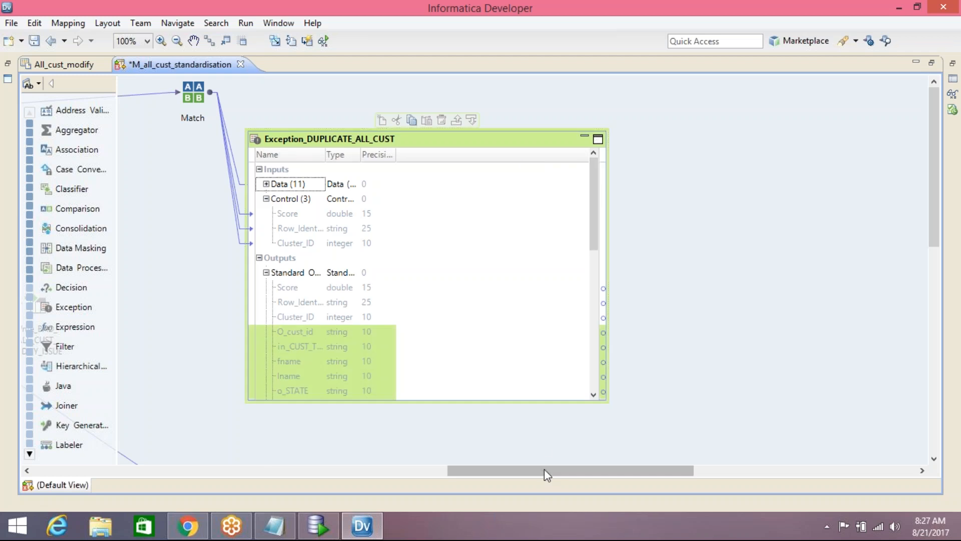
{"action": "double_click", "coordinate": [665, 68]}
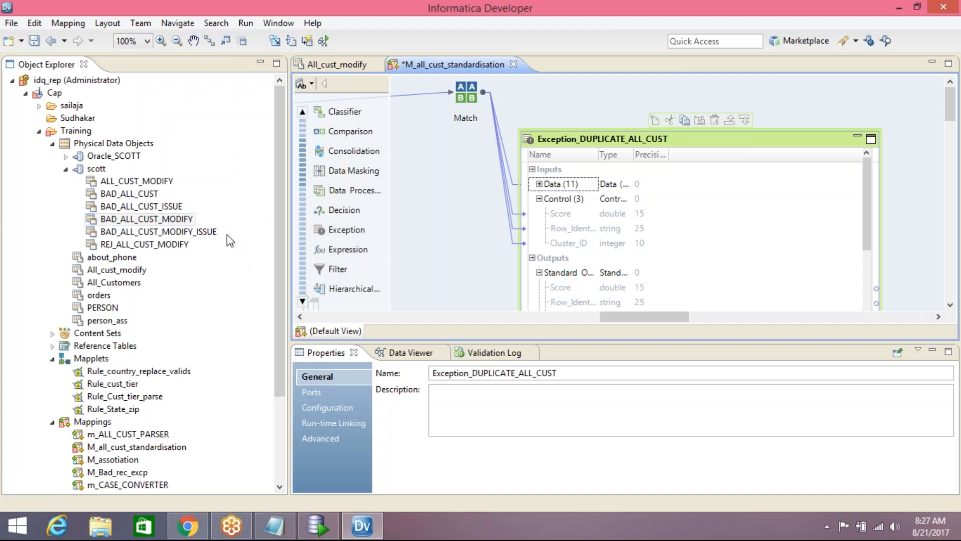
{"action": "left_click", "coordinate": [132, 182]}
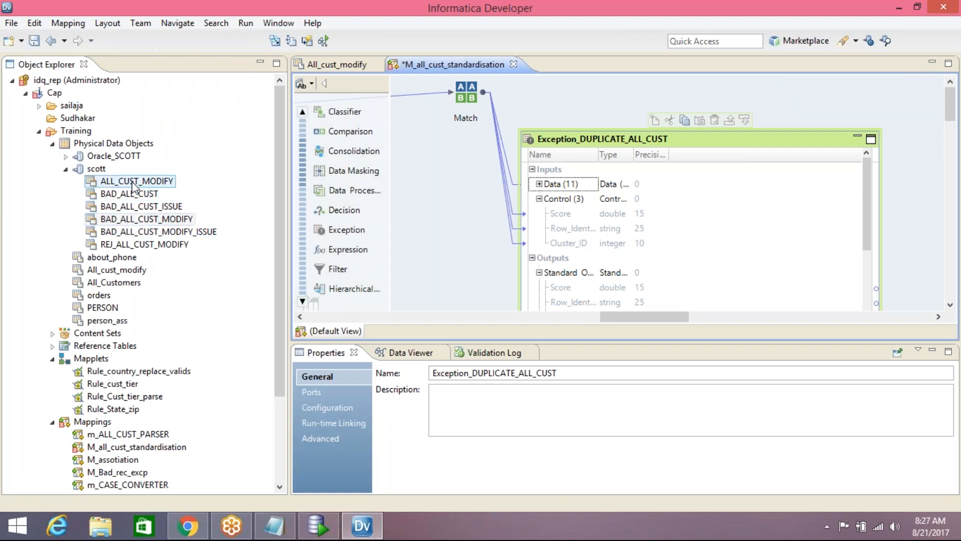
{"action": "left_click_drag", "start_coordinate": [133, 183], "coordinate": [814, 106]}
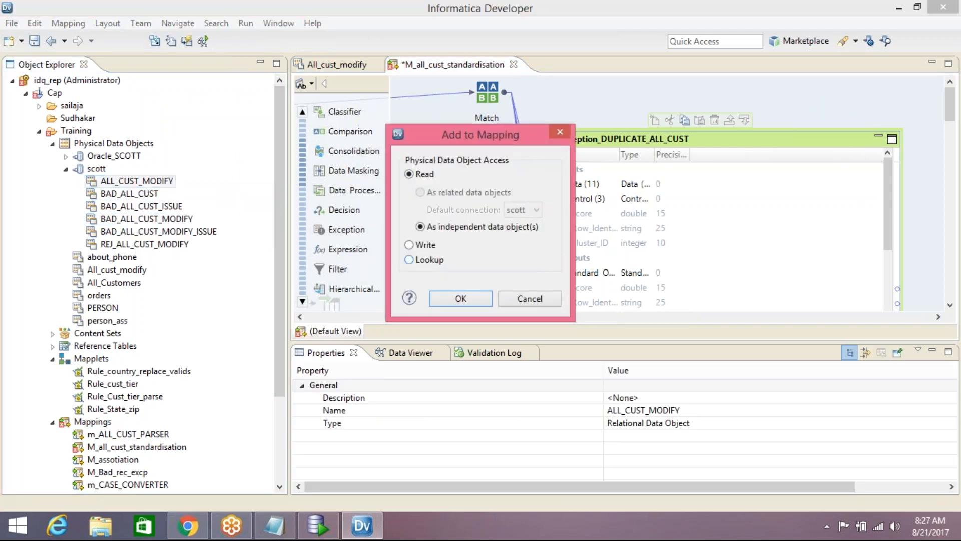
{"action": "left_click", "coordinate": [527, 299]}
{"action": "double_click", "coordinate": [665, 65]}
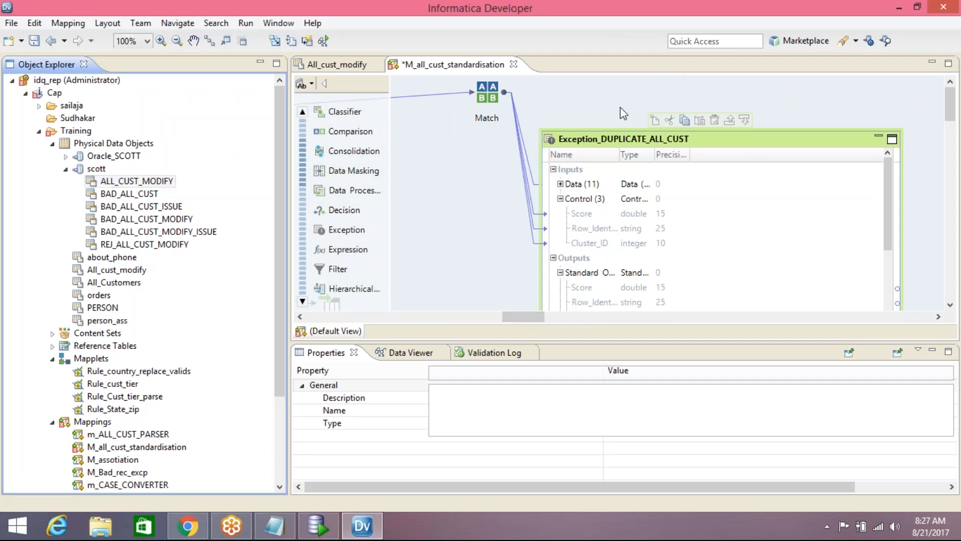
Arrange all of the mapping's transformations as icons and move Write_REJ_ALL_CUST_MODIFY farther away from Exception_ALL_CUST.
{"action": "right_click", "coordinate": [681, 124]}
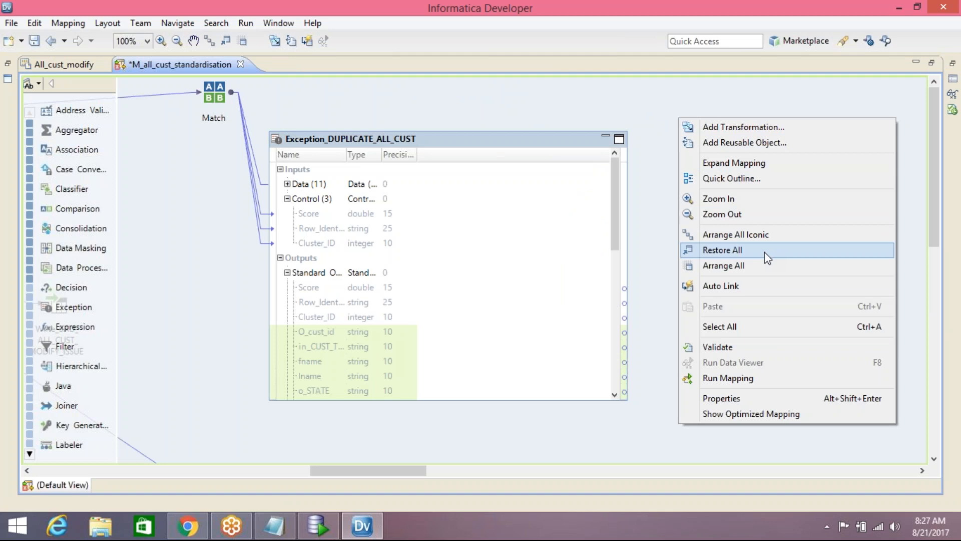
{"action": "left_click", "coordinate": [751, 235]}
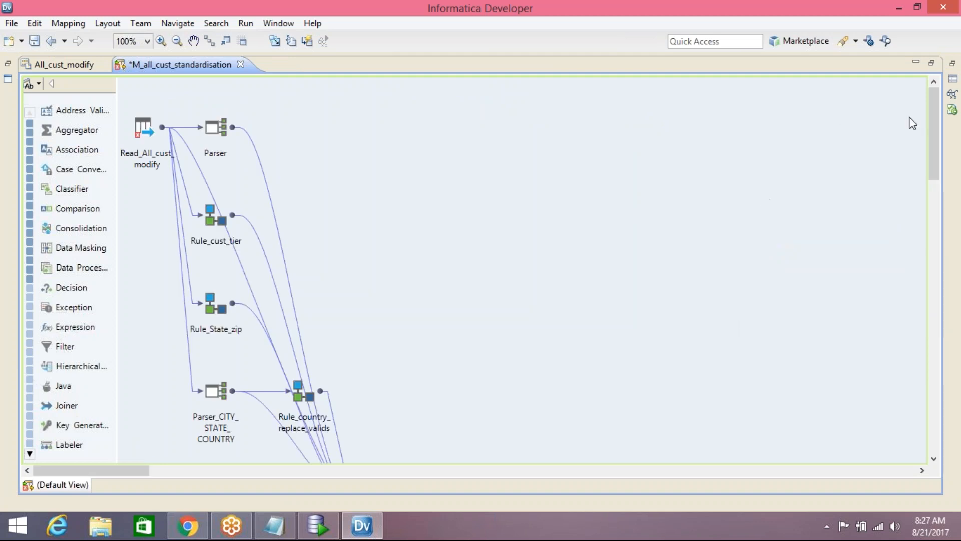
{"action": "left_click_drag", "start_coordinate": [934, 133], "coordinate": [899, 272]}
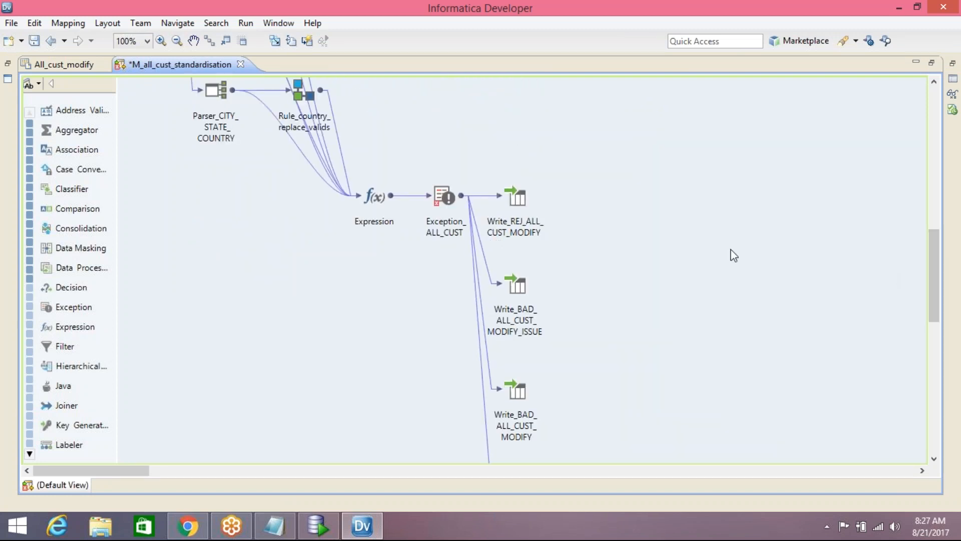
{"action": "left_click_drag", "start_coordinate": [520, 200], "coordinate": [571, 179]}
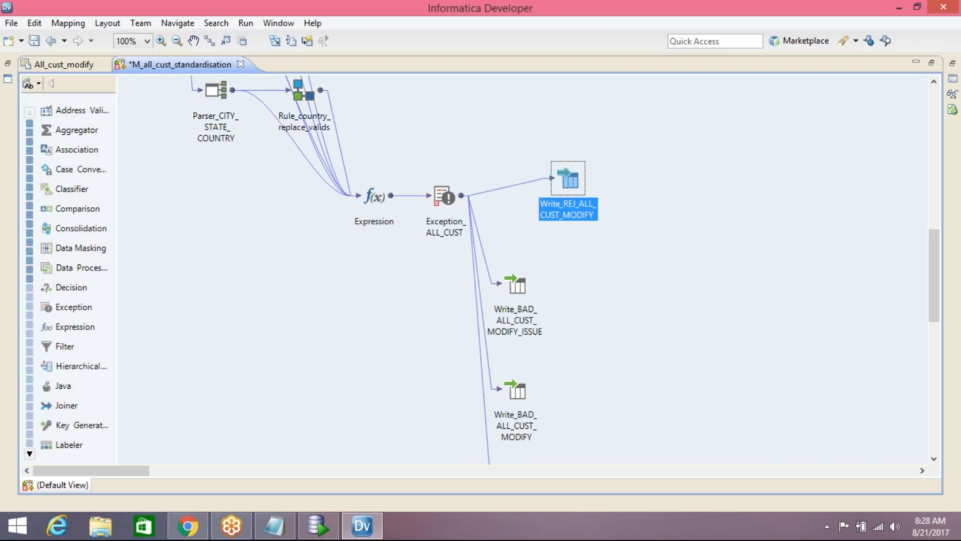
Restore Exception_DUPLICATE_ALL_CUST from its icon to the expanded view and shift it slightly upward beside Match.
{"action": "left_click_drag", "start_coordinate": [933, 257], "coordinate": [914, 350]}
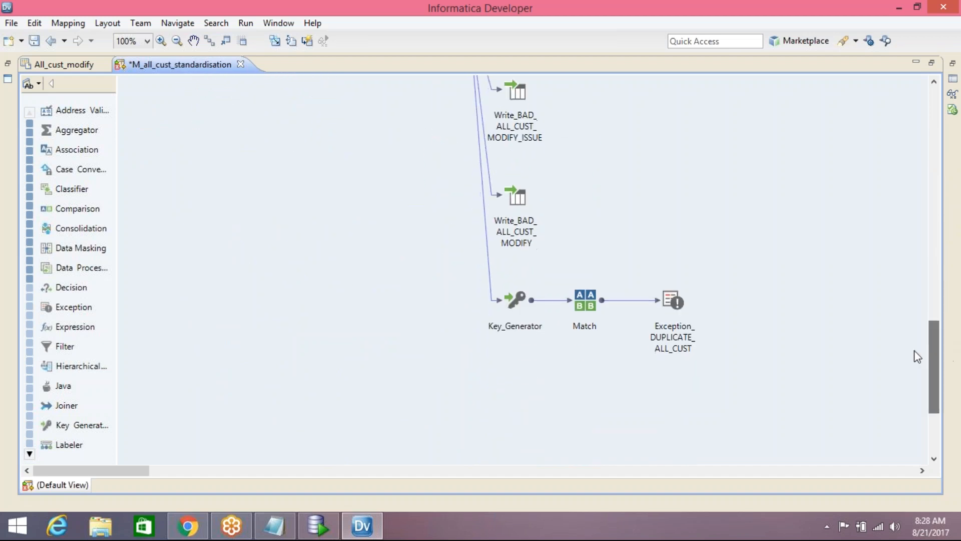
{"action": "double_click", "coordinate": [672, 301]}
{"action": "left_click_drag", "start_coordinate": [713, 299], "coordinate": [678, 264]}
Add the ALL_CUST_MODIFY physical data object from the scott connection to the mapping with Write access.
{"action": "double_click", "coordinate": [575, 68]}
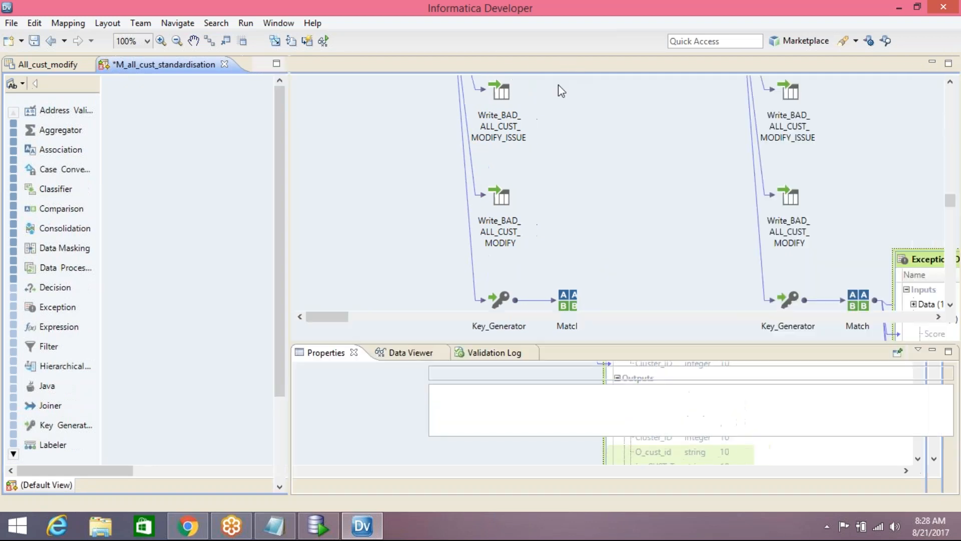
{"action": "left_click", "coordinate": [179, 185]}
{"action": "left_click_drag", "start_coordinate": [168, 182], "coordinate": [685, 85]}
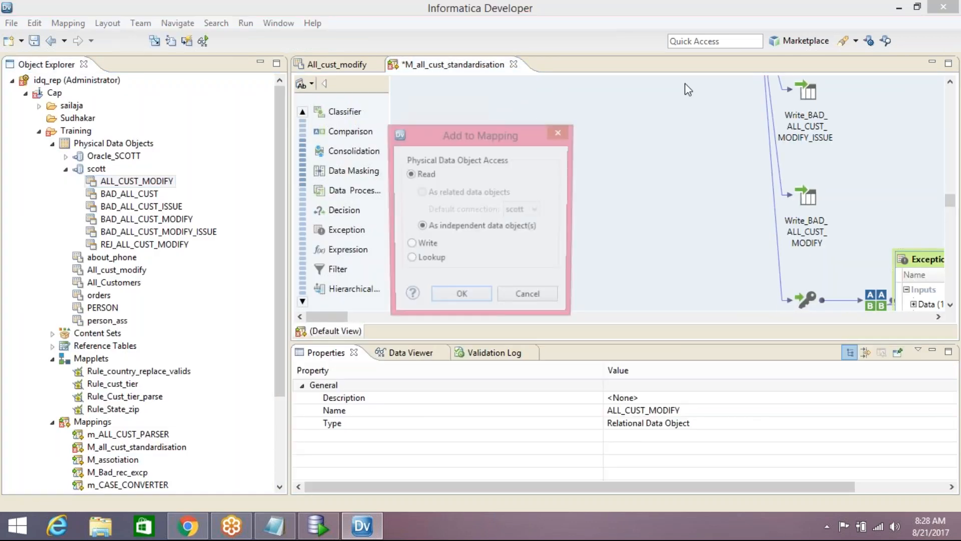
{"action": "left_click", "coordinate": [426, 248]}
{"action": "left_click", "coordinate": [460, 298]}
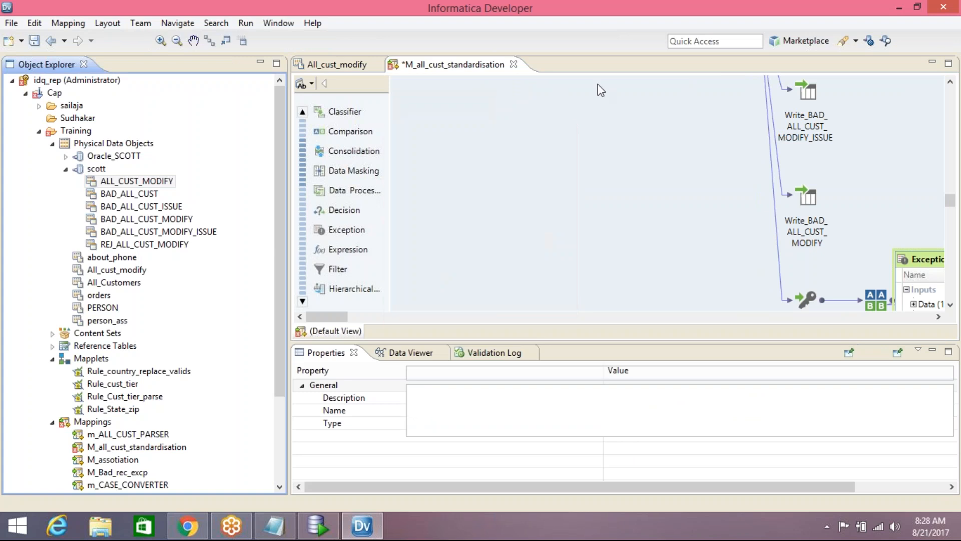
{"action": "double_click", "coordinate": [653, 62]}
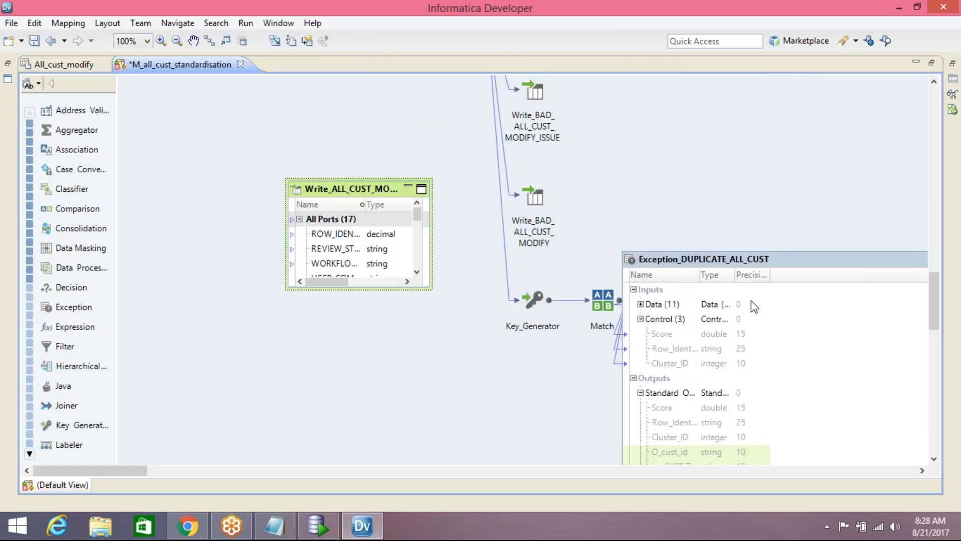
Move Write_ALL_CUST_MODIFY to the output side of Exception_DUPLICATE_ALL_CUST and enlarge it so its full name and all ports show.
{"action": "left_click_drag", "start_coordinate": [352, 190], "coordinate": [828, 189]}
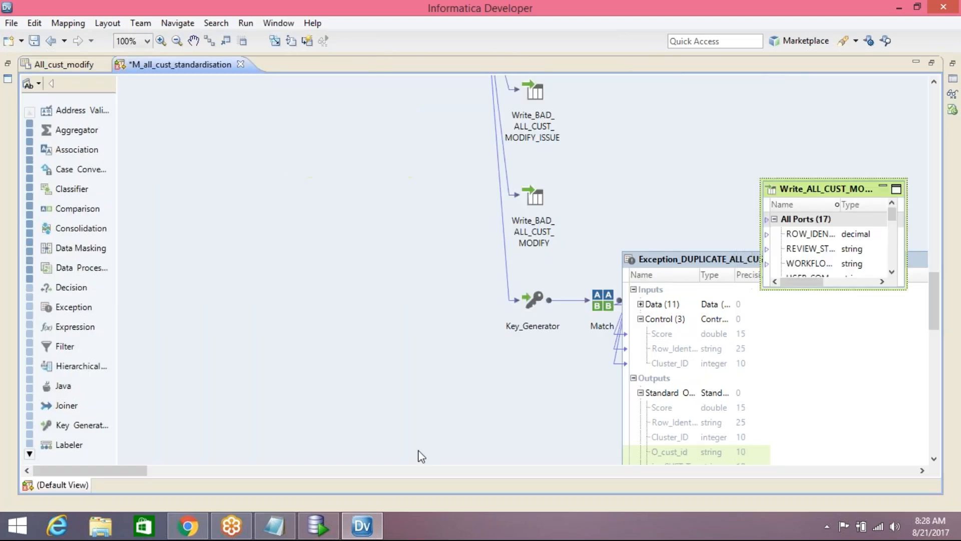
{"action": "left_click_drag", "start_coordinate": [131, 471], "coordinate": [279, 471]}
{"action": "left_click_drag", "start_coordinate": [429, 188], "coordinate": [787, 75]}
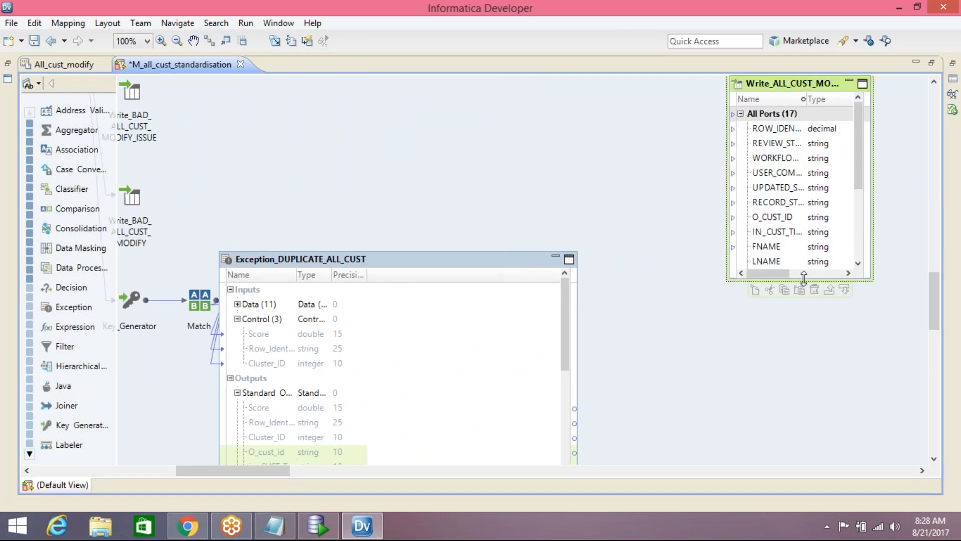
{"action": "left_click_drag", "start_coordinate": [805, 290], "coordinate": [805, 460]}
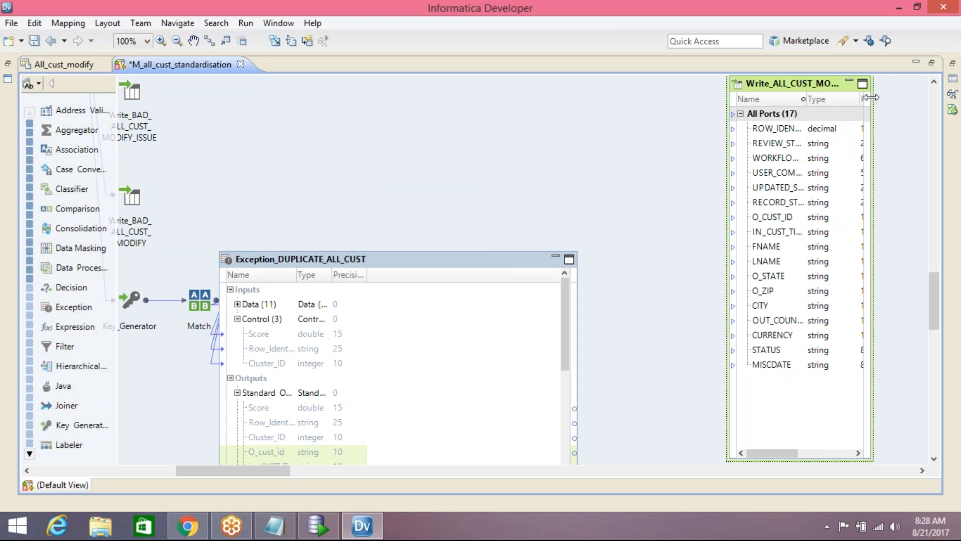
{"action": "left_click_drag", "start_coordinate": [873, 97], "coordinate": [927, 98]}
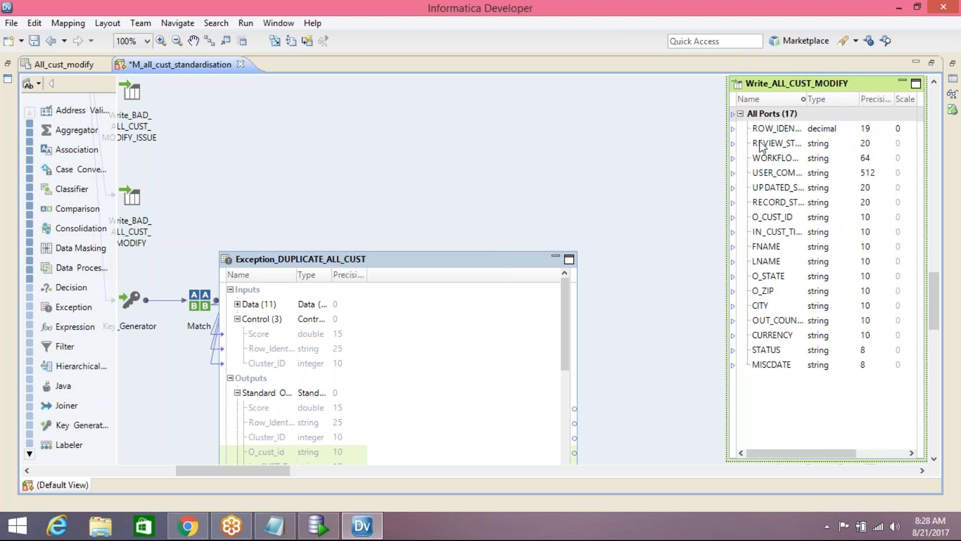
Link the Exception's Standard Output ports O_cust_id through MiscDate to the matching O_CUST_ID through MISCDATE ports of Write_ALL_CUST_MODIFY.
{"action": "left_click_drag", "start_coordinate": [512, 252], "coordinate": [526, 126]}
{"action": "left_click_drag", "start_coordinate": [566, 214], "coordinate": [566, 276]}
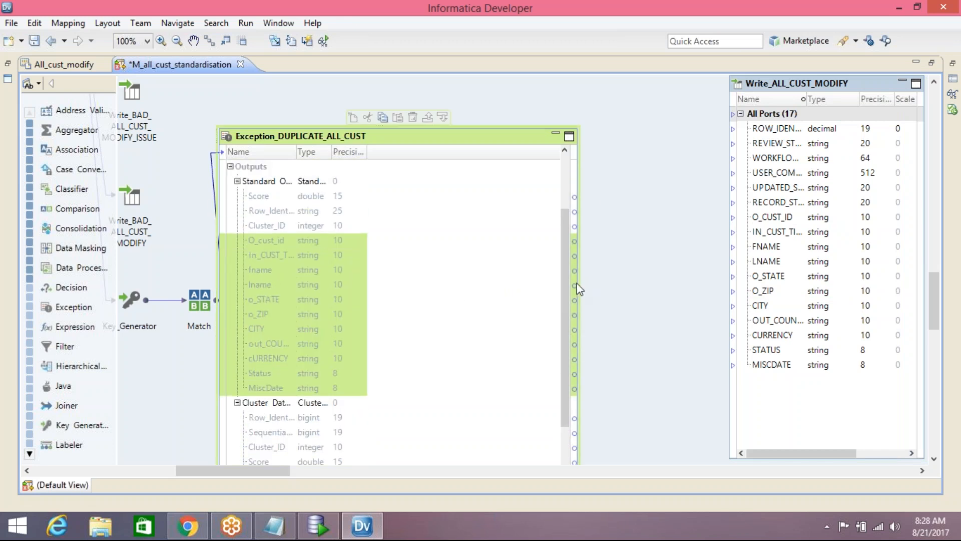
{"action": "left_click", "coordinate": [277, 243]}
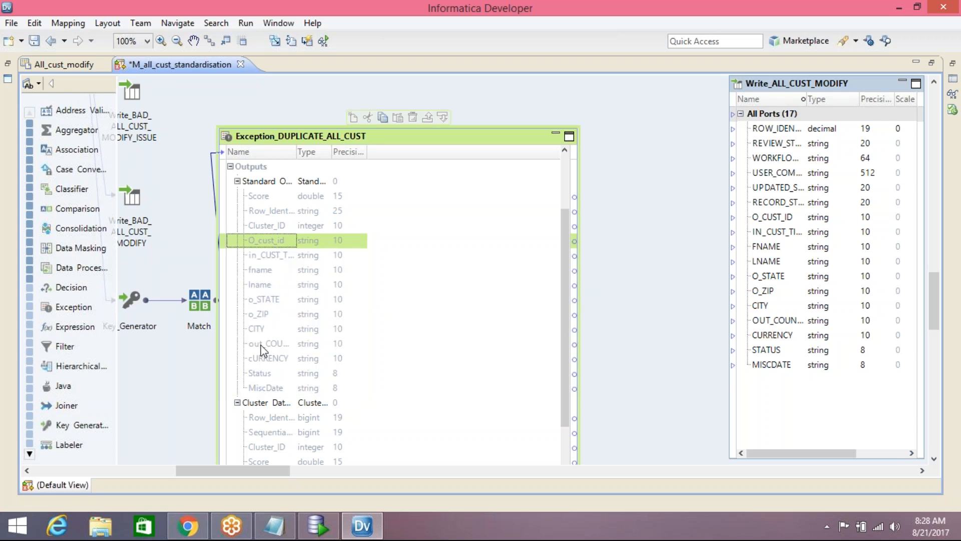
{"action": "left_click", "coordinate": [266, 387], "text": "shift"}
{"action": "mouse_move", "coordinate": [263, 240]}
{"action": "left_mouse_down"}
{"action": "mouse_move", "coordinate": [369, 273]}
{"action": "mouse_move", "coordinate": [728, 208]}
{"action": "mouse_move", "coordinate": [777, 232]}
{"action": "mouse_move", "coordinate": [795, 219]}
{"action": "left_mouse_up"}
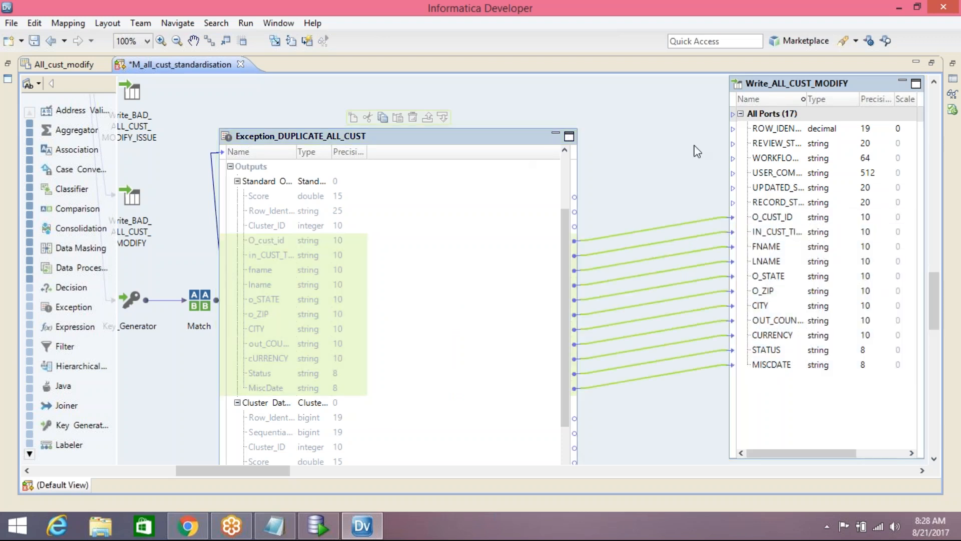
Collapse Write_ALL_CUST_MODIFY to an icon, then move the duplicate Exception up and lengthen it to show all Cluster Data ports.
{"action": "left_click", "coordinate": [902, 83]}
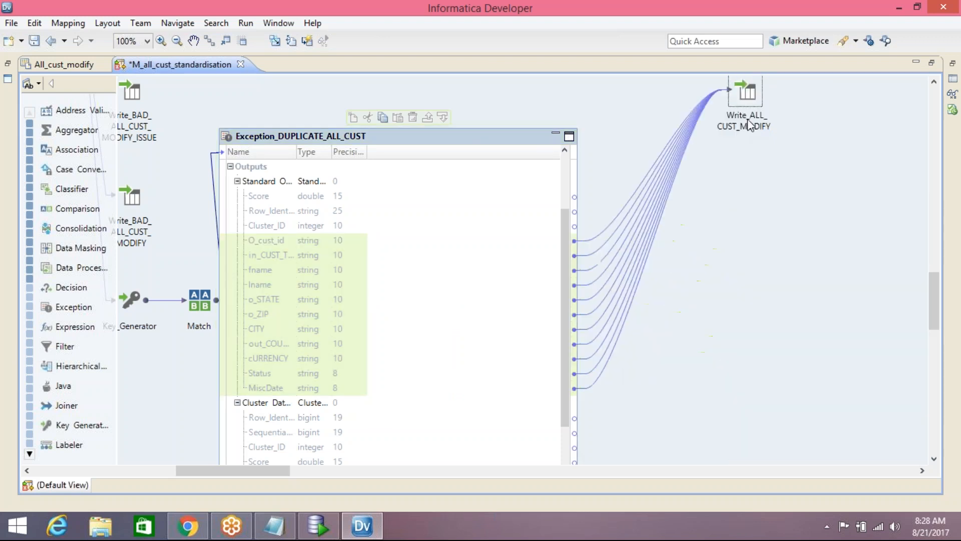
{"action": "left_click_drag", "start_coordinate": [530, 138], "coordinate": [530, 86]}
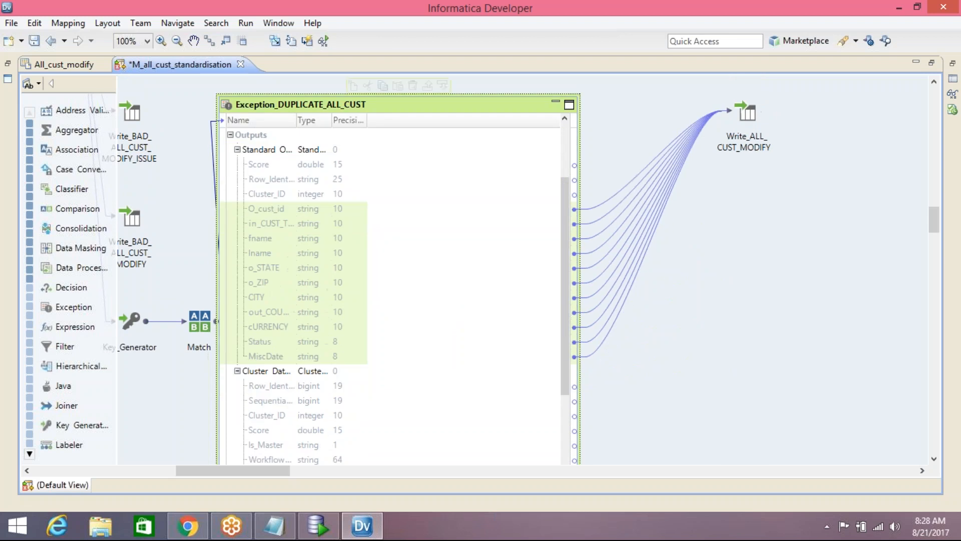
{"action": "left_click_drag", "start_coordinate": [933, 212], "coordinate": [935, 259]}
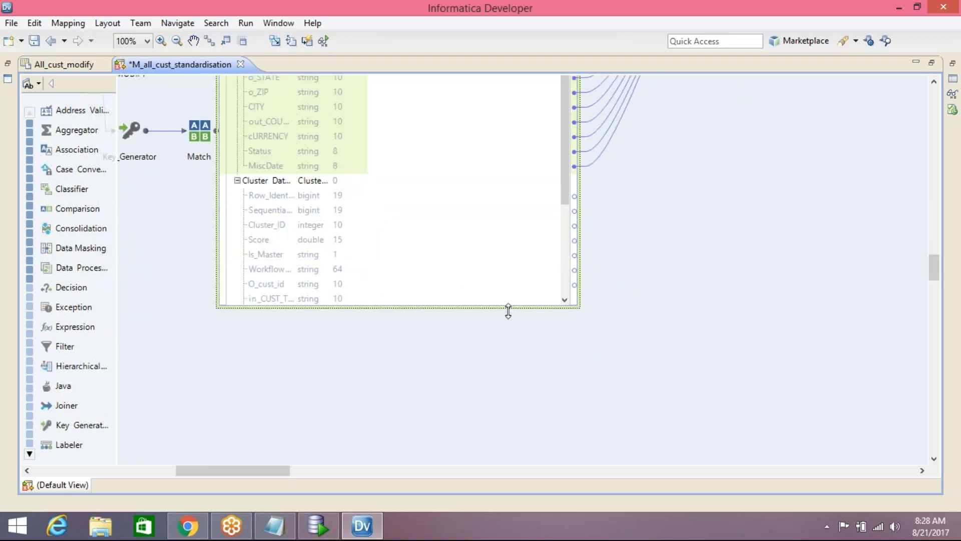
{"action": "left_click_drag", "start_coordinate": [509, 306], "coordinate": [511, 448]}
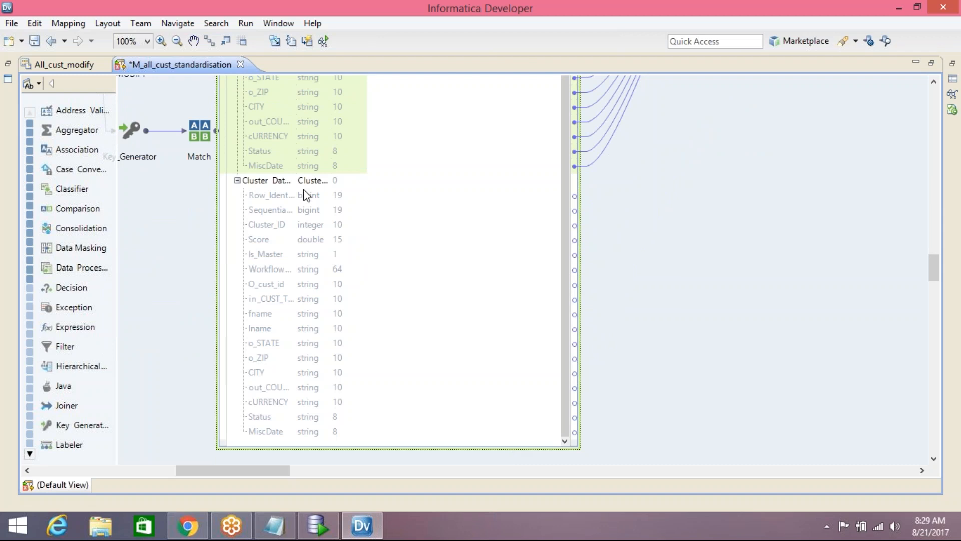
Enable a separate output group for unique records in the Exception's configuration and begin generating a duplicate record table on the scott connection.
{"action": "left_click", "coordinate": [272, 184]}
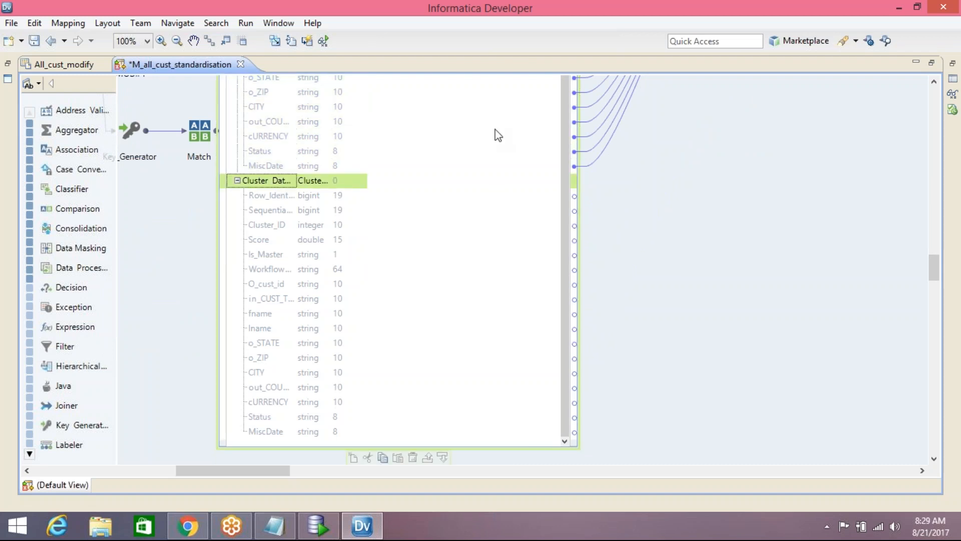
{"action": "left_click", "coordinate": [951, 77]}
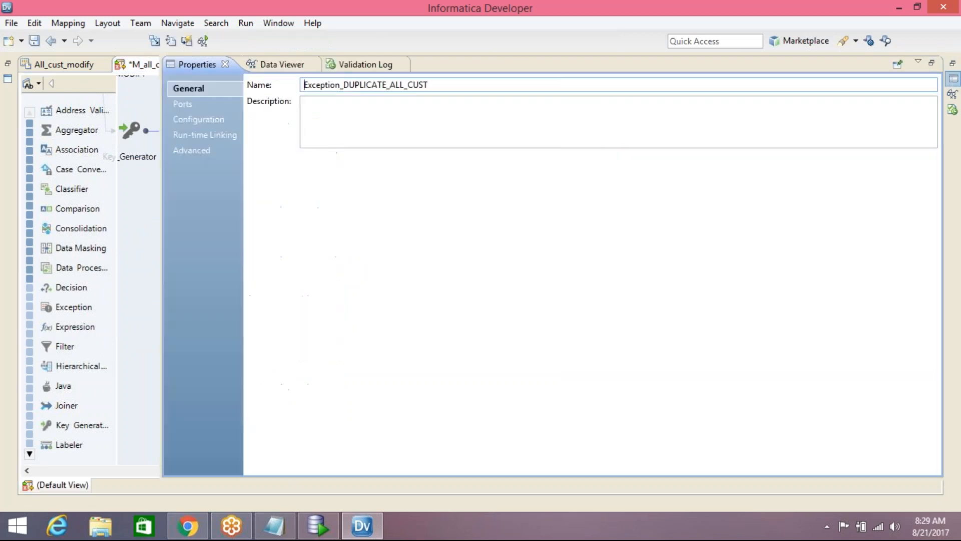
{"action": "left_click", "coordinate": [201, 119]}
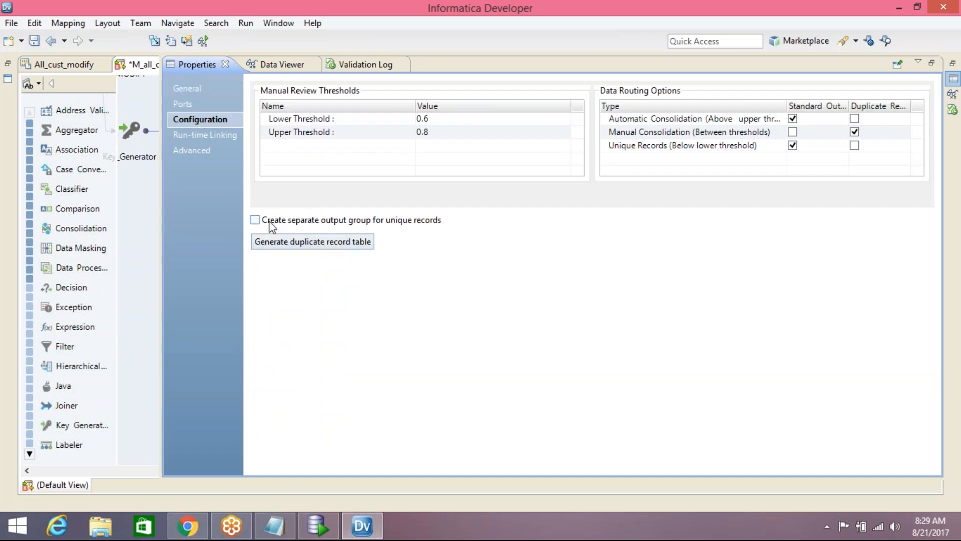
{"action": "left_click", "coordinate": [318, 245]}
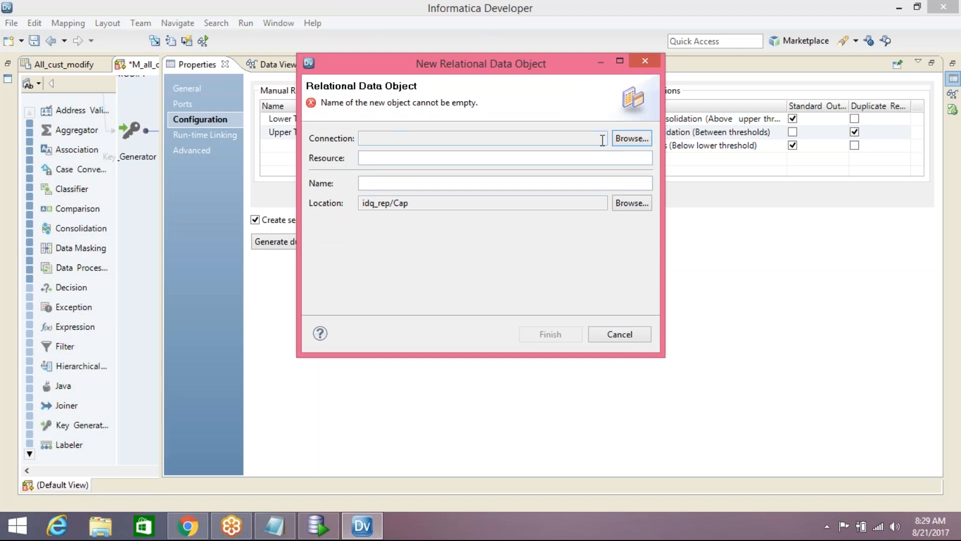
{"action": "left_click", "coordinate": [631, 138]}
{"action": "left_click", "coordinate": [444, 215]}
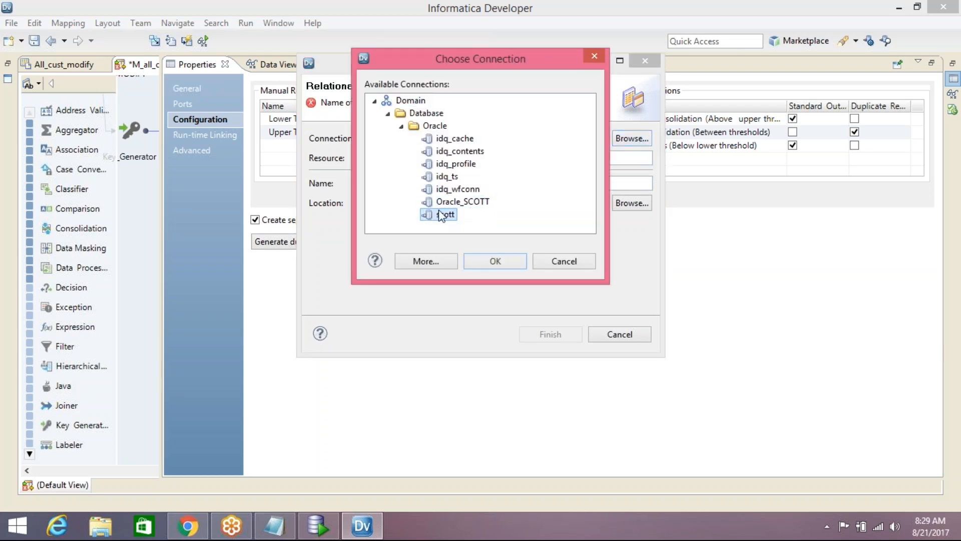
{"action": "left_click", "coordinate": [484, 261]}
Set the resource and name of the new duplicate record table to Duplicate_all_cust_modify.
{"action": "left_click", "coordinate": [390, 158]}
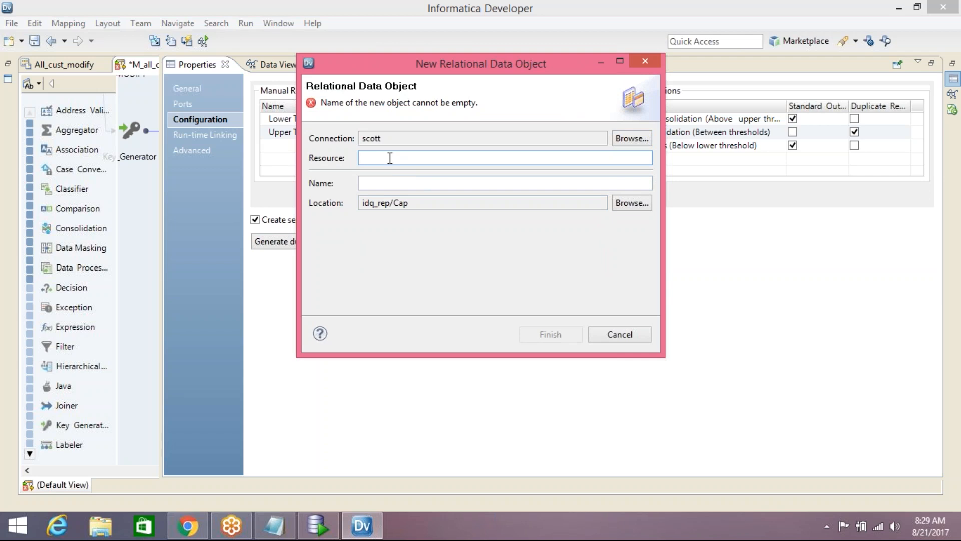
{"action": "type", "text": "dUPLICAT"}
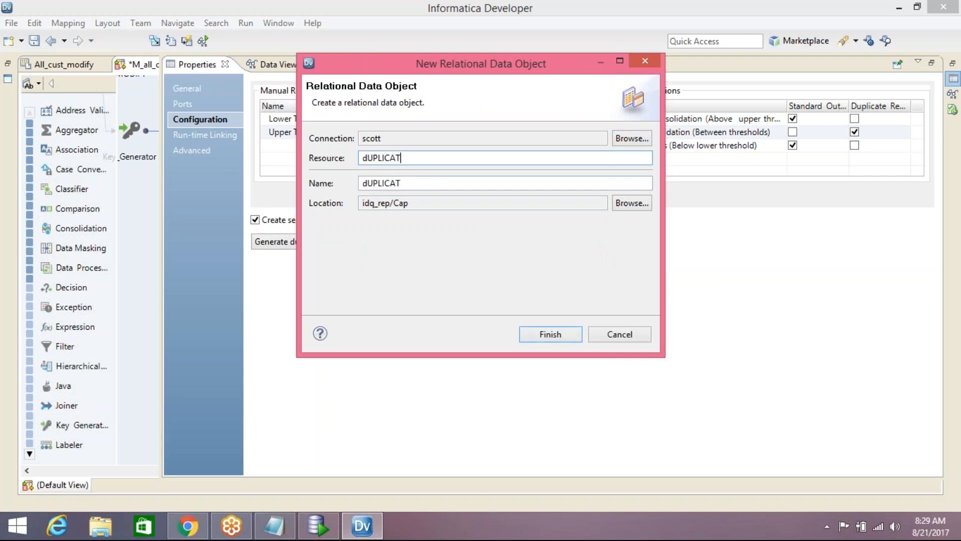
{"action": "key", "text": "BackSpace"}
{"action": "key", "text": "BackSpace"}
{"action": "key", "text": "BackSpace"}
{"action": "key", "text": "BackSpace"}
{"action": "key", "text": "BackSpace"}
{"action": "key", "text": "BackSpace"}
{"action": "key", "text": "BackSpace"}
{"action": "key", "text": "BackSpace"}
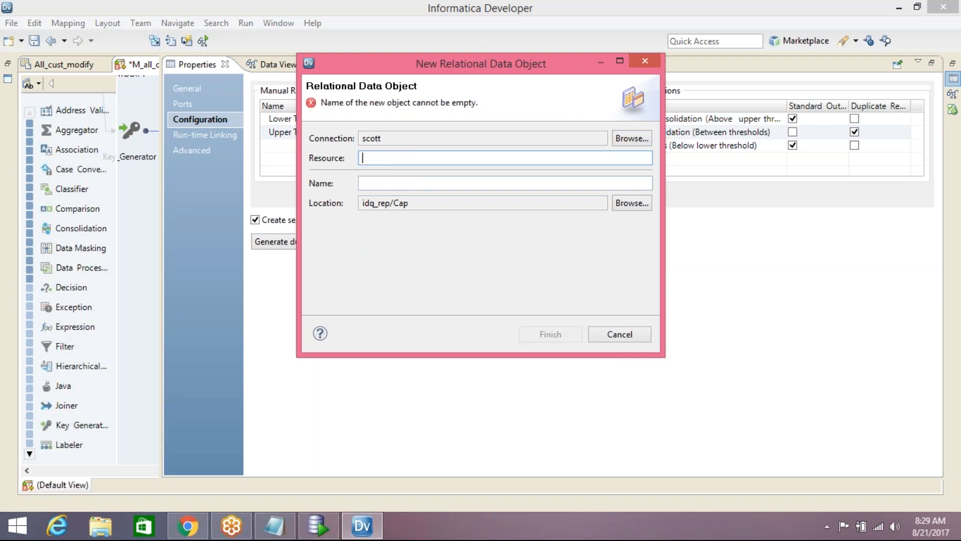
{"action": "type", "text": "Duplicate_all_cust_modify"}
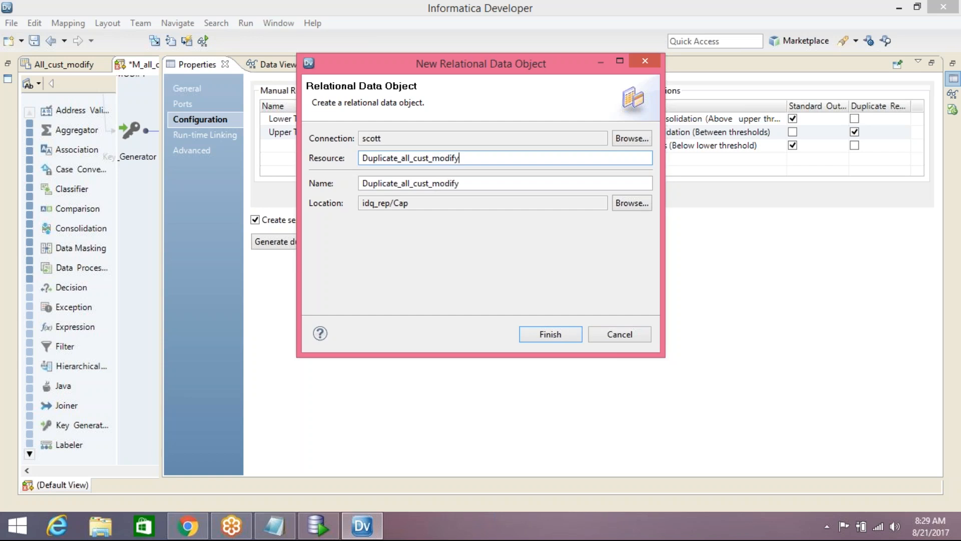
Create the Duplicate_all_cust_modify record table, dismiss the open dialogs, and save the mapping.
{"action": "left_click", "coordinate": [547, 333]}
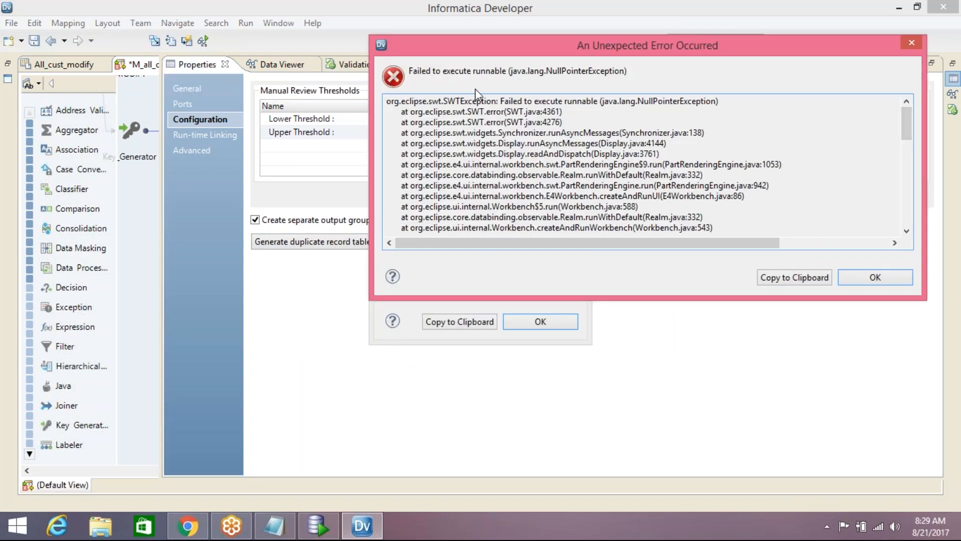
{"action": "left_click", "coordinate": [894, 276]}
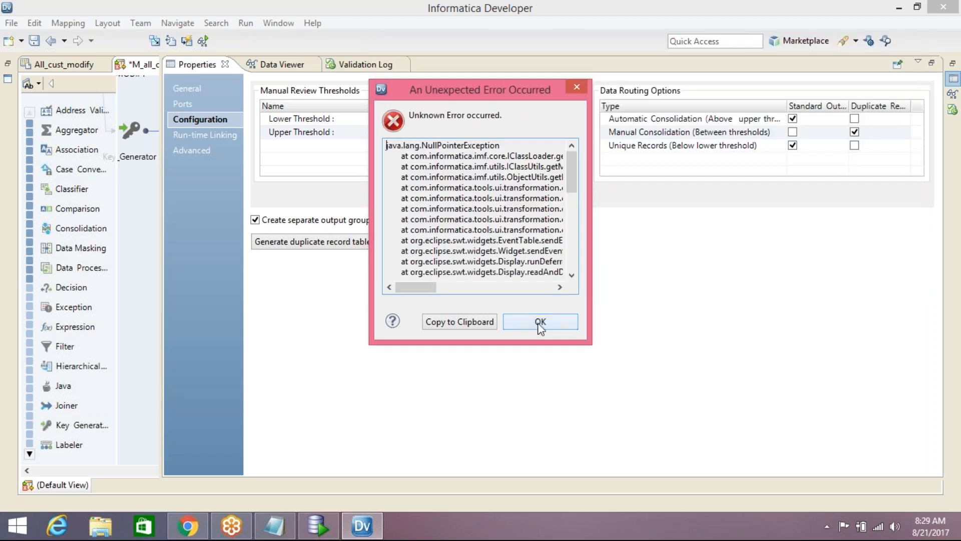
{"action": "left_click", "coordinate": [517, 325]}
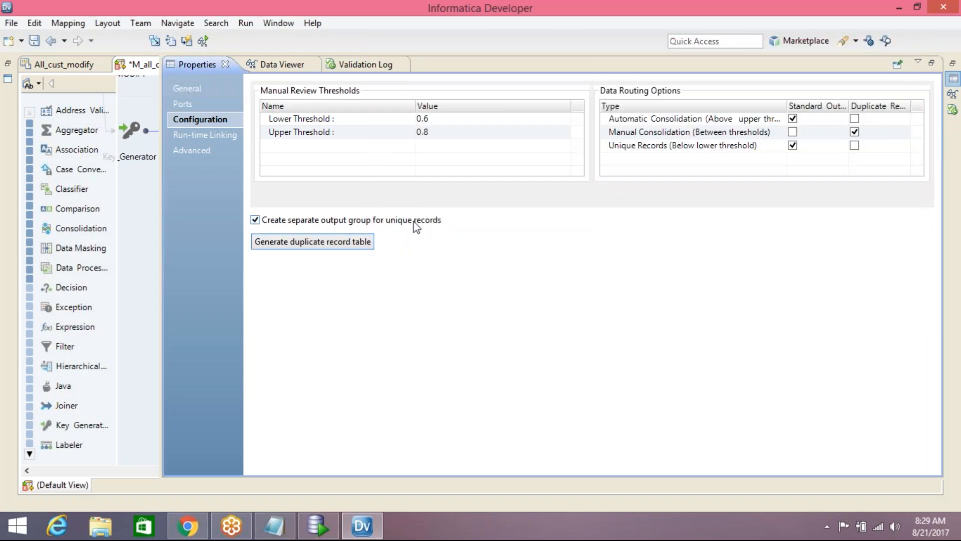
{"action": "left_click", "coordinate": [334, 242]}
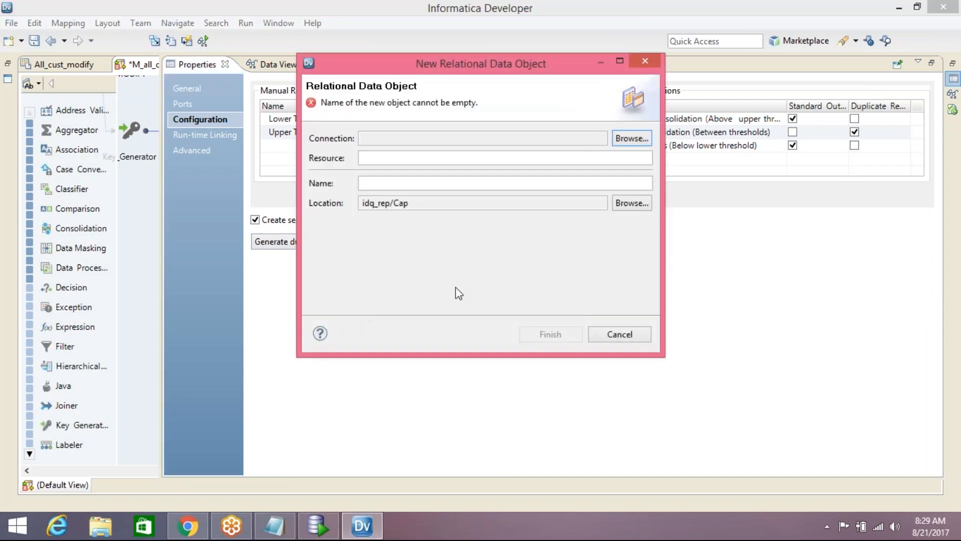
{"action": "left_click", "coordinate": [618, 337]}
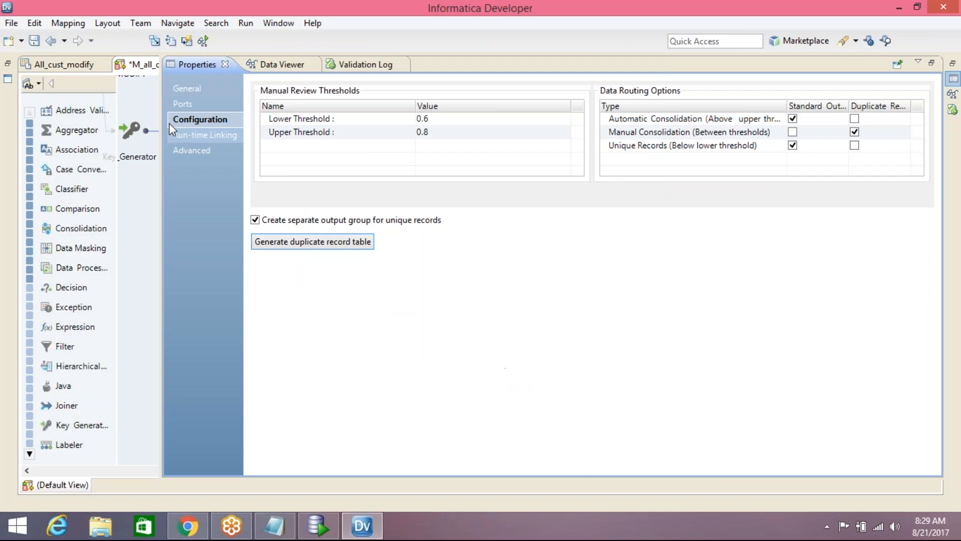
{"action": "left_click", "coordinate": [34, 41]}
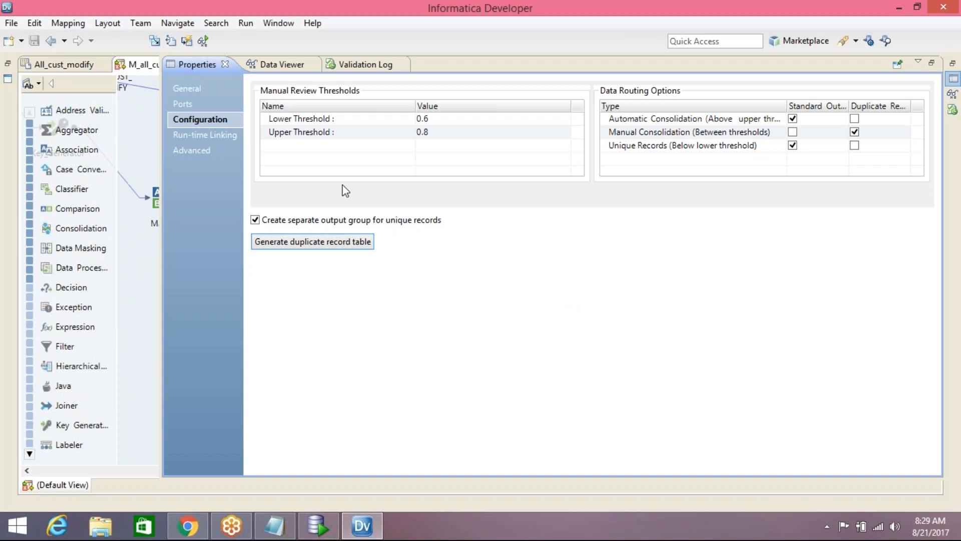
Arrange all objects in the M_all_cust_standardisation mapping as icons.
{"action": "left_click", "coordinate": [152, 271]}
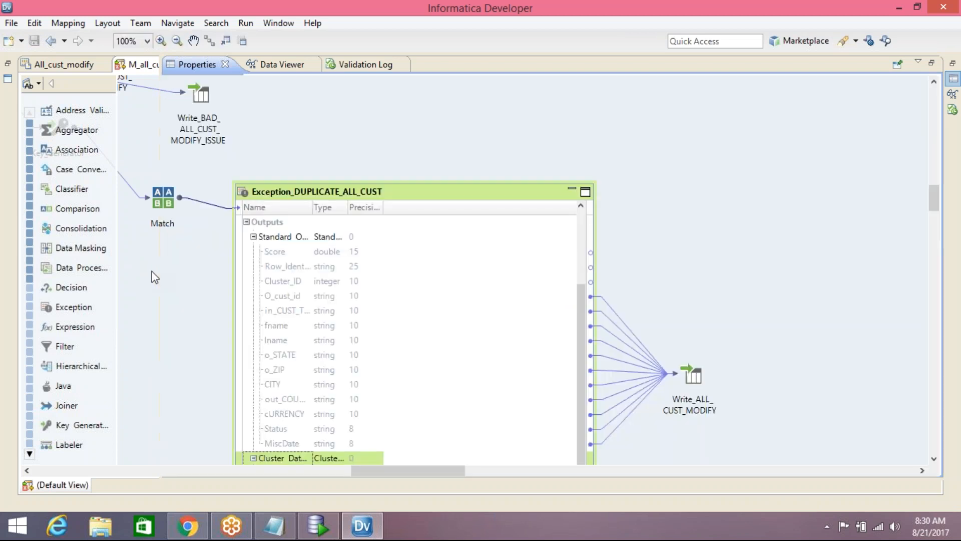
{"action": "right_click", "coordinate": [544, 109]}
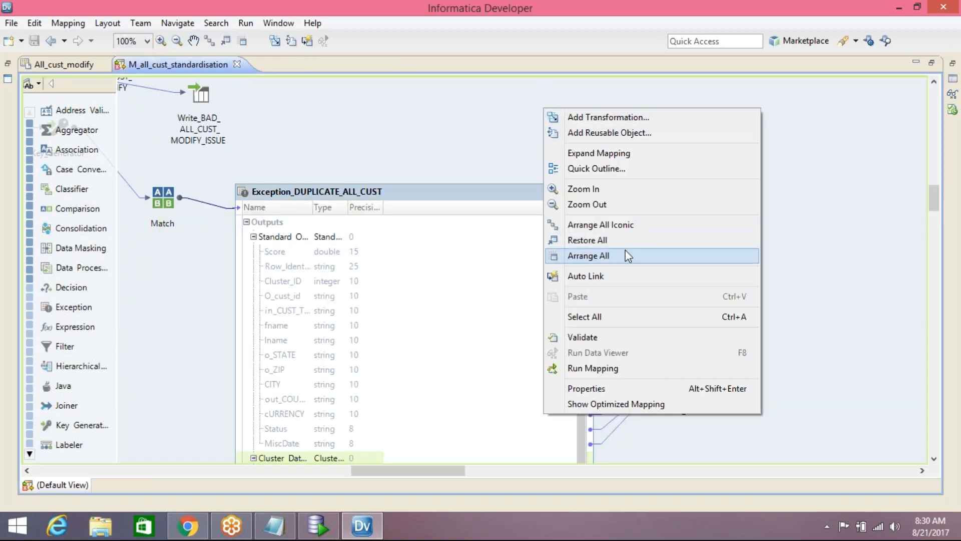
{"action": "left_click", "coordinate": [638, 226]}
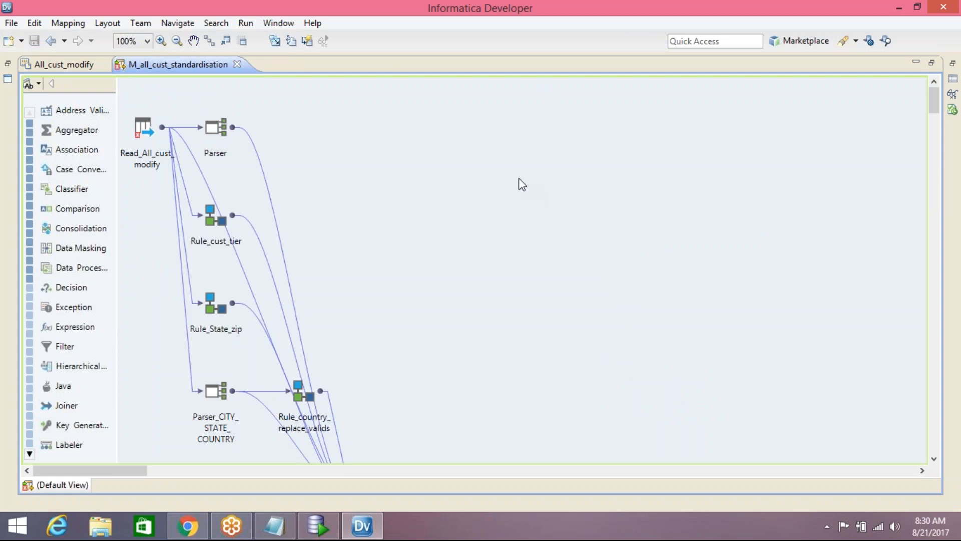
Validate the mapping and widen the validation log's Description column to read the full message.
{"action": "right_click", "coordinate": [510, 167]}
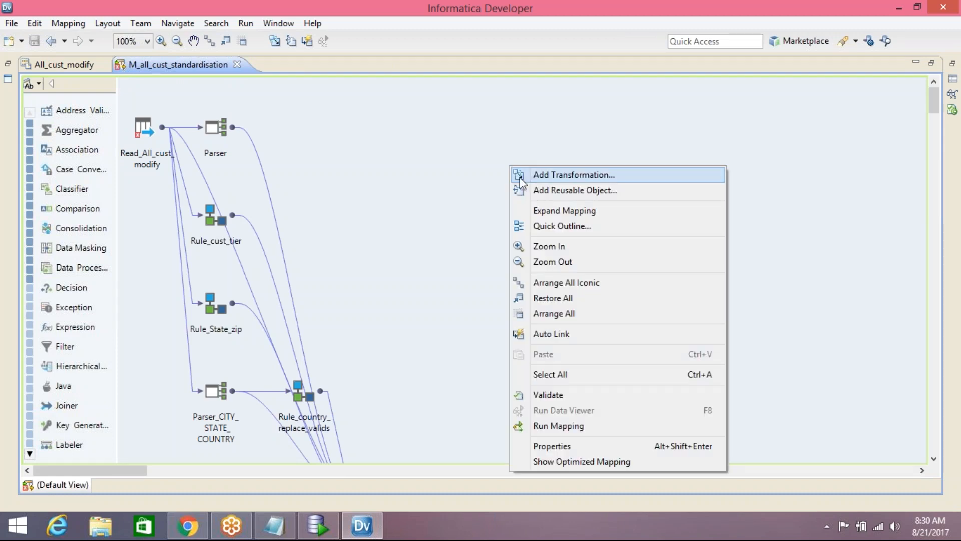
{"action": "left_click", "coordinate": [575, 397]}
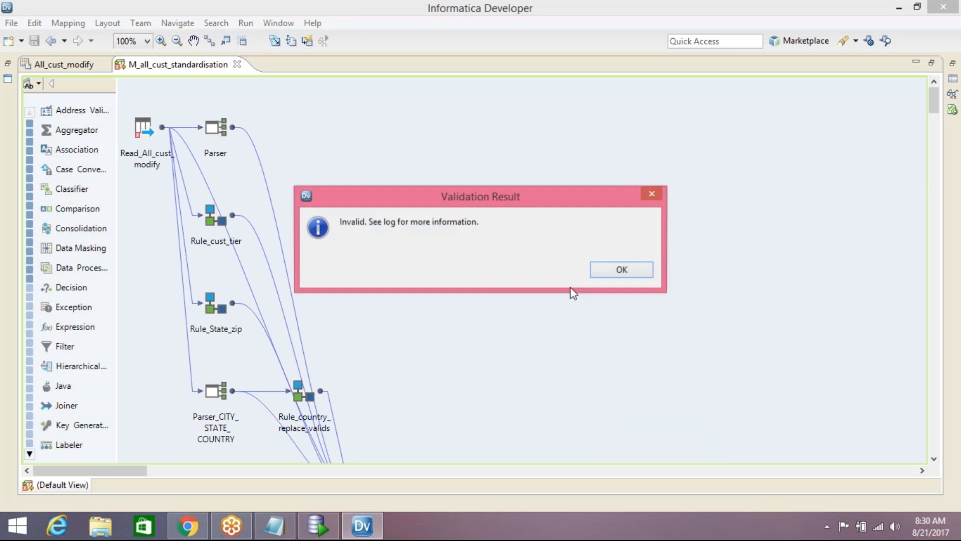
{"action": "left_click", "coordinate": [627, 271]}
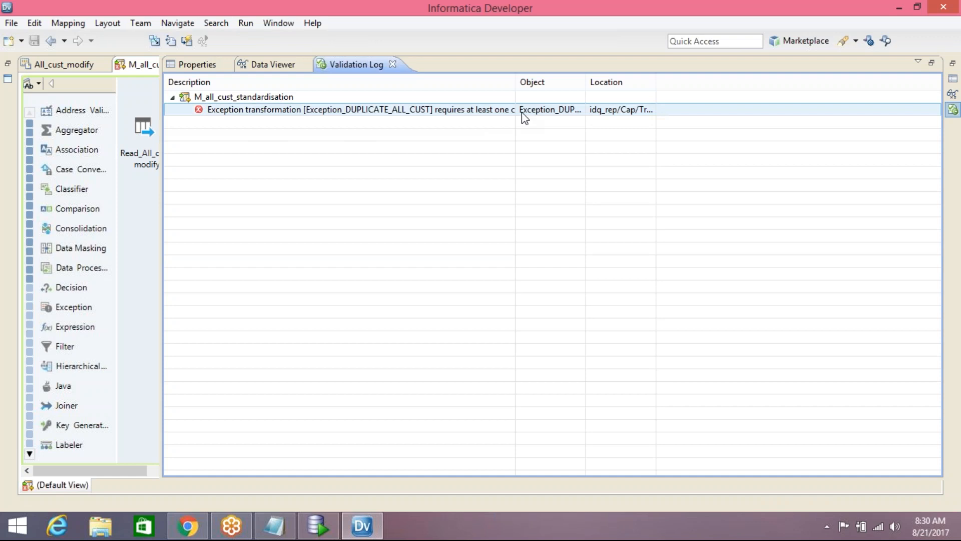
{"action": "left_click_drag", "start_coordinate": [516, 81], "coordinate": [677, 69]}
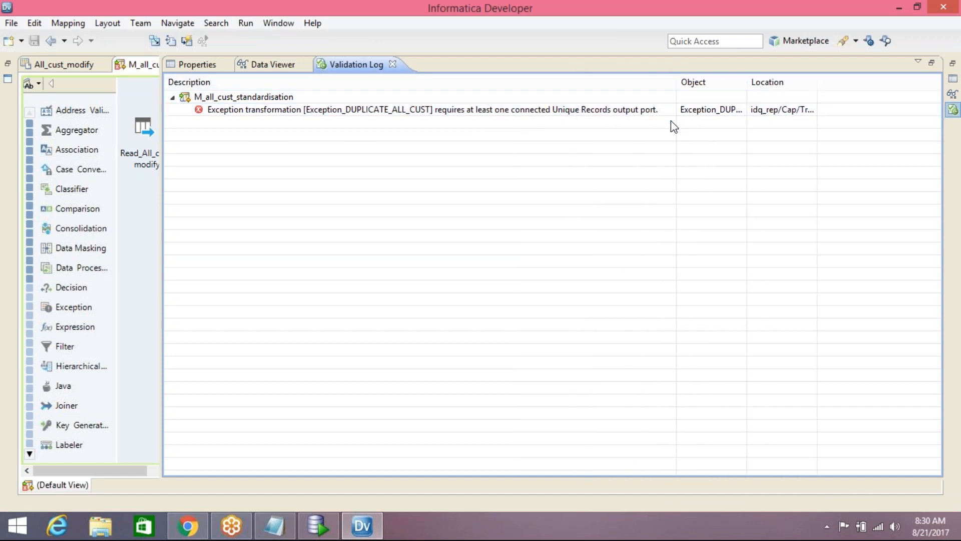
Restore Exception_DUPLICATE_ALL_CUST from its icon, move it up and left on the canvas, and widen it and its Name column.
{"action": "left_click", "coordinate": [144, 222]}
{"action": "left_click_drag", "start_coordinate": [933, 96], "coordinate": [934, 229]}
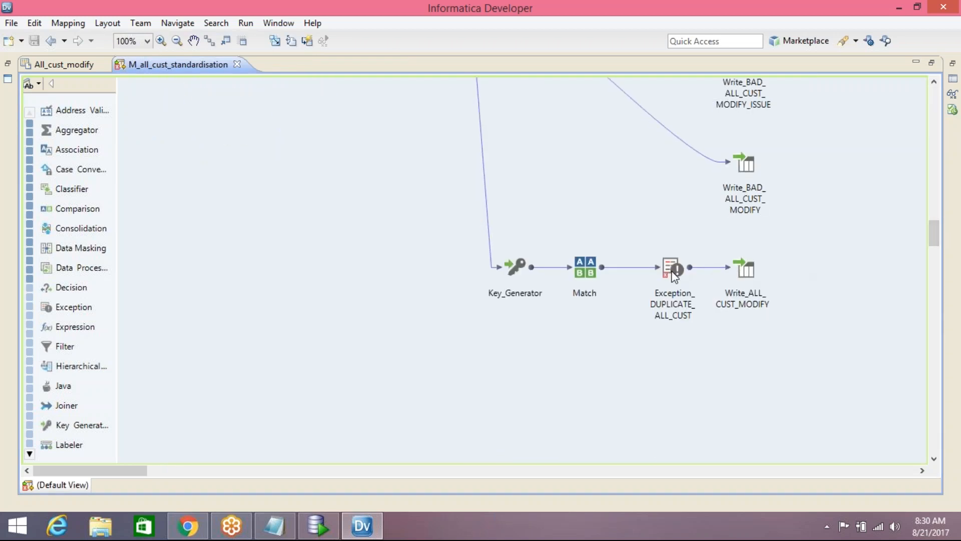
{"action": "mouse_move", "coordinate": [675, 273]}
{"action": "left_click_drag", "start_coordinate": [601, 160], "coordinate": [440, 12]}
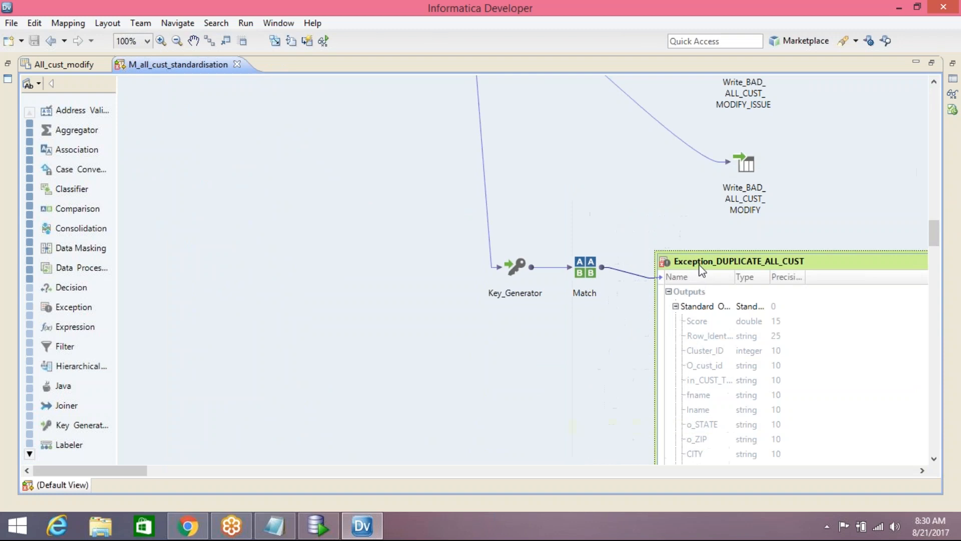
{"action": "left_click_drag", "start_coordinate": [743, 263], "coordinate": [479, 123]}
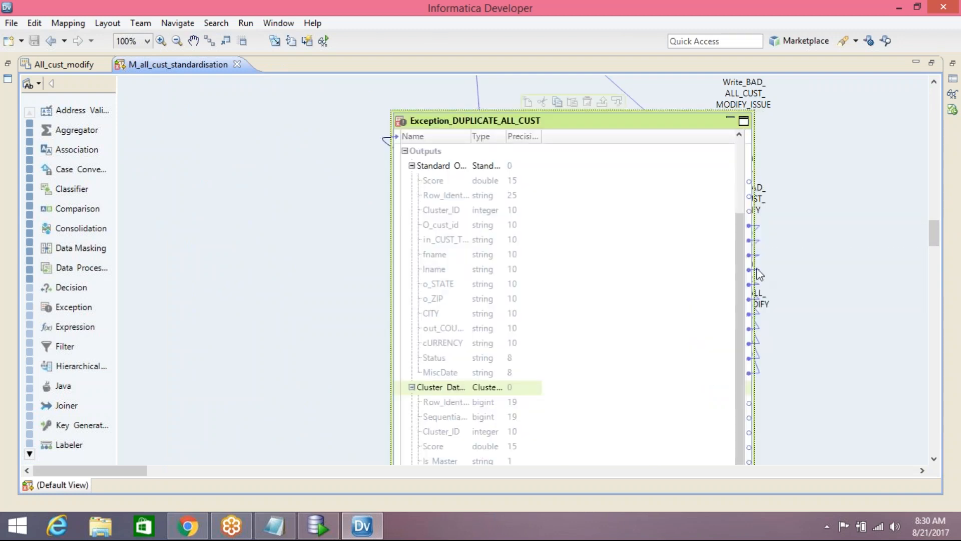
{"action": "left_click_drag", "start_coordinate": [741, 274], "coordinate": [742, 324]}
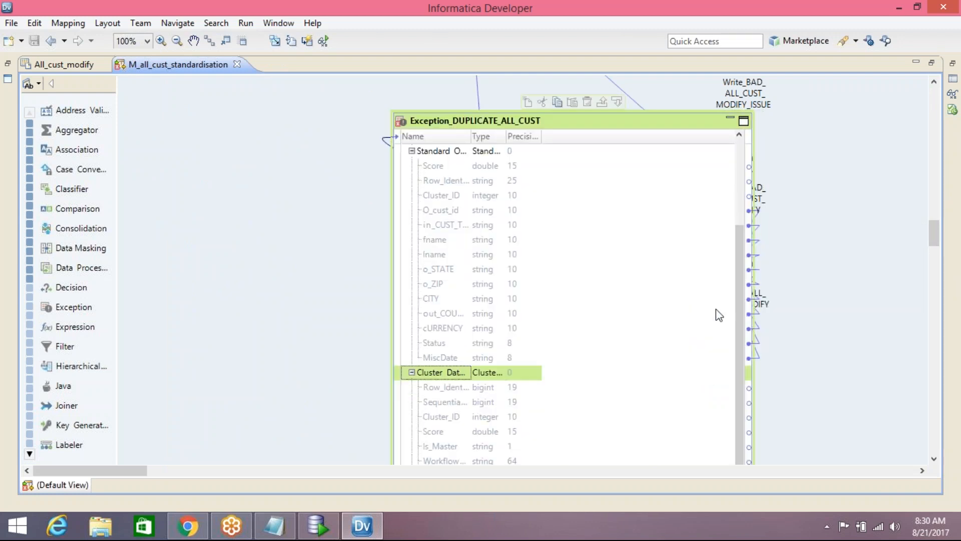
{"action": "left_click_drag", "start_coordinate": [393, 156], "coordinate": [288, 157]}
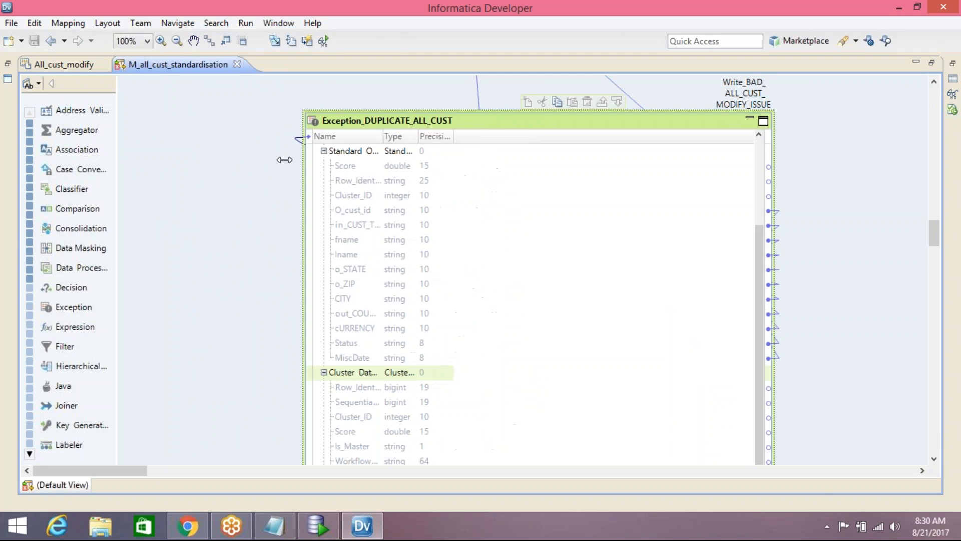
{"action": "left_click_drag", "start_coordinate": [384, 136], "coordinate": [542, 137]}
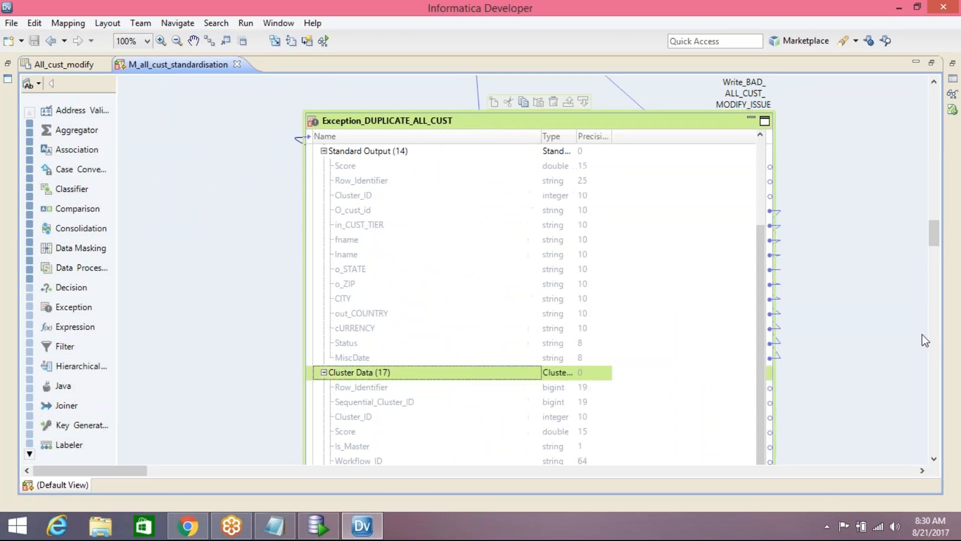
Expand the Exception's Unique Records output group and review its input and output port groups.
{"action": "left_click_drag", "start_coordinate": [935, 244], "coordinate": [942, 312]}
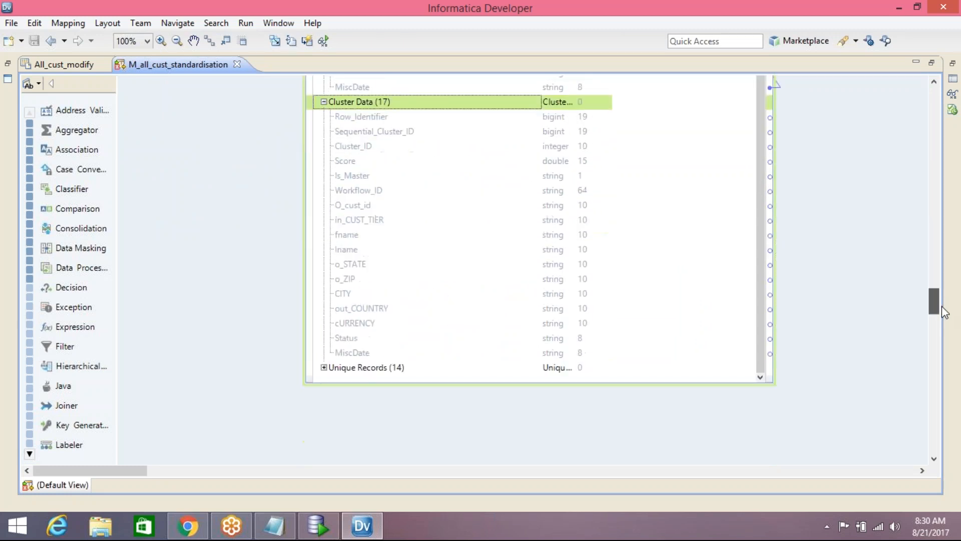
{"action": "left_click", "coordinate": [324, 367]}
{"action": "left_click_drag", "start_coordinate": [761, 175], "coordinate": [764, 151]}
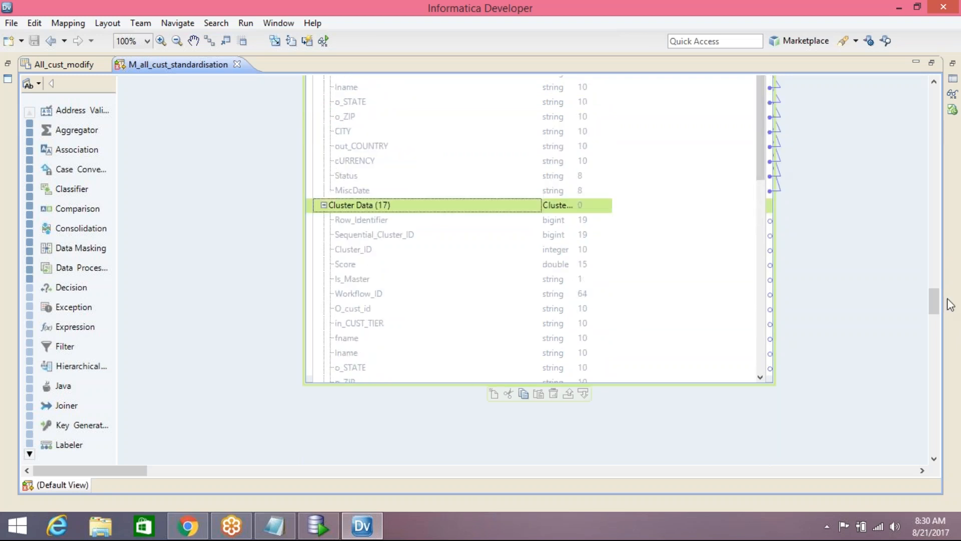
{"action": "left_click_drag", "start_coordinate": [935, 304], "coordinate": [934, 239]}
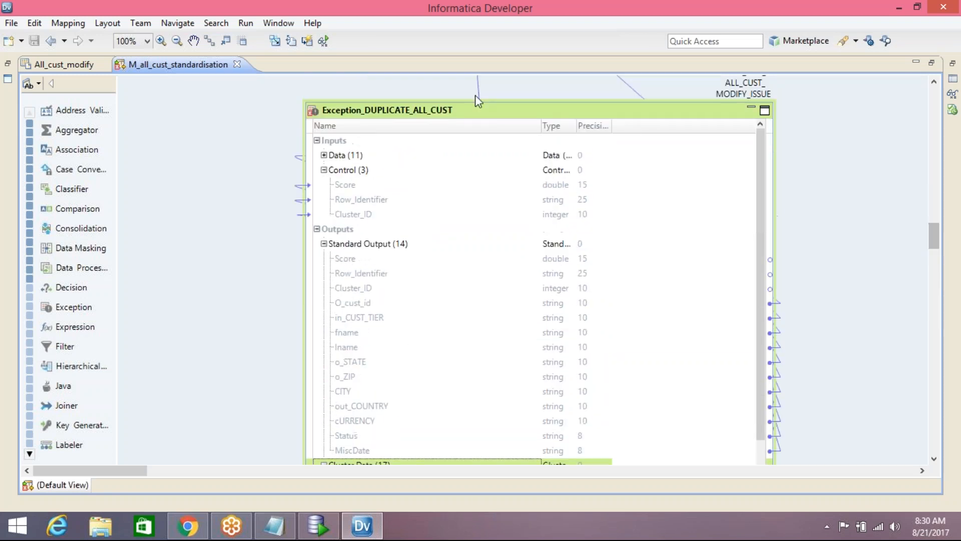
Try to generate a duplicate record table named Duplicate_all_cust_modify on the scott connection from the Exception's configuration again.
{"action": "left_click", "coordinate": [461, 120]}
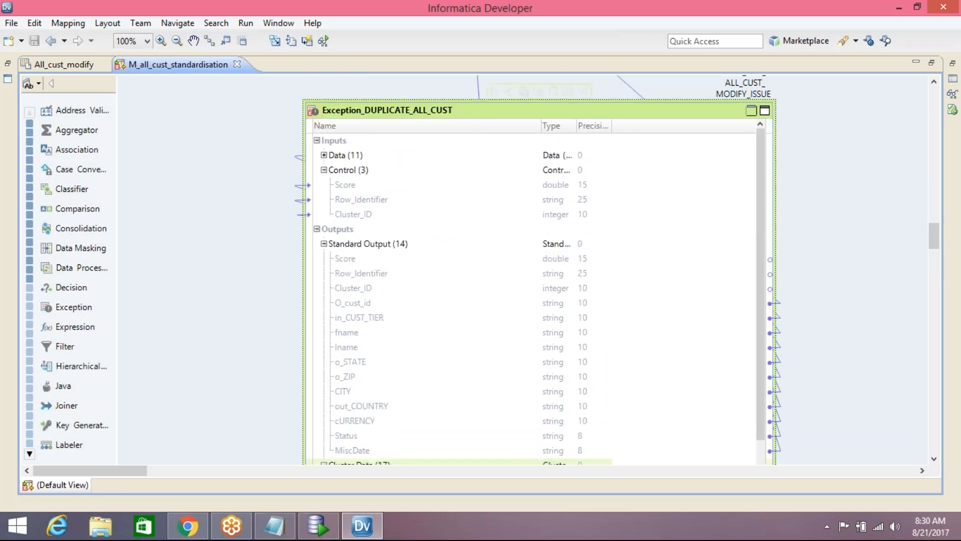
{"action": "left_click", "coordinate": [954, 80]}
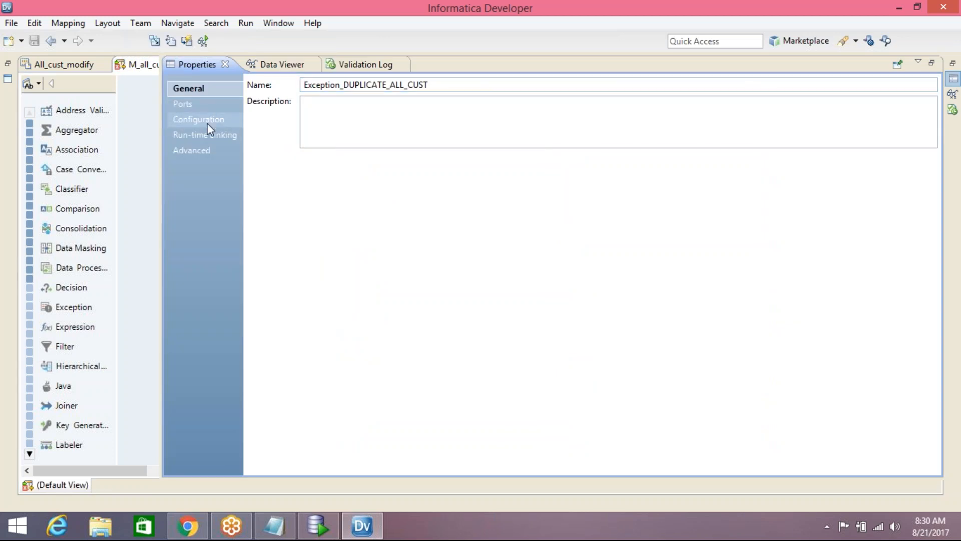
{"action": "left_click", "coordinate": [207, 123]}
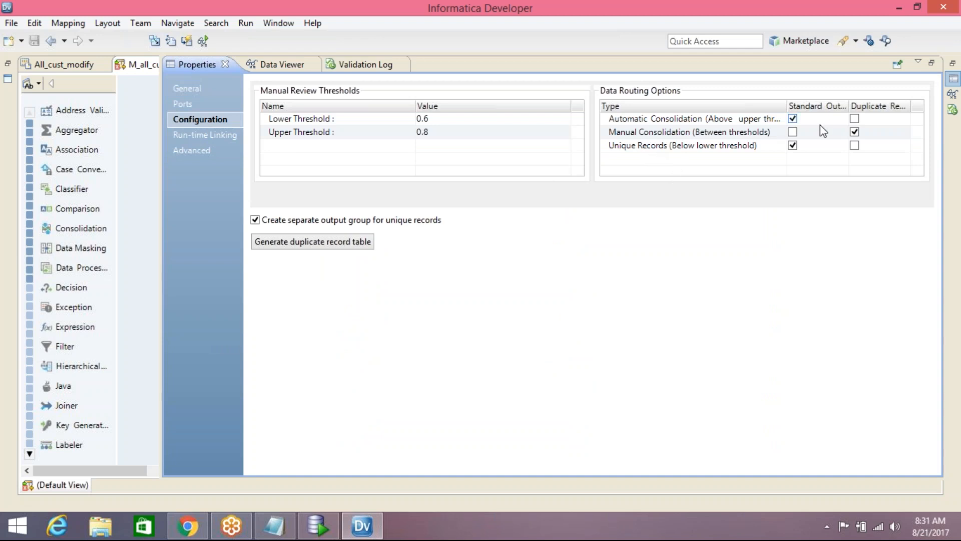
{"action": "left_click", "coordinate": [345, 244]}
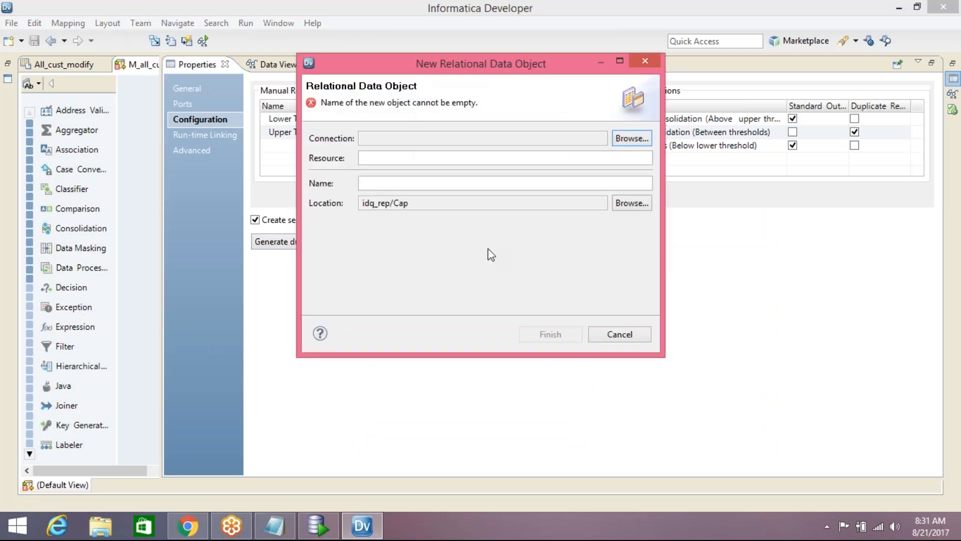
{"action": "left_click", "coordinate": [632, 138]}
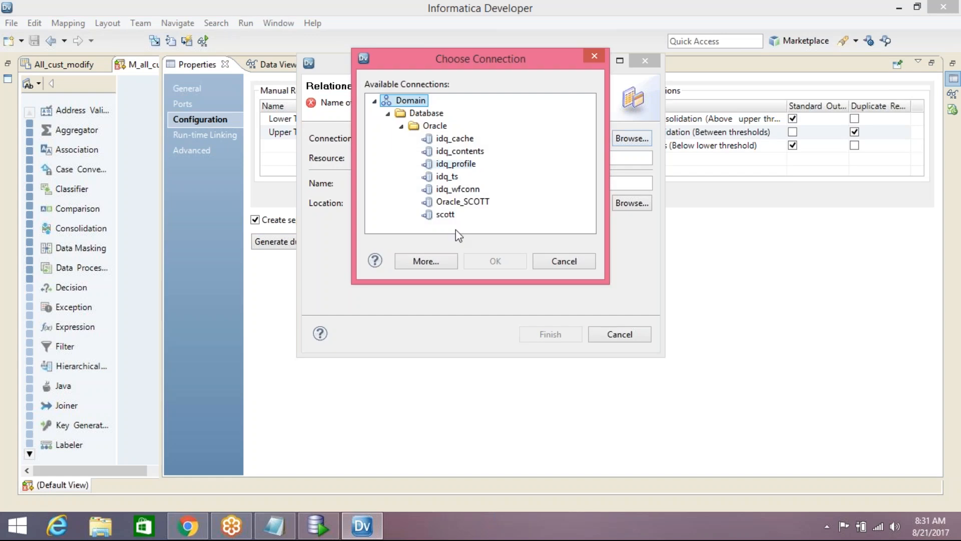
{"action": "left_click", "coordinate": [445, 214]}
{"action": "left_click", "coordinate": [504, 262]}
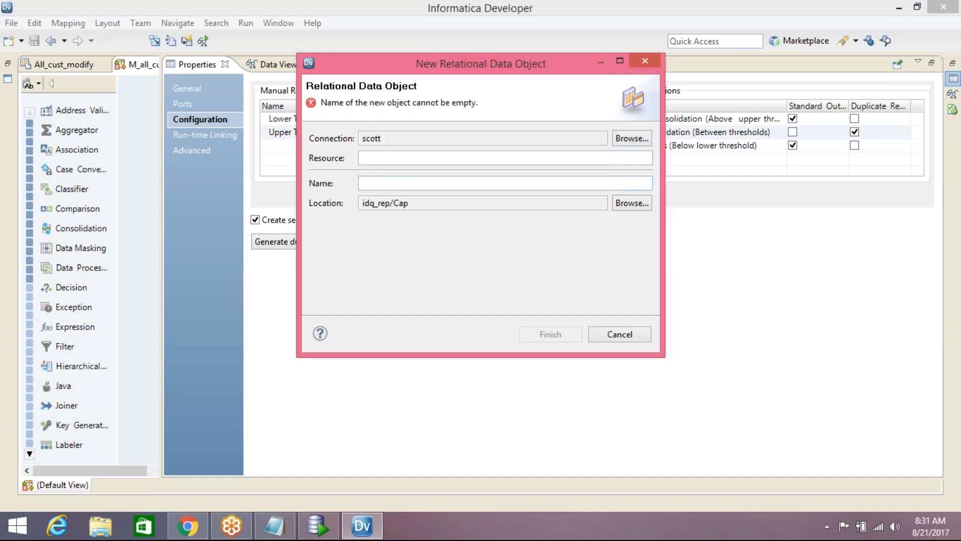
{"action": "left_click", "coordinate": [445, 161]}
{"action": "type", "text": "Duplicate_all_cust_modify"}
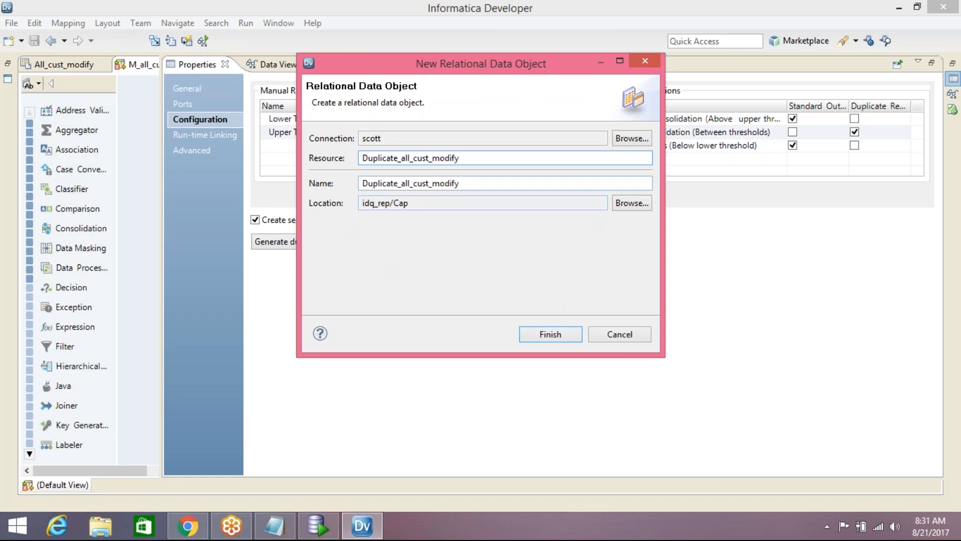
{"action": "left_click", "coordinate": [548, 335]}
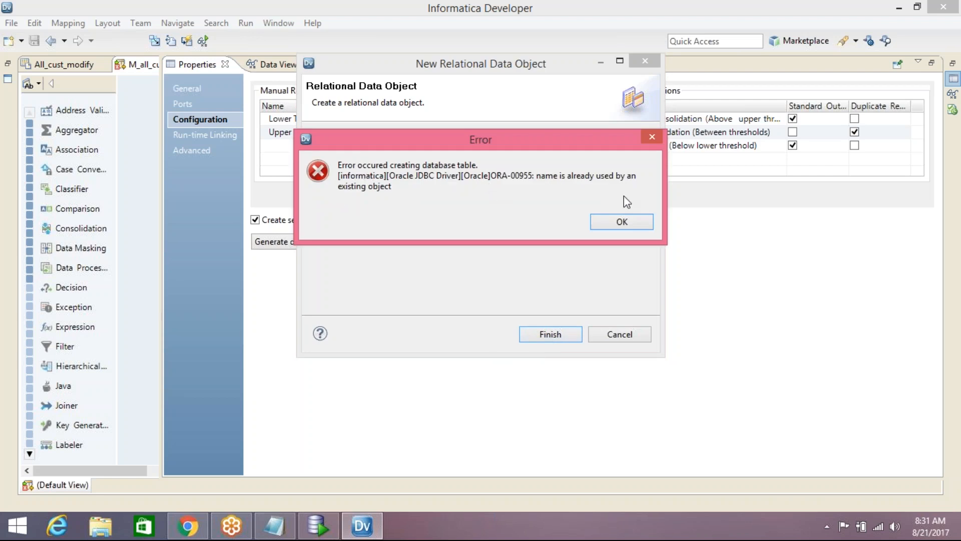
{"action": "left_click", "coordinate": [611, 223]}
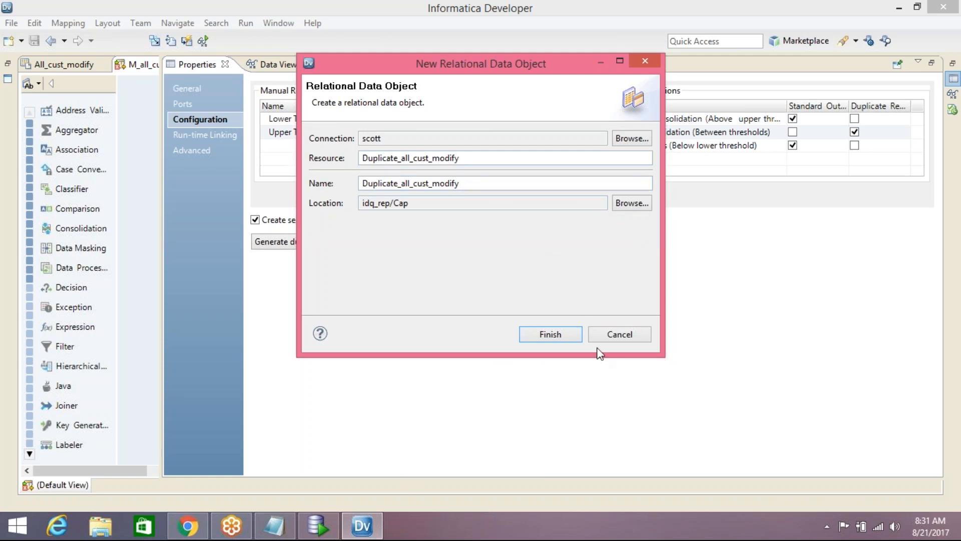
{"action": "left_click", "coordinate": [619, 334]}
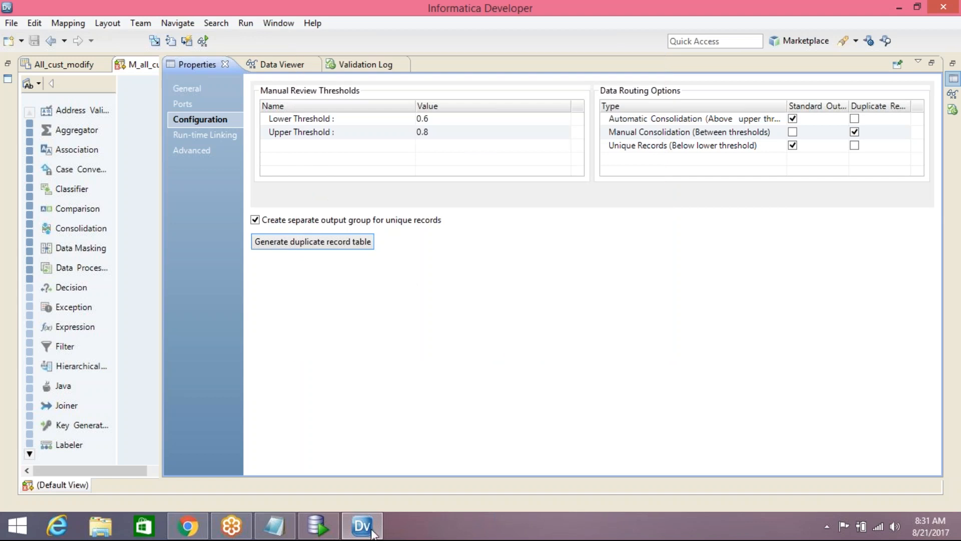
Switch to Oracle SQL Developer and refresh the SCOTT connection's table list.
{"action": "left_click", "coordinate": [317, 525]}
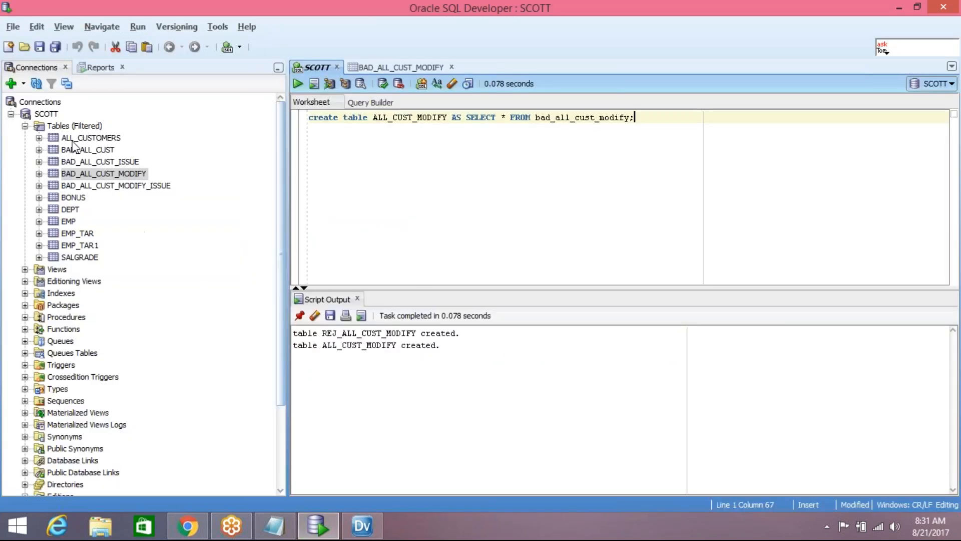
{"action": "left_click", "coordinate": [73, 126]}
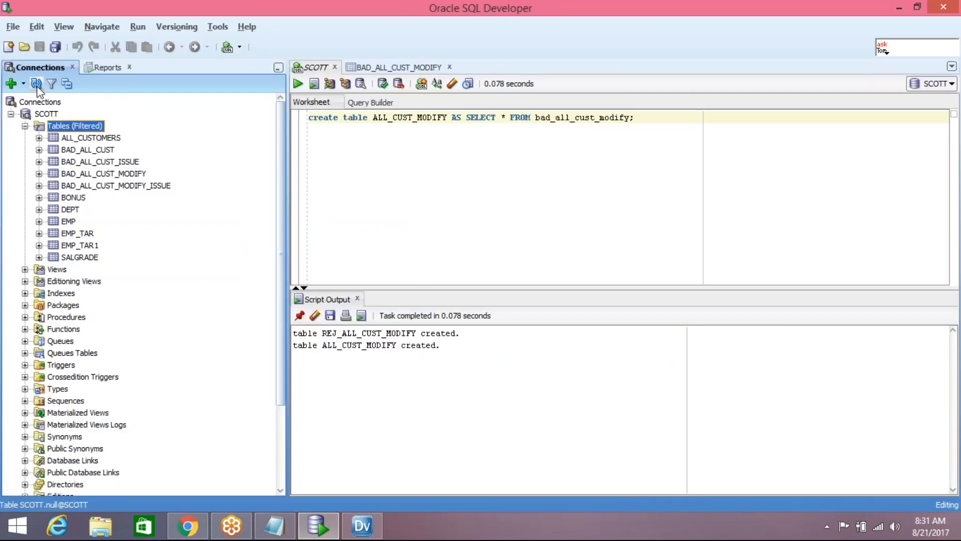
{"action": "left_click", "coordinate": [37, 84]}
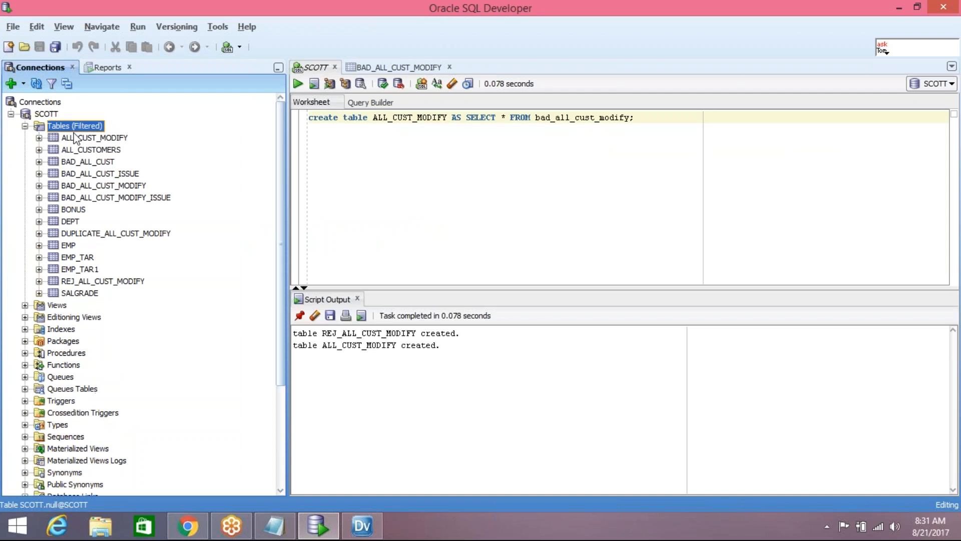
Inspect the columns of the DUPLICATE_ALL_CUST_MODIFY table and return to Informatica Developer.
{"action": "left_click", "coordinate": [90, 234]}
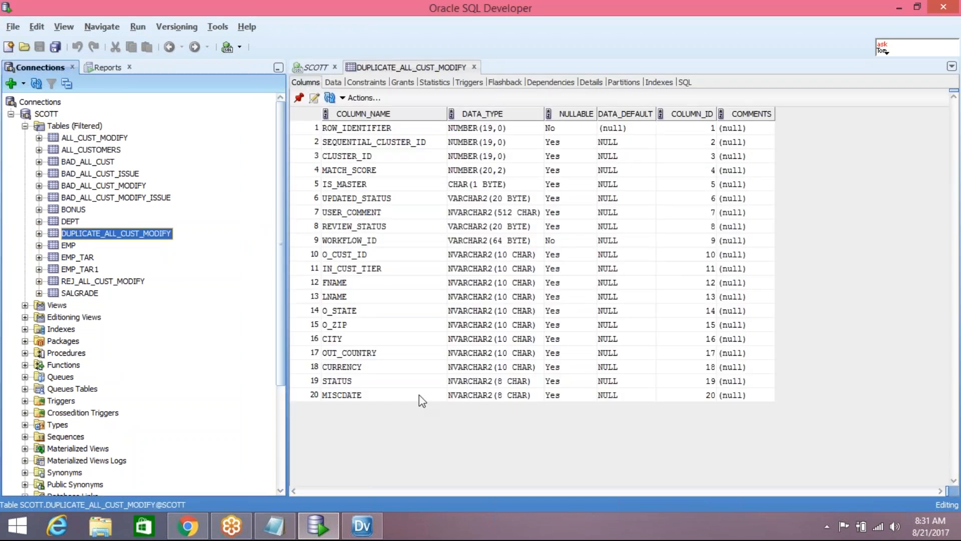
{"action": "left_click", "coordinate": [900, 8]}
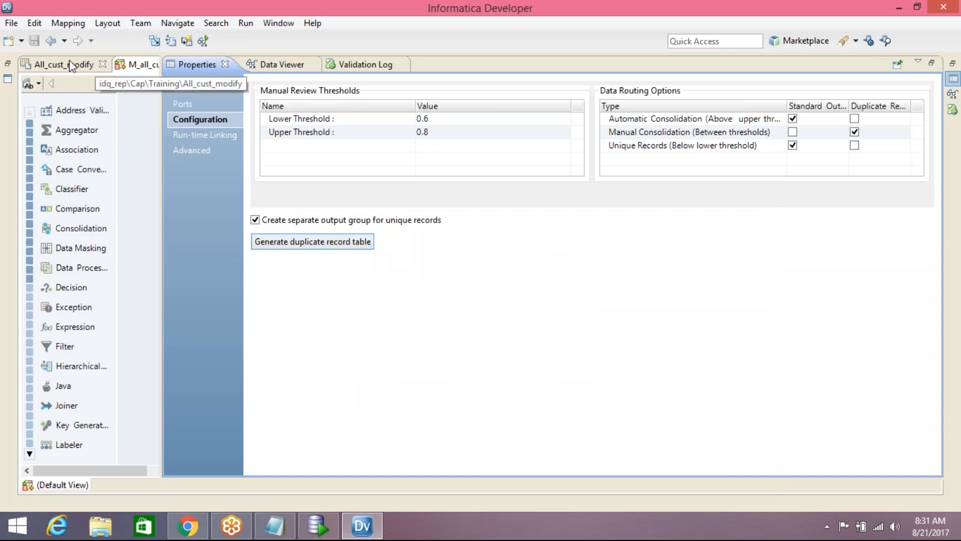
Restore the workbench layout and start a new relational data object in the Training folder on the scott connection.
{"action": "double_click", "coordinate": [488, 69]}
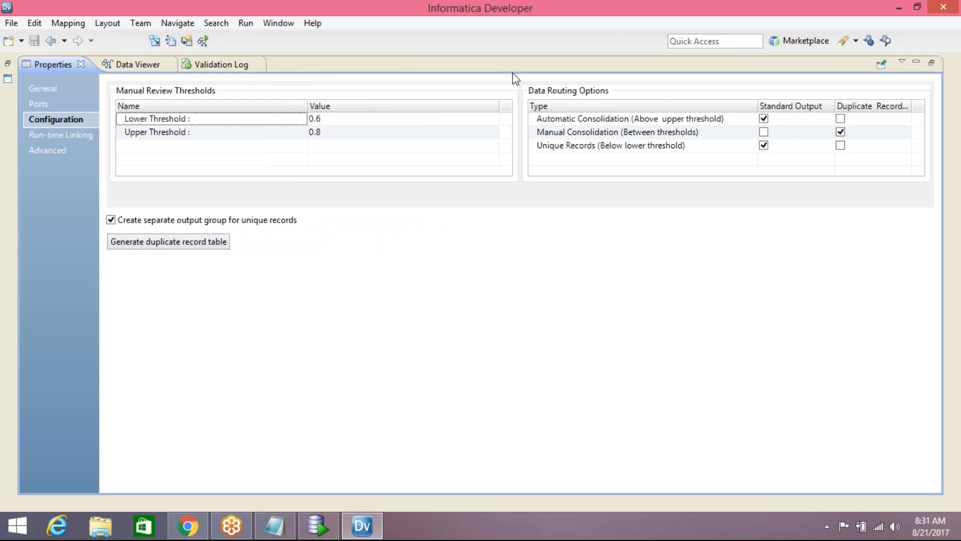
{"action": "double_click", "coordinate": [514, 61]}
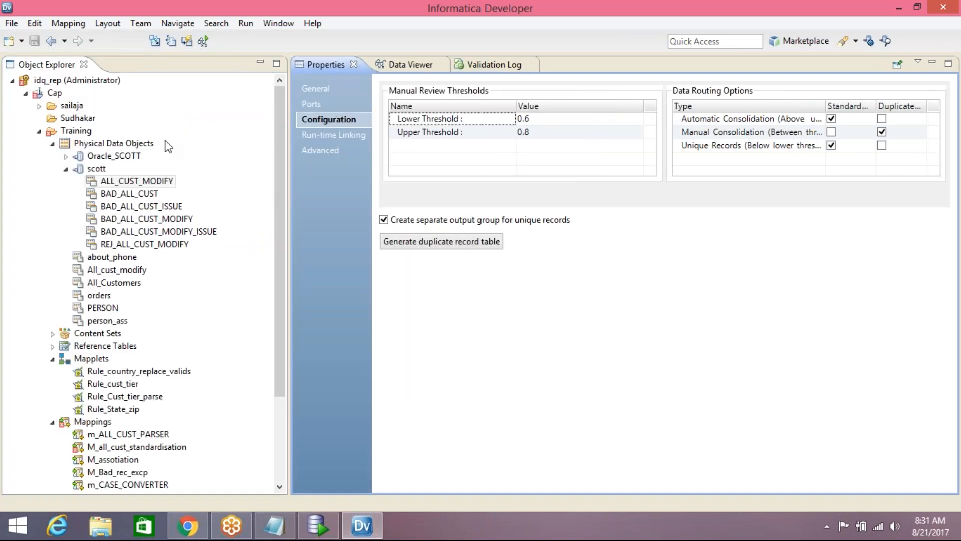
{"action": "left_click", "coordinate": [78, 132]}
{"action": "right_click", "coordinate": [79, 140]}
{"action": "mouse_move", "coordinate": [108, 144]}
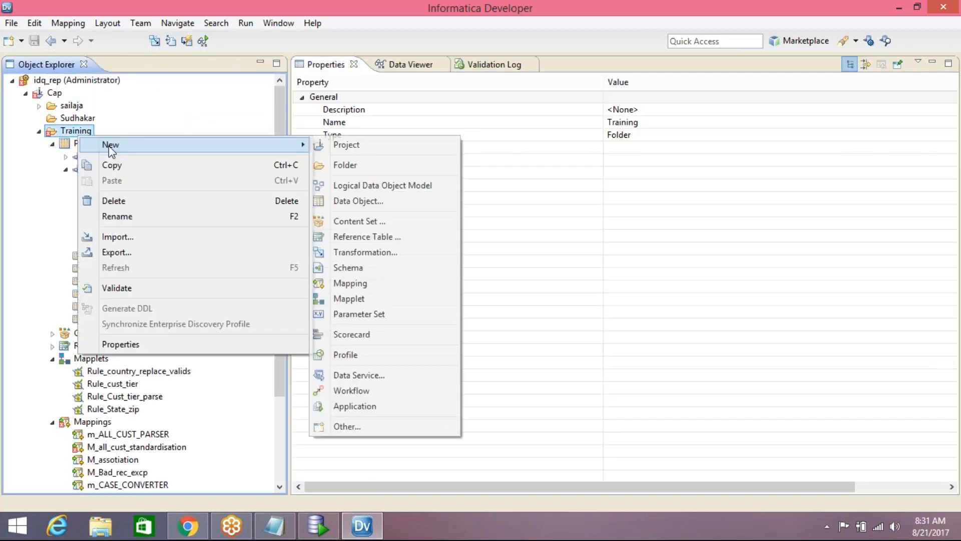
{"action": "left_click", "coordinate": [388, 203]}
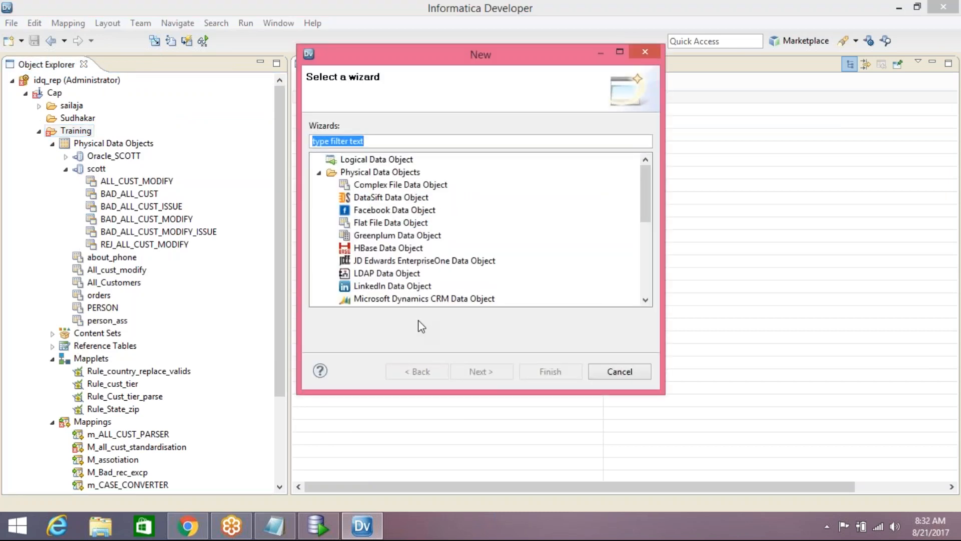
{"action": "type", "text": "rel"}
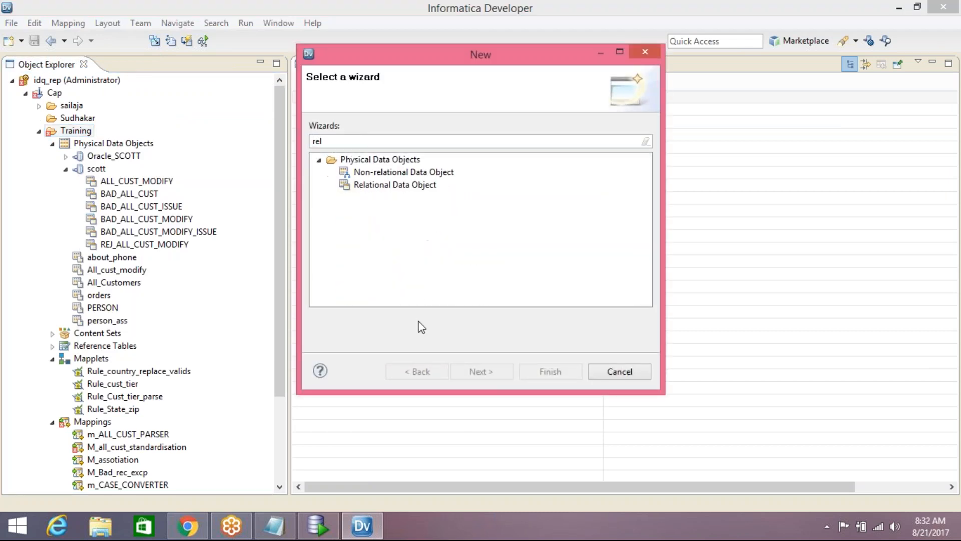
{"action": "left_click", "coordinate": [410, 185]}
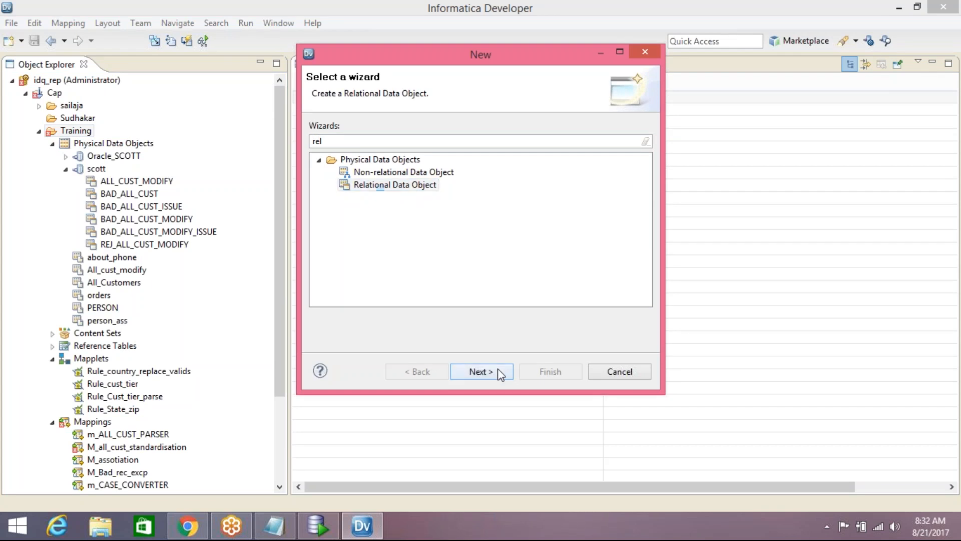
{"action": "left_click", "coordinate": [499, 373]}
{"action": "left_click", "coordinate": [632, 129]}
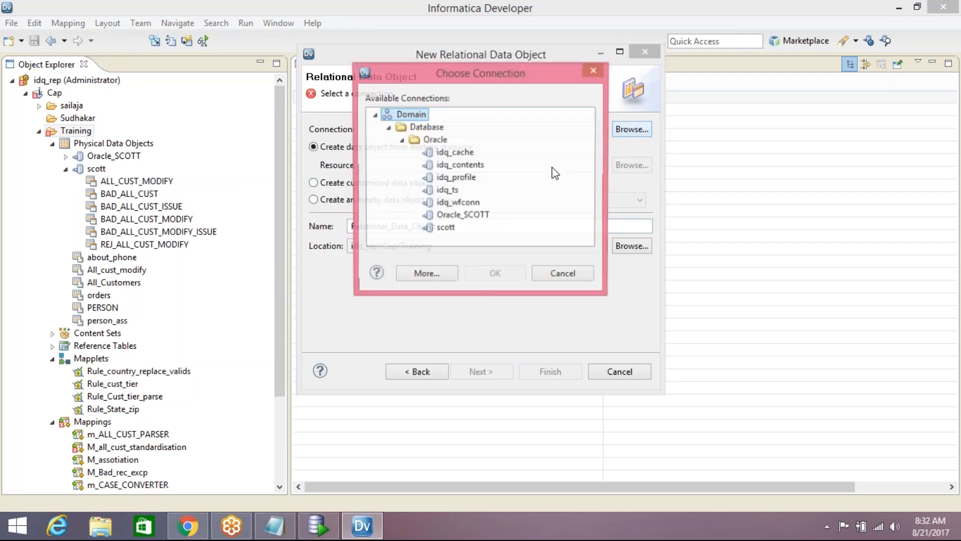
{"action": "left_click", "coordinate": [446, 227]}
{"action": "left_click", "coordinate": [495, 273]}
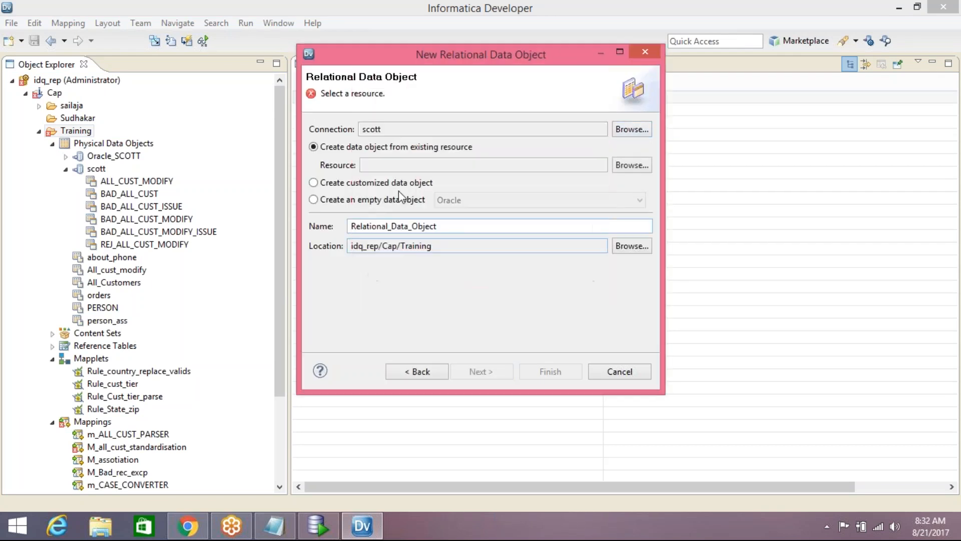
Choose the existing DUPLICATE_ALL_CUST_MODIFY table as the resource and create the relational data object from it.
{"action": "left_click", "coordinate": [631, 167]}
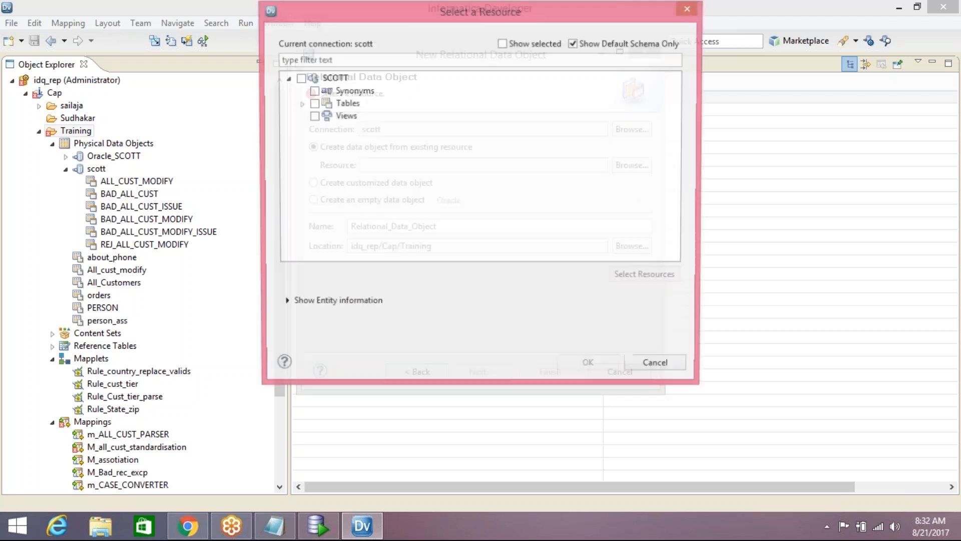
{"action": "left_click", "coordinate": [300, 103]}
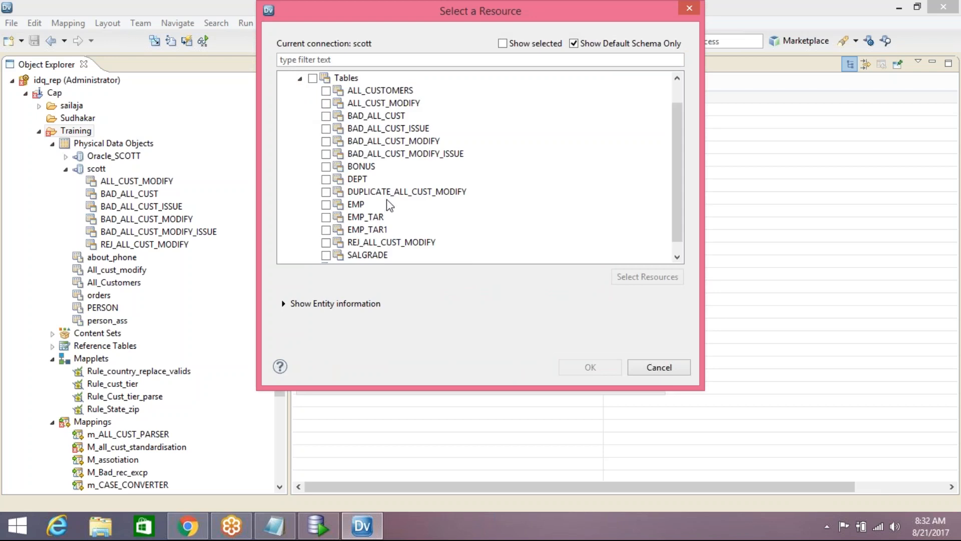
{"action": "left_click", "coordinate": [401, 198]}
{"action": "left_click", "coordinate": [326, 192]}
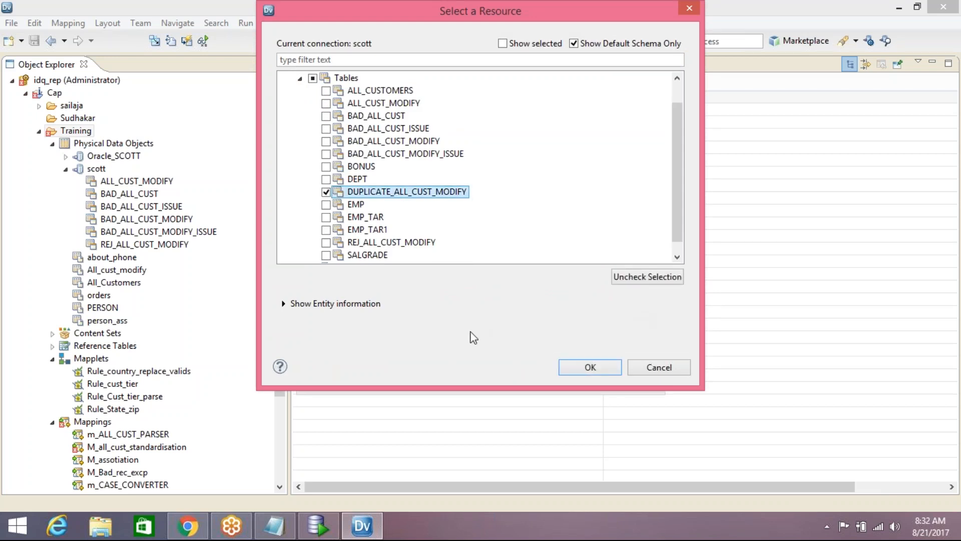
{"action": "left_click", "coordinate": [612, 370]}
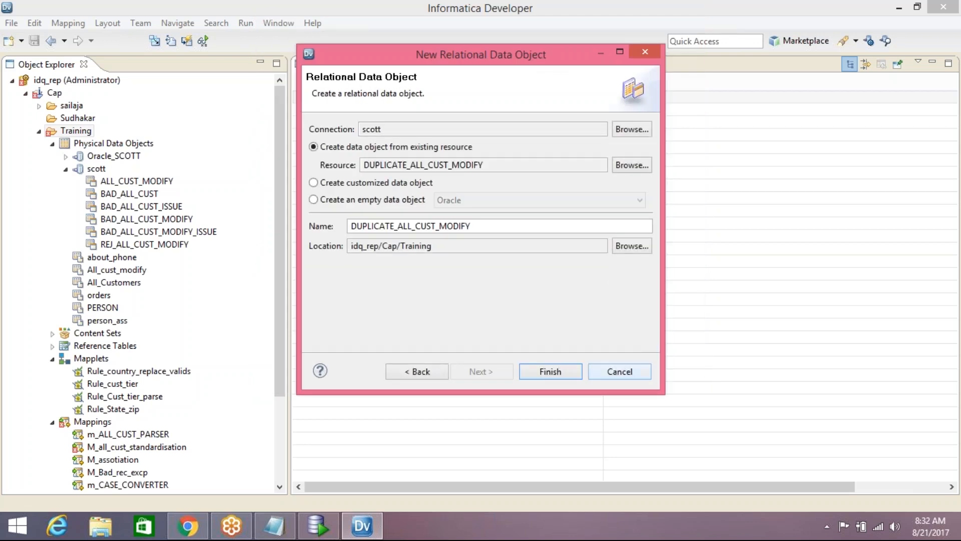
{"action": "left_click", "coordinate": [546, 376]}
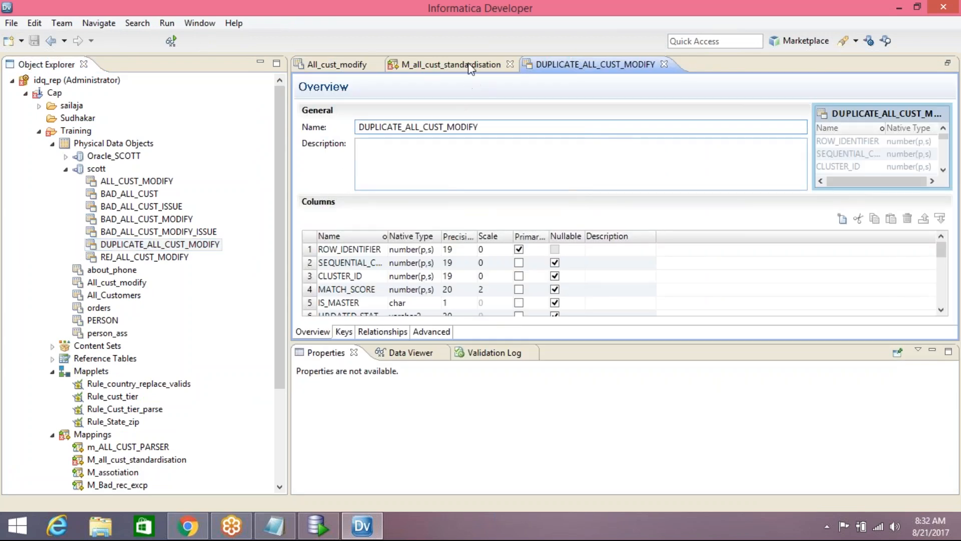
Add the DUPLICATE_ALL_CUST_MODIFY data object to the M_all_cust_standardisation mapping with Write access.
{"action": "left_click", "coordinate": [470, 65]}
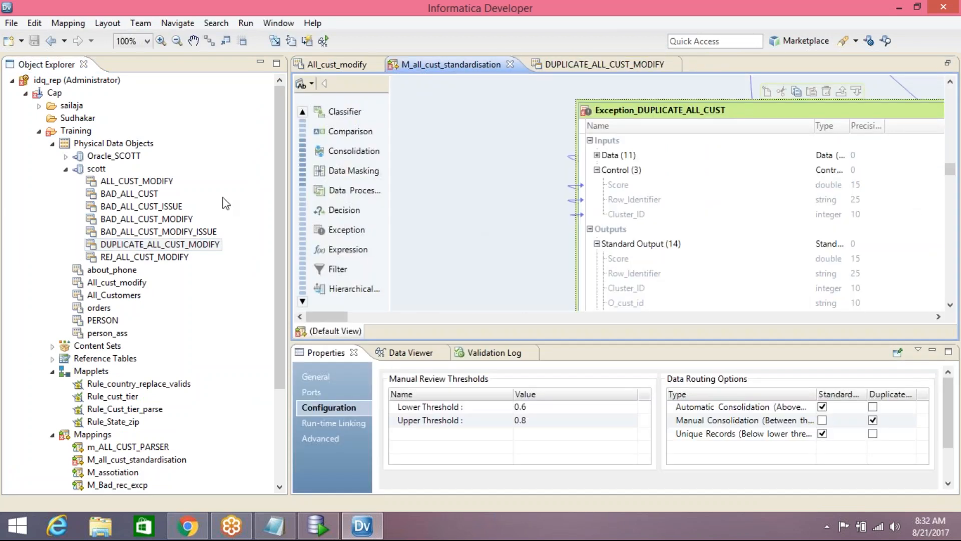
{"action": "left_click_drag", "start_coordinate": [153, 248], "coordinate": [493, 188]}
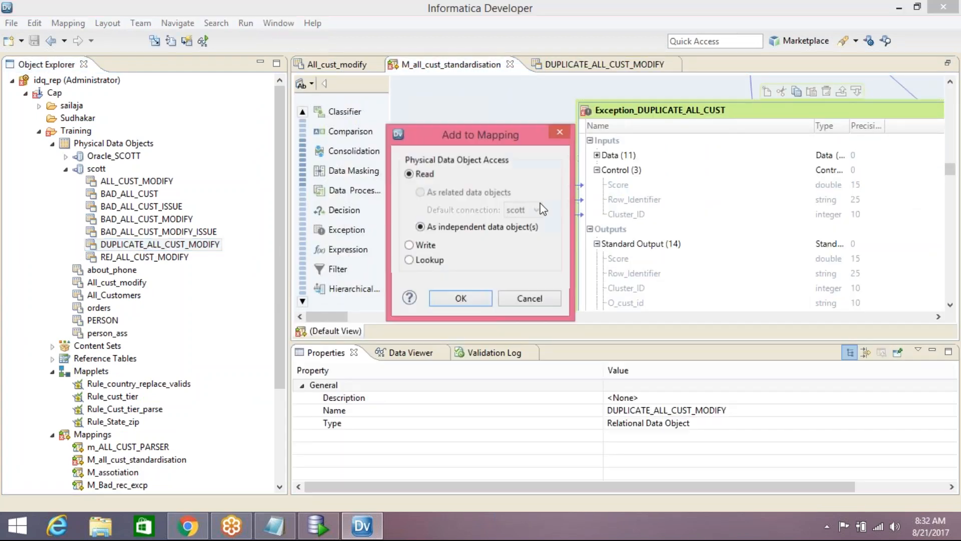
{"action": "left_click", "coordinate": [427, 246]}
{"action": "left_click", "coordinate": [465, 301]}
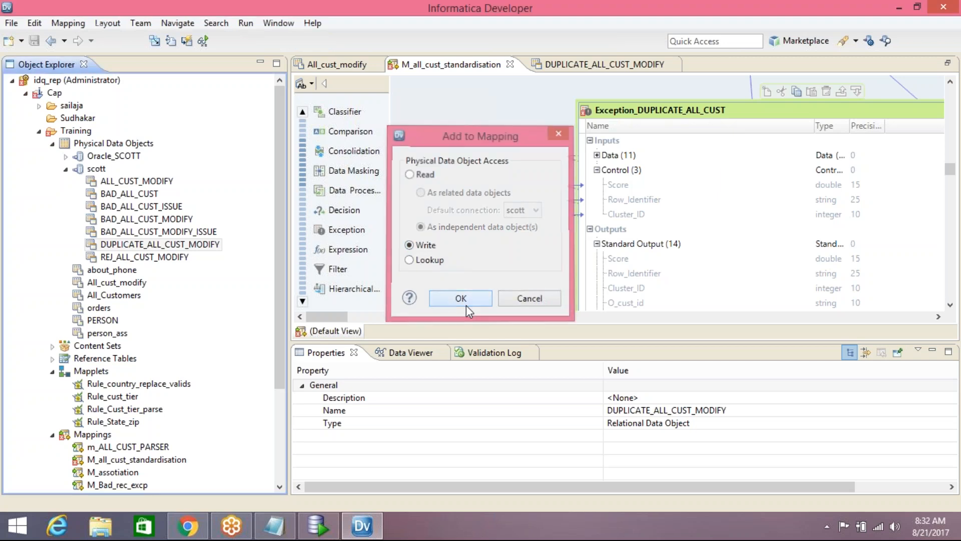
Maximize the mapping editor, reduce the duplicate Exception to an icon, and place the Write_DUPLICATE_ALL_CUST_MODIFY target beside the other write targets.
{"action": "left_click_drag", "start_coordinate": [616, 200], "coordinate": [739, 181]}
{"action": "left_click_drag", "start_coordinate": [697, 112], "coordinate": [539, 111]}
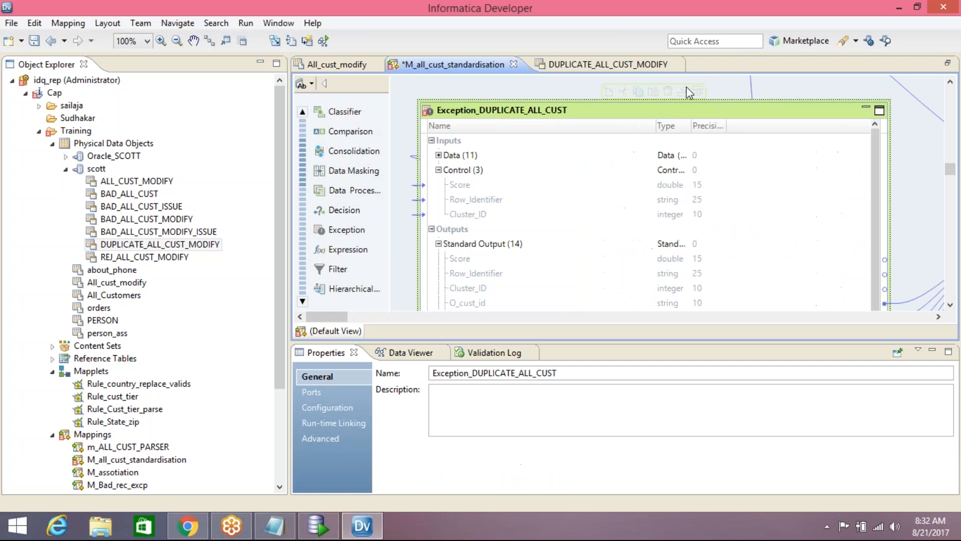
{"action": "double_click", "coordinate": [746, 64]}
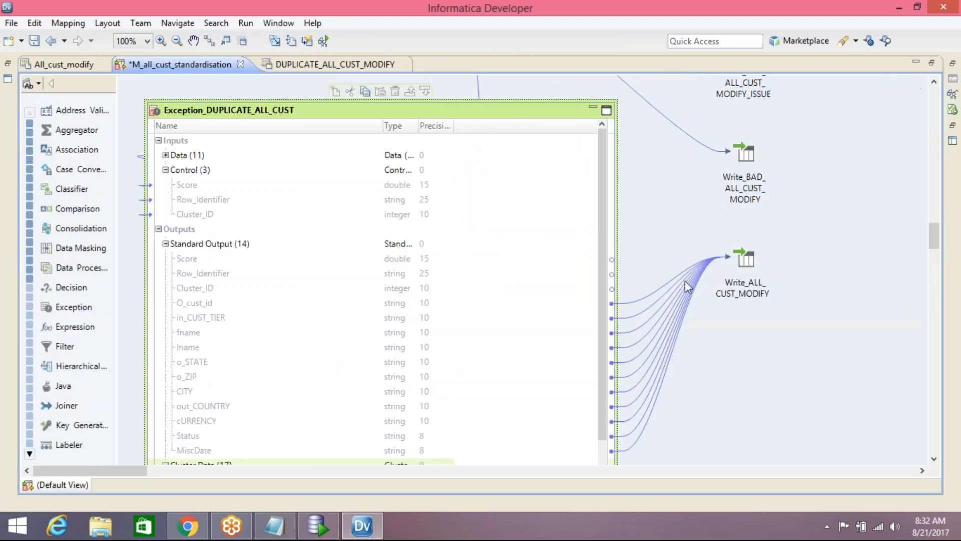
{"action": "left_click_drag", "start_coordinate": [563, 115], "coordinate": [532, 151]}
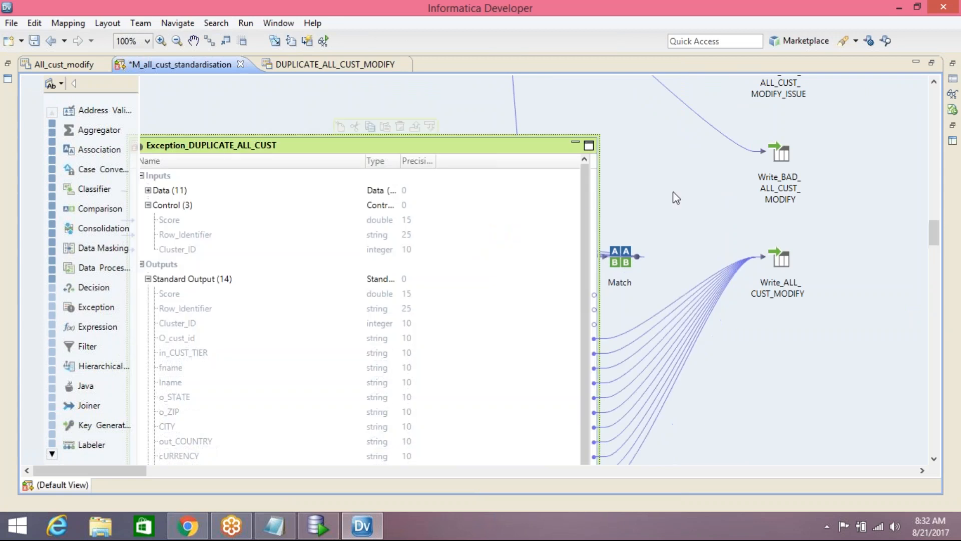
{"action": "left_click", "coordinate": [576, 143]}
{"action": "left_click_drag", "start_coordinate": [505, 180], "coordinate": [872, 266]}
{"action": "left_click_drag", "start_coordinate": [870, 222], "coordinate": [871, 119]}
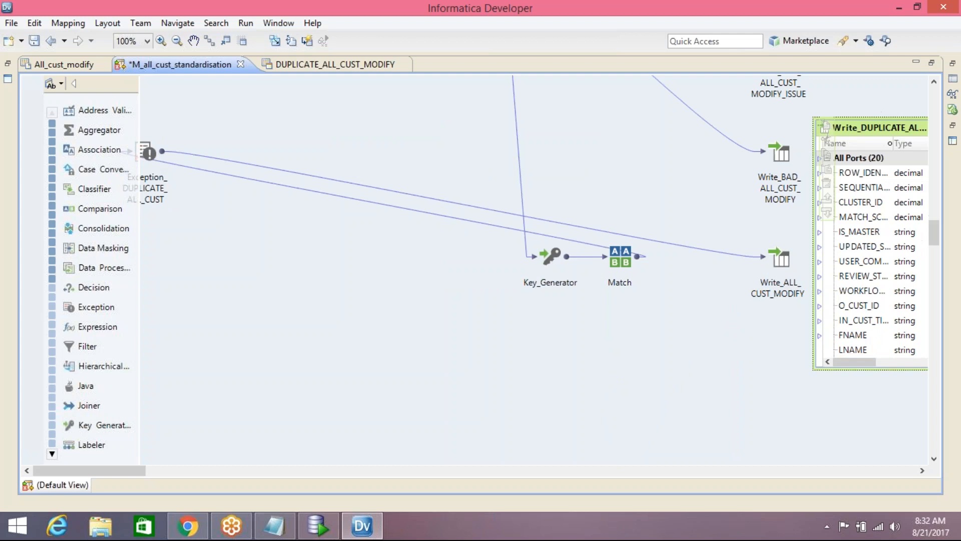
Restore Exception_DUPLICATE_ALL_CUST, collapse its Standard Output group, and reposition and widen the Write_DUPLICATE_ALL_CUST_MODIFY target next to the Cluster Data ports.
{"action": "double_click", "coordinate": [148, 153]}
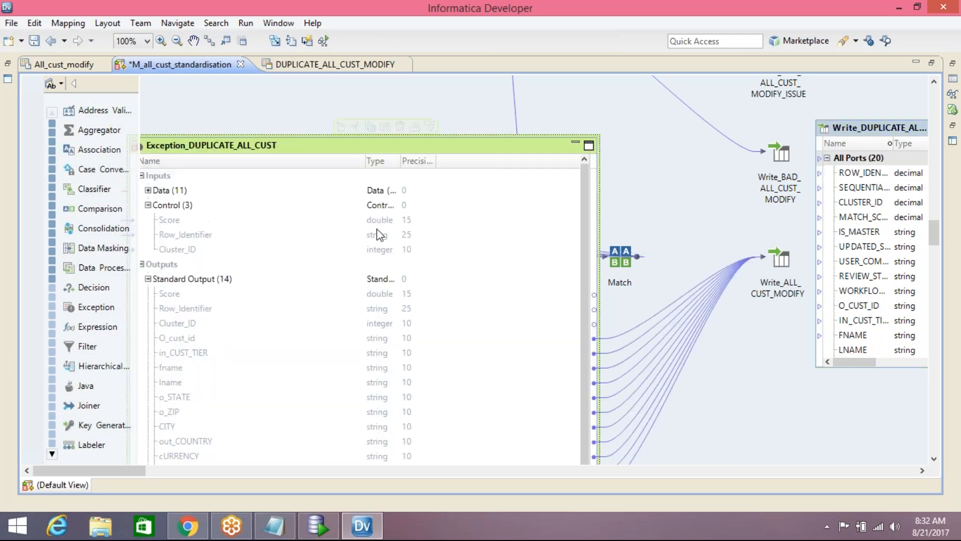
{"action": "left_click_drag", "start_coordinate": [936, 232], "coordinate": [930, 272]}
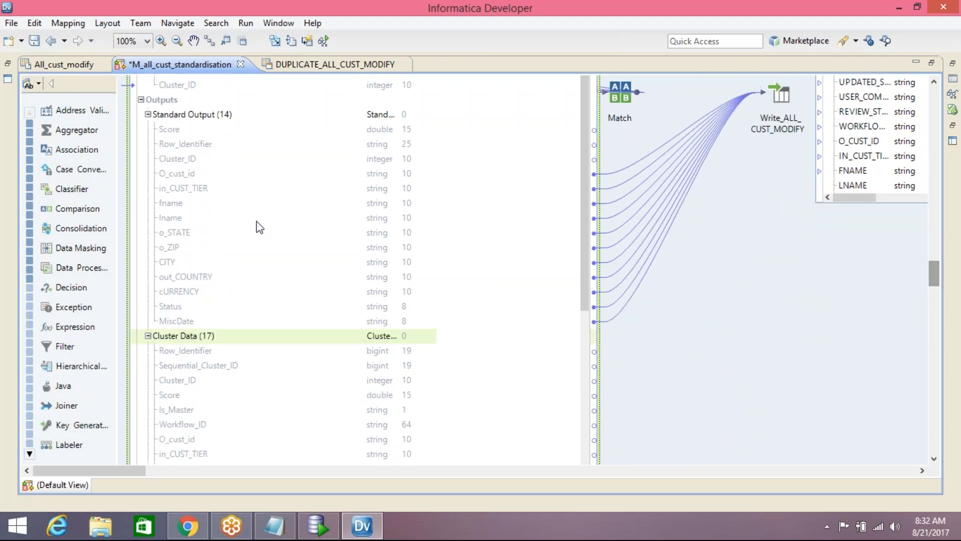
{"action": "left_click", "coordinate": [148, 114]}
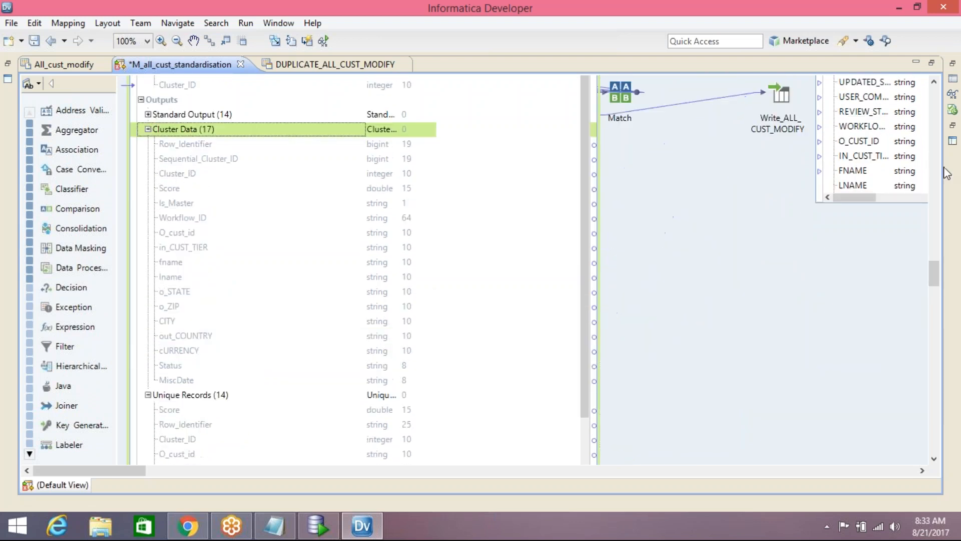
{"action": "left_click_drag", "start_coordinate": [937, 265], "coordinate": [936, 227]}
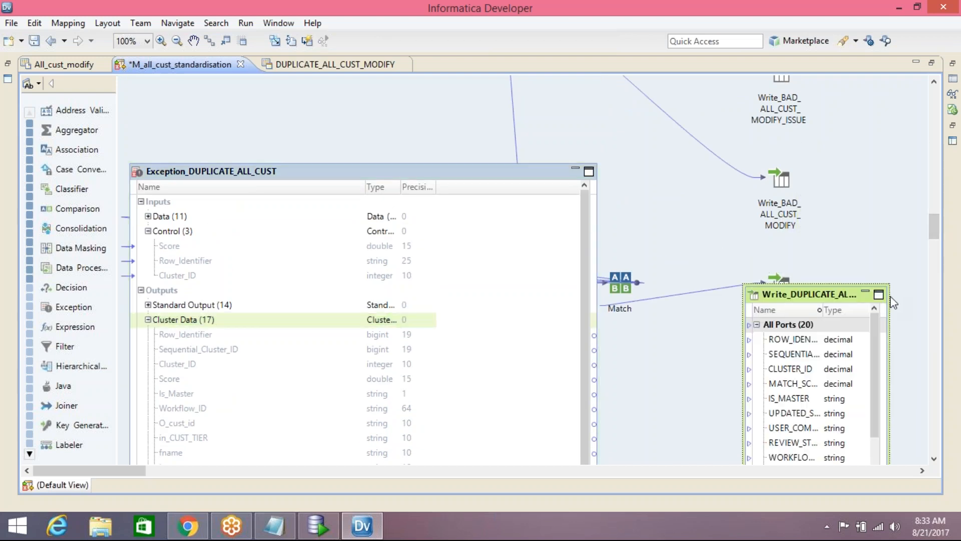
{"action": "left_click_drag", "start_coordinate": [891, 302], "coordinate": [930, 302]}
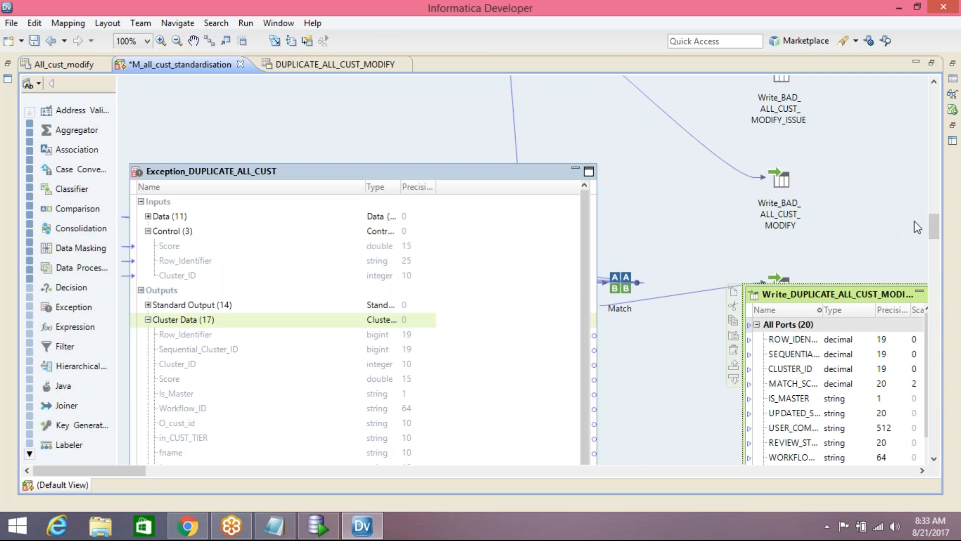
{"action": "left_click_drag", "start_coordinate": [936, 224], "coordinate": [939, 263]}
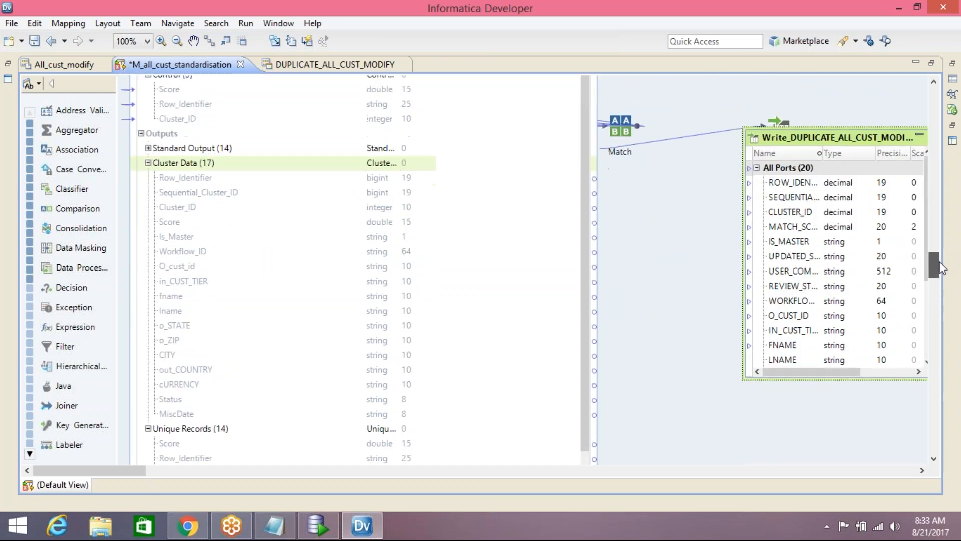
Link the Cluster Data ports Row_Identifier, Sequential_Cluster_ID and Cluster_ID to the matching ports of the duplicate write target.
{"action": "left_click_drag", "start_coordinate": [203, 183], "coordinate": [786, 183]}
{"action": "left_click_drag", "start_coordinate": [215, 197], "coordinate": [801, 198]}
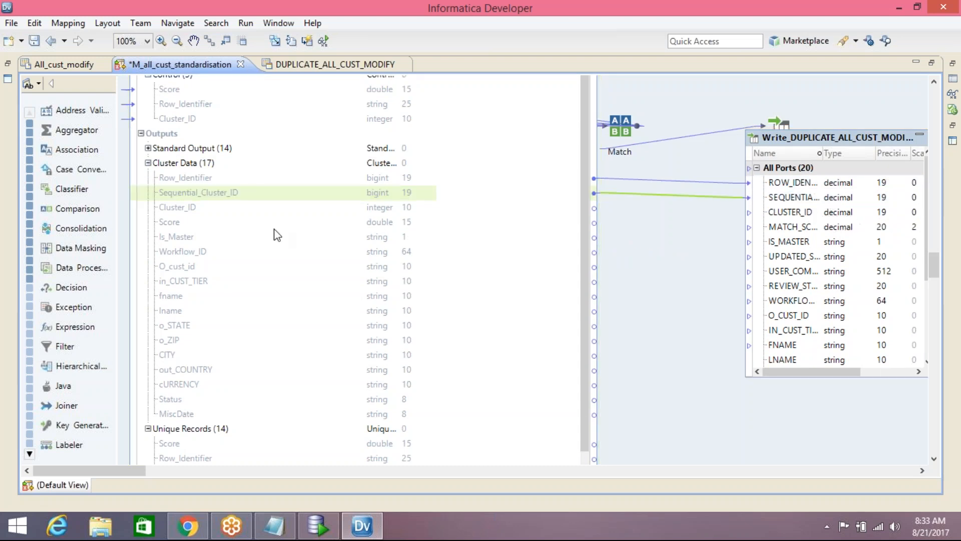
{"action": "left_click_drag", "start_coordinate": [200, 207], "coordinate": [801, 212]}
Widen the duplicate target's Name column and link Cluster Data ports Score, Is_Master and Workflow_ID to MATCH_SCORE, IS_MASTER and WORKFLOW_ID.
{"action": "left_click", "coordinate": [825, 160]}
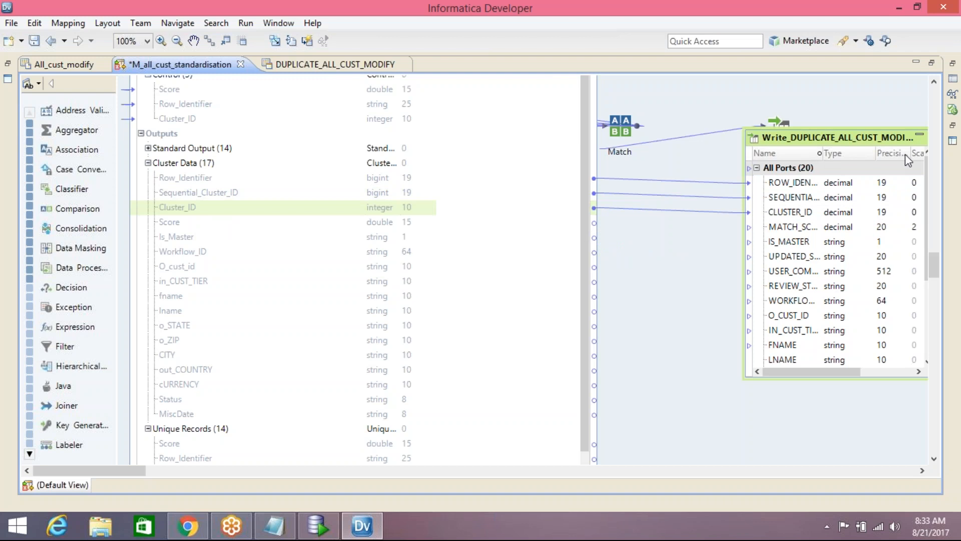
{"action": "double_click", "coordinate": [826, 153]}
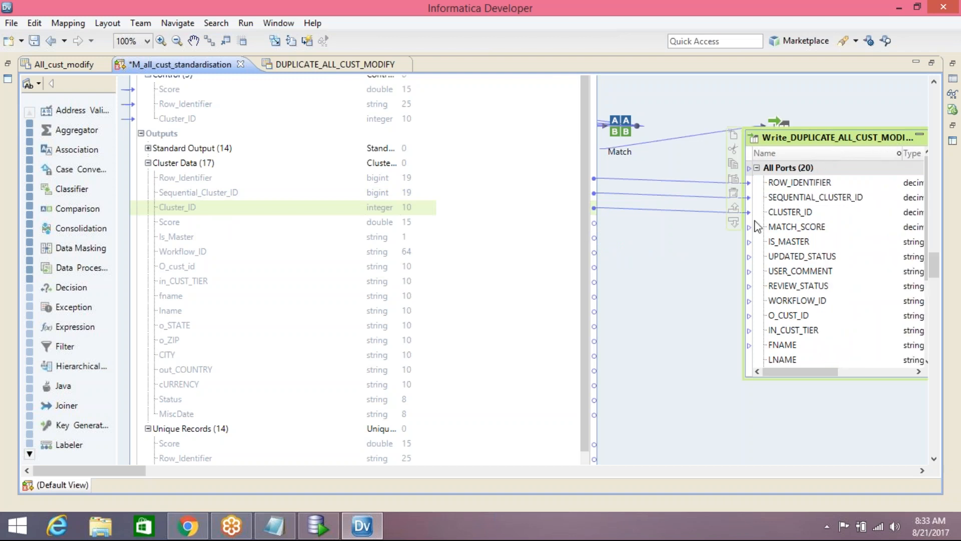
{"action": "left_click_drag", "start_coordinate": [173, 226], "coordinate": [793, 227]}
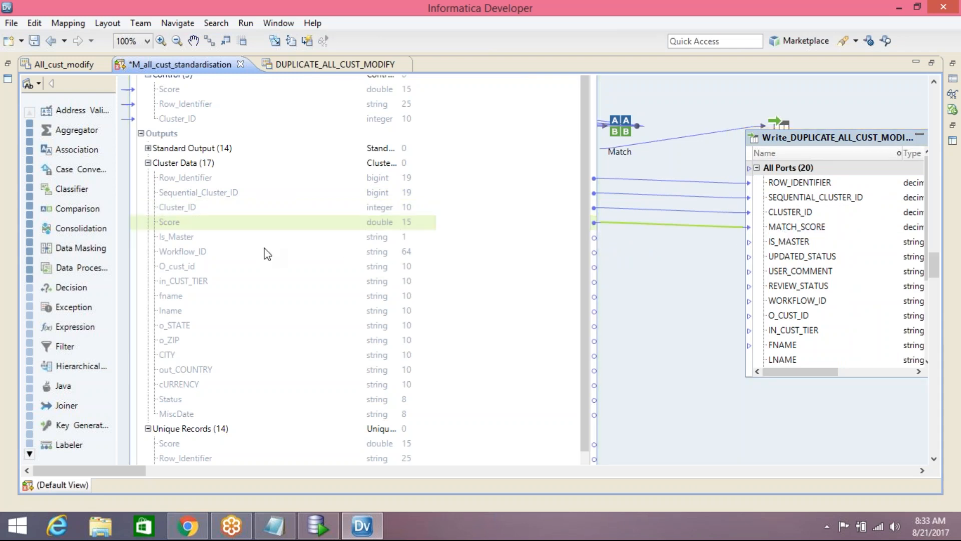
{"action": "left_click_drag", "start_coordinate": [177, 238], "coordinate": [802, 242]}
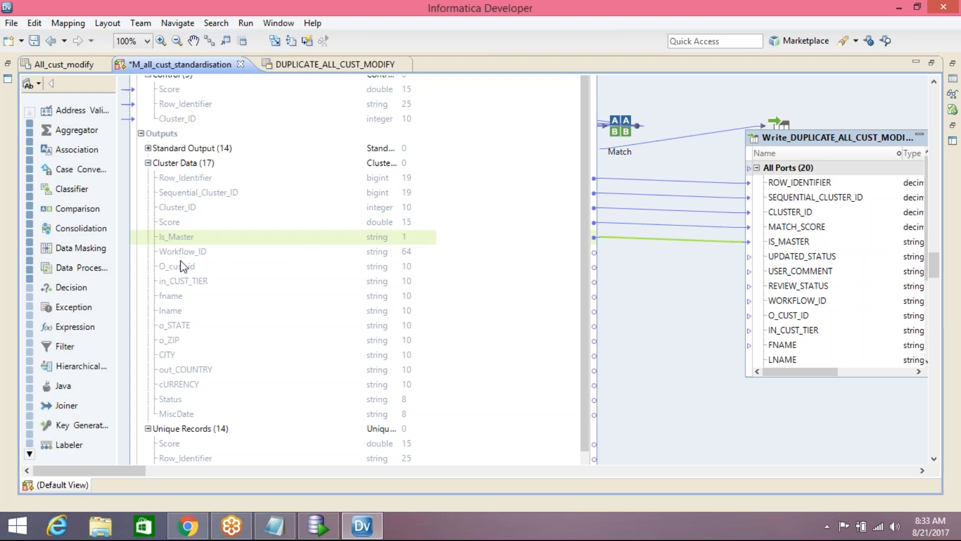
{"action": "left_click_drag", "start_coordinate": [166, 250], "coordinate": [786, 302]}
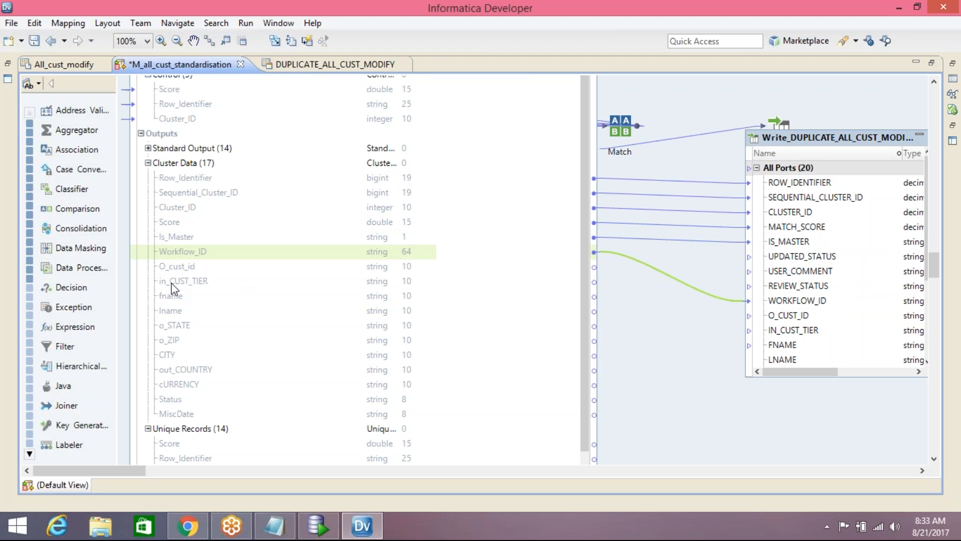
Link the Cluster Data ports O_cust_id through MiscDate to the duplicate target from O_CUST_ID onward, enlarge the target, and save the mapping.
{"action": "left_click", "coordinate": [179, 270]}
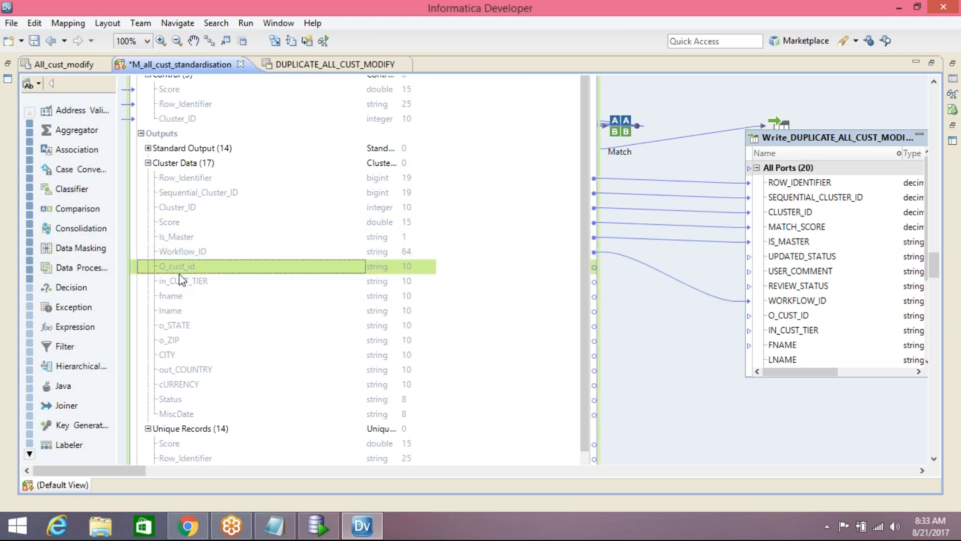
{"action": "left_click", "coordinate": [178, 414], "text": "shift"}
{"action": "left_click_drag", "start_coordinate": [179, 272], "coordinate": [791, 319]}
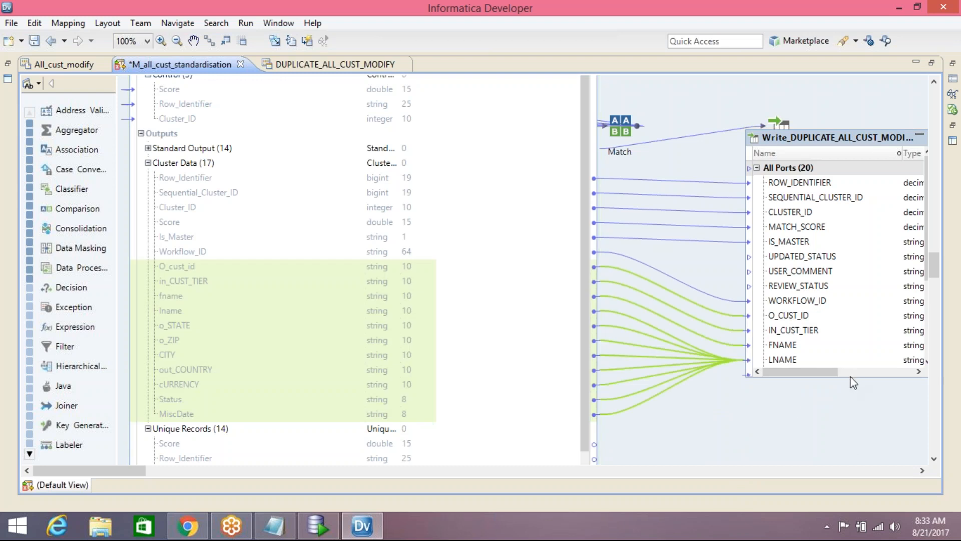
{"action": "left_click_drag", "start_coordinate": [854, 383], "coordinate": [852, 465]}
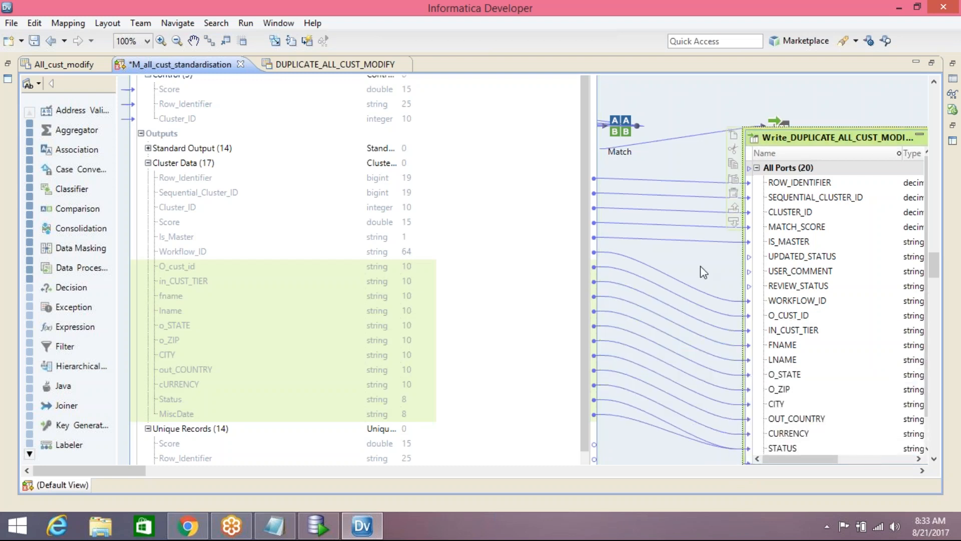
{"action": "key", "text": "ctrl+s"}
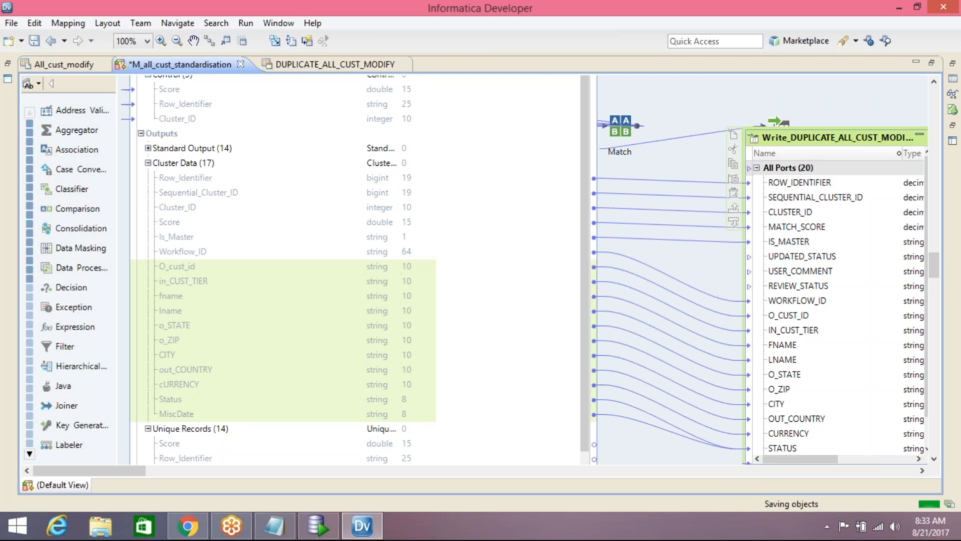
Reduce Write_DUPLICATE_ALL_CUST_MODIFY to an icon, collapse the Cluster Data group, and move the Write_ALL_CUST_MODIFY icon clear of it.
{"action": "left_click", "coordinate": [920, 136]}
{"action": "left_click", "coordinate": [149, 163]}
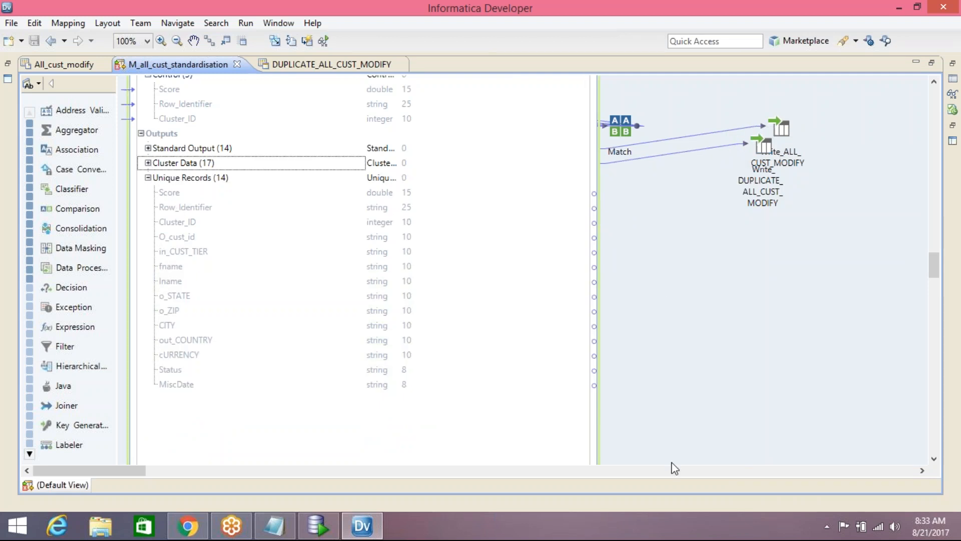
{"action": "left_click_drag", "start_coordinate": [793, 136], "coordinate": [809, 116]}
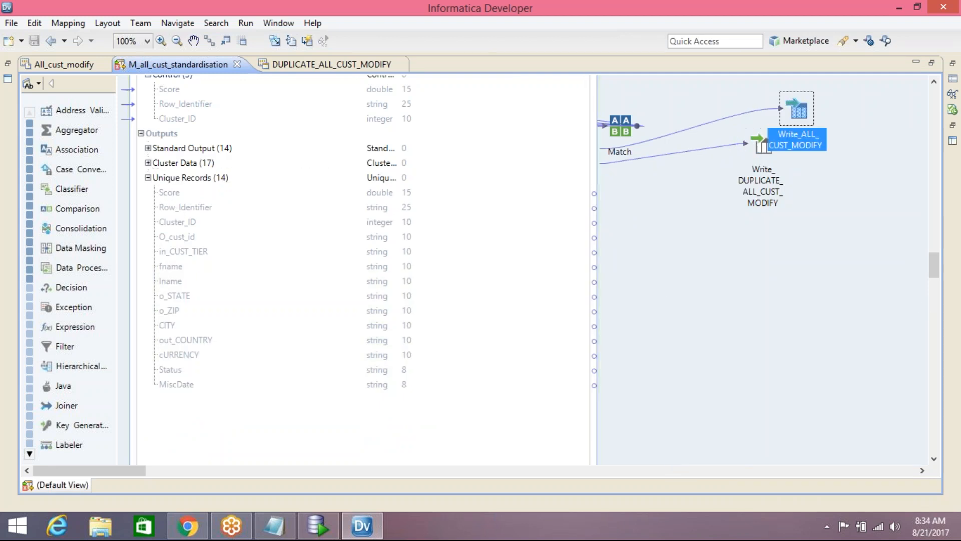
Restore the full workspace layout and add the ALL_CUST_MODIFY data object from scott to the mapping with Write access.
{"action": "double_click", "coordinate": [679, 65]}
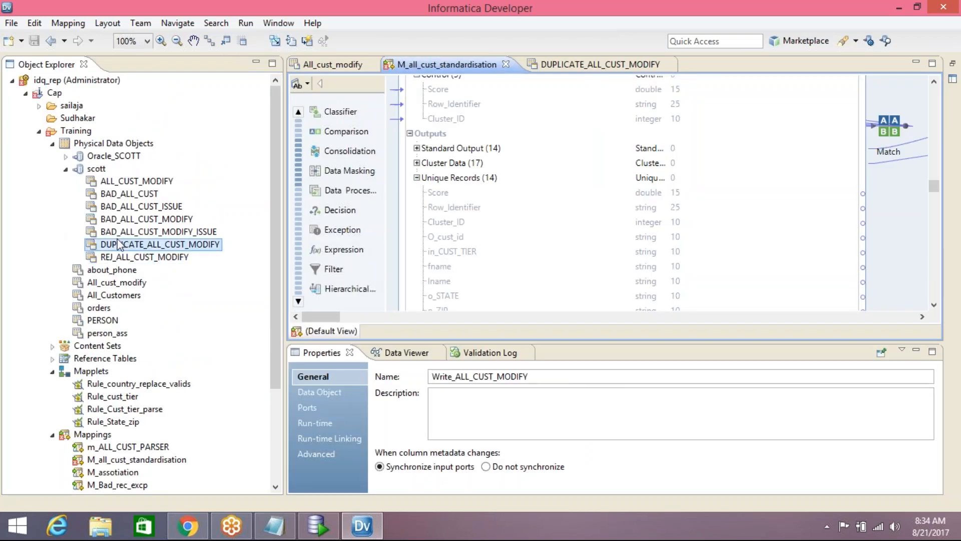
{"action": "left_click", "coordinate": [132, 183]}
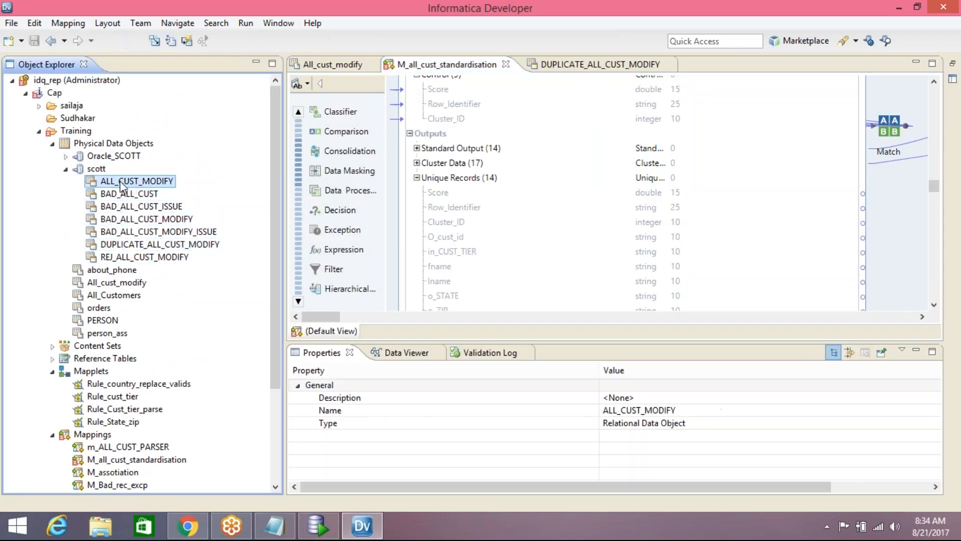
{"action": "left_click_drag", "start_coordinate": [132, 186], "coordinate": [858, 233]}
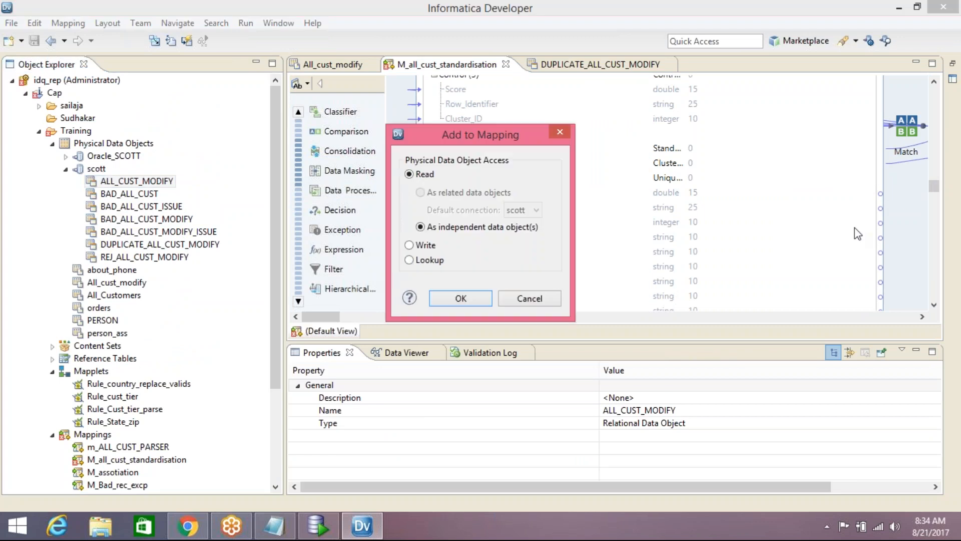
{"action": "left_click", "coordinate": [424, 247]}
{"action": "left_click", "coordinate": [460, 298]}
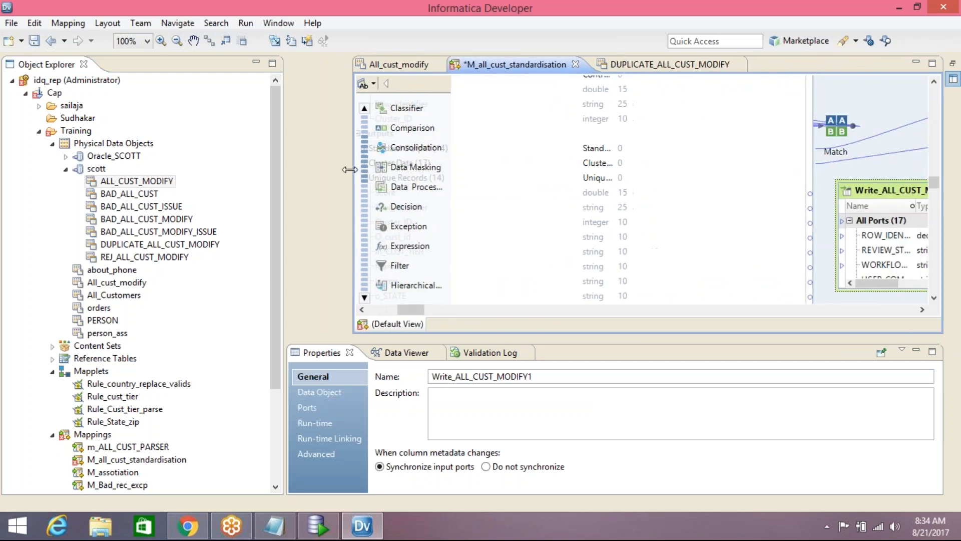
Try to maximize the distorted mapping editor, minimizing and restoring the application window, and save the mapping.
{"action": "double_click", "coordinate": [825, 65]}
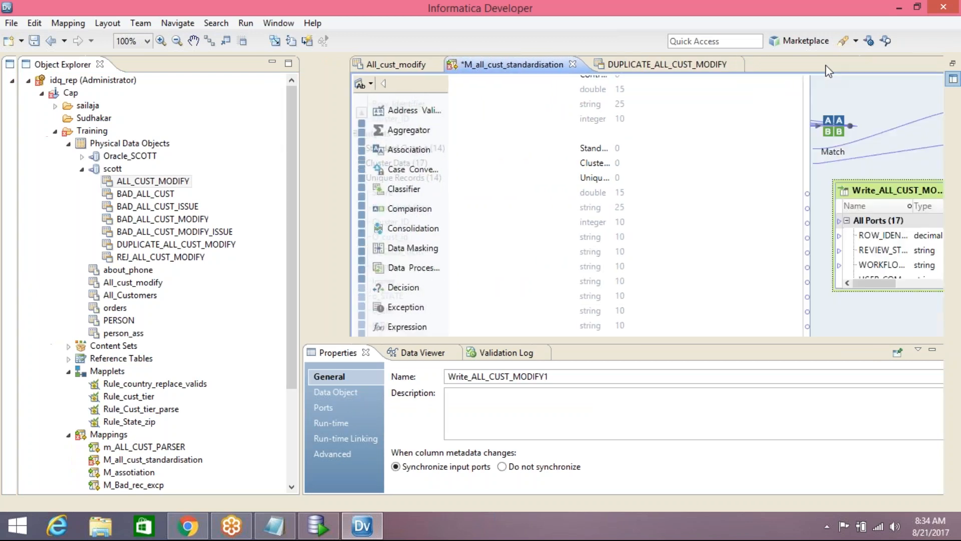
{"action": "double_click", "coordinate": [822, 62]}
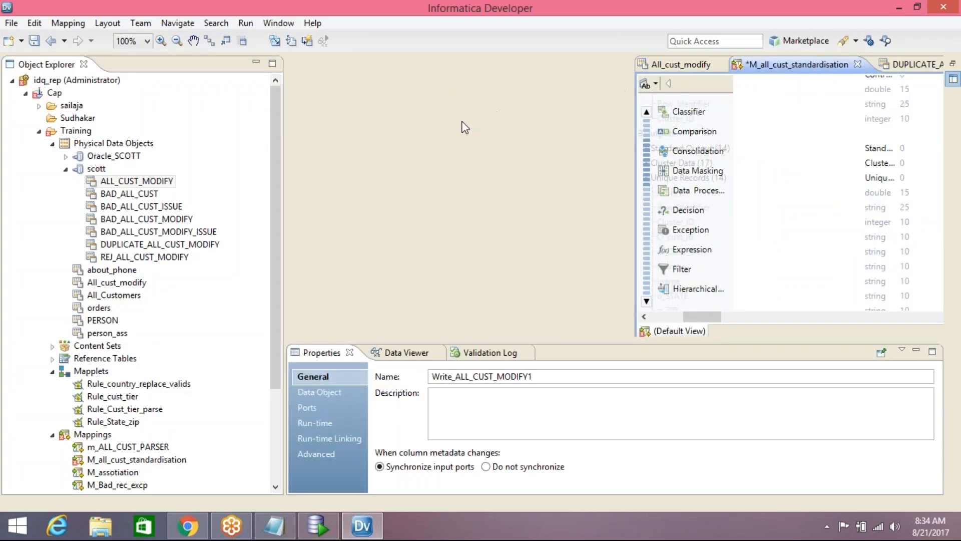
{"action": "left_click", "coordinate": [899, 7]}
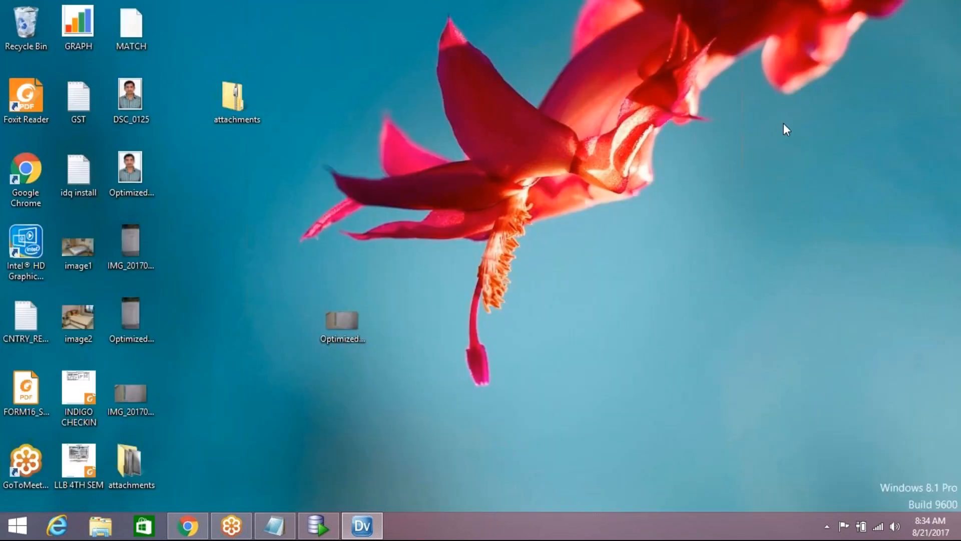
{"action": "left_click", "coordinate": [376, 521]}
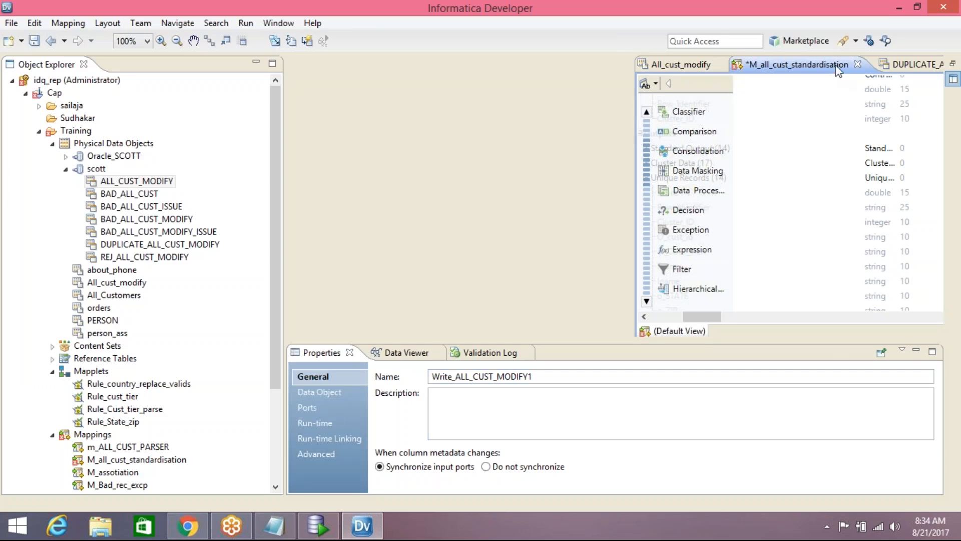
{"action": "double_click", "coordinate": [791, 70]}
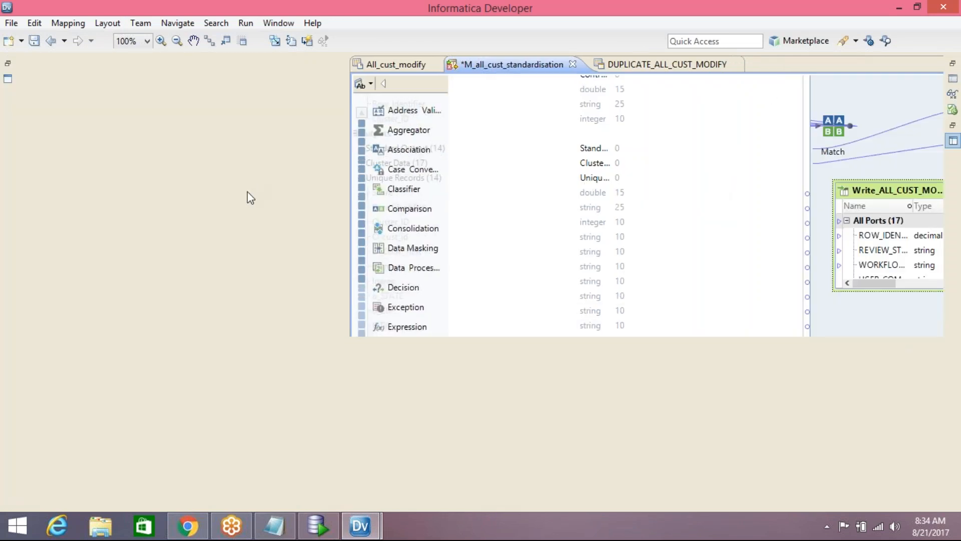
{"action": "left_click", "coordinate": [37, 38]}
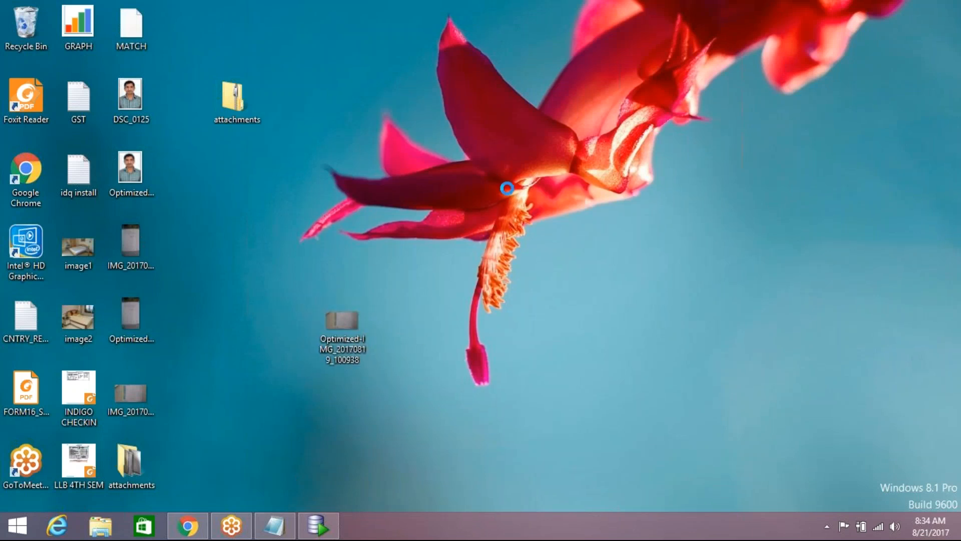
Refresh the desktop, search the installed apps for "developer", and launch Informatica Developer.
{"action": "right_click", "coordinate": [491, 170]}
{"action": "left_click", "coordinate": [506, 208]}
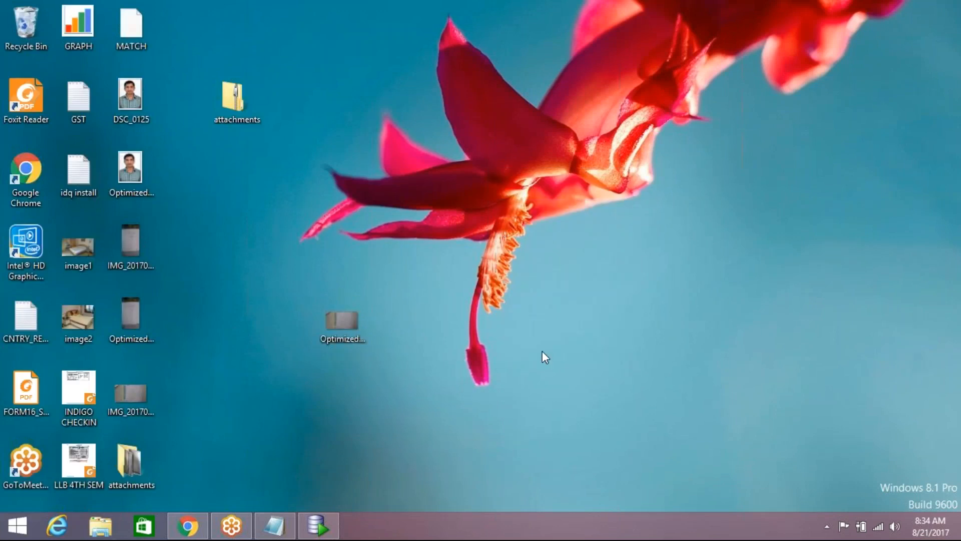
{"action": "left_click", "coordinate": [17, 531]}
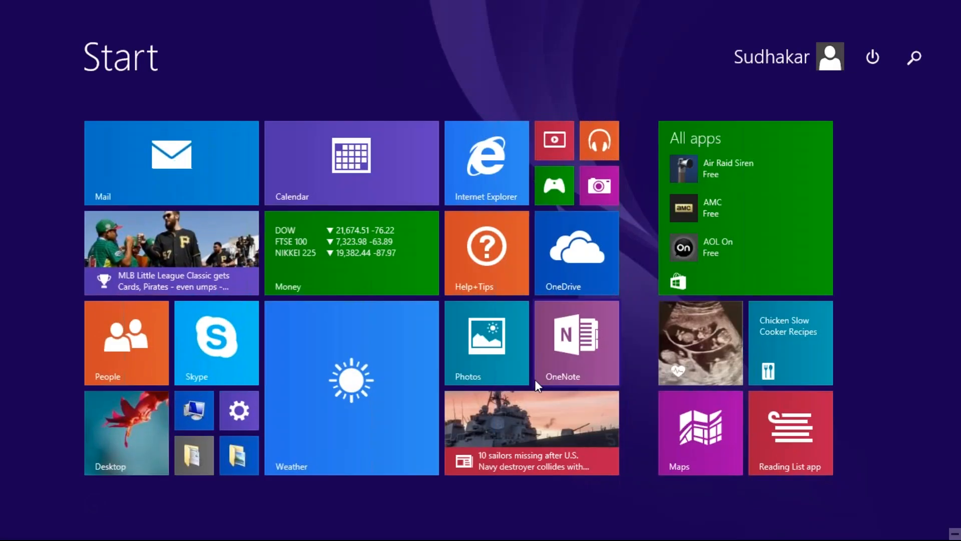
{"action": "type", "text": "developer"}
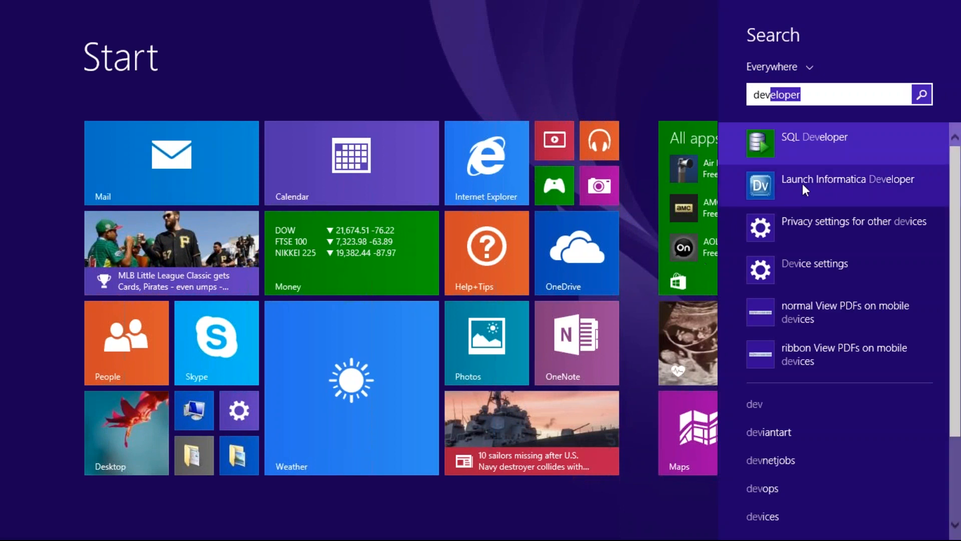
{"action": "left_click", "coordinate": [804, 184]}
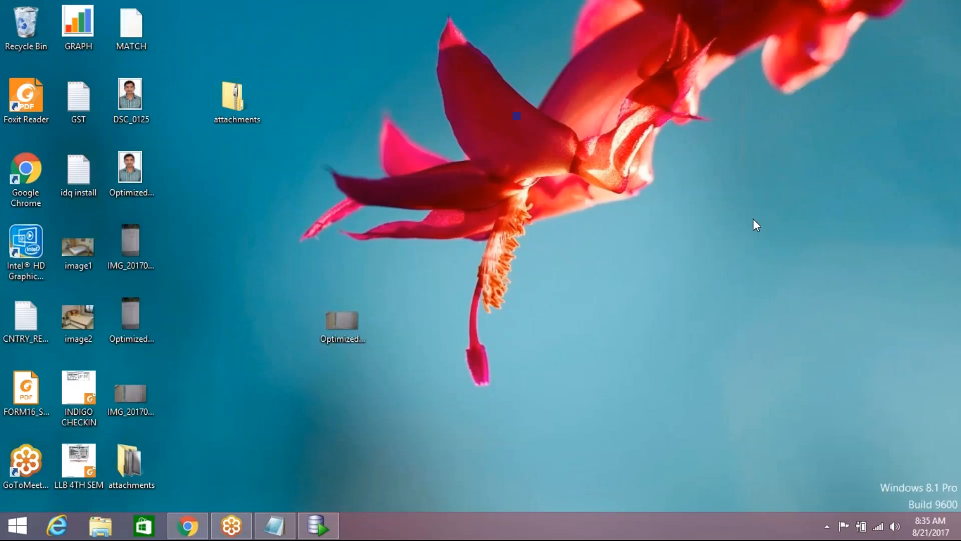
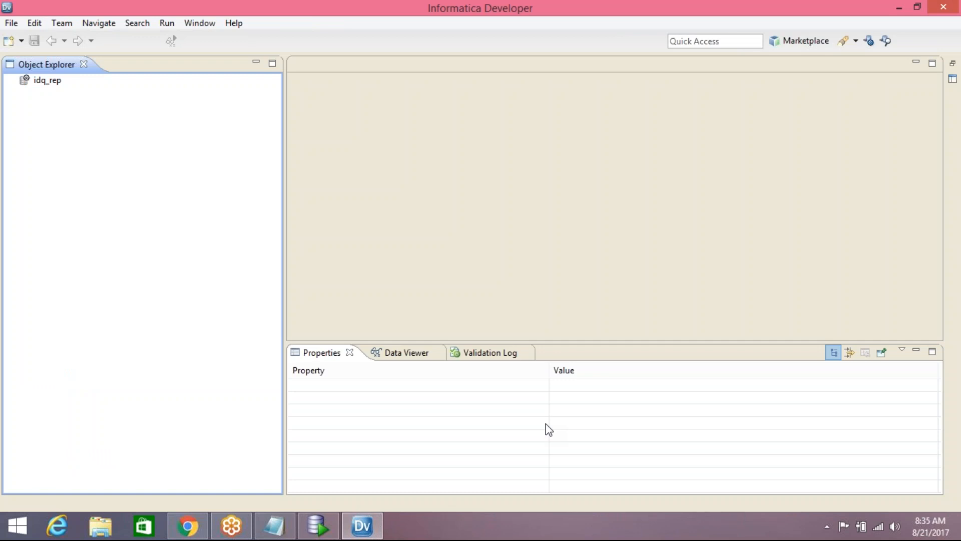
Connect to the idq_rep repository, entering the account password for the domain login.
{"action": "left_click", "coordinate": [44, 83]}
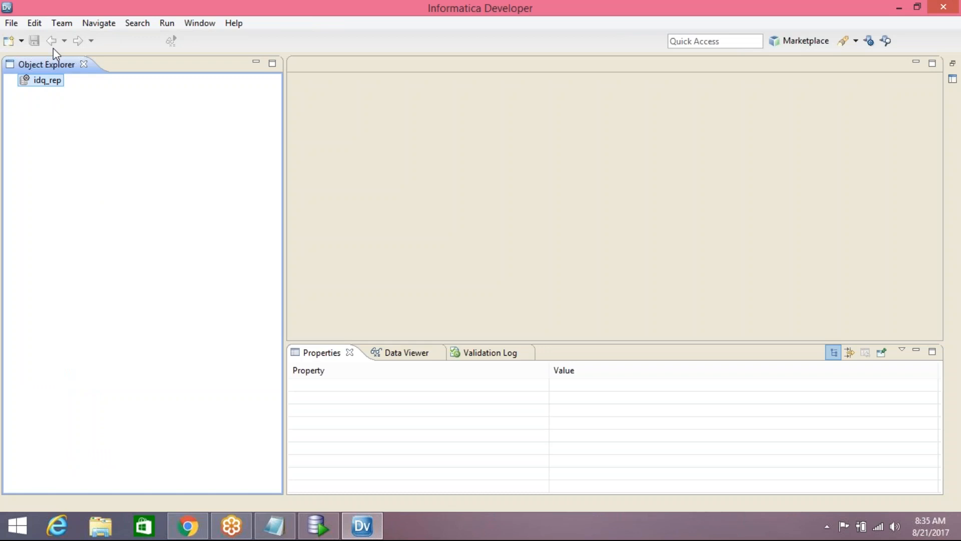
{"action": "double_click", "coordinate": [48, 80]}
{"action": "right_click", "coordinate": [431, 219]}
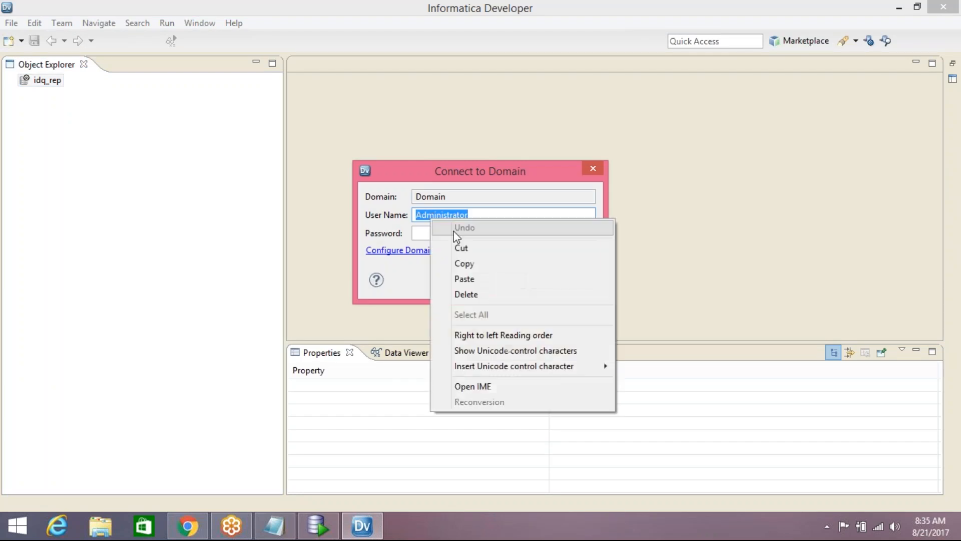
{"action": "left_click", "coordinate": [471, 263]}
{"action": "key", "text": "Tab"}
{"action": "right_click", "coordinate": [472, 232]}
{"action": "left_click", "coordinate": [489, 289]}
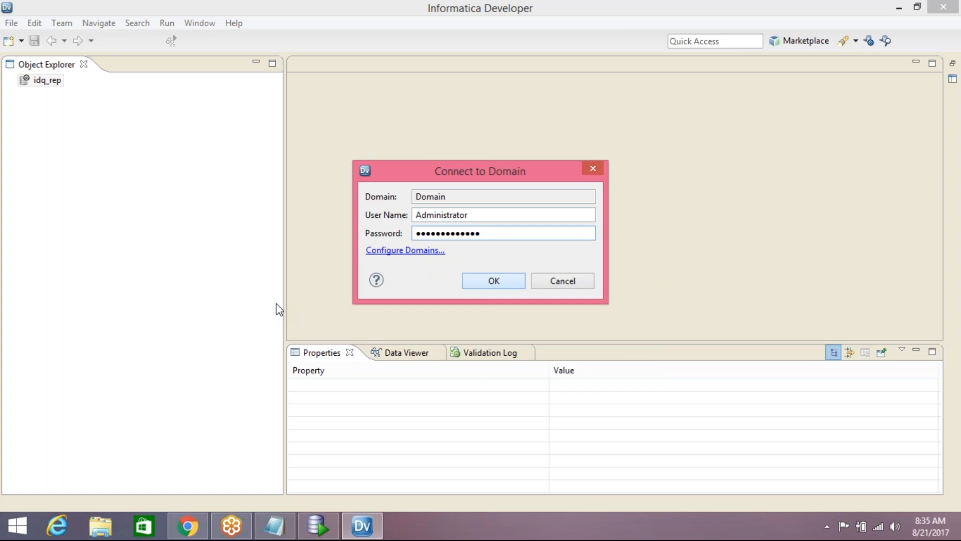
{"action": "key", "text": "Return"}
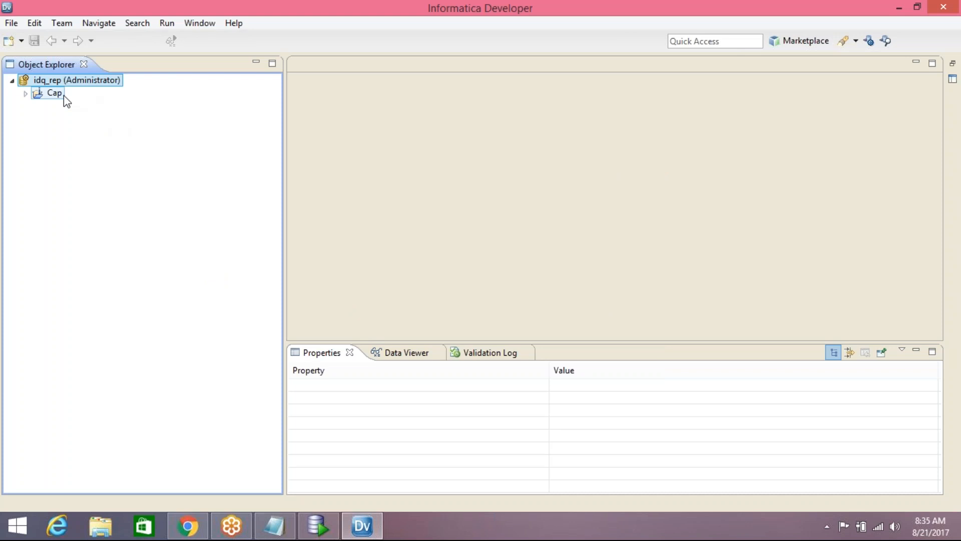
Open the M_all_cust_standardisation mapping from the Training folder of the Cap project and try to maximize its editor.
{"action": "left_click", "coordinate": [57, 97]}
{"action": "double_click", "coordinate": [57, 96]}
{"action": "double_click", "coordinate": [80, 132]}
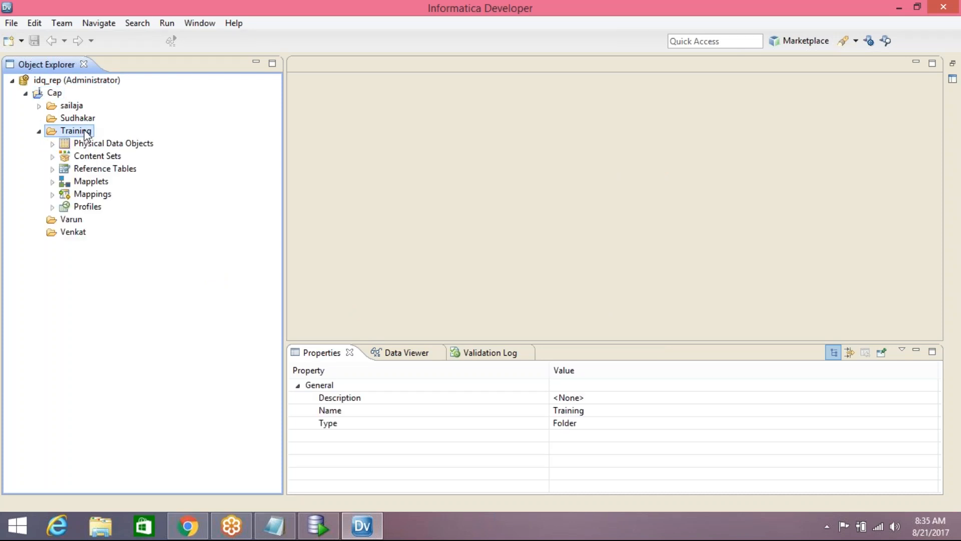
{"action": "double_click", "coordinate": [100, 196]}
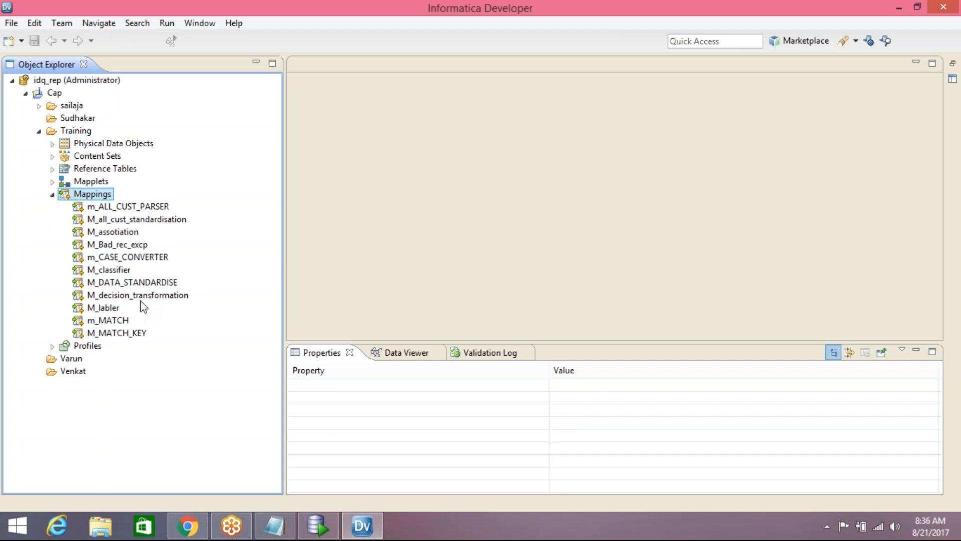
{"action": "left_click", "coordinate": [157, 223]}
{"action": "right_click", "coordinate": [158, 225]}
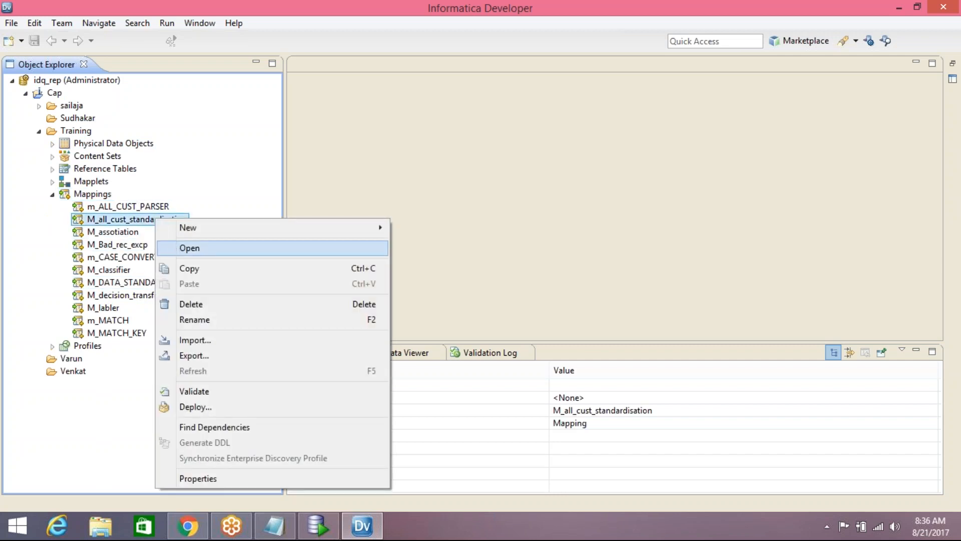
{"action": "left_click", "coordinate": [190, 248]}
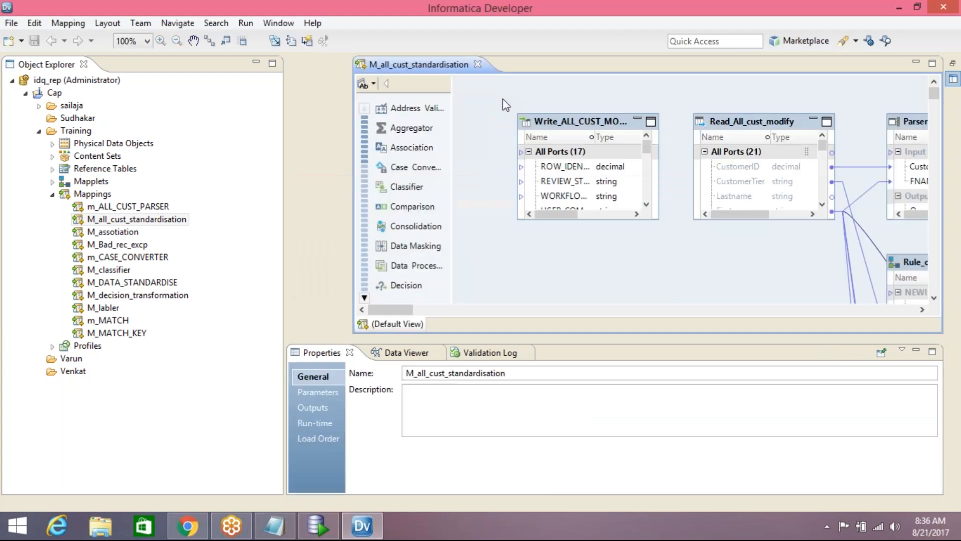
{"action": "double_click", "coordinate": [671, 66]}
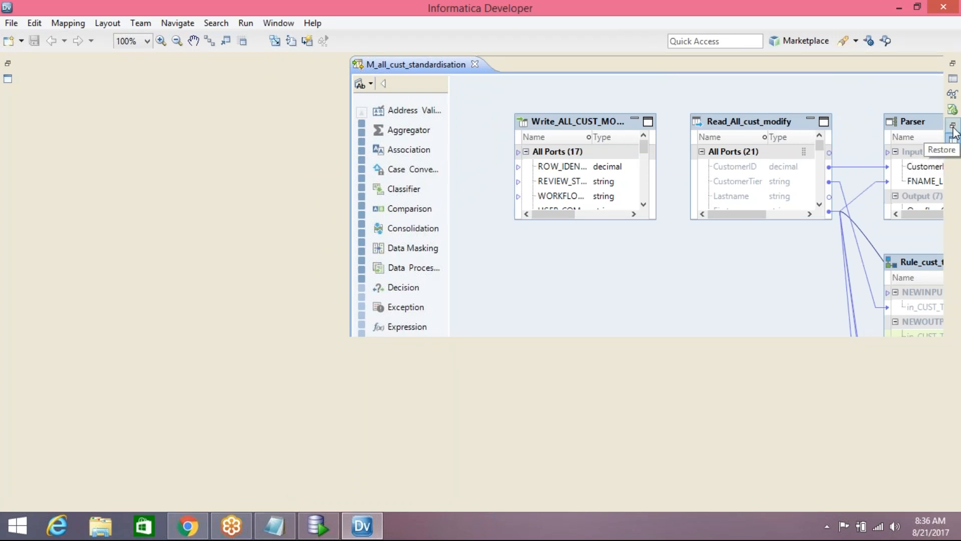
Restore the minimized views, collapse the Object Explorer, and widen the mapping editor to the window's full width.
{"action": "left_click", "coordinate": [953, 142]}
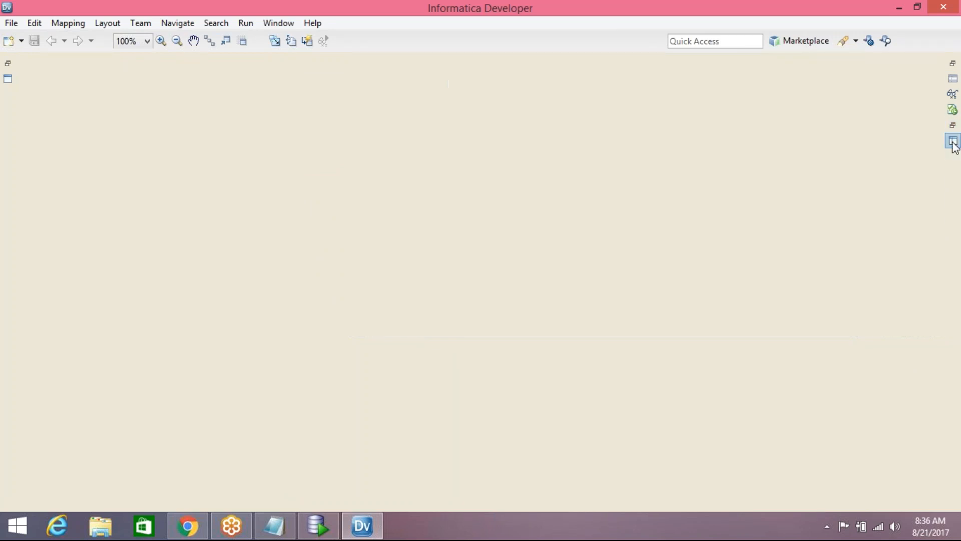
{"action": "left_click", "coordinate": [953, 143]}
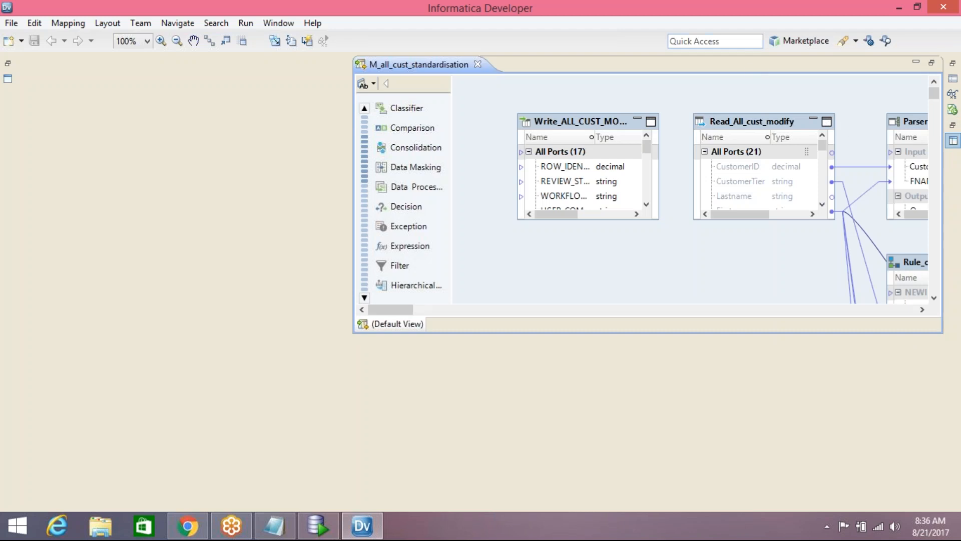
{"action": "left_click", "coordinate": [932, 62]}
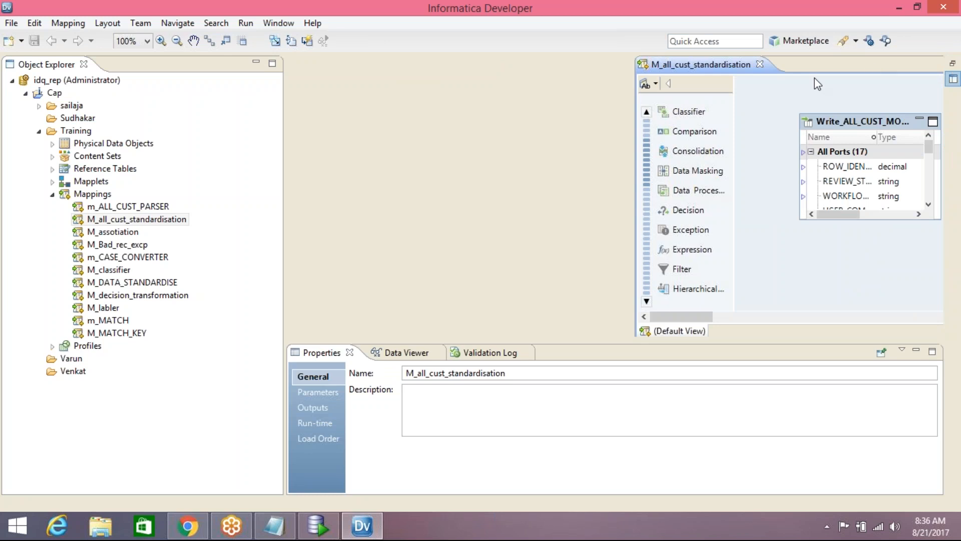
{"action": "left_click", "coordinate": [256, 63]}
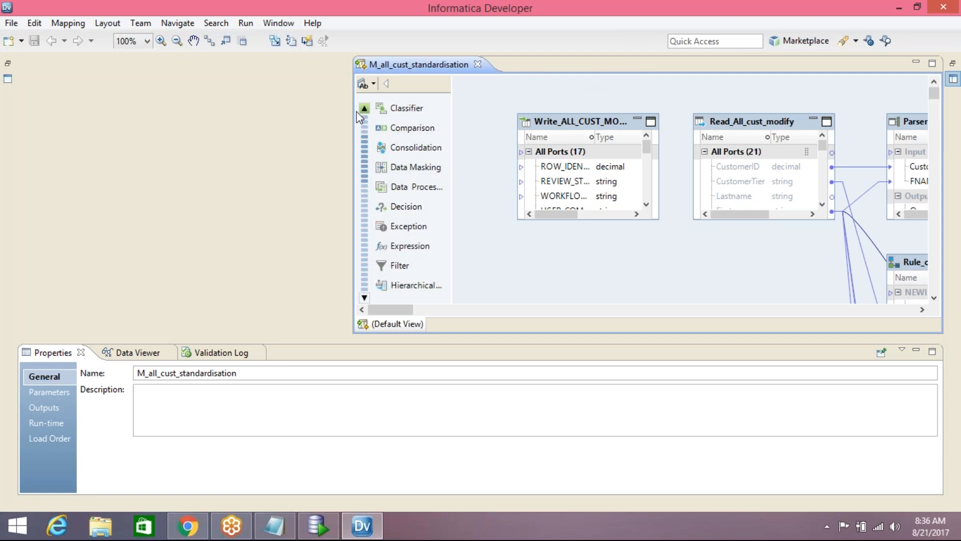
{"action": "left_click_drag", "start_coordinate": [353, 112], "coordinate": [4, 135]}
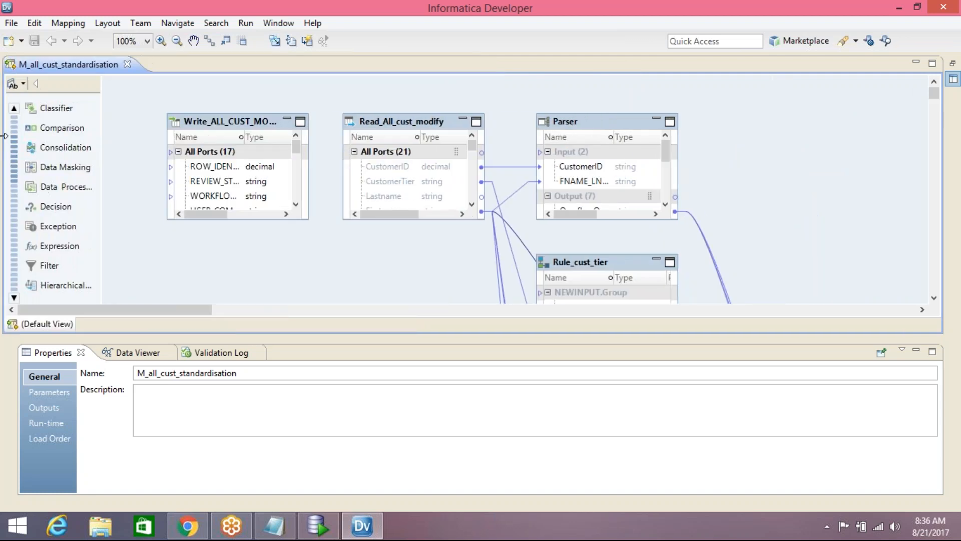
Shrink the Properties view beneath the mapping editor and maximize the editor.
{"action": "double_click", "coordinate": [604, 73]}
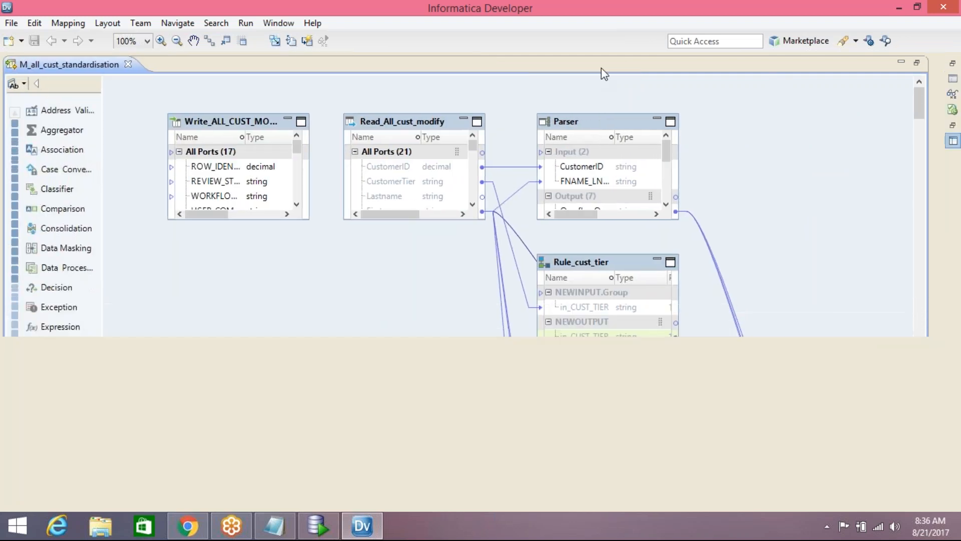
{"action": "double_click", "coordinate": [636, 64]}
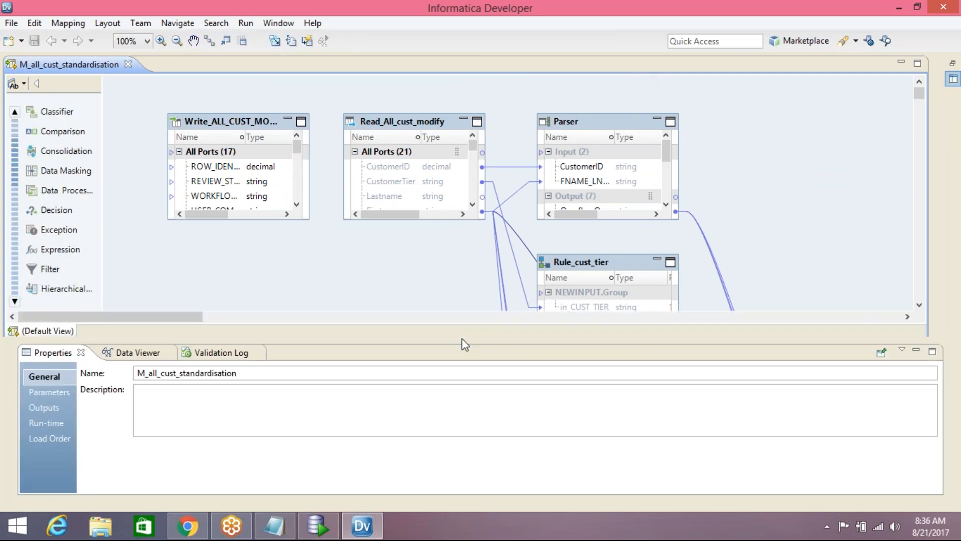
{"action": "left_click_drag", "start_coordinate": [464, 349], "coordinate": [458, 468]}
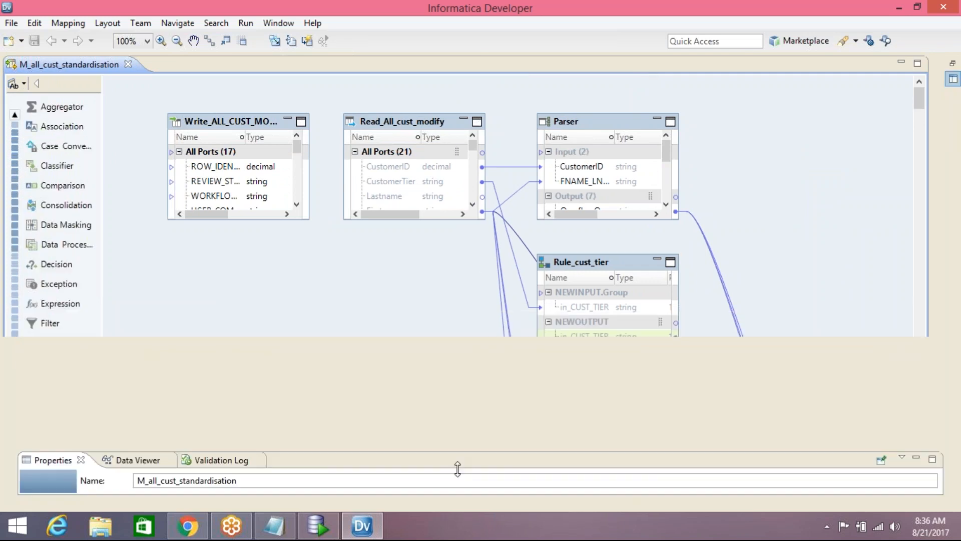
{"action": "double_click", "coordinate": [640, 67]}
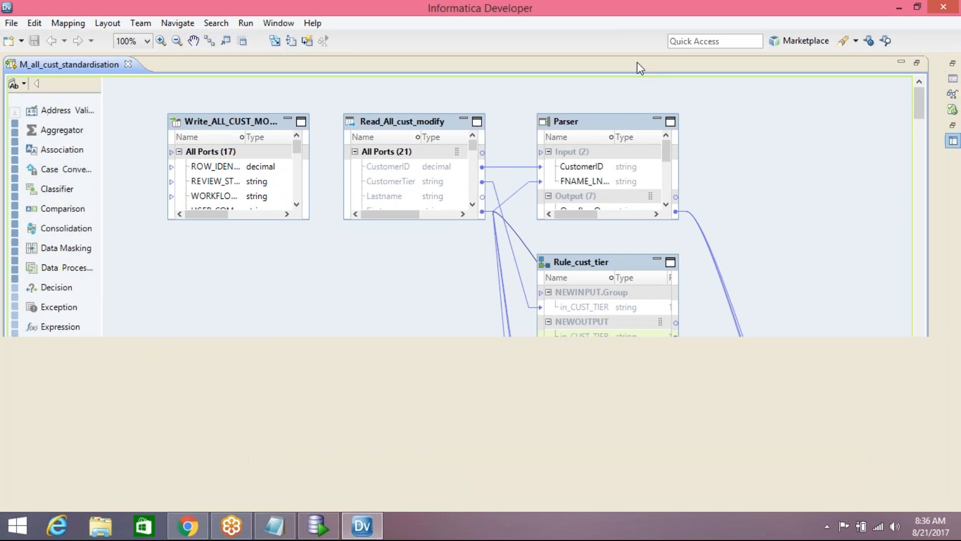
Look through the mapping's parsers, rules and their links down to the Expression, and return to the read source.
{"action": "scroll", "coordinate": [801, 195], "scroll_direction": "down", "scroll_amount": 10}
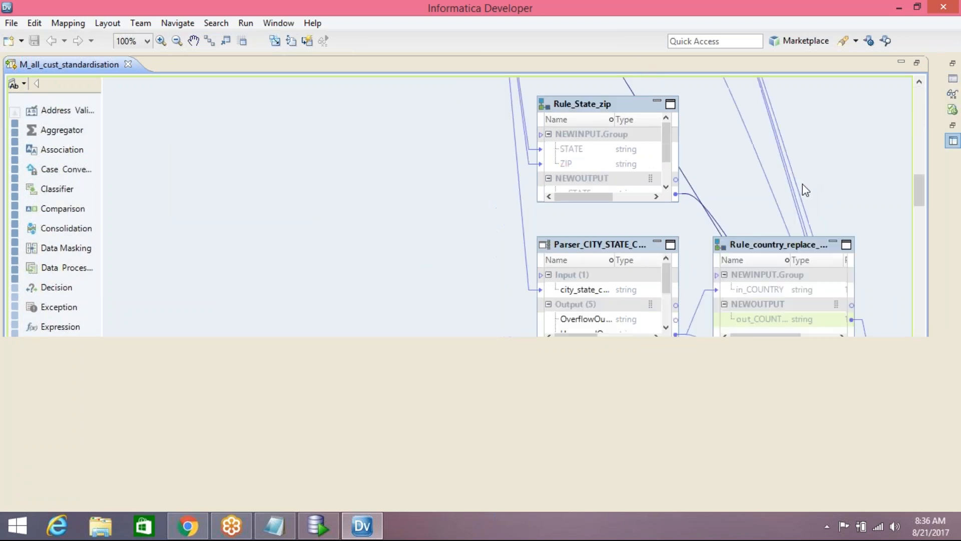
{"action": "scroll", "coordinate": [751, 215], "scroll_direction": "down", "scroll_amount": 5}
{"action": "scroll", "coordinate": [723, 229], "scroll_direction": "up", "scroll_amount": 15}
{"action": "scroll", "coordinate": [346, 263], "scroll_direction": "down", "scroll_amount": 2}
{"action": "scroll", "coordinate": [264, 281], "scroll_direction": "down", "scroll_amount": 3}
{"action": "scroll", "coordinate": [247, 281], "scroll_direction": "up", "scroll_amount": 6}
{"action": "scroll", "coordinate": [245, 280], "scroll_direction": "down", "scroll_amount": 2}
{"action": "scroll", "coordinate": [248, 284], "scroll_direction": "down", "scroll_amount": 4}
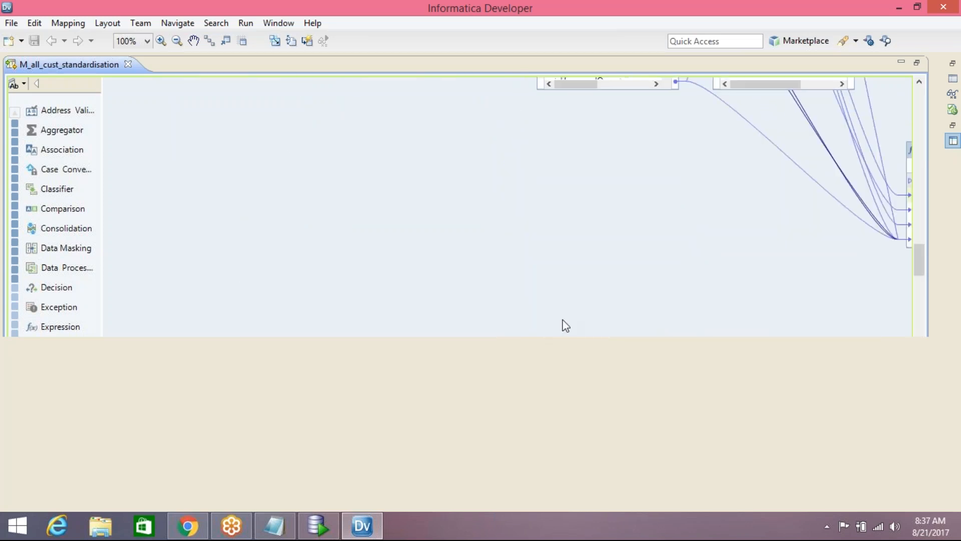
{"action": "scroll", "coordinate": [571, 321], "scroll_direction": "up", "scroll_amount": 2}
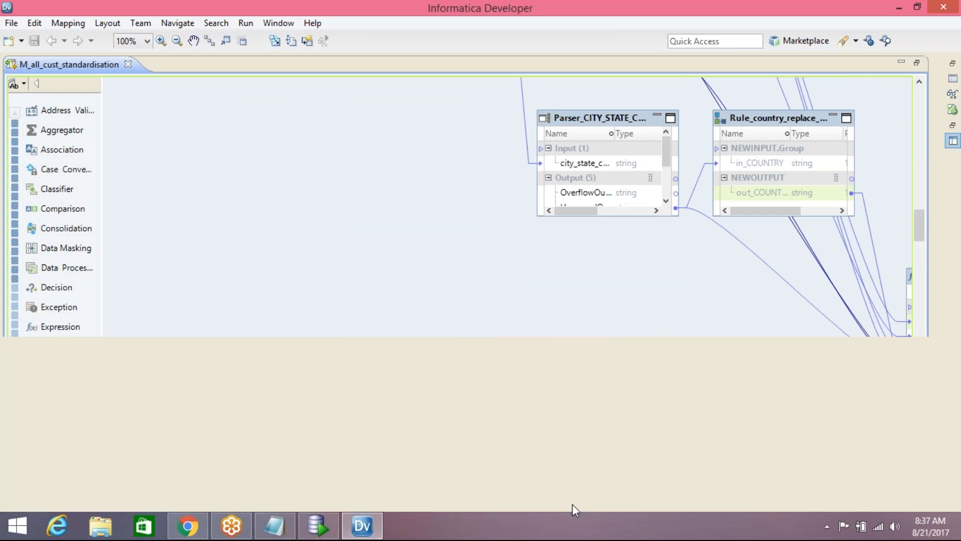
{"action": "left_click_drag", "start_coordinate": [918, 223], "coordinate": [870, 122]}
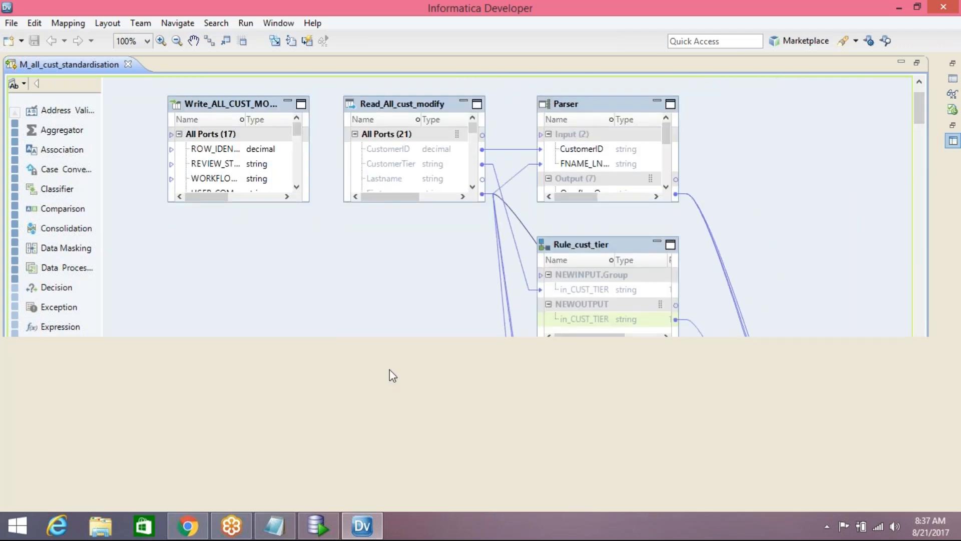
Move the unlinked Write_ALL_CUST_MODIFY1 target beyond the Parser and arrange all mapping objects as icons.
{"action": "left_click_drag", "start_coordinate": [235, 107], "coordinate": [849, 143]}
{"action": "left_click", "coordinate": [625, 208]}
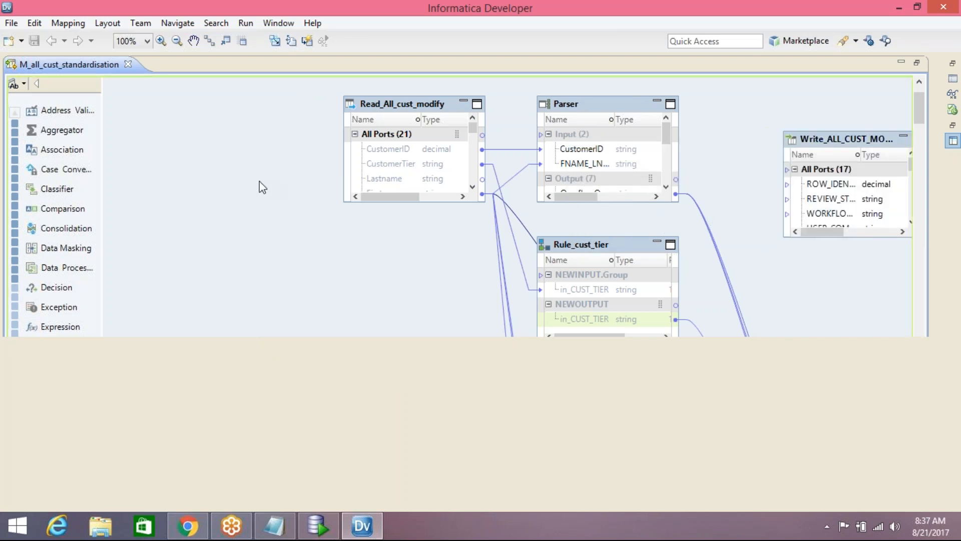
{"action": "right_click", "coordinate": [263, 188]}
{"action": "left_click", "coordinate": [320, 296]}
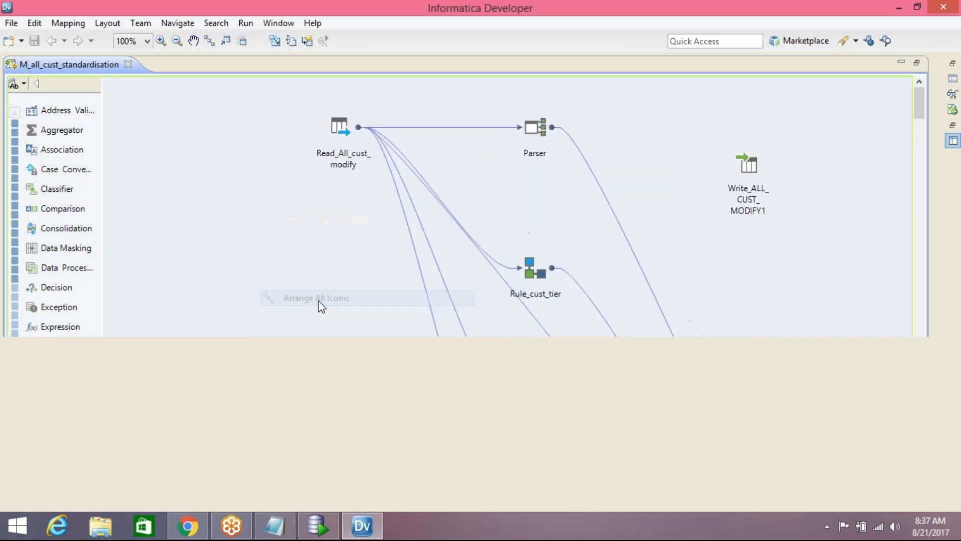
Move the Write_ALL_CUST_MODIFY1 icon down the canvas to sit beside Write_ALL_CUST_MODIFY, near the duplicate Exception.
{"action": "left_click_drag", "start_coordinate": [131, 134], "coordinate": [627, 161]}
{"action": "mouse_move", "coordinate": [924, 98]}
{"action": "left_mouse_down"}
{"action": "mouse_move", "coordinate": [927, 184]}
{"action": "mouse_move", "coordinate": [927, 108]}
{"action": "left_mouse_up"}
{"action": "left_click_drag", "start_coordinate": [626, 137], "coordinate": [768, 384]}
{"action": "left_click_drag", "start_coordinate": [765, 325], "coordinate": [855, 312]}
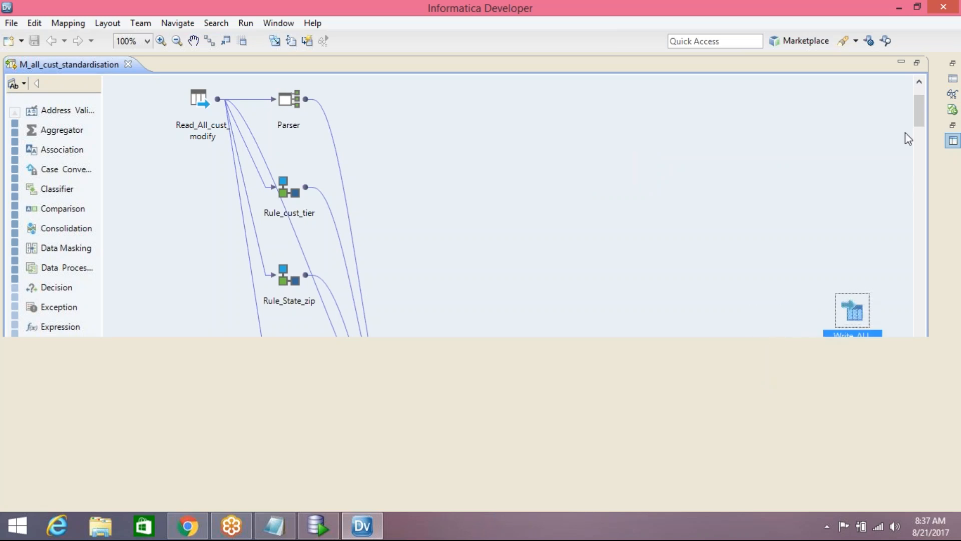
{"action": "left_click_drag", "start_coordinate": [924, 95], "coordinate": [917, 174]}
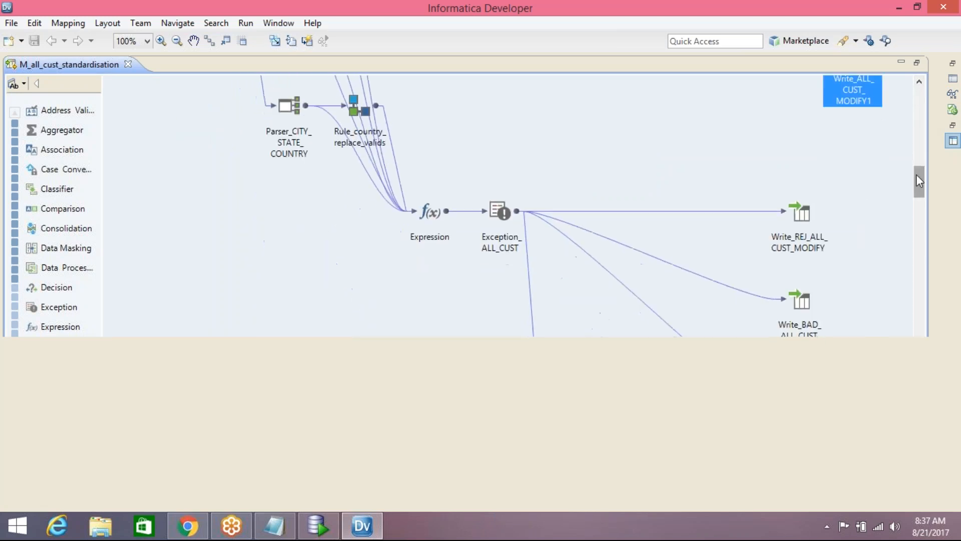
{"action": "left_click_drag", "start_coordinate": [864, 91], "coordinate": [867, 236]}
{"action": "left_click_drag", "start_coordinate": [919, 191], "coordinate": [922, 212]}
{"action": "left_click_drag", "start_coordinate": [851, 124], "coordinate": [869, 283]}
{"action": "left_click_drag", "start_coordinate": [920, 210], "coordinate": [924, 253]}
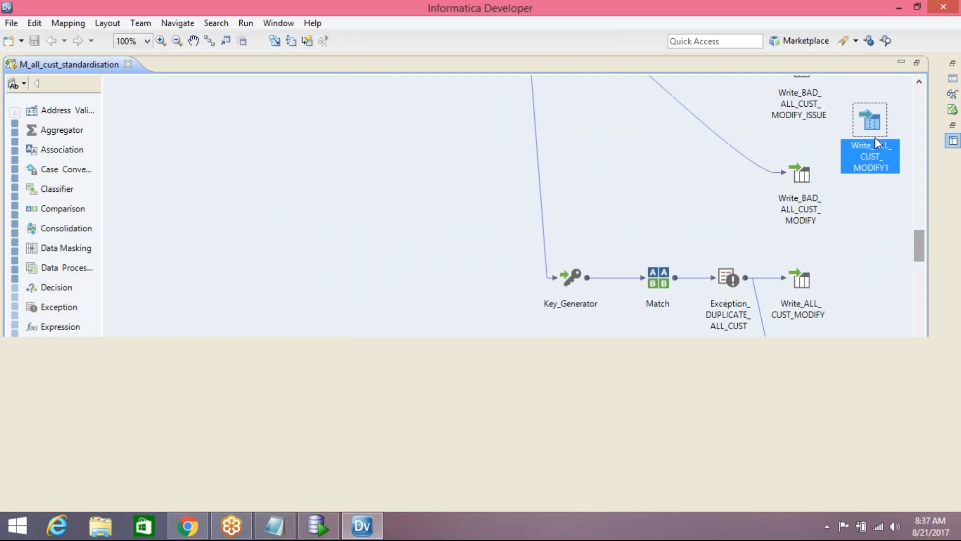
{"action": "left_click_drag", "start_coordinate": [875, 137], "coordinate": [874, 238]}
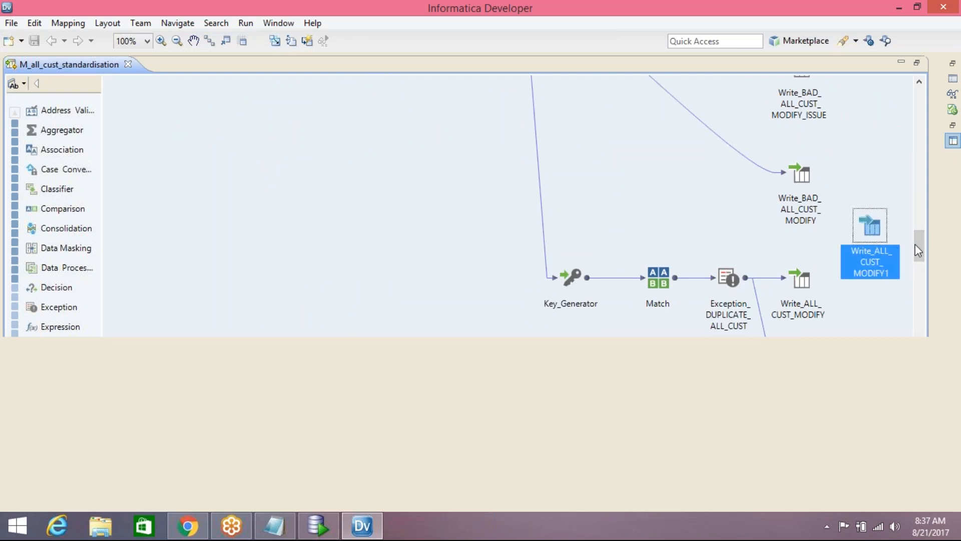
Expand Exception_DUPLICATE_ALL_CUST, move it to open canvas, enlarge it, and collapse its Control inputs to expose the Unique Records ports.
{"action": "double_click", "coordinate": [732, 284]}
{"action": "left_click_drag", "start_coordinate": [759, 275], "coordinate": [300, 116]}
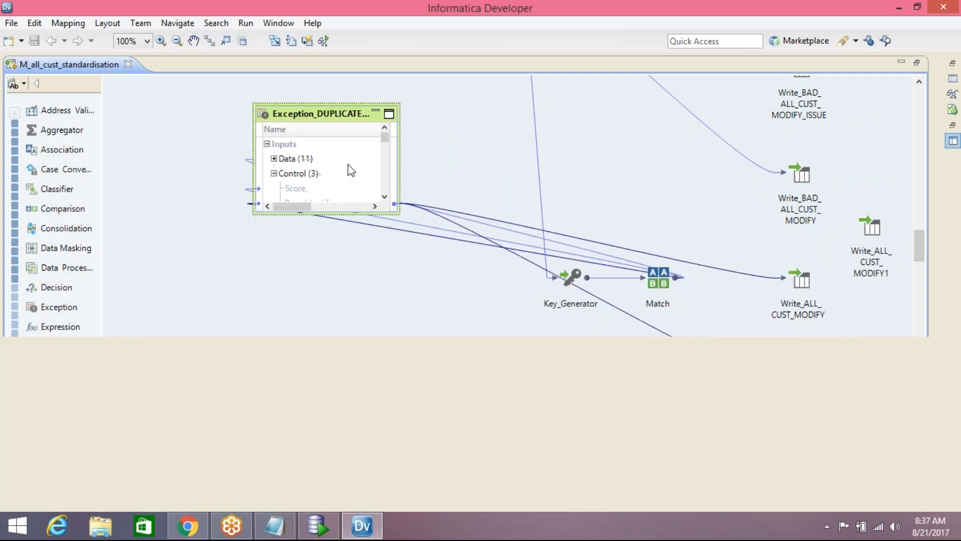
{"action": "left_click_drag", "start_coordinate": [344, 214], "coordinate": [345, 338]}
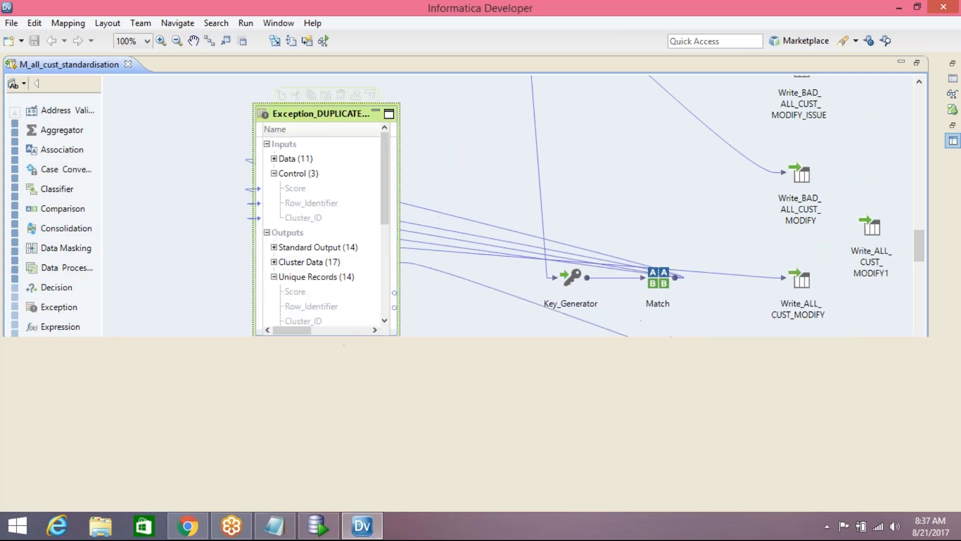
{"action": "left_click", "coordinate": [274, 173]}
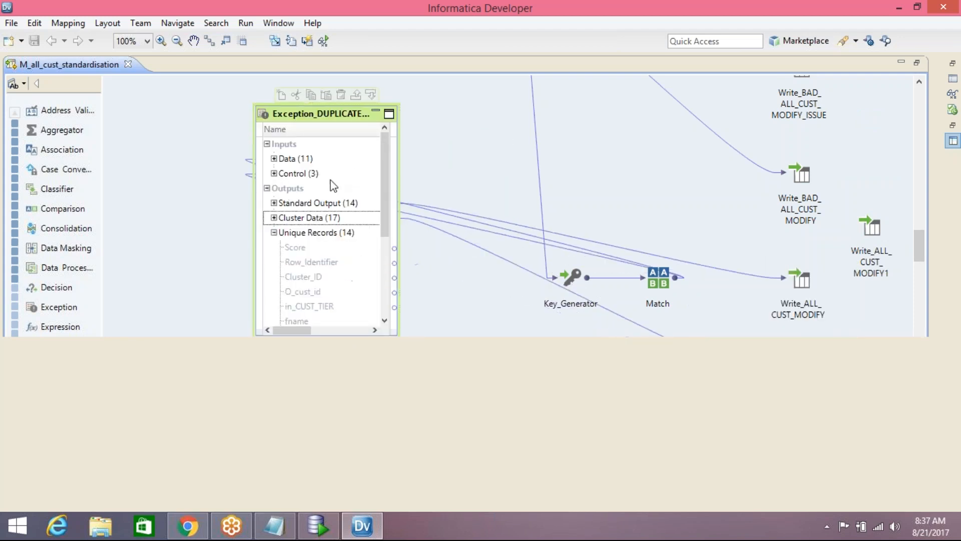
{"action": "left_click_drag", "start_coordinate": [249, 130], "coordinate": [148, 128]}
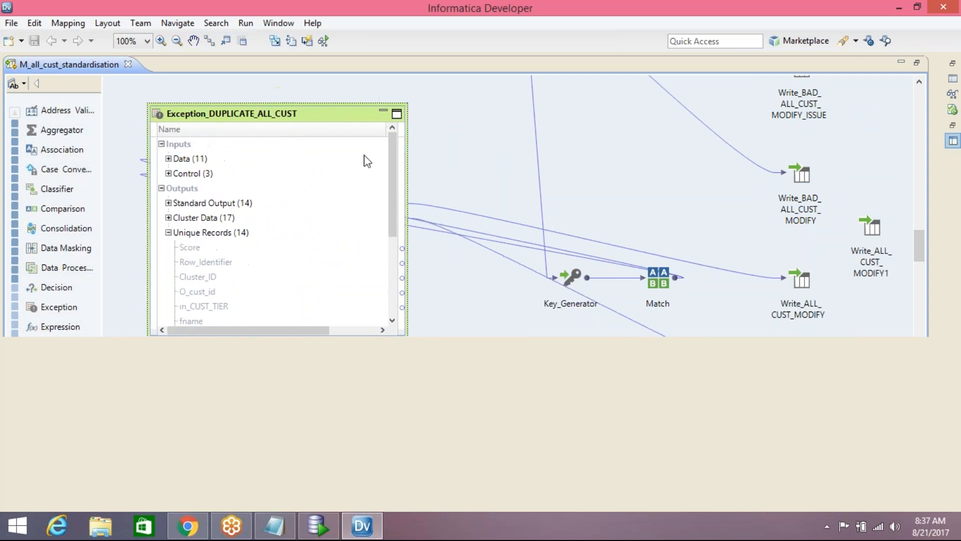
{"action": "left_click_drag", "start_coordinate": [395, 208], "coordinate": [394, 268]}
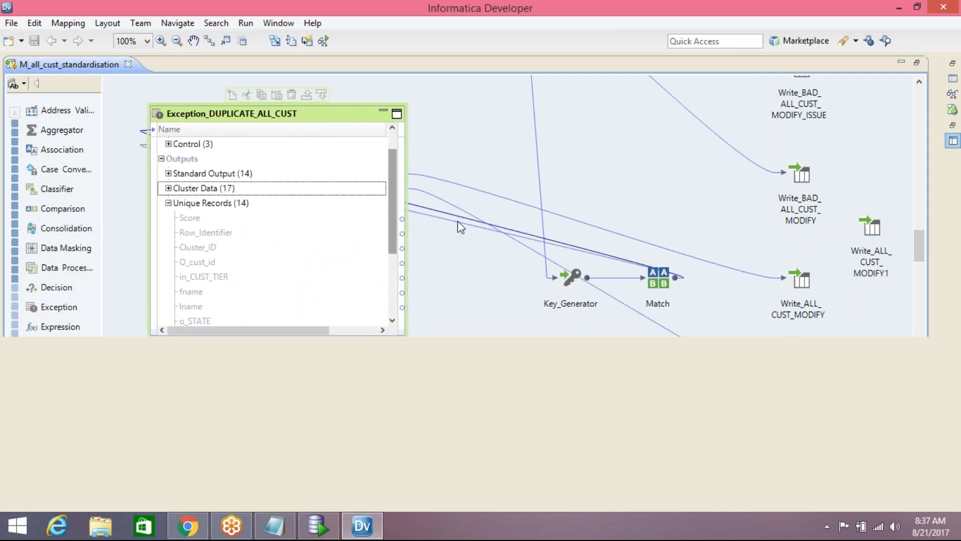
Expand Write_ALL_CUST_MODIFY1, place it opposite the duplicate Exception, and enlarge it and its Name column to show full port names.
{"action": "double_click", "coordinate": [868, 227]}
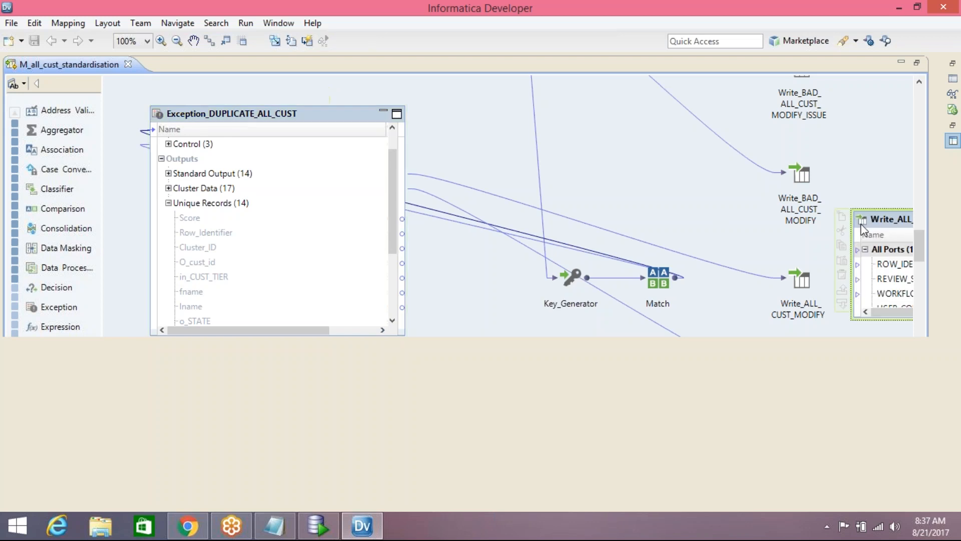
{"action": "left_click_drag", "start_coordinate": [877, 219], "coordinate": [684, 132]}
{"action": "left_click_drag", "start_coordinate": [803, 152], "coordinate": [913, 150]}
{"action": "left_click_drag", "start_coordinate": [817, 123], "coordinate": [817, 79]}
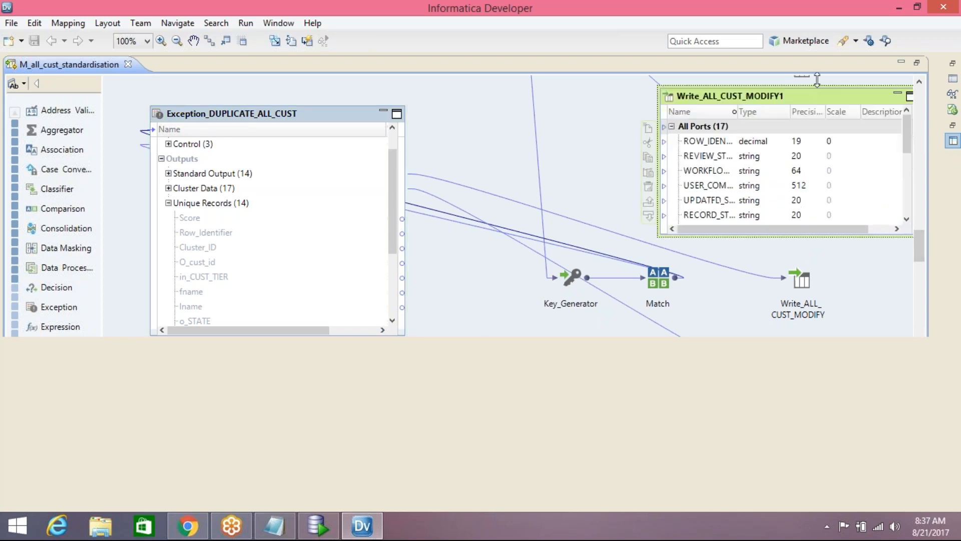
{"action": "left_click_drag", "start_coordinate": [772, 236], "coordinate": [775, 333]}
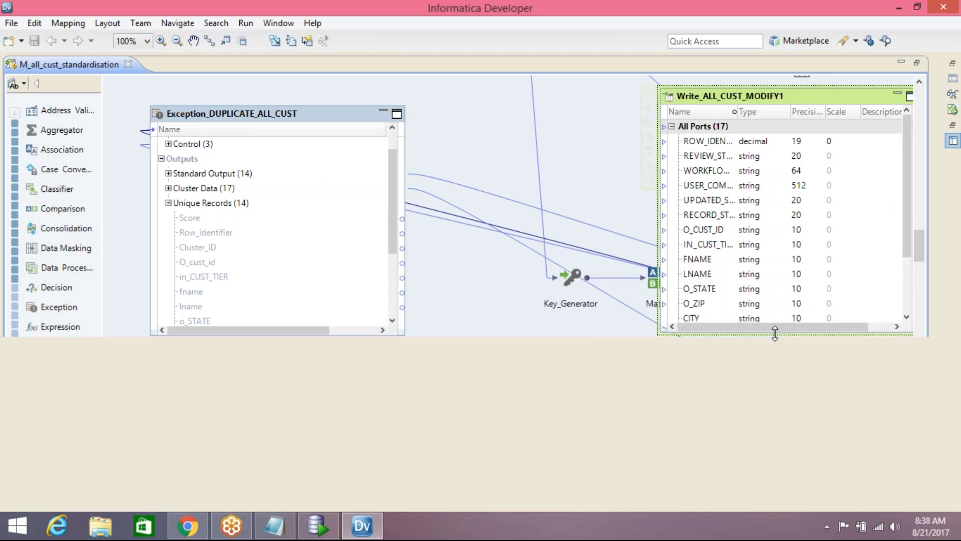
{"action": "left_click", "coordinate": [198, 221]}
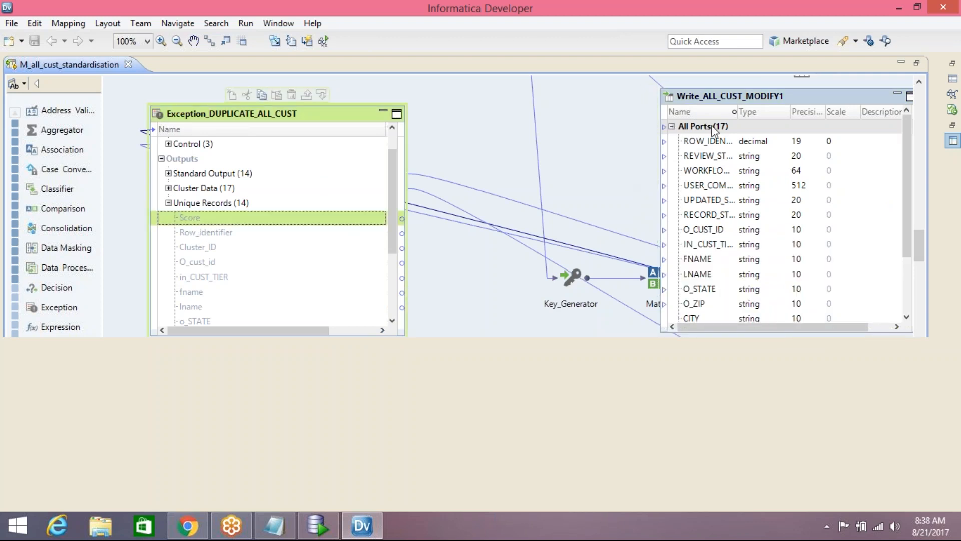
{"action": "double_click", "coordinate": [735, 112]}
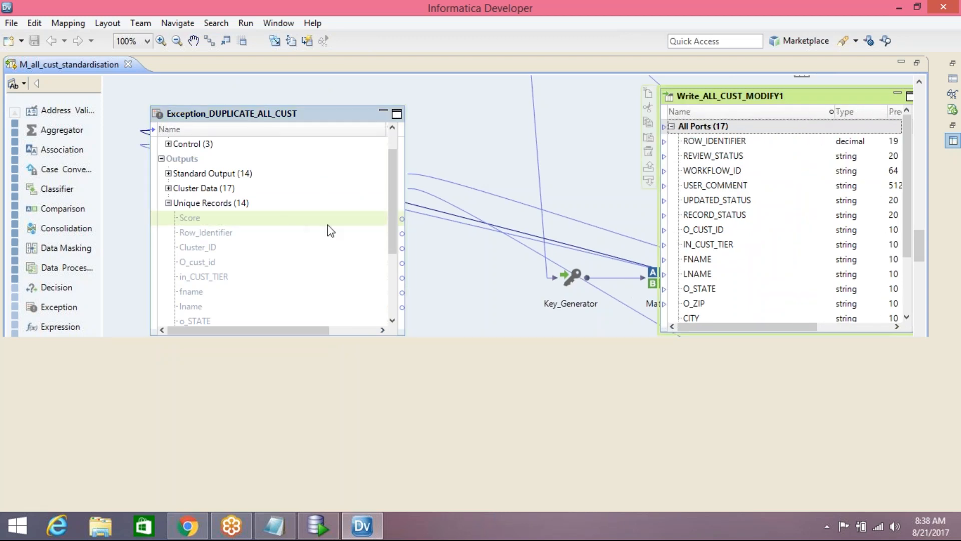
Link the Unique Records ports O_cust_id through MiscDate to the Write_ALL_CUST_MODIFY1 ports starting at O_CUST_ID.
{"action": "left_click_drag", "start_coordinate": [392, 188], "coordinate": [392, 266]}
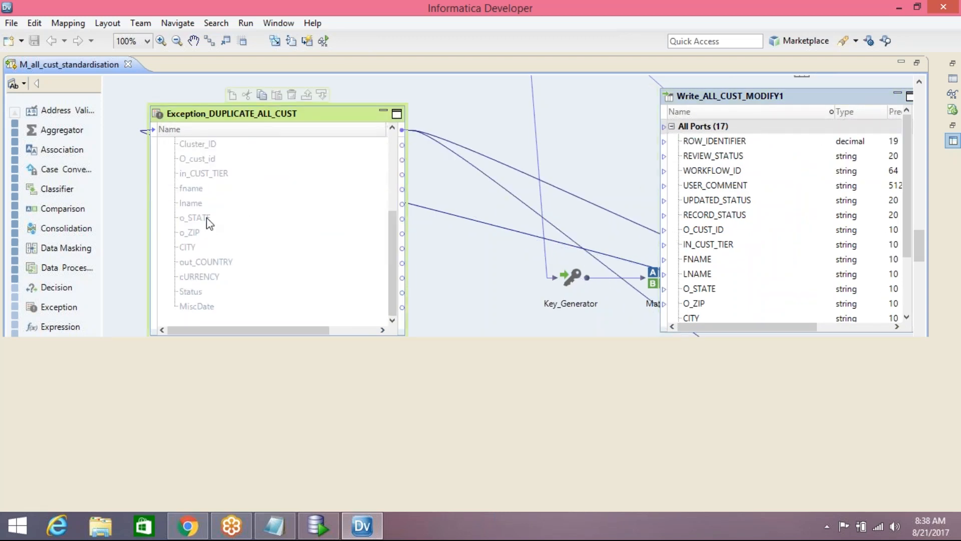
{"action": "left_click", "coordinate": [199, 159]}
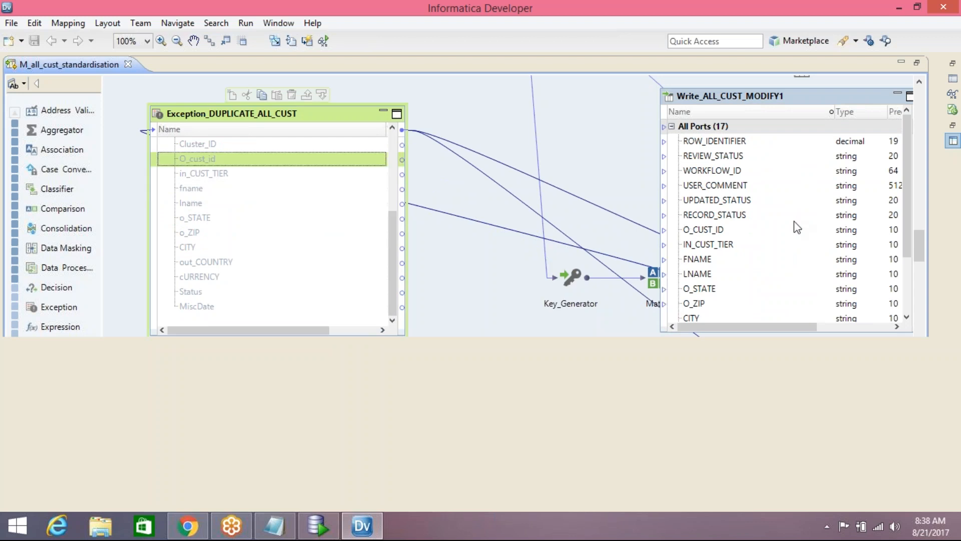
{"action": "left_click", "coordinate": [196, 306], "text": "shift"}
{"action": "left_click_drag", "start_coordinate": [206, 157], "coordinate": [683, 271]}
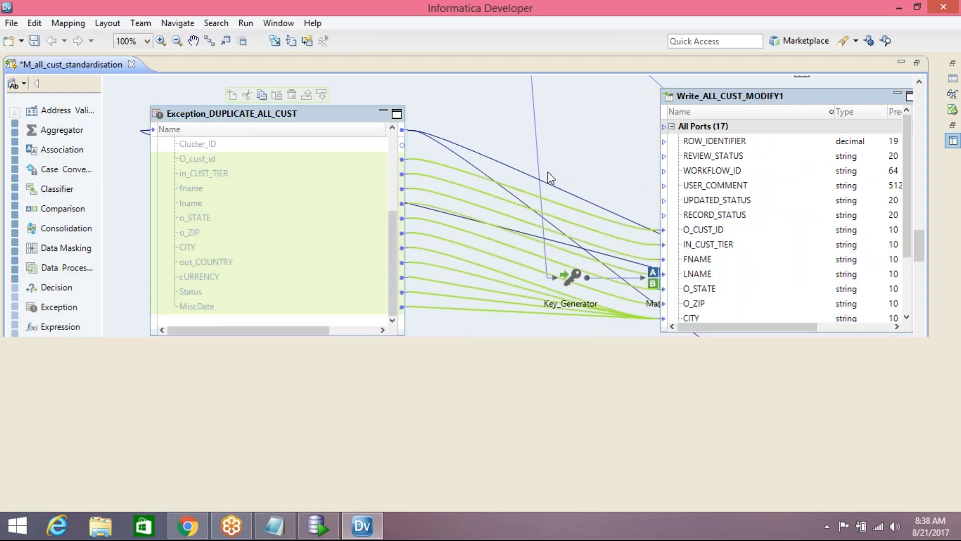
Save M_all_cust_standardisation, validate the mapping, and dismiss the validation result.
{"action": "key", "text": "ctrl+s"}
{"action": "right_click", "coordinate": [523, 108]}
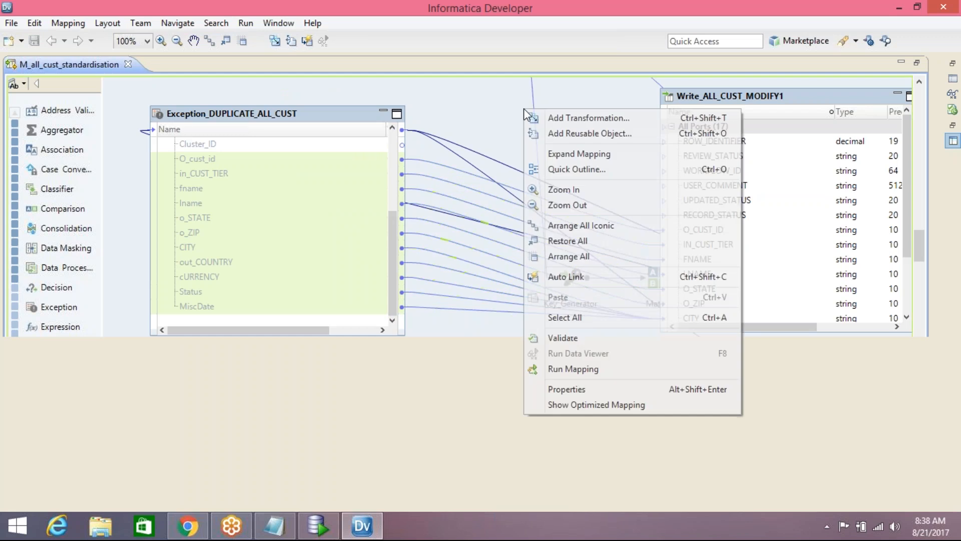
{"action": "left_click", "coordinate": [573, 340]}
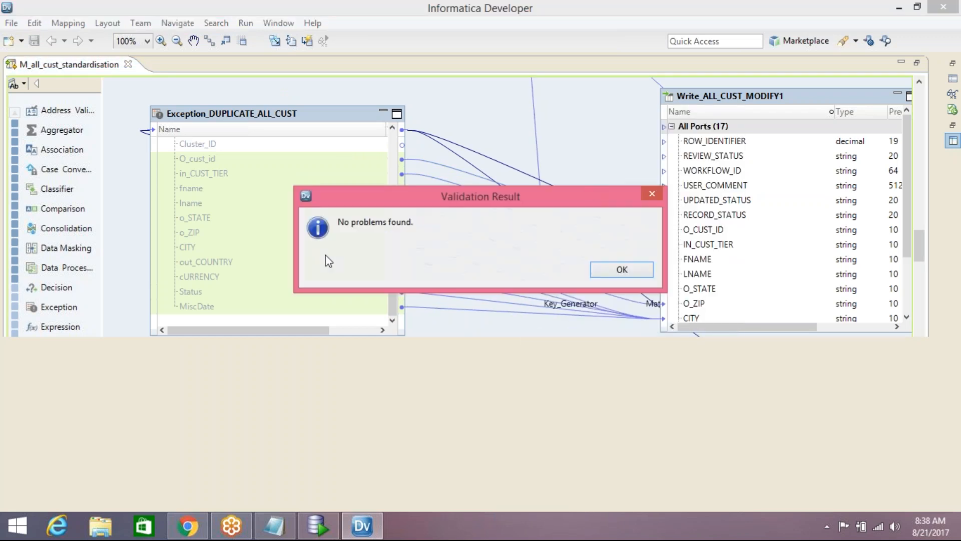
{"action": "left_click", "coordinate": [615, 271]}
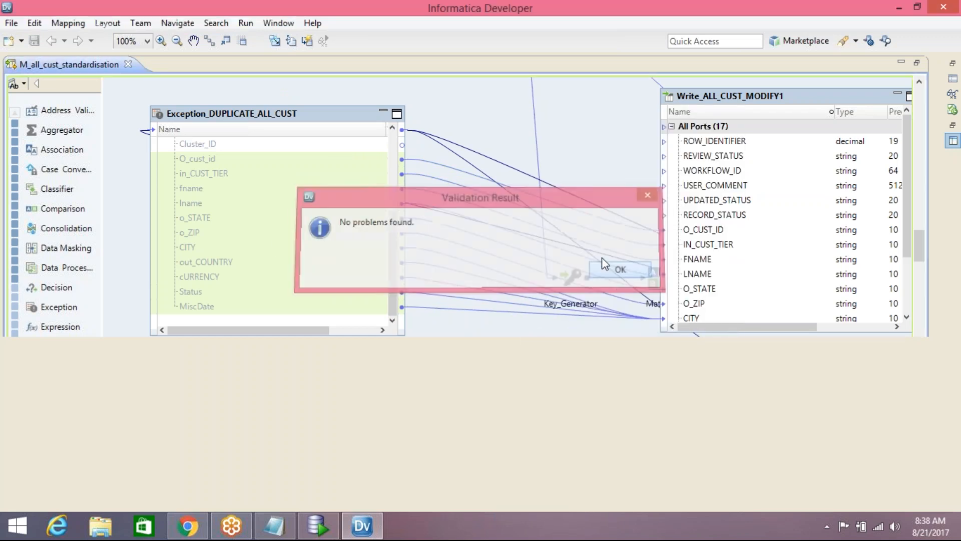
Arrange all objects of M_all_cust_standardisation in iconic form on the mapping canvas.
{"action": "right_click", "coordinate": [501, 106]}
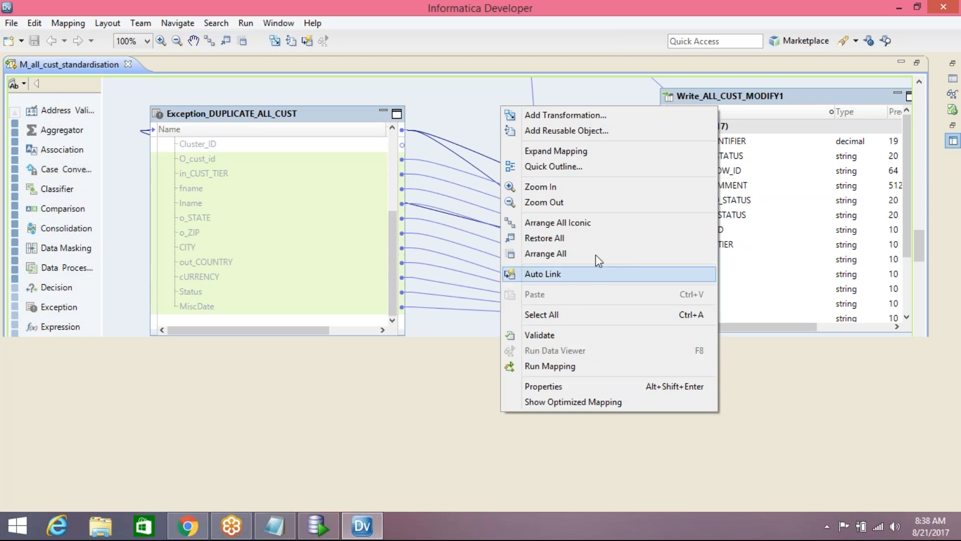
{"action": "left_click", "coordinate": [603, 222]}
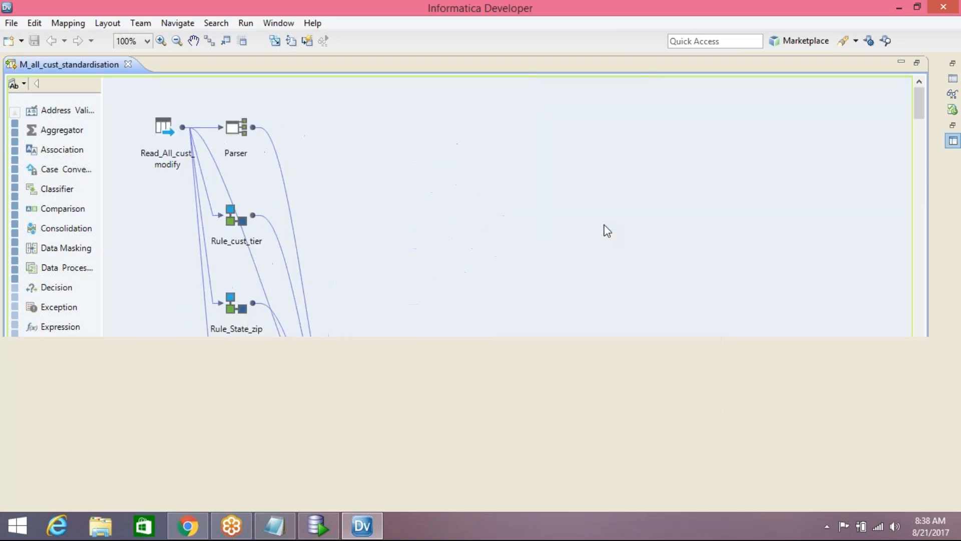
{"action": "mouse_move", "coordinate": [914, 101]}
{"action": "left_mouse_down"}
{"action": "mouse_move", "coordinate": [914, 301]}
{"action": "mouse_move", "coordinate": [905, 289]}
{"action": "mouse_move", "coordinate": [912, 101]}
{"action": "left_mouse_up"}
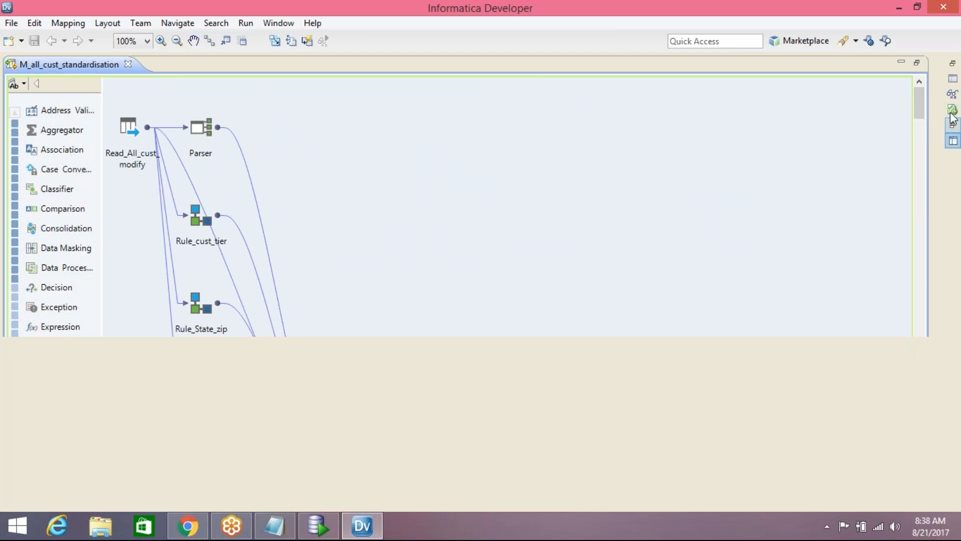
Check the Data Viewer, then restore the split layout with it docked below the M_all_cust_standardisation editor.
{"action": "left_click", "coordinate": [954, 95]}
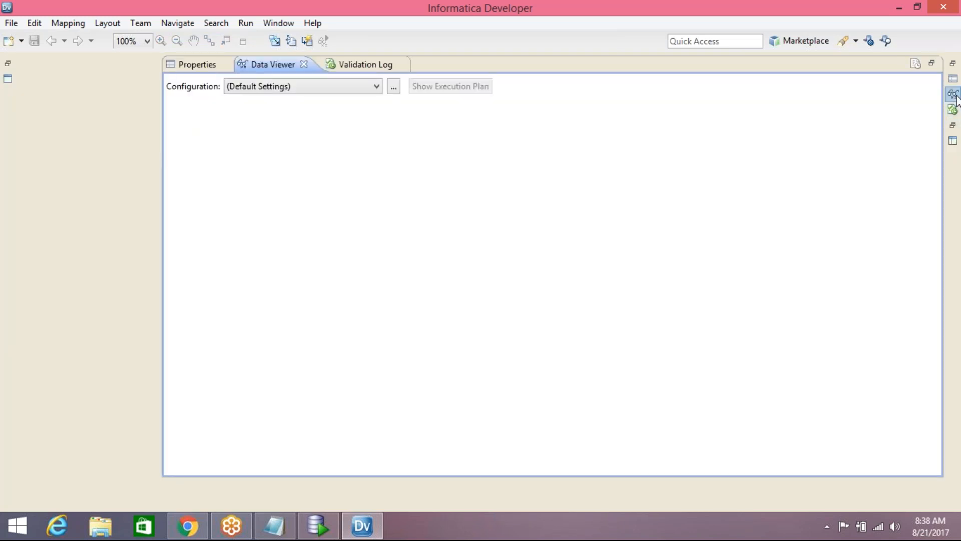
{"action": "left_click", "coordinate": [954, 95]}
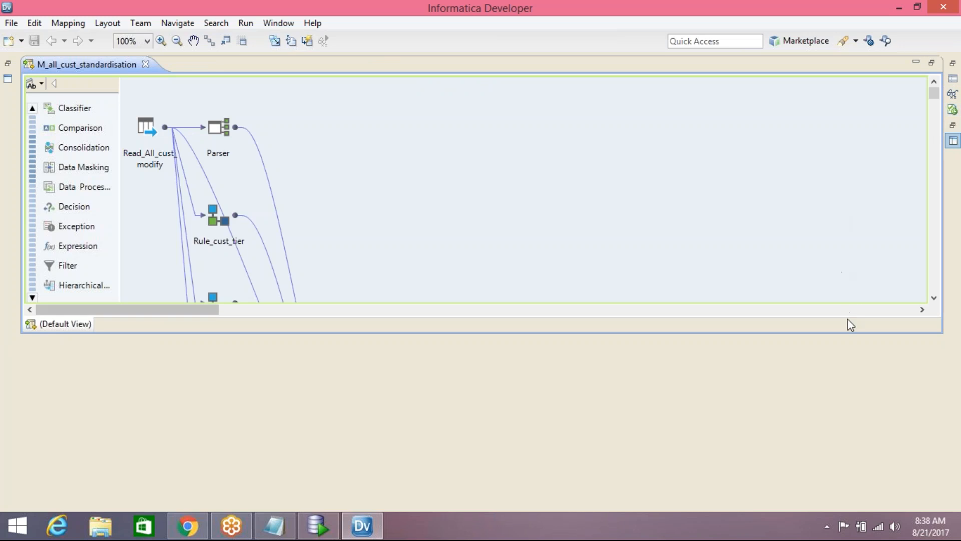
{"action": "double_click", "coordinate": [608, 61]}
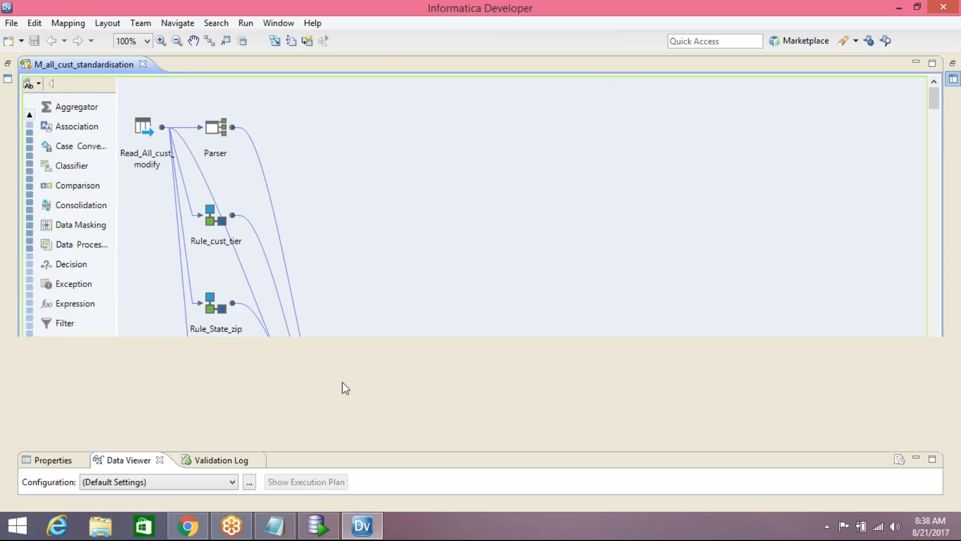
Review the iconised mapping flow, validate M_all_cust_standardisation again, and dismiss the validation result.
{"action": "scroll", "coordinate": [328, 423], "scroll_direction": "down", "scroll_amount": 5}
{"action": "scroll", "coordinate": [328, 423], "scroll_direction": "up", "scroll_amount": 5}
{"action": "scroll", "coordinate": [591, 226], "scroll_direction": "down", "scroll_amount": 5}
{"action": "scroll", "coordinate": [554, 236], "scroll_direction": "up", "scroll_amount": 1}
{"action": "scroll", "coordinate": [554, 237], "scroll_direction": "down", "scroll_amount": 4}
{"action": "scroll", "coordinate": [554, 236], "scroll_direction": "up", "scroll_amount": 7}
{"action": "right_click", "coordinate": [431, 159]}
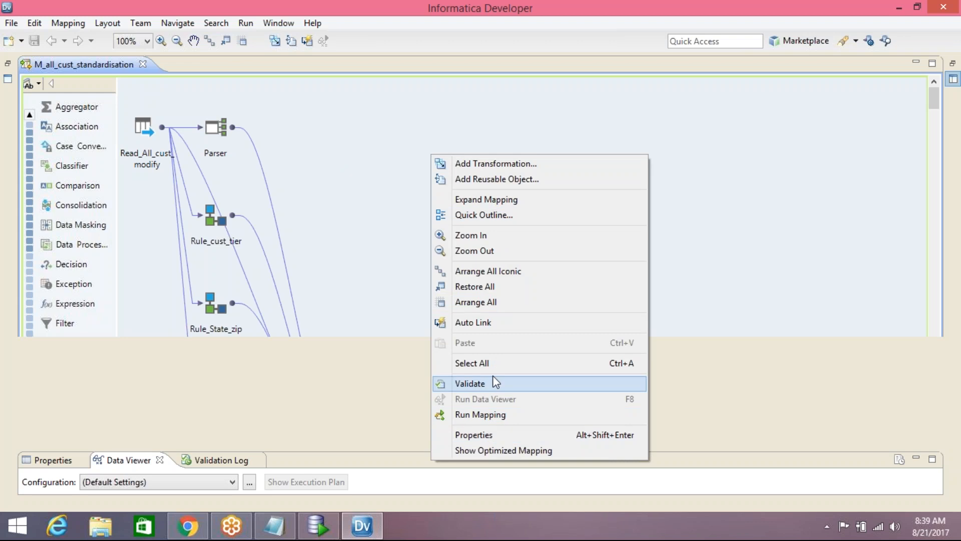
{"action": "left_click", "coordinate": [497, 389]}
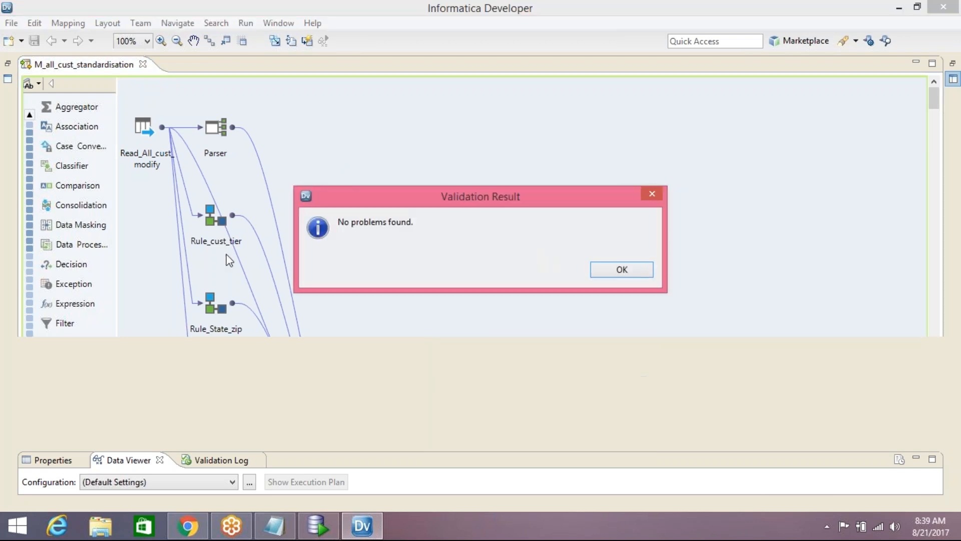
{"action": "left_click", "coordinate": [630, 272]}
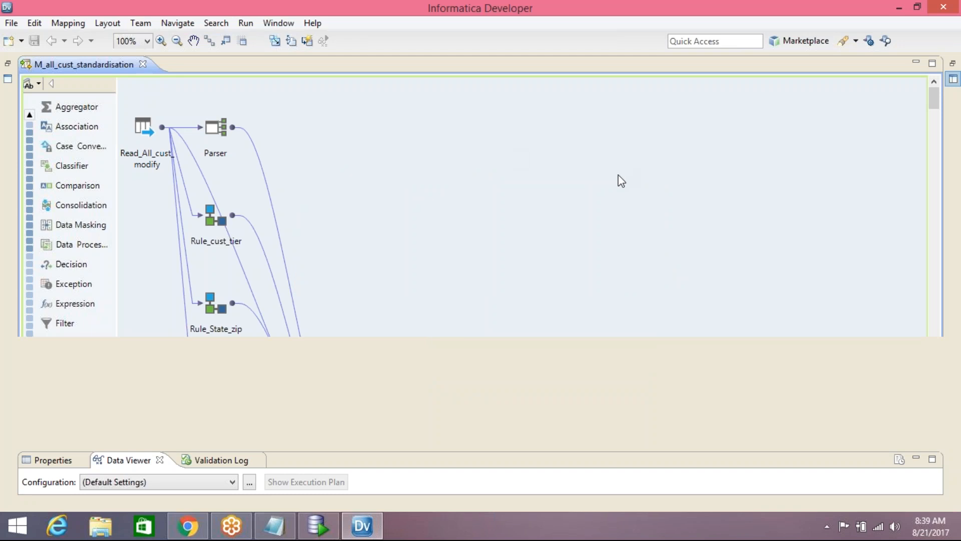
{"action": "left_click", "coordinate": [354, 106]}
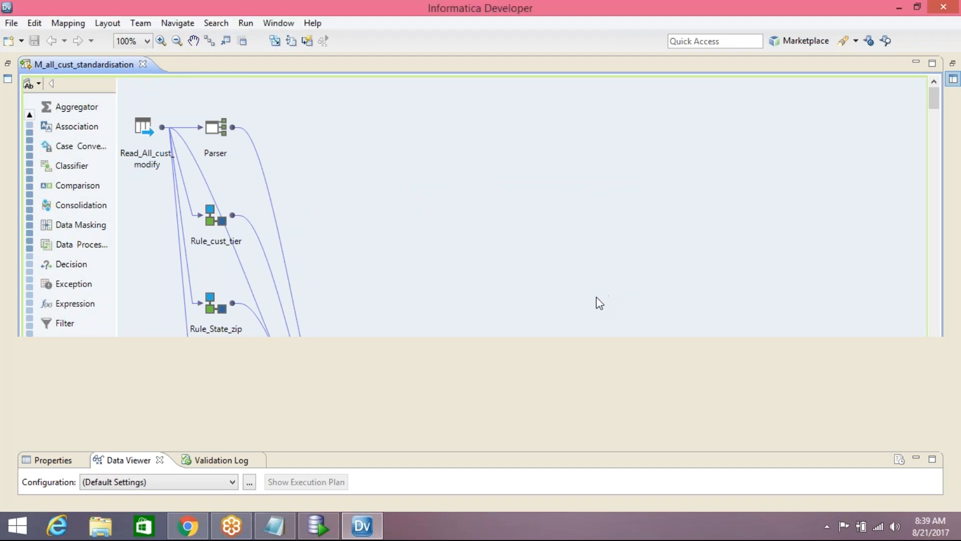